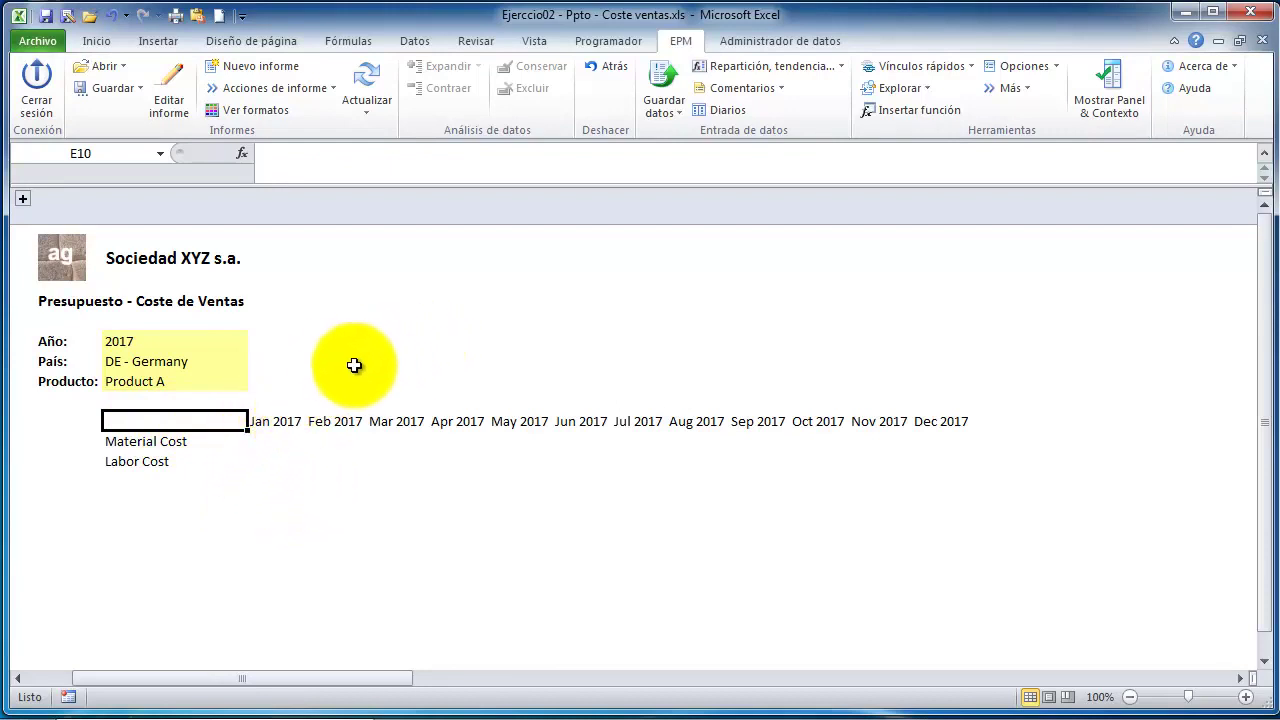
# - Set the Año selector of the Coste de Ventas budget report to 2016
pyautogui.click(320, 355)
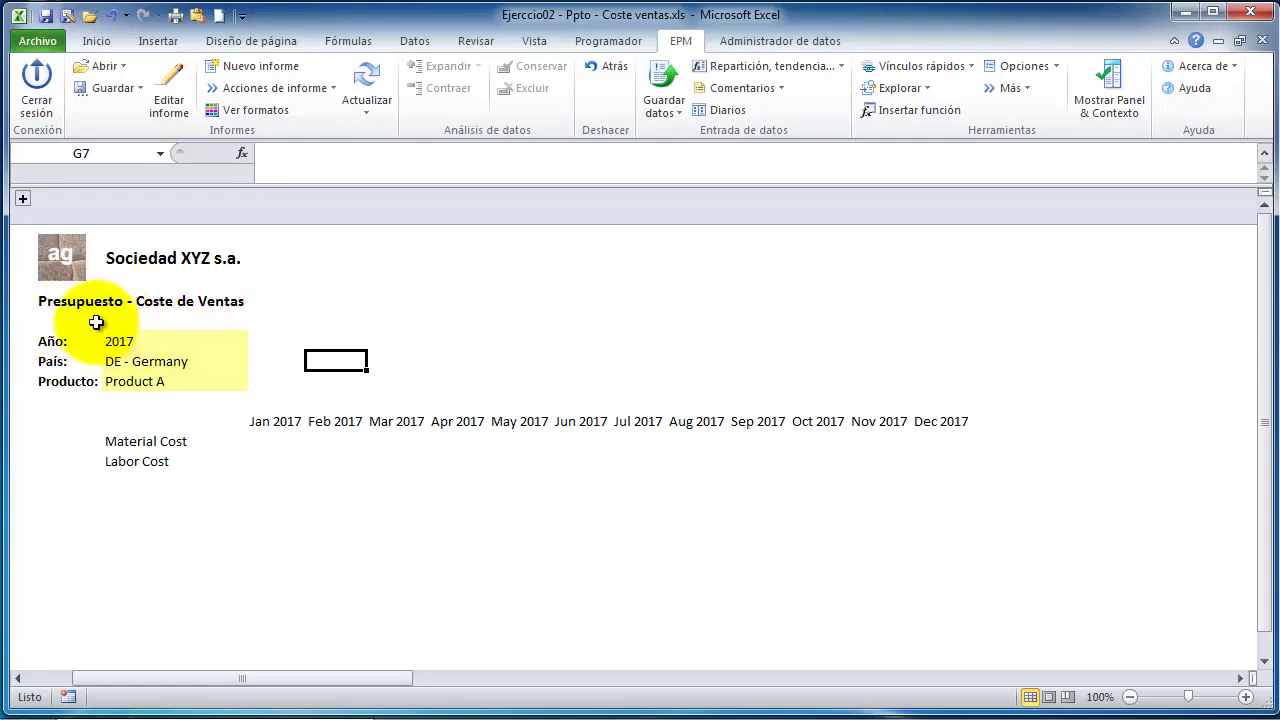
pyautogui.click(60, 382)
pyautogui.click(125, 341)
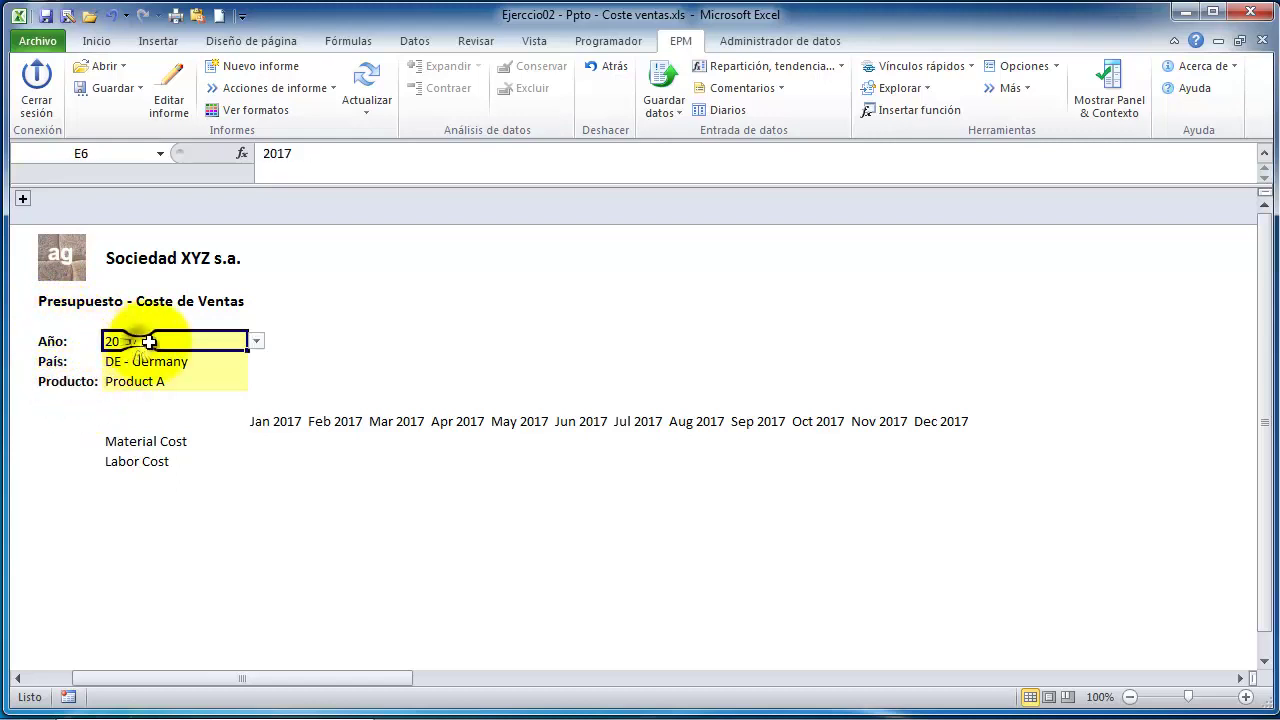
pyautogui.click(258, 342)
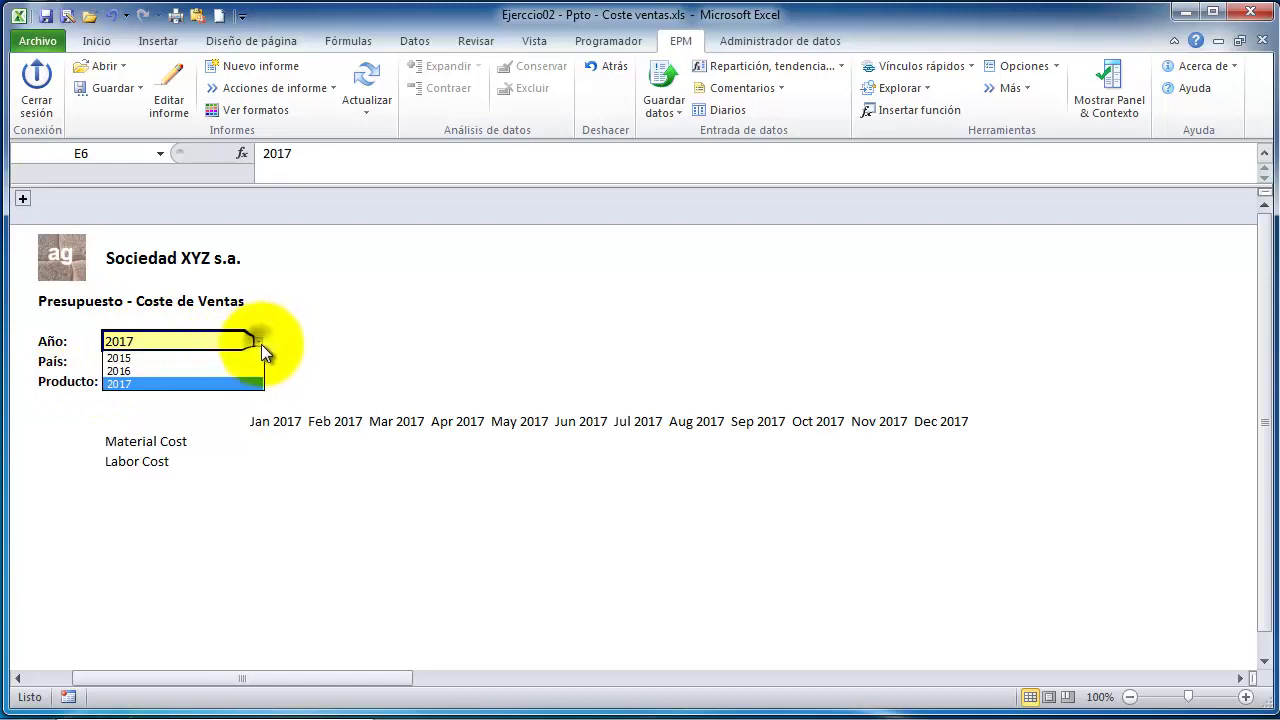
pyautogui.click(214, 372)
# - Inspect the member selectors for País and Producto, cancelling each without changing the selection
pyautogui.click(181, 366)
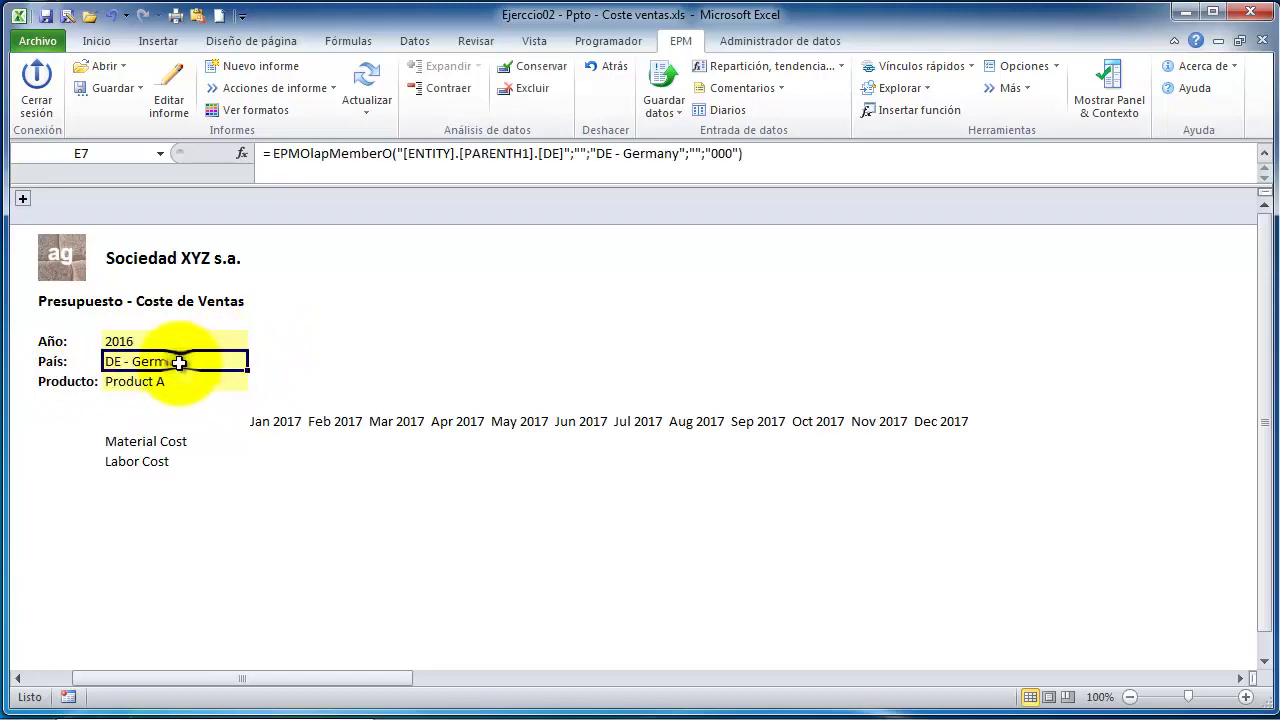
pyautogui.doubleClick(179, 362)
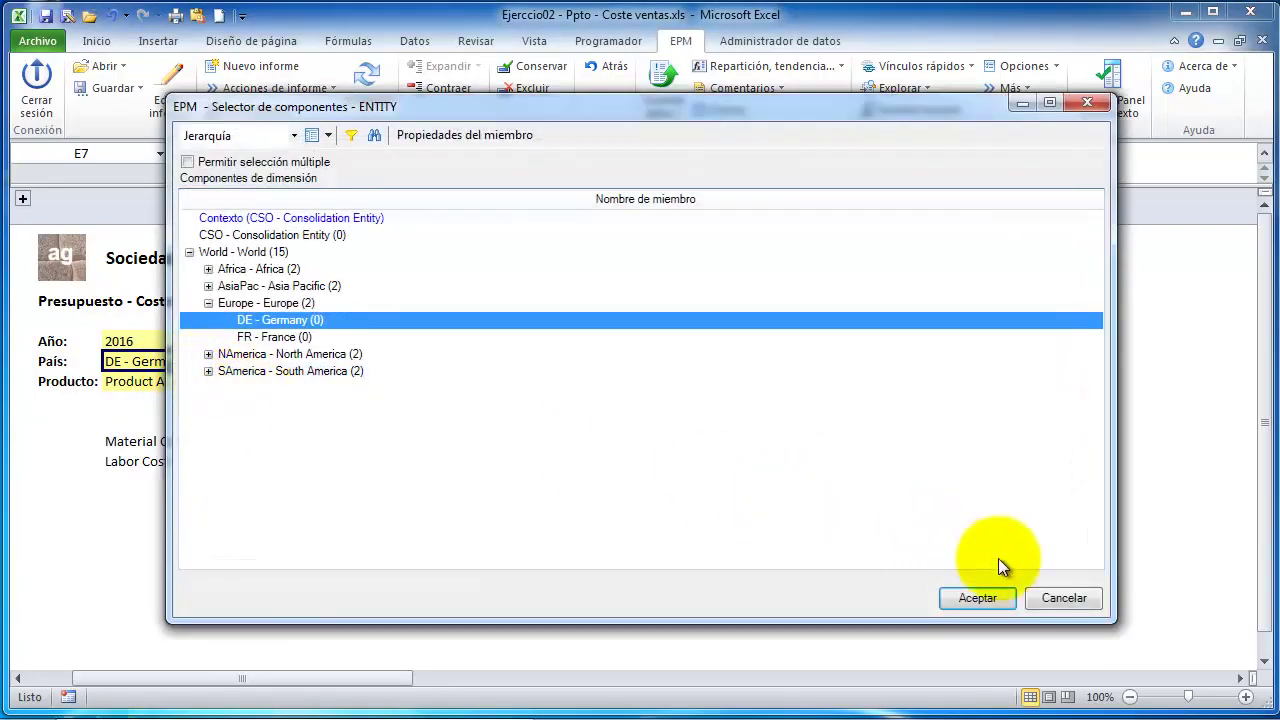
pyautogui.click(1040, 597)
pyautogui.click(165, 380)
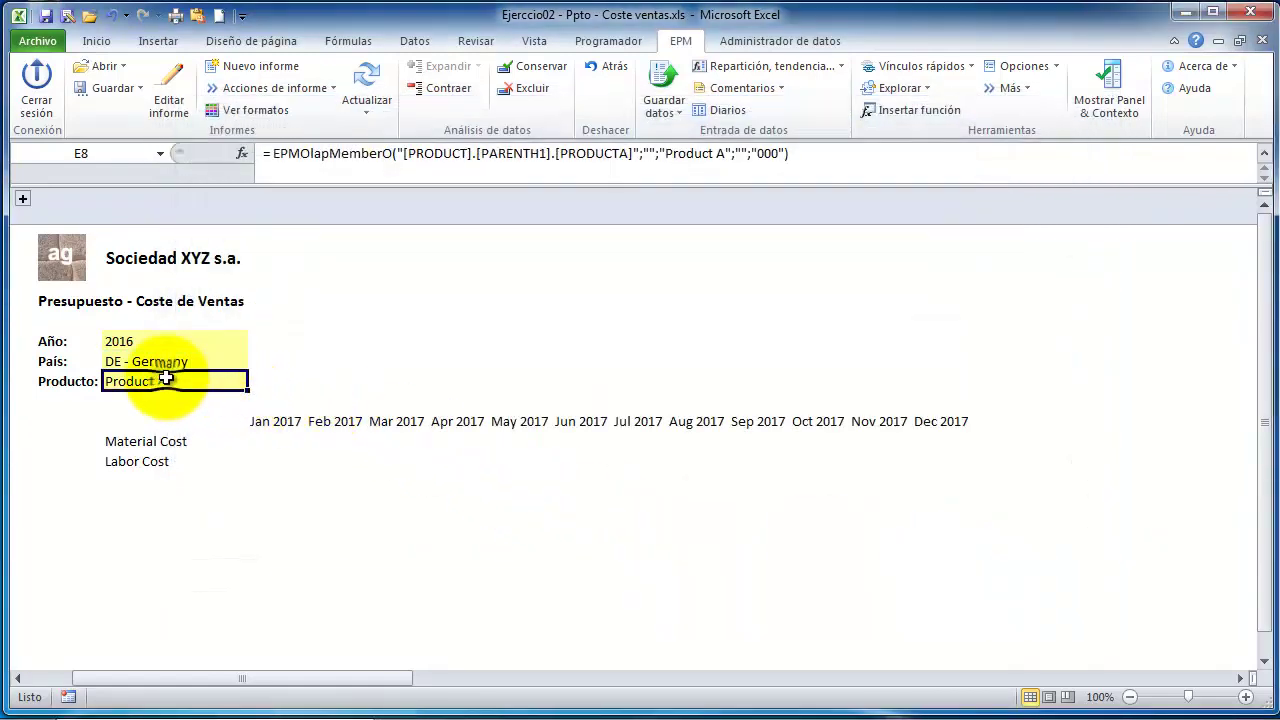
pyautogui.doubleClick(165, 379)
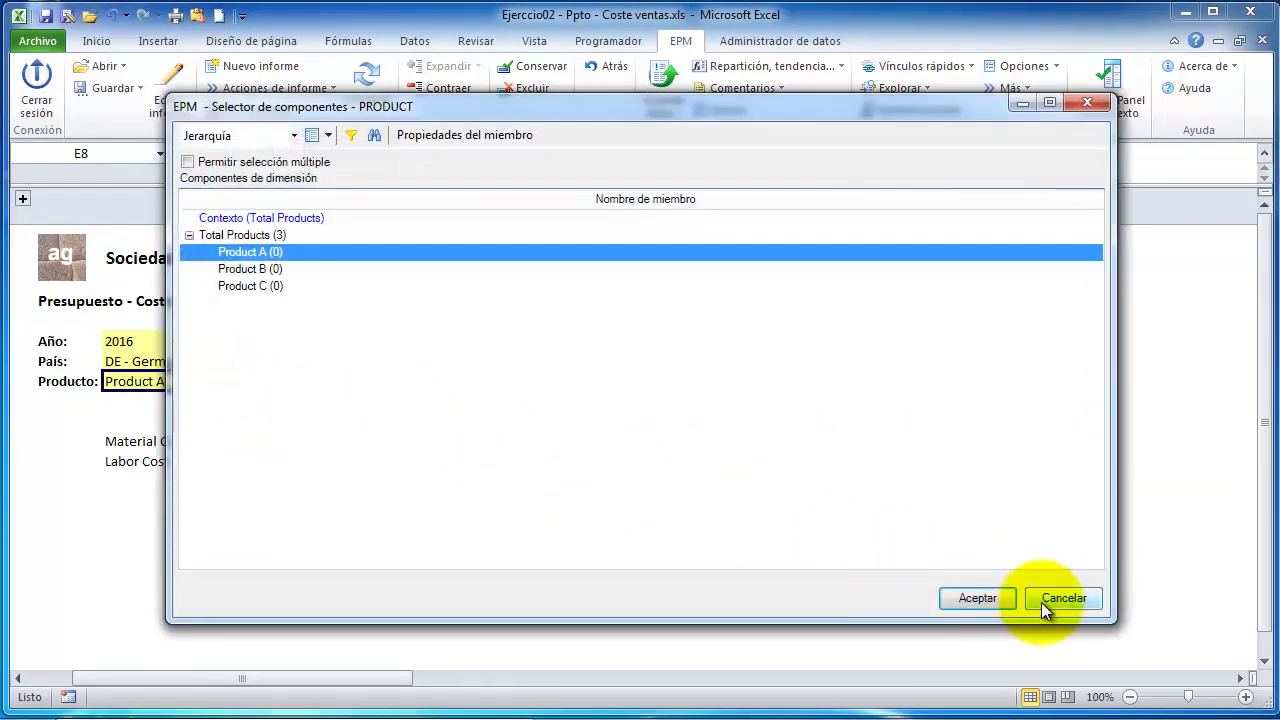
pyautogui.click(1041, 601)
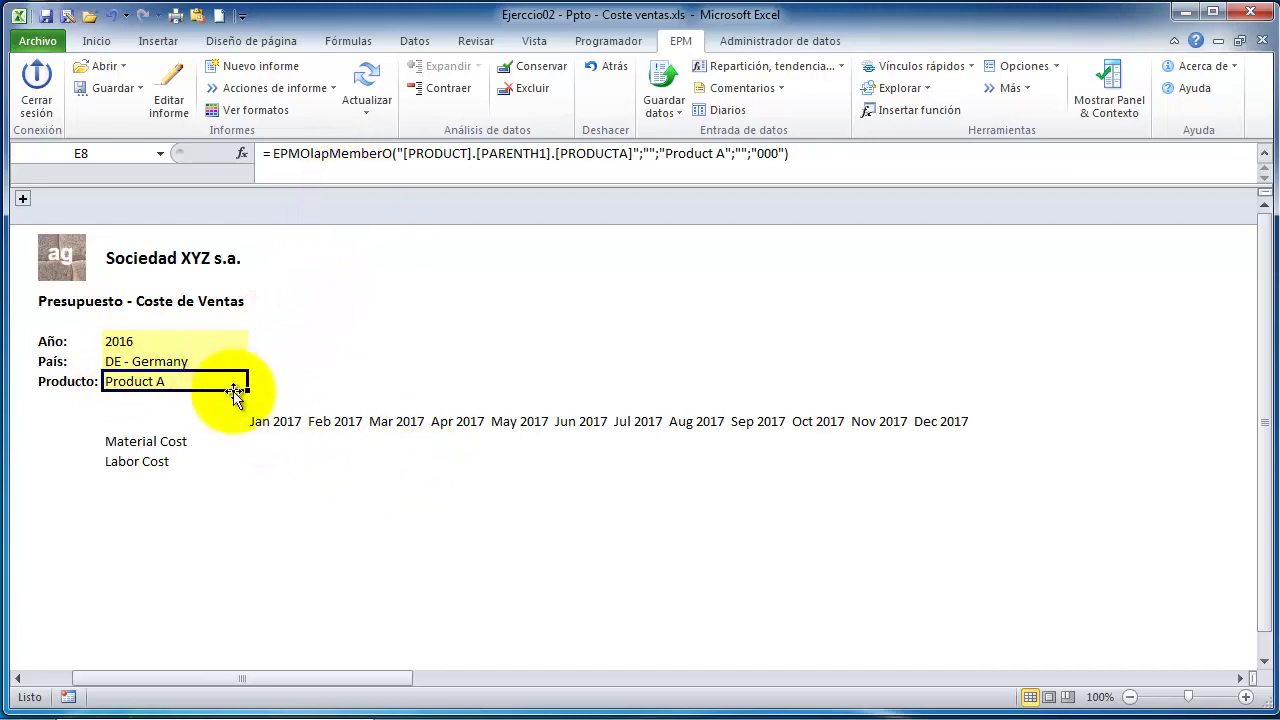
# - Refresh the report for the selected year and check the input cells of the Labor Cost row
pyautogui.click(362, 88)
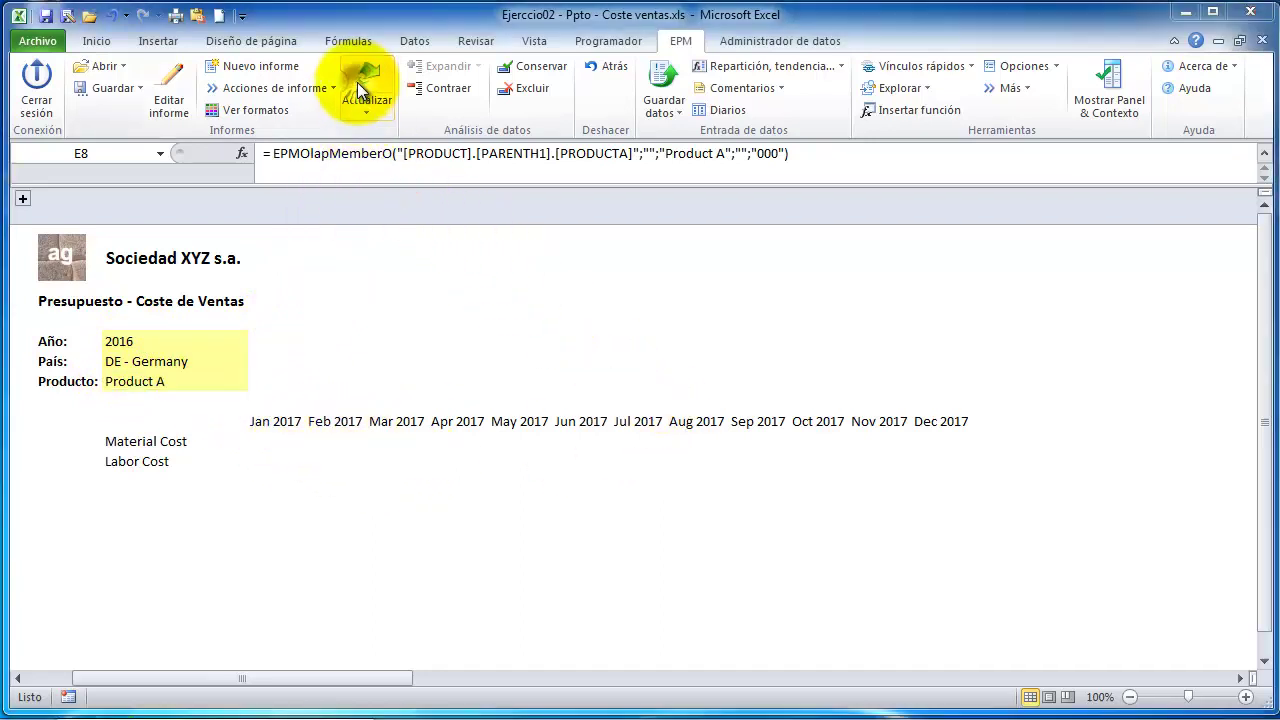
pyautogui.click(282, 455)
pyautogui.click(340, 460)
pyautogui.click(455, 458)
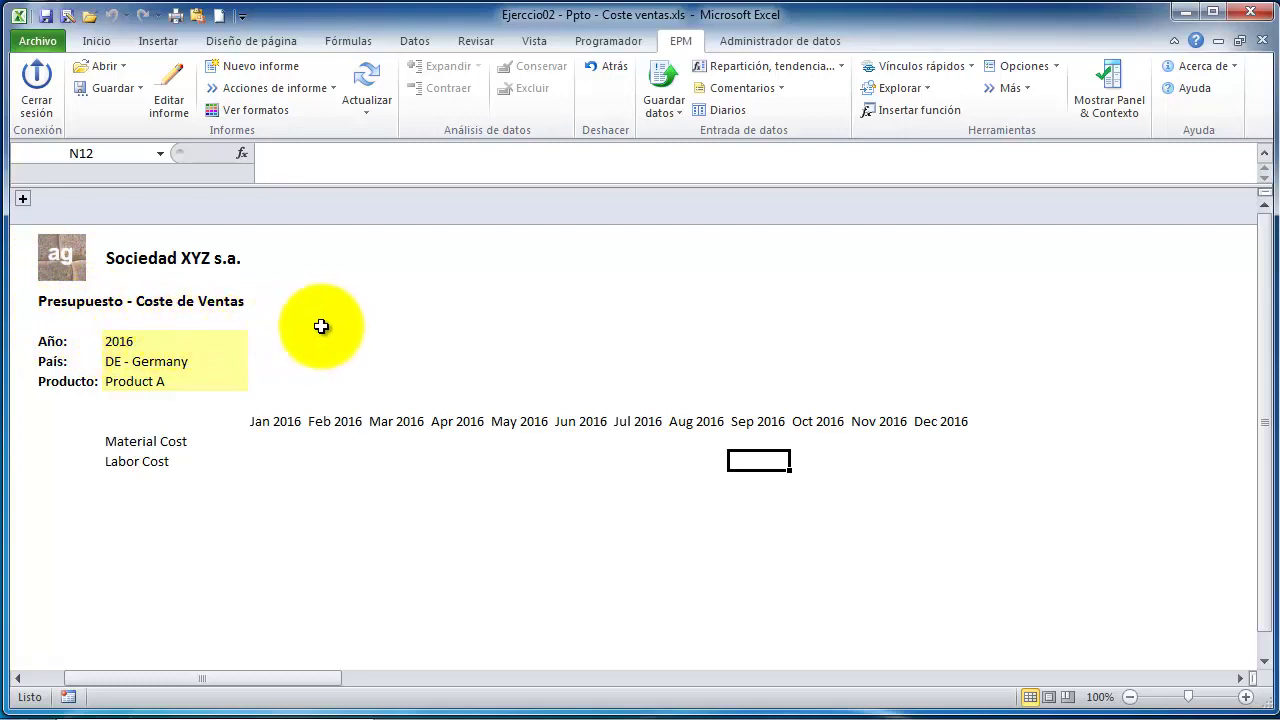
# - Expand the grouped helper columns and examine the formulas of the constant Auditoría, Categoría, Interco, Moneda and Medida members
pyautogui.click(20, 201)
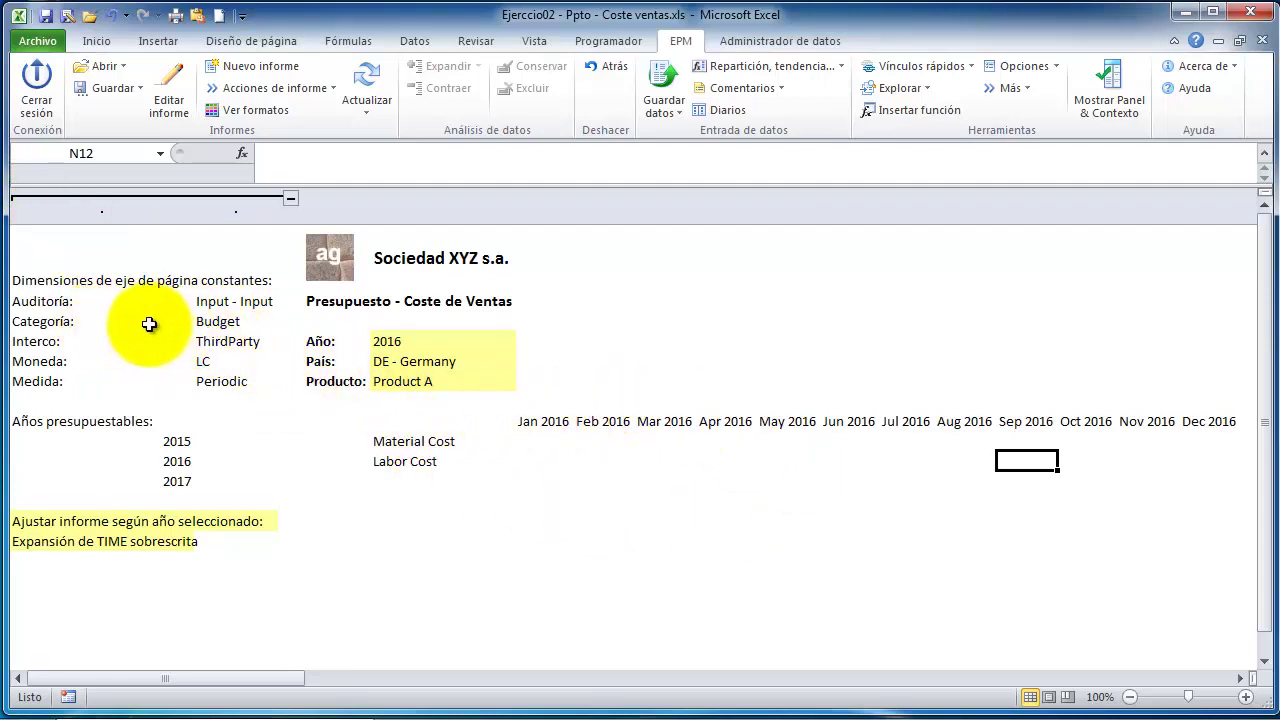
pyautogui.click(205, 301)
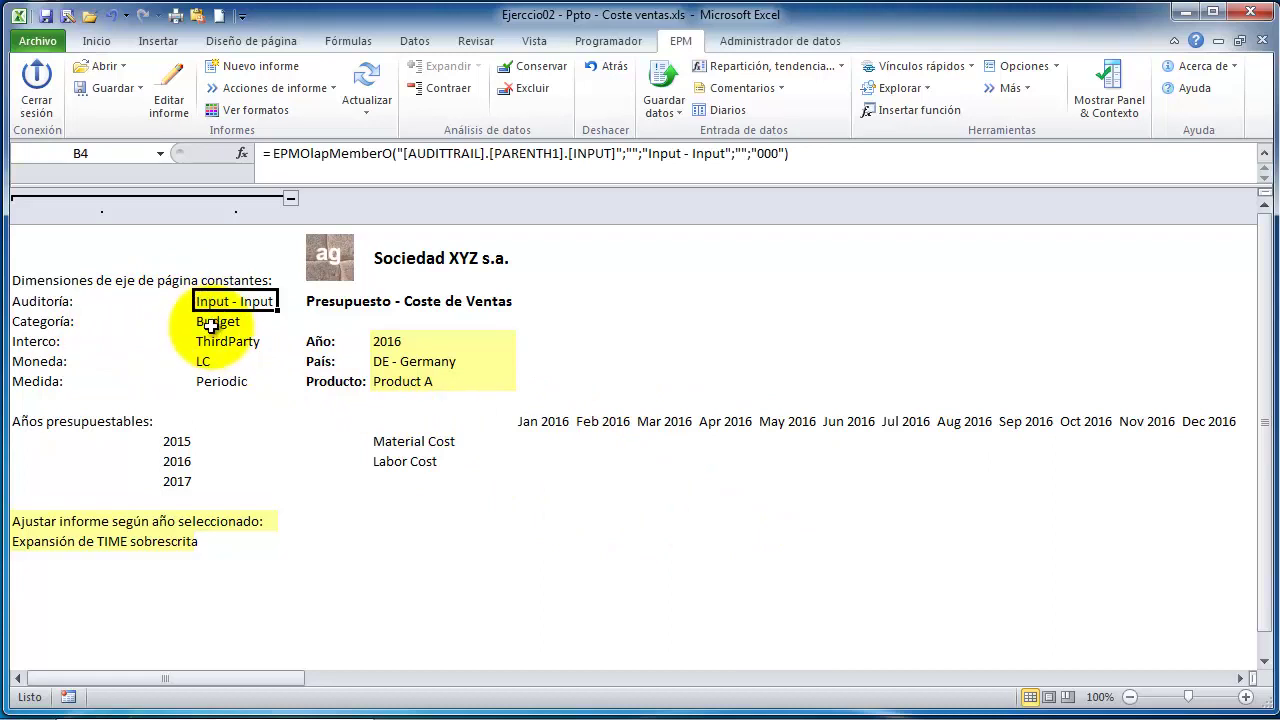
pyautogui.click(210, 323)
pyautogui.click(214, 343)
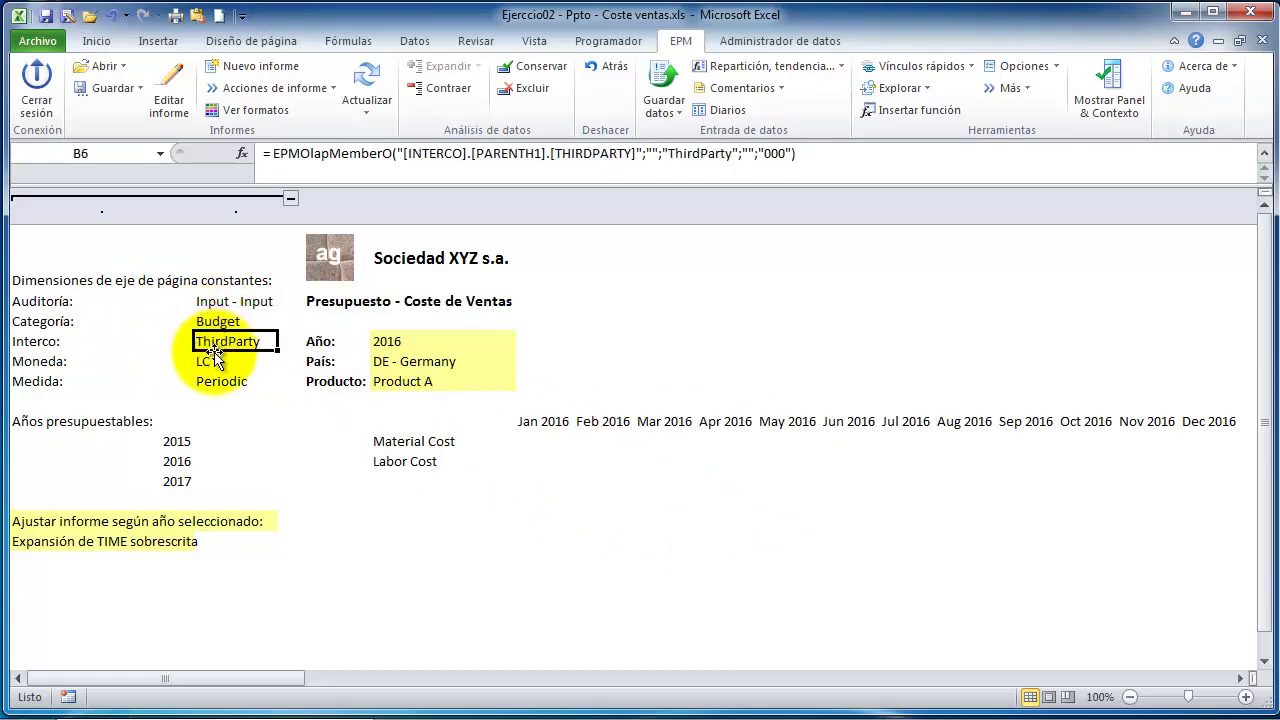
pyautogui.click(208, 362)
pyautogui.click(213, 381)
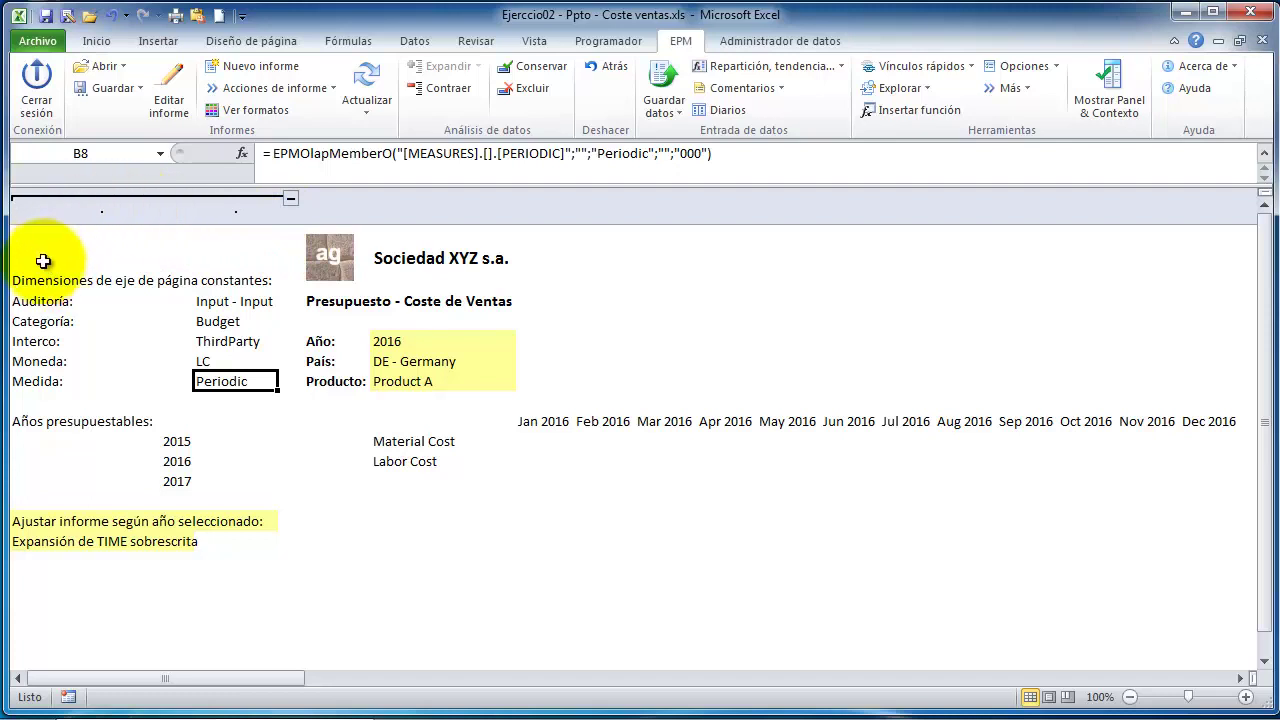
# - Examine the helper area's dimension labels and the formulas that calculate the budgetable years
pyautogui.moveTo(29, 237); pyautogui.dragTo(243, 636)
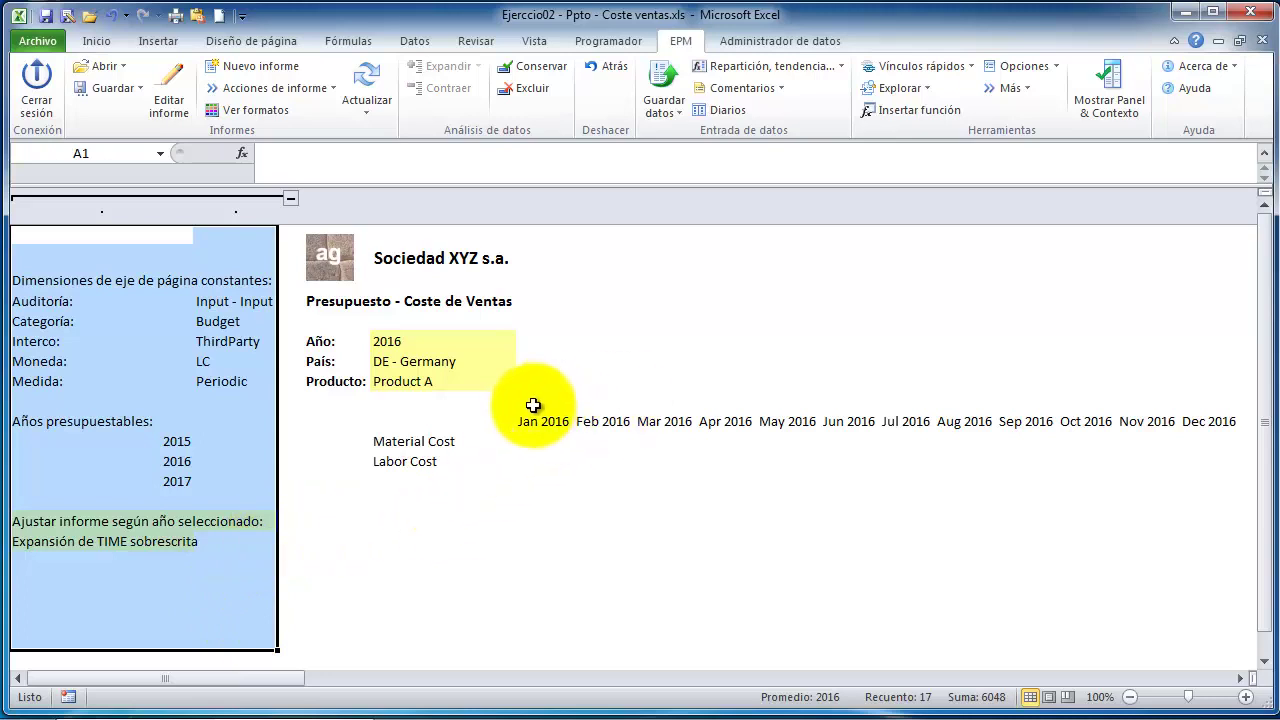
pyautogui.click(60, 303)
pyautogui.click(58, 378)
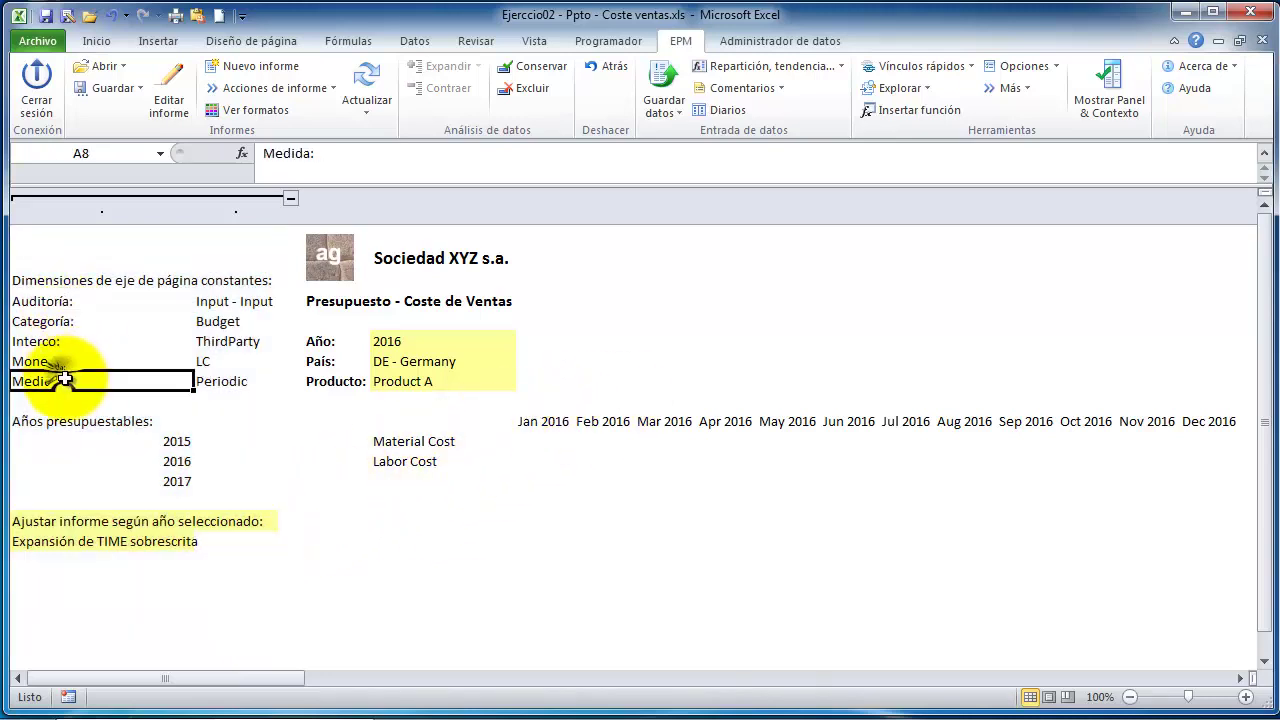
pyautogui.click(55, 342)
pyautogui.click(95, 442)
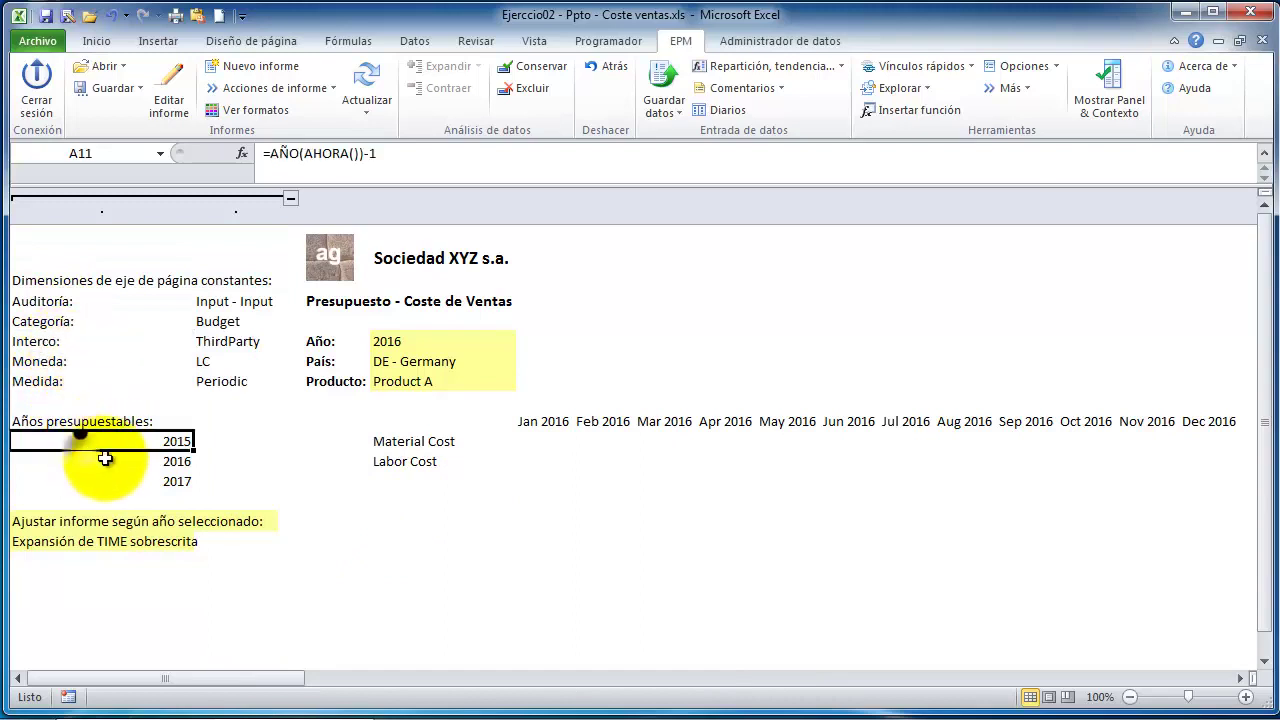
pyautogui.click(118, 483)
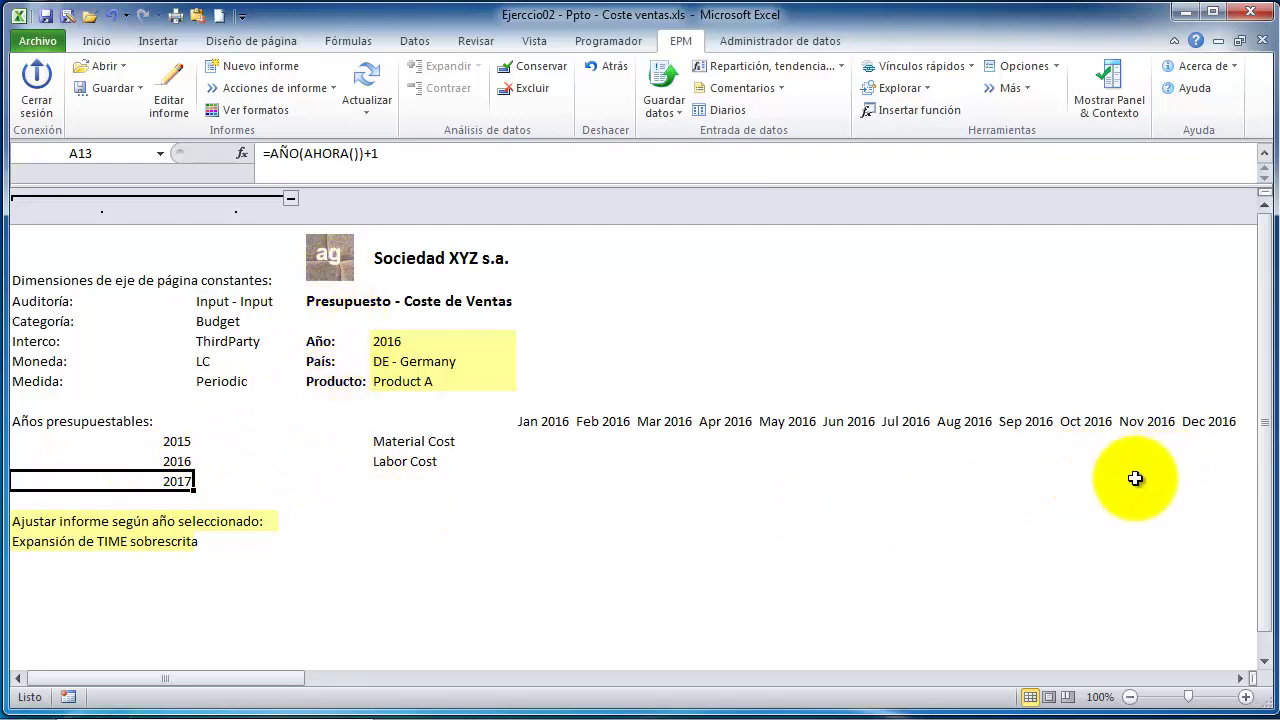
# - Collapse the grouped helper columns so that only the budget report is shown
pyautogui.click(285, 204)
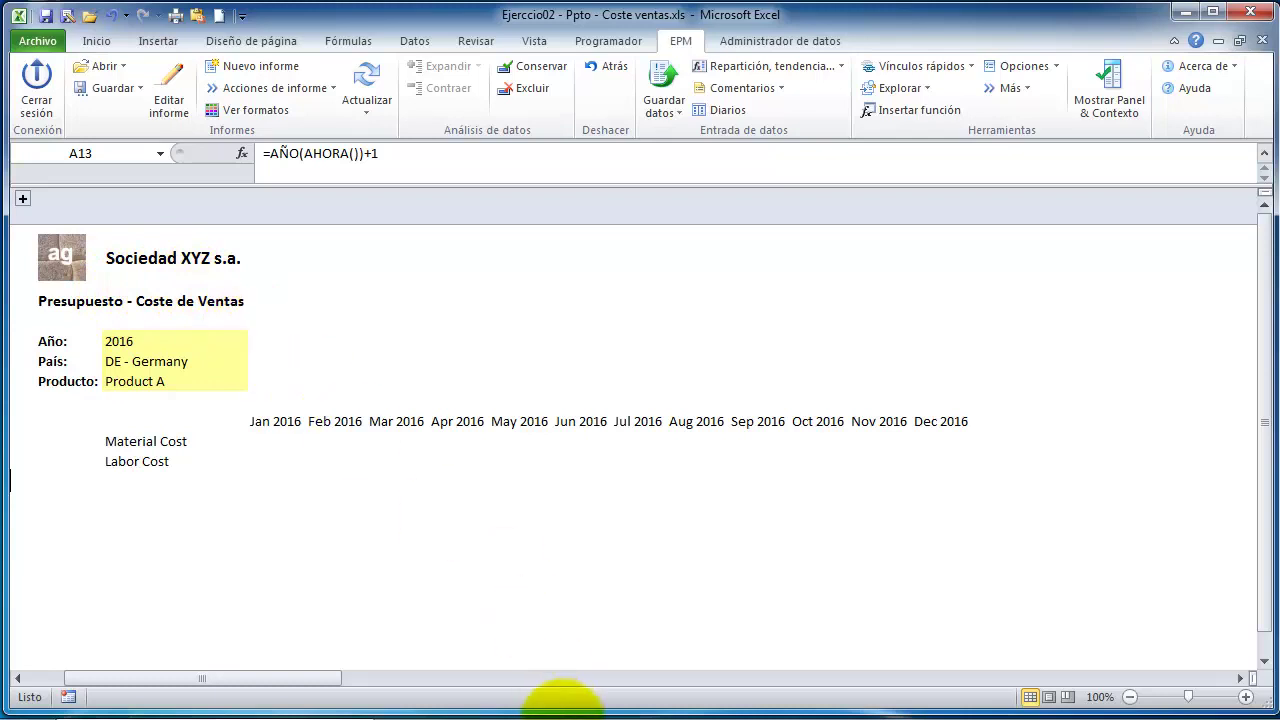
pyautogui.click(818, 460)
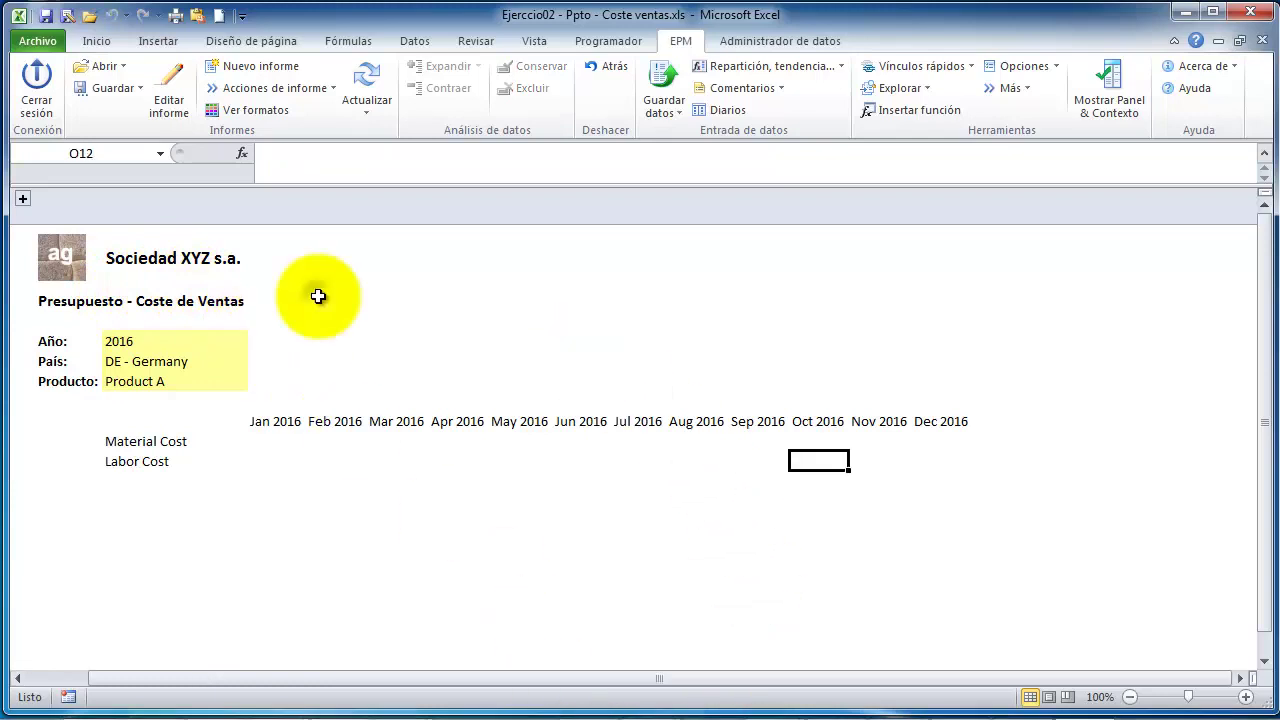
pyautogui.click(512, 318)
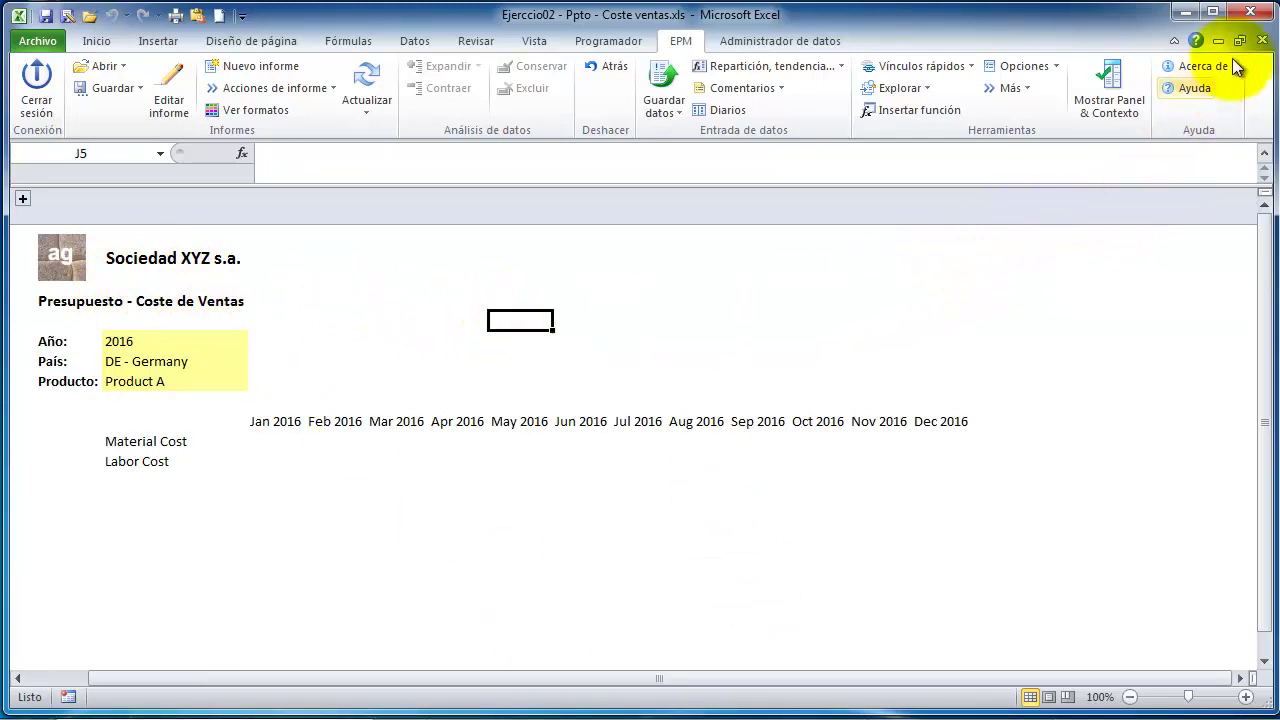
# - Close the example workbook and restart Excel with a blank workbook
pyautogui.click(1262, 40)
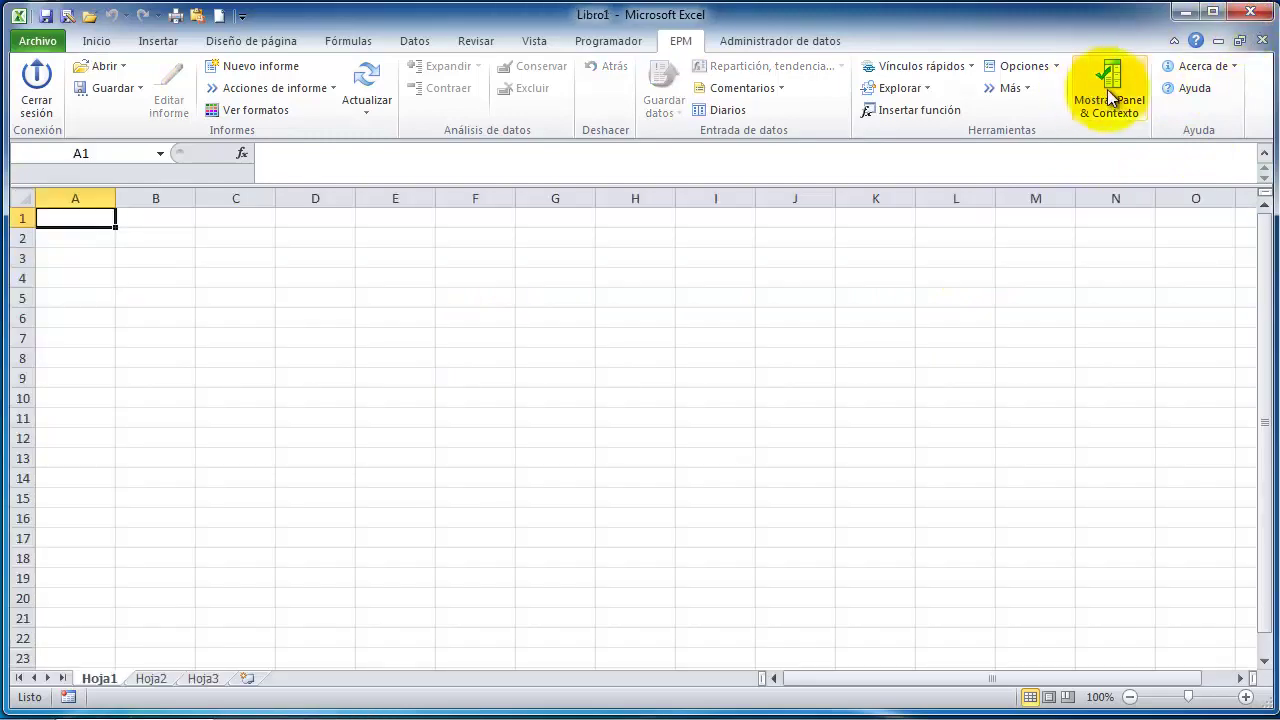
pyautogui.click(1252, 14)
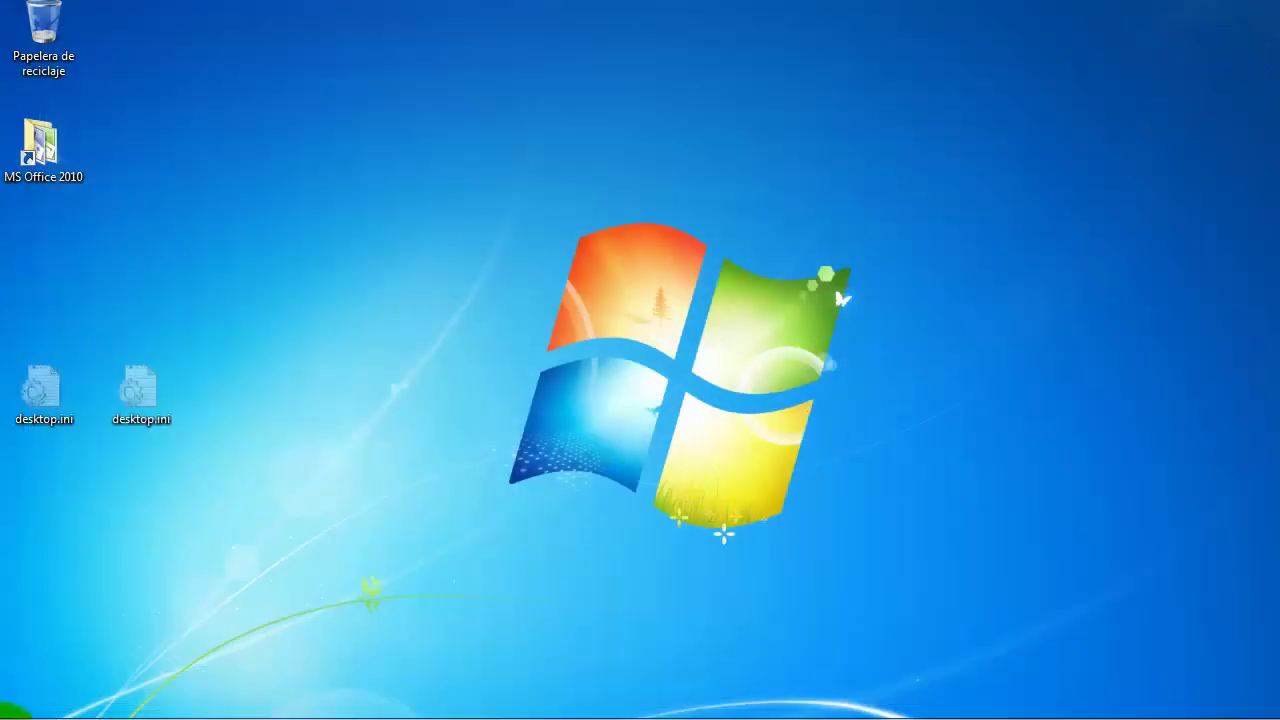
pyautogui.click(20, 710)
pyautogui.click(57, 113)
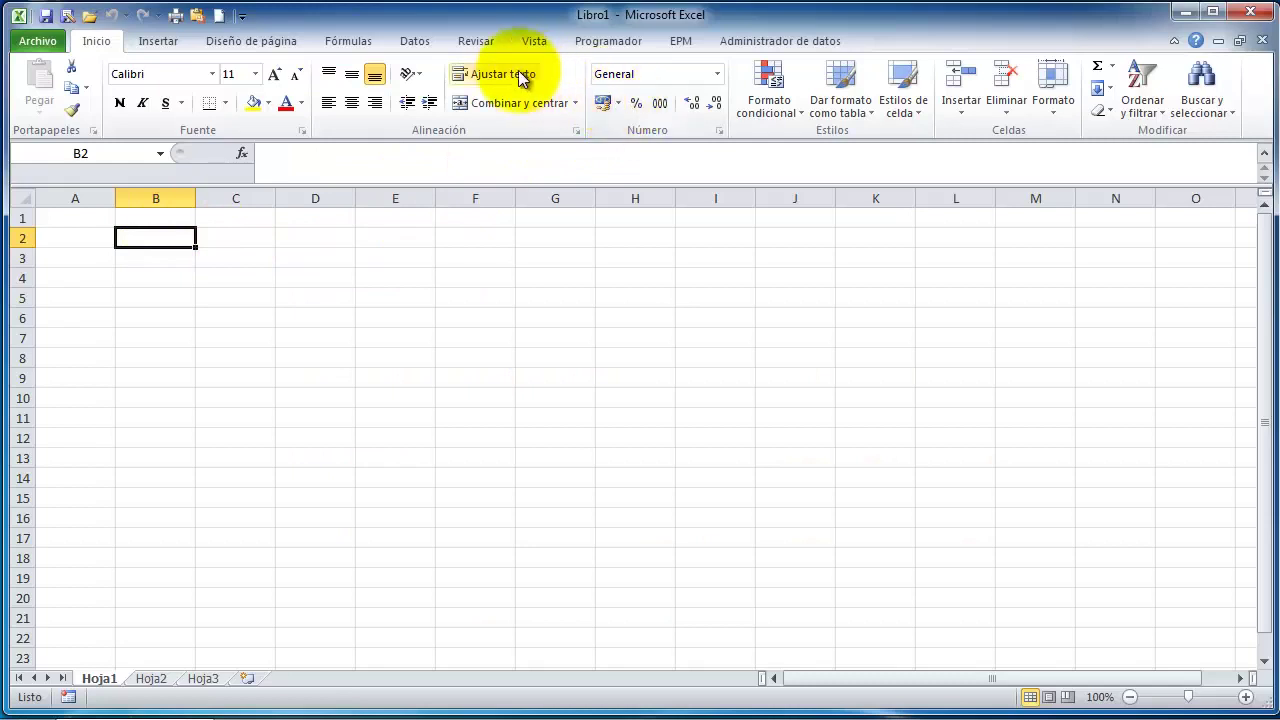
# - Log on to the EPM add-in with the Planning - BPCFORMACION connection, entering the user name and account password
pyautogui.click(680, 41)
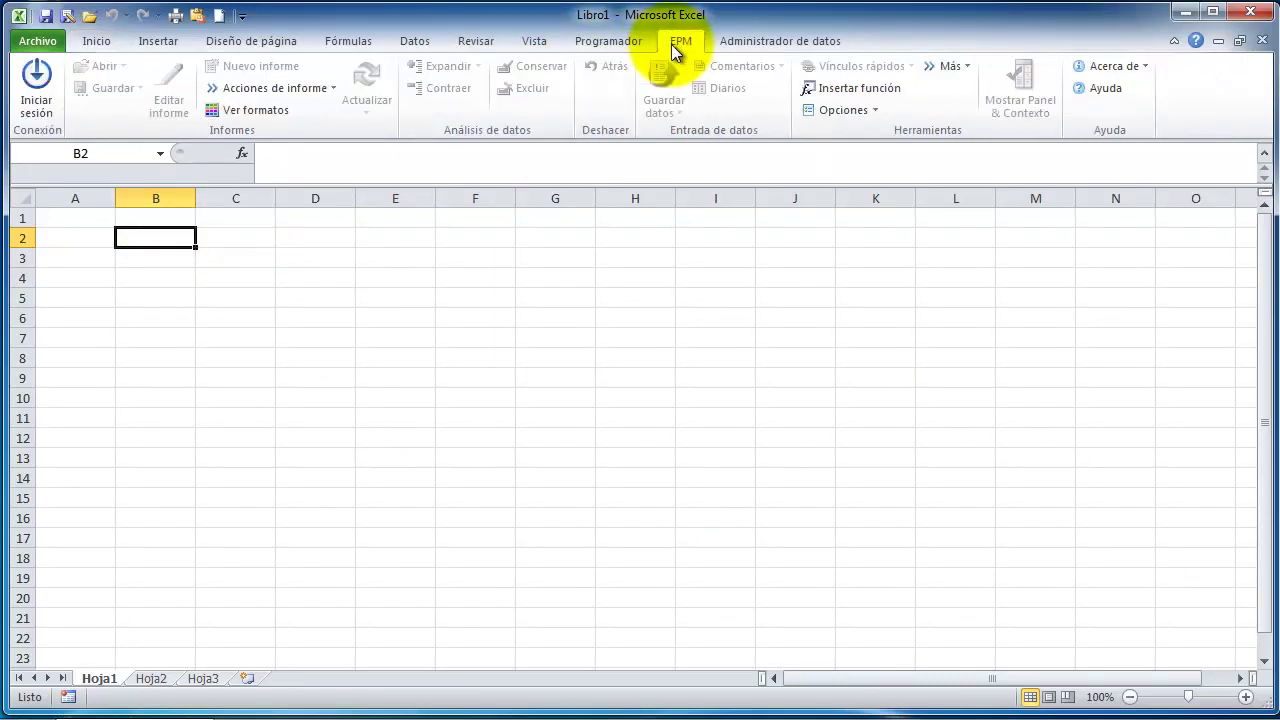
pyautogui.click(40, 112)
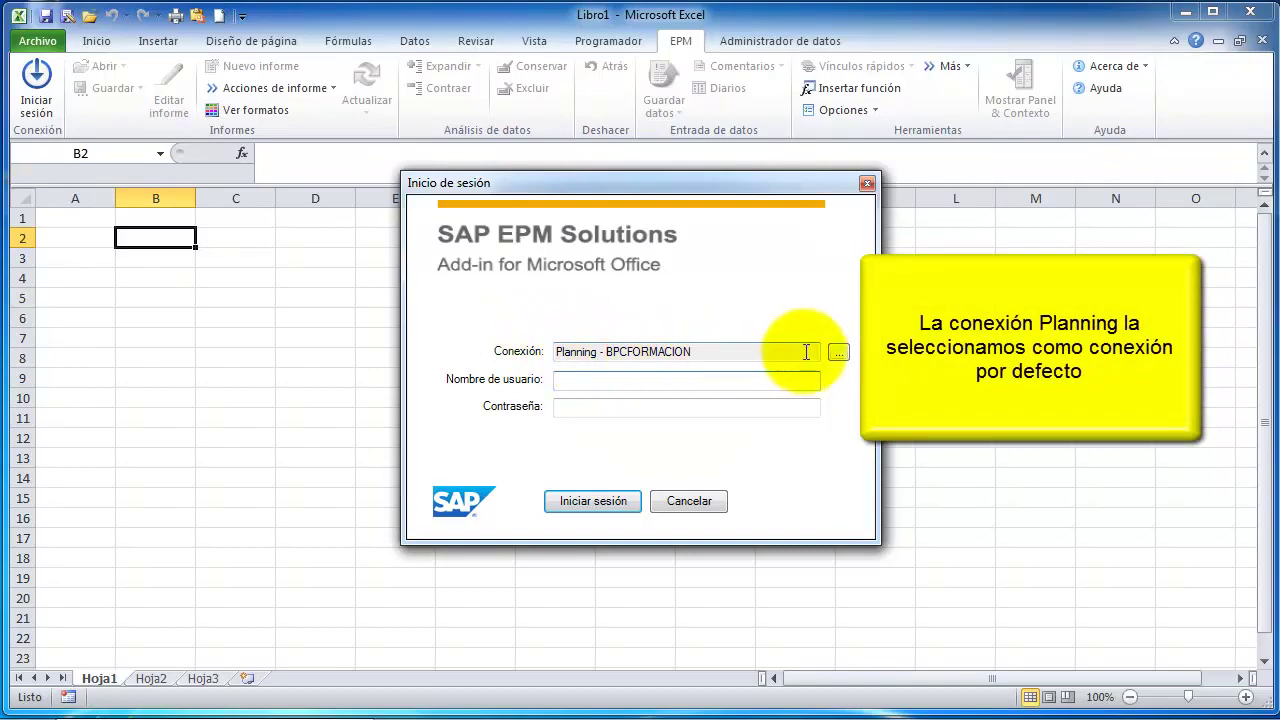
pyautogui.click(838, 353)
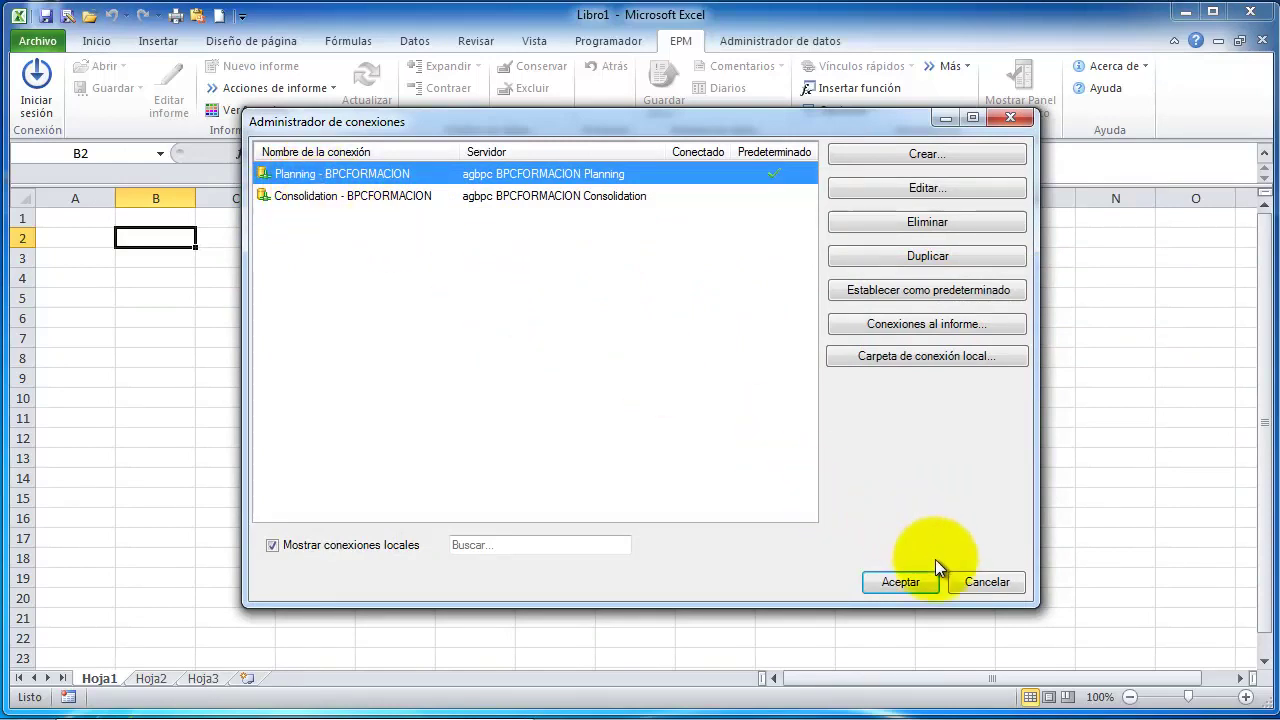
pyautogui.click(900, 581)
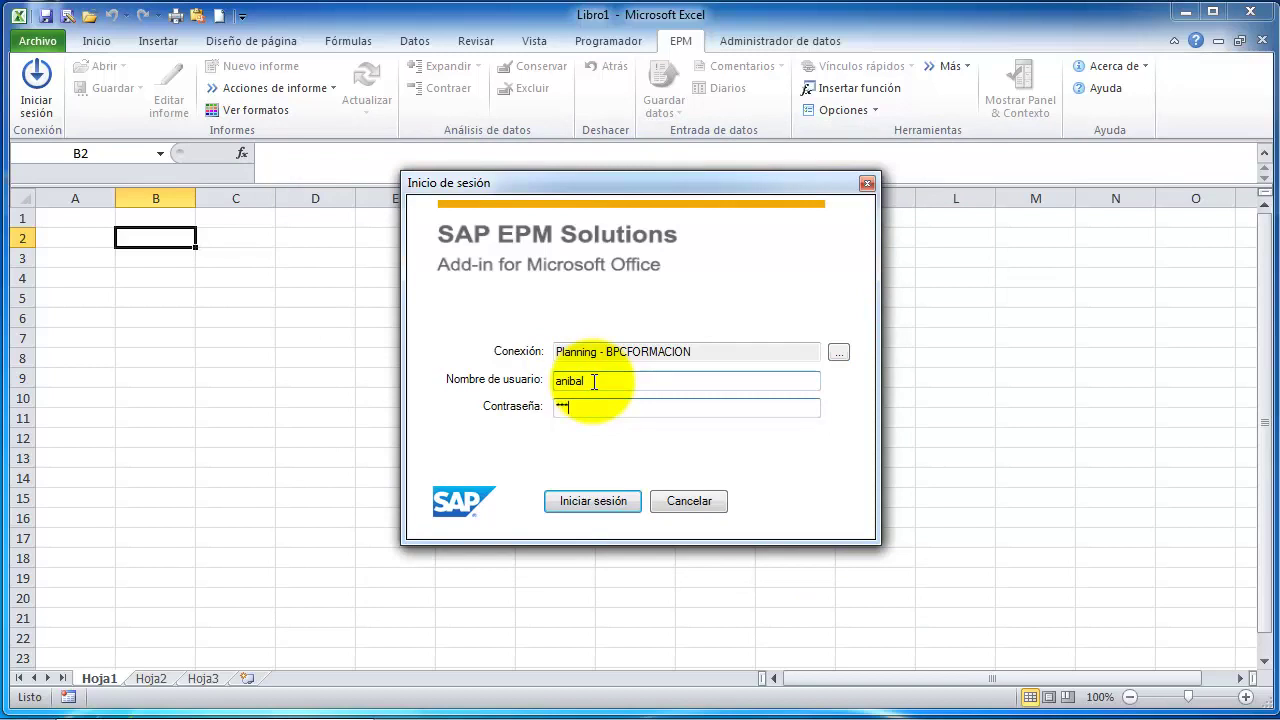
pyautogui.click(587, 500)
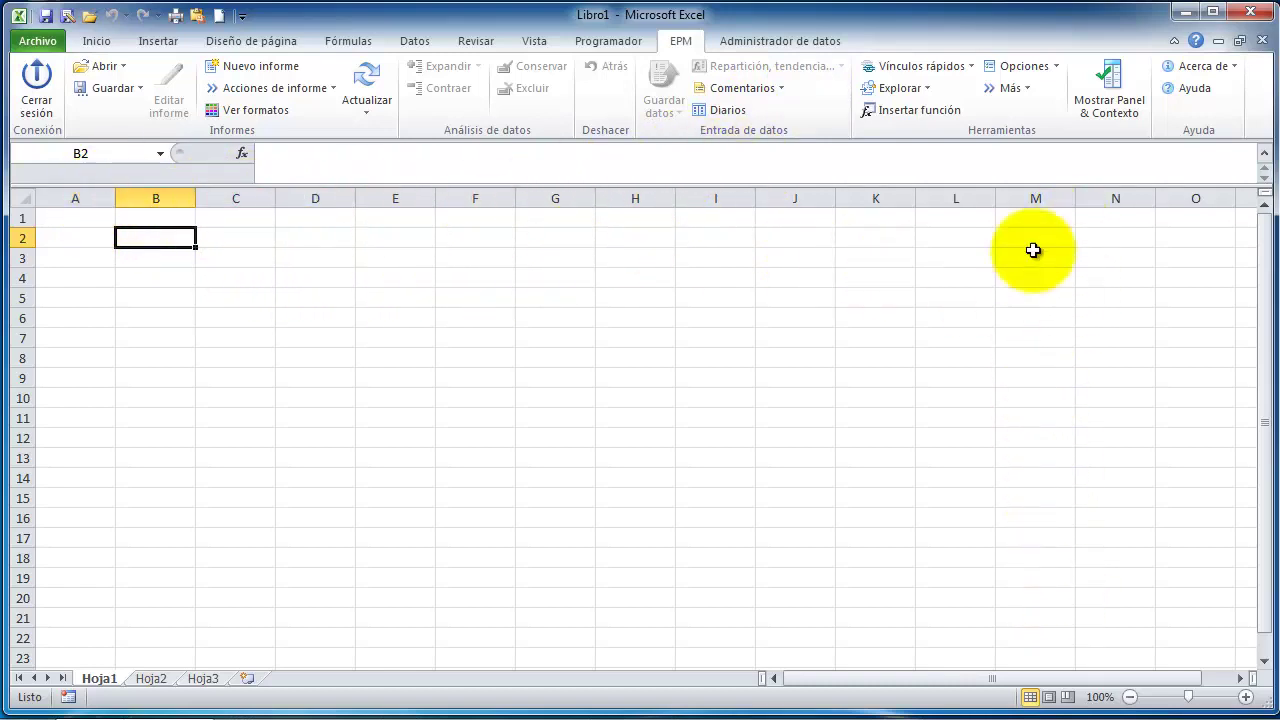
# - Enable the EPM context bar and EPM panel in the EPM user display options, and toggle both out of view in the workbook
pyautogui.click(1054, 68)
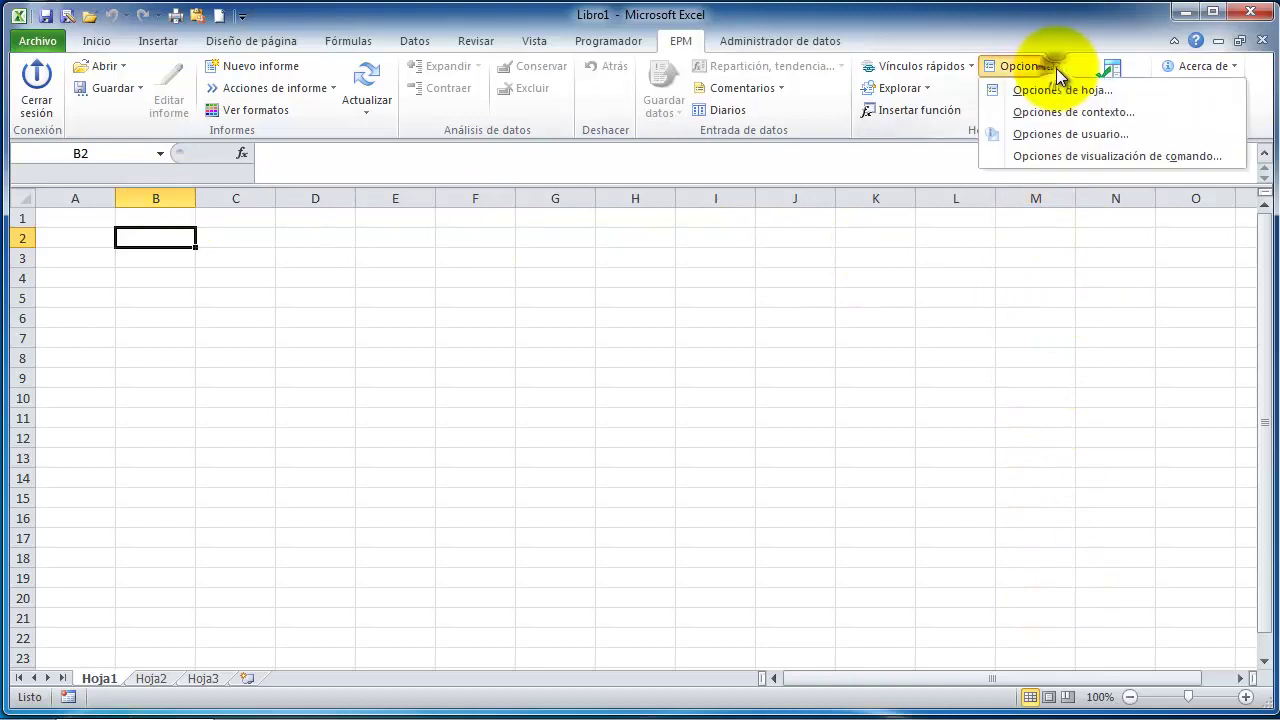
pyautogui.click(1051, 130)
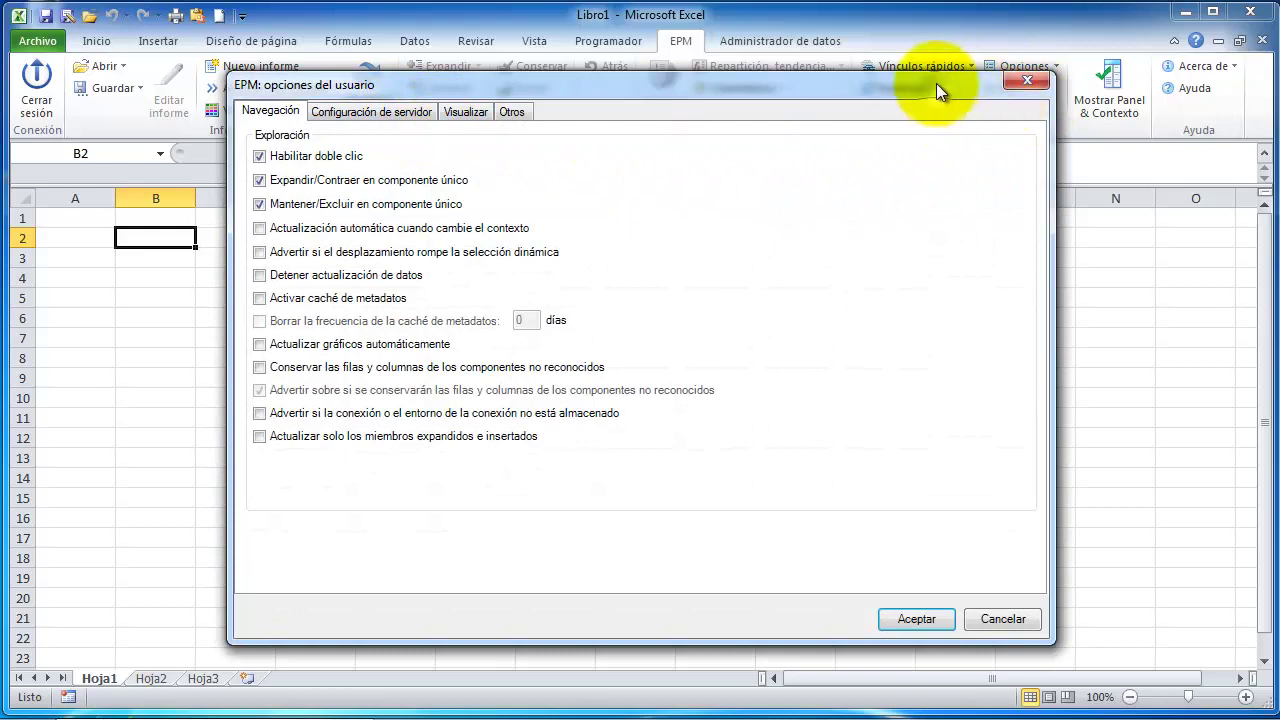
pyautogui.moveTo(936, 83); pyautogui.dragTo(944, 128)
pyautogui.click(462, 150)
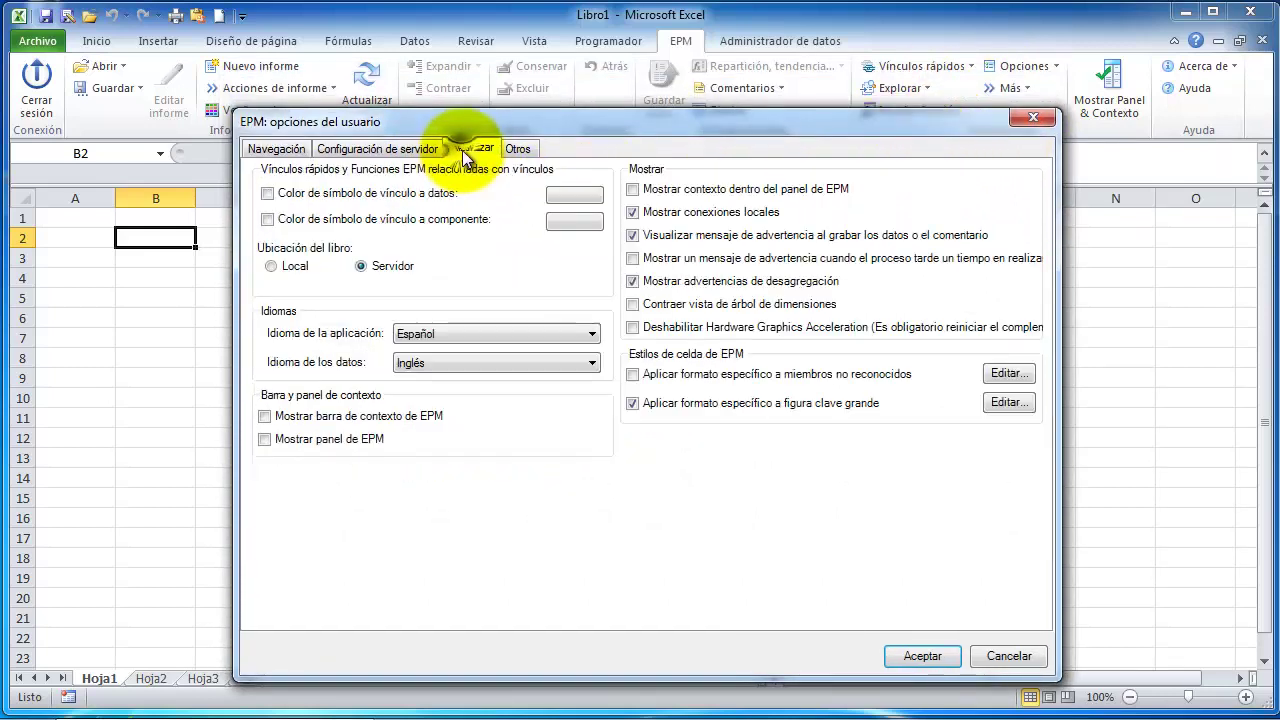
pyautogui.click(275, 422)
pyautogui.click(268, 439)
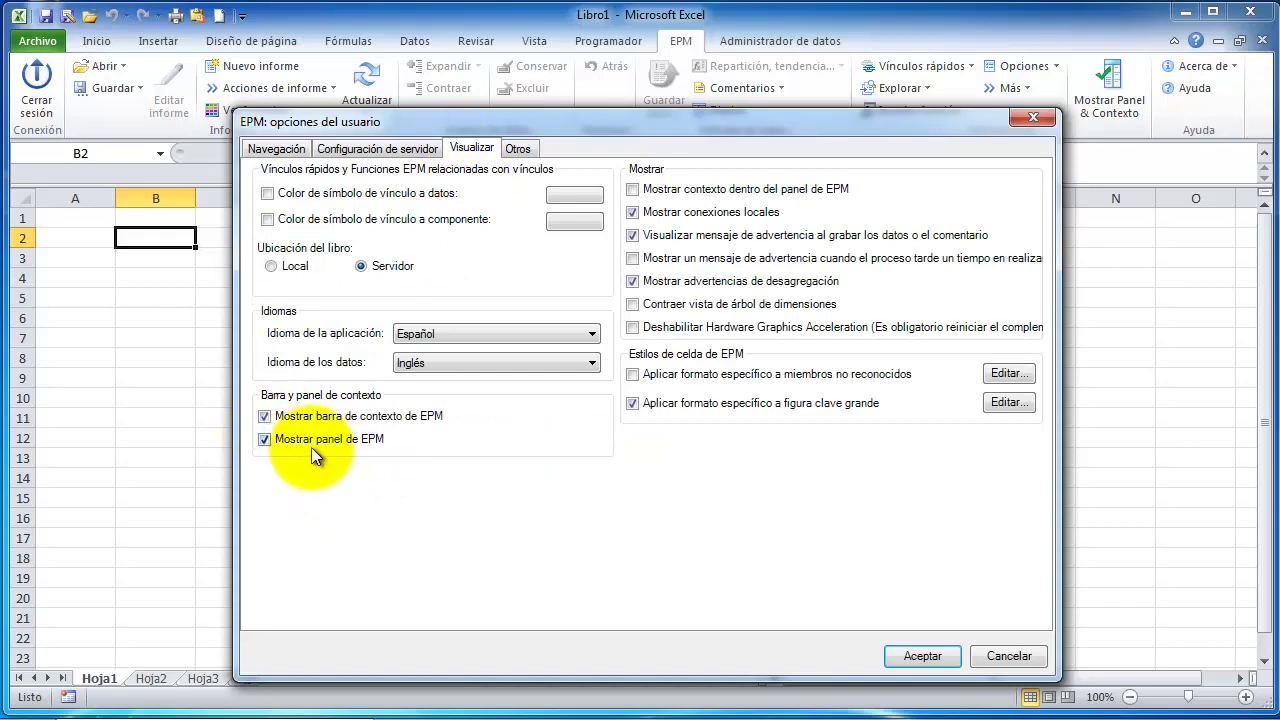
pyautogui.click(915, 656)
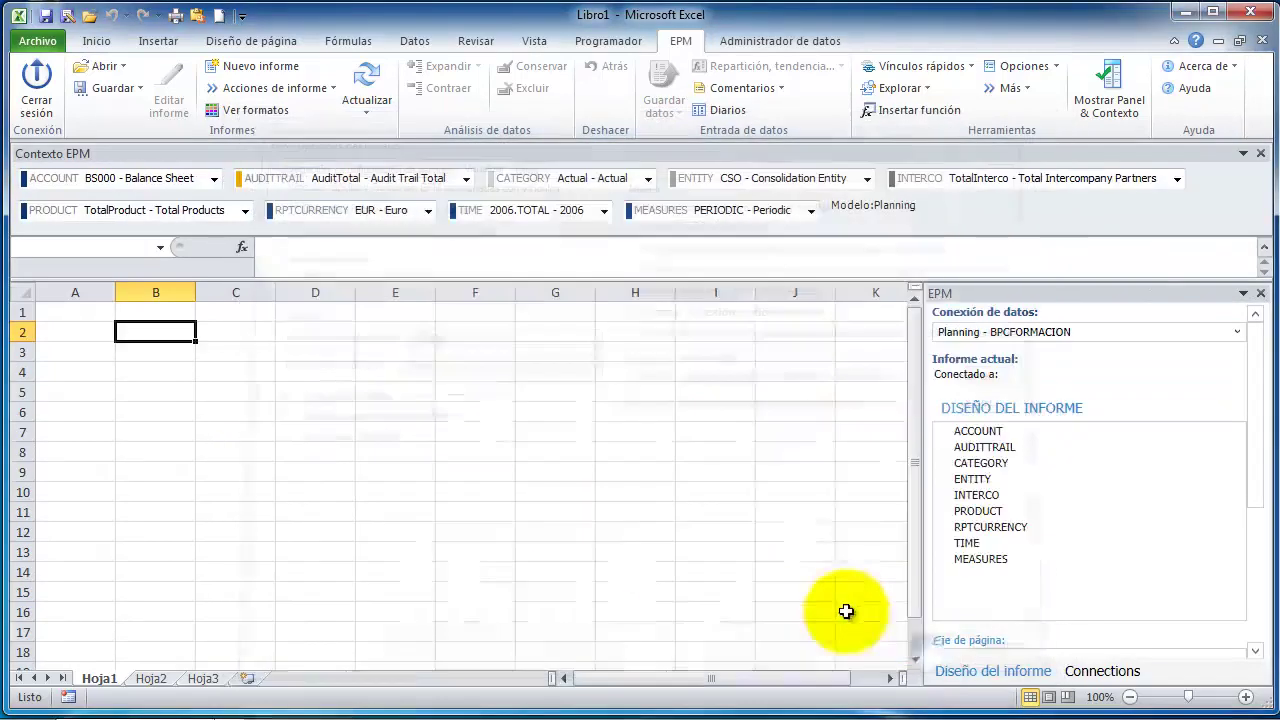
pyautogui.click(1107, 108)
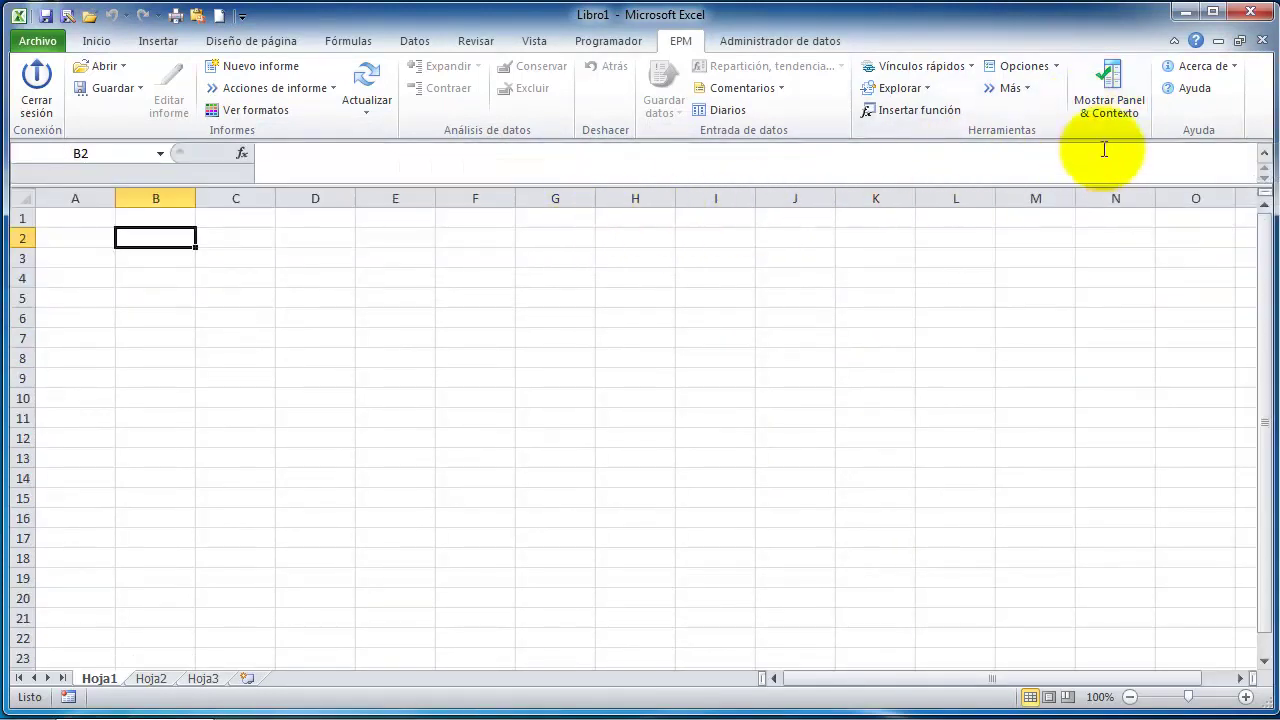
# - Show the EPM context bar and panel, examine the member choices for ACCOUNT and AUDITTRAIL, and hide both again
pyautogui.click(1118, 108)
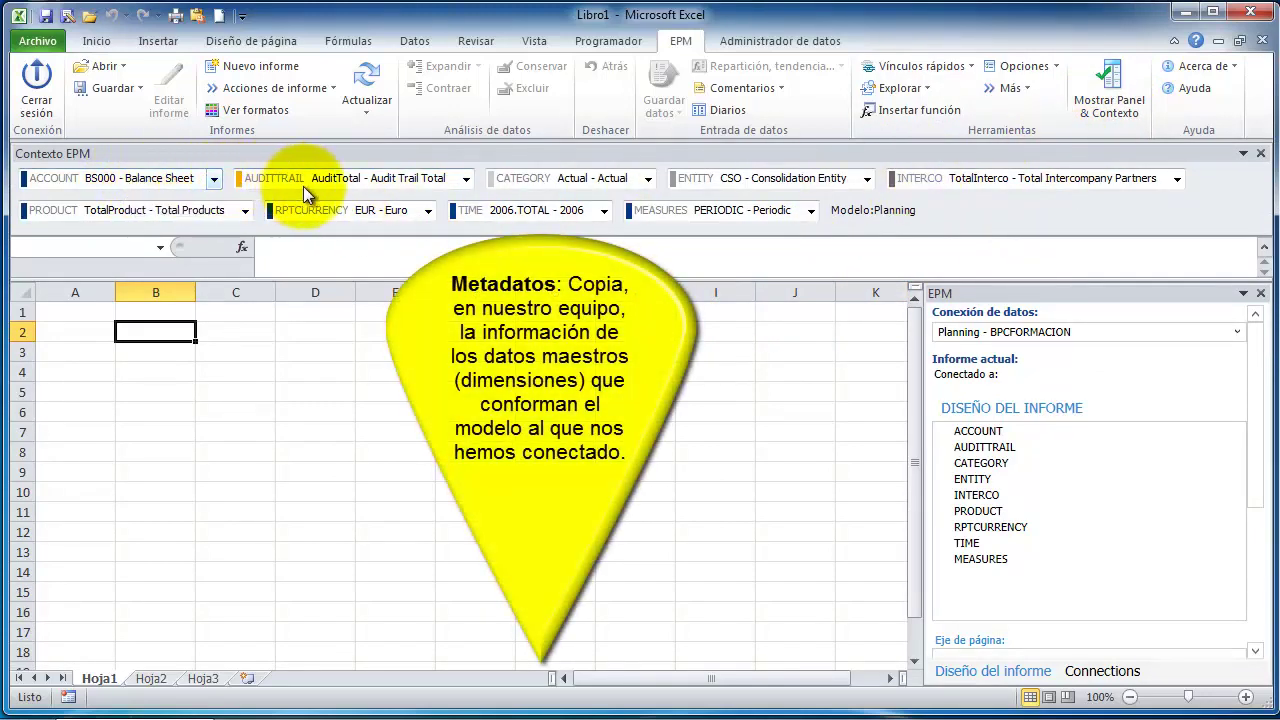
pyautogui.click(213, 180)
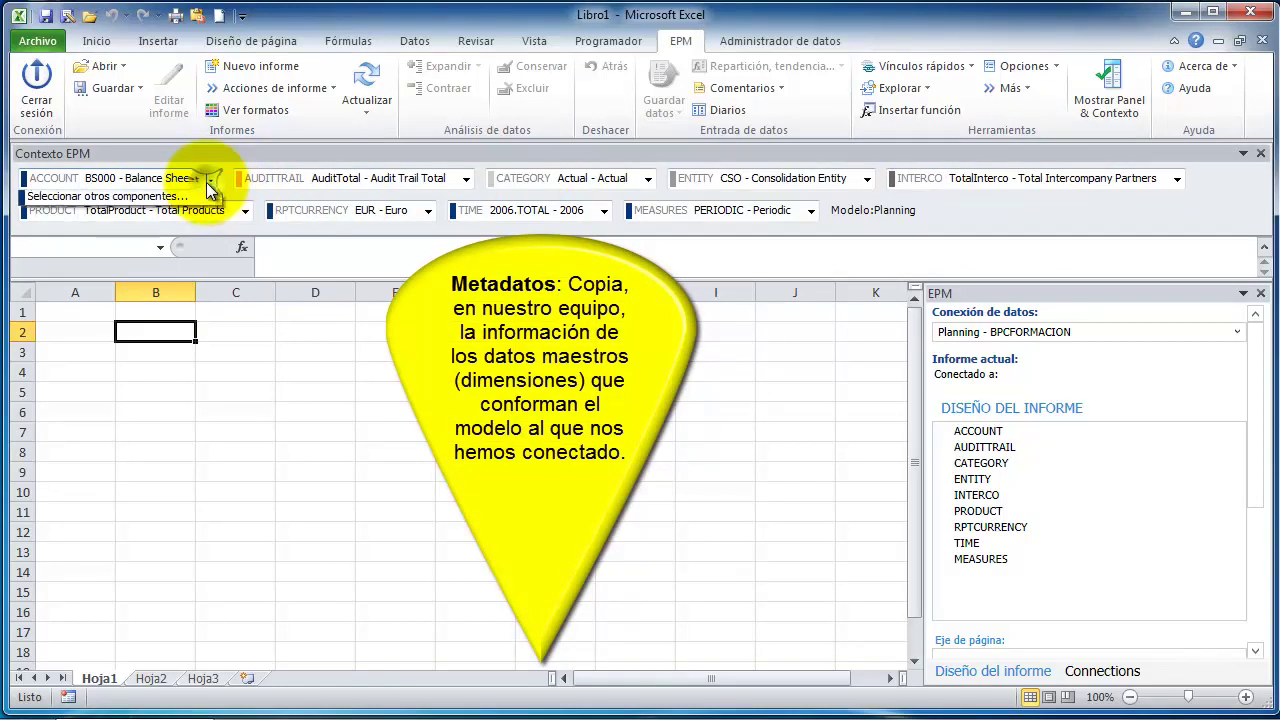
pyautogui.click(465, 184)
pyautogui.click(465, 184)
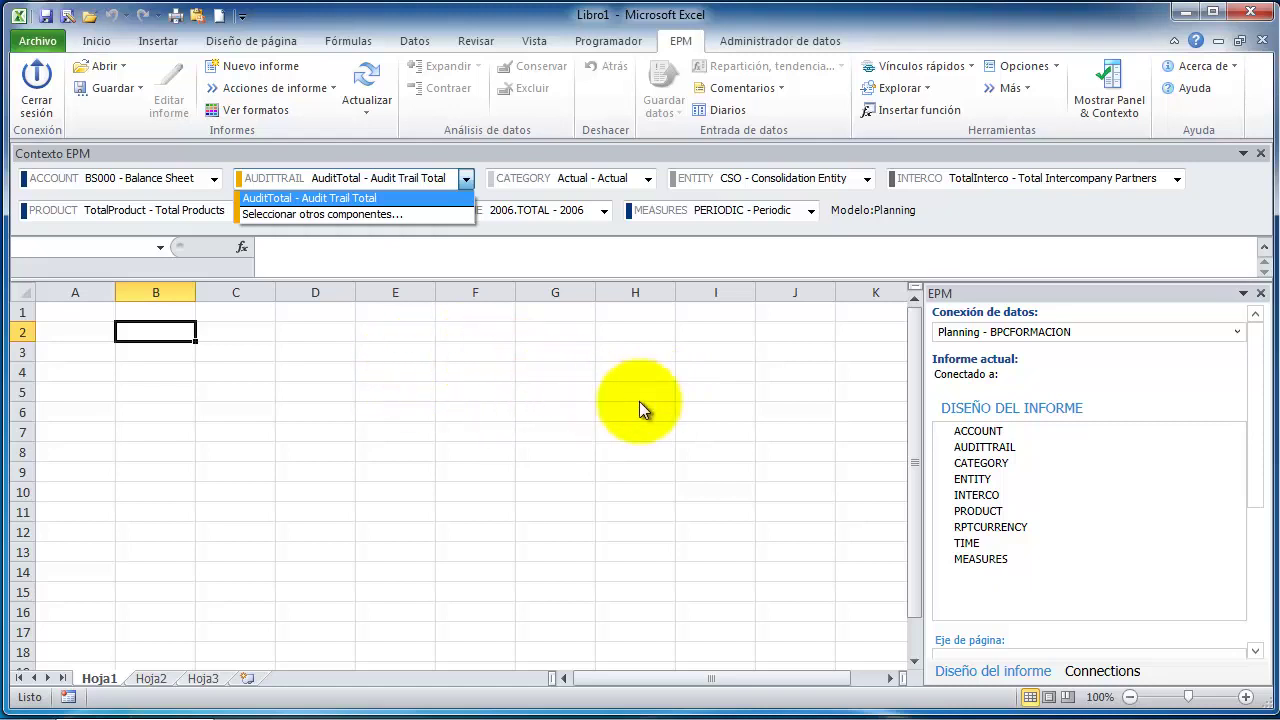
pyautogui.click(1031, 96)
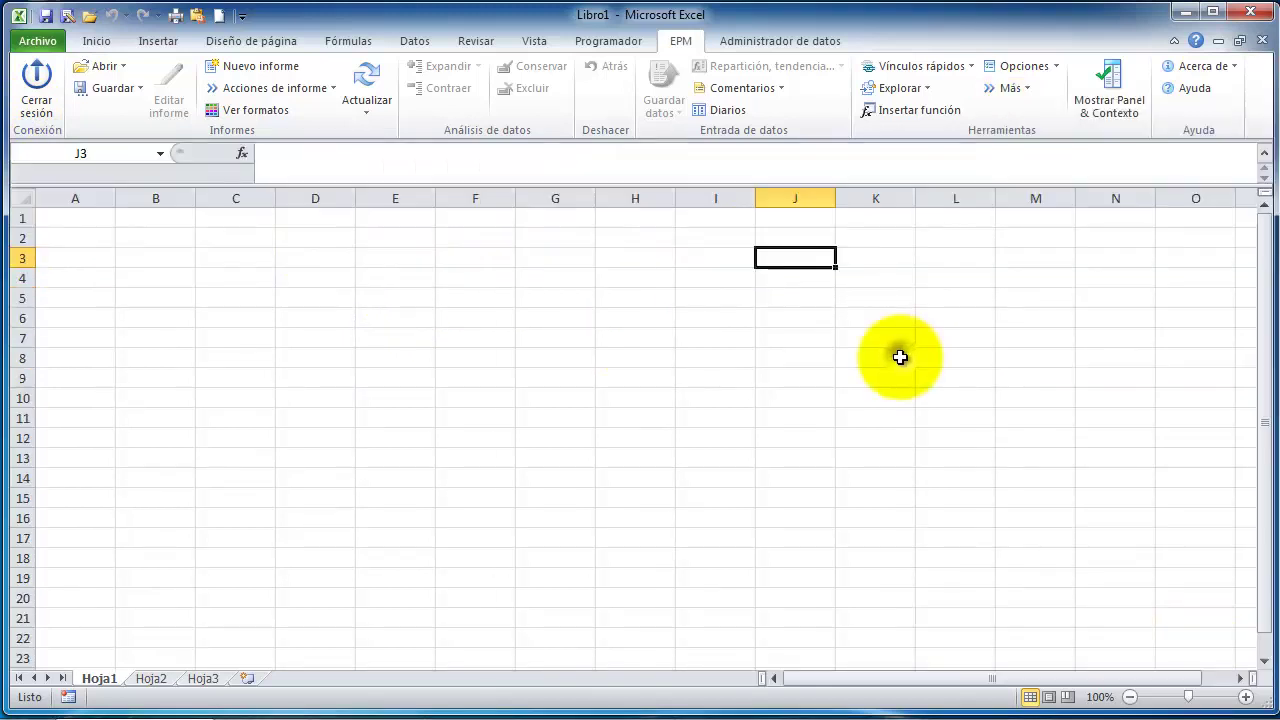
pyautogui.click(885, 341)
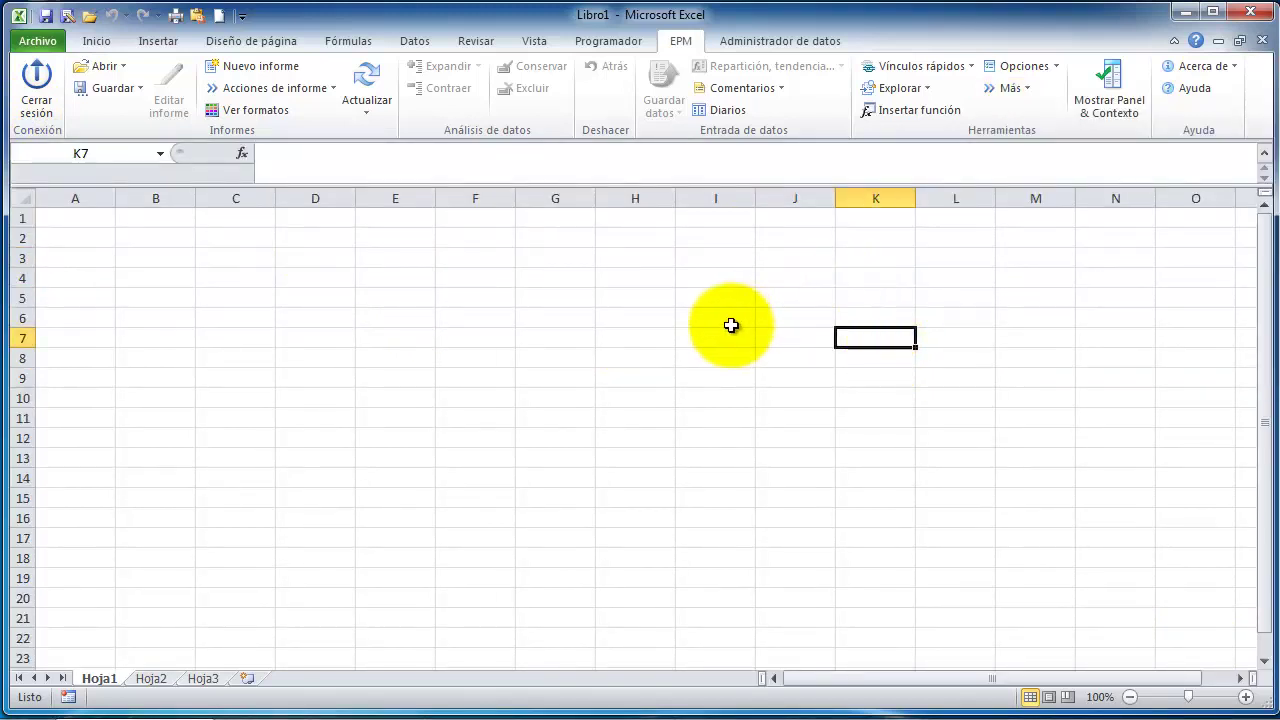
pyautogui.click(813, 308)
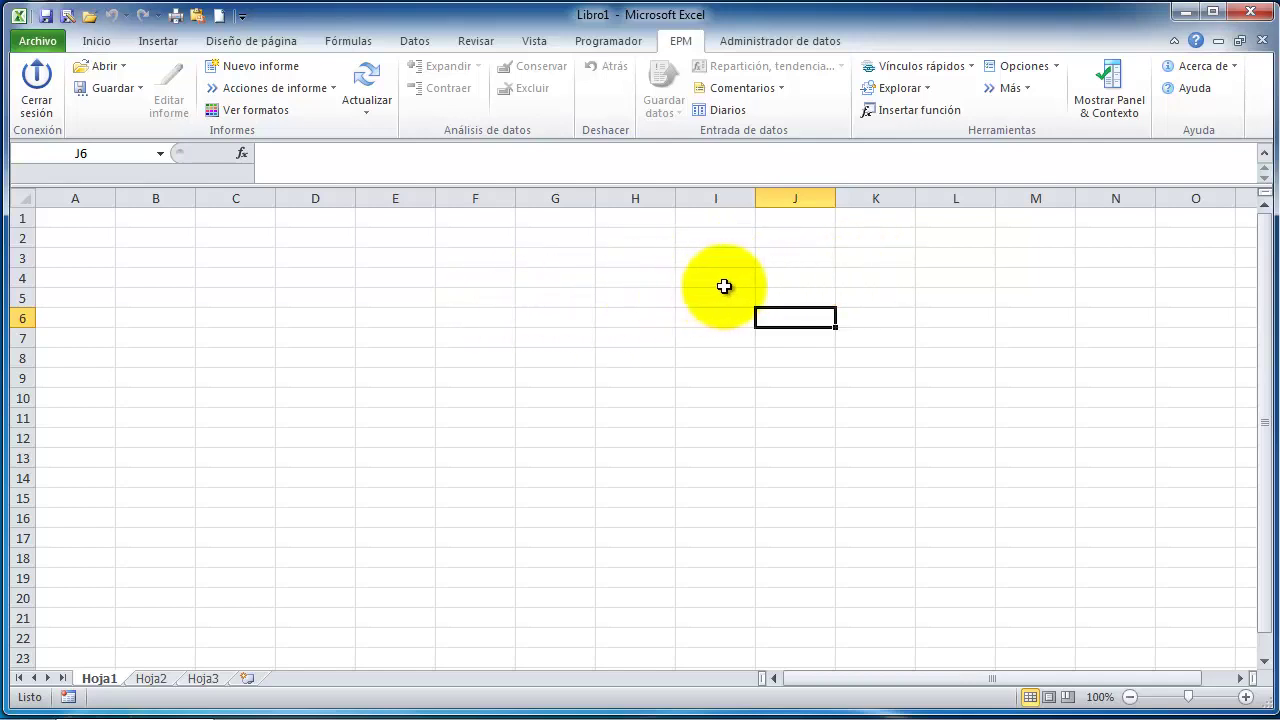
pyautogui.click(745, 258)
pyautogui.click(817, 261)
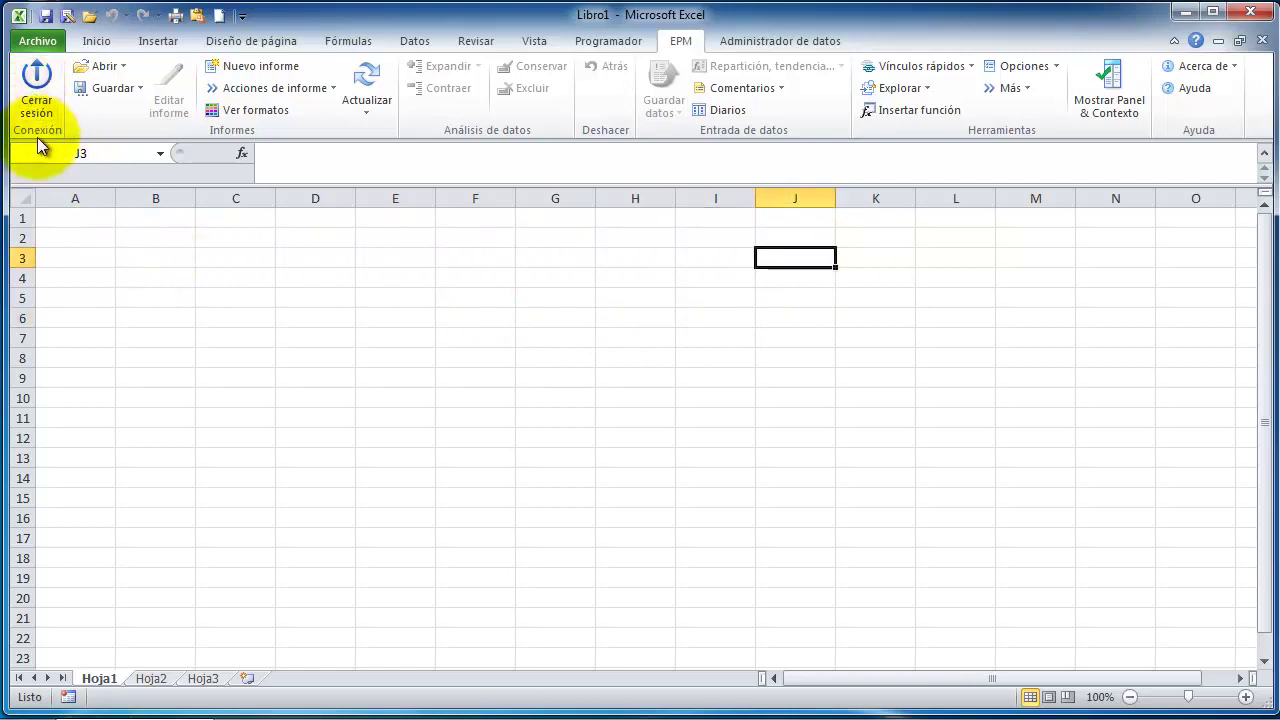
pyautogui.click(718, 258)
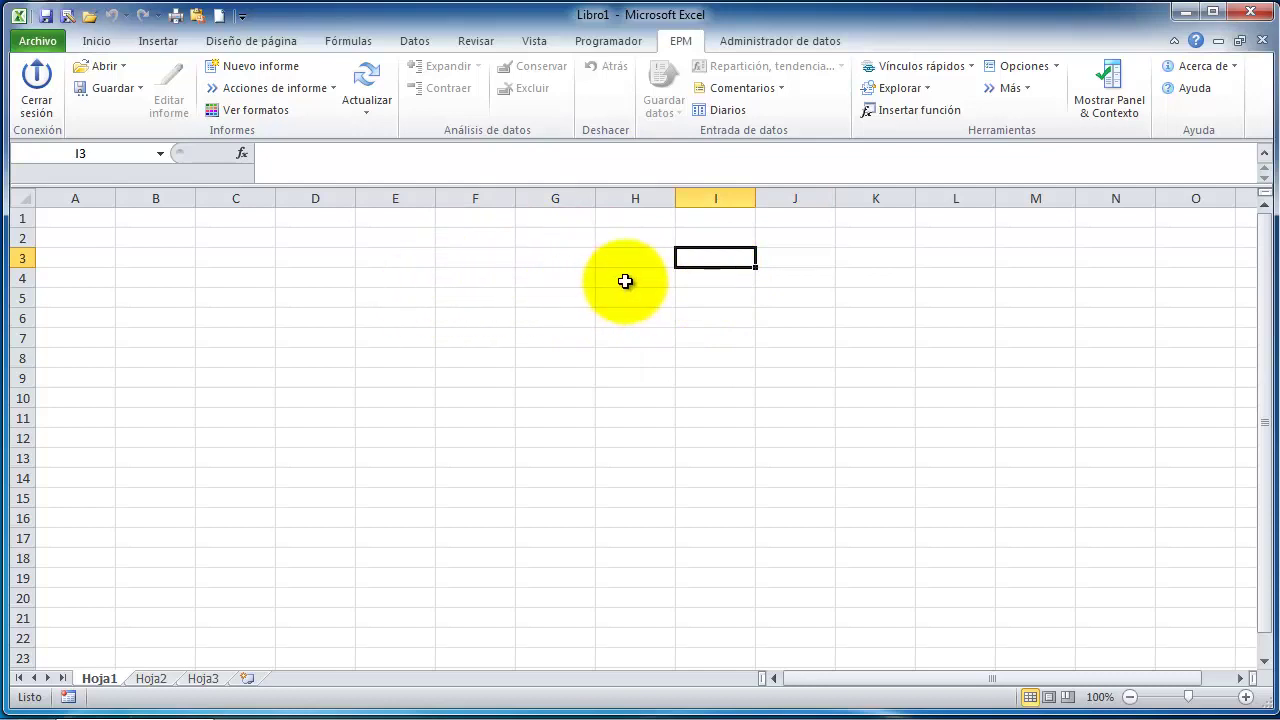
pyautogui.click(553, 259)
pyautogui.click(648, 257)
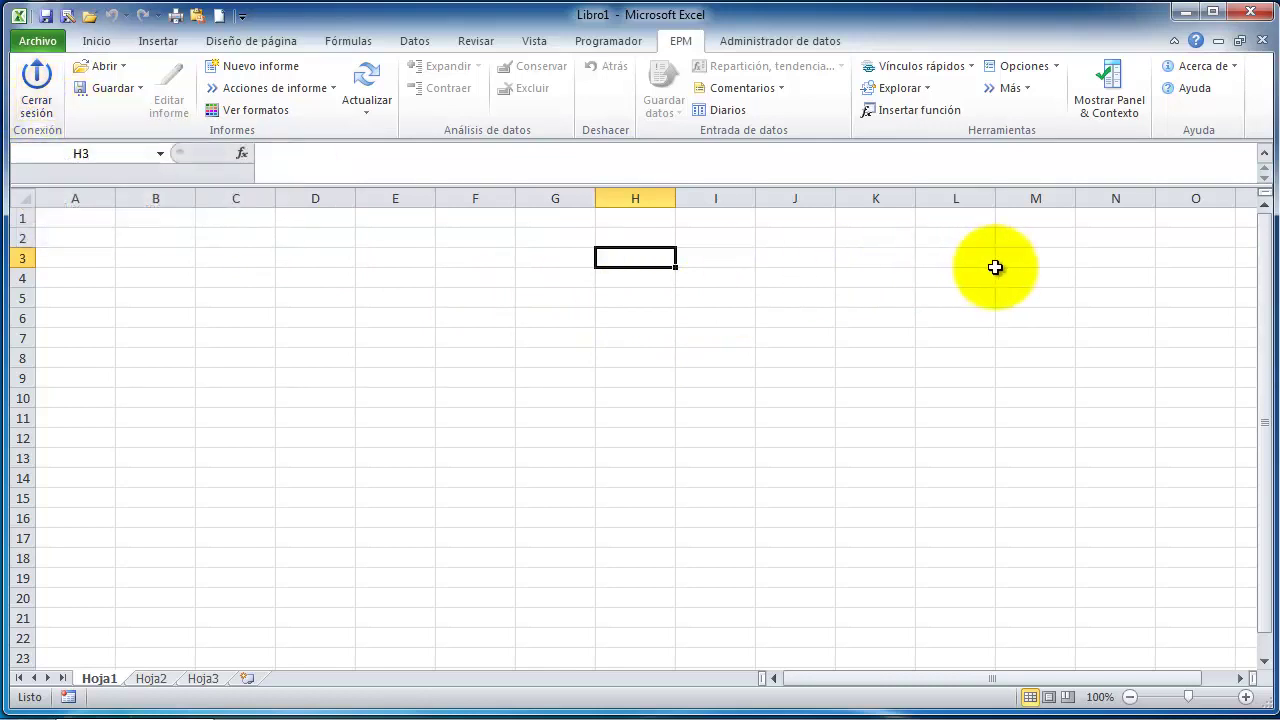
pyautogui.click(962, 257)
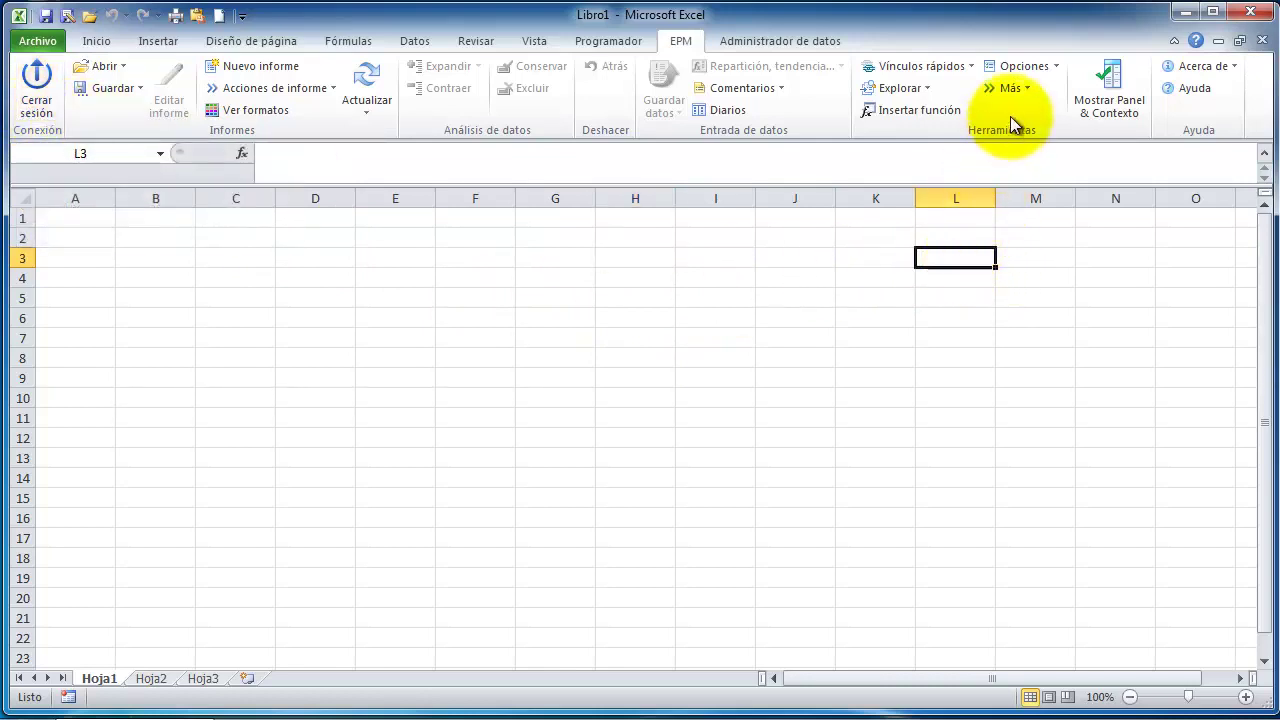
# - Update the metadata for the agbpc BPCFORMACION Planning connection
pyautogui.click(1027, 88)
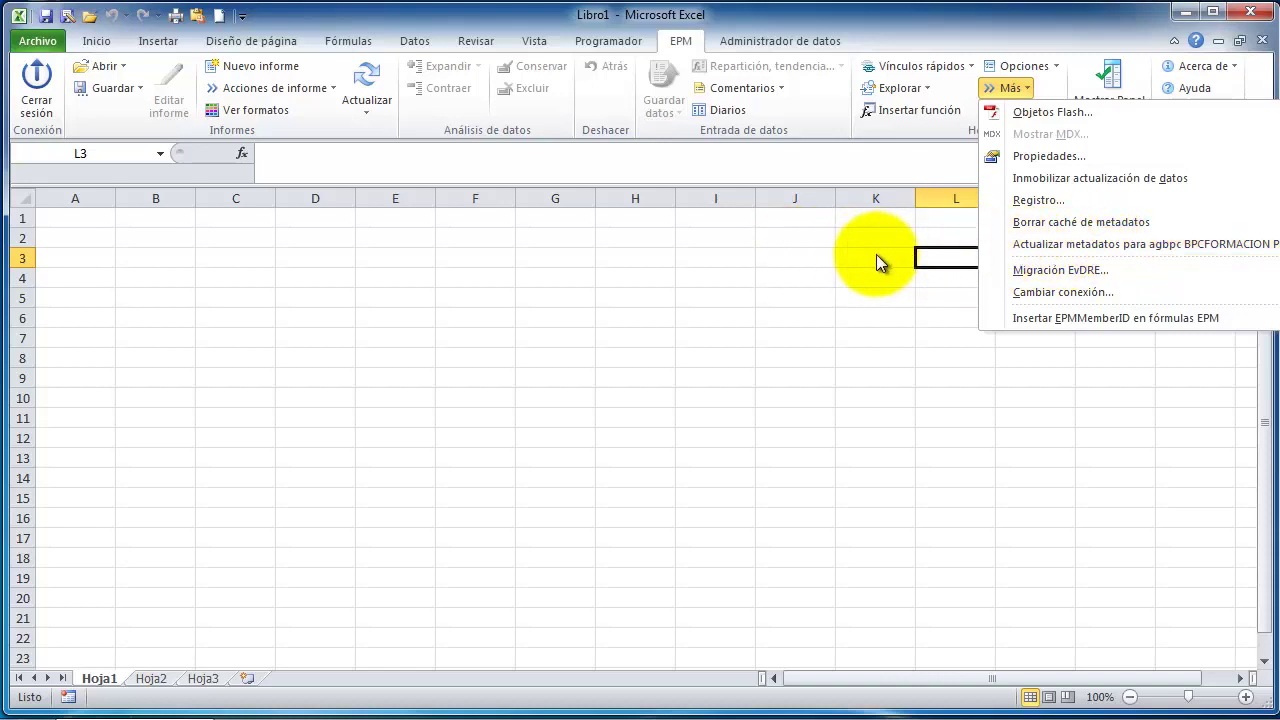
pyautogui.click(1021, 245)
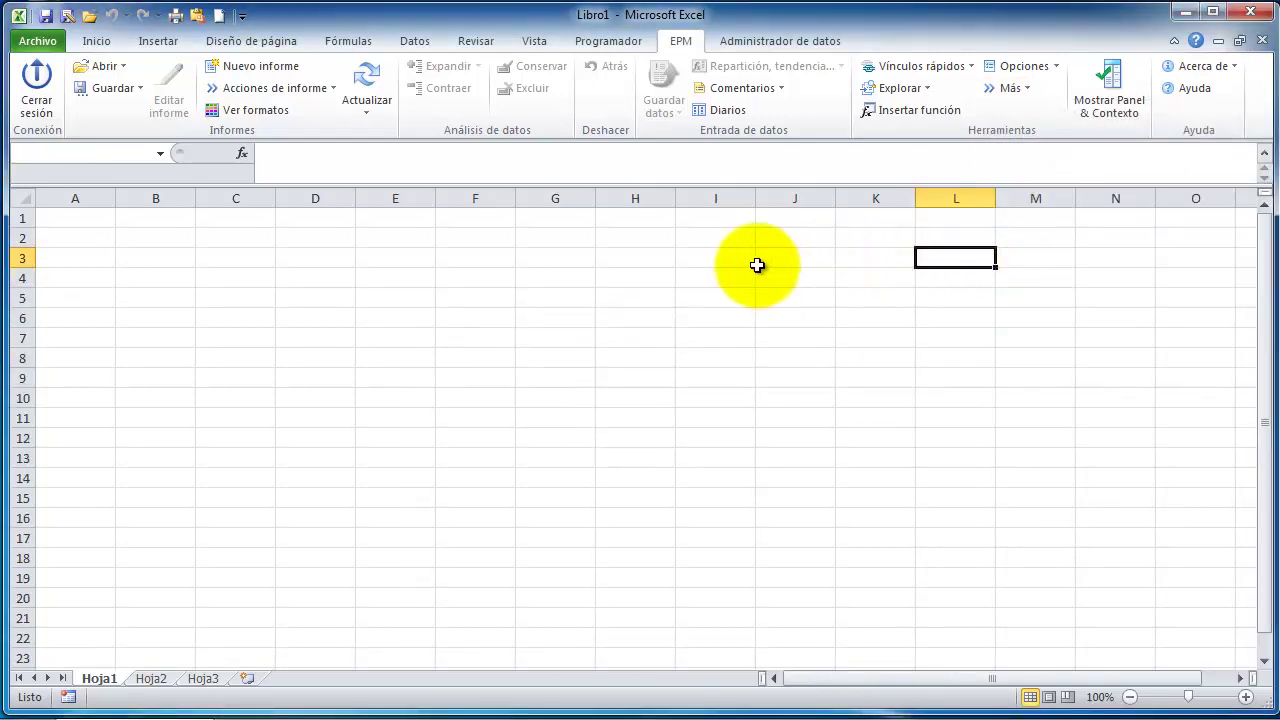
# - Start a new EPM report at cell C3 and add the ENTITY dimension to its page axis
pyautogui.click(245, 262)
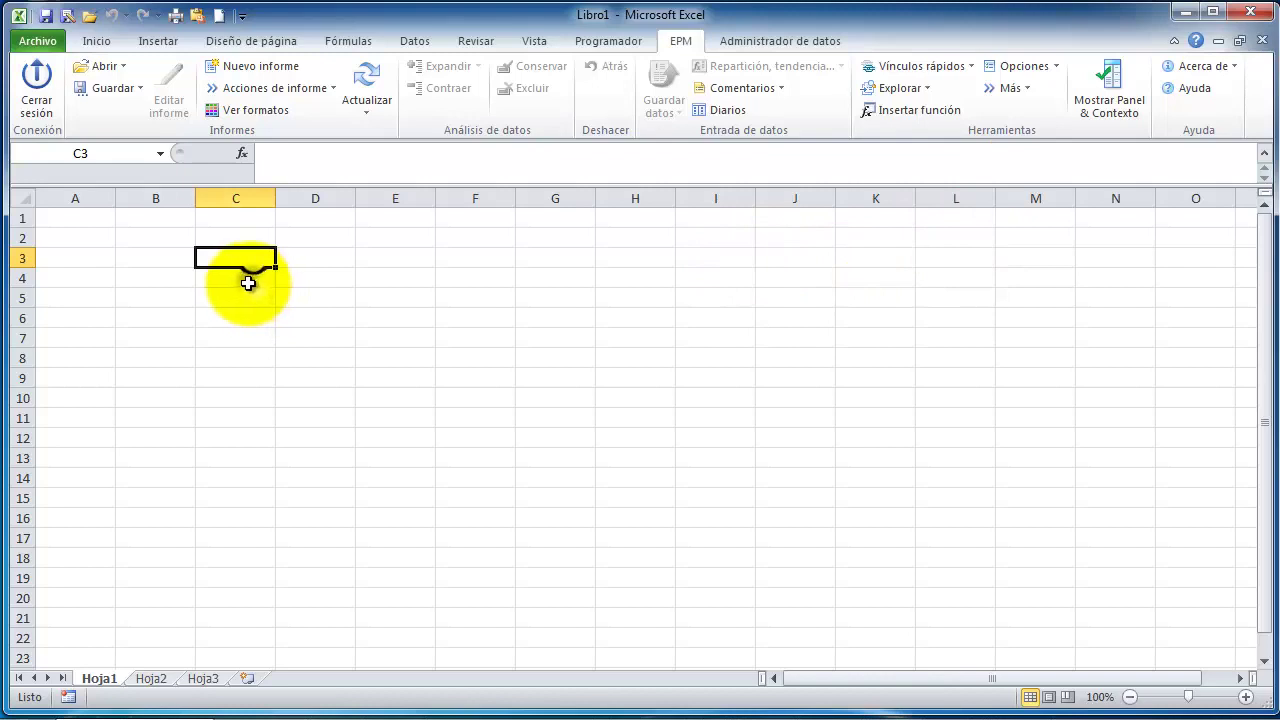
pyautogui.click(248, 282)
pyautogui.click(242, 261)
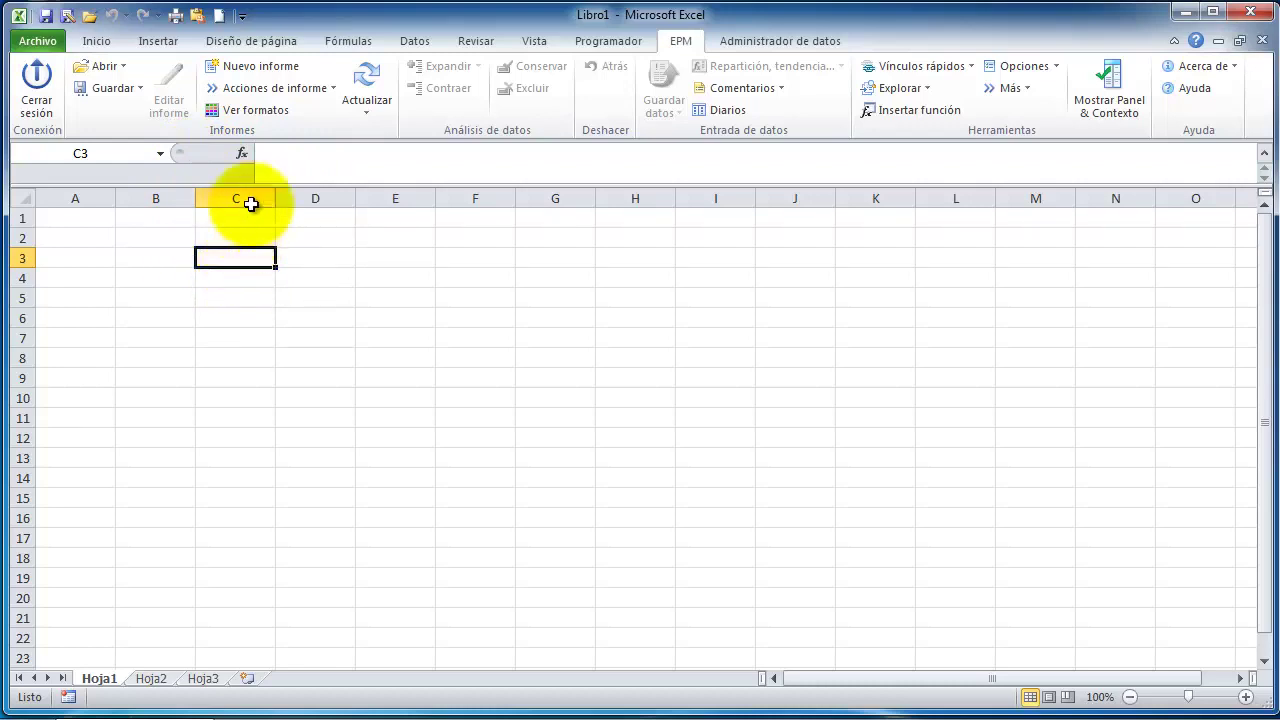
pyautogui.click(238, 77)
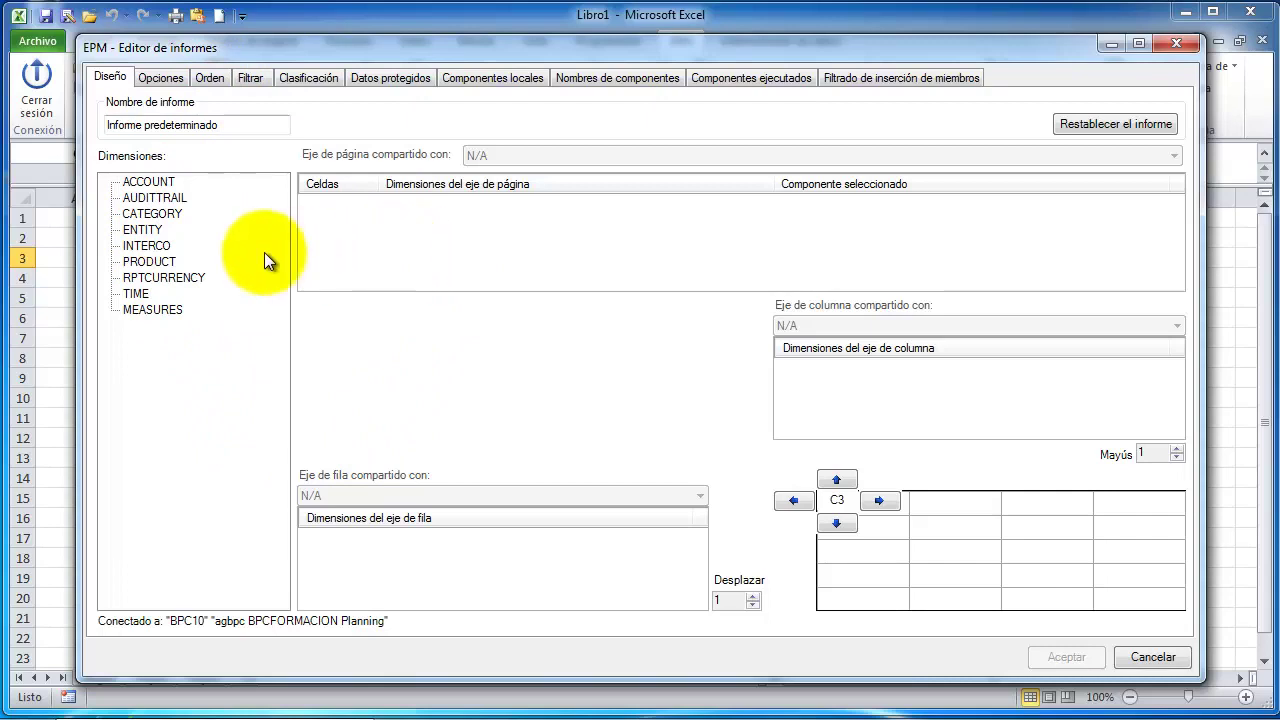
pyautogui.click(141, 234)
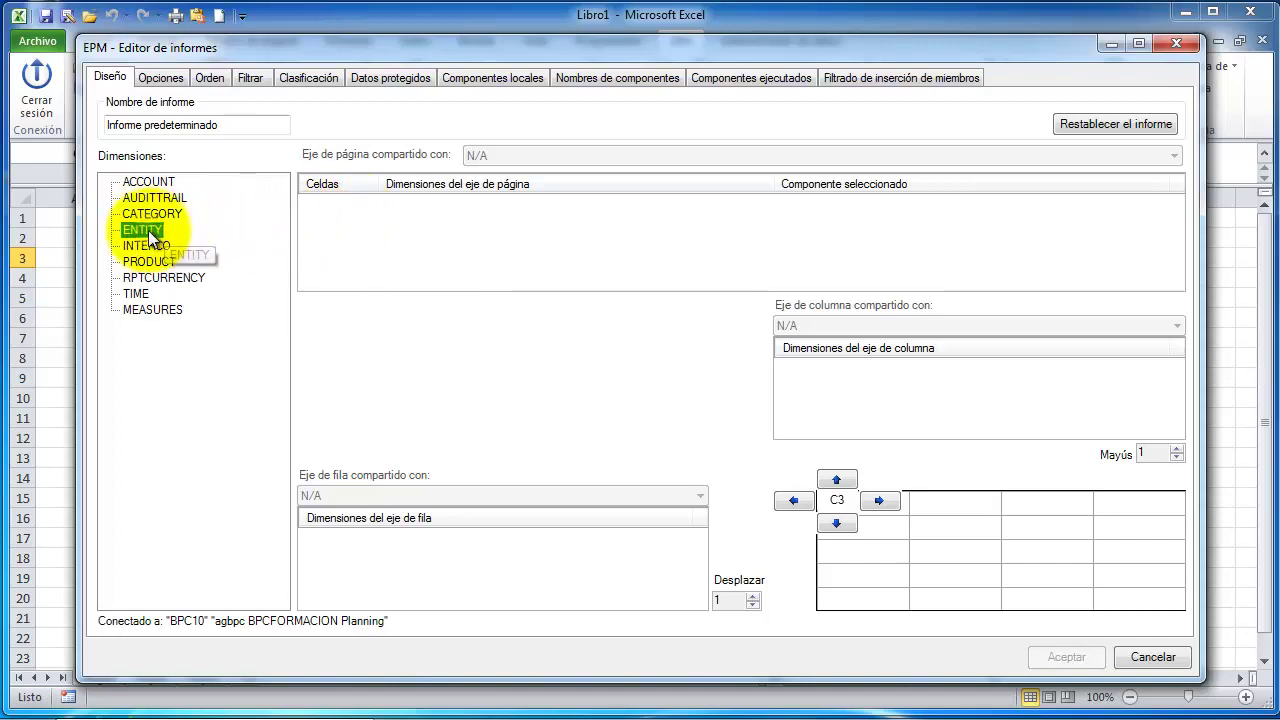
pyautogui.moveTo(150, 238); pyautogui.dragTo(330, 225)
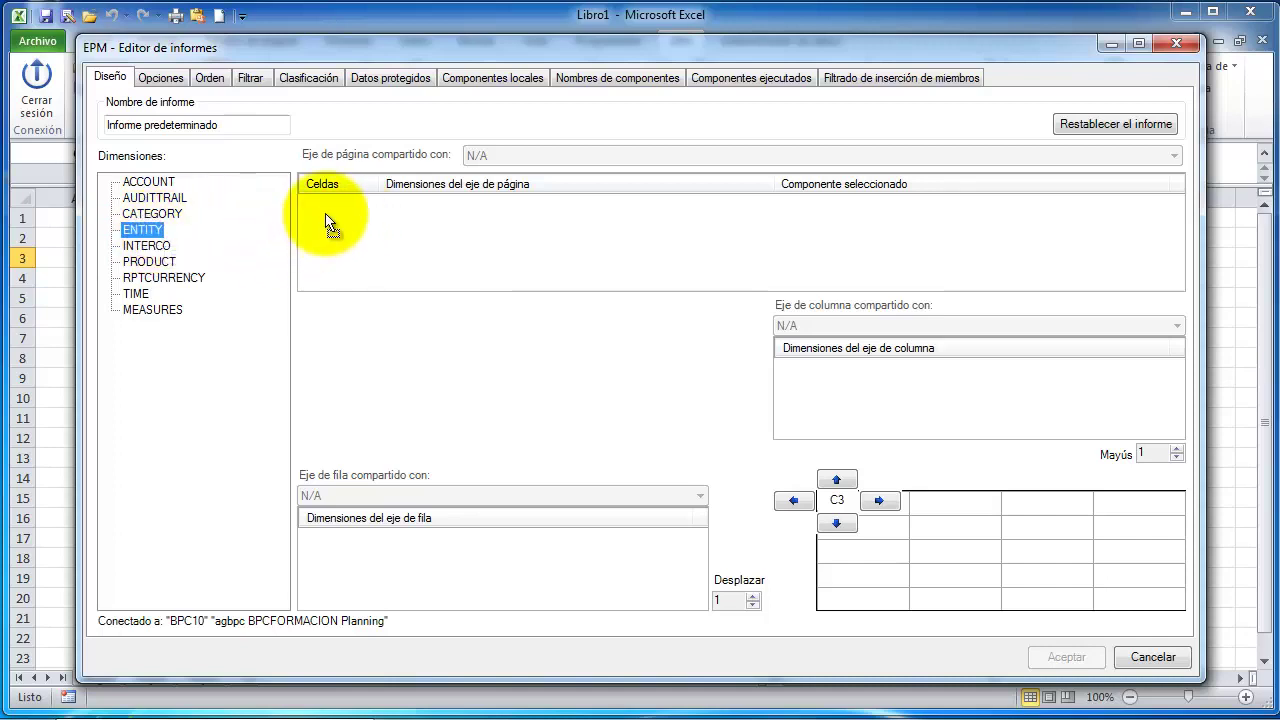
pyautogui.moveTo(327, 222); pyautogui.dragTo(327, 222)
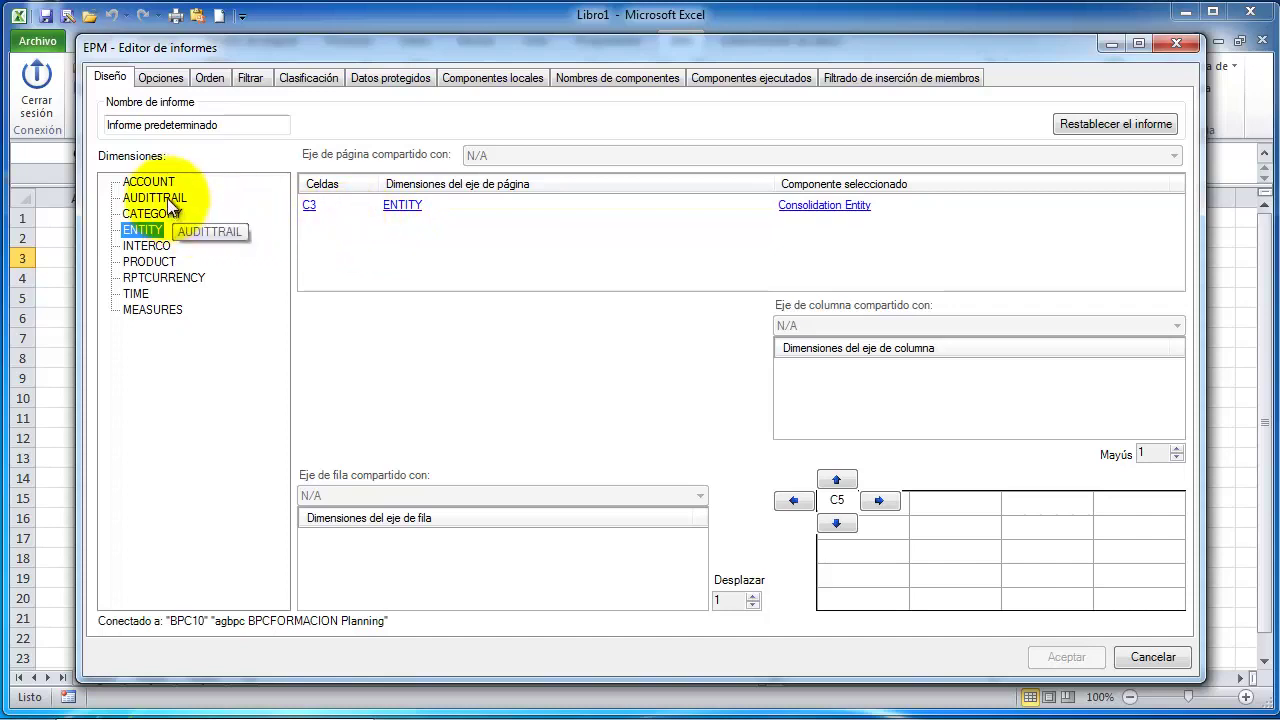
# - Add PRODUCT, AUDITTRAIL, CATEGORY, INTERCO, RPTCURRENCY and MEASURES to the report's page axis, in that order below ENTITY
pyautogui.moveTo(160, 261); pyautogui.dragTo(414, 240)
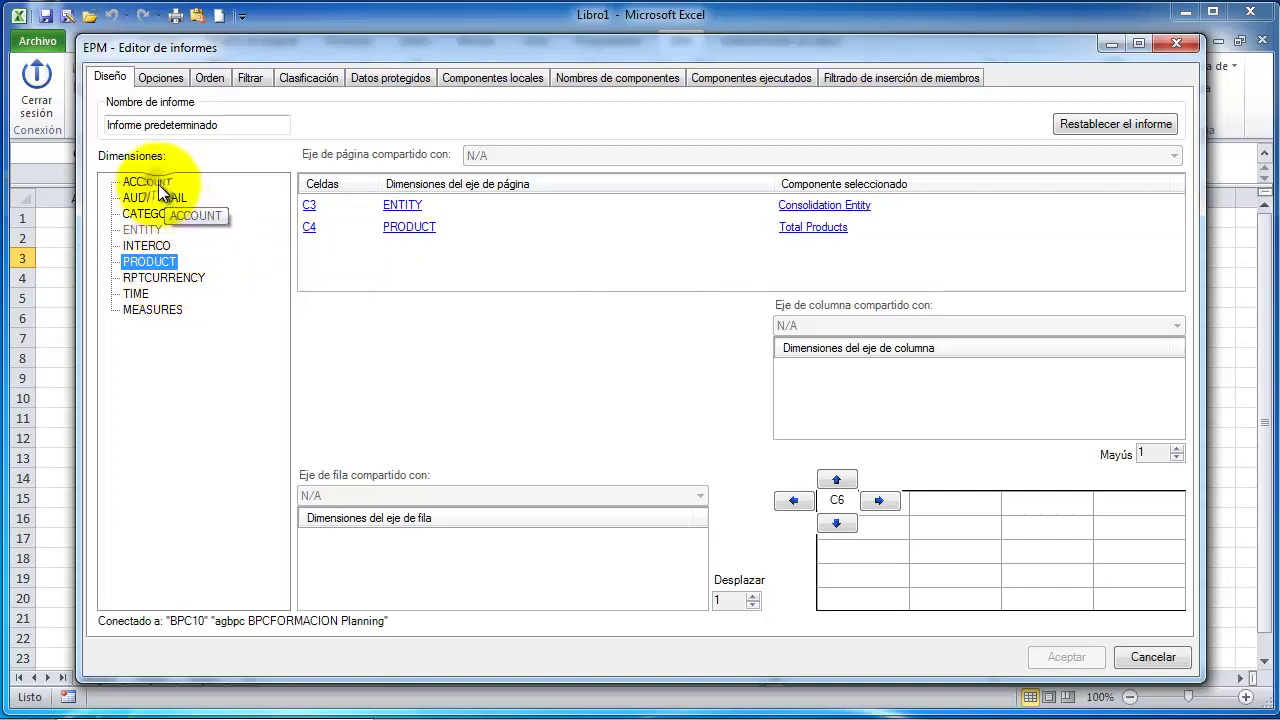
pyautogui.moveTo(158, 182); pyautogui.dragTo(430, 265)
pyautogui.moveTo(152, 213); pyautogui.dragTo(334, 268)
pyautogui.moveTo(161, 256); pyautogui.dragTo(386, 290)
pyautogui.moveTo(191, 277); pyautogui.dragTo(449, 282)
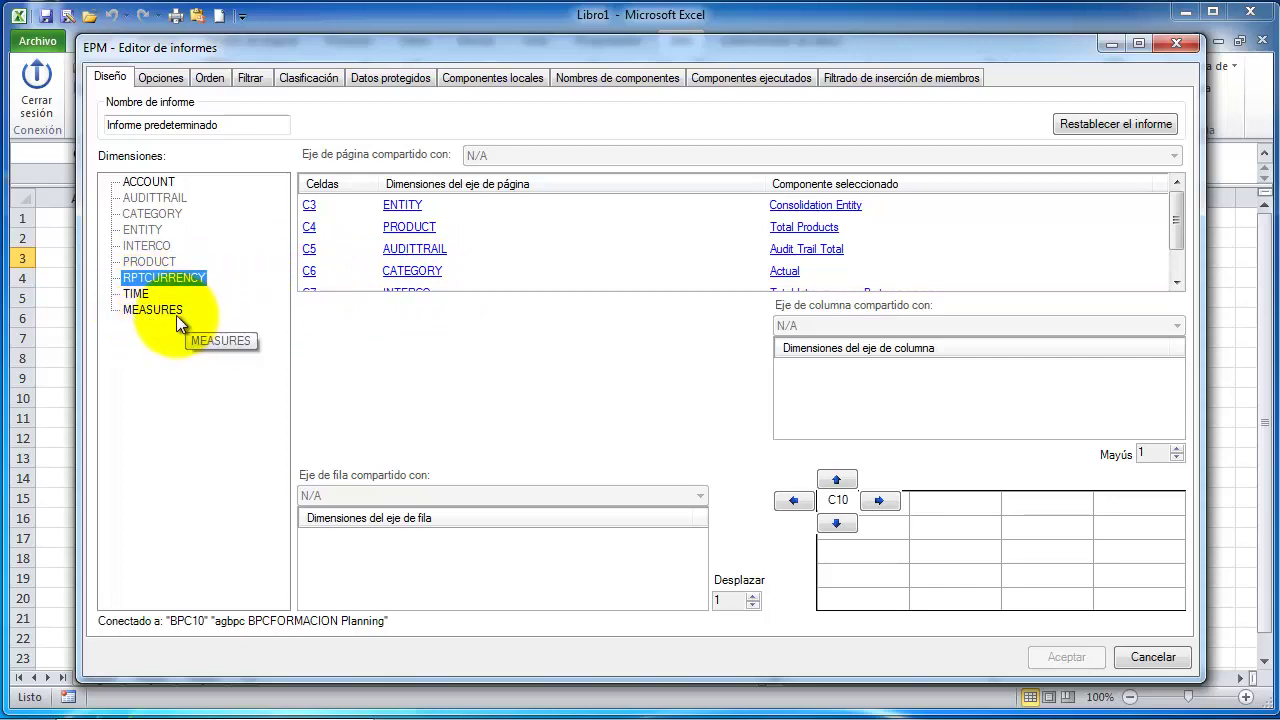
pyautogui.moveTo(155, 313); pyautogui.dragTo(425, 293)
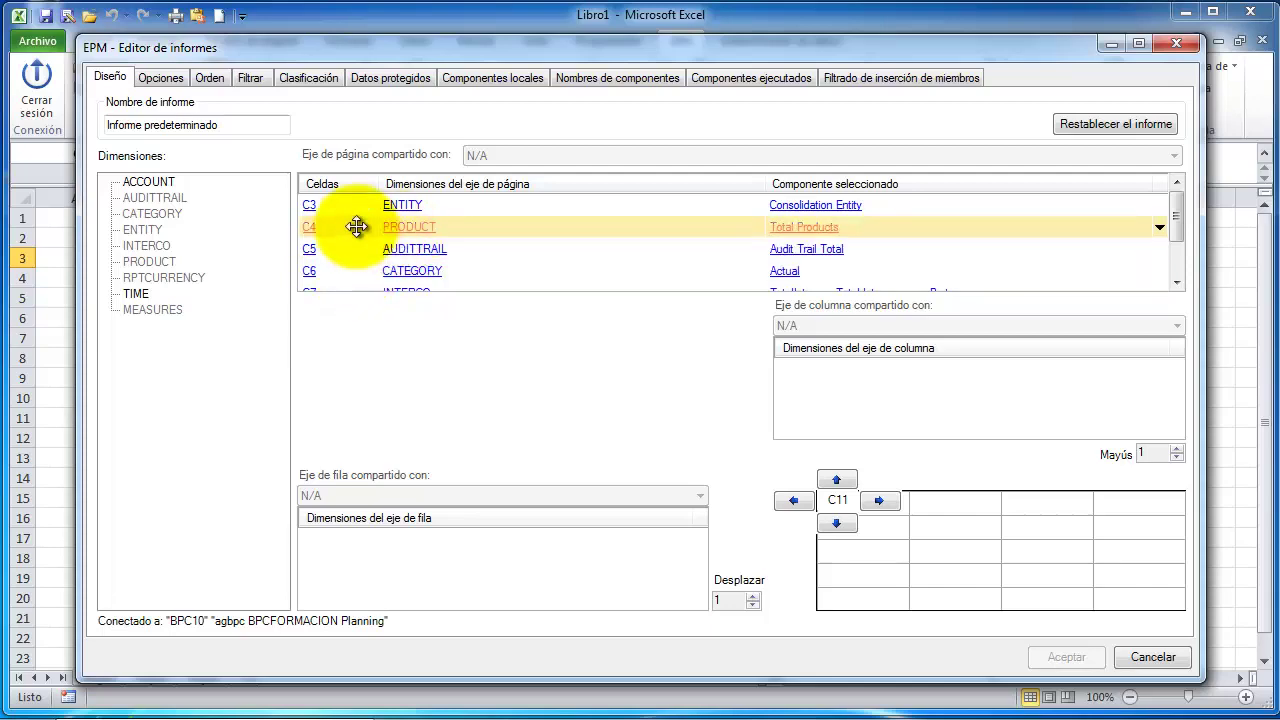
# - Set the page-axis member of ENTITY to DE - Germany from the Europe branch of World, keeping its cell position
pyautogui.doubleClick(311, 206)
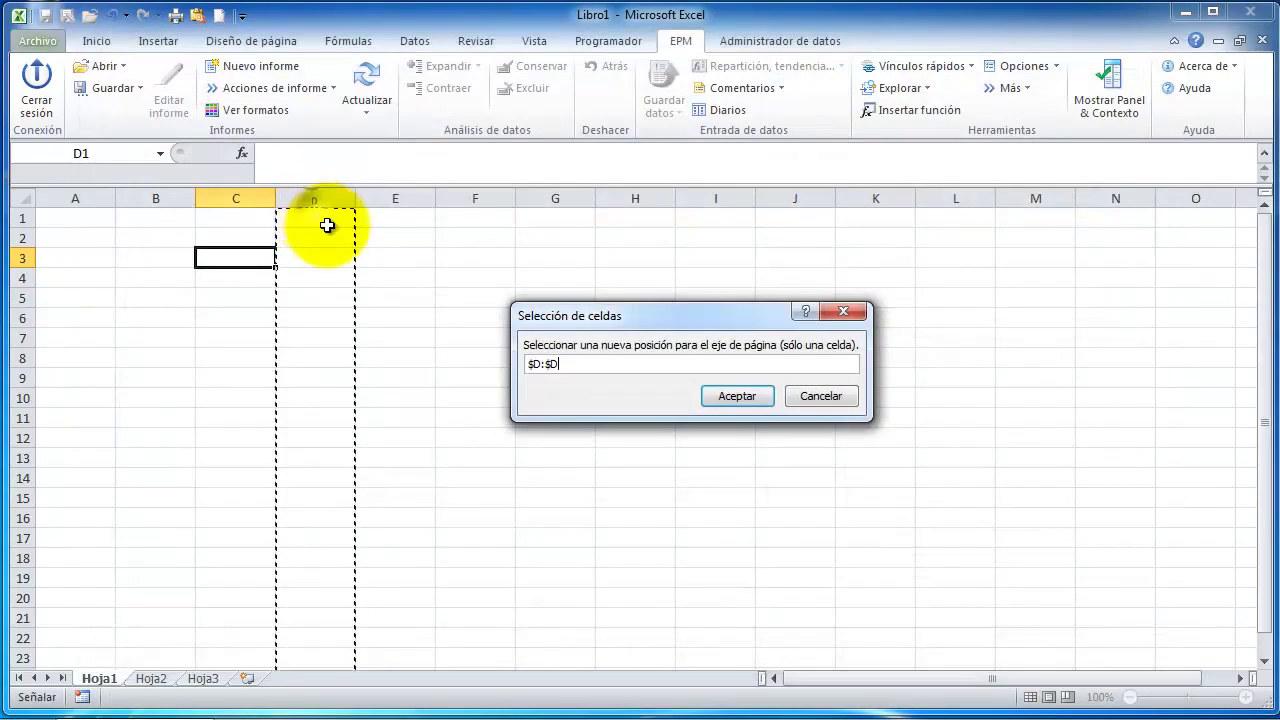
pyautogui.click(818, 396)
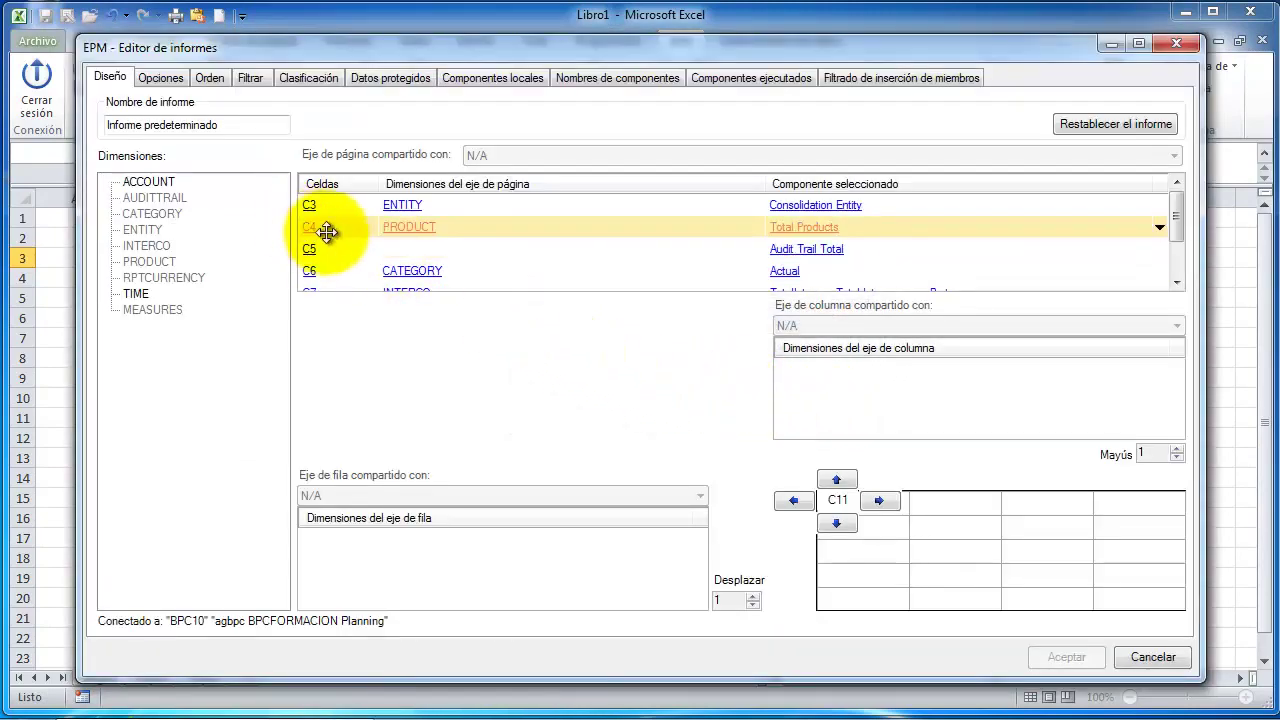
pyautogui.click(413, 215)
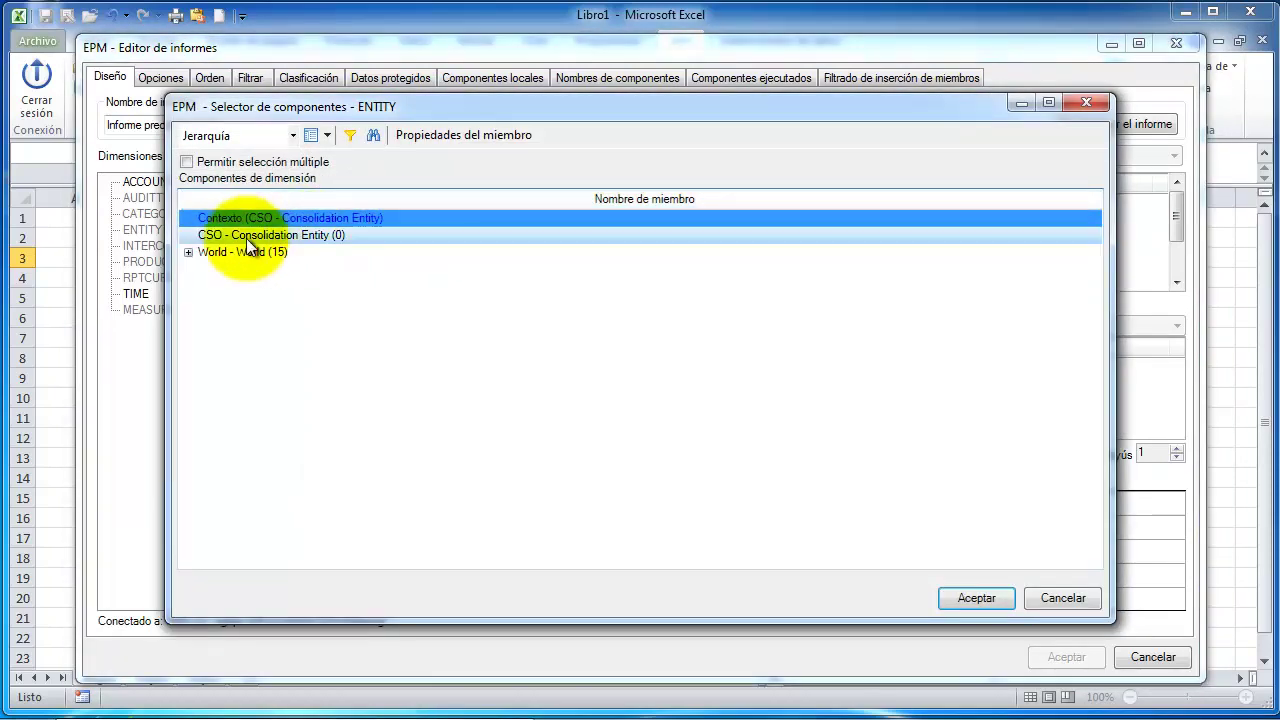
pyautogui.click(187, 252)
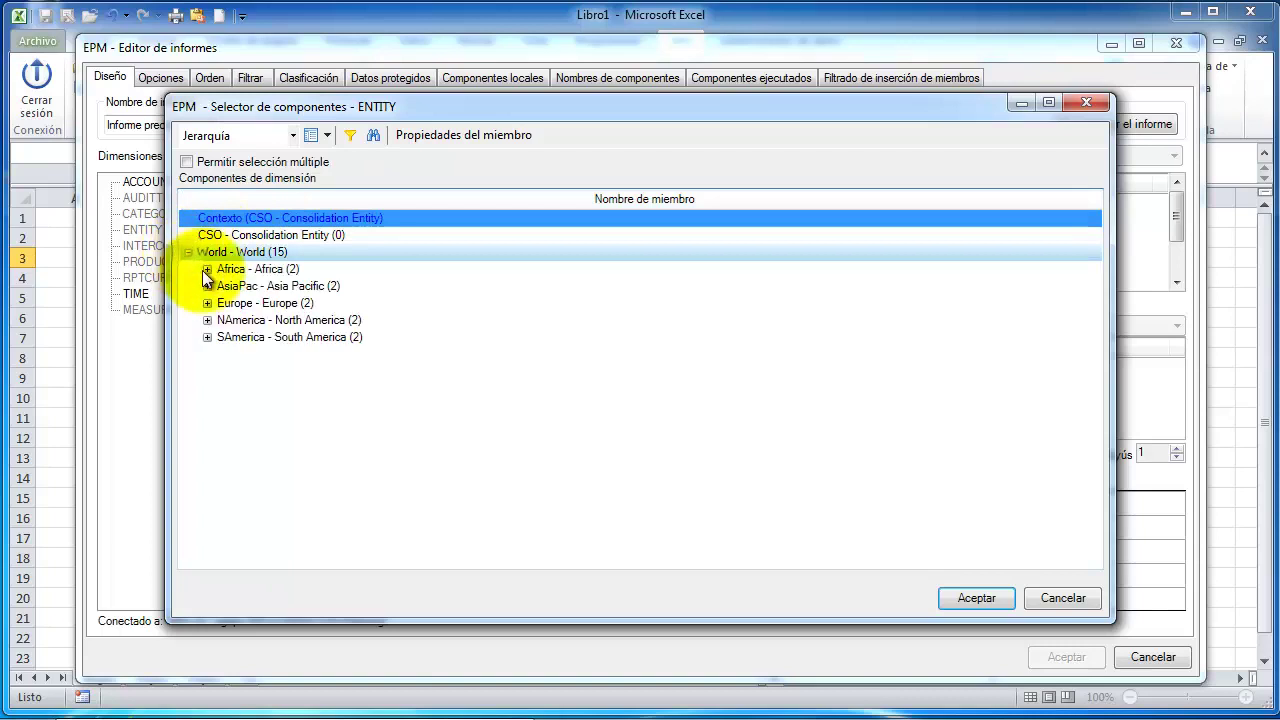
pyautogui.click(207, 303)
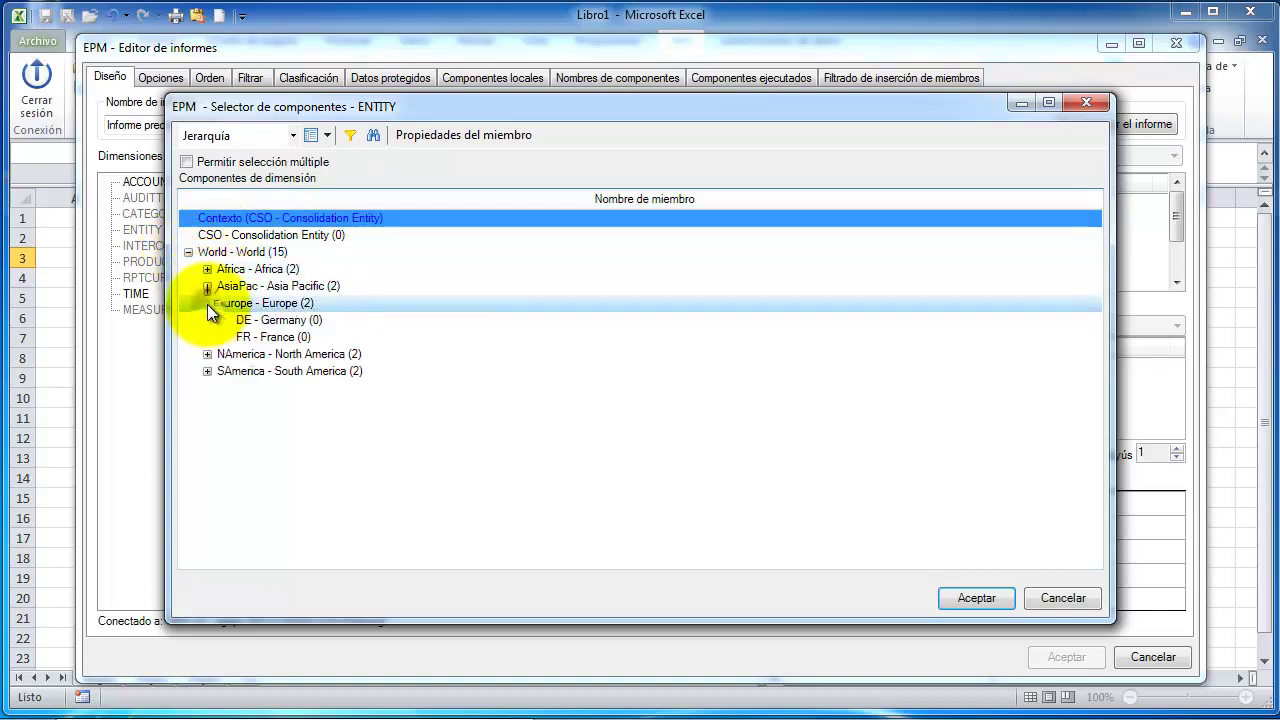
pyautogui.click(265, 320)
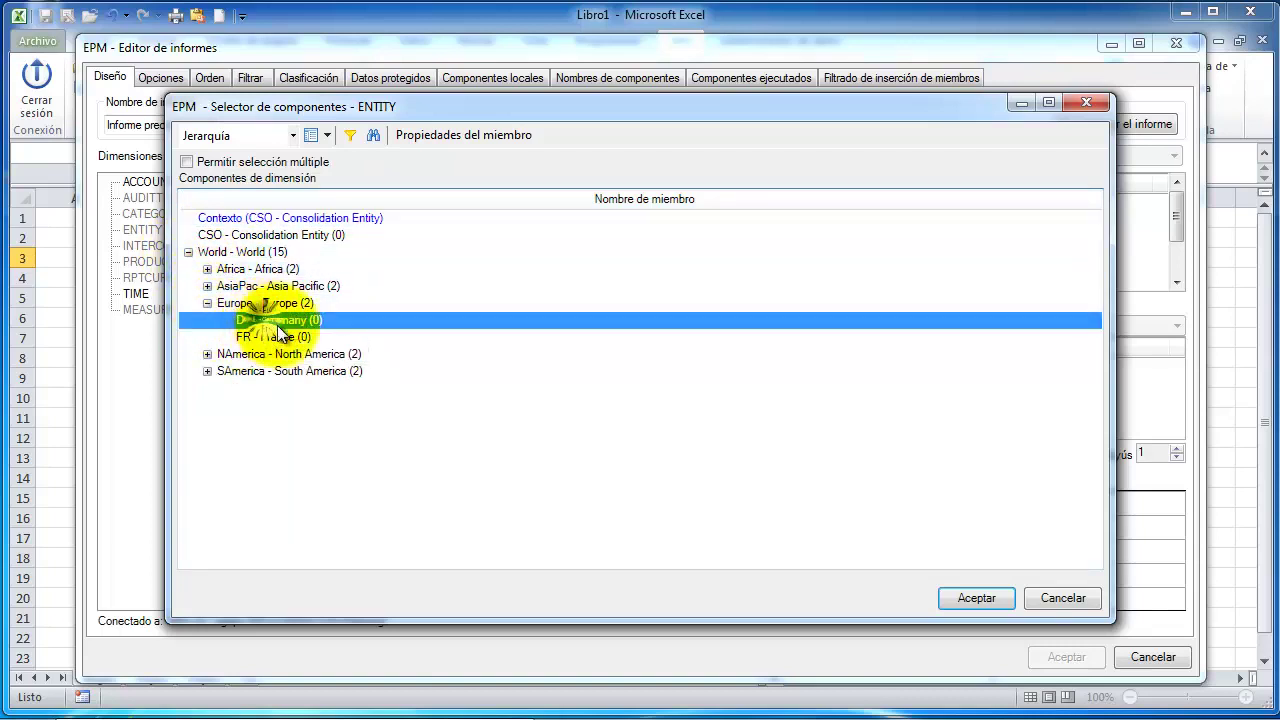
pyautogui.click(974, 598)
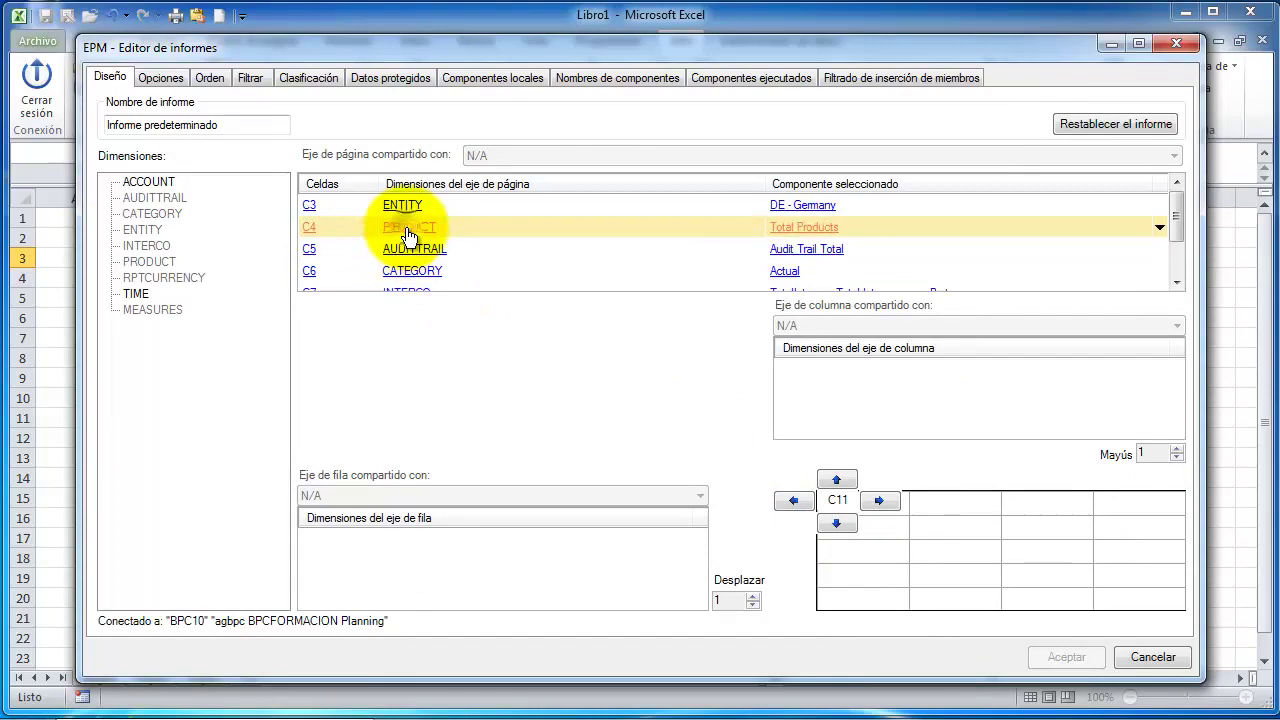
# - Set the page-axis member of PRODUCT to ProductA - Product A from the Total Products hierarchy
pyautogui.click(408, 232)
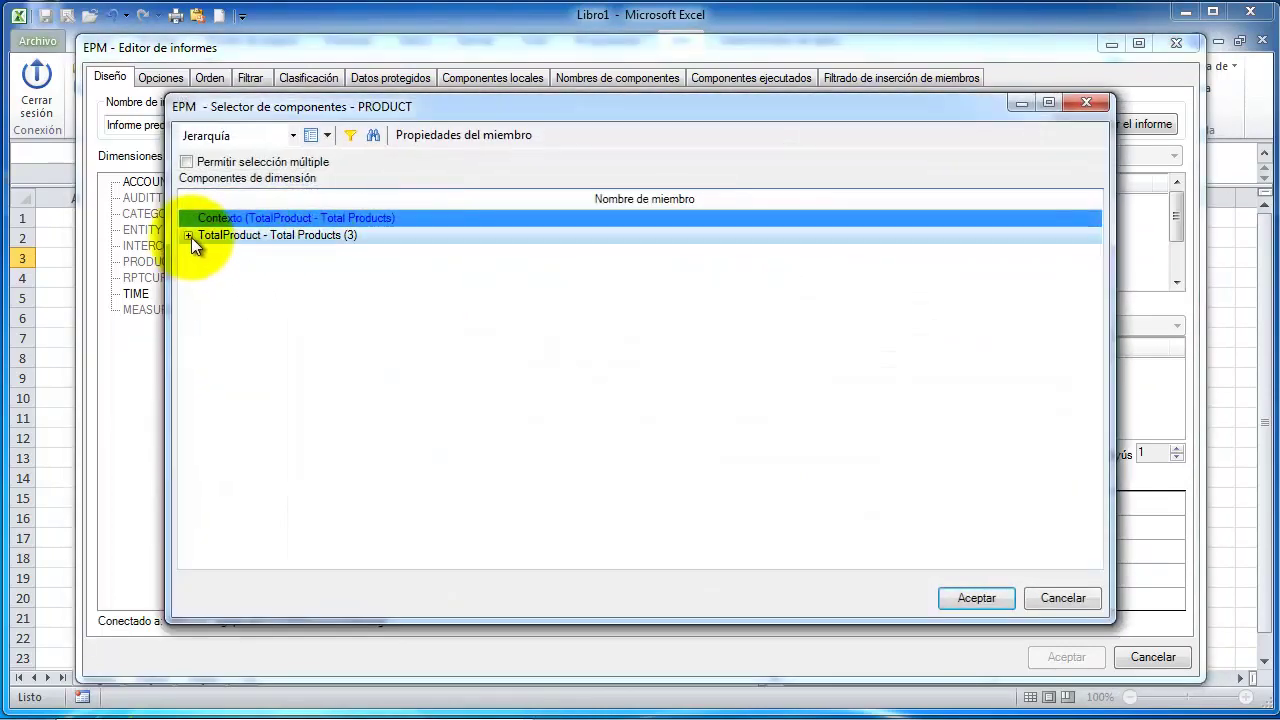
pyautogui.click(189, 236)
pyautogui.click(256, 254)
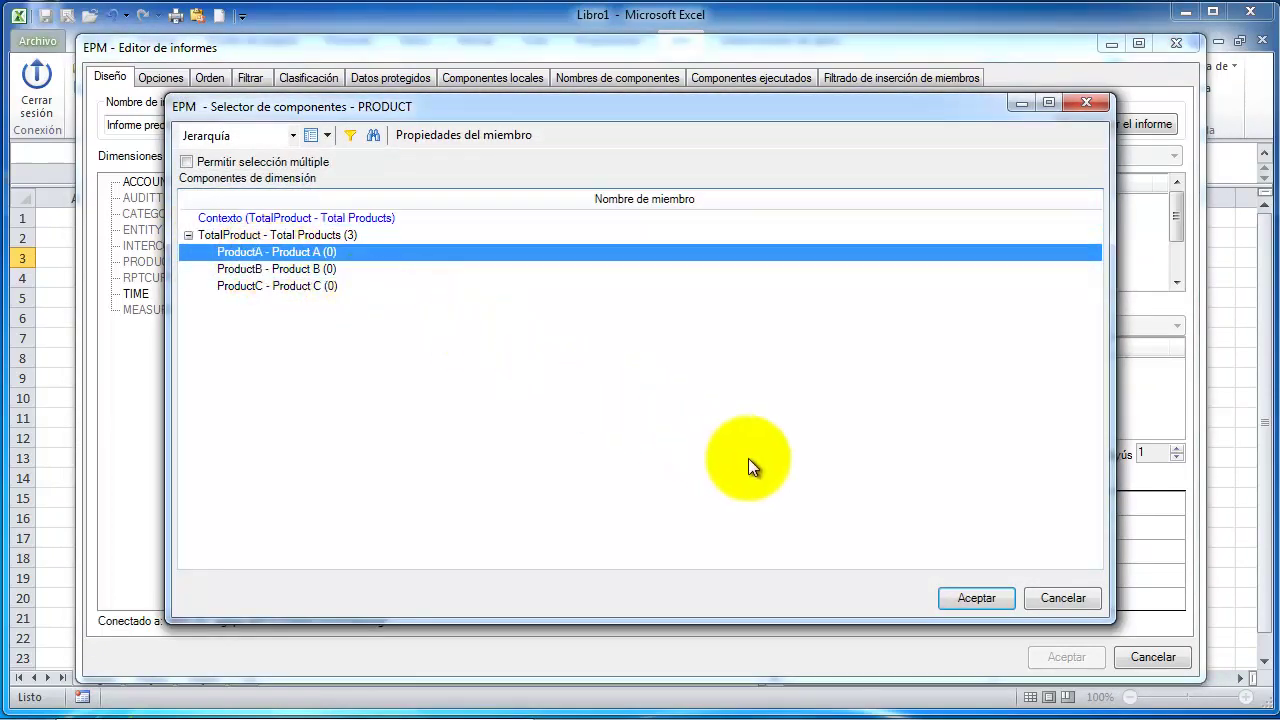
pyautogui.click(976, 598)
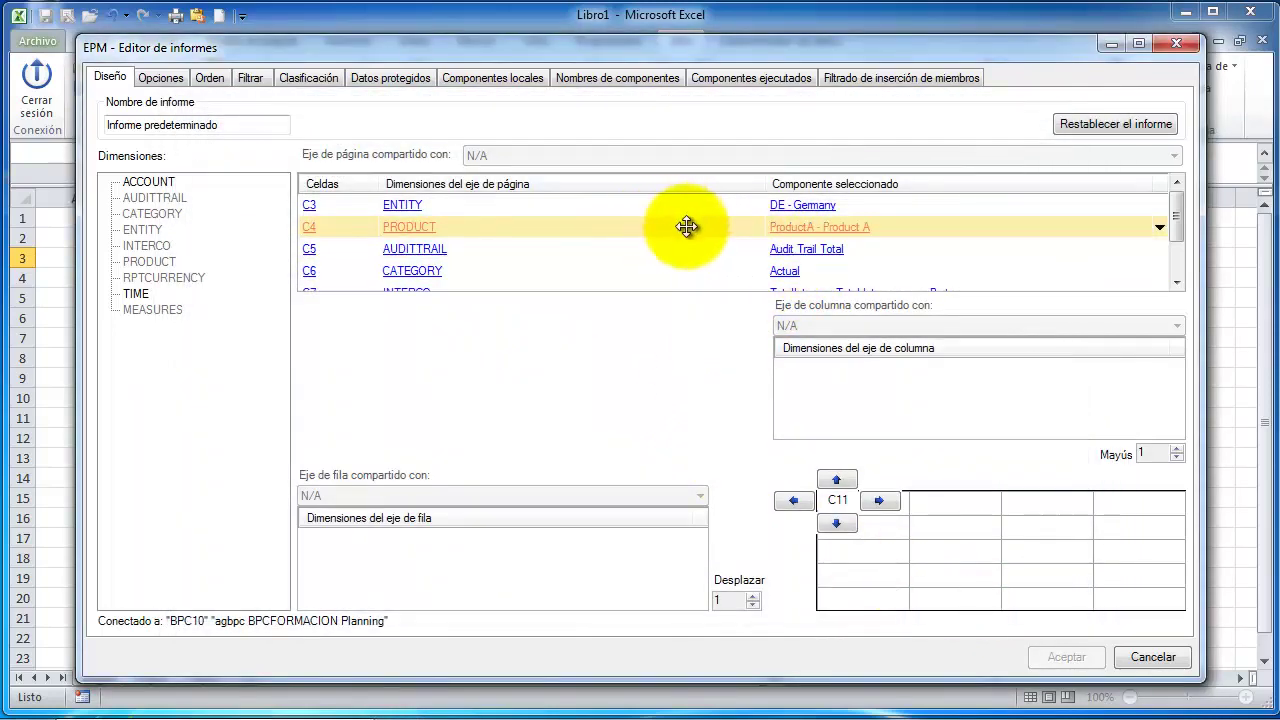
# - Display PRODUCT members by Description only and select Product A as its page-axis member
pyautogui.click(826, 230)
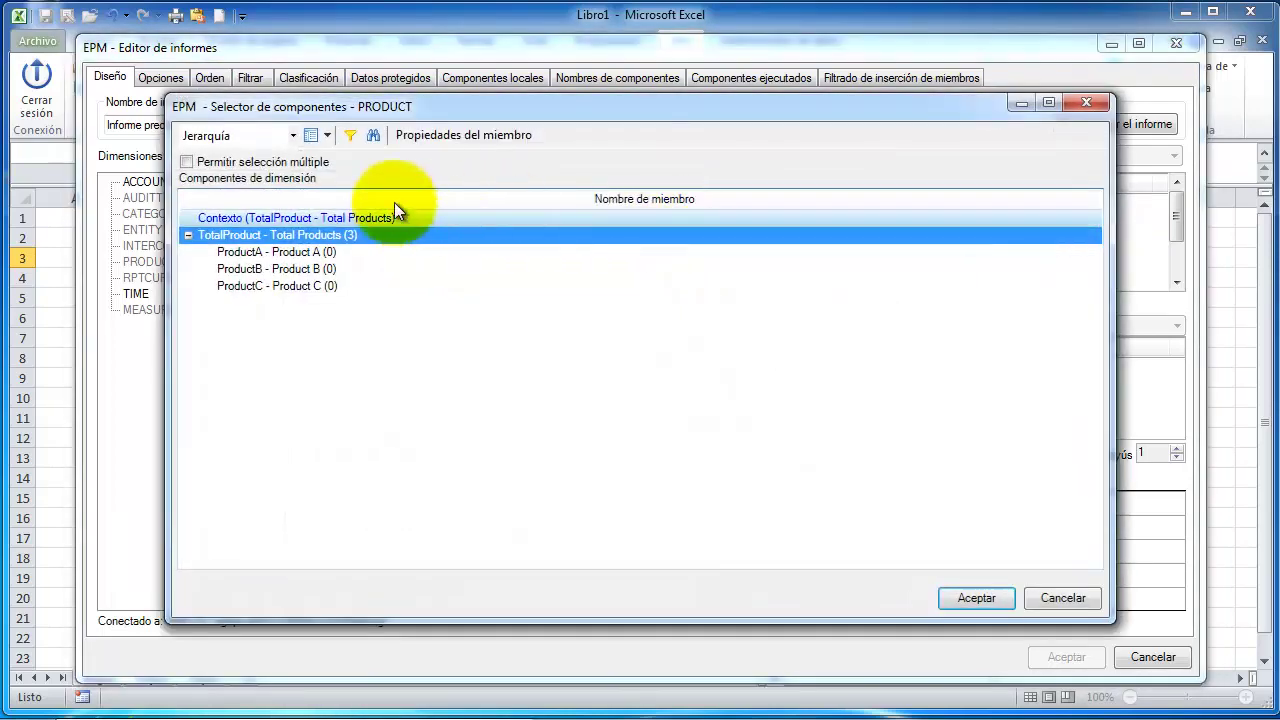
pyautogui.click(327, 136)
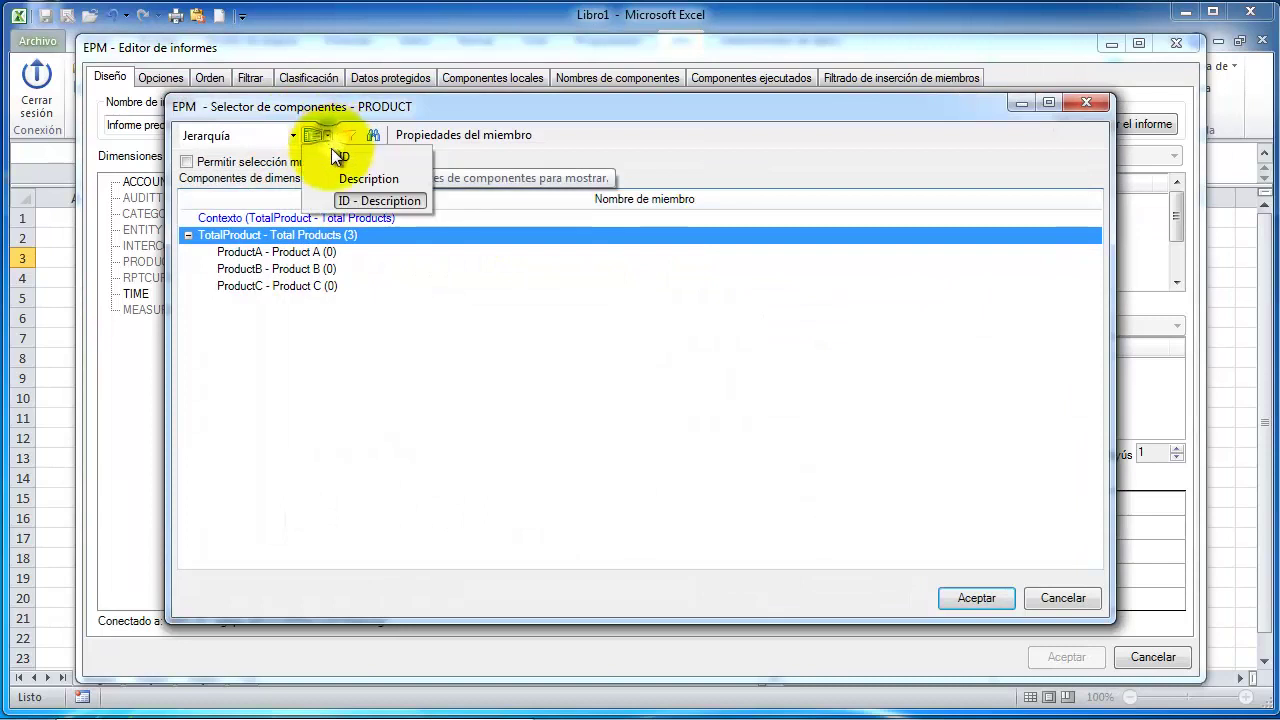
pyautogui.click(347, 181)
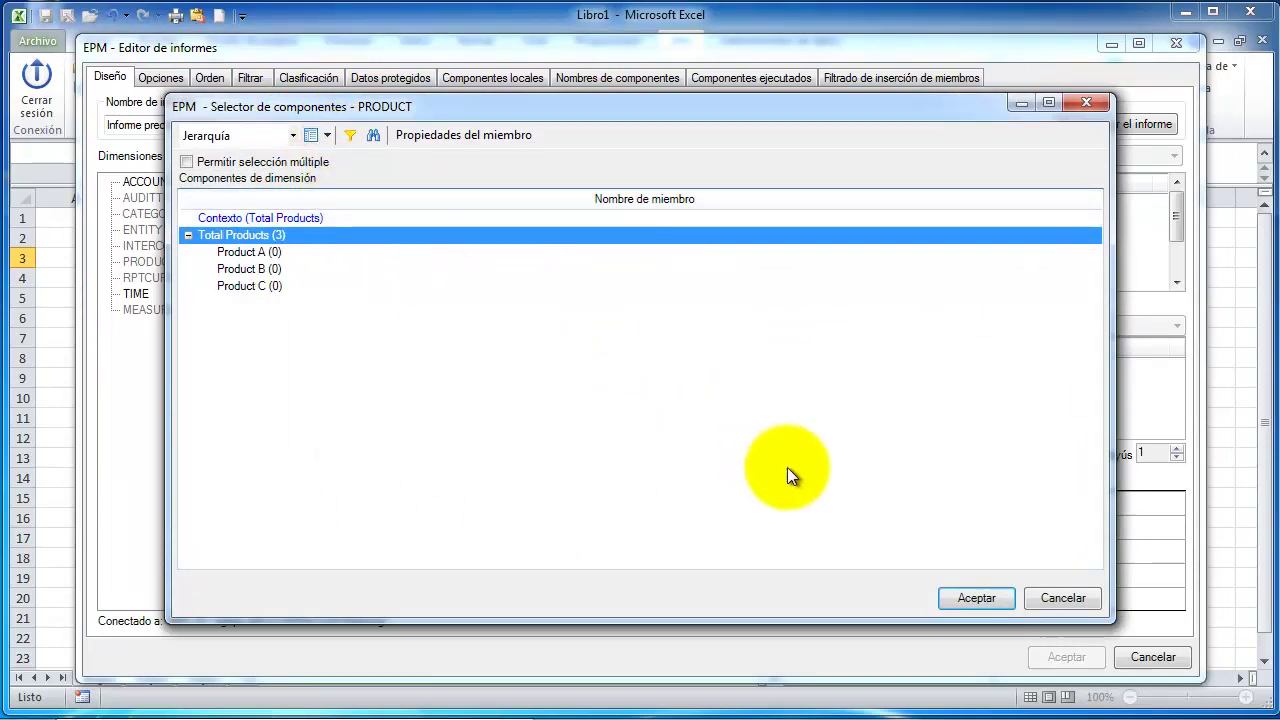
pyautogui.click(248, 252)
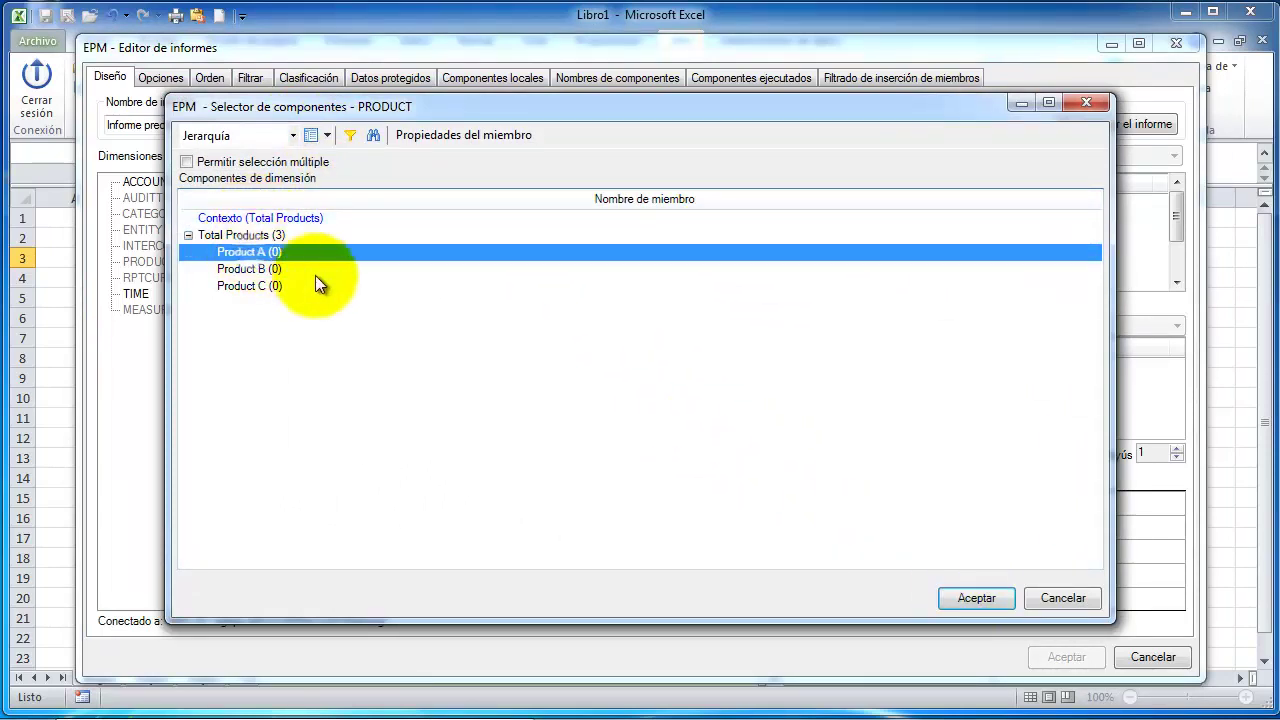
pyautogui.click(976, 597)
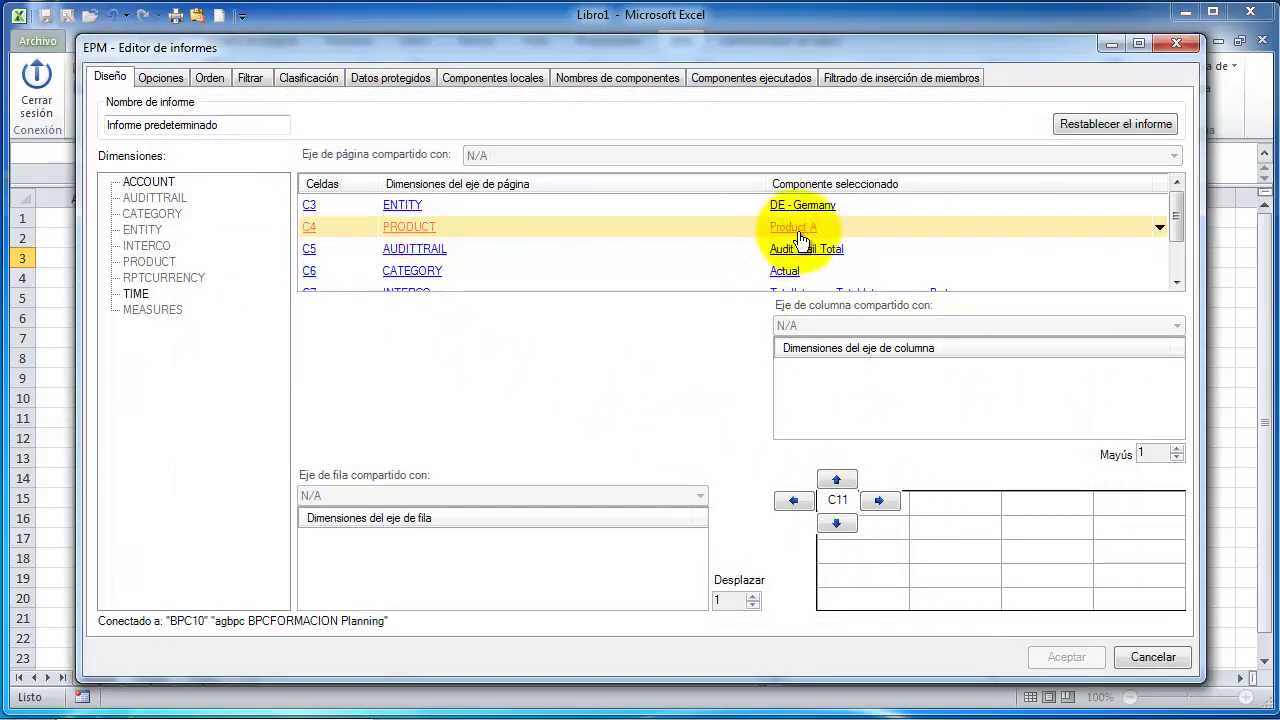
# - Set the page-axis member of AUDITTRAIL to Input - Input from the Audit Trail Total hierarchy
pyautogui.click(407, 258)
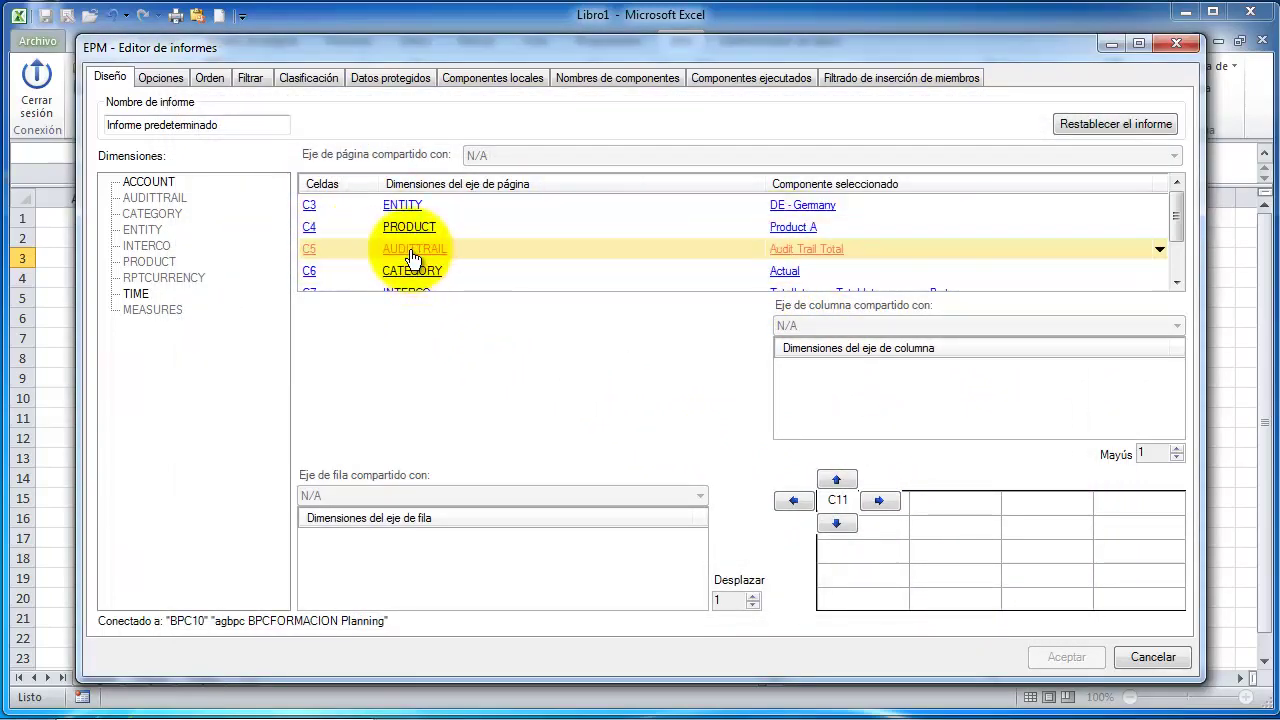
pyautogui.click(413, 256)
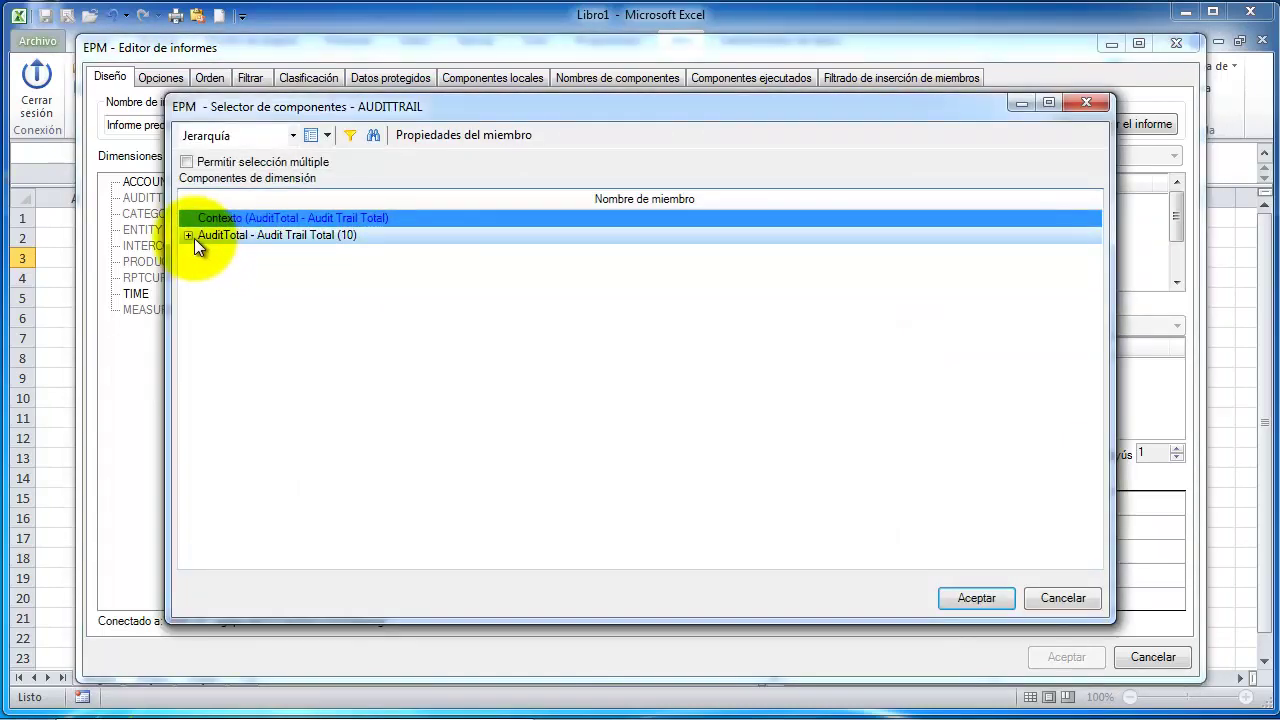
pyautogui.click(188, 235)
pyautogui.click(258, 287)
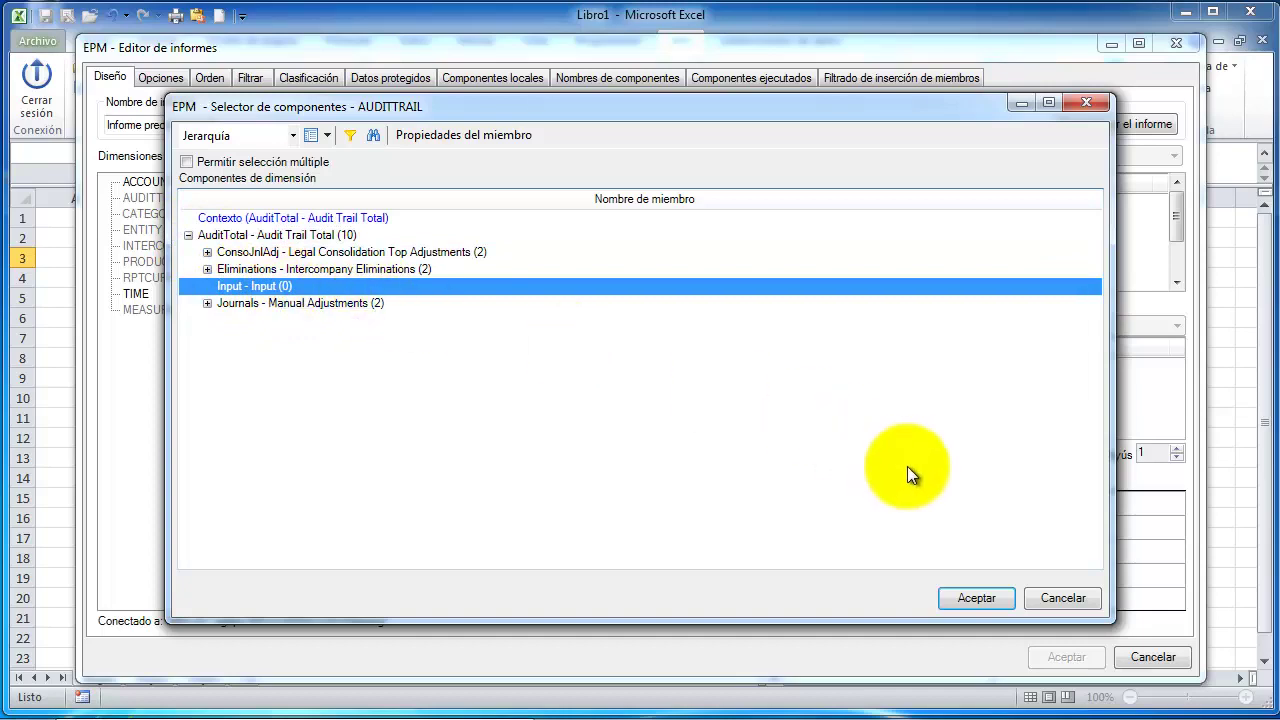
pyautogui.click(976, 598)
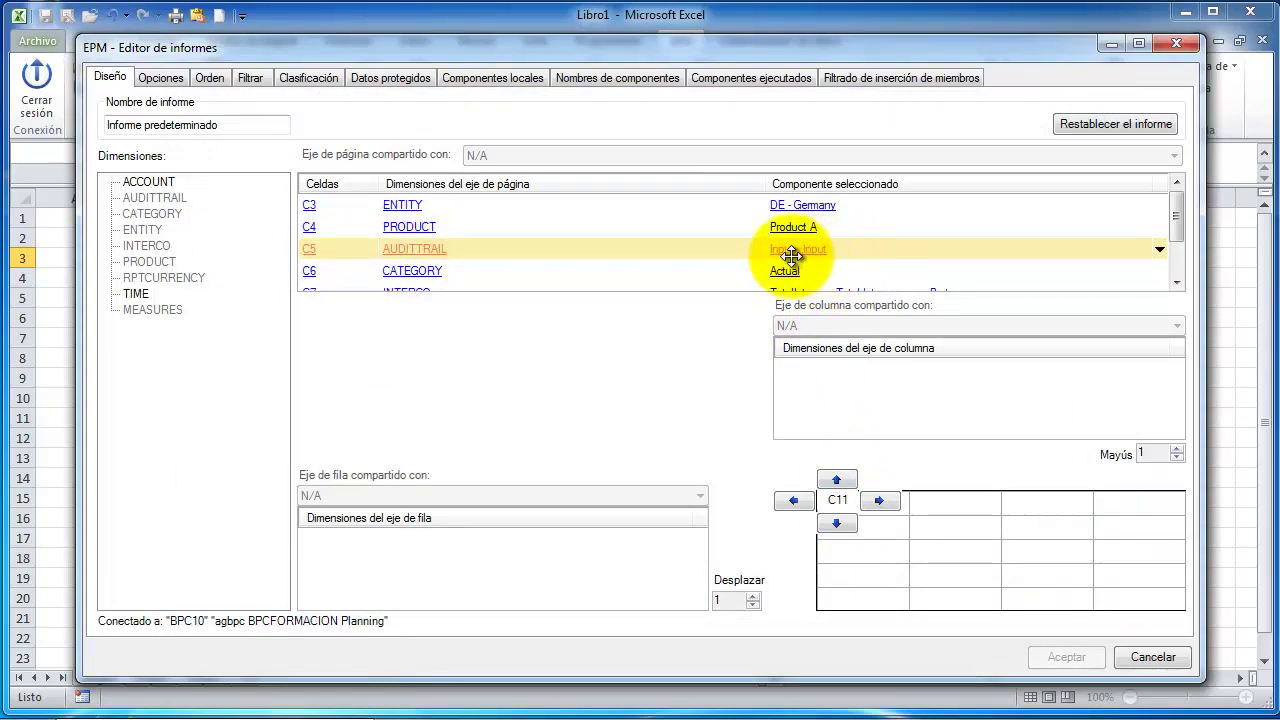
# - Set the page-axis member of CATEGORY to Budget - Budget
pyautogui.moveTo(775, 259); pyautogui.dragTo(414, 282)
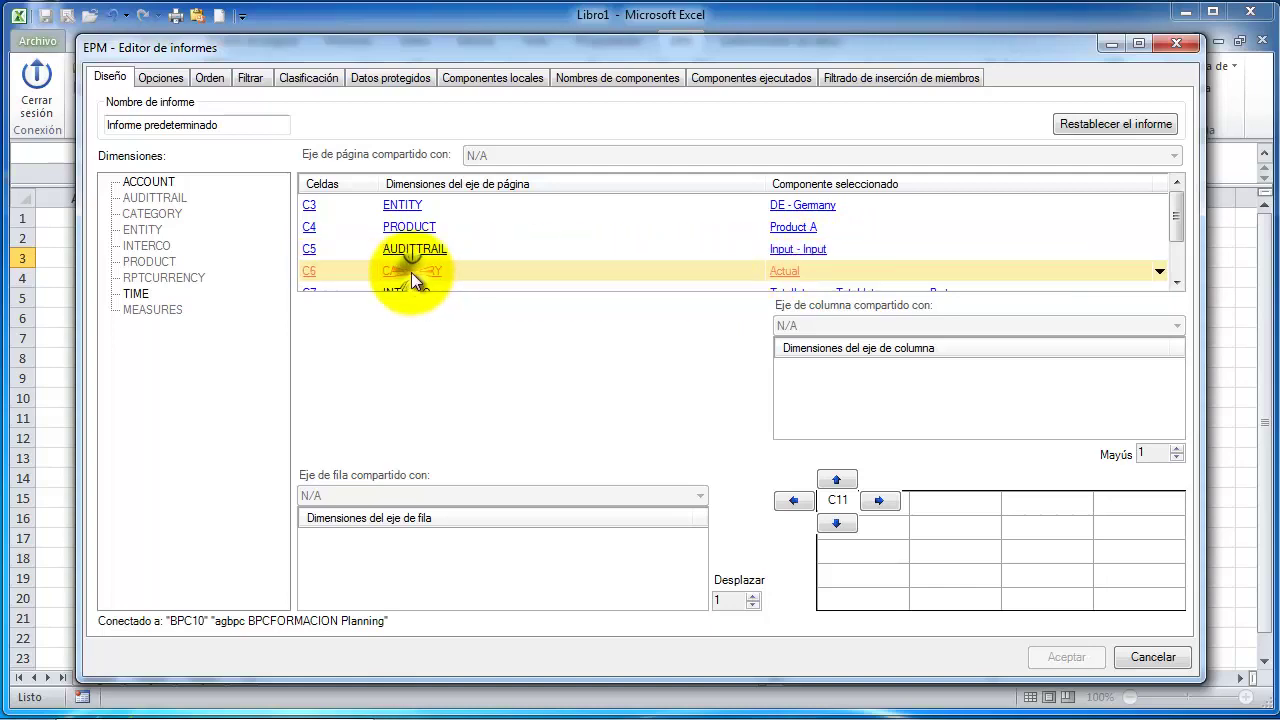
pyautogui.click(411, 272)
pyautogui.click(376, 268)
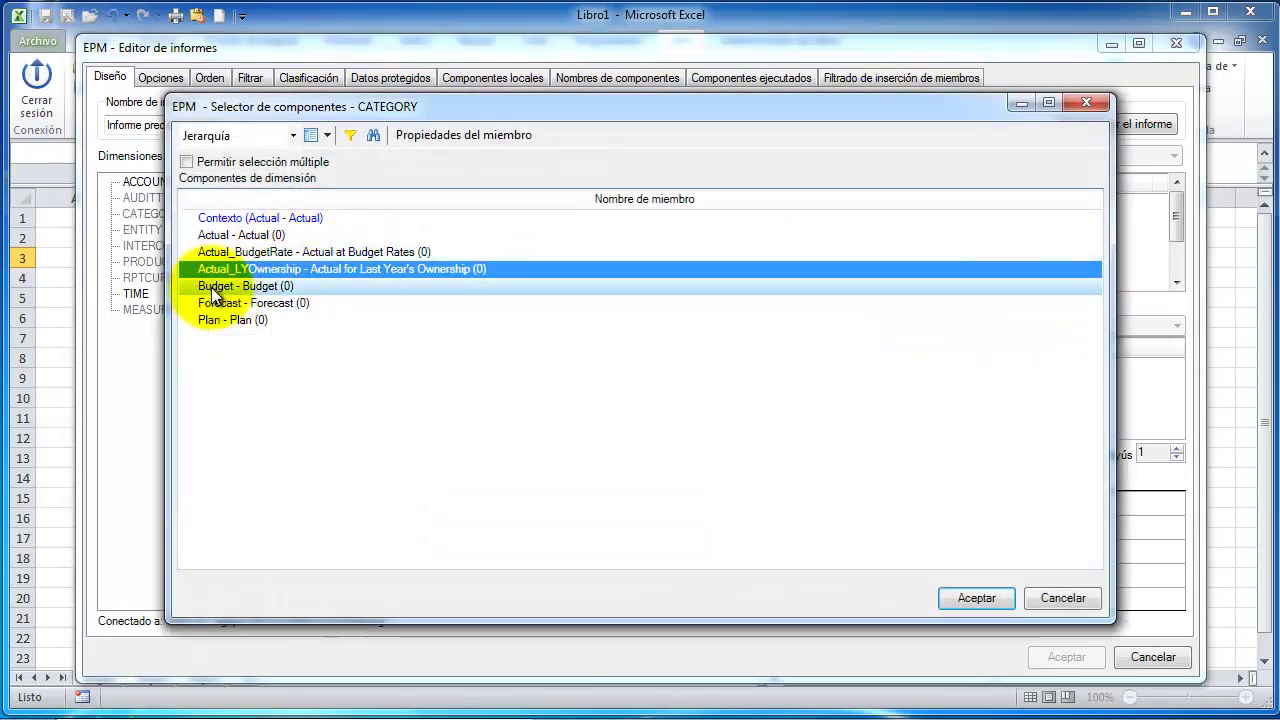
pyautogui.click(213, 290)
pyautogui.click(999, 596)
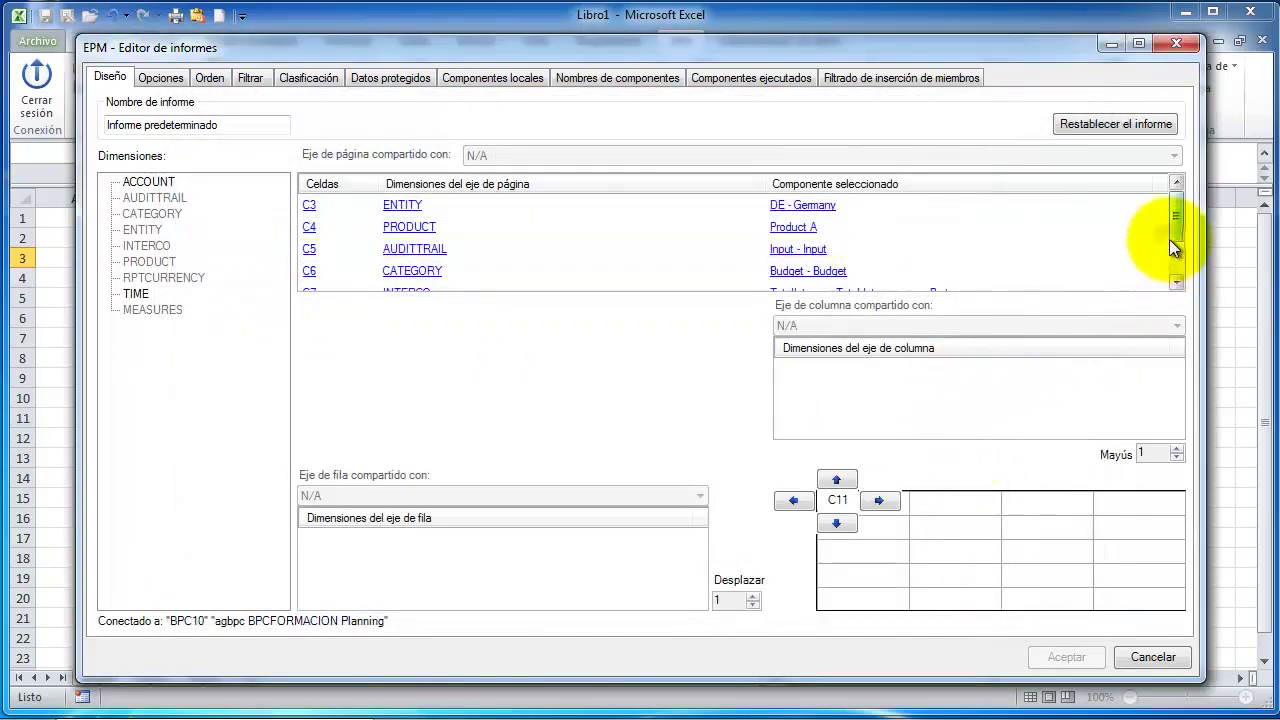
# - Set the page-axis member of INTERCO to ThirdParty - ThirdParty from the Total Intercompany Partners hierarchy
pyautogui.moveTo(1173, 247); pyautogui.dragTo(1040, 285)
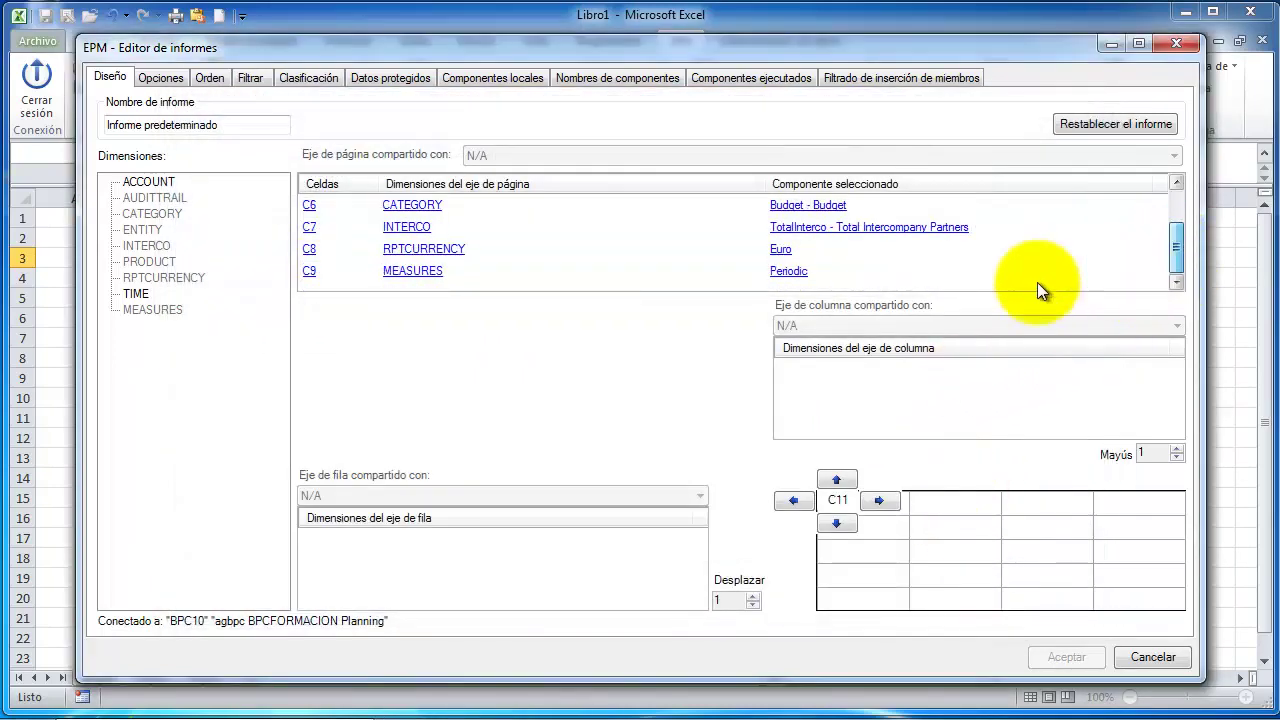
pyautogui.click(416, 232)
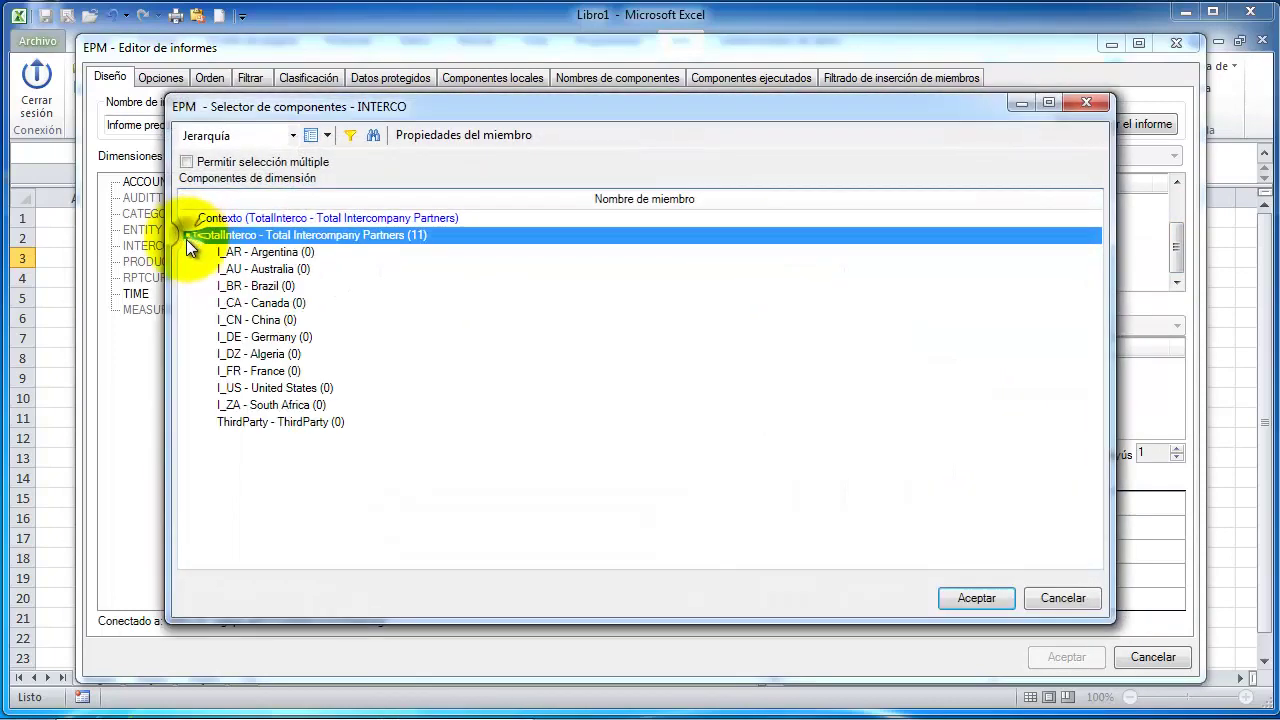
pyautogui.click(252, 422)
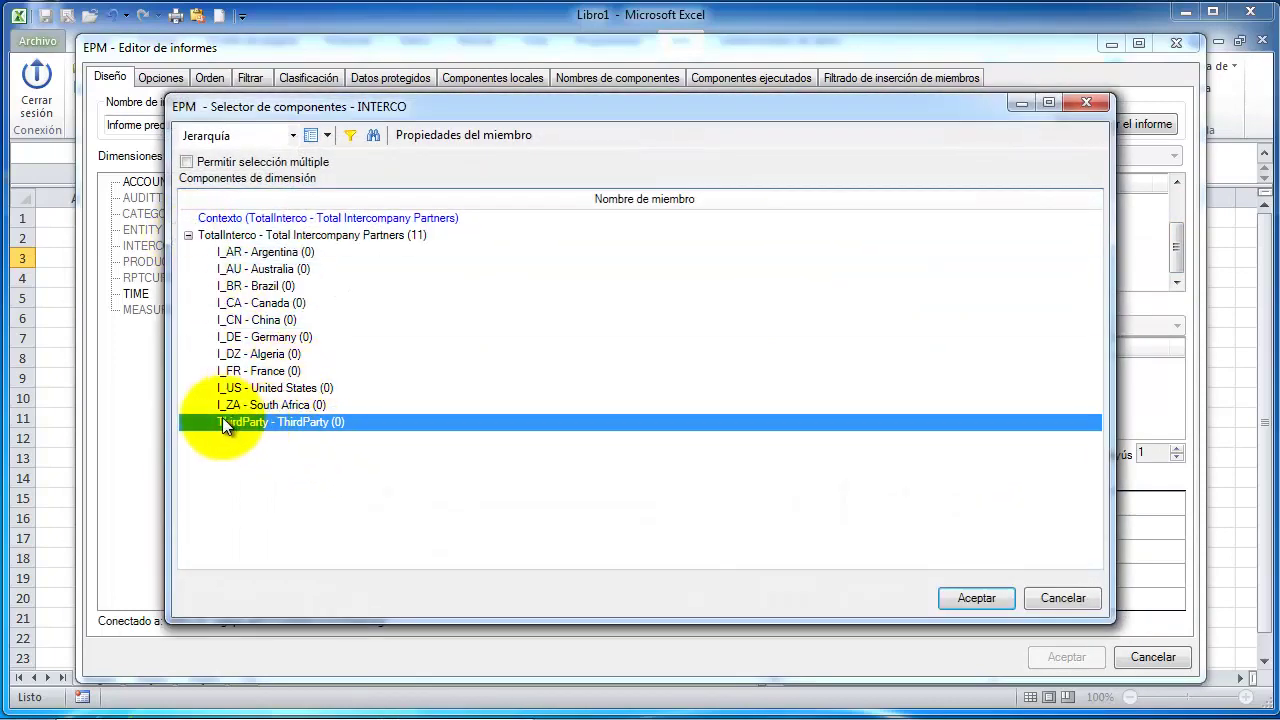
pyautogui.click(976, 598)
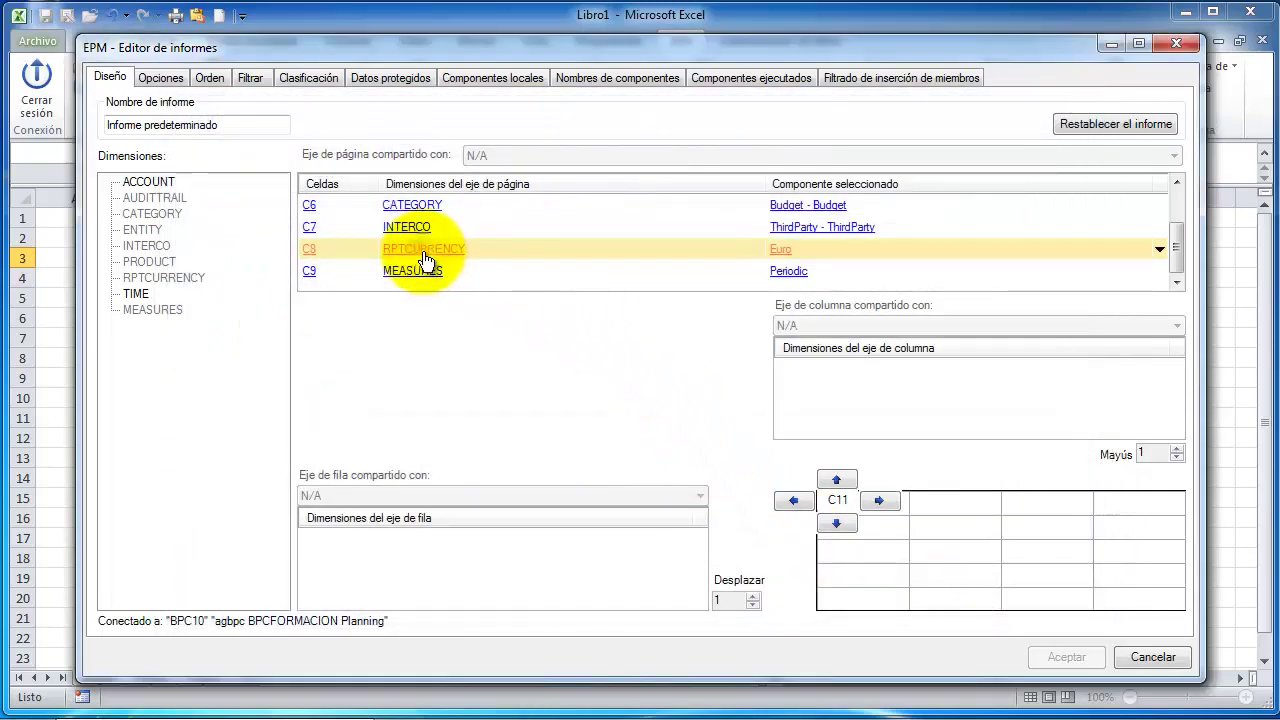
# - Set the page-axis member of RPTCURRENCY to LC - Local Currency
pyautogui.click(424, 260)
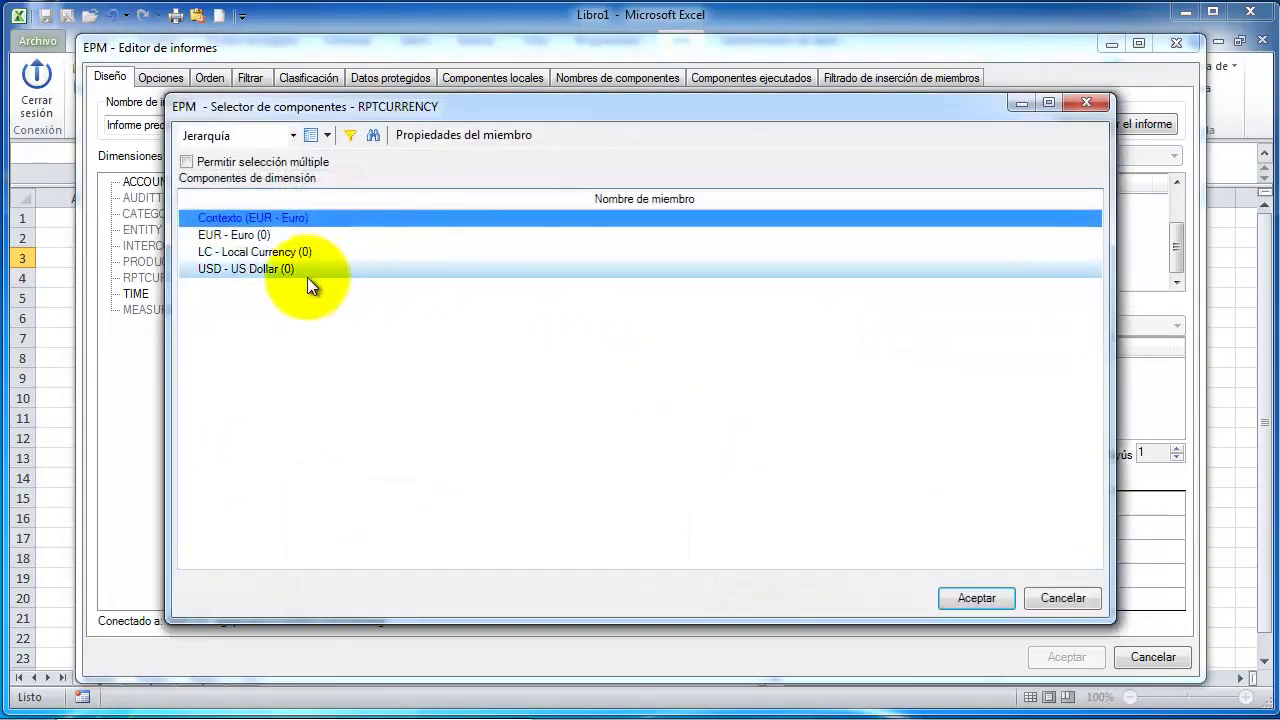
pyautogui.click(212, 253)
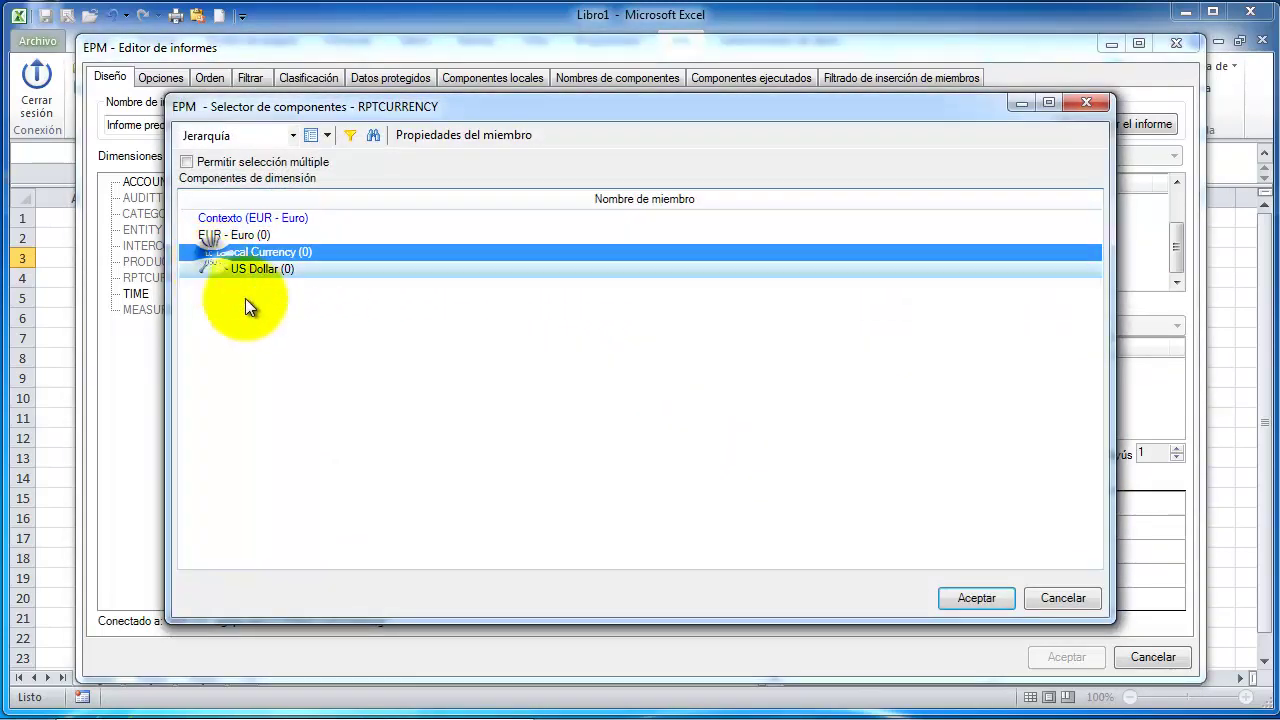
pyautogui.click(988, 597)
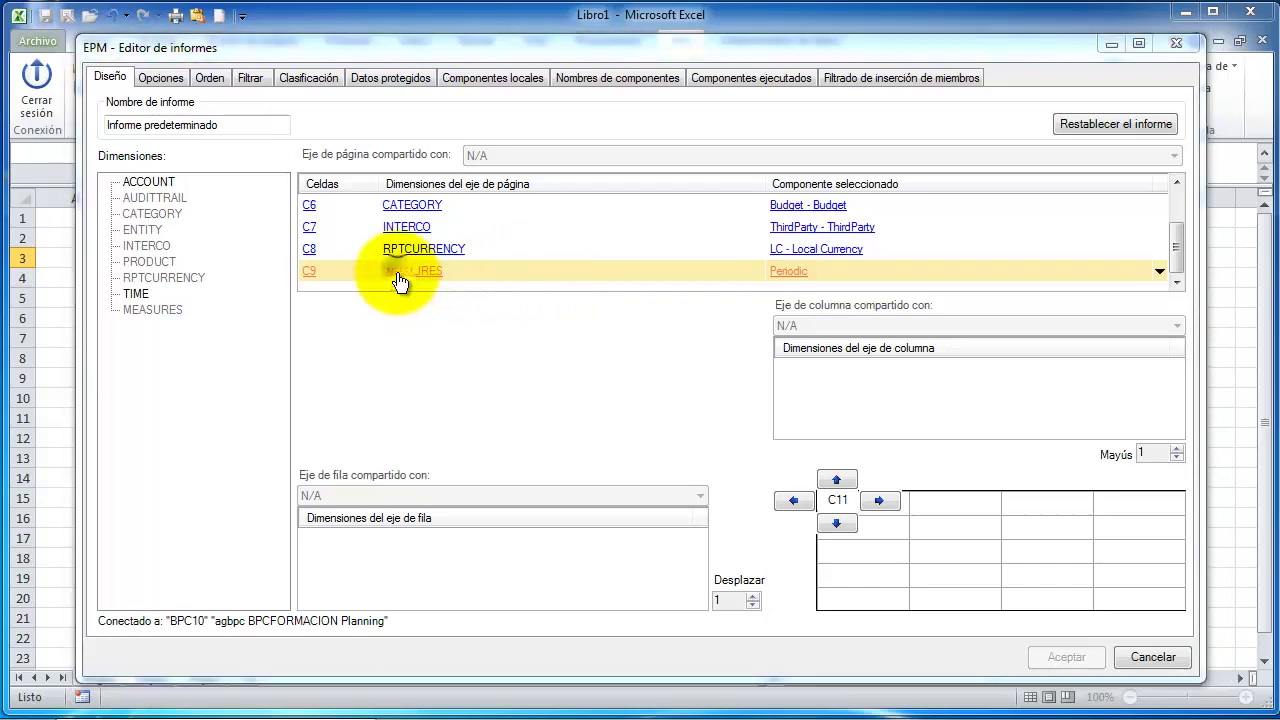
# - Set the page-axis member of MEASURES to PERIODIC - Periodic
pyautogui.click(398, 280)
pyautogui.click(210, 236)
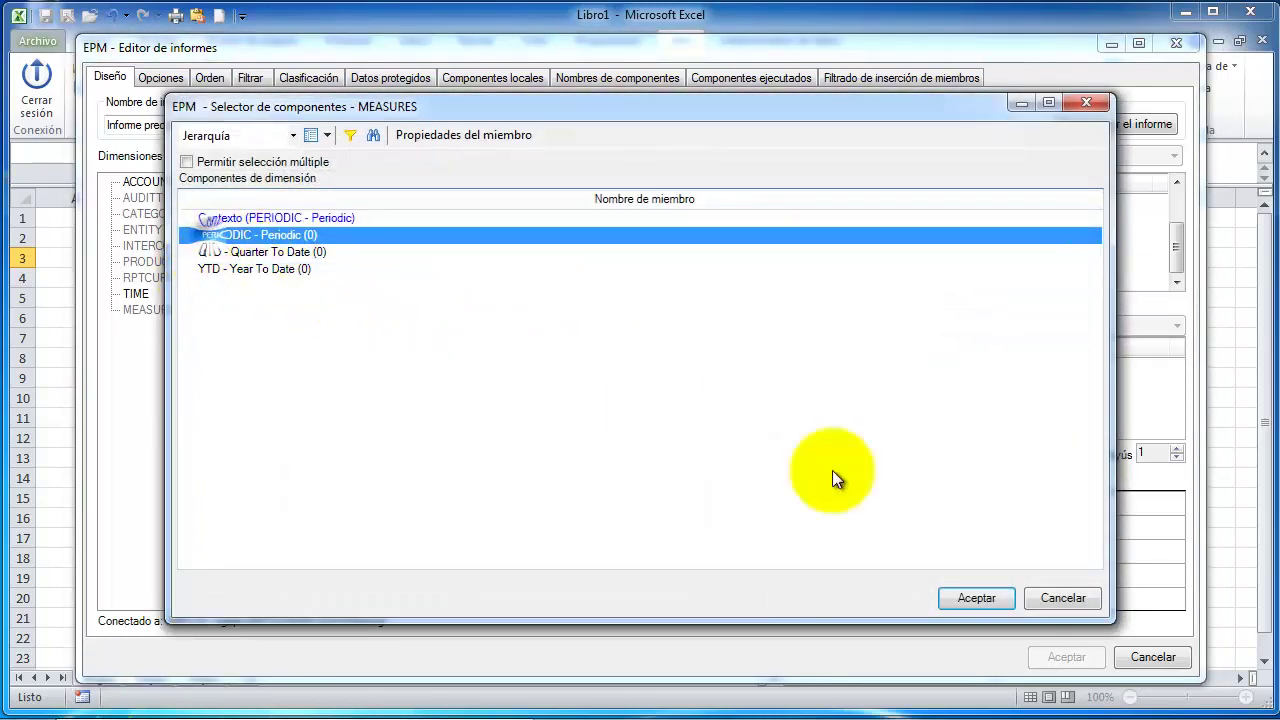
pyautogui.click(977, 599)
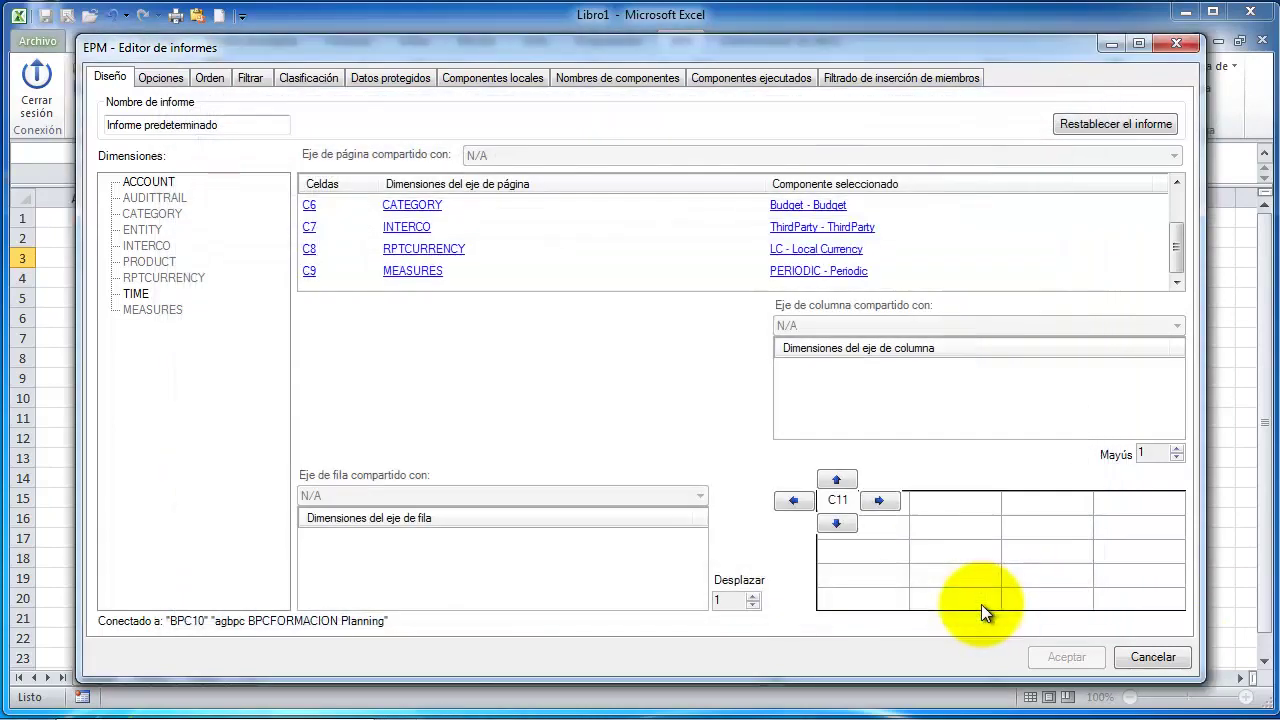
# - Add the ACCOUNT dimension to the report's row axis
pyautogui.click(138, 185)
pyautogui.moveTo(147, 183); pyautogui.dragTo(411, 553)
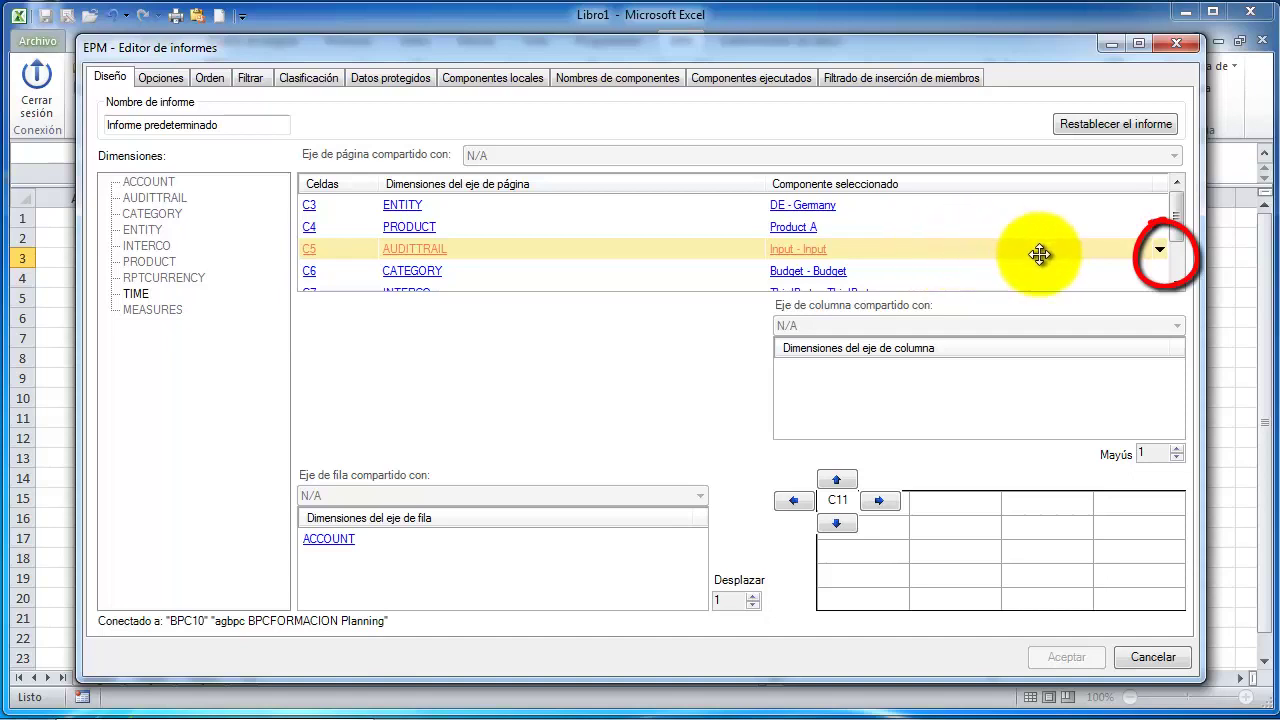
pyautogui.click(1161, 255)
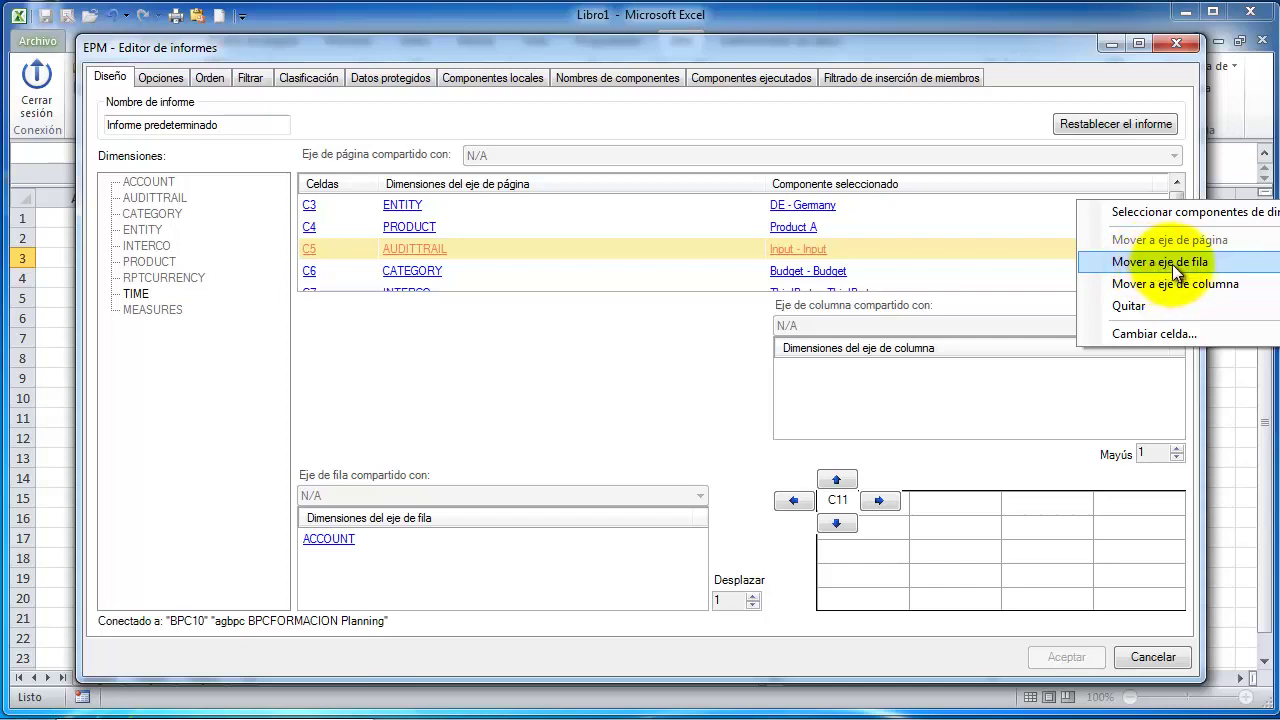
pyautogui.click(1027, 248)
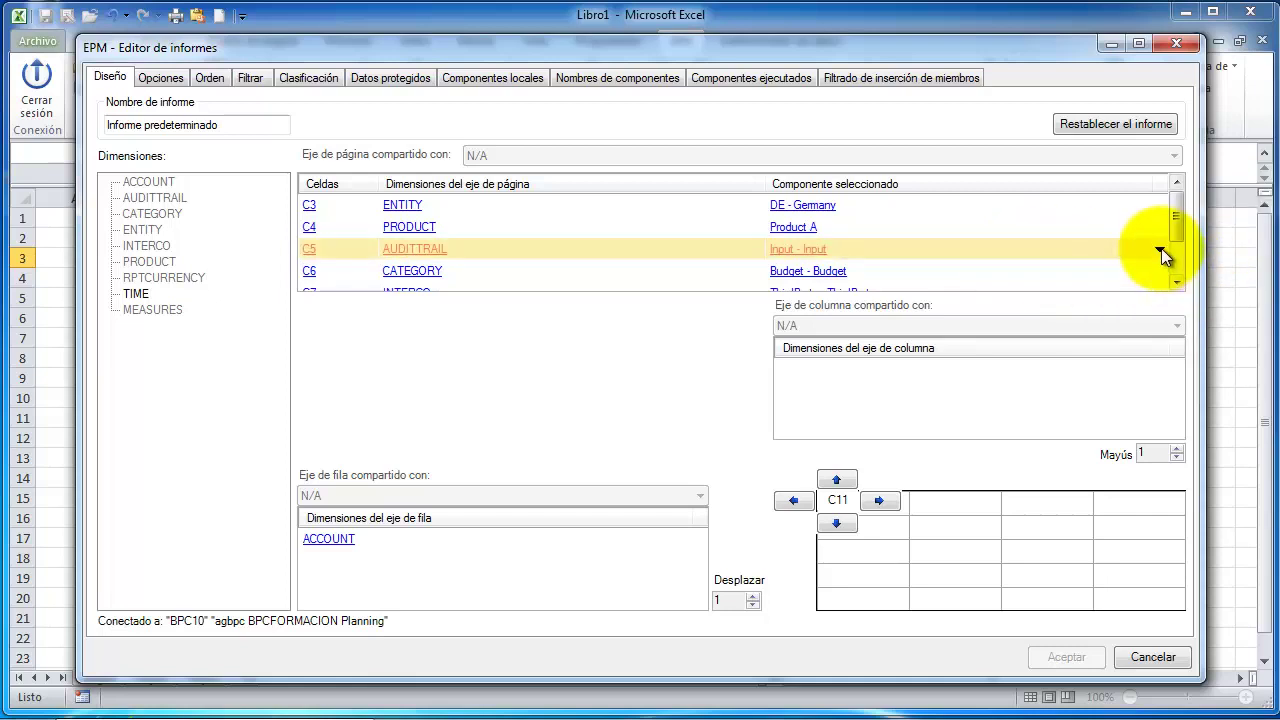
pyautogui.click(1161, 248)
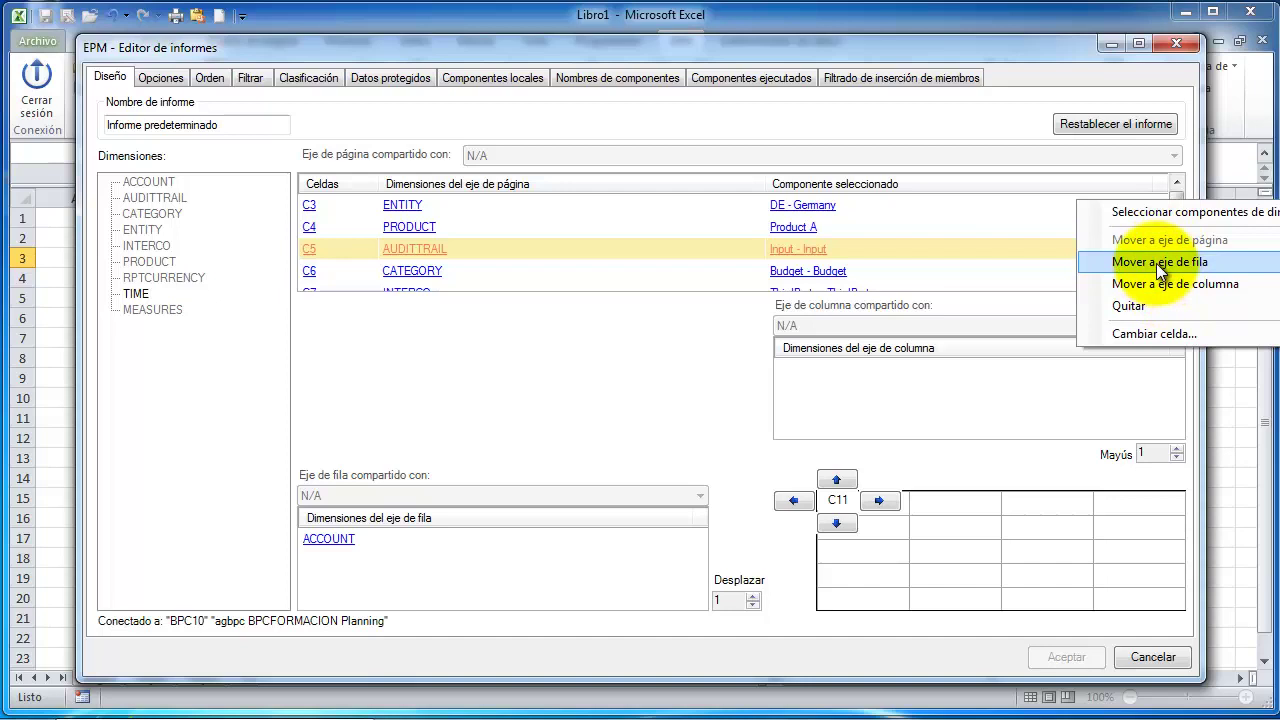
pyautogui.click(1110, 262)
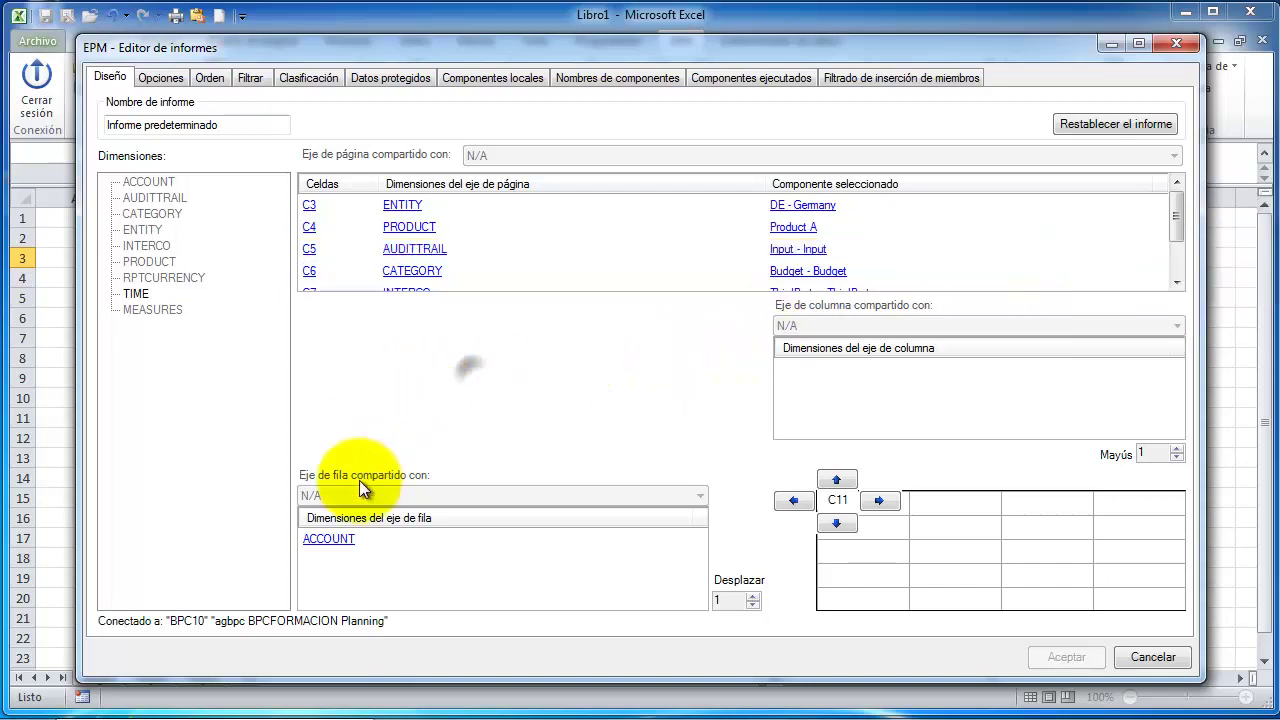
# - Remove the context member BS000 - Balance Sheet from the selected members of ACCOUNT
pyautogui.click(329, 540)
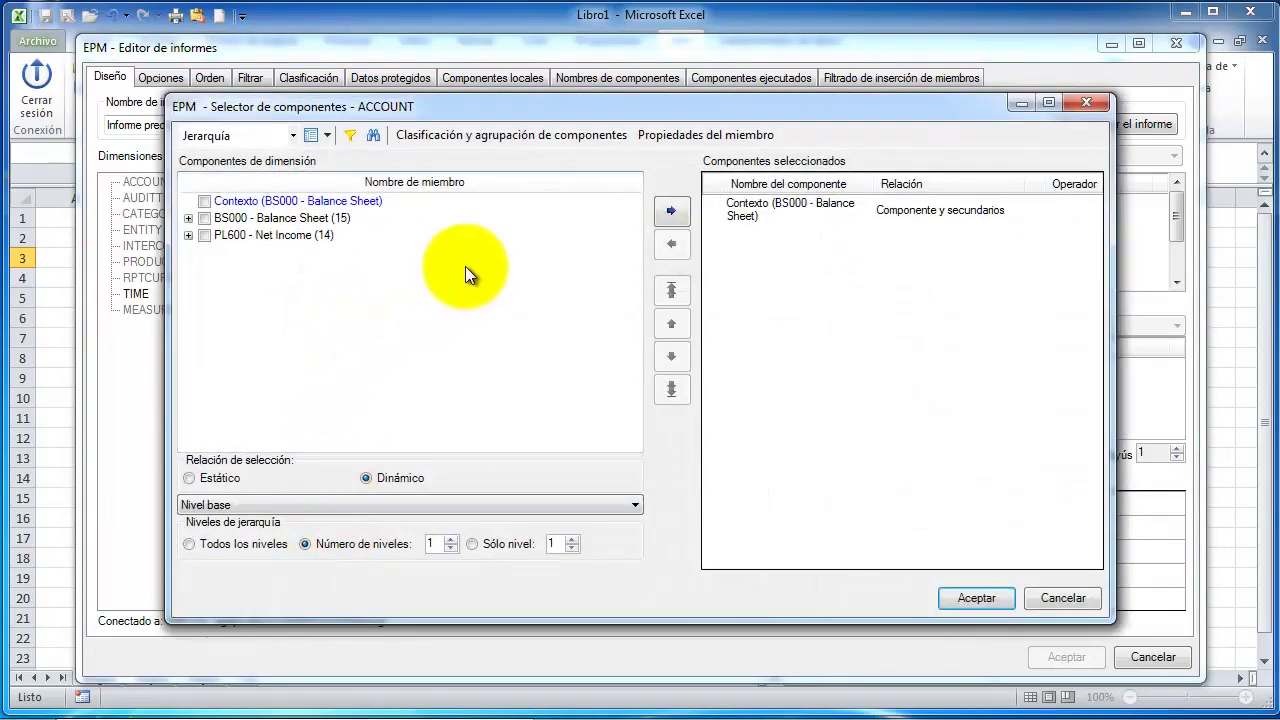
pyautogui.click(740, 214)
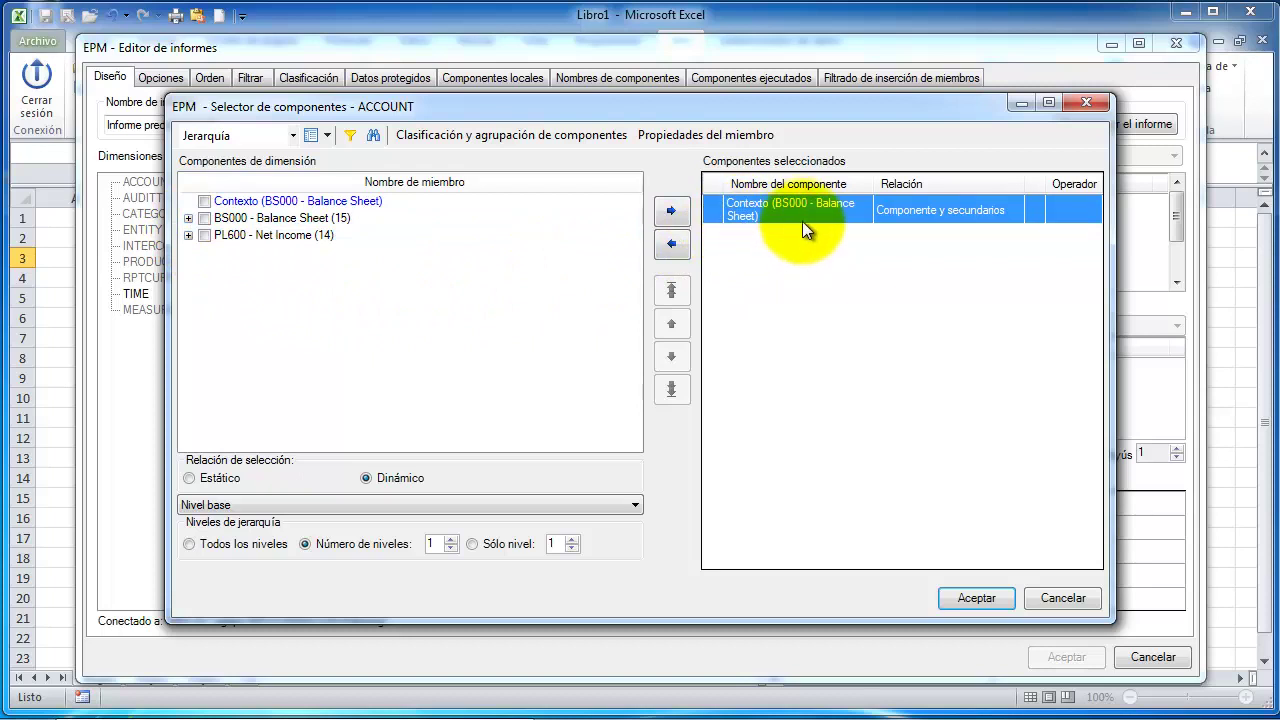
pyautogui.click(678, 246)
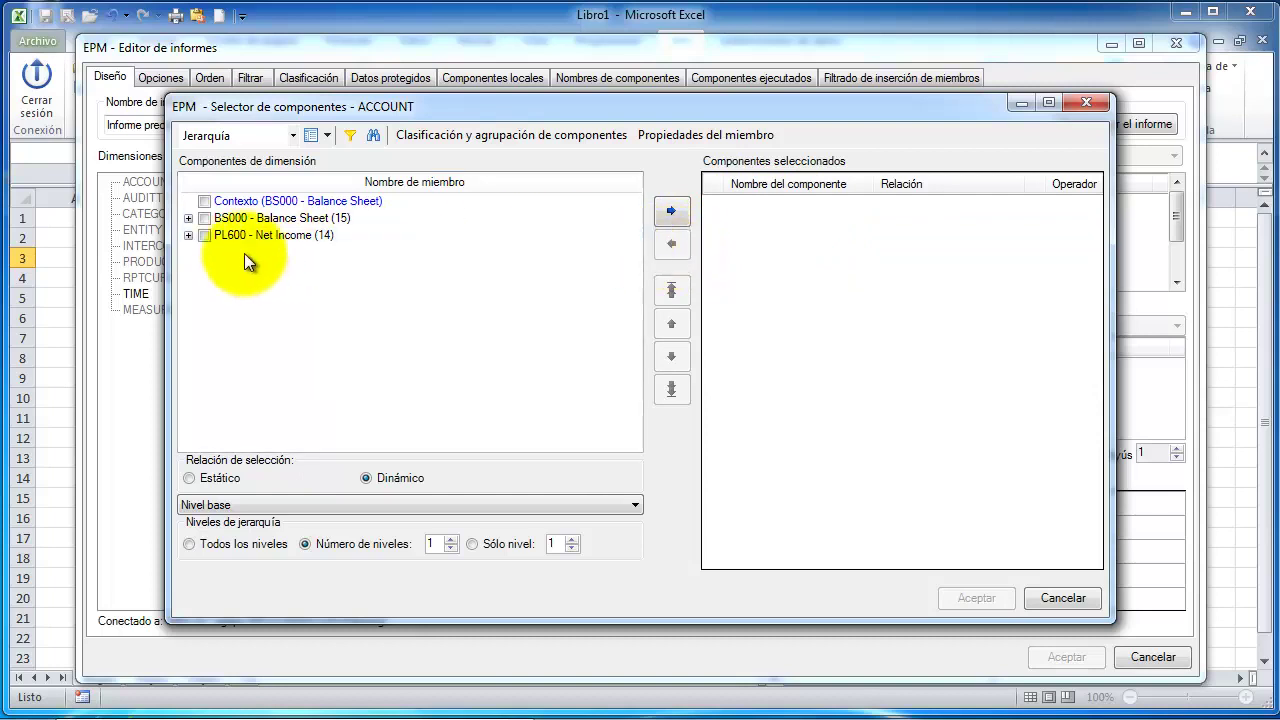
# - Mark the accounts PL110 - Material Cost and PL120 - Labor Cost under PL200 - Cost of Goods Sold in the ACCOUNT hierarchy
pyautogui.click(188, 222)
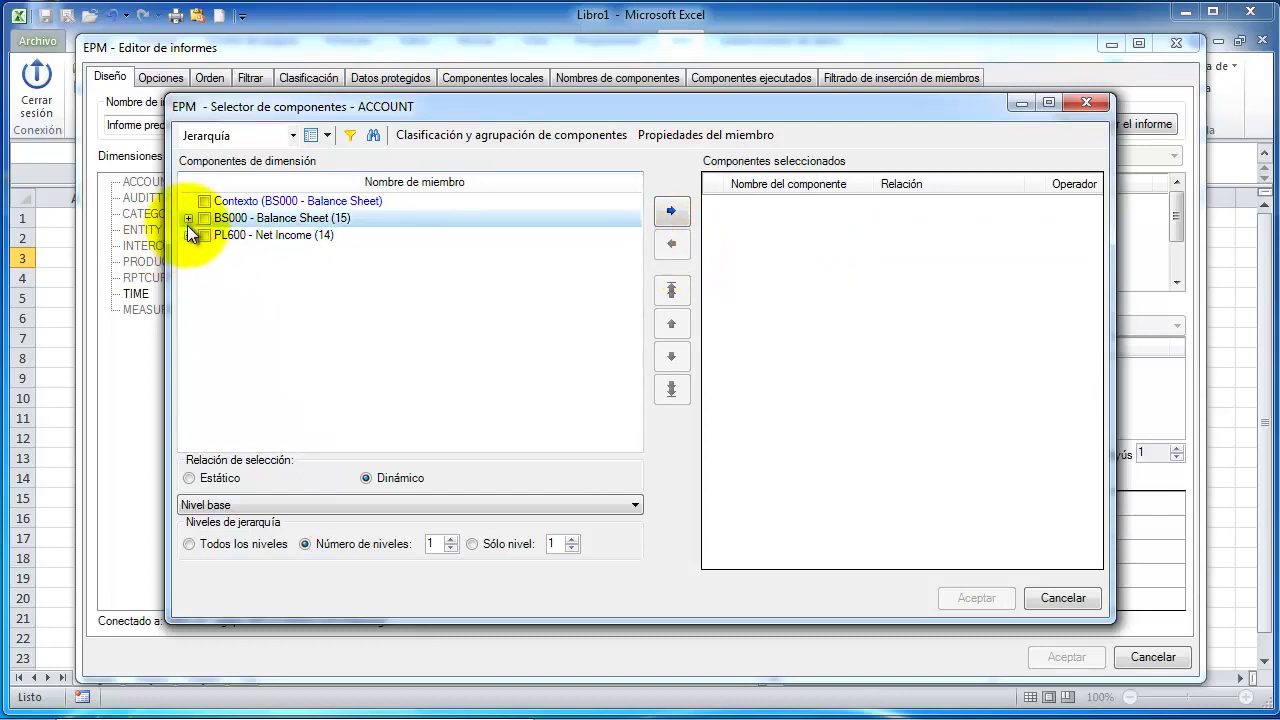
pyautogui.click(188, 230)
pyautogui.click(189, 234)
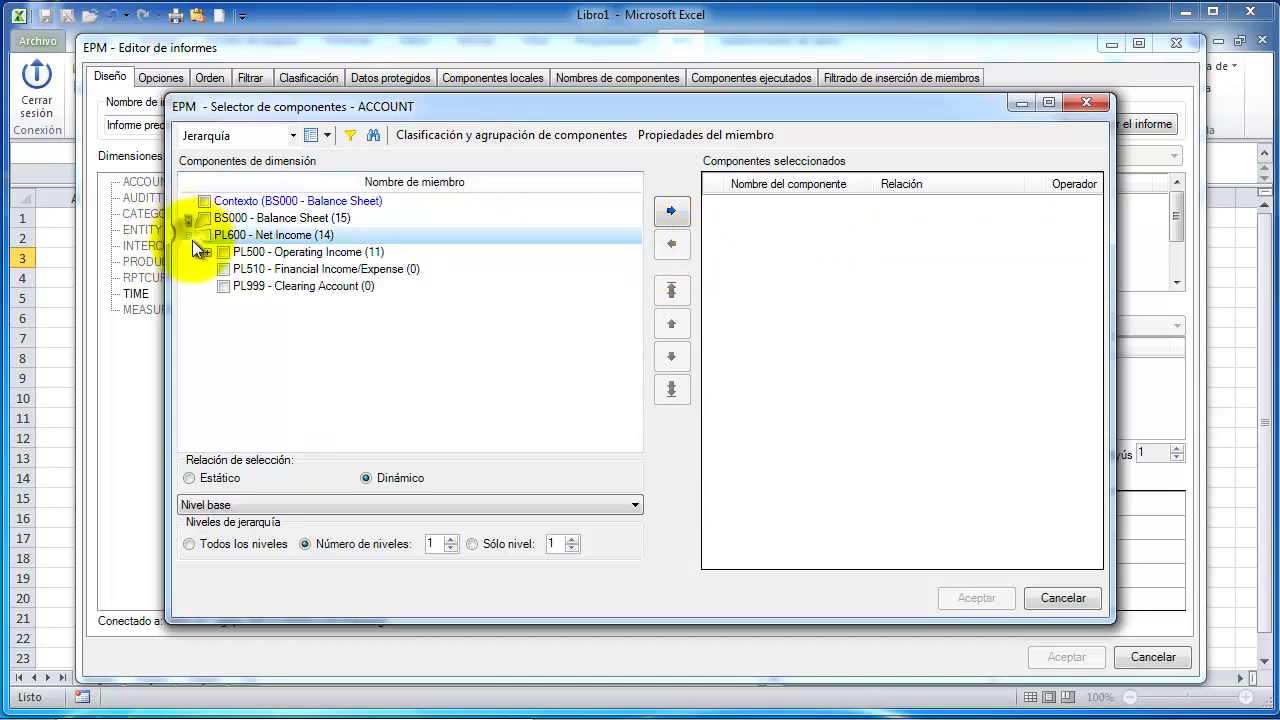
pyautogui.click(206, 251)
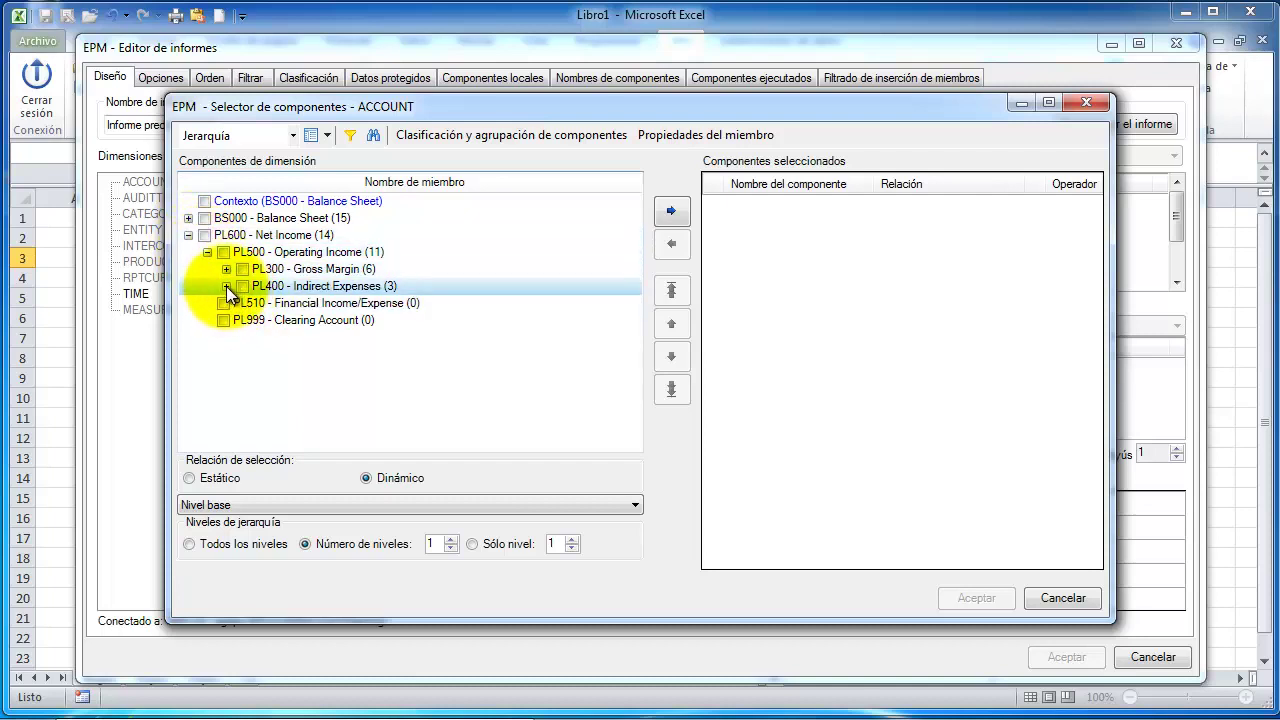
pyautogui.click(226, 269)
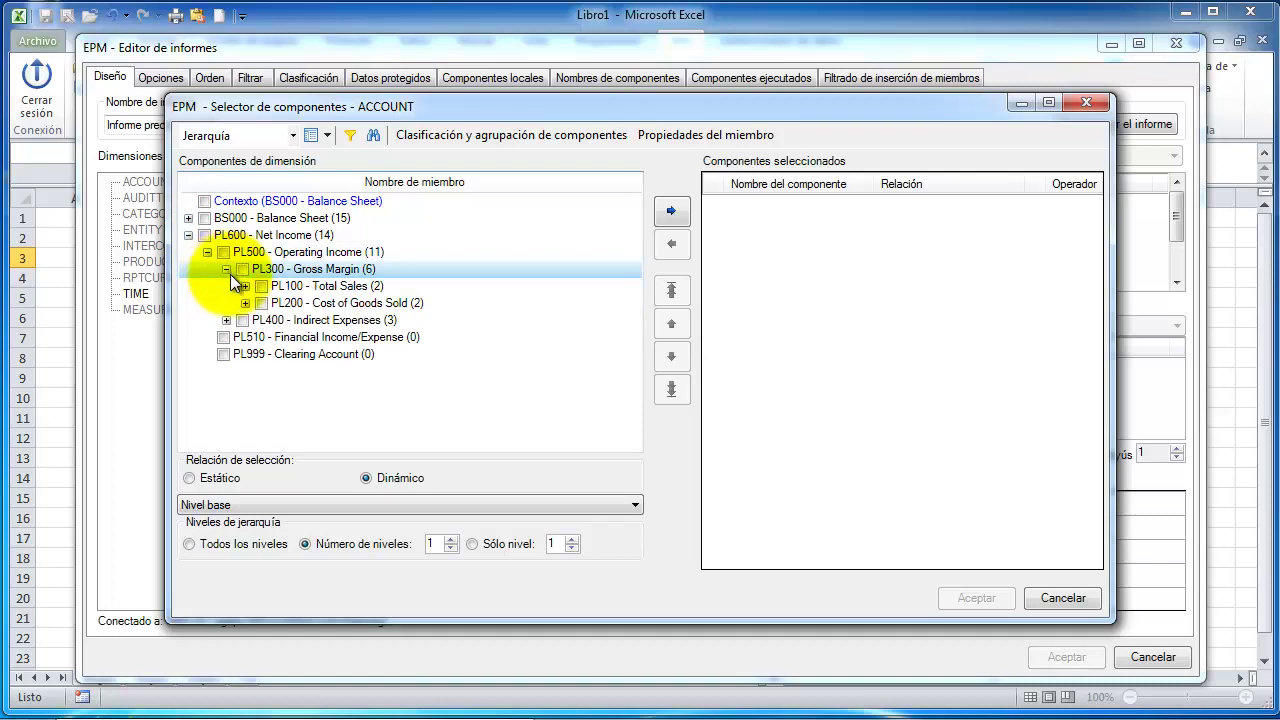
pyautogui.click(246, 303)
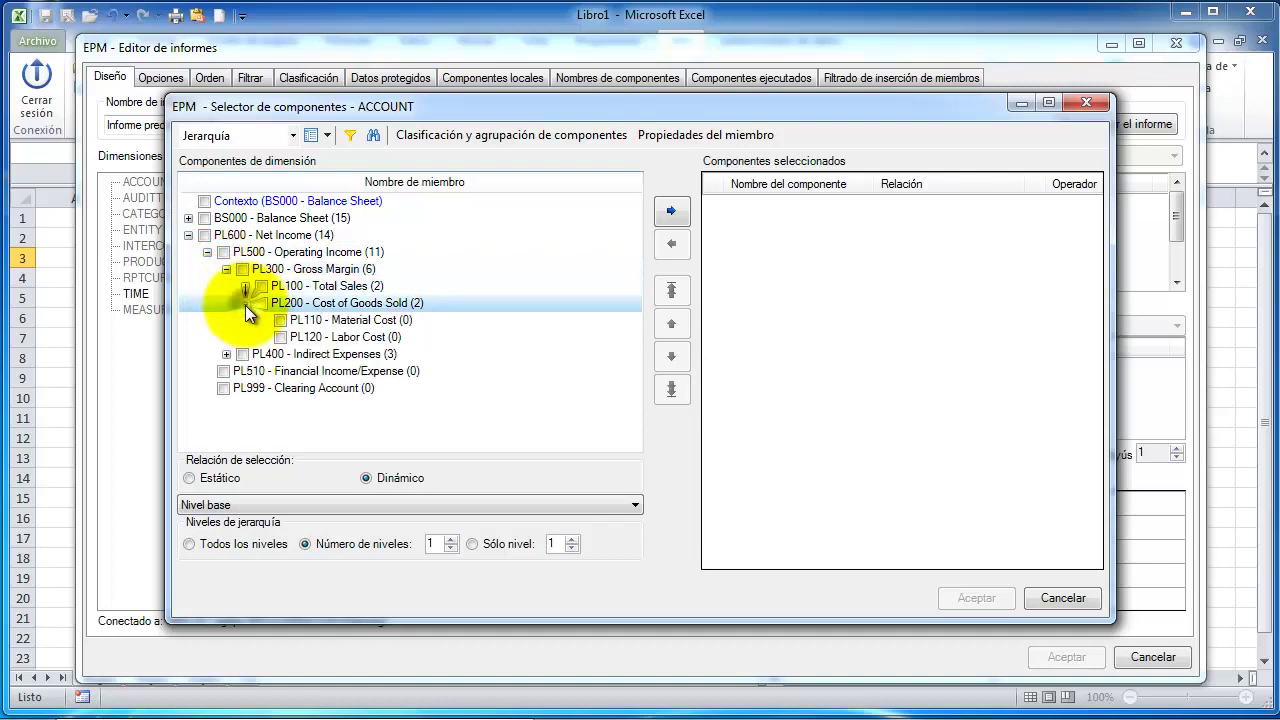
pyautogui.click(312, 303)
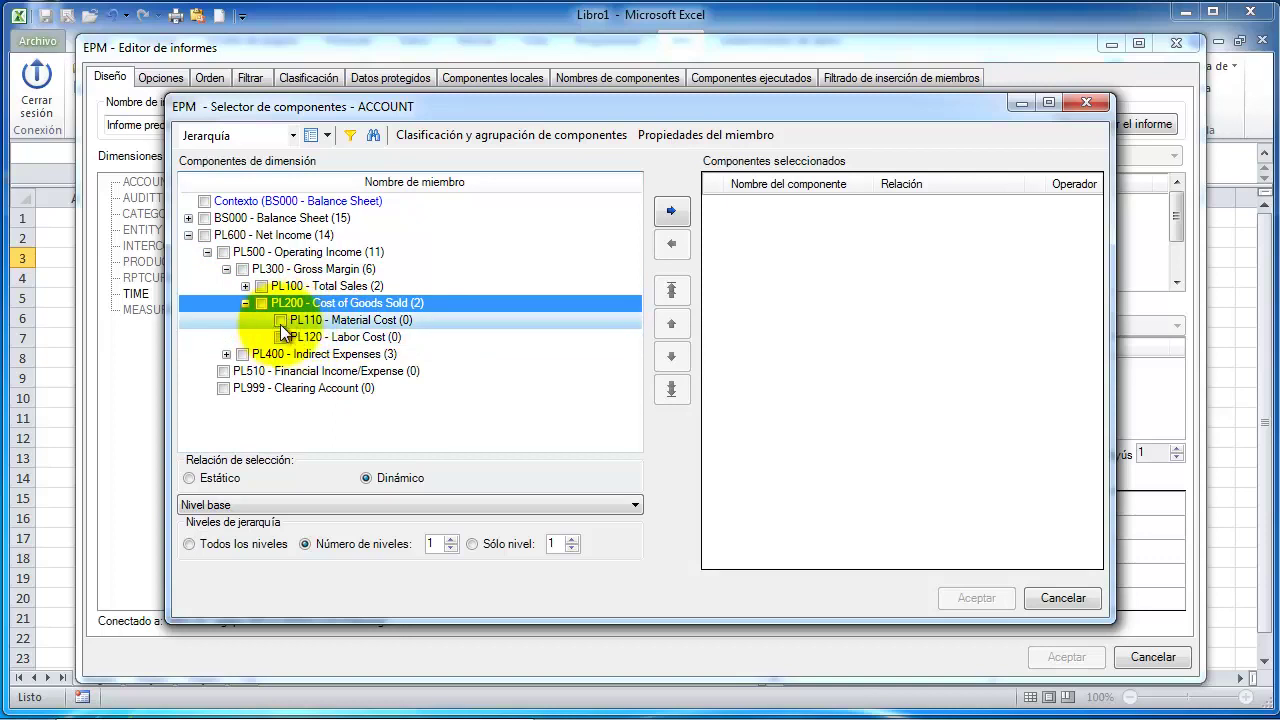
pyautogui.click(282, 321)
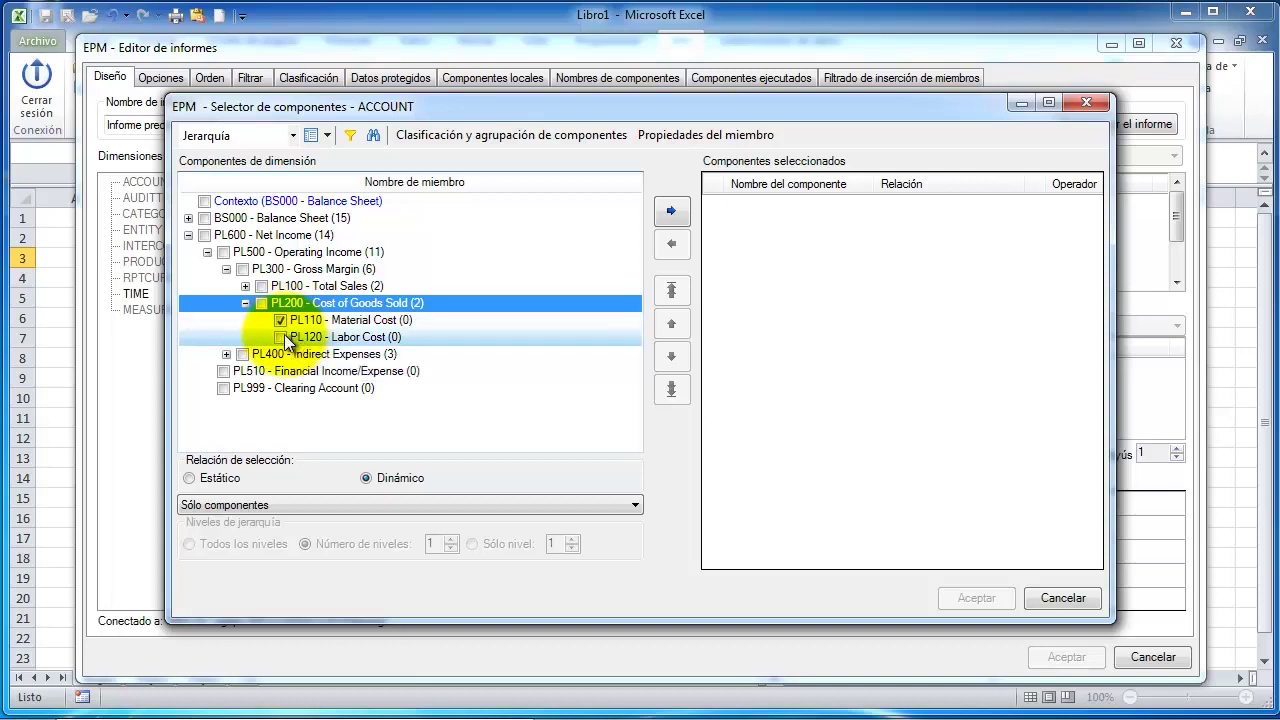
pyautogui.click(283, 337)
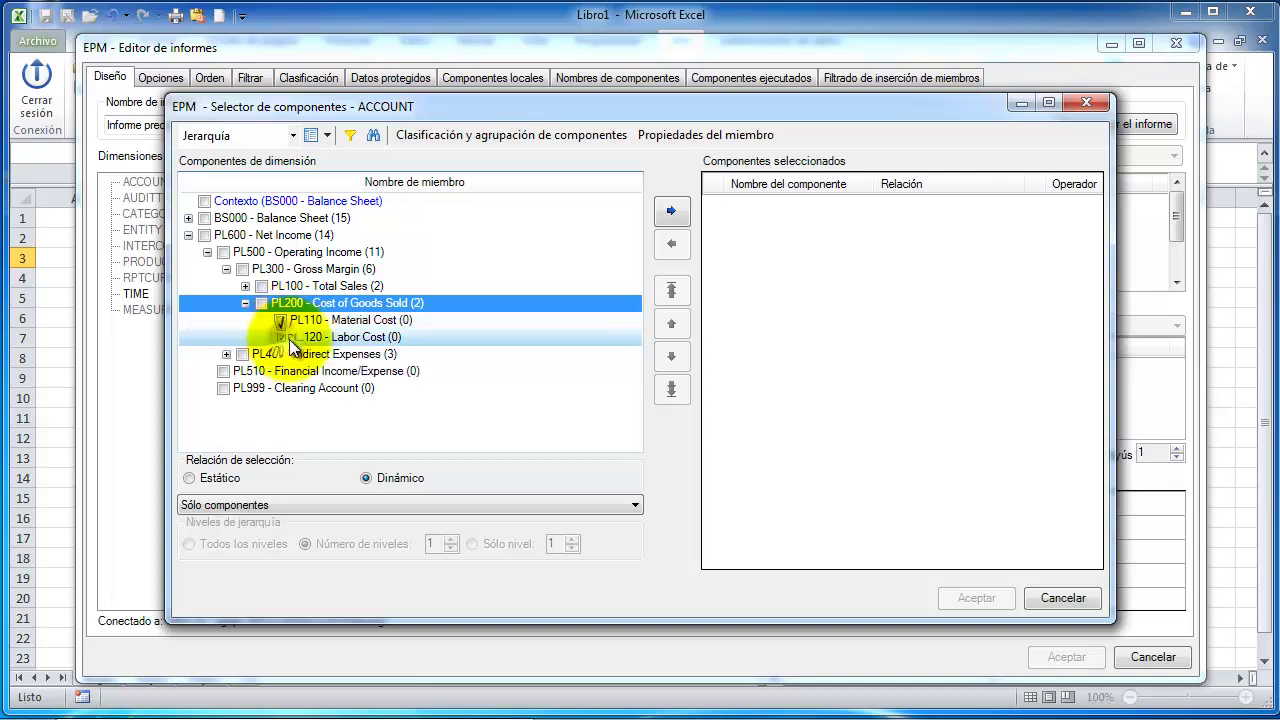
# - Add the marked cost accounts to the ACCOUNT selection with the relation Sólo componentes and accept the selection
pyautogui.click(269, 503)
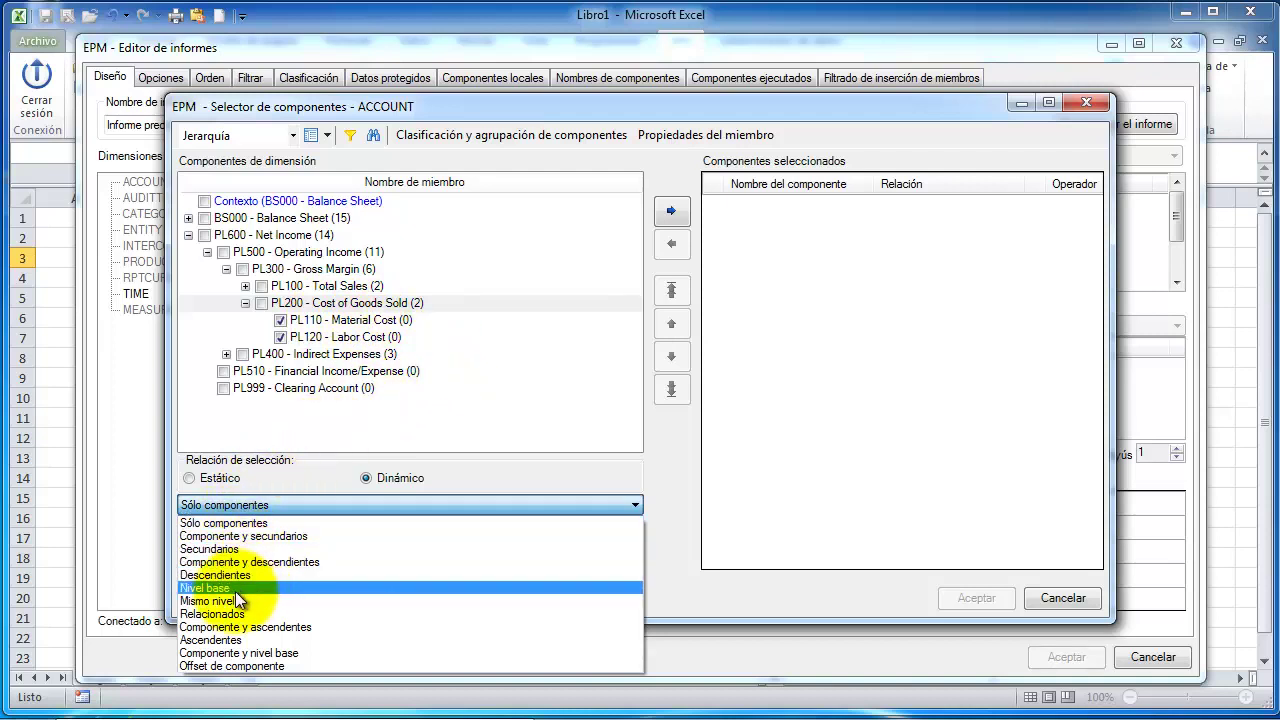
pyautogui.click(268, 524)
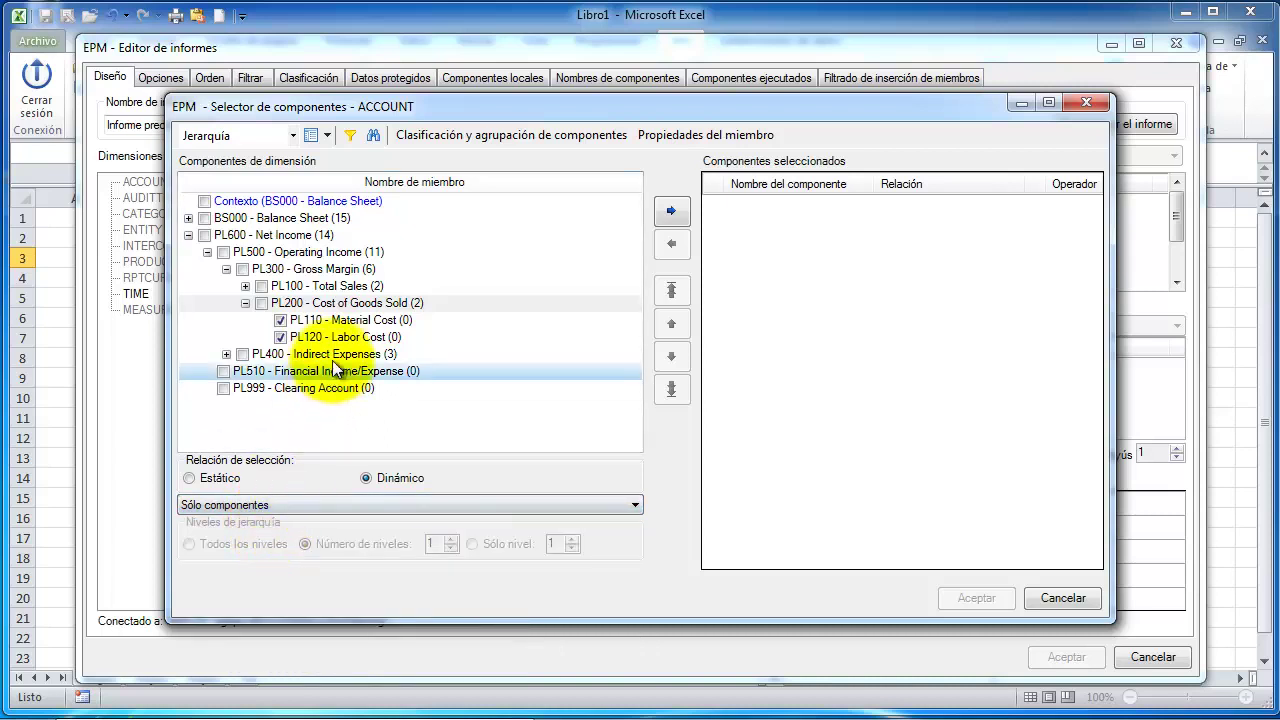
pyautogui.click(671, 210)
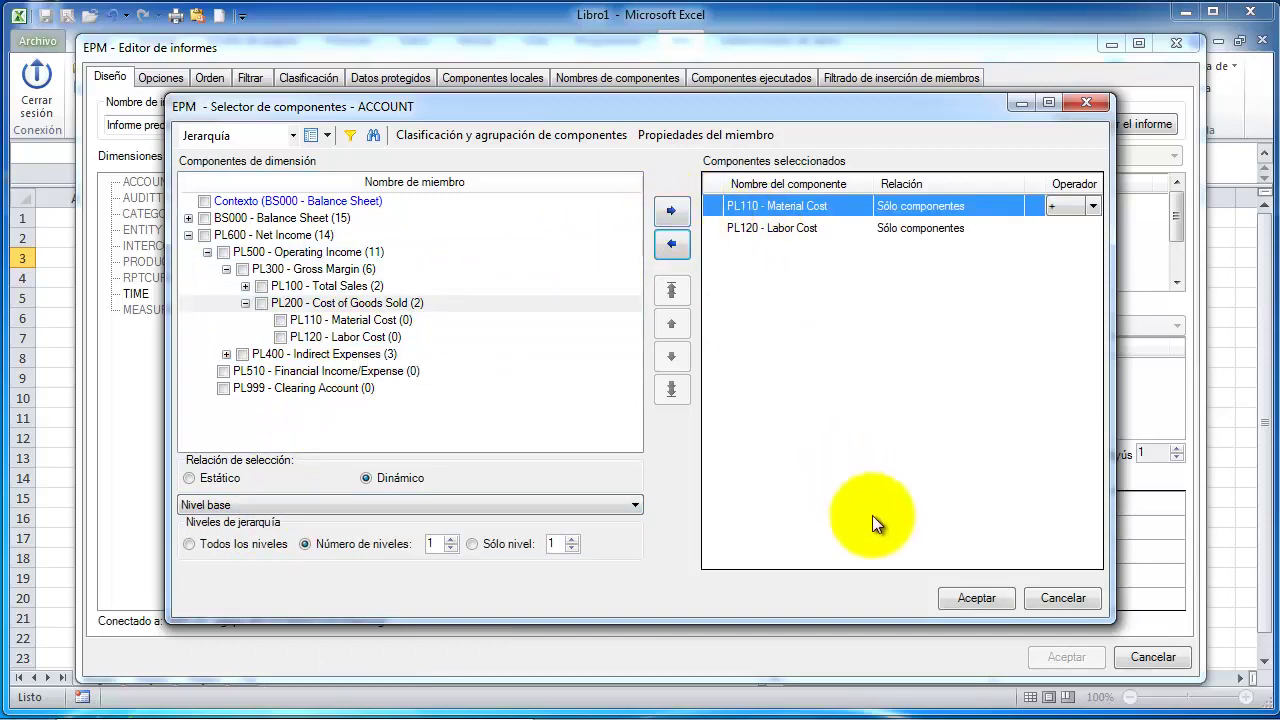
pyautogui.click(976, 598)
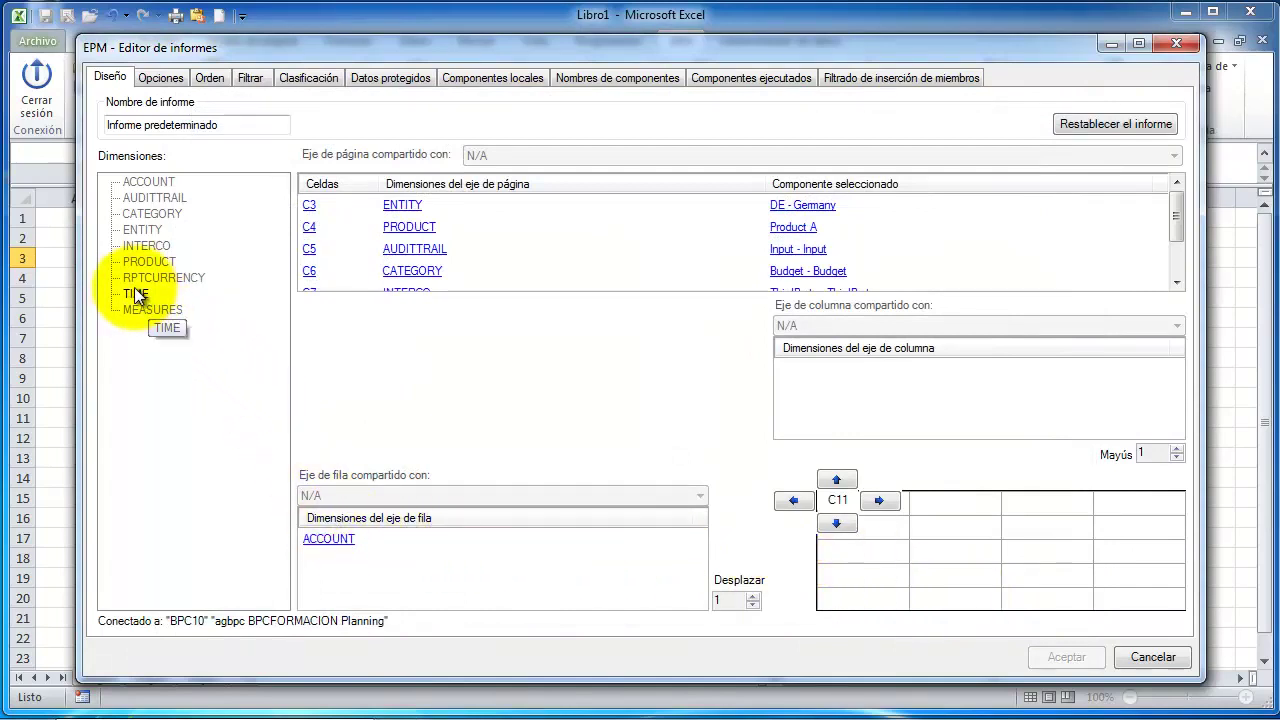
# - Add the TIME dimension to the report's column axis and remove its context member from the selected members
pyautogui.moveTo(132, 293); pyautogui.dragTo(857, 371)
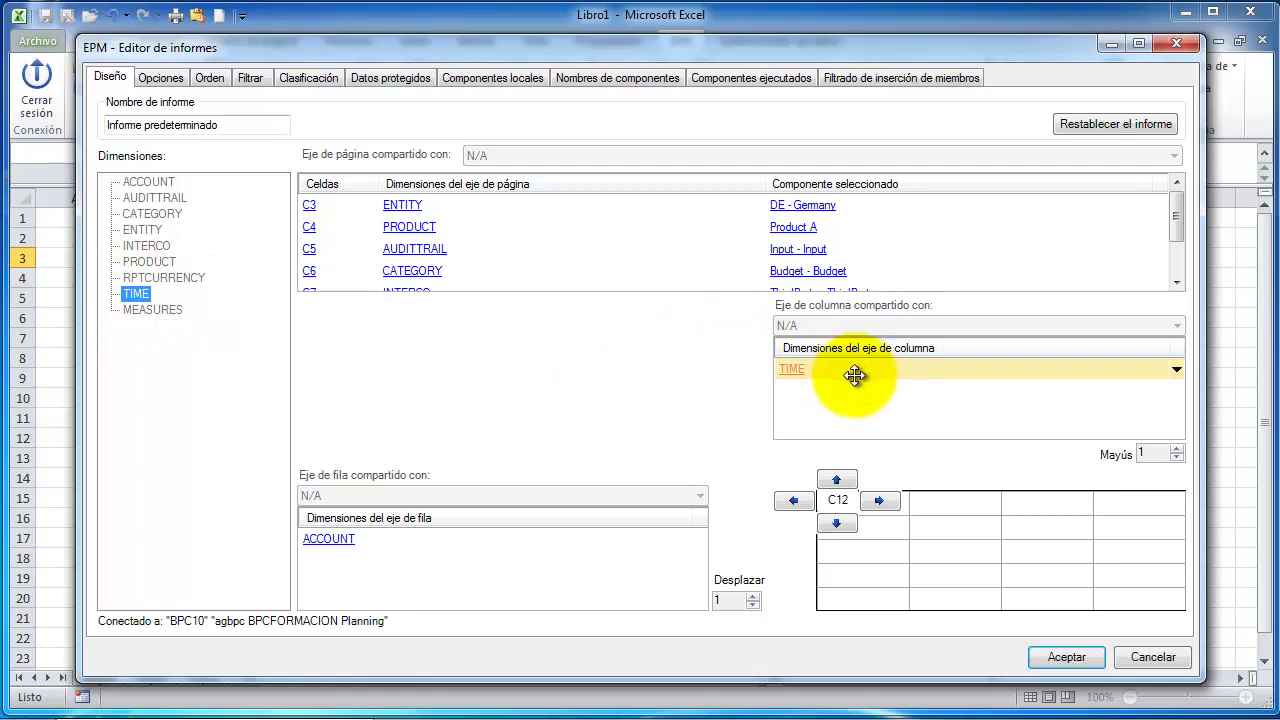
pyautogui.click(791, 371)
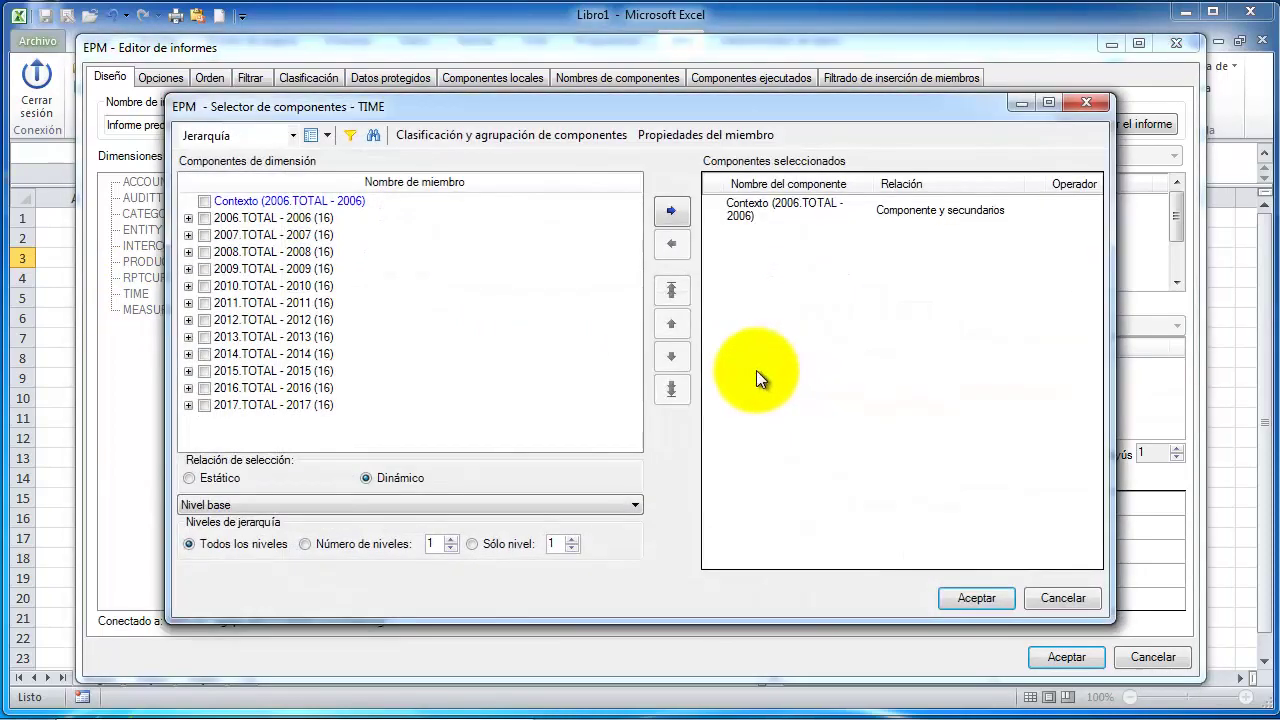
pyautogui.click(740, 212)
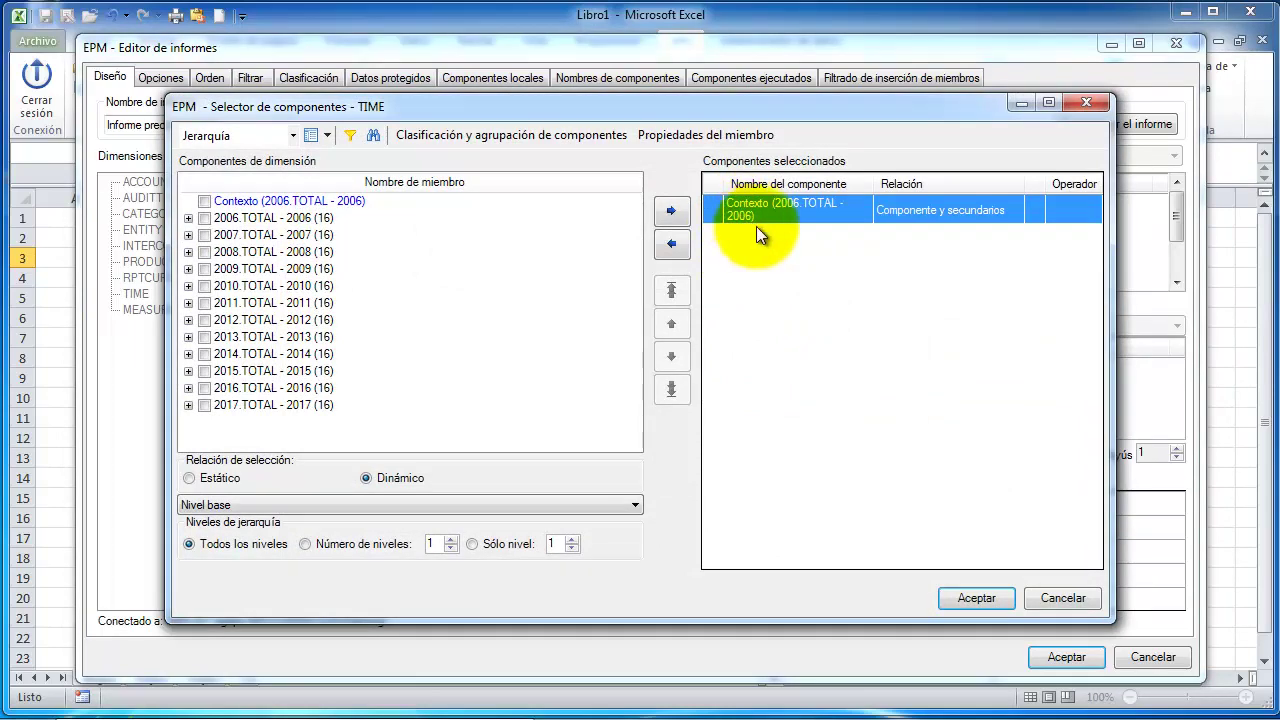
pyautogui.click(674, 245)
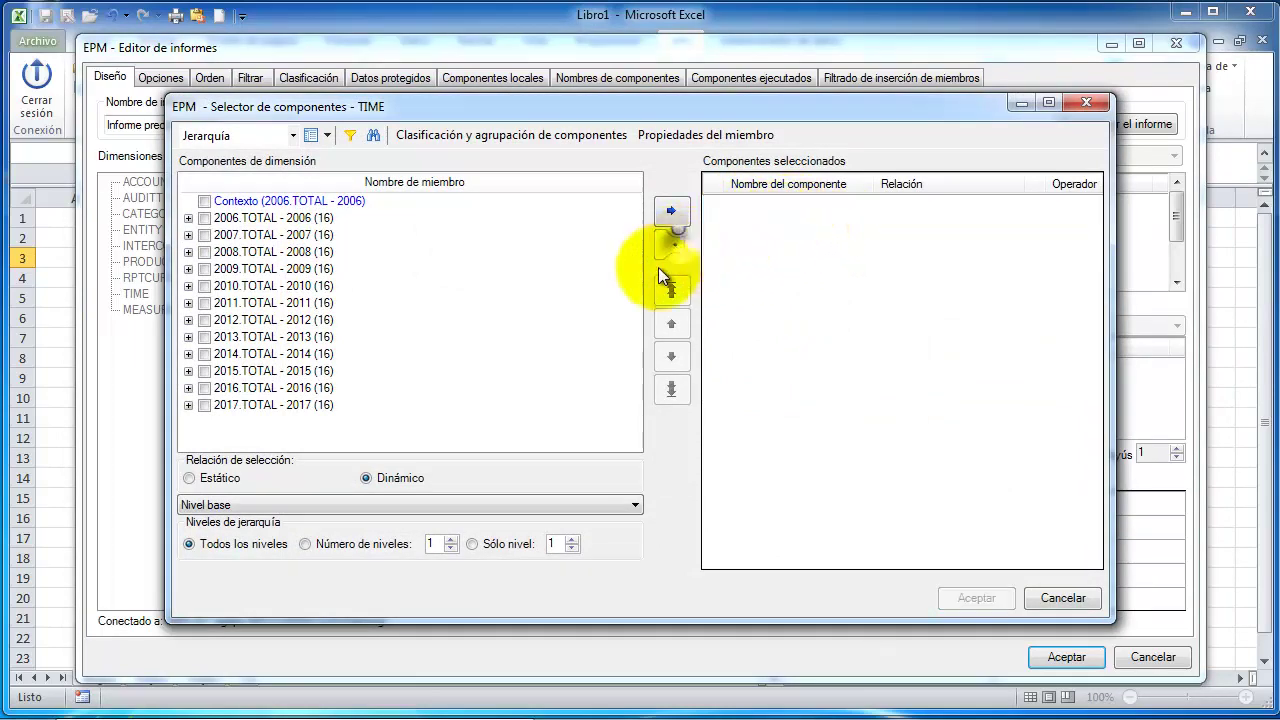
# - Select 2017.TOTAL with the relation Nivel base for TIME and generate the report on the sheet
pyautogui.click(201, 406)
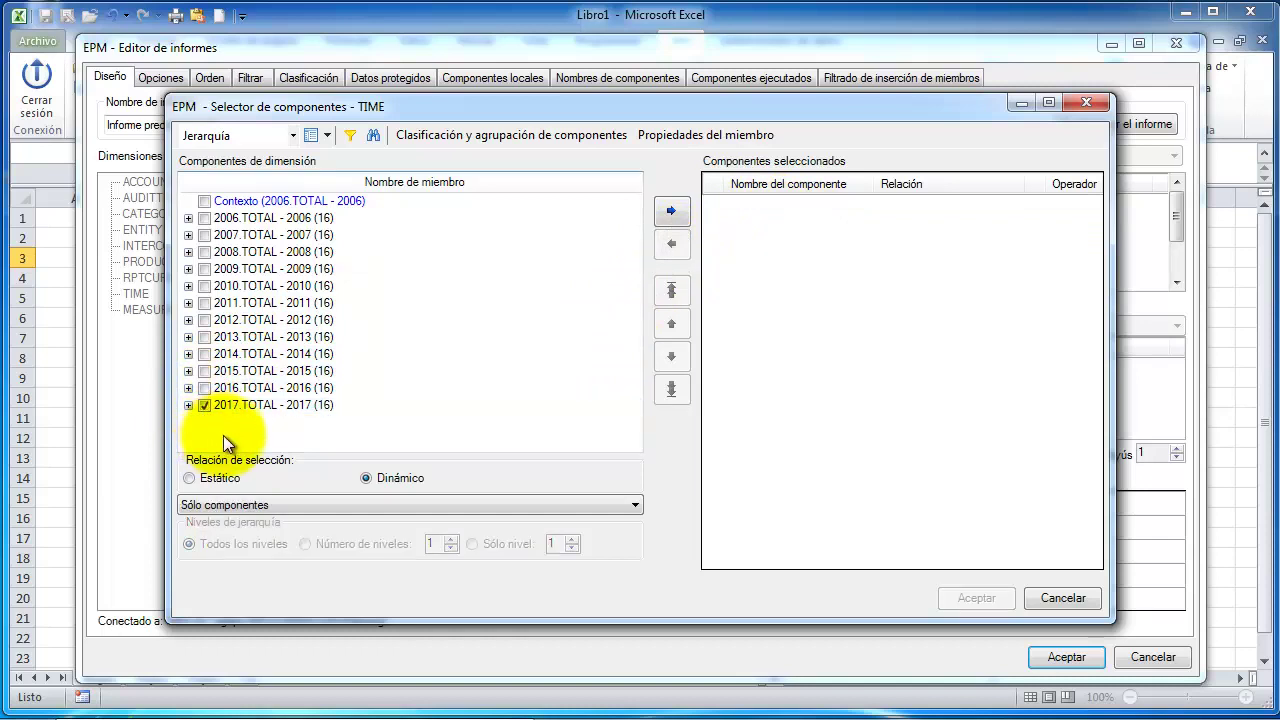
pyautogui.click(247, 504)
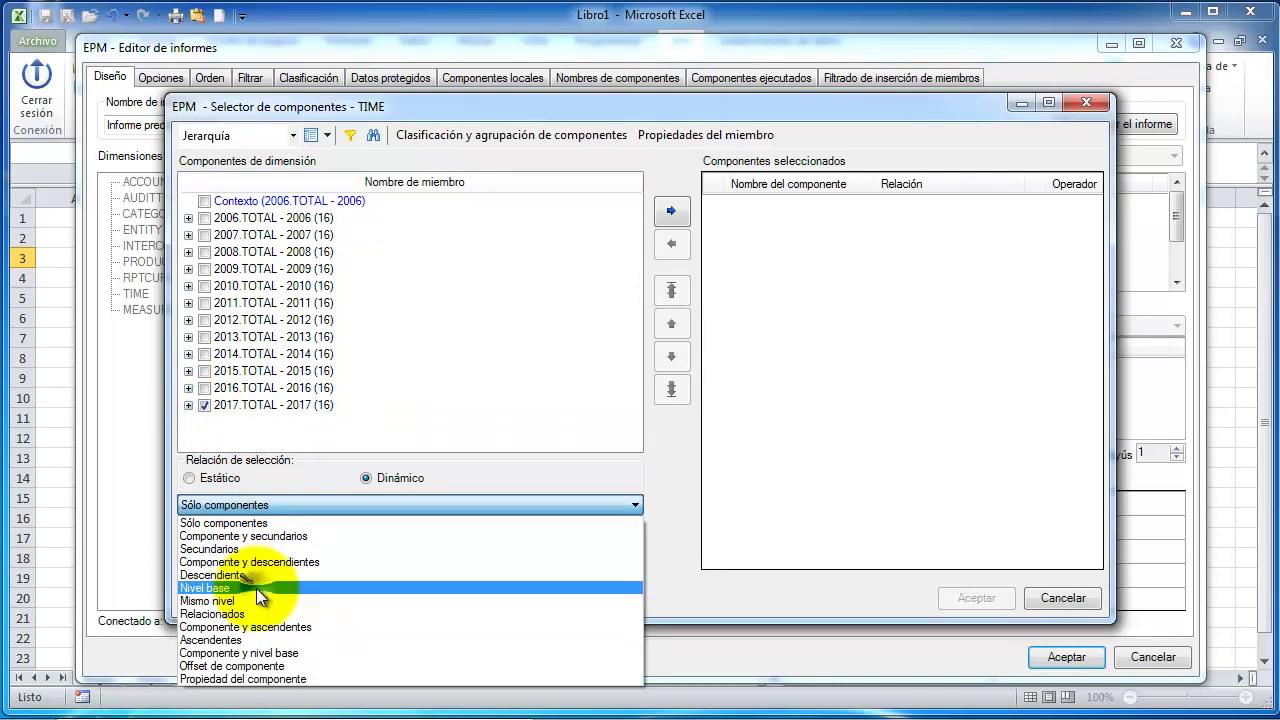
pyautogui.click(256, 588)
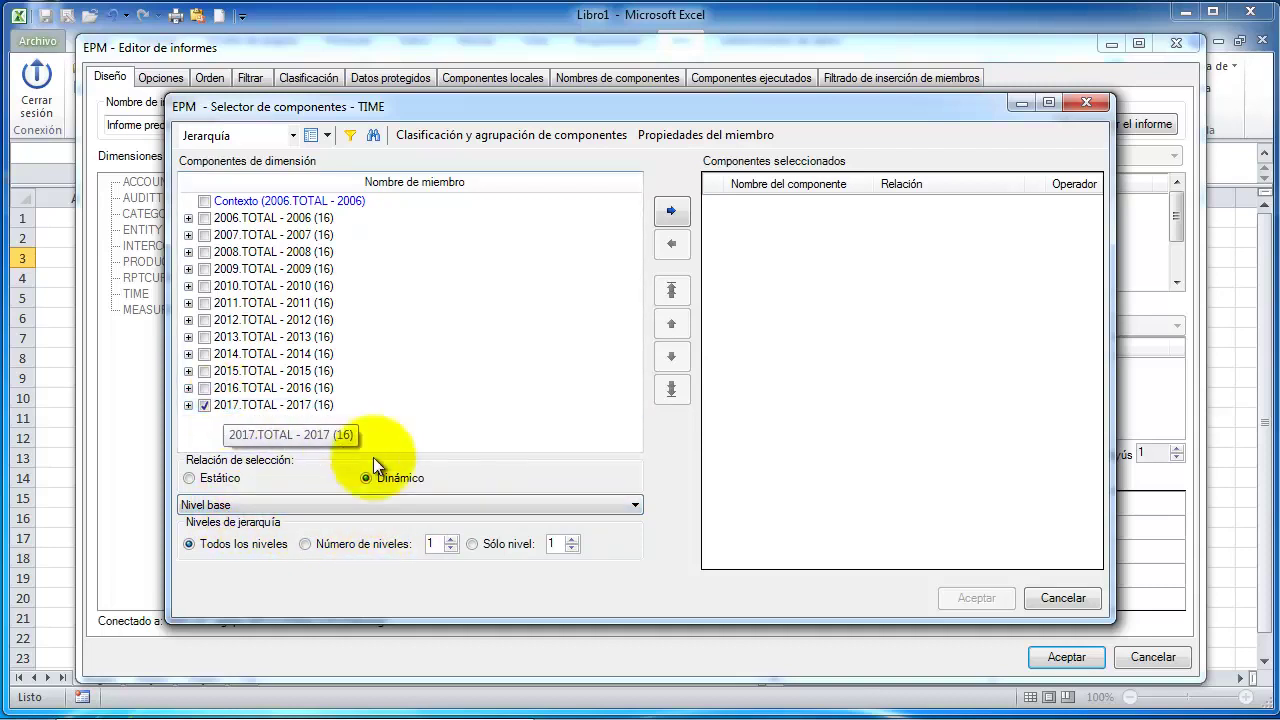
pyautogui.click(672, 212)
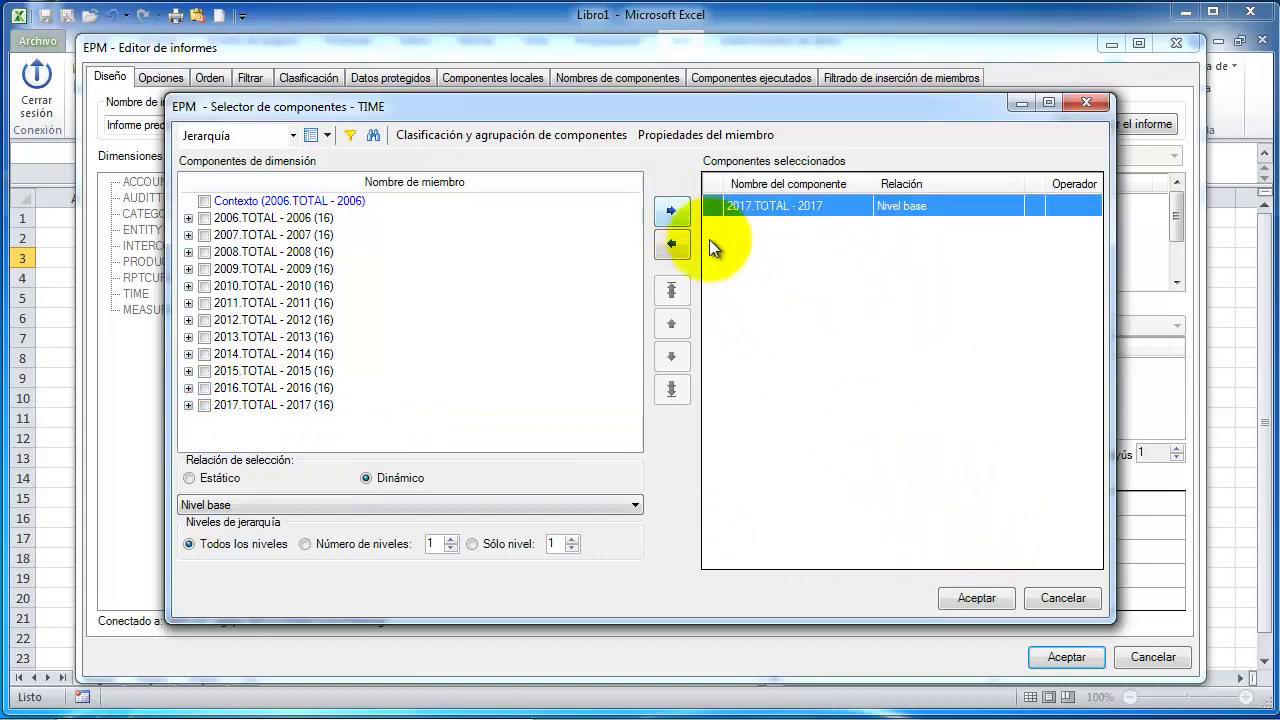
pyautogui.click(977, 597)
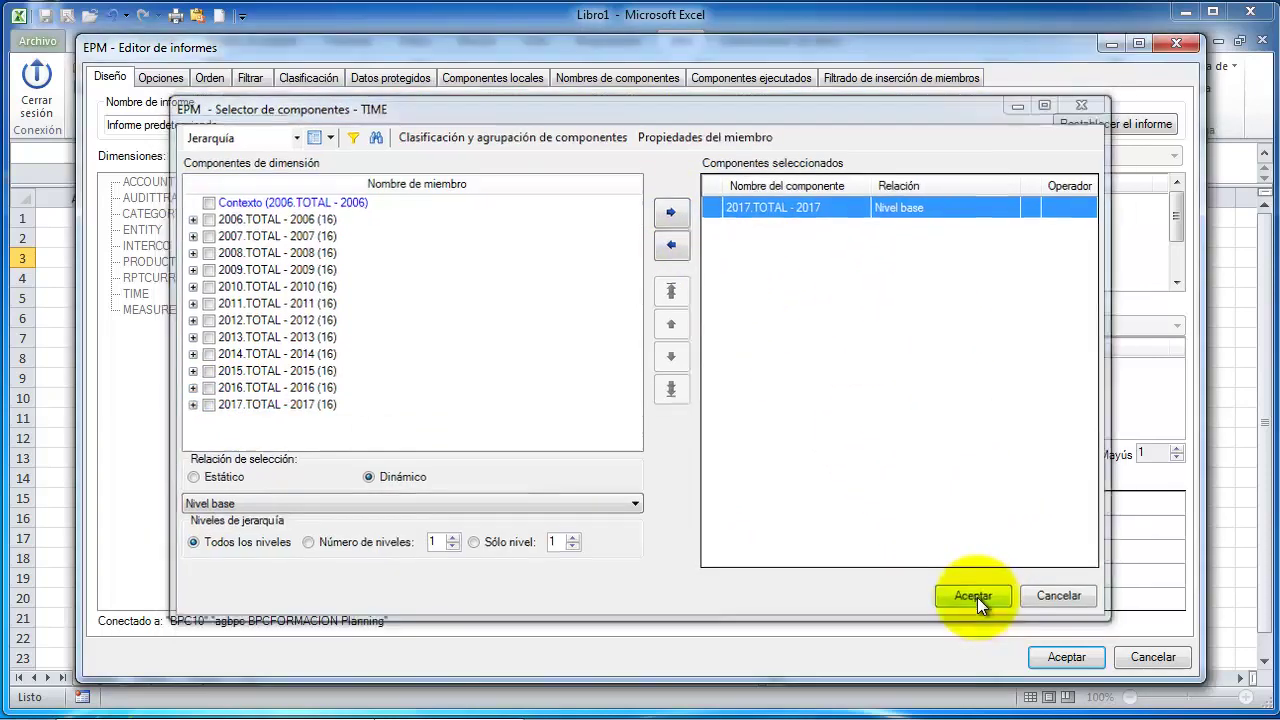
pyautogui.click(1062, 659)
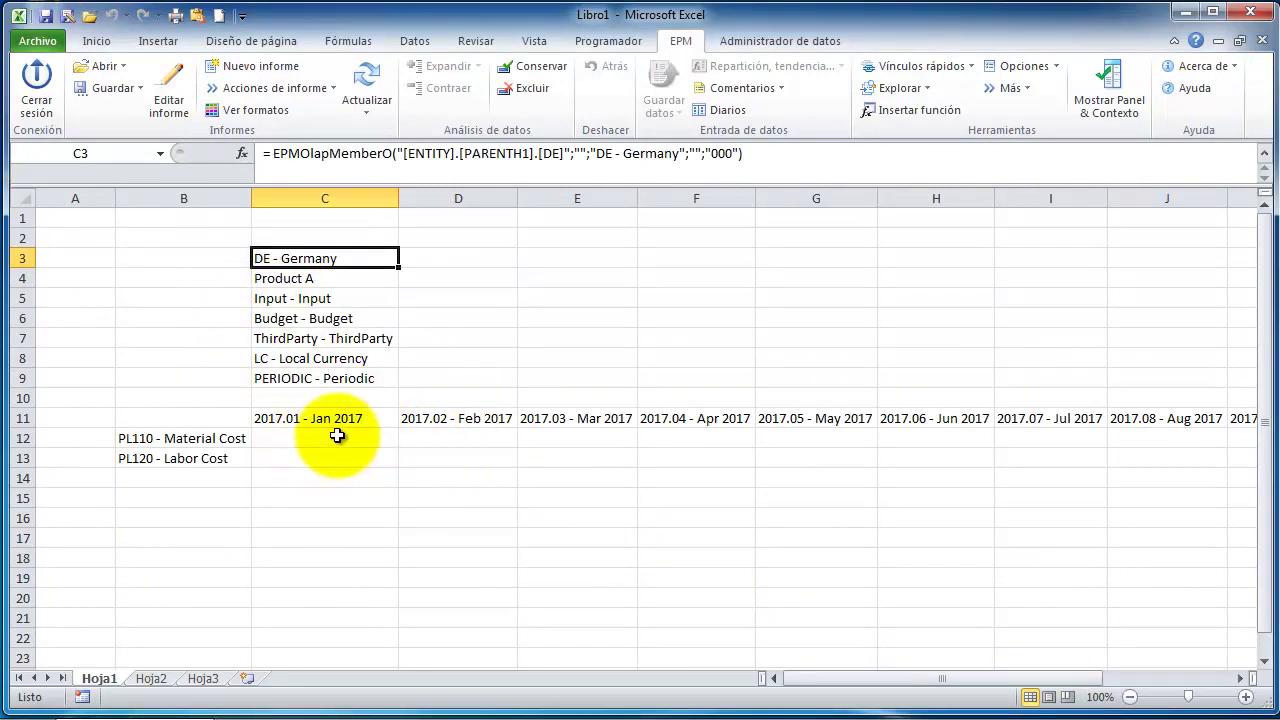
pyautogui.click(290, 458)
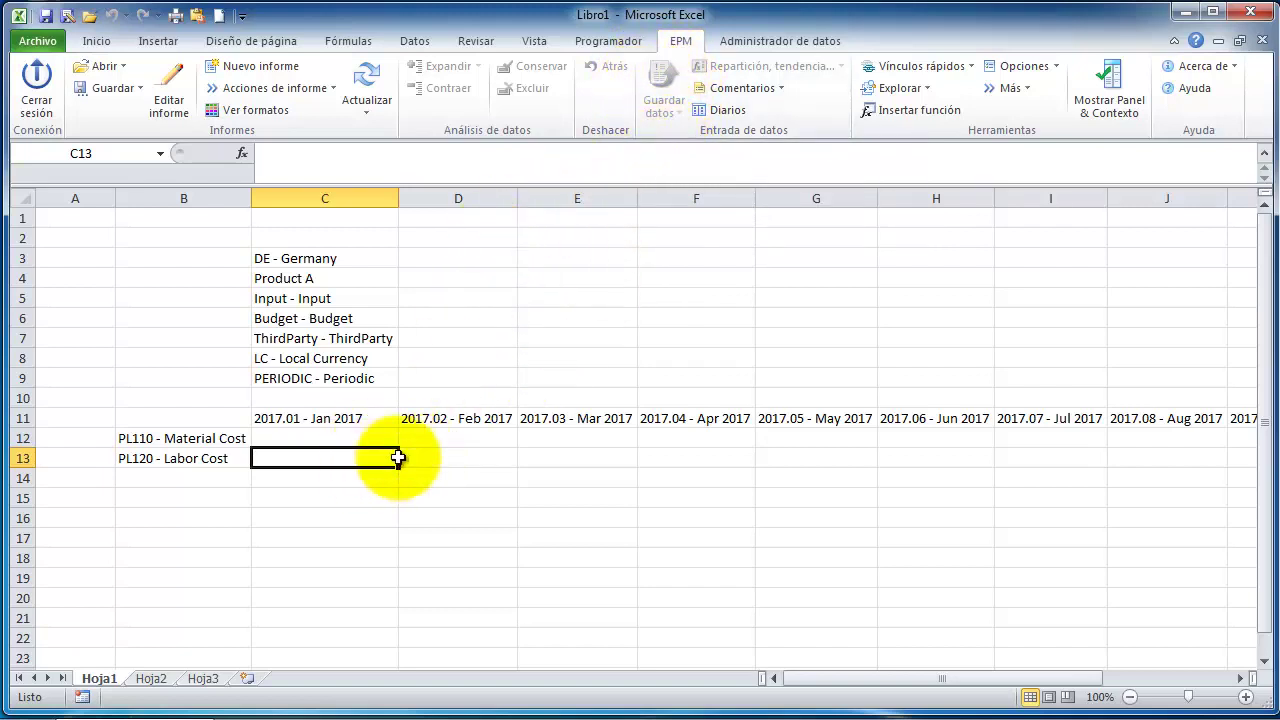
pyautogui.click(300, 433)
pyautogui.click(301, 460)
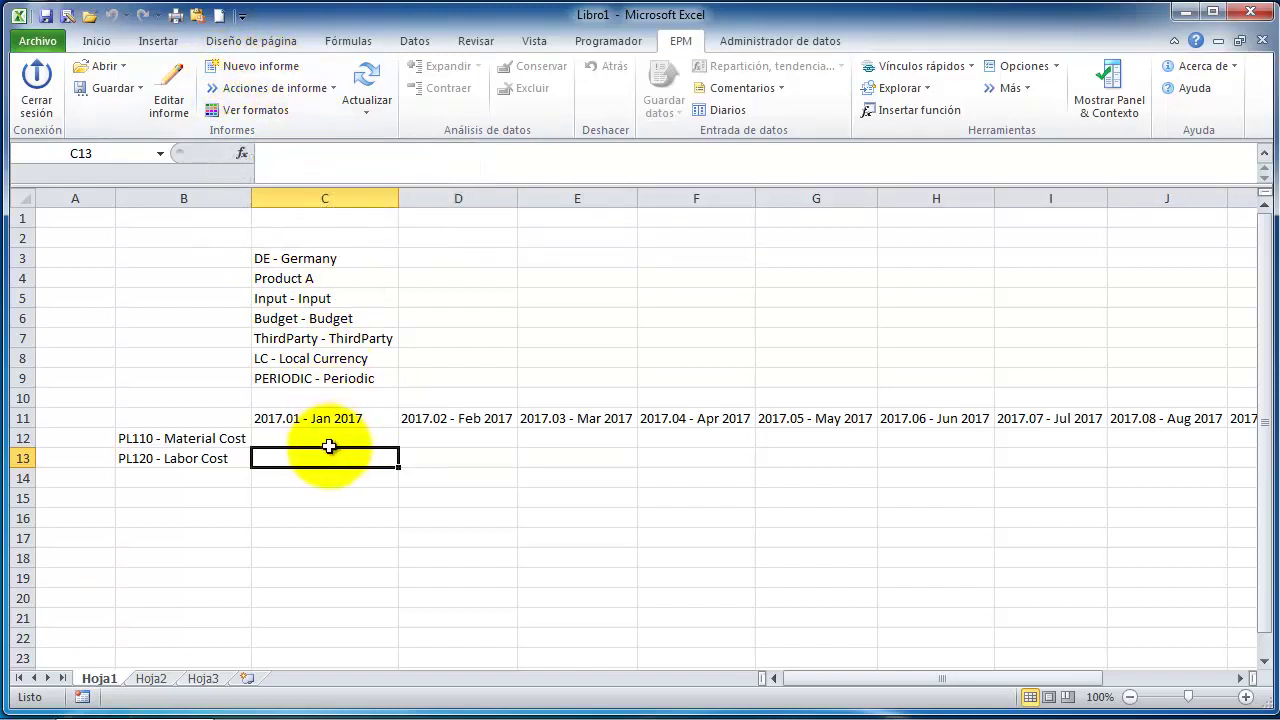
# - Edit the report so it stops inheriting sheet options and is used as an input form
pyautogui.click(172, 120)
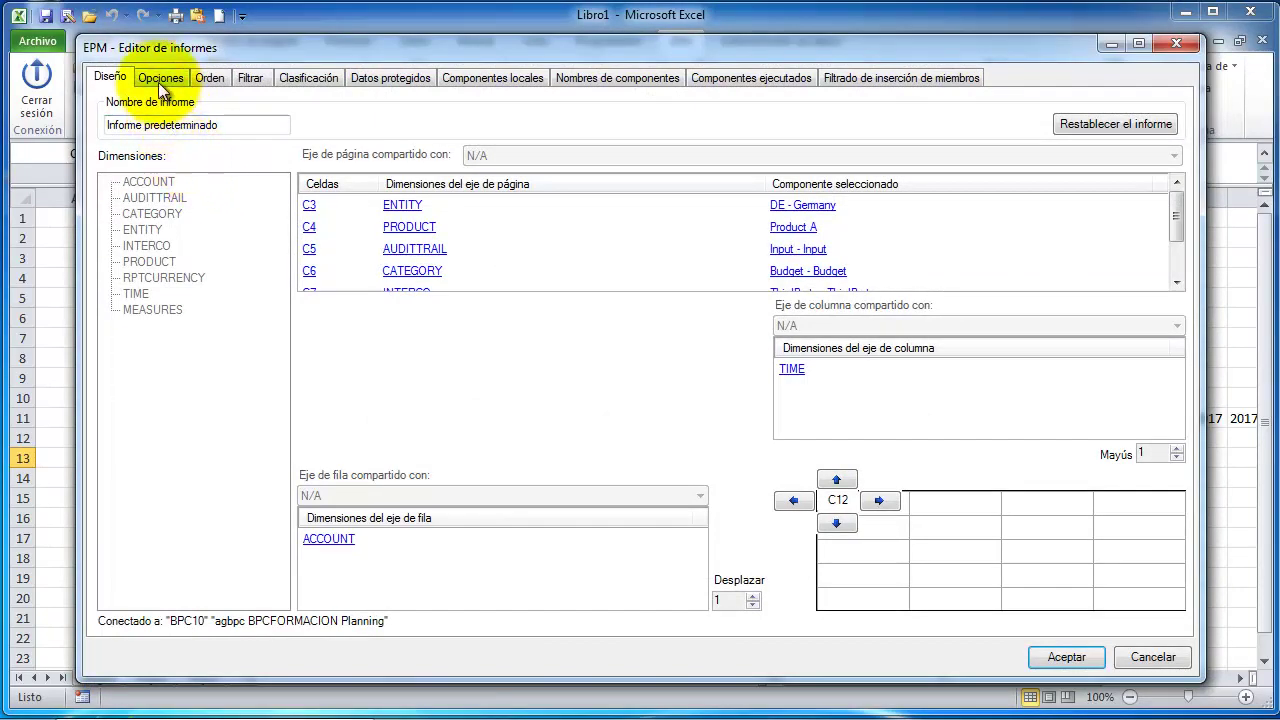
pyautogui.click(158, 82)
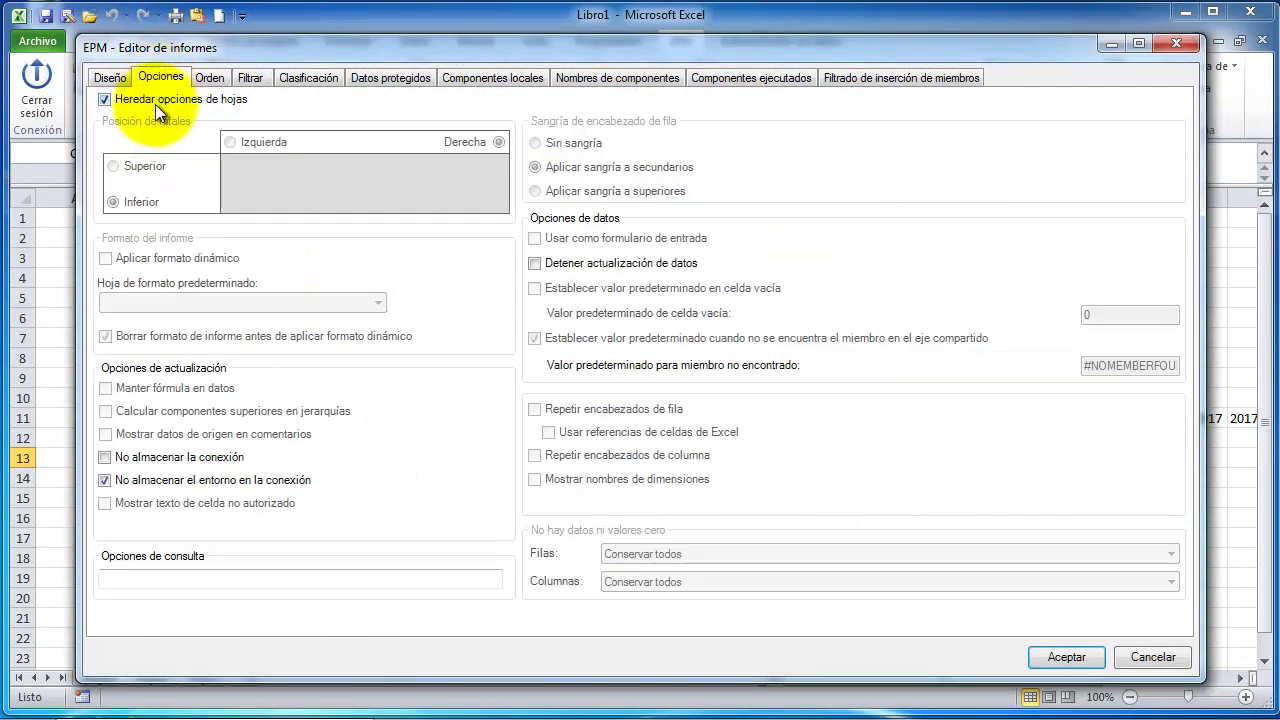
pyautogui.click(155, 101)
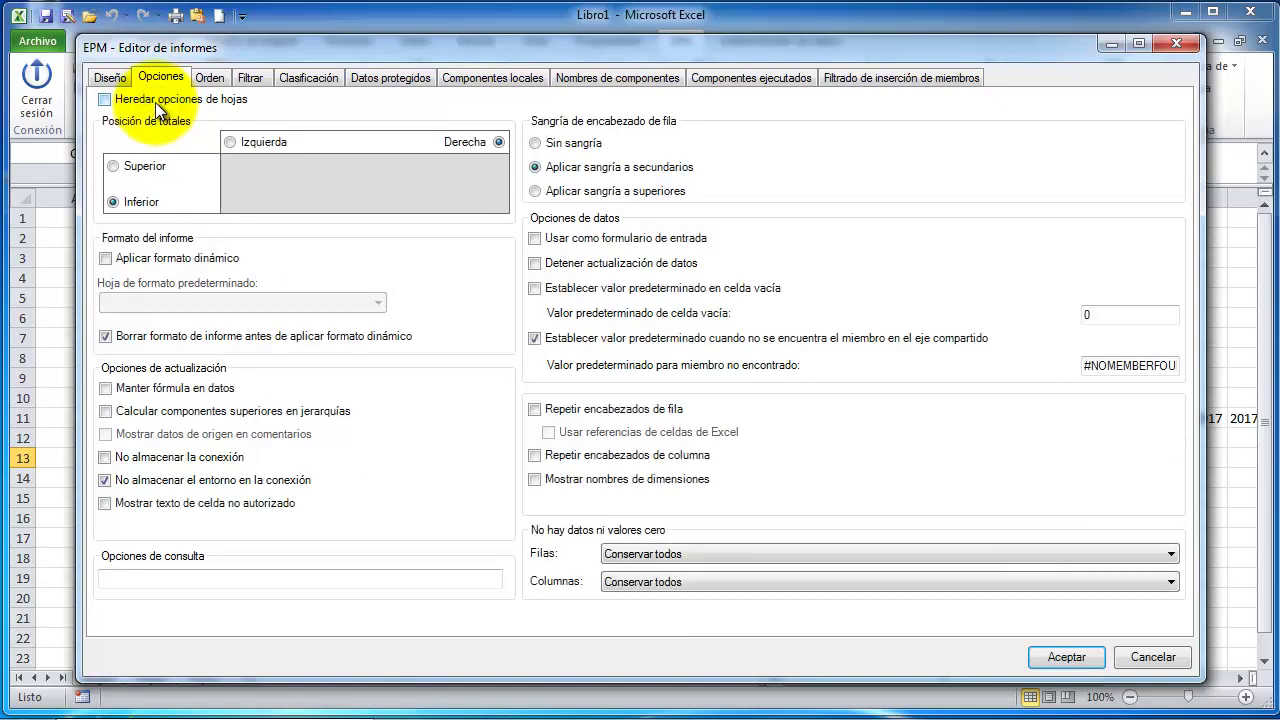
pyautogui.click(535, 238)
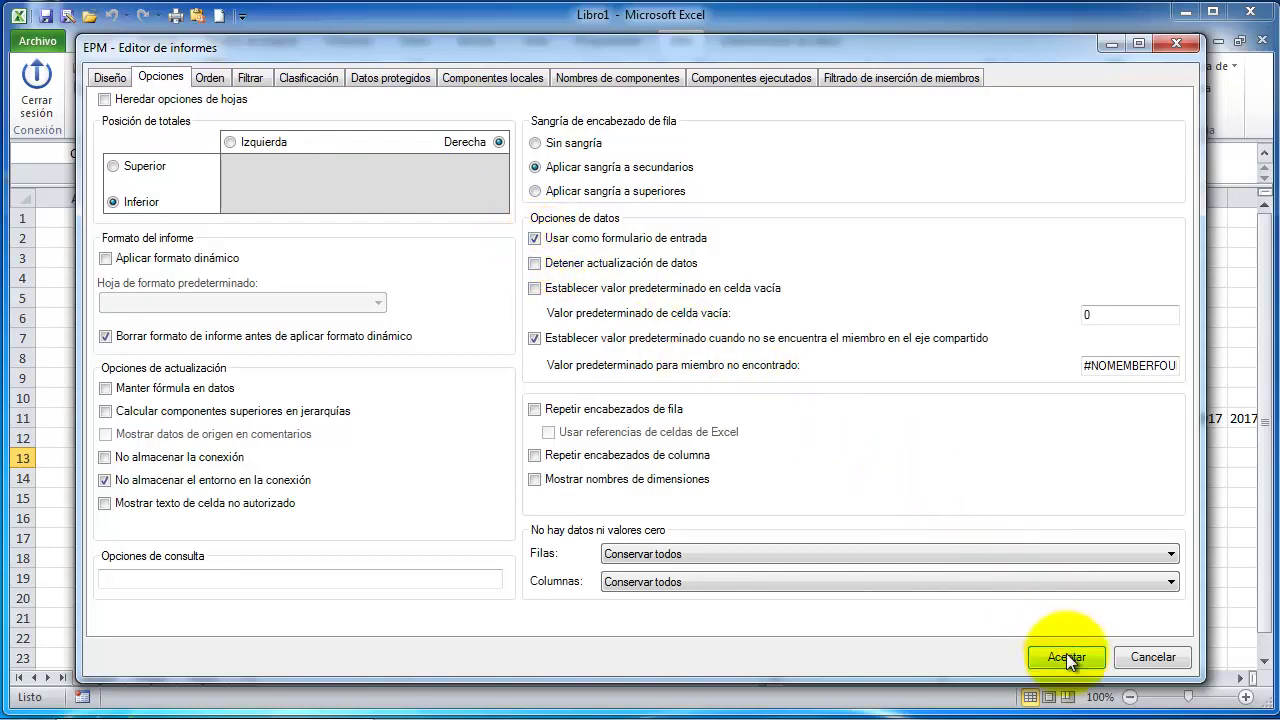
pyautogui.click(1066, 657)
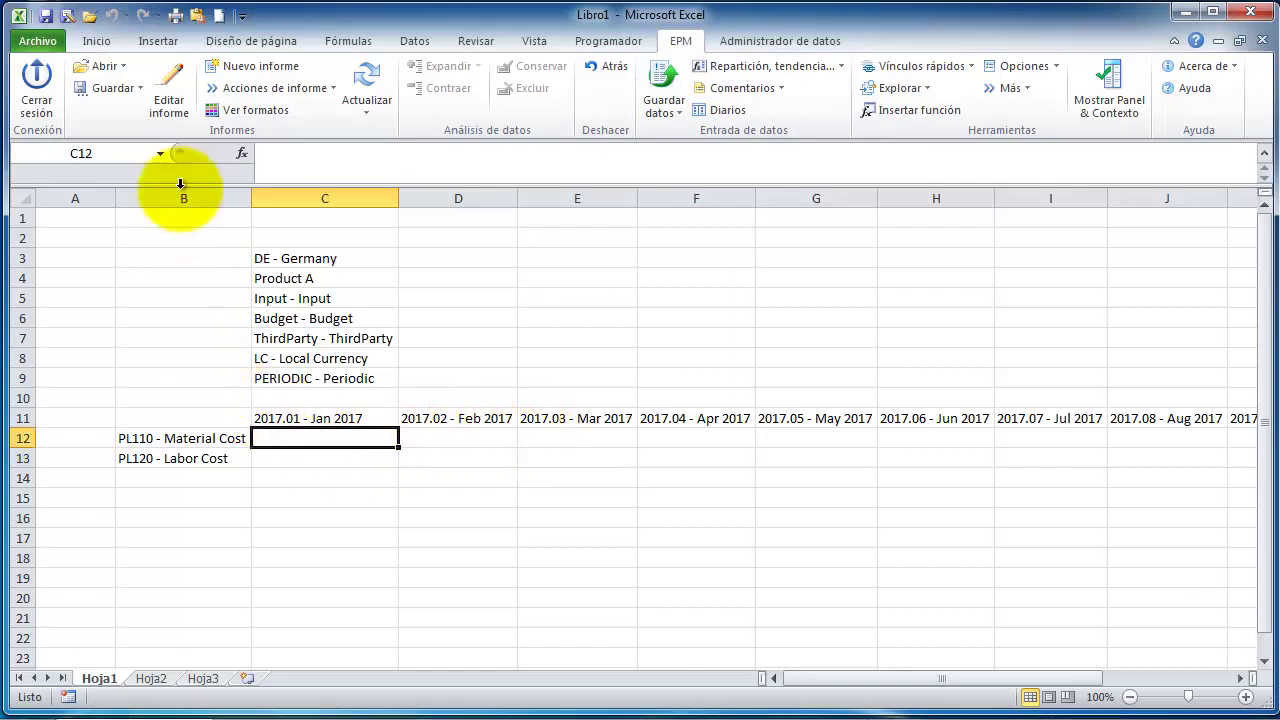
# - Review the report's own options in the report editor, including the inherit-sheet-options setting, and close it without changes
pyautogui.click(169, 108)
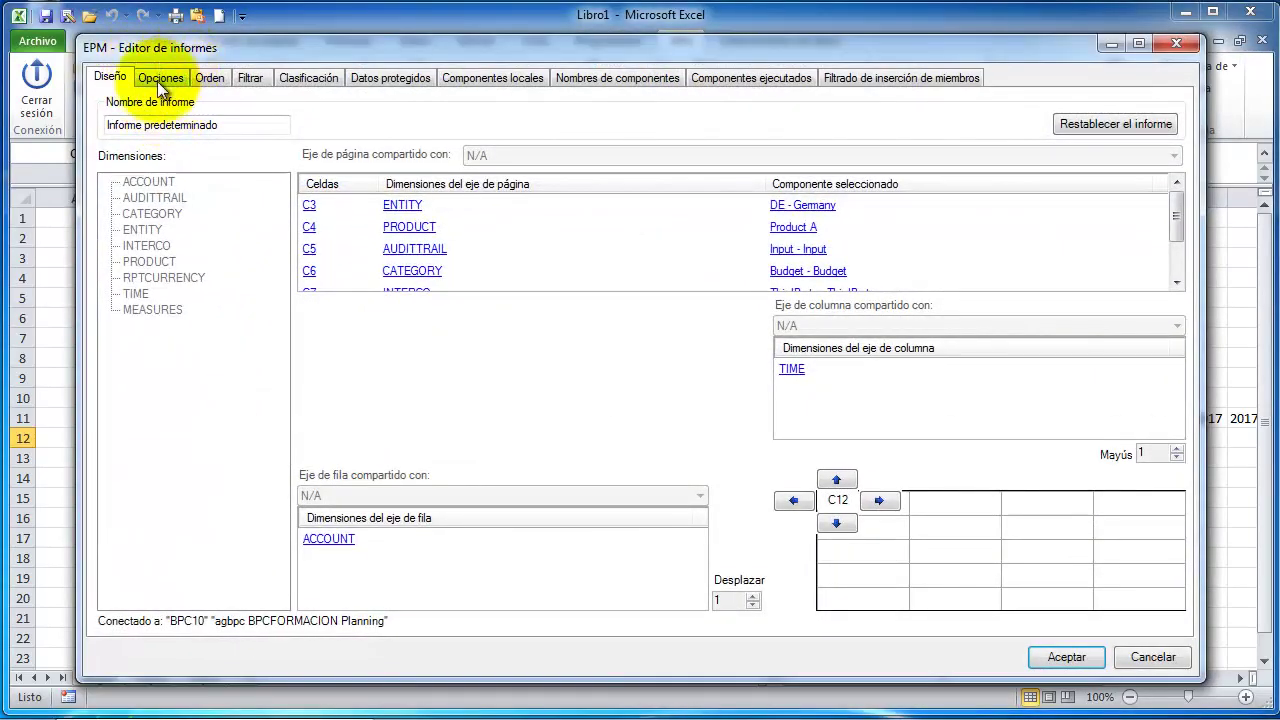
pyautogui.click(158, 79)
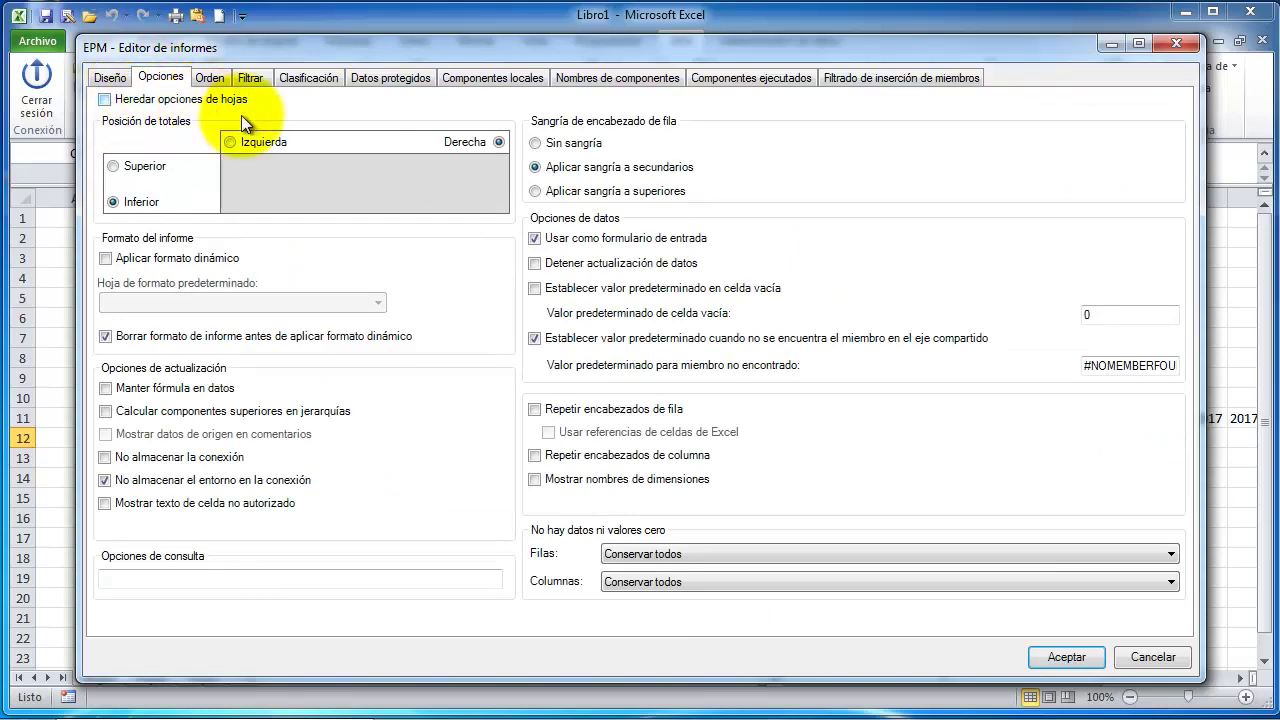
pyautogui.click(1176, 45)
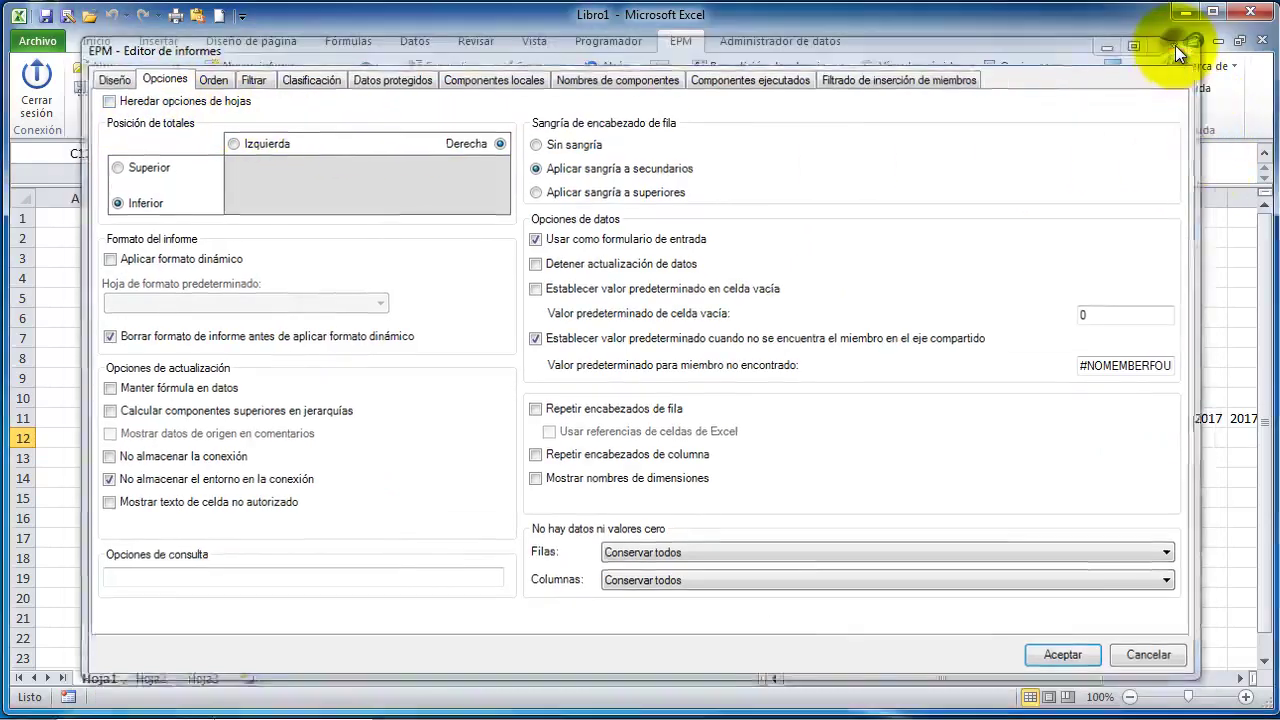
# - Review the EPM sheet options for general behaviour, format and refresh, and close them without changes
pyautogui.click(1060, 68)
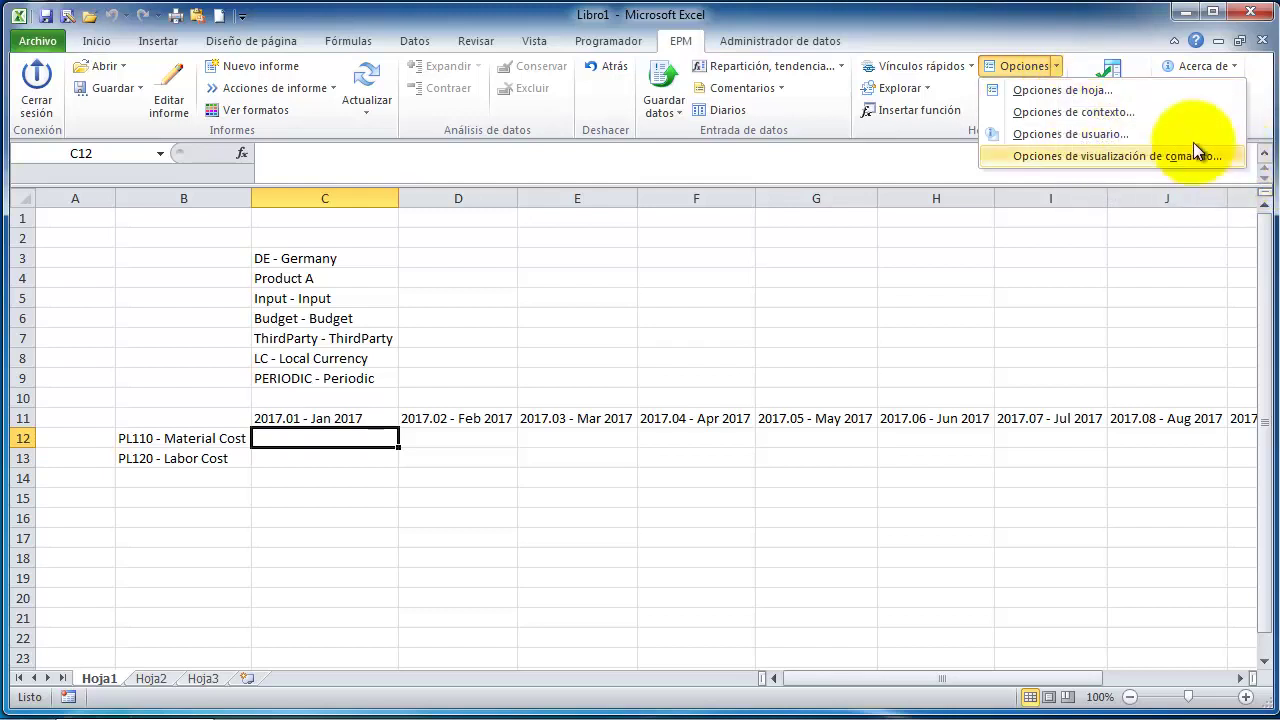
pyautogui.click(1060, 87)
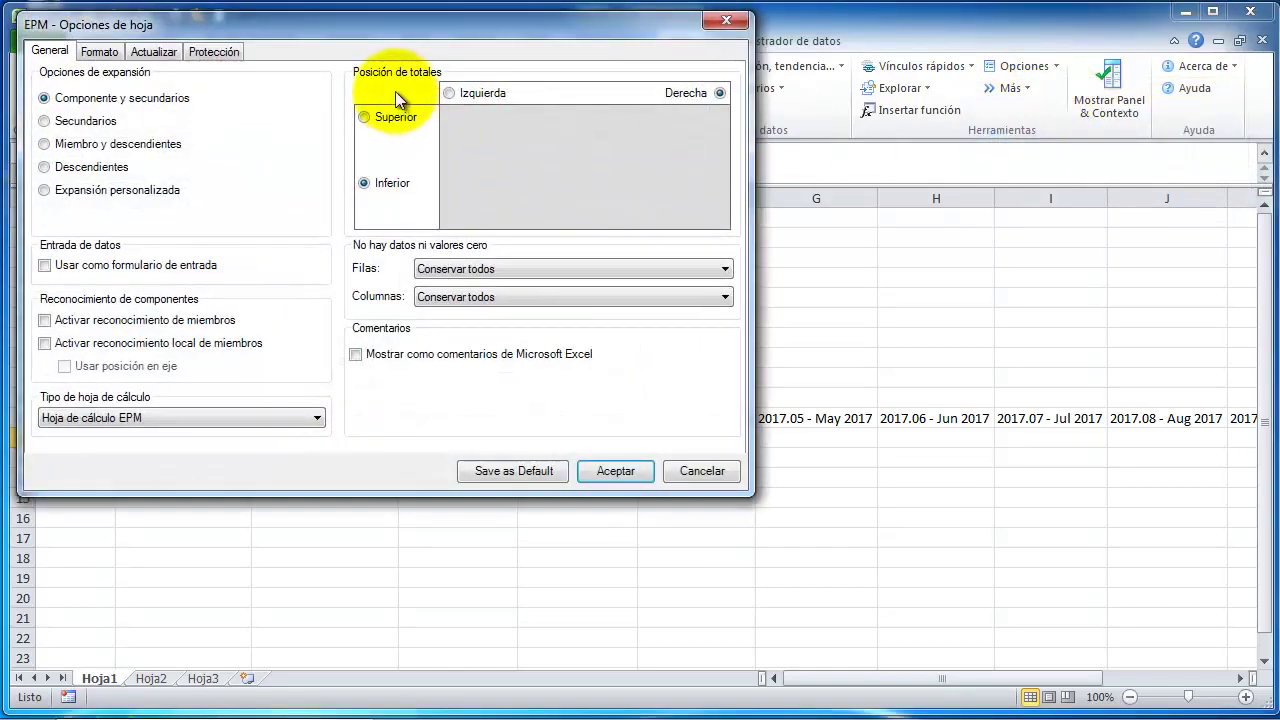
pyautogui.moveTo(406, 41); pyautogui.dragTo(634, 131)
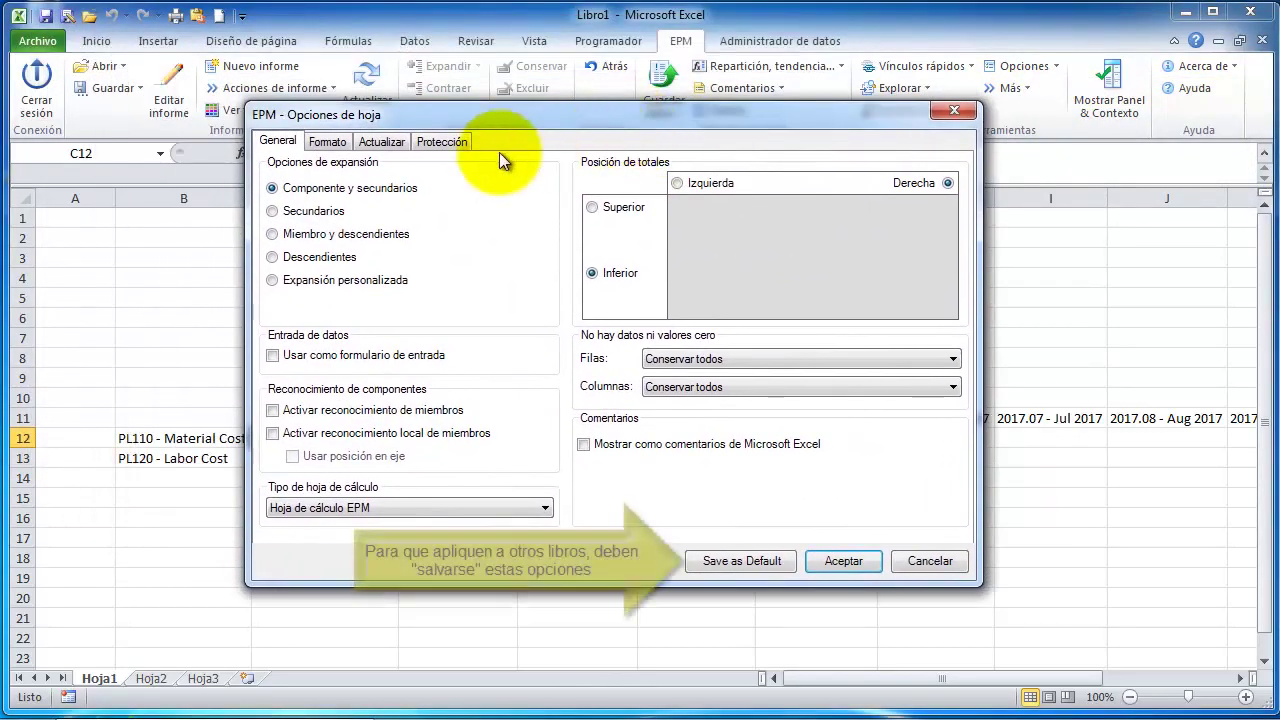
pyautogui.click(330, 148)
pyautogui.click(378, 142)
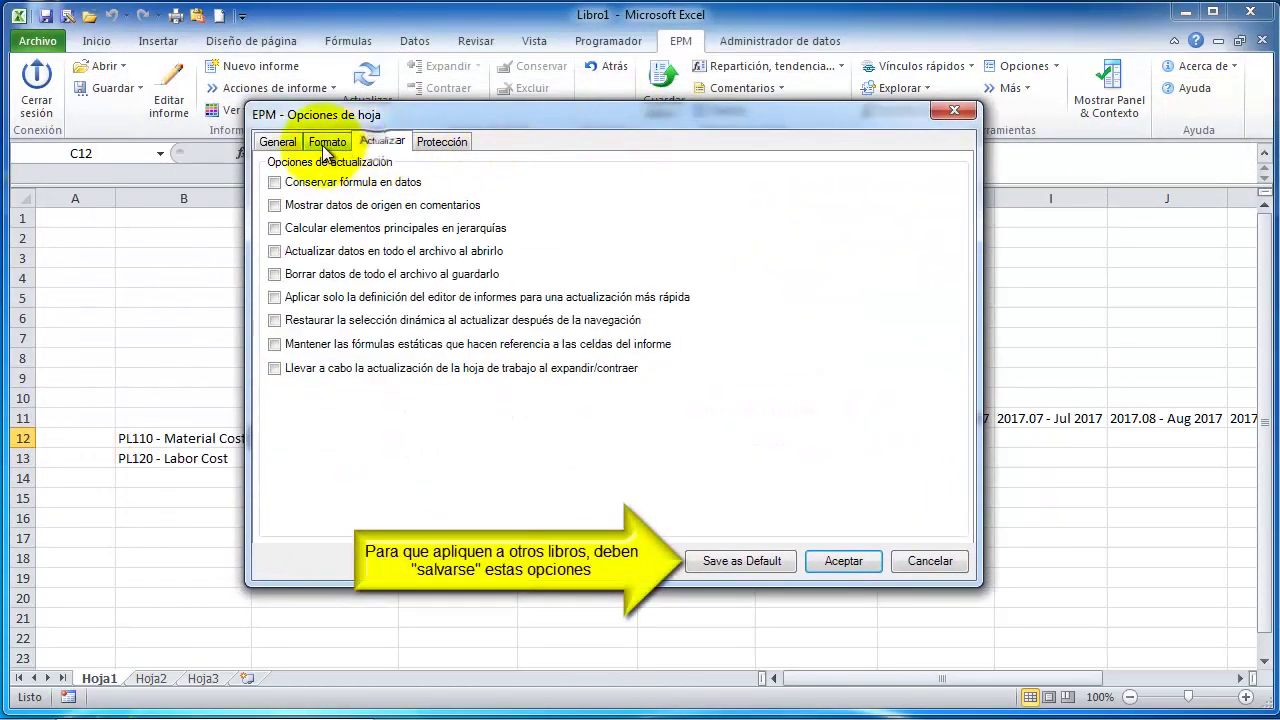
pyautogui.click(328, 142)
pyautogui.click(294, 148)
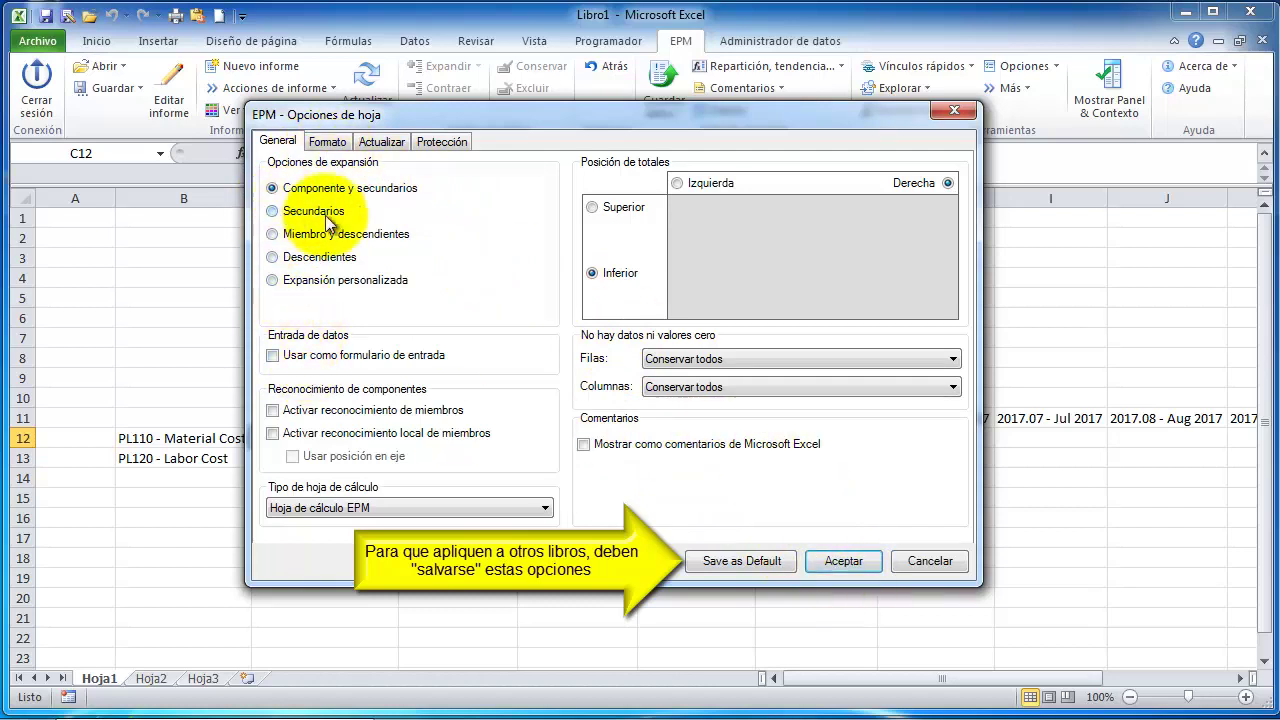
pyautogui.click(327, 143)
pyautogui.click(381, 143)
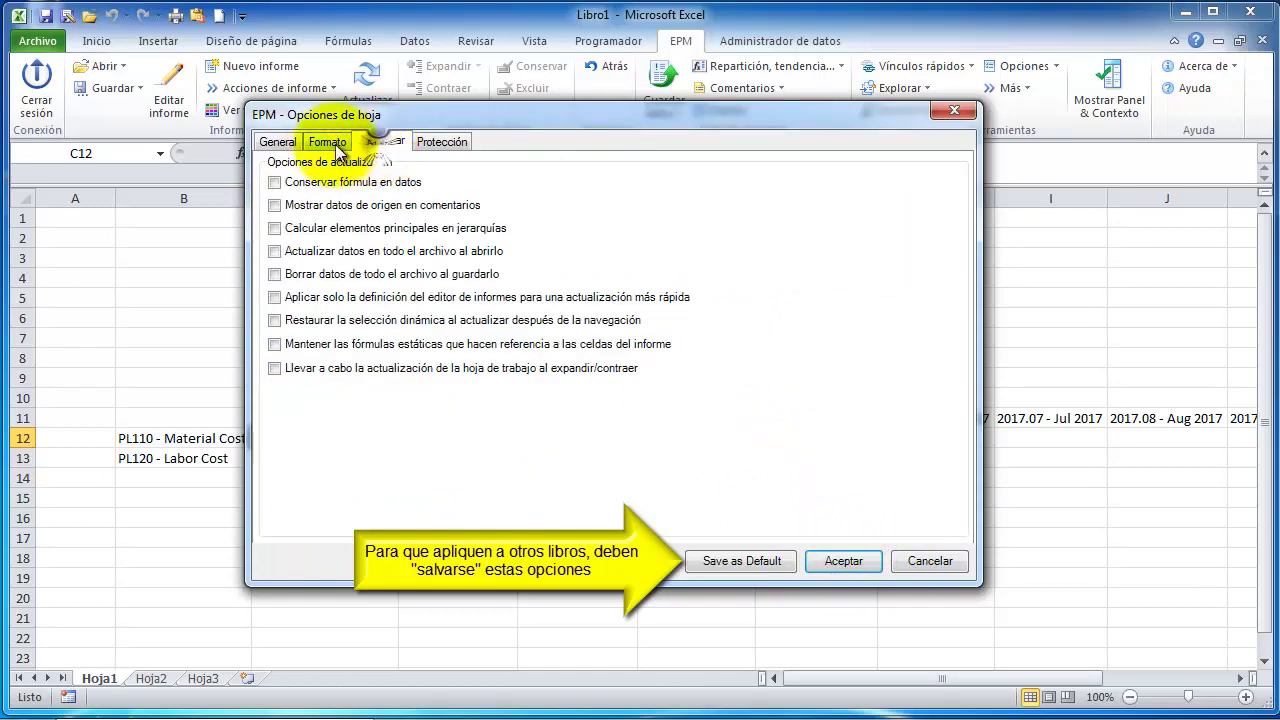
pyautogui.click(330, 145)
pyautogui.click(278, 141)
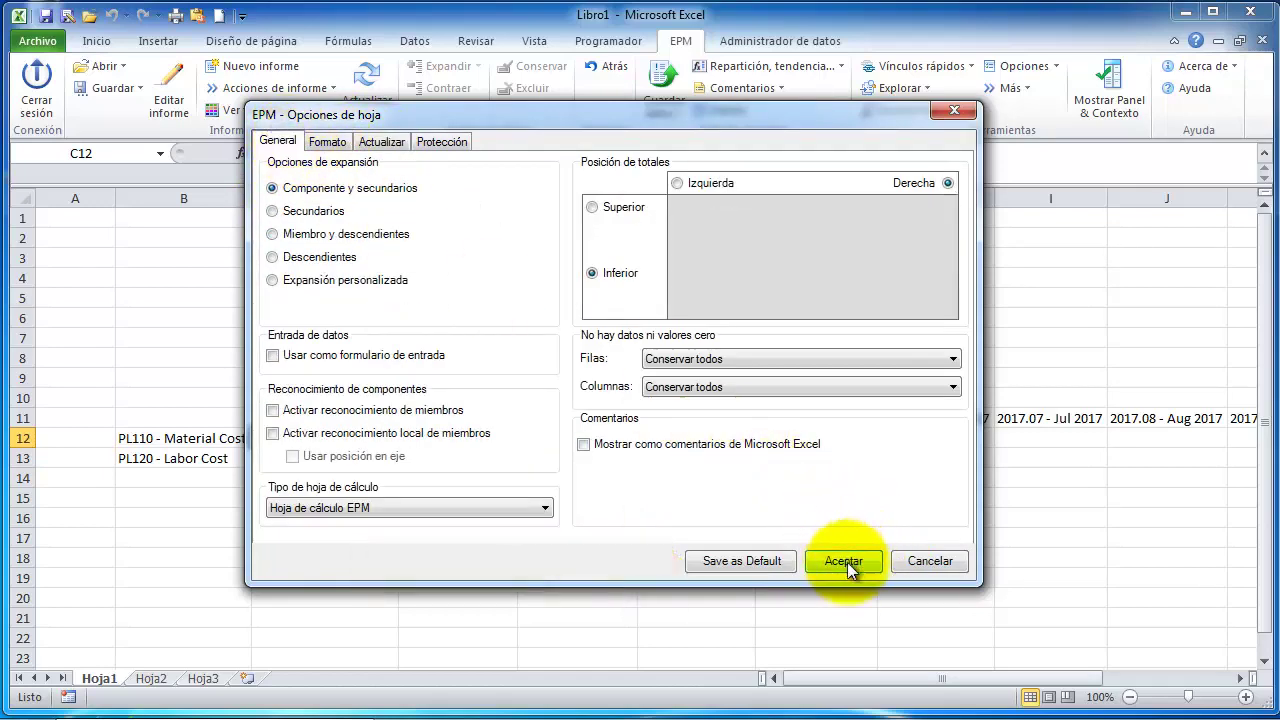
pyautogui.click(932, 562)
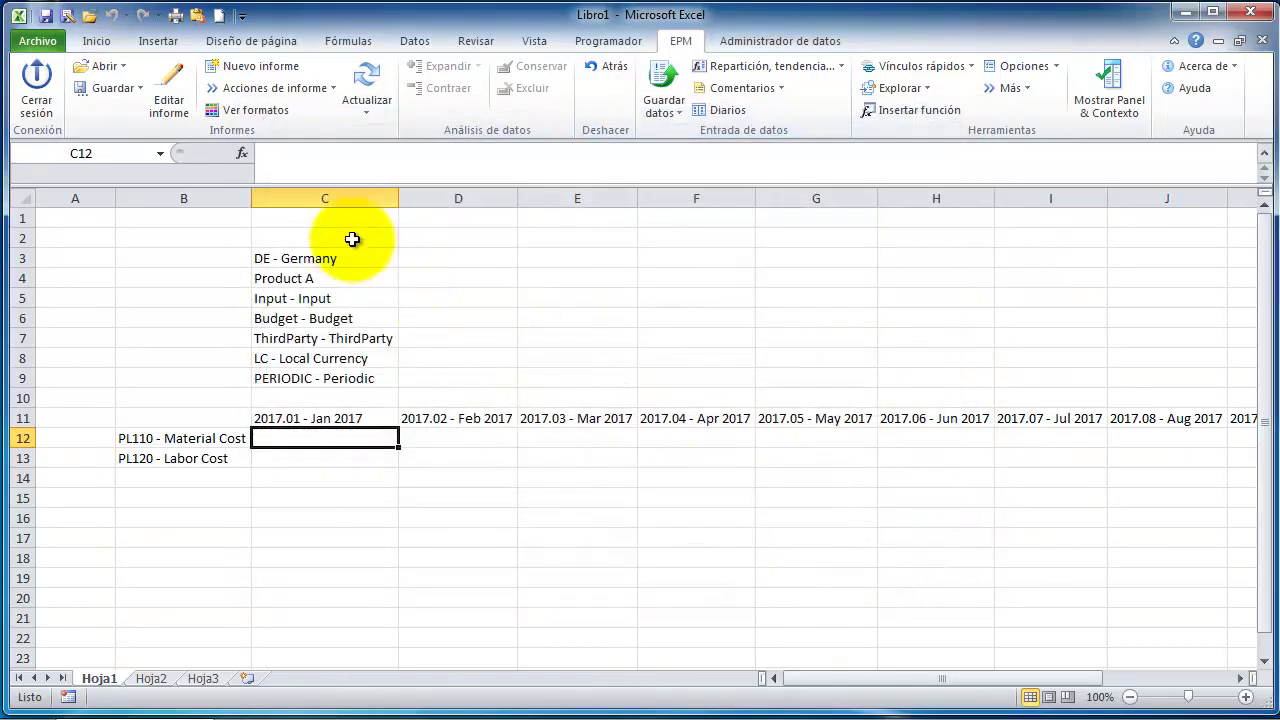
# - Insert a blank column before column A and check the page-axis cell references in the report editor
pyautogui.click(126, 216)
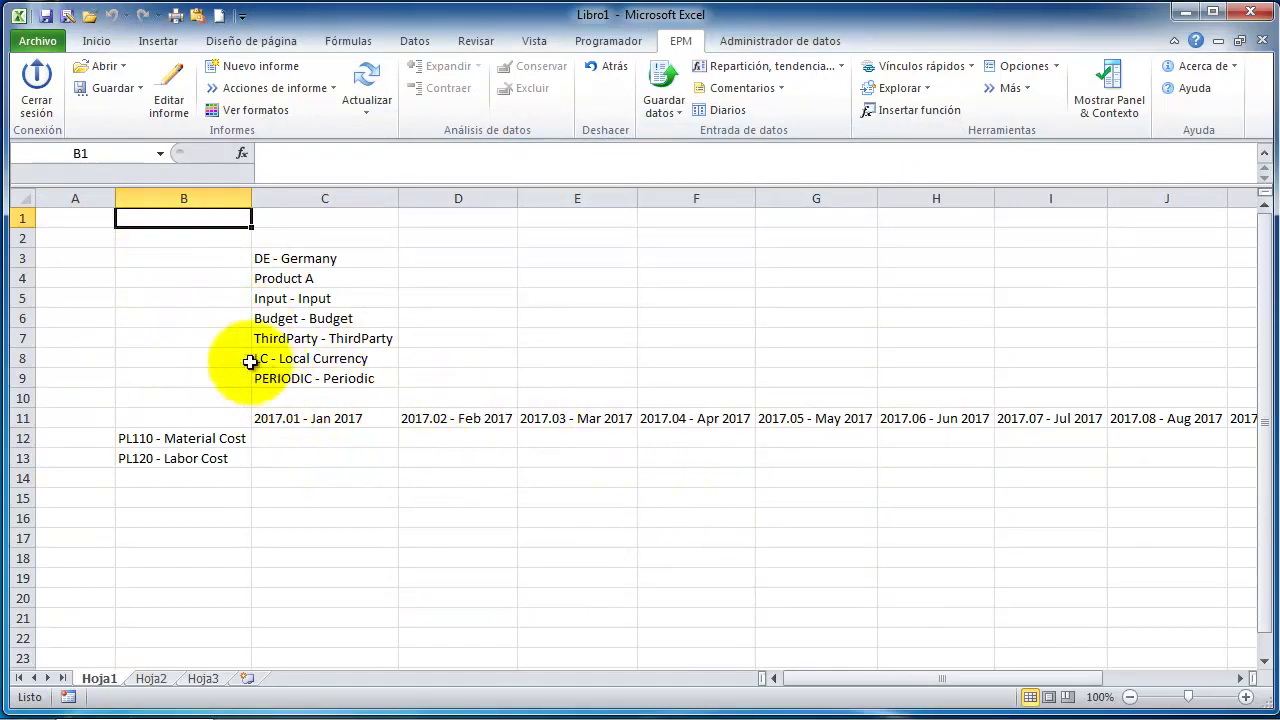
pyautogui.click(79, 194)
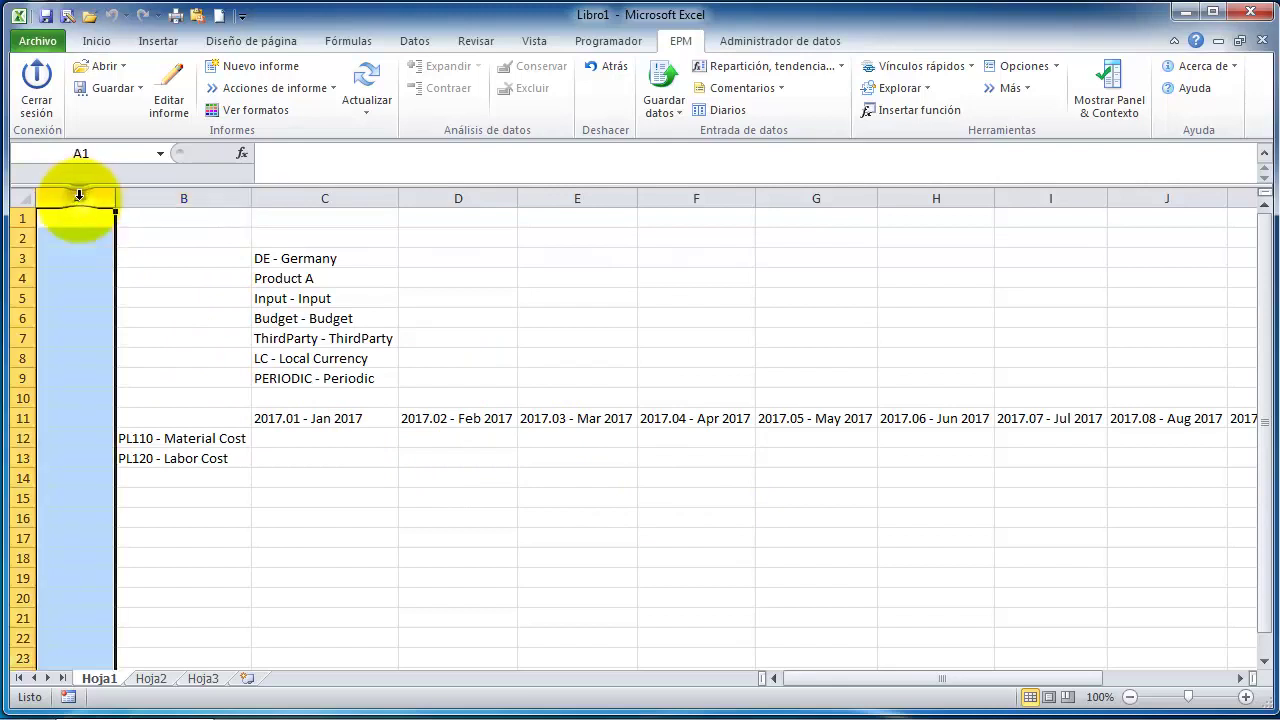
pyautogui.rightClick(76, 197)
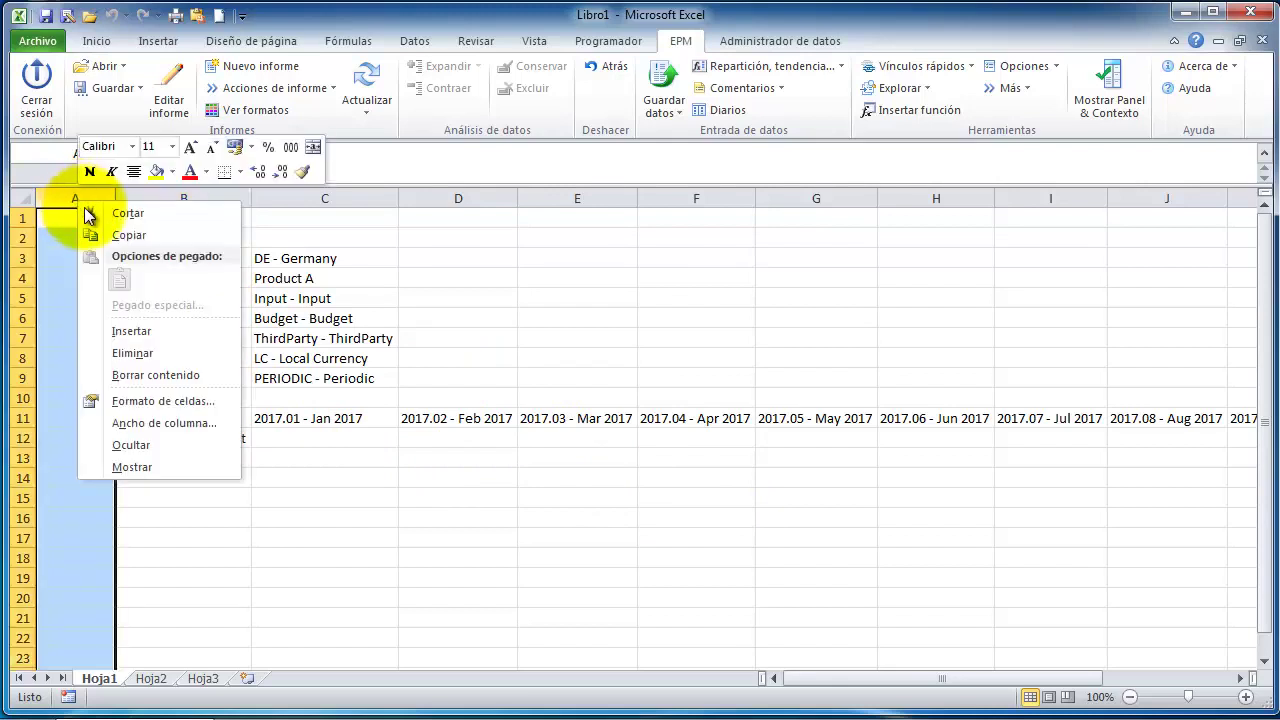
pyautogui.click(134, 330)
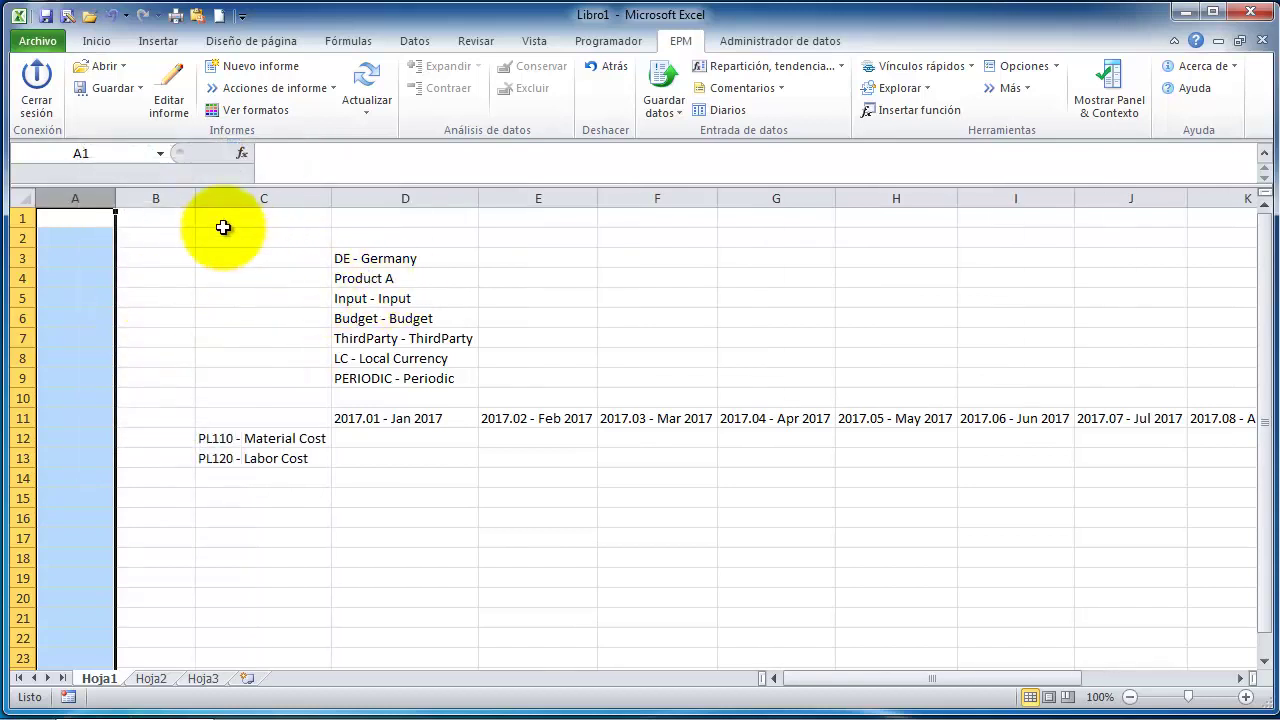
pyautogui.click(172, 108)
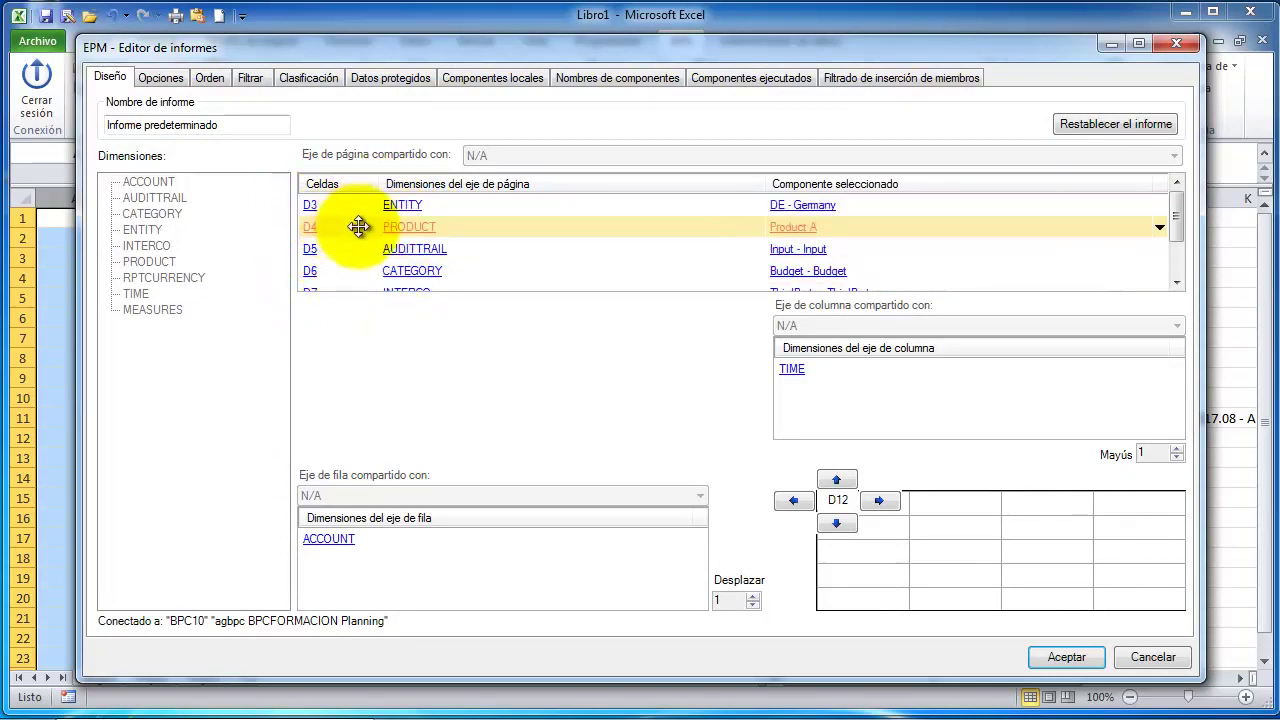
pyautogui.click(1152, 657)
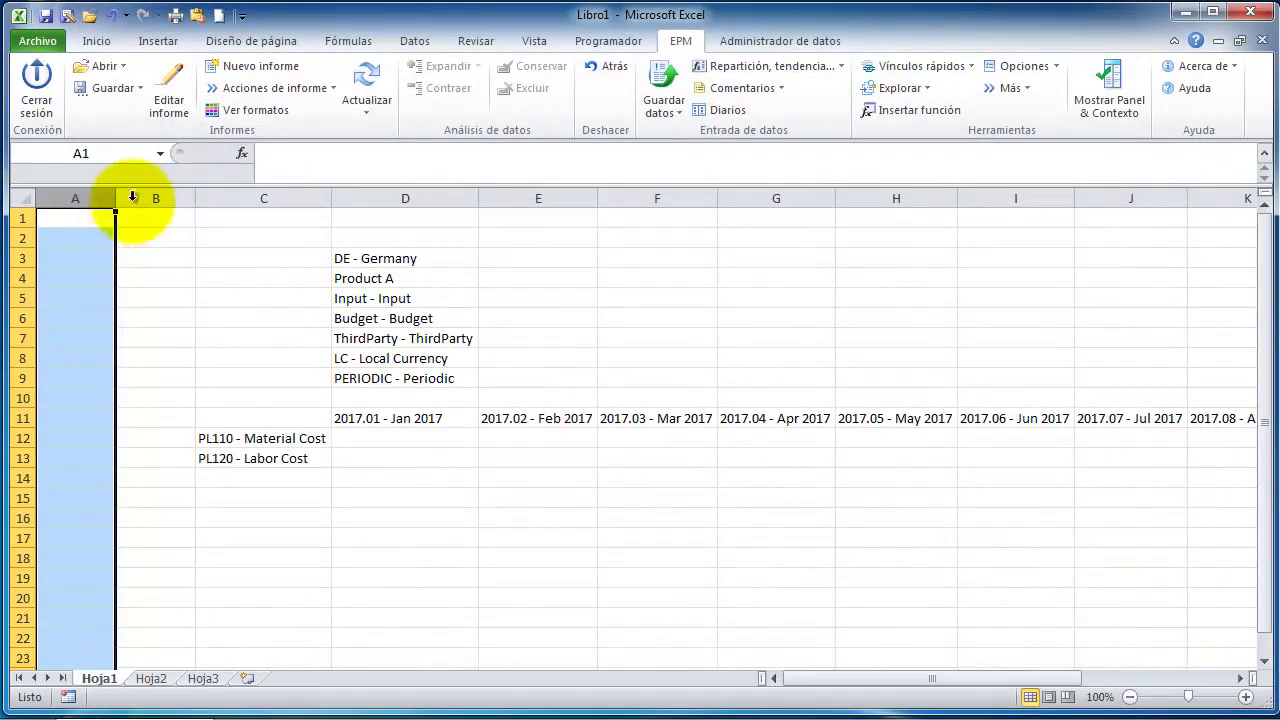
# - Insert another blank column before column A to shift the report further across the sheet
pyautogui.rightClick(73, 195)
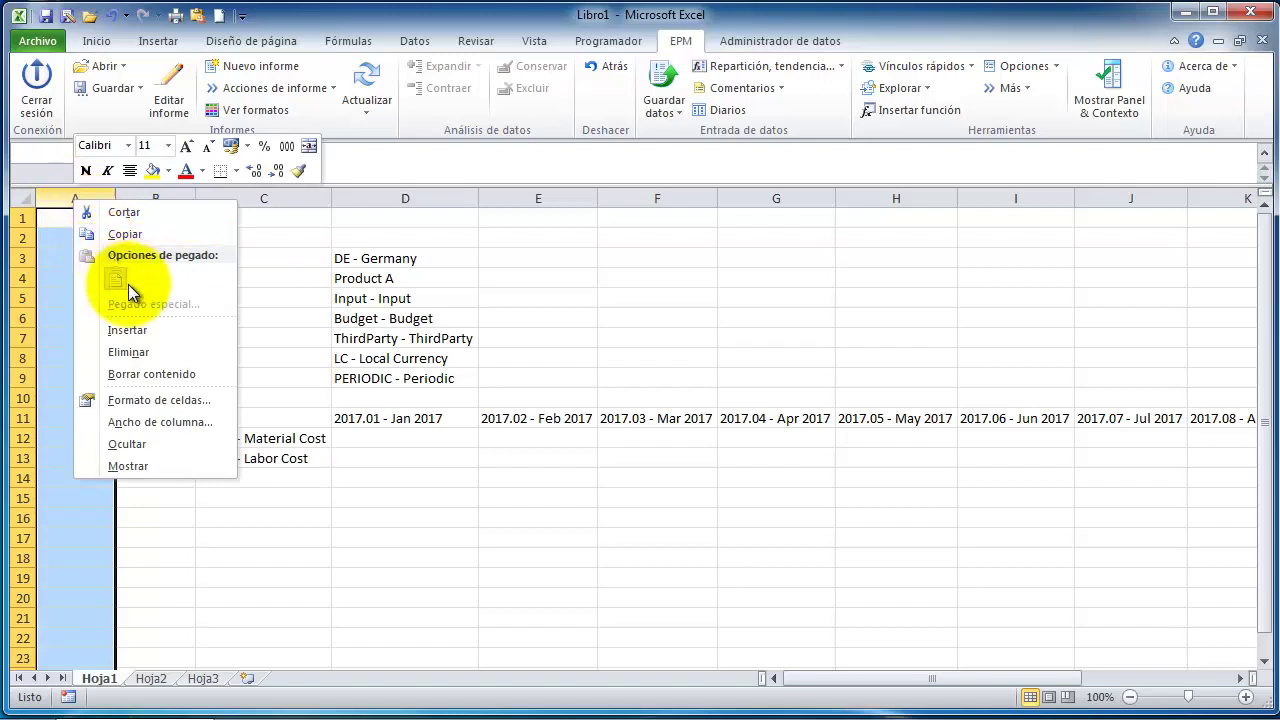
pyautogui.click(128, 330)
pyautogui.click(228, 314)
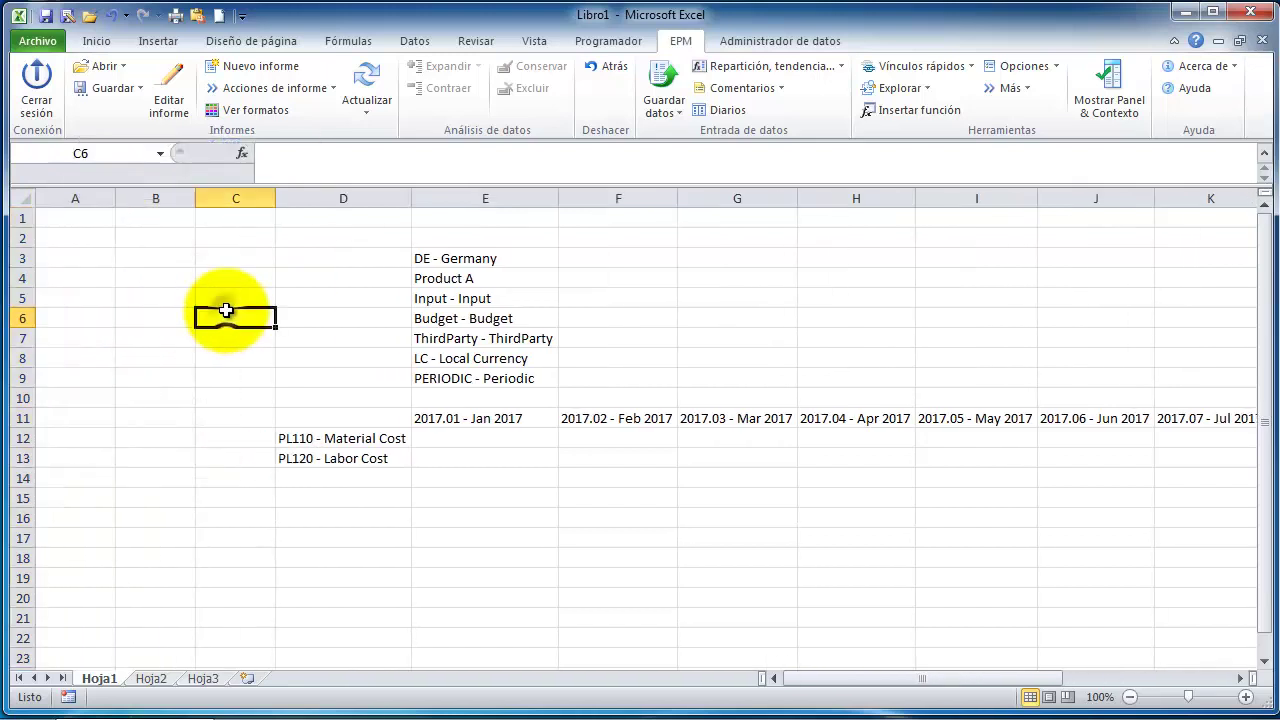
pyautogui.click(78, 319)
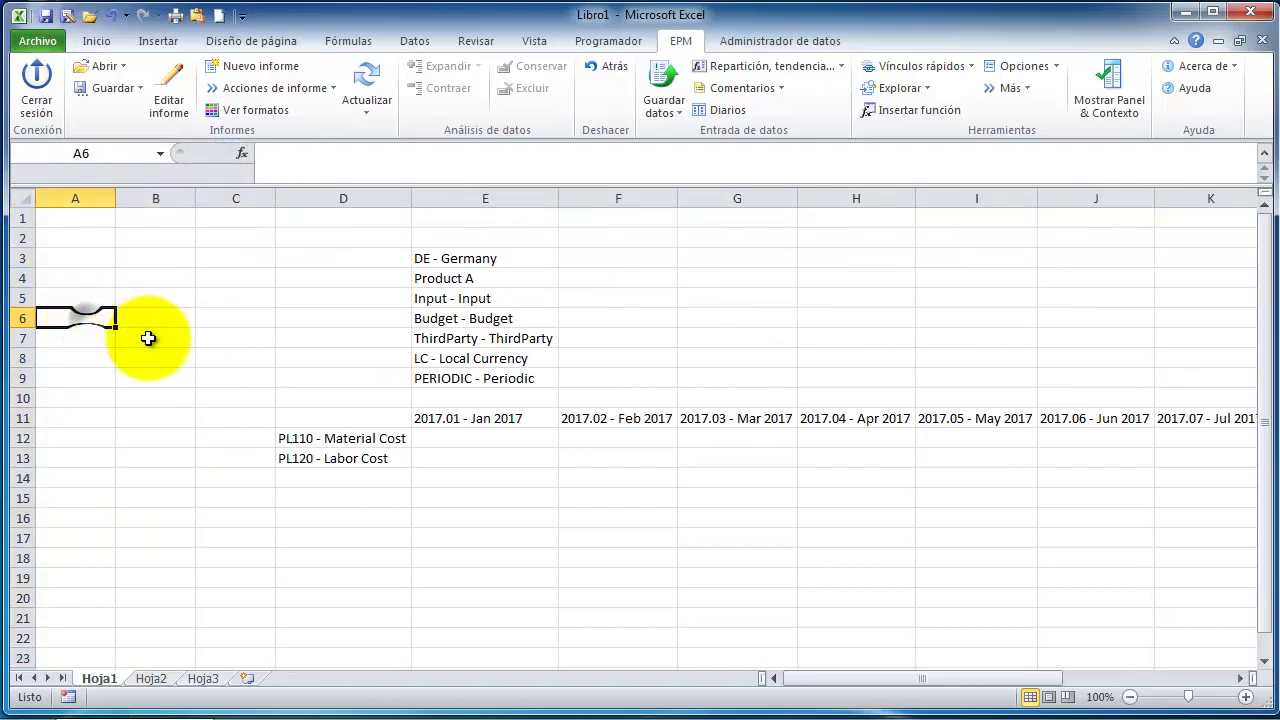
pyautogui.click(160, 338)
pyautogui.click(245, 416)
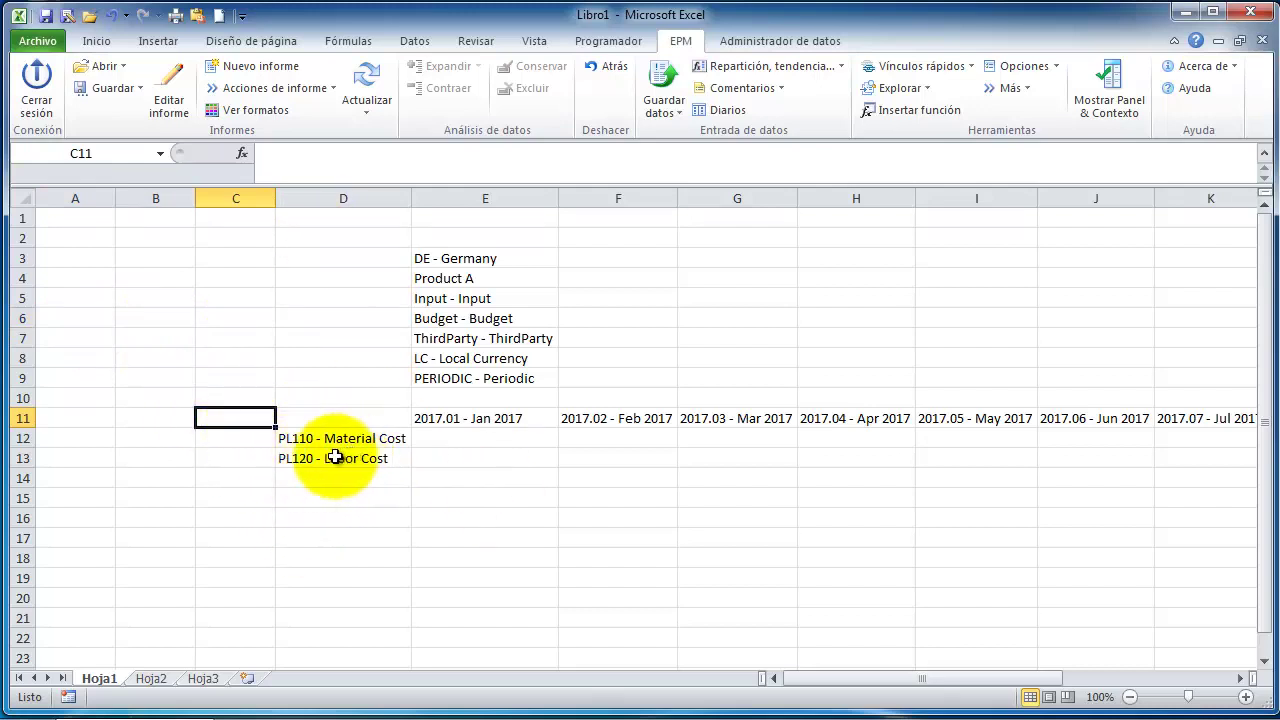
pyautogui.click(90, 232)
pyautogui.click(224, 255)
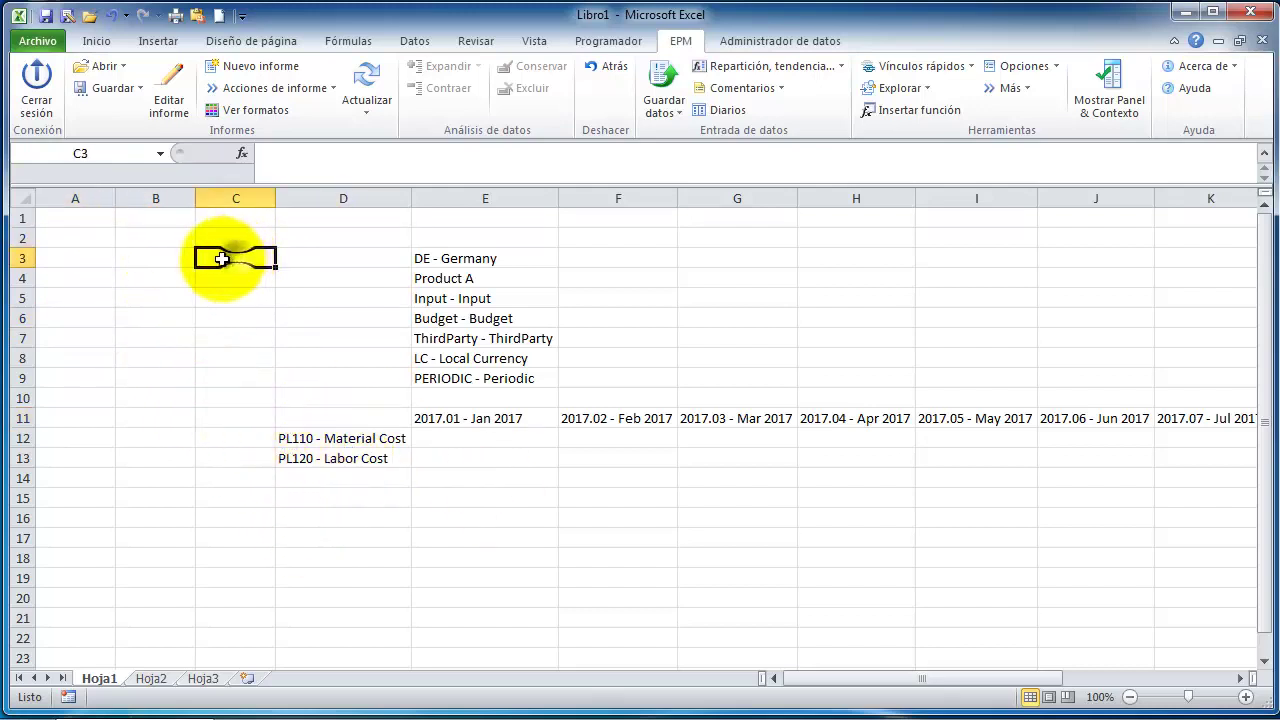
pyautogui.click(135, 255)
pyautogui.click(61, 251)
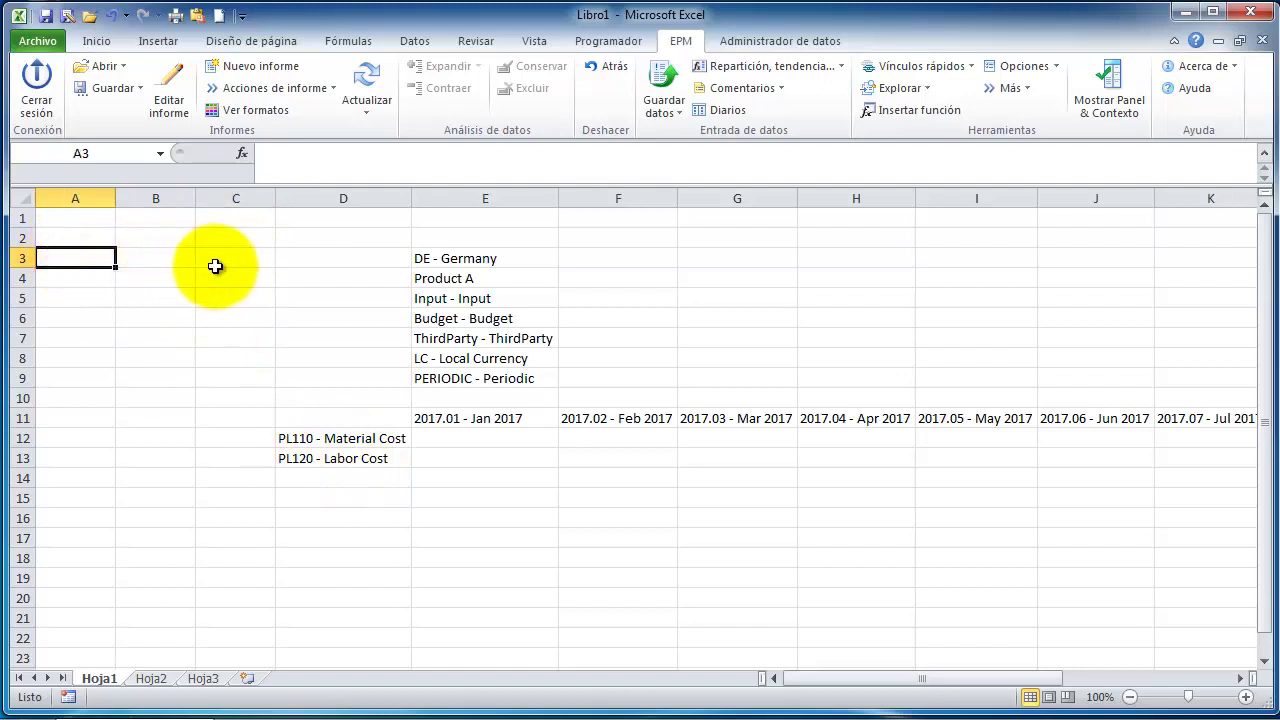
# - Move the five page-axis members from Input to PERIODIC out of E5:E9 into B3:B7
pyautogui.click(439, 299)
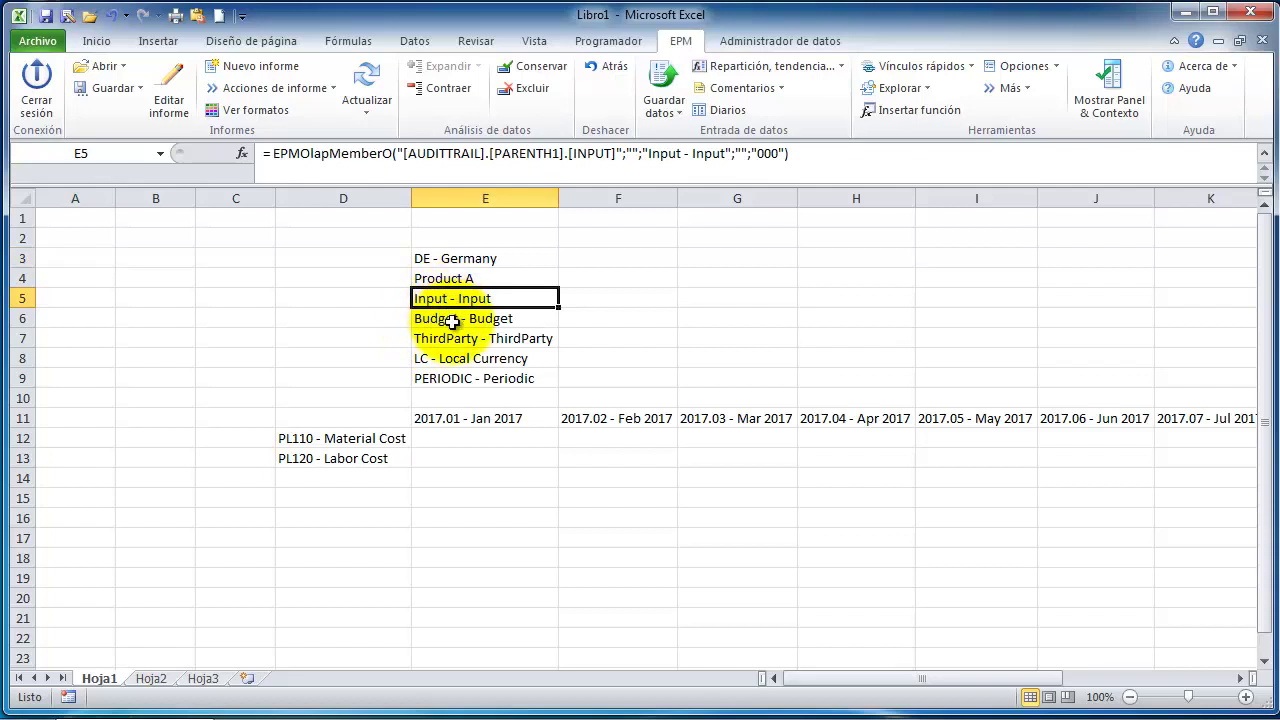
pyautogui.keyDown('shift'); pyautogui.click(471, 376); pyautogui.keyUp('shift')
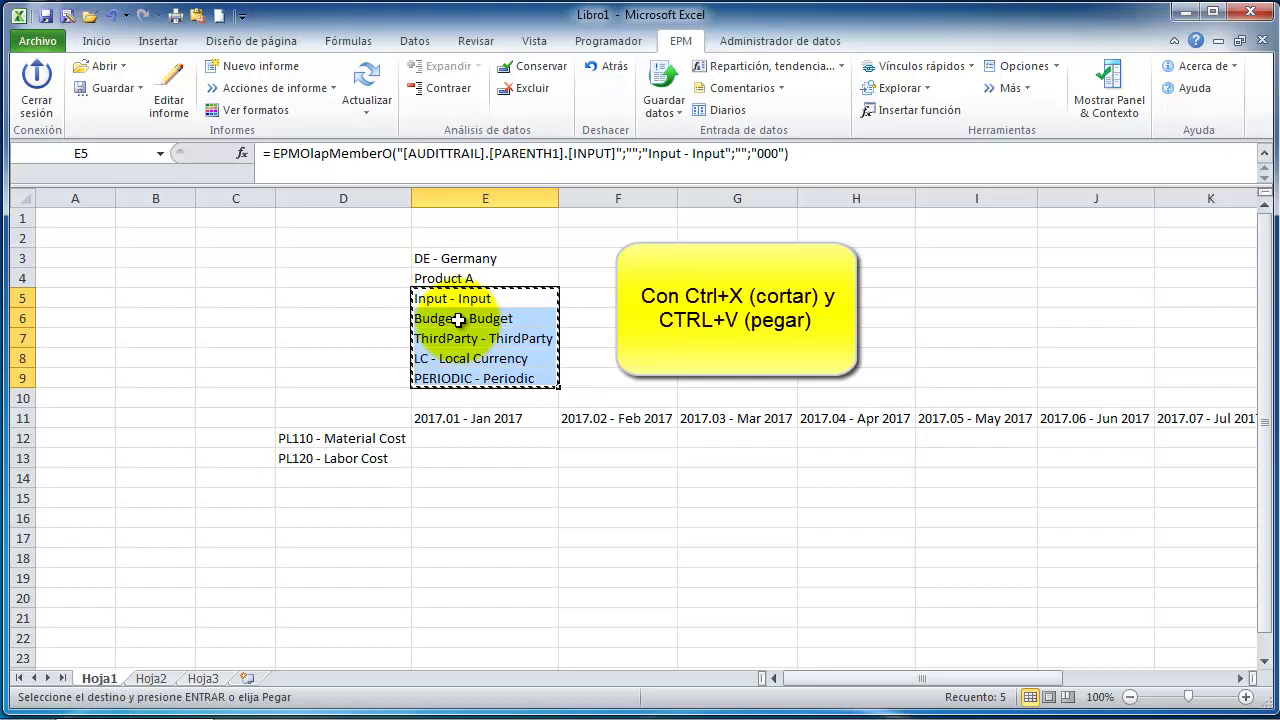
pyautogui.press('Left')
pyautogui.press('Left')
pyautogui.press('Left')
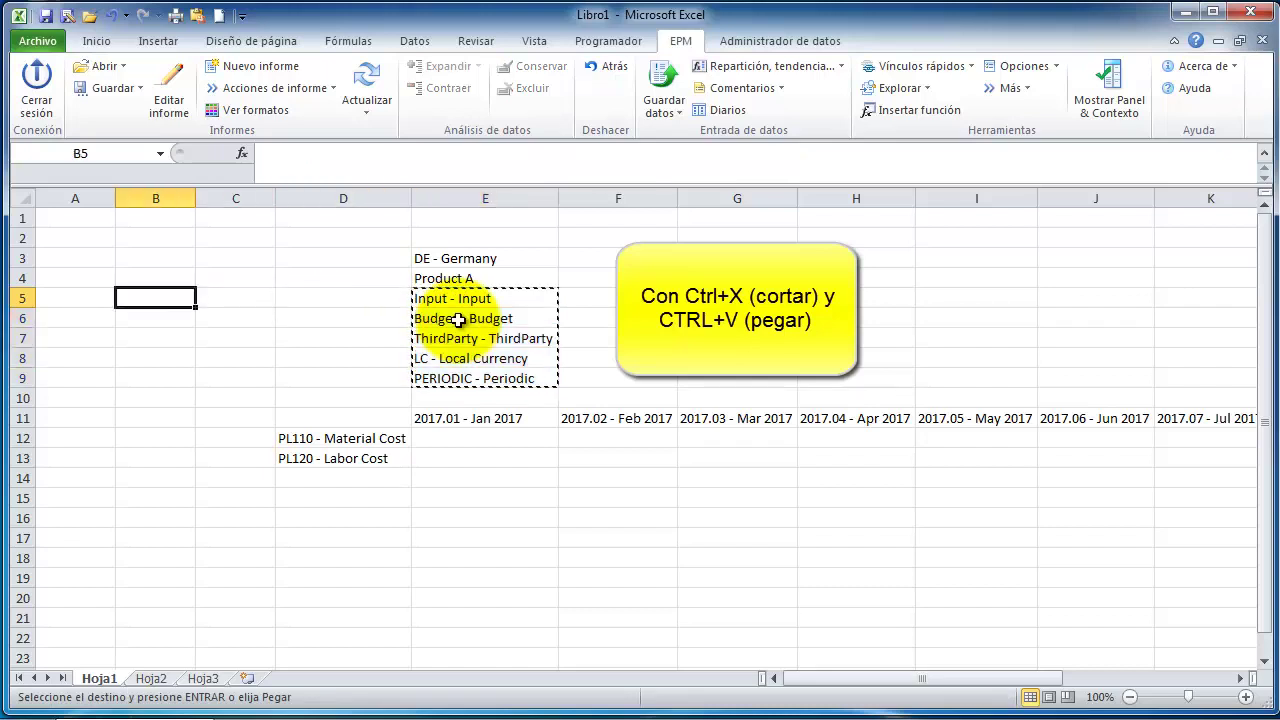
pyautogui.press('Up')
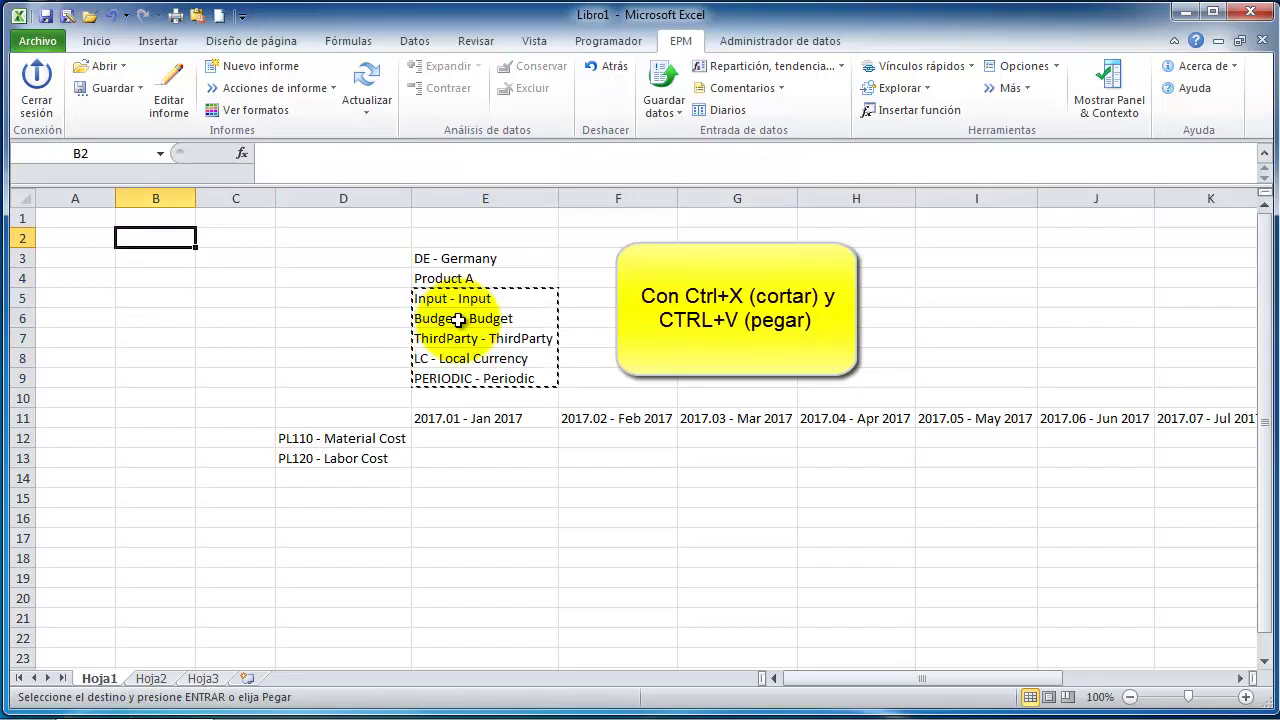
pyautogui.press('Down')
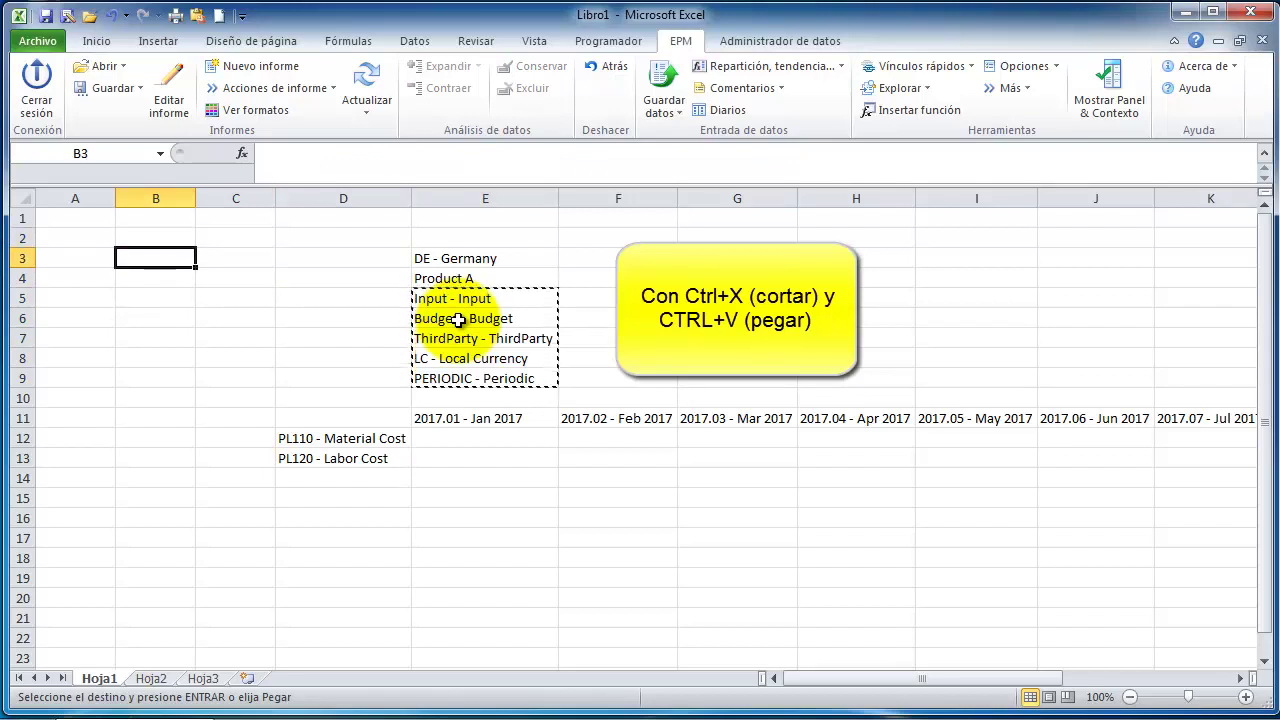
pyautogui.hotkey('ctrl', 'v')
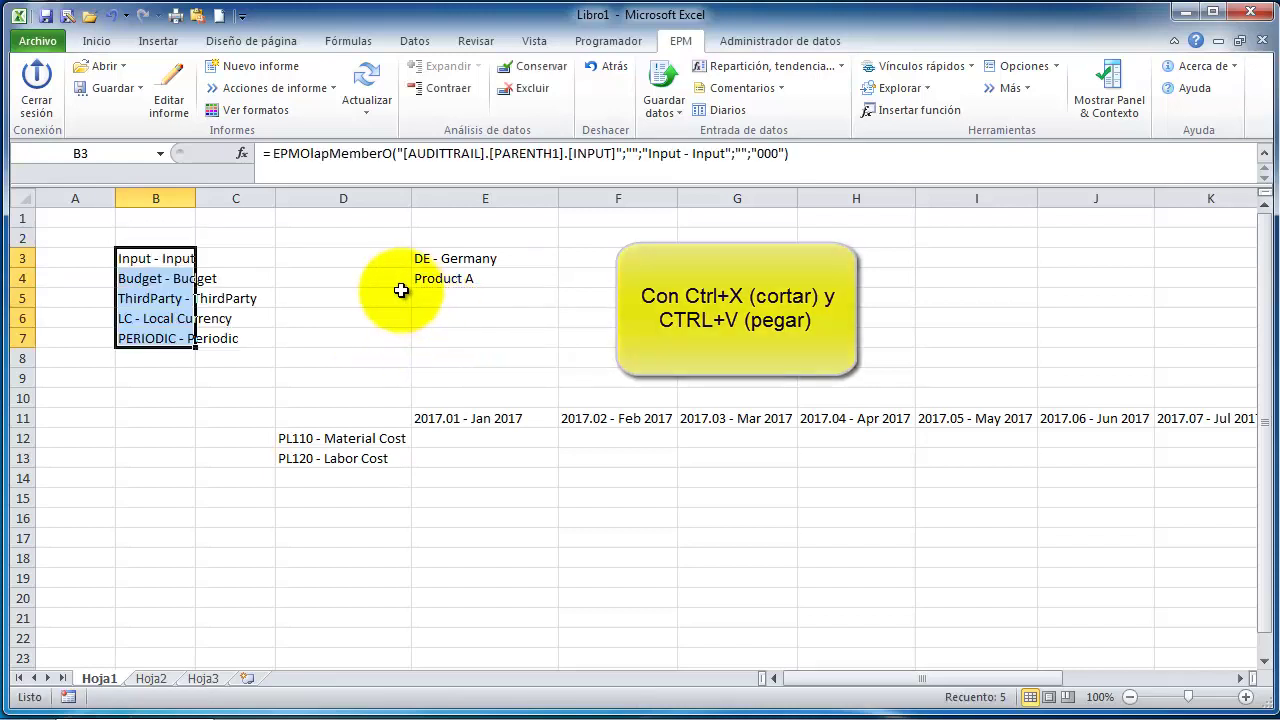
pyautogui.click(430, 298)
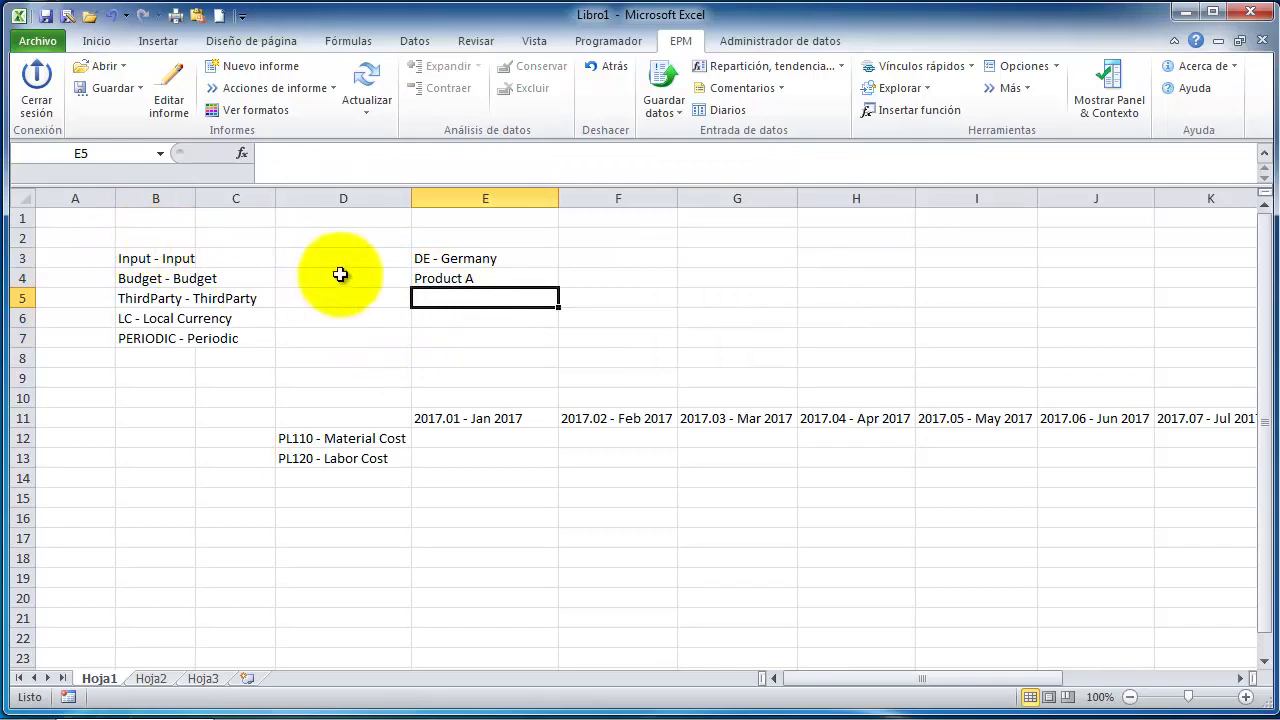
# - Check the cell references of all page-axis dimensions in the report editor and close it without changes
pyautogui.click(167, 108)
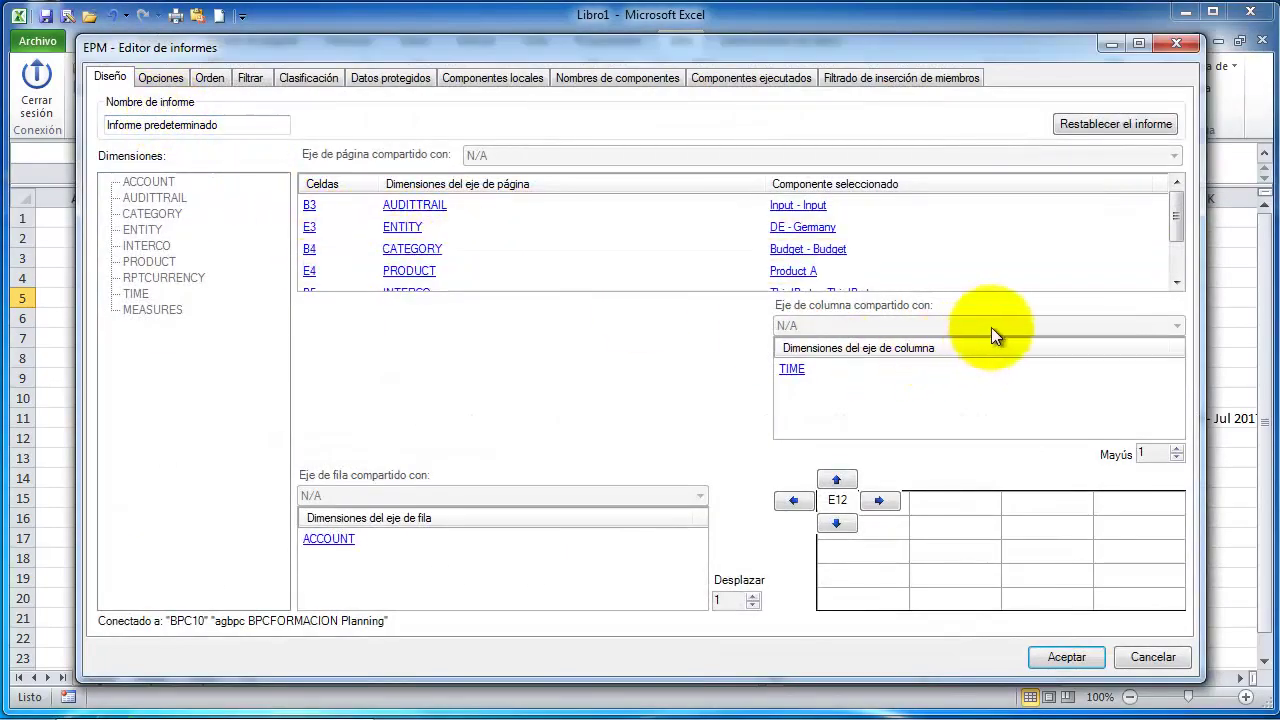
pyautogui.click(1176, 283)
pyautogui.click(1176, 283)
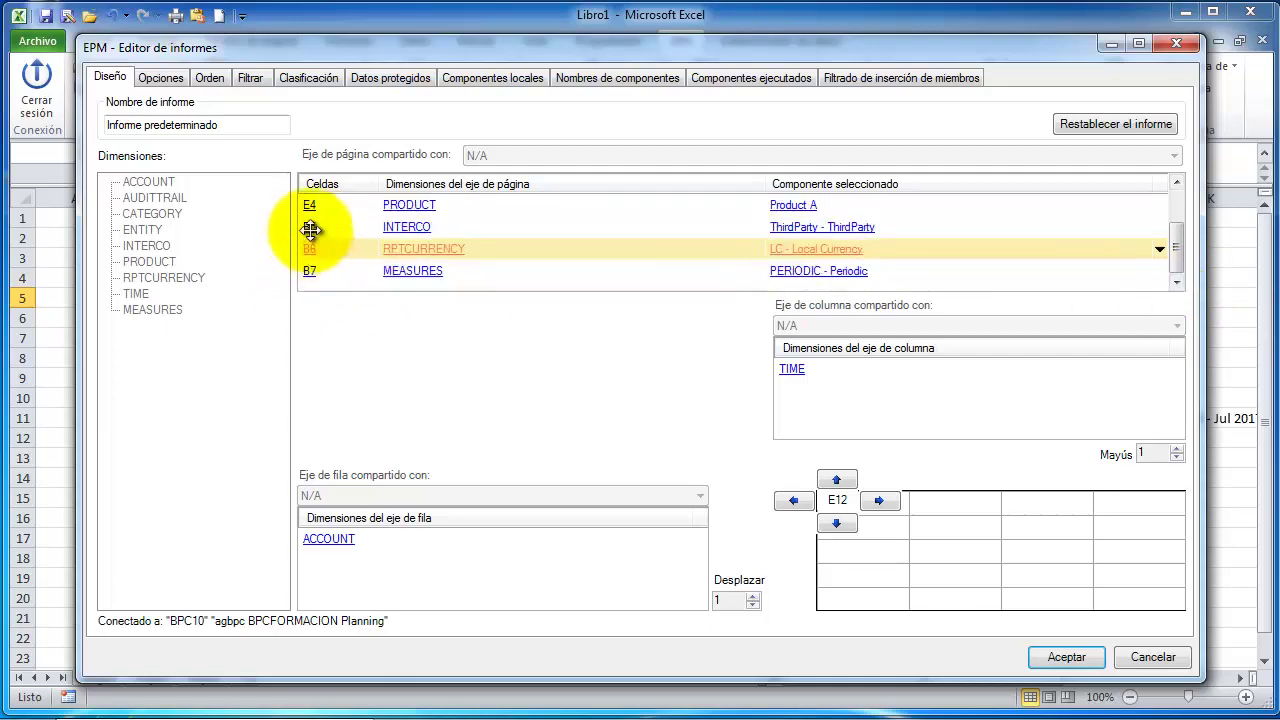
pyautogui.click(1145, 655)
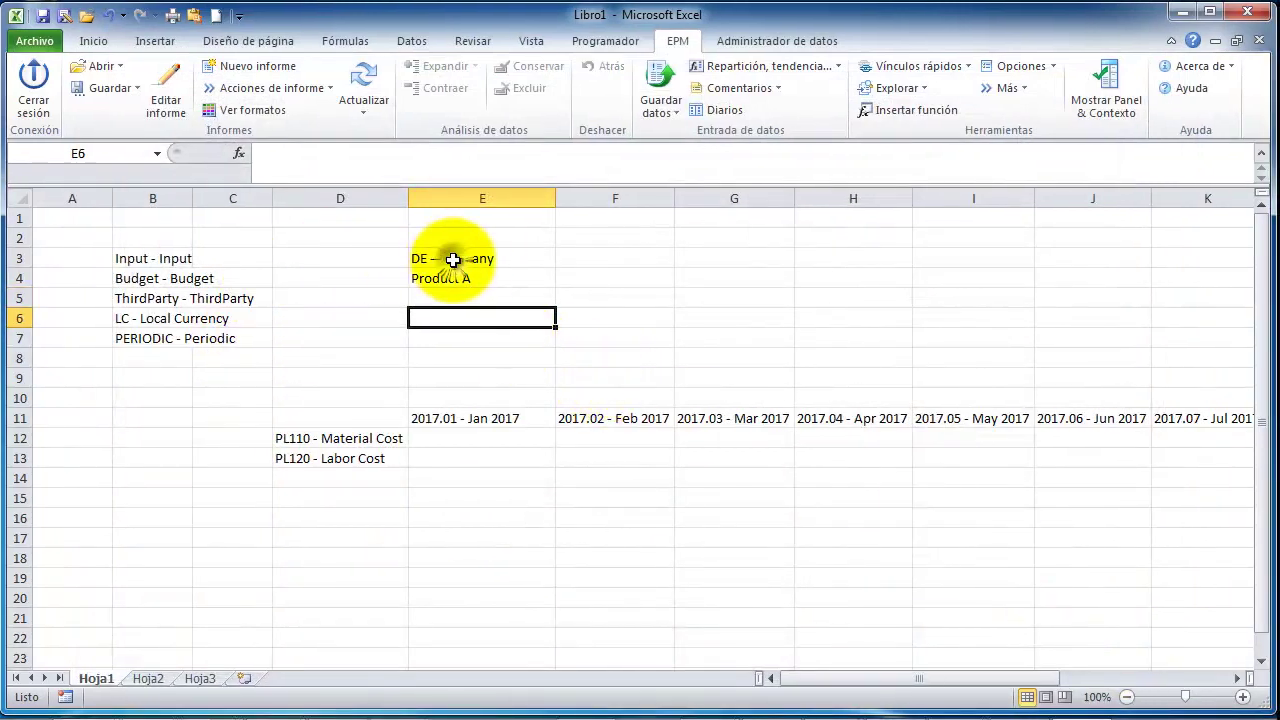
# - Move the DE - Germany and Product A page-axis members from E3:E4 to E6:E7
pyautogui.click(448, 259)
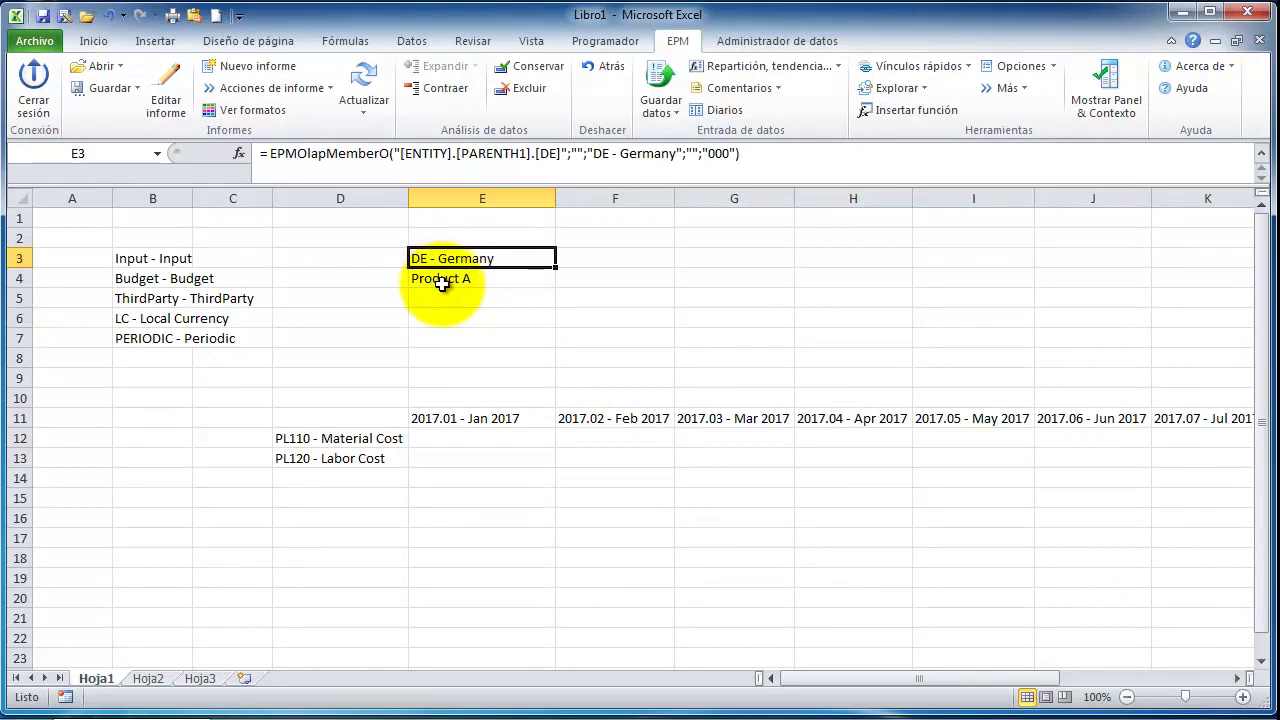
pyautogui.moveTo(443, 283); pyautogui.dragTo(445, 283)
pyautogui.hotkey('ctrl', 'c')
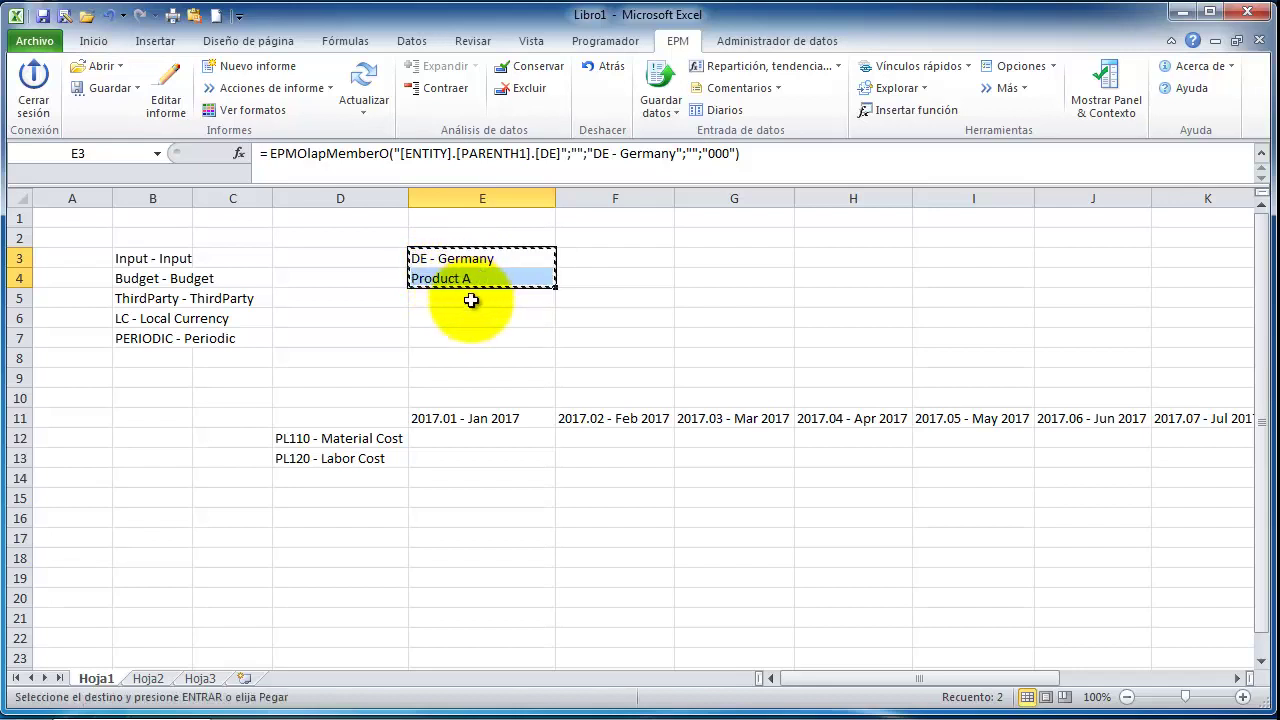
pyautogui.click(458, 319)
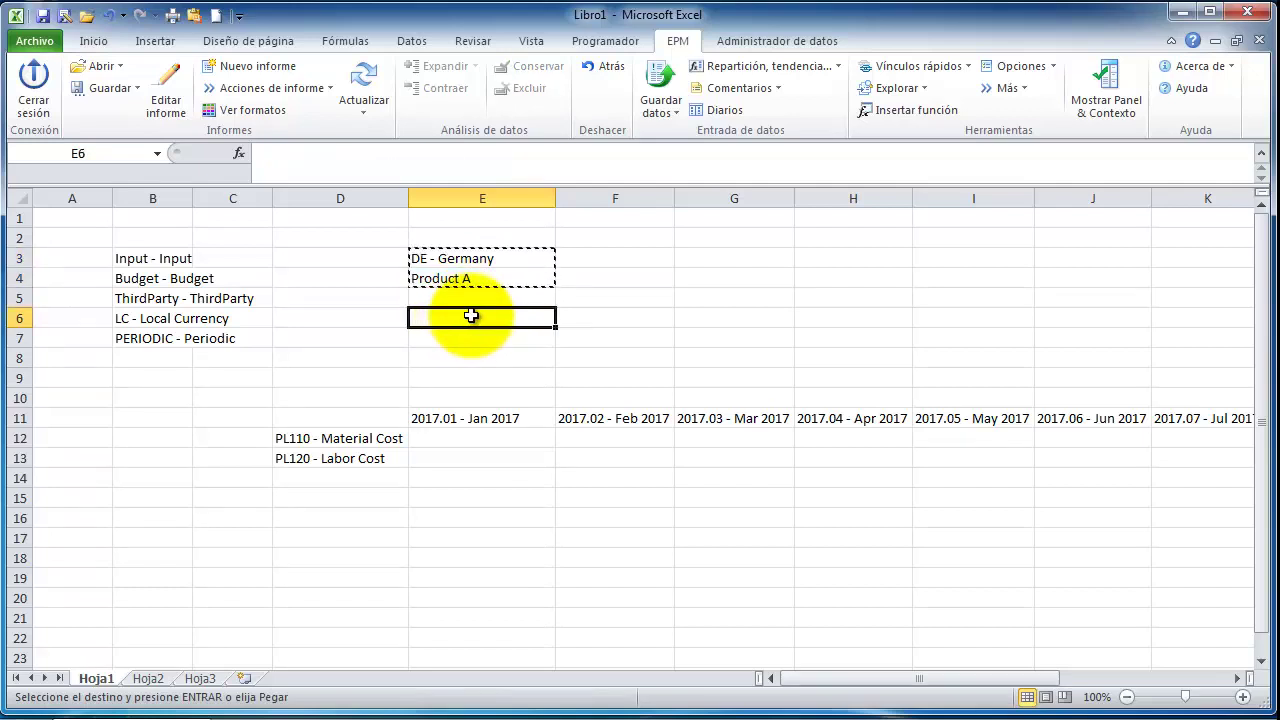
pyautogui.hotkey('ctrl', 'v')
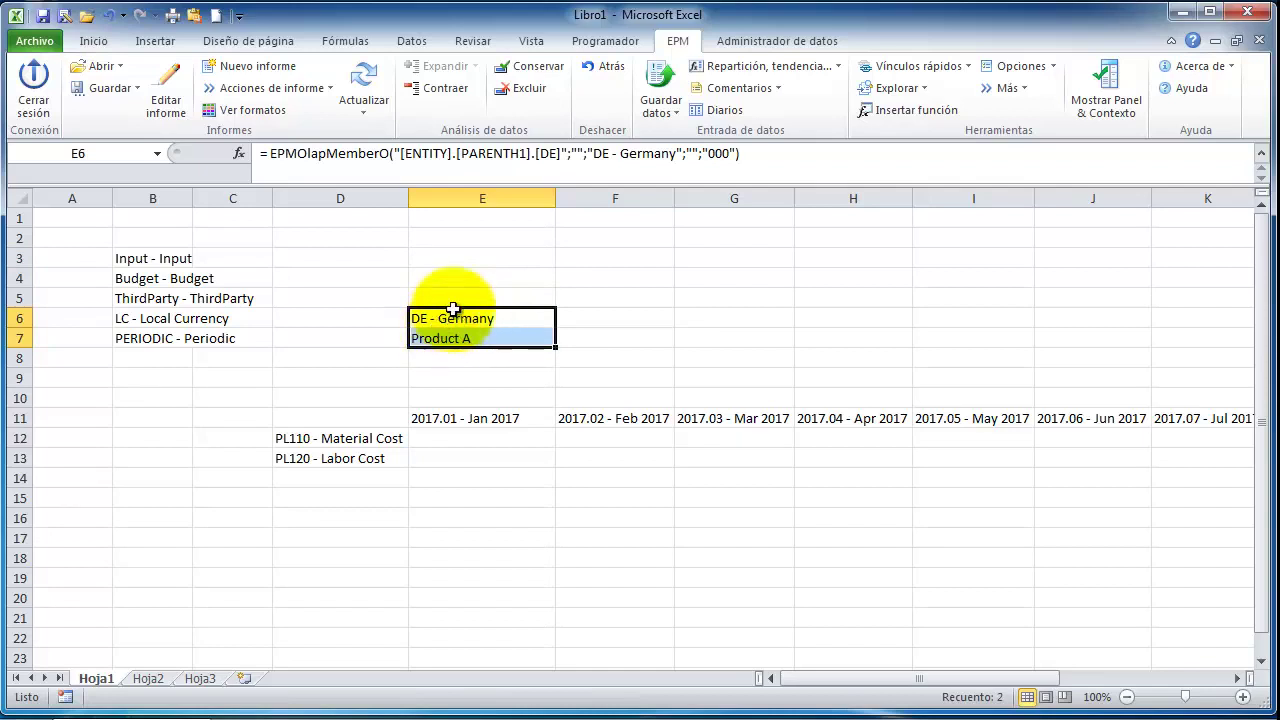
pyautogui.click(449, 295)
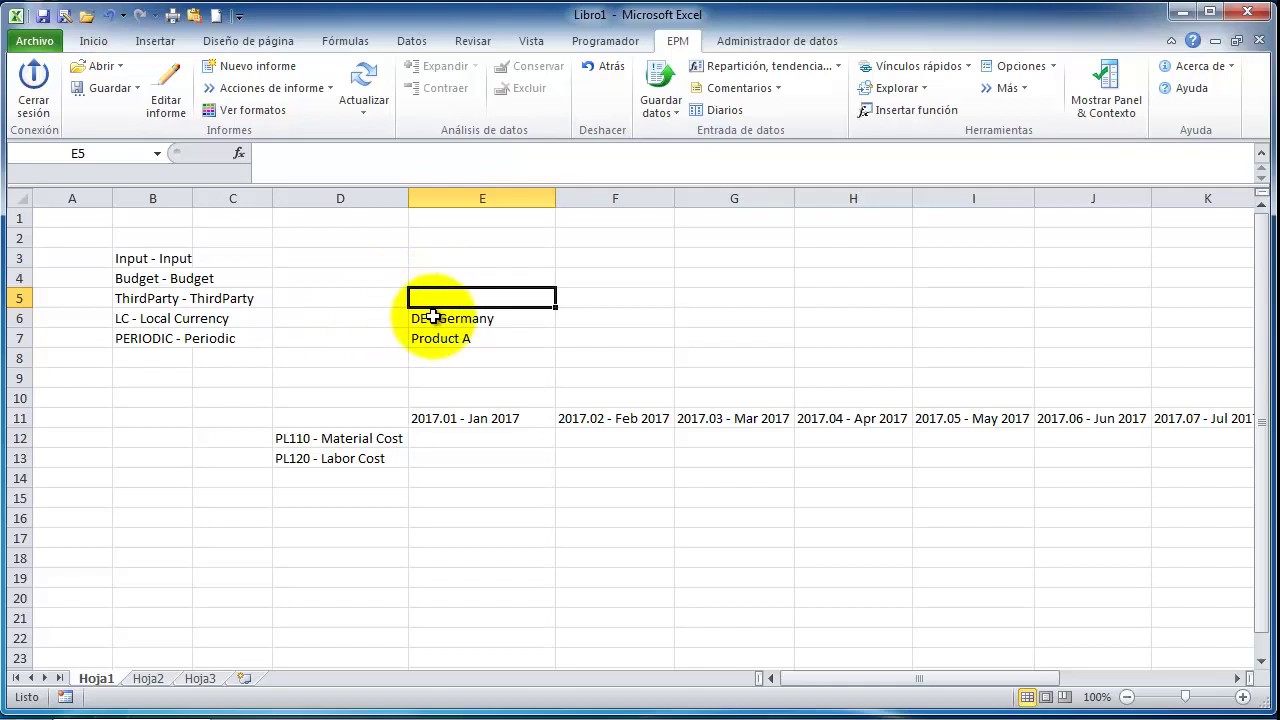
# - Display the EPM pane and context bar and toggle the highlighting of the report's axis areas on the sheet
pyautogui.click(1107, 114)
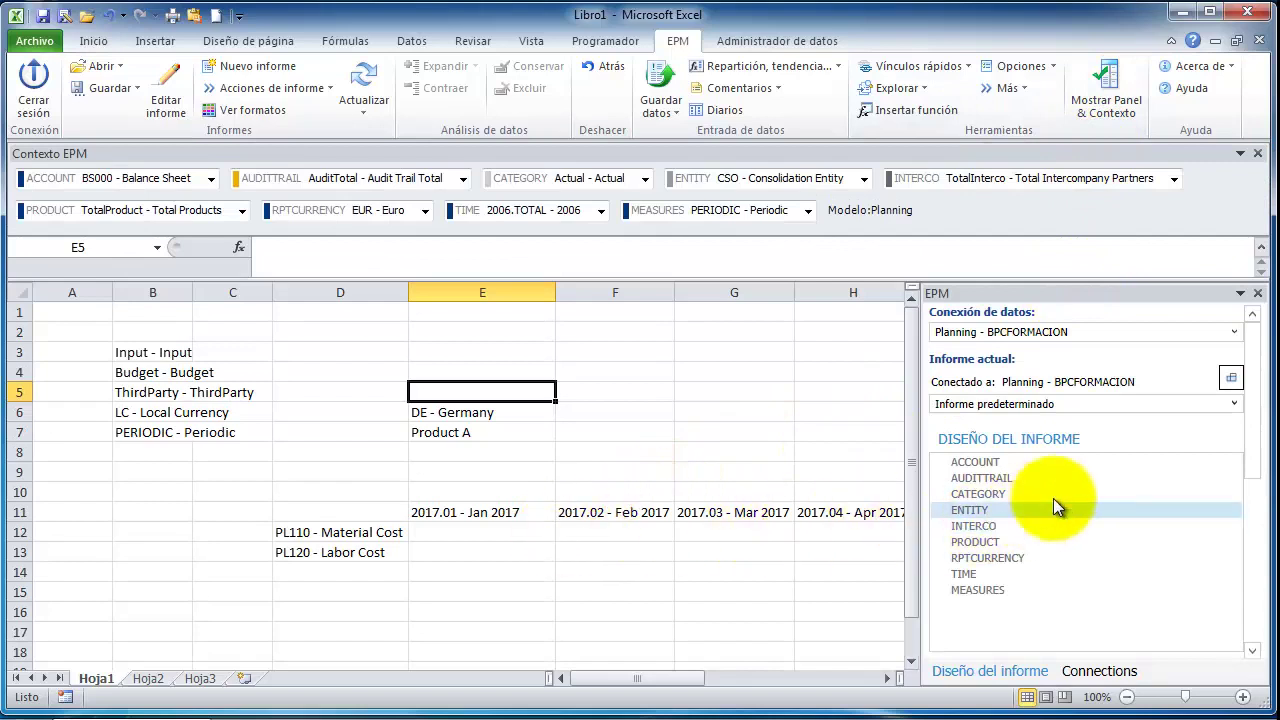
pyautogui.click(1231, 378)
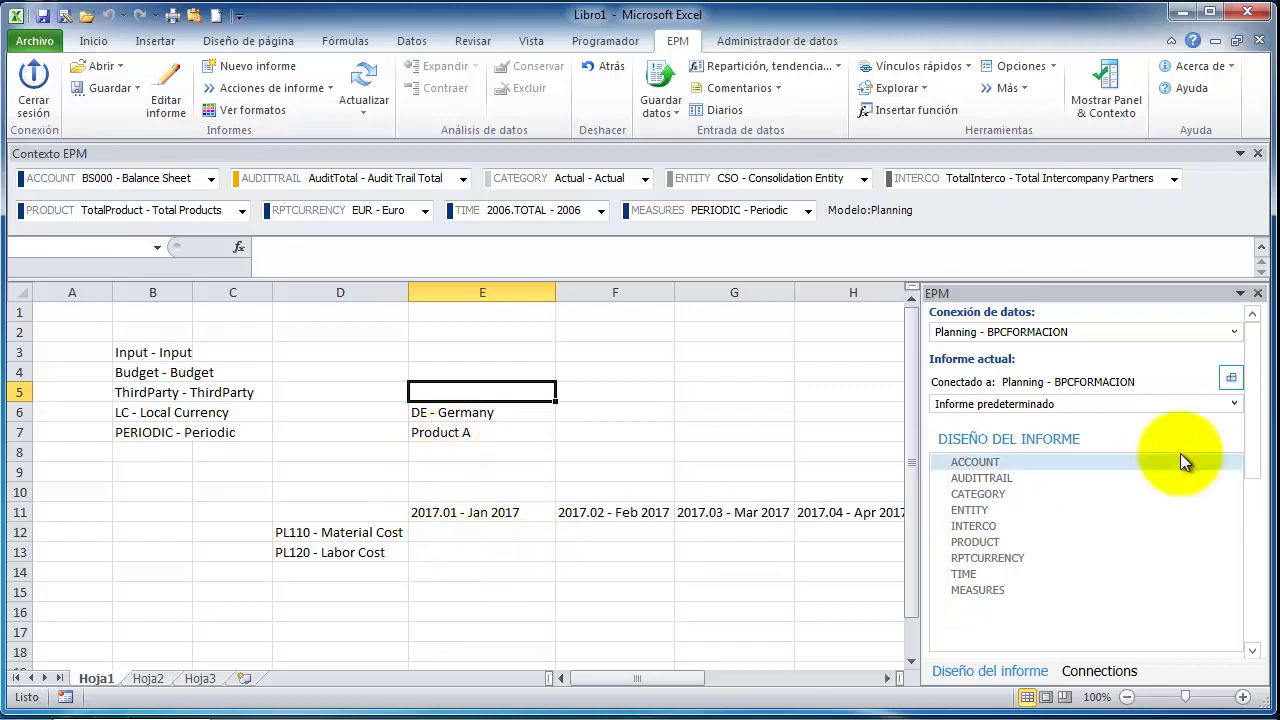
pyautogui.click(1231, 377)
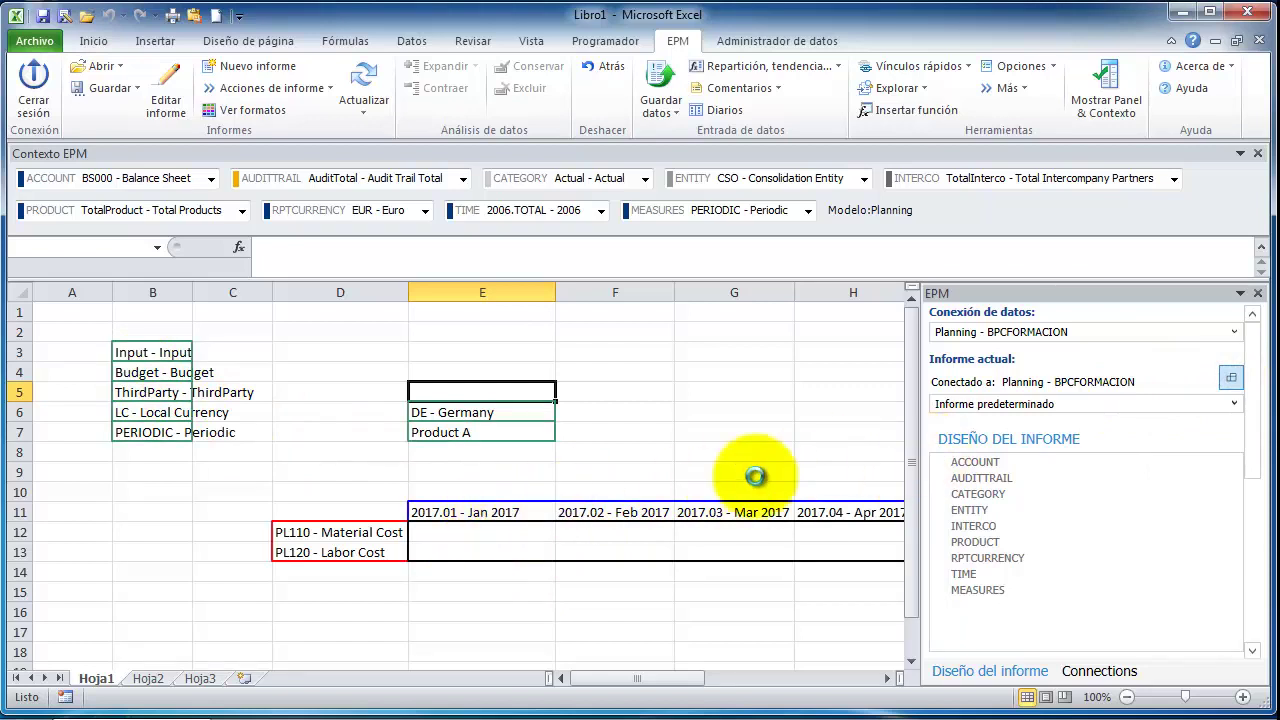
# - Examine the member formulas behind the page-, row- and column-axis cells of the report
pyautogui.click(475, 428)
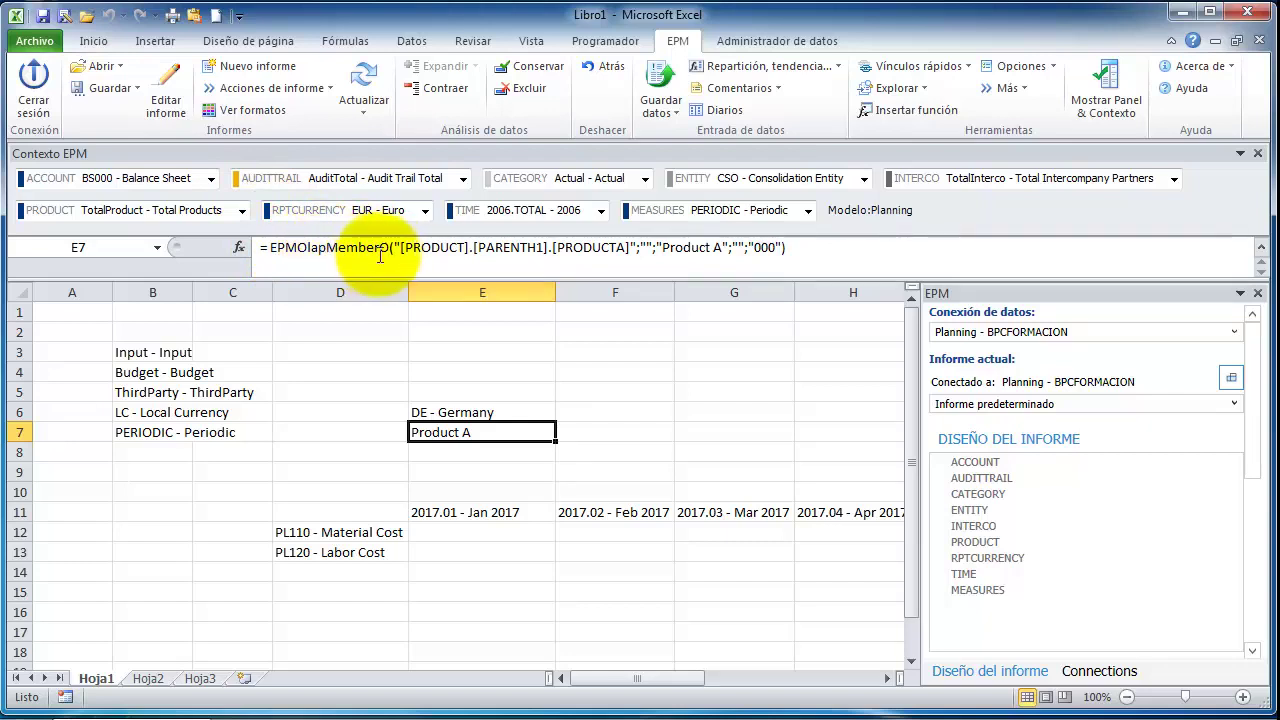
pyautogui.click(456, 412)
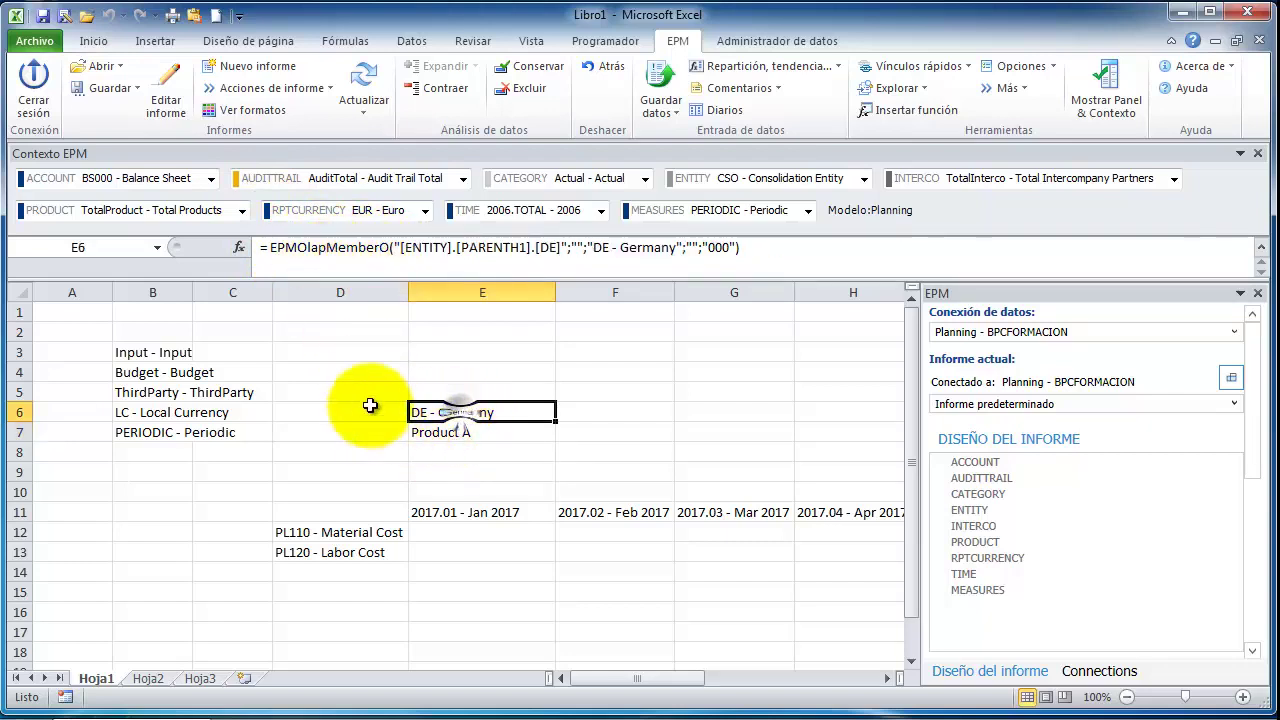
pyautogui.click(332, 552)
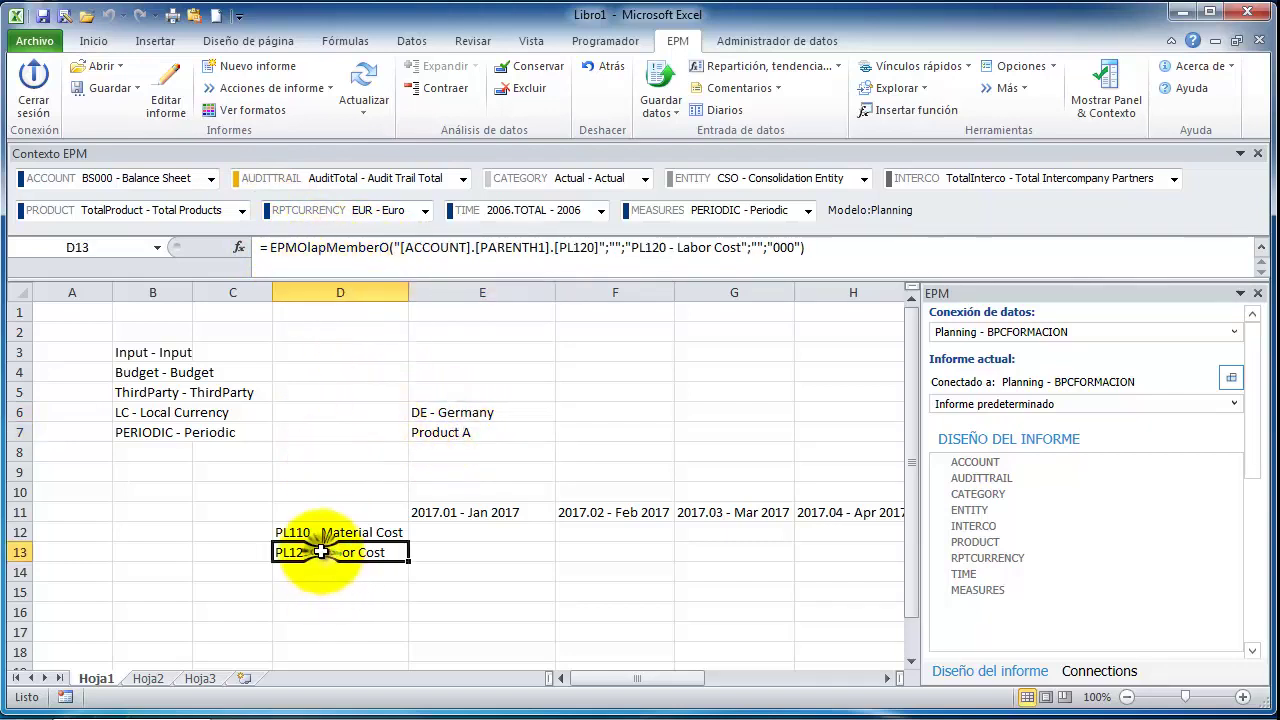
pyautogui.click(321, 530)
pyautogui.click(492, 512)
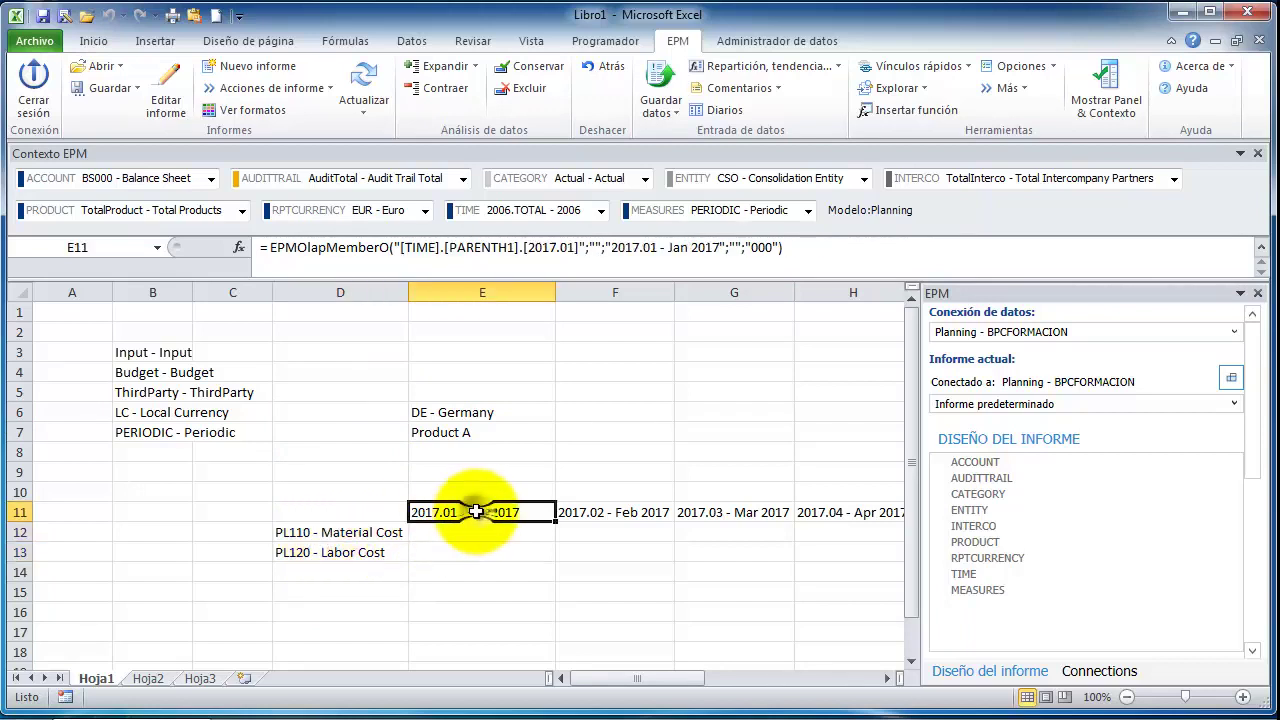
pyautogui.click(575, 512)
pyautogui.click(175, 430)
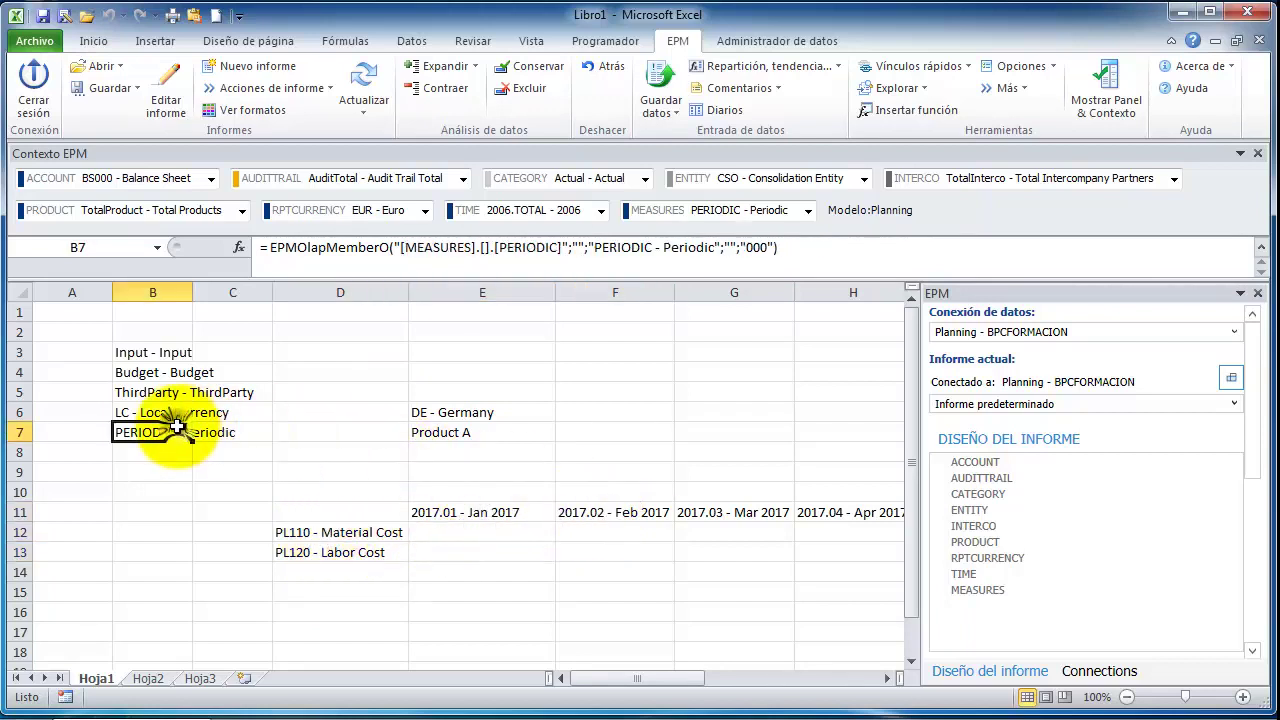
pyautogui.click(161, 398)
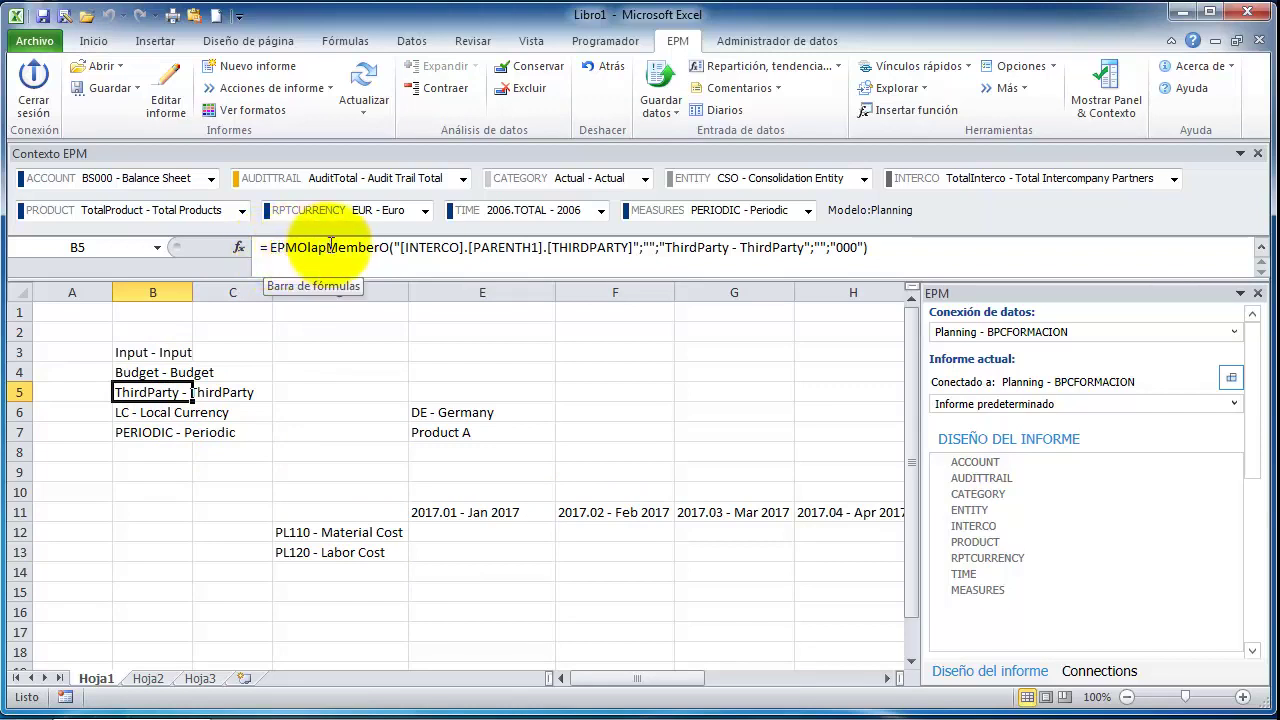
pyautogui.click(157, 372)
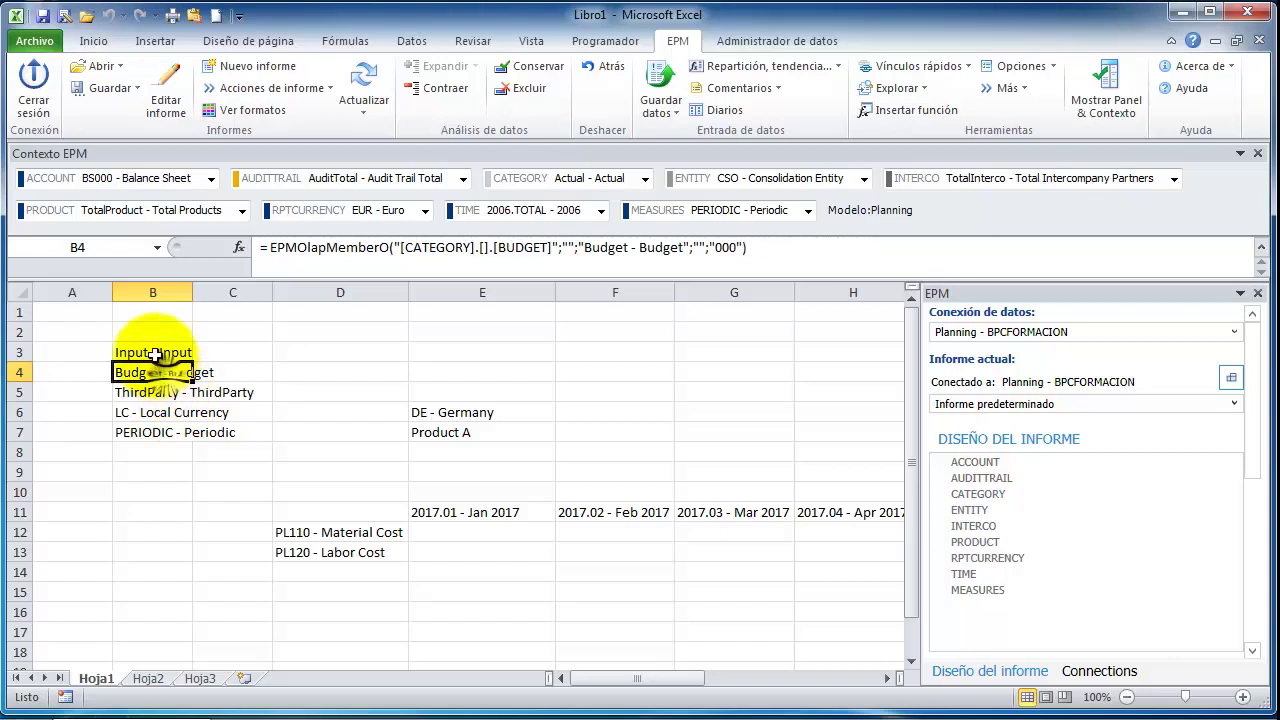
pyautogui.click(155, 354)
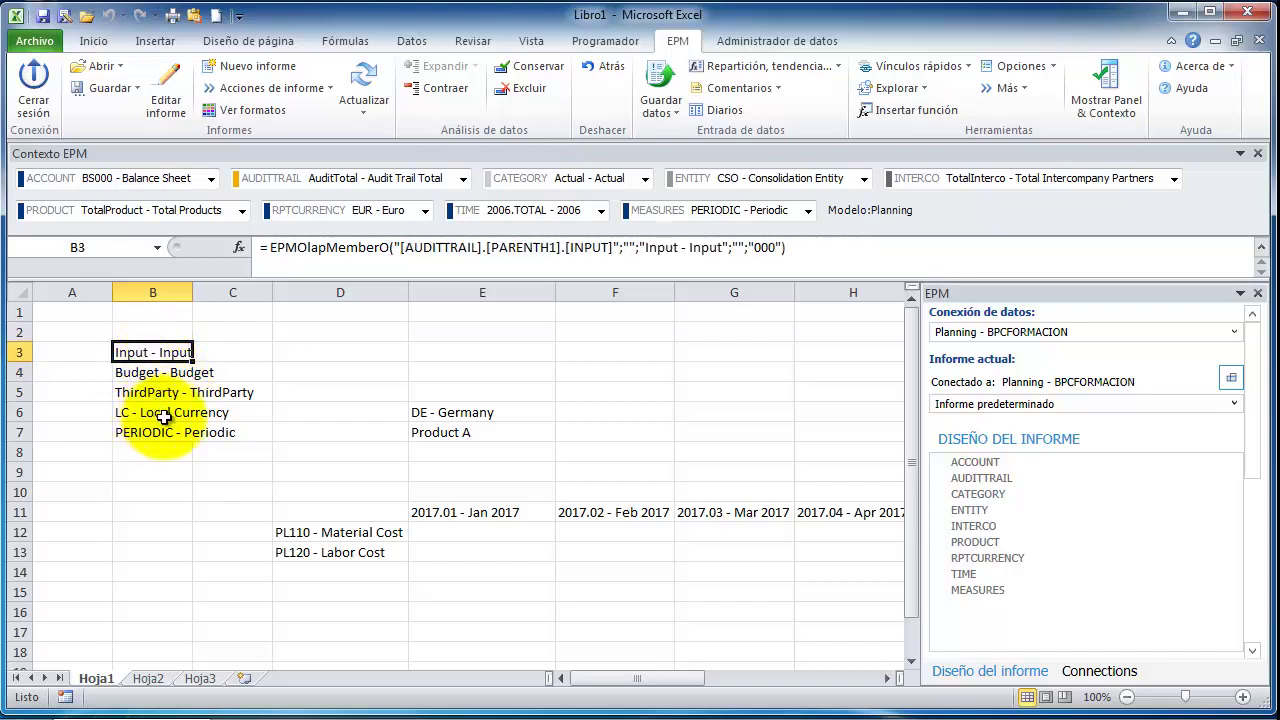
pyautogui.click(416, 418)
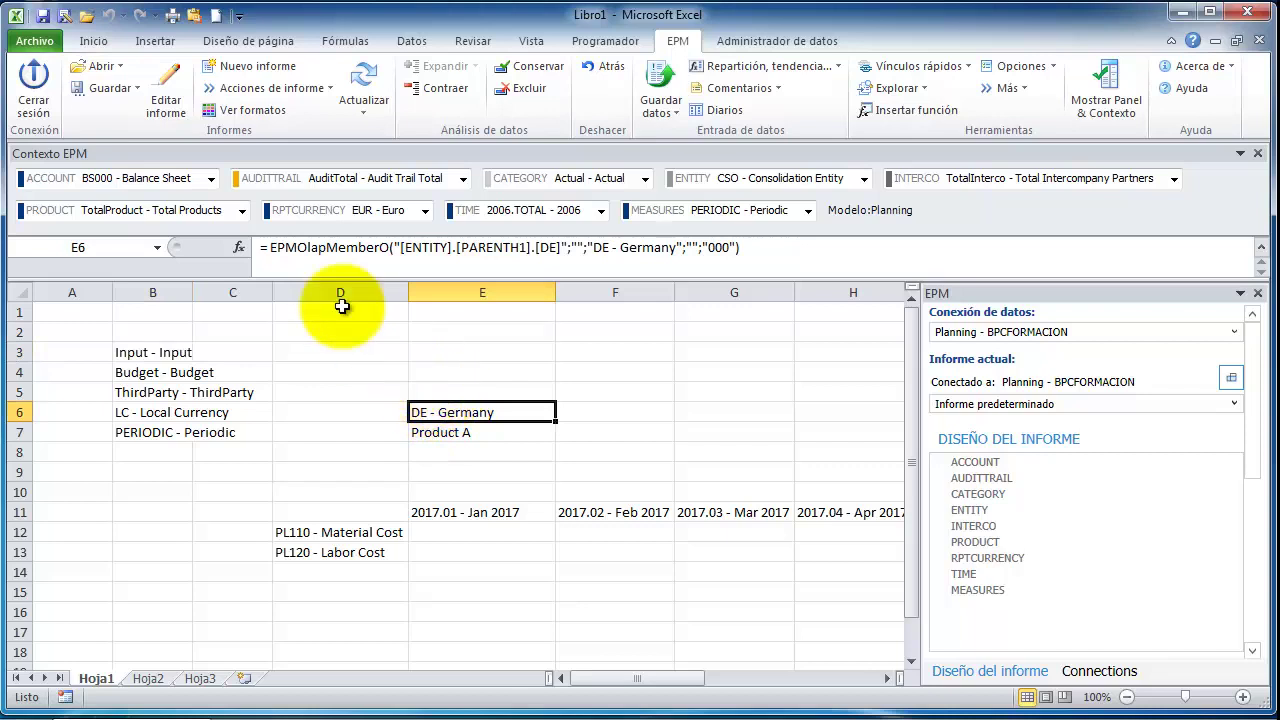
pyautogui.click(438, 390)
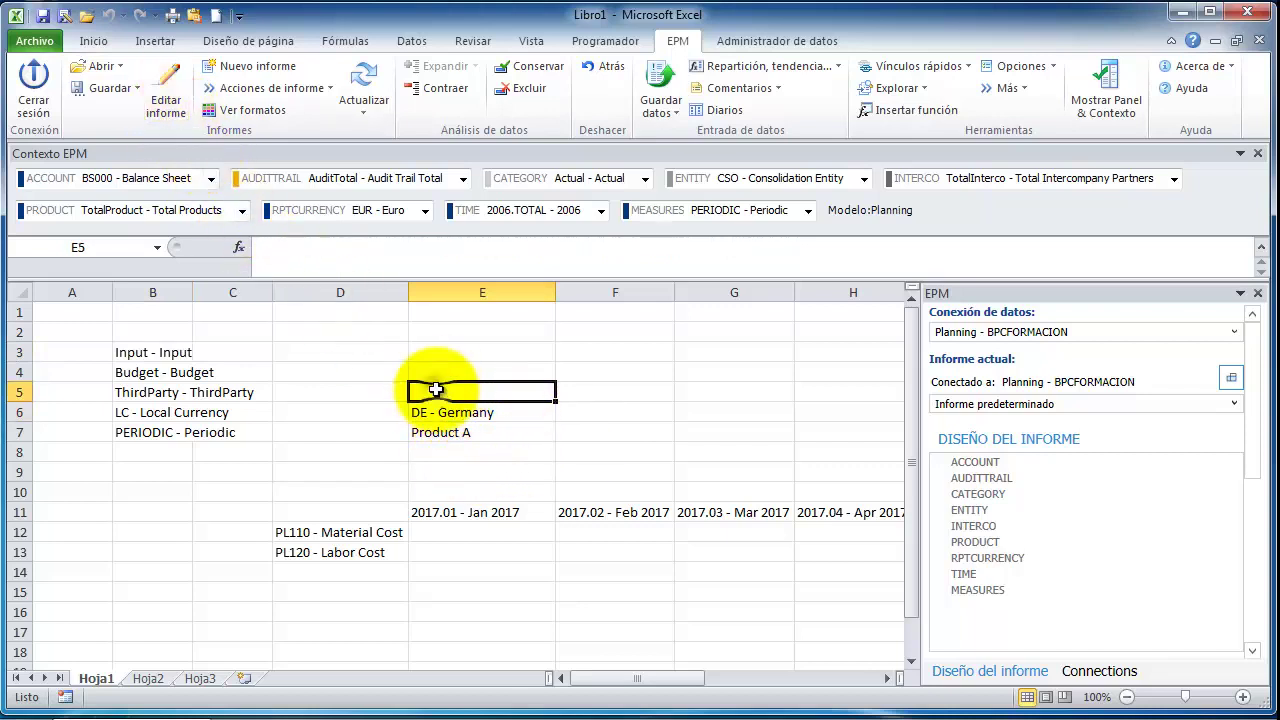
# - Enter the labels "País:" in D6 and "Producto:" in D7 beside the entity and product members
pyautogui.click(352, 410)
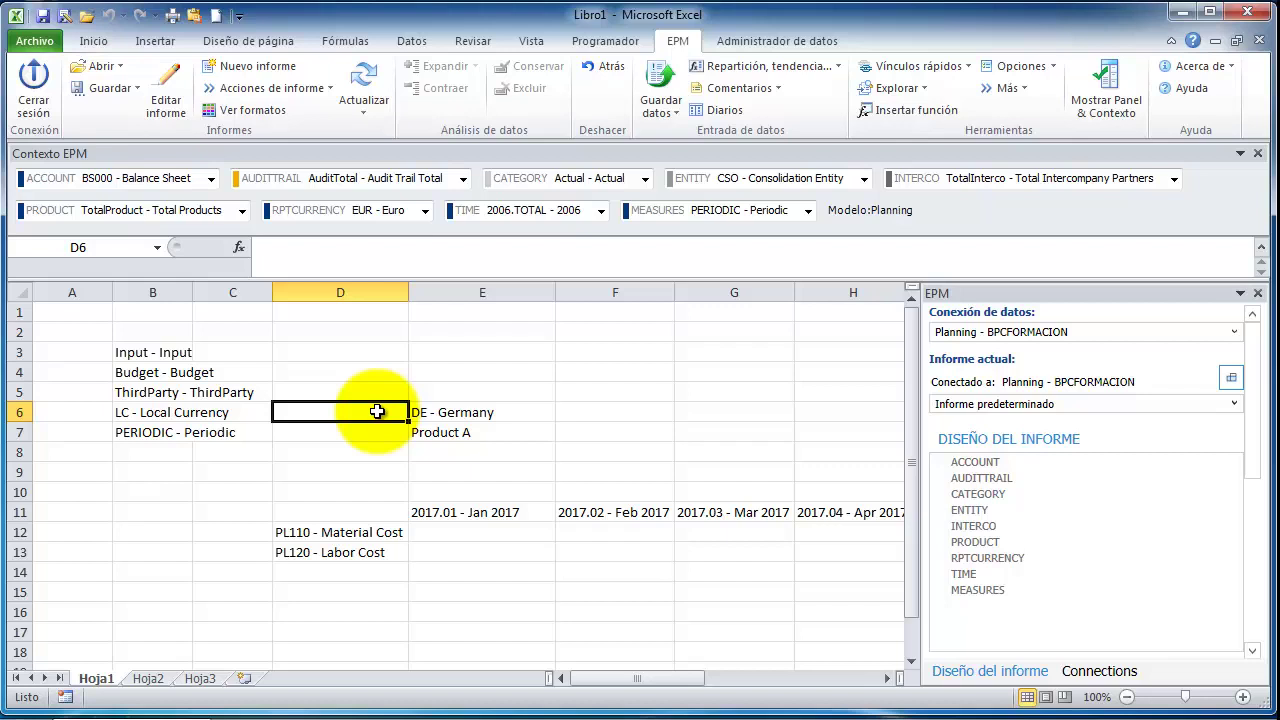
pyautogui.write('País:')
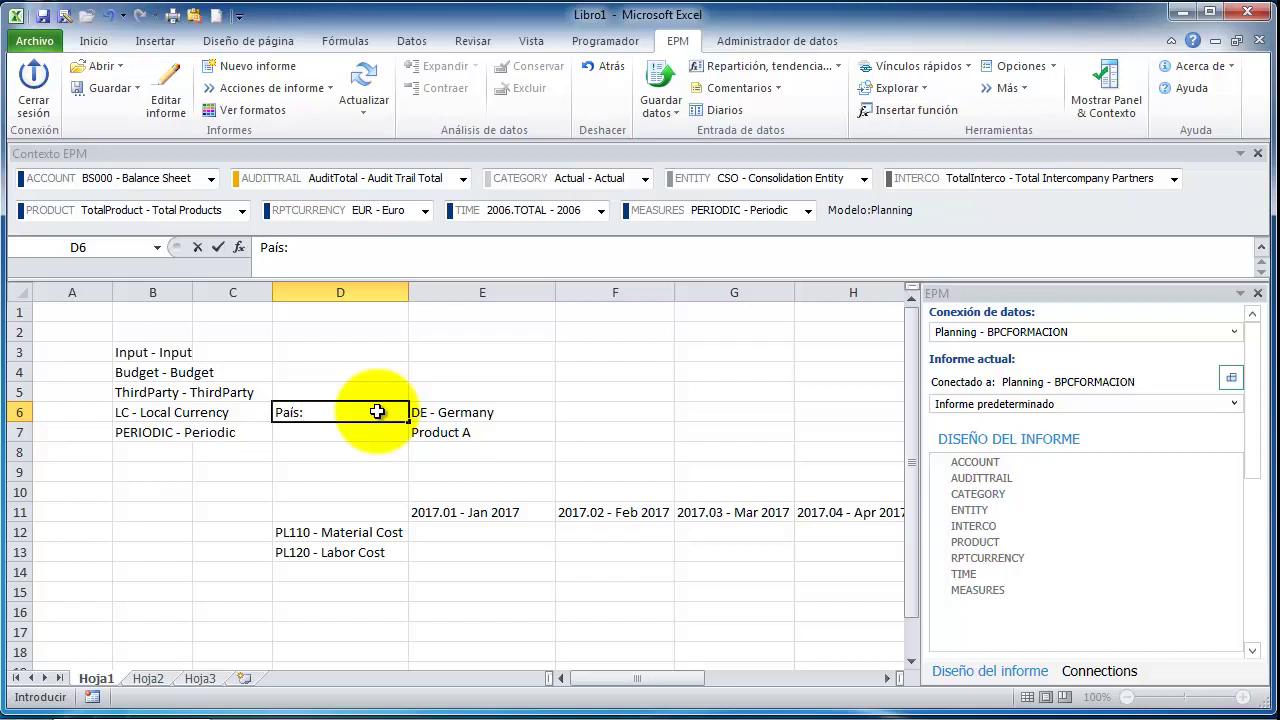
pyautogui.press('Return')
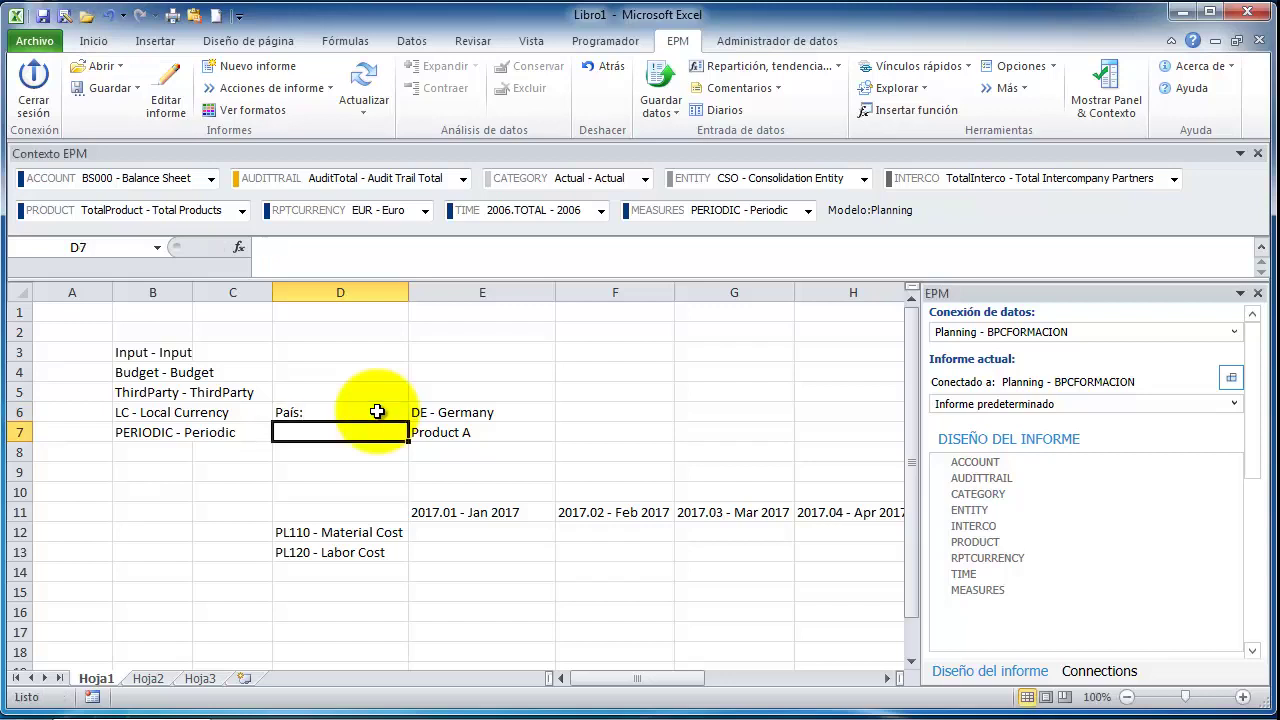
pyautogui.write('Pa')
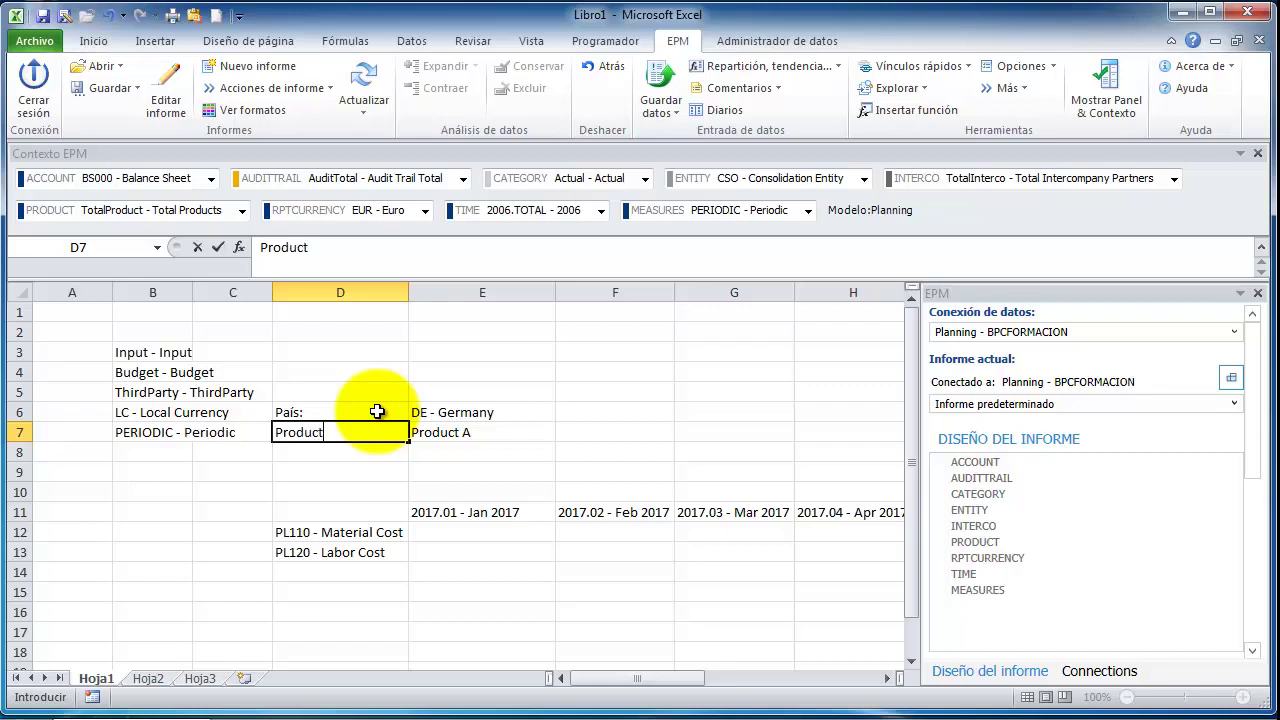
pyautogui.press('Return')
# - Enter the label "Año:" in D5, directly above the País label
pyautogui.press('Up')
pyautogui.press('Up')
pyautogui.press('Up')
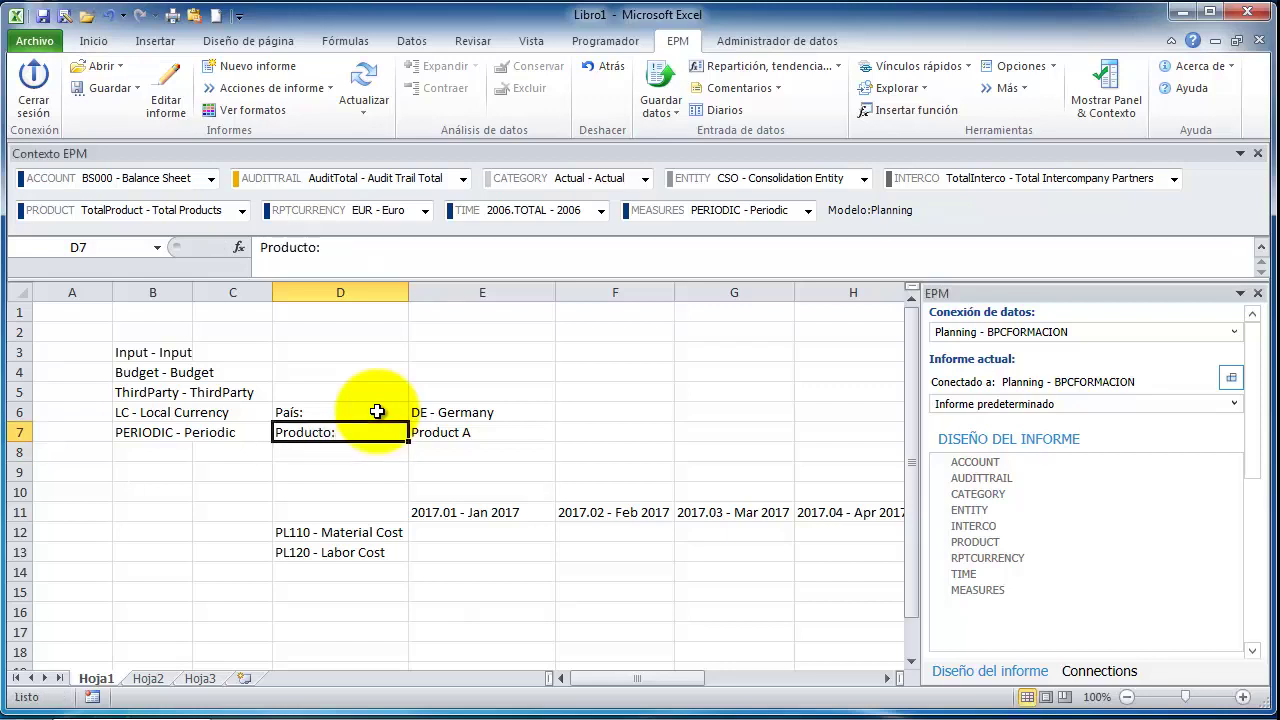
pyautogui.write('Año:')
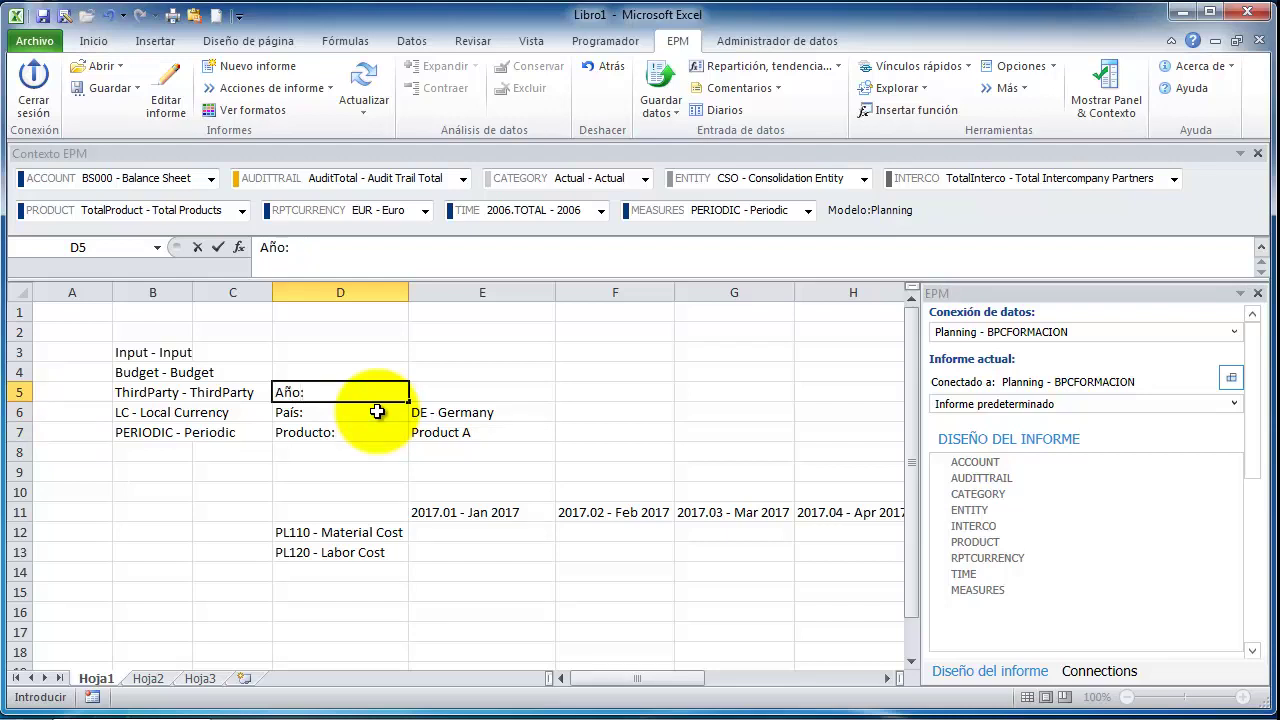
pyautogui.press('Return')
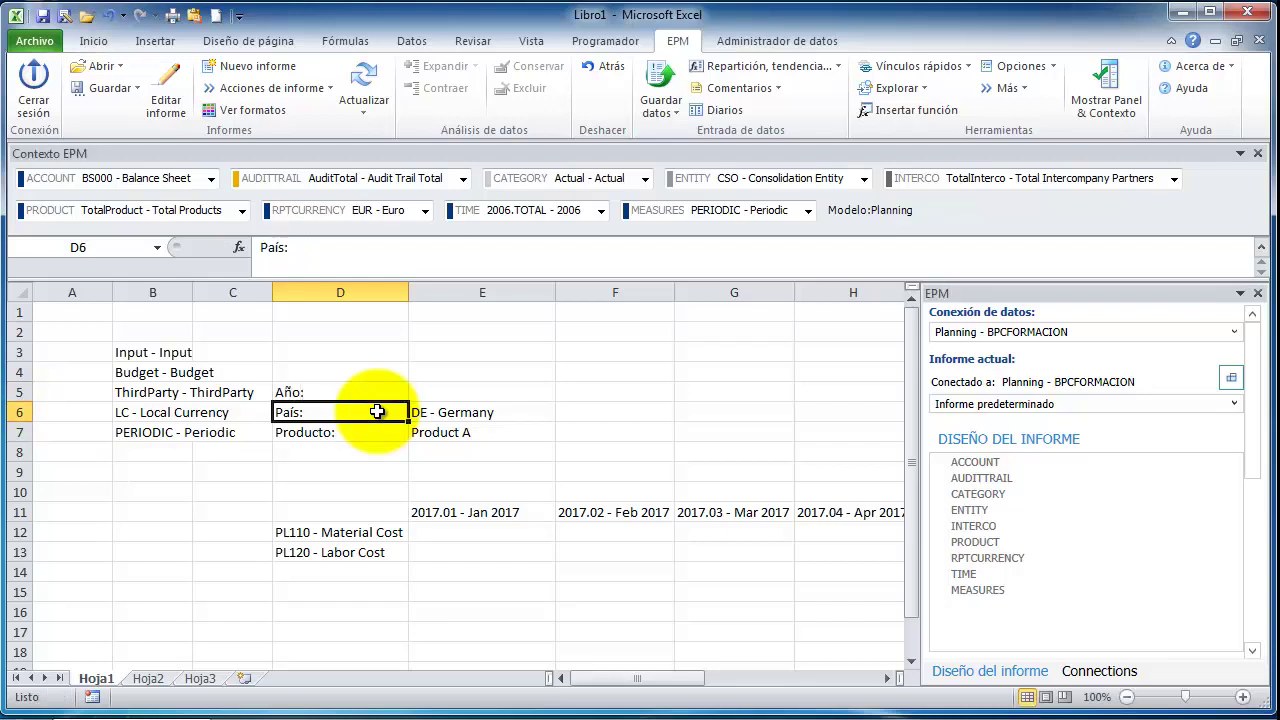
# - Check the audit-trail member in B3 and enter the label "Auditoría:" beside it in A3
pyautogui.press('Up')
pyautogui.press('Up')
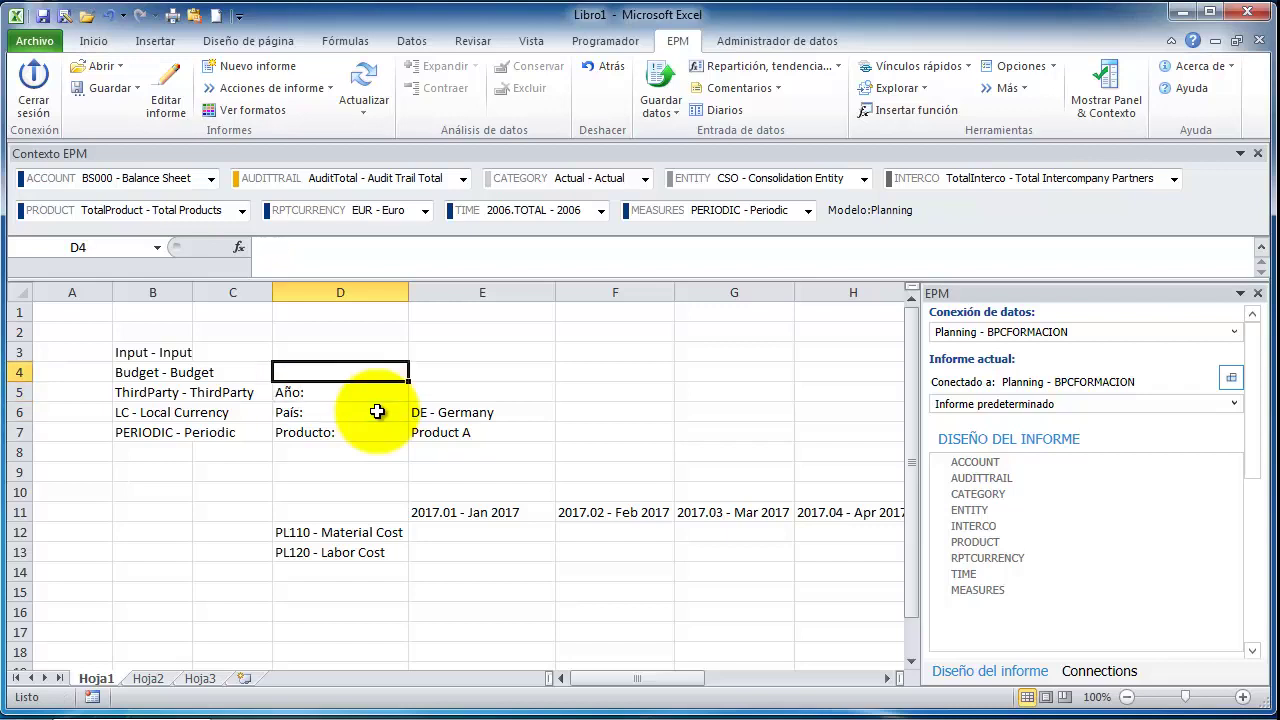
pyautogui.press('Up')
pyautogui.press('Left')
pyautogui.press('Left')
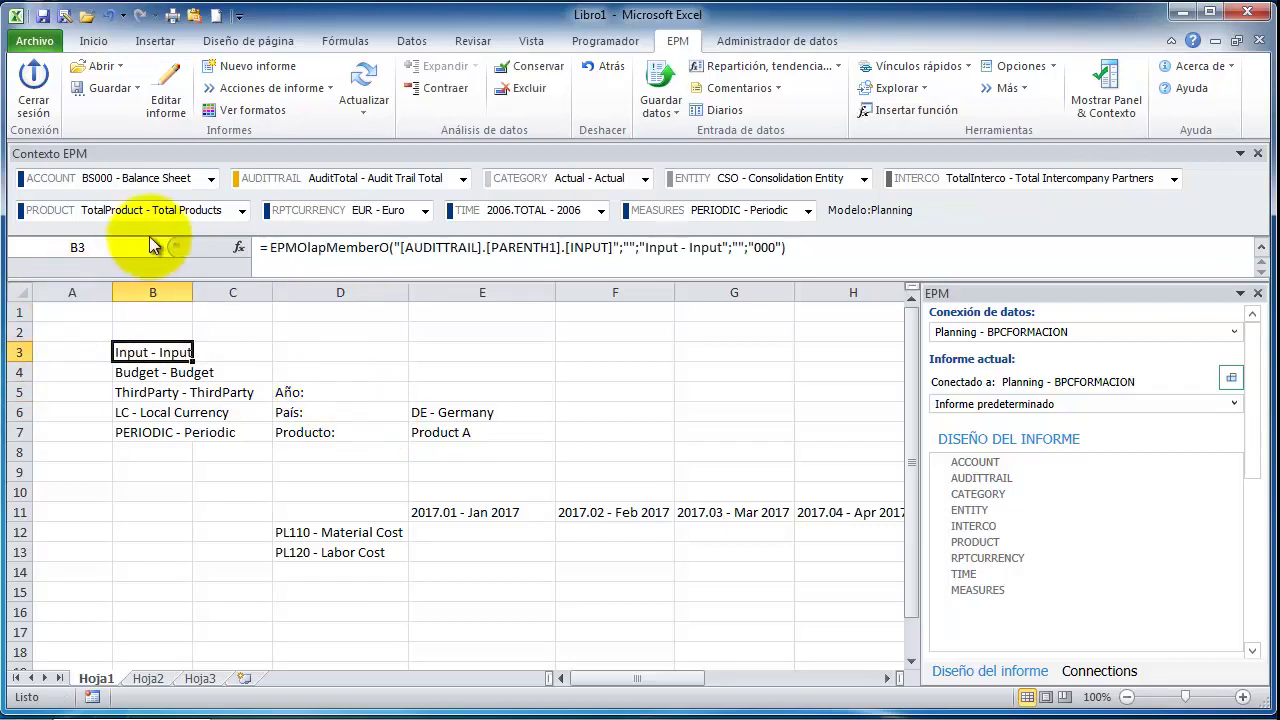
pyautogui.click(40, 350)
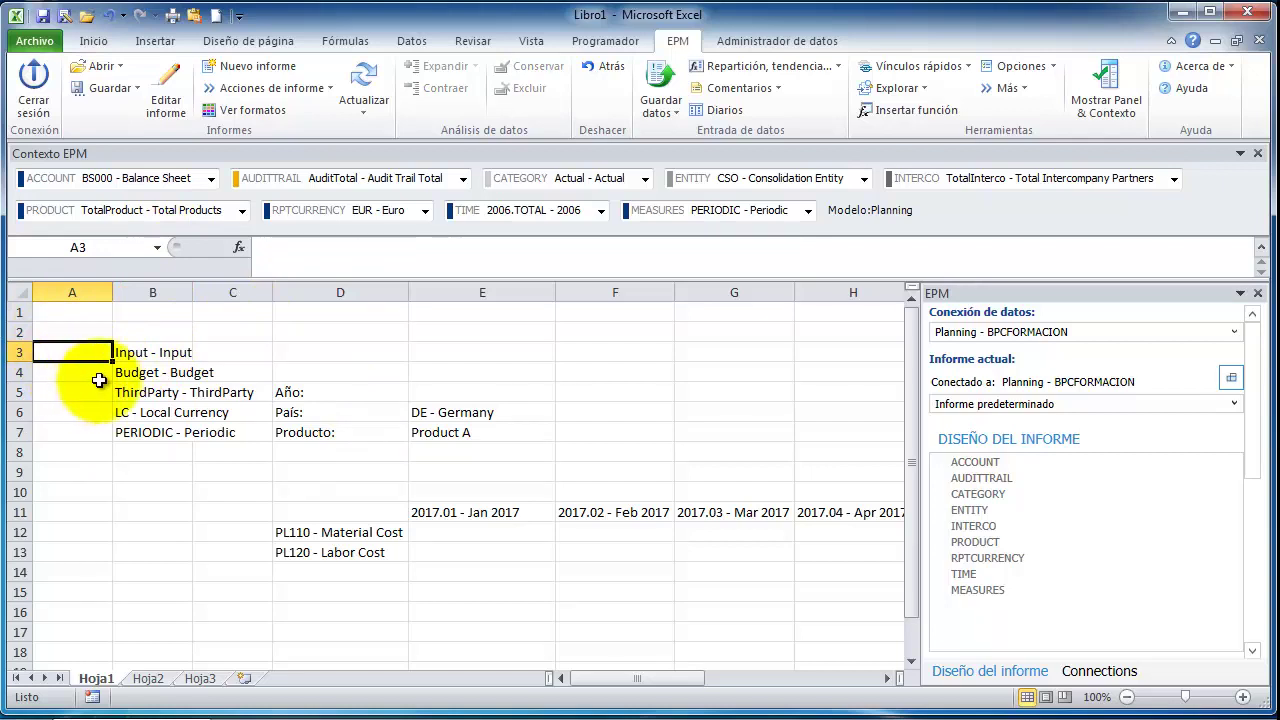
pyautogui.click(122, 352)
pyautogui.click(61, 351)
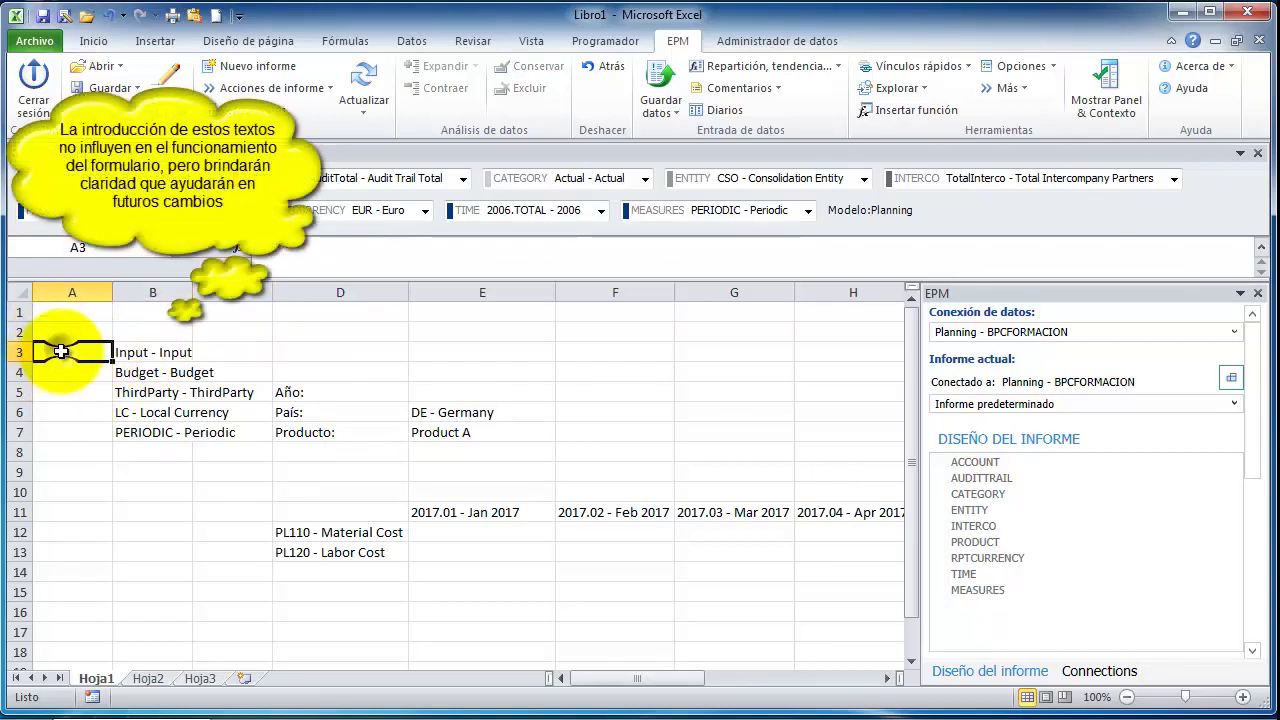
pyautogui.write('Audito')
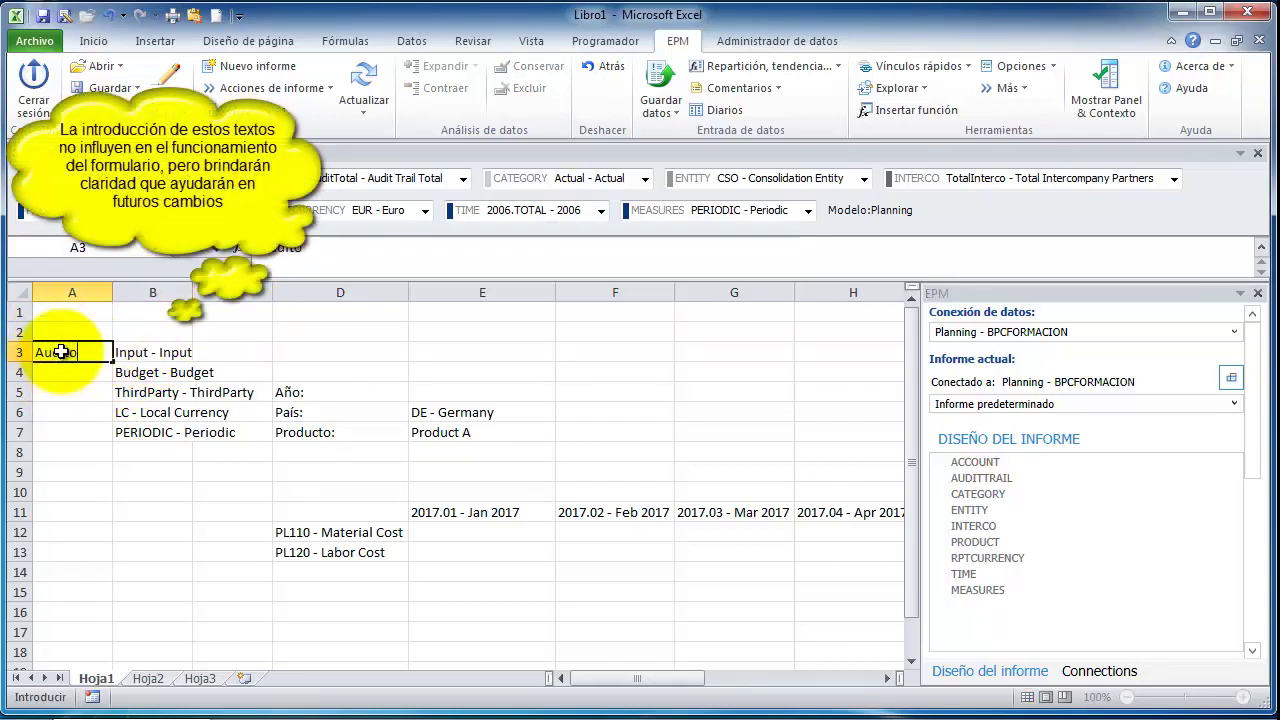
pyautogui.write('r')
pyautogui.write('ia')
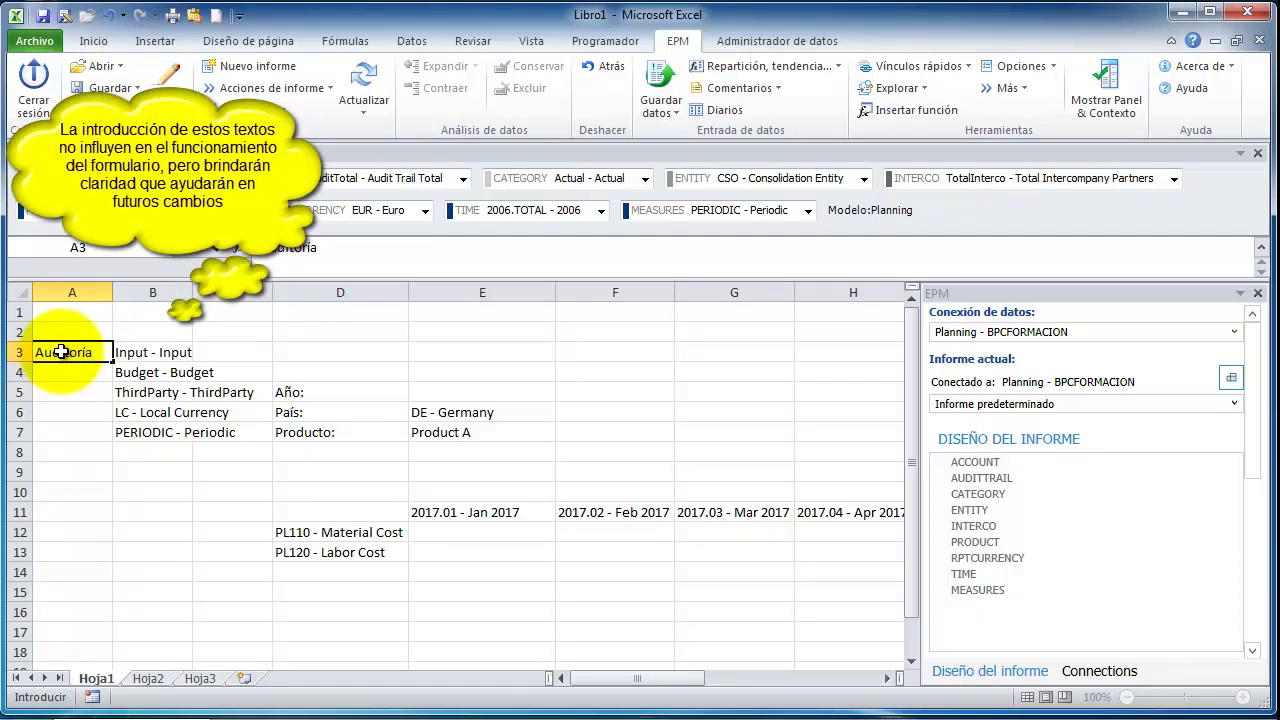
pyautogui.write(':')
pyautogui.press('Return')
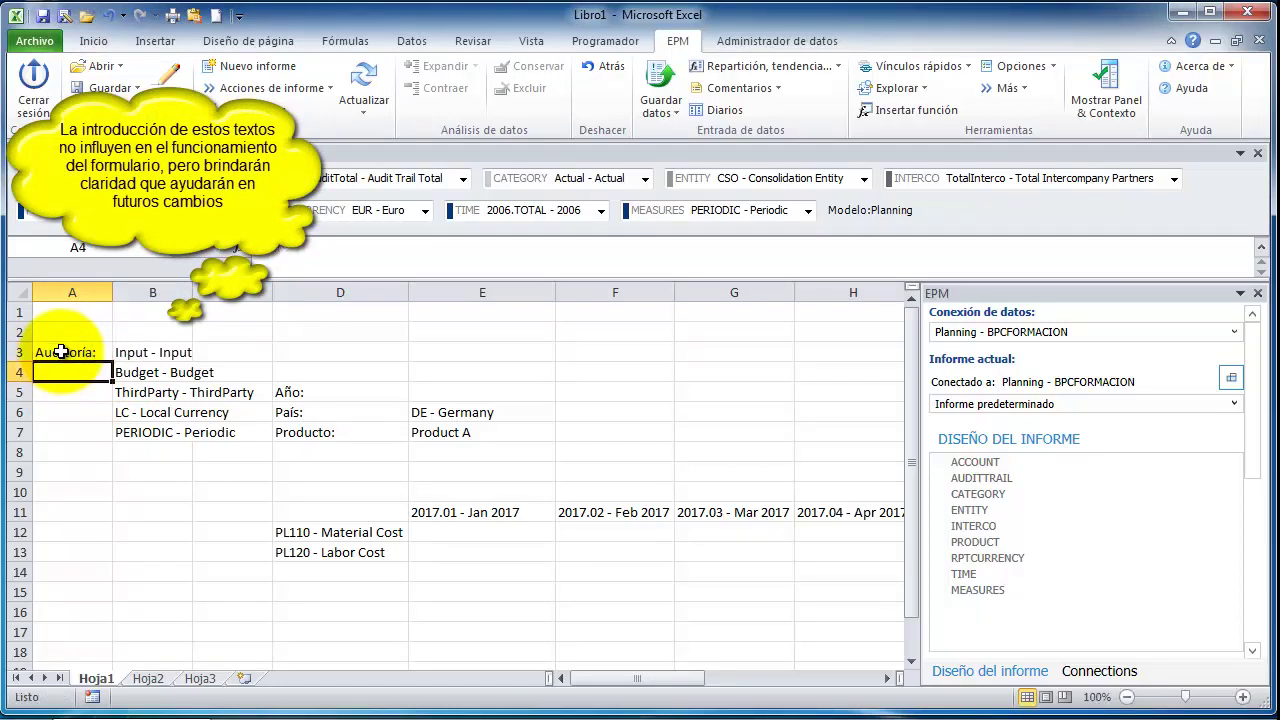
# - Enter the labels "Categoría:" in A4 and "Interco:" in A5 beside the Budget and ThirdParty members
pyautogui.press('Right')
pyautogui.press('Left')
pyautogui.write('Ca')
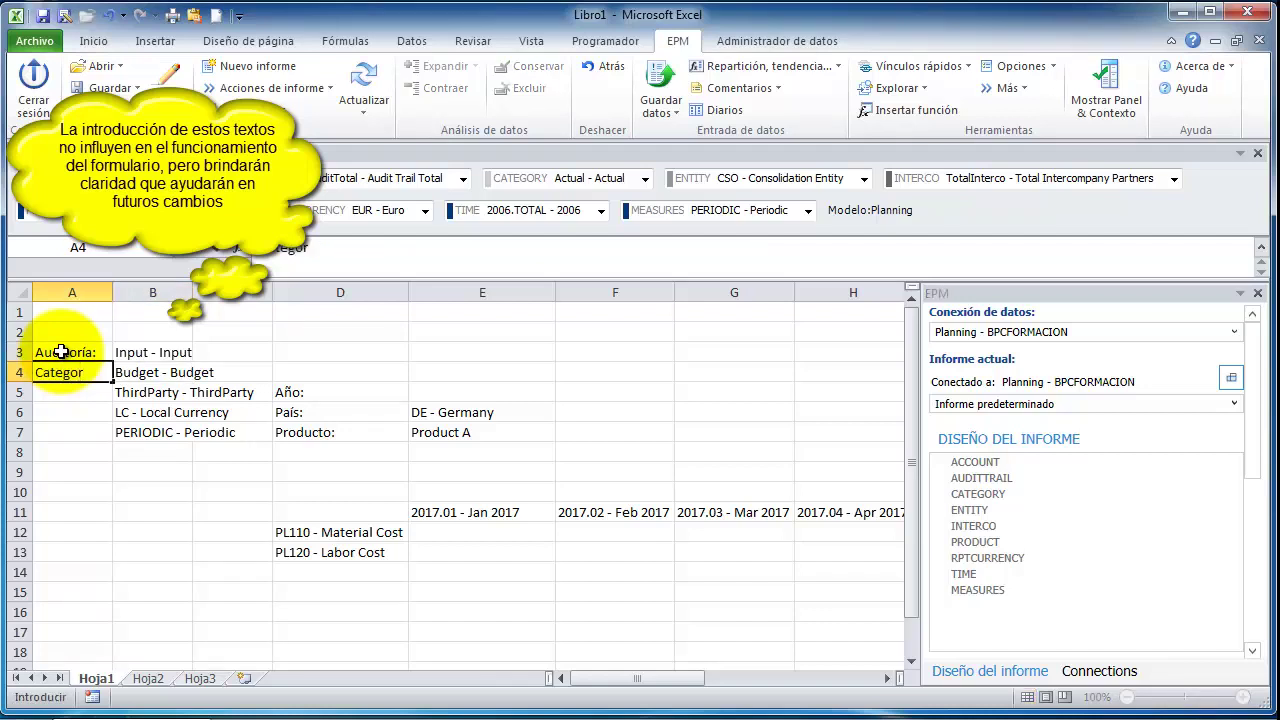
pyautogui.press('Return')
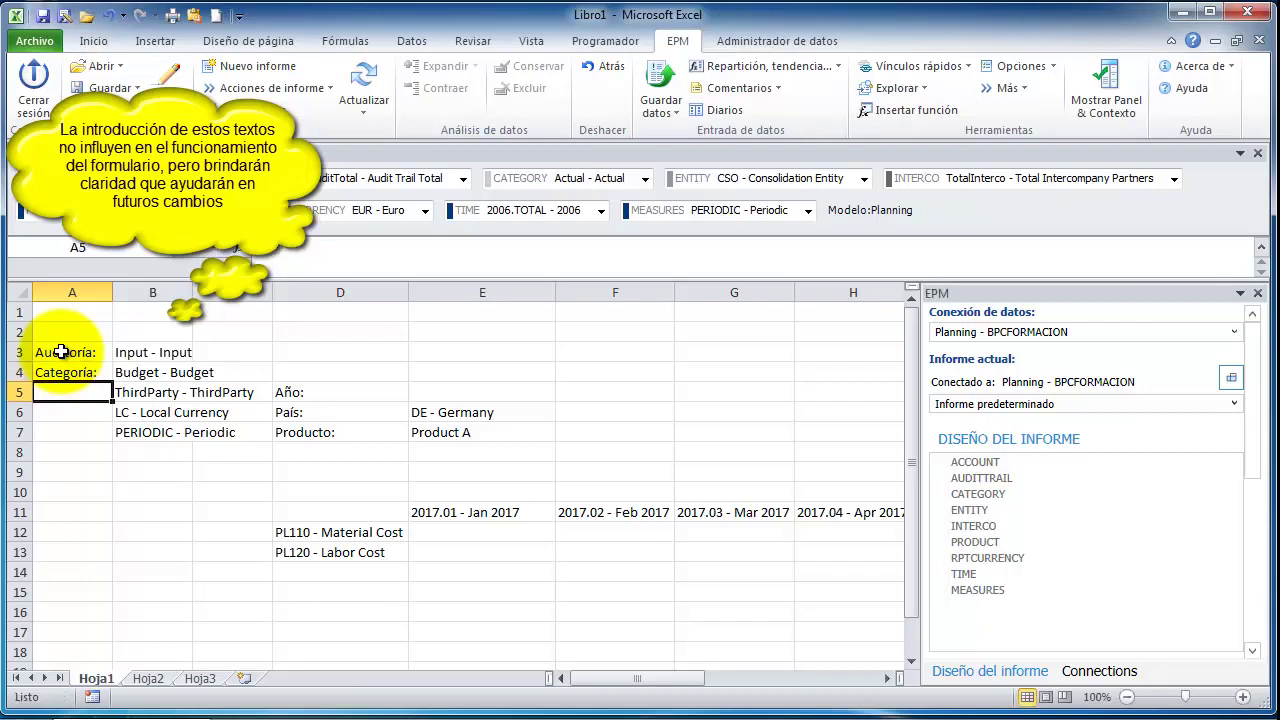
pyautogui.write('Interco:')
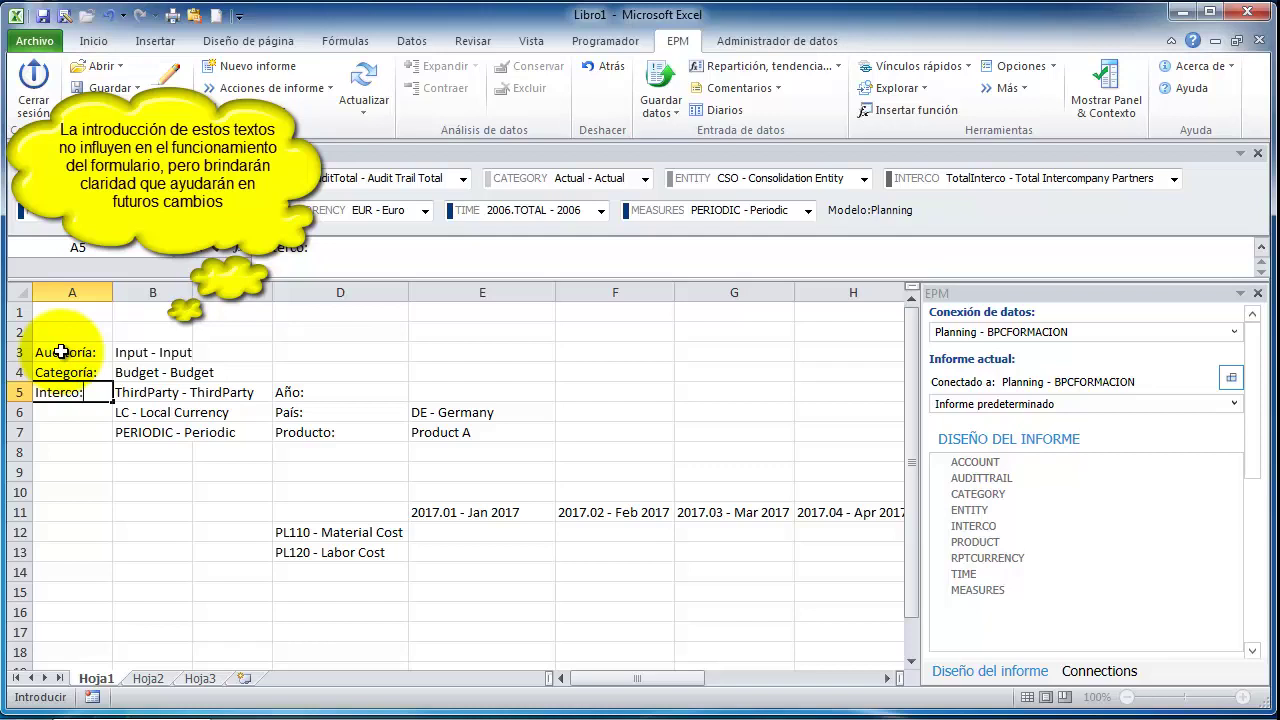
pyautogui.press('Return')
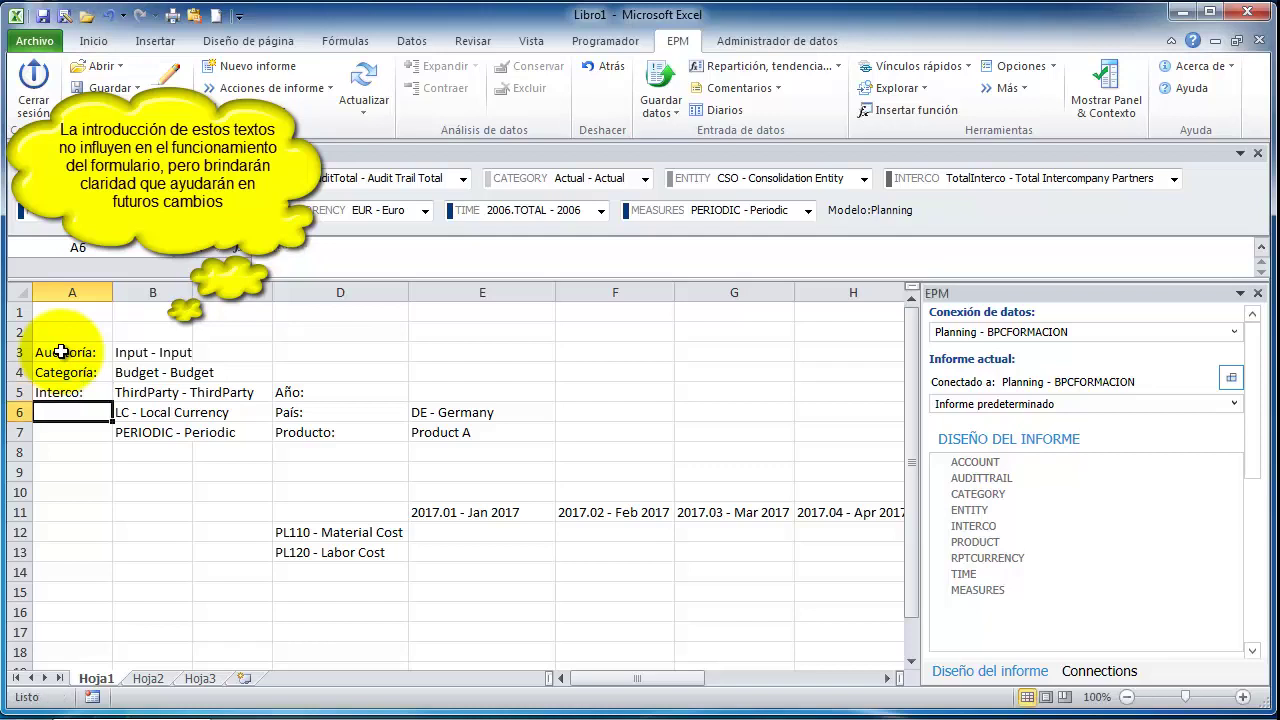
# - Enter the labels "Moneda:" in A6 and "Medida:" in A7 beside the Local Currency and Periodic members
pyautogui.write('Moneda')
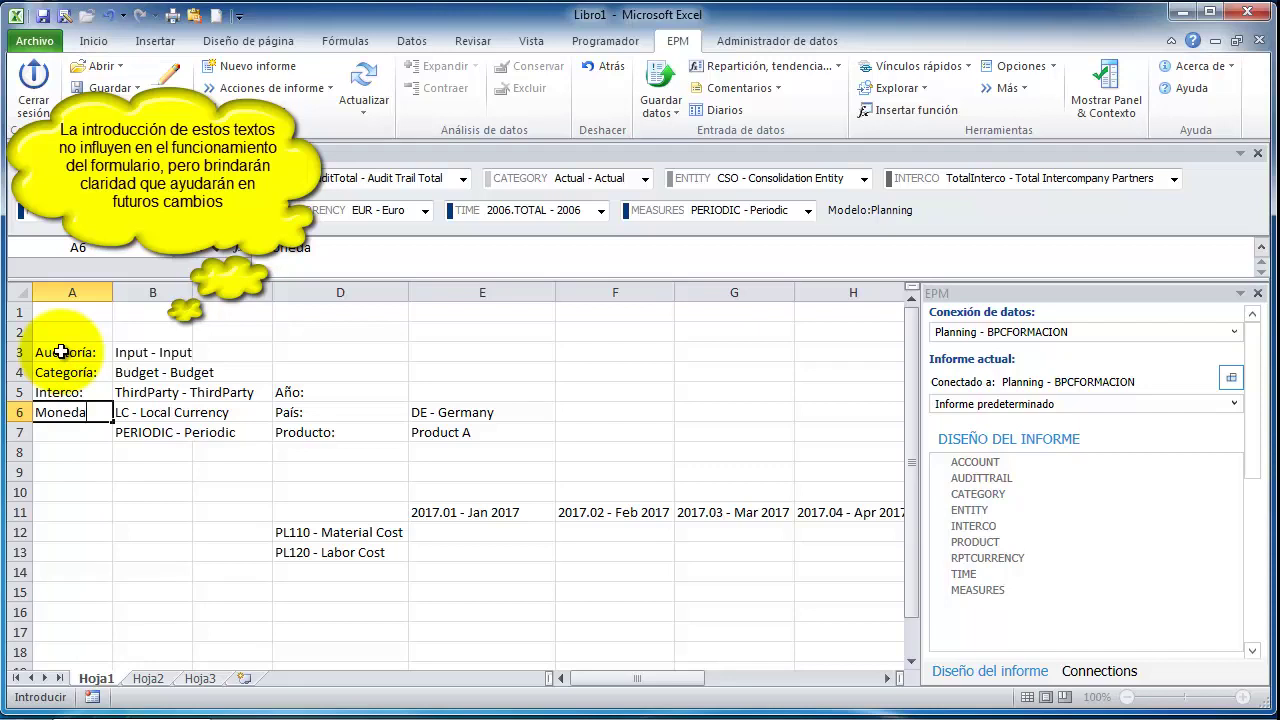
pyautogui.write(':')
pyautogui.press('Return')
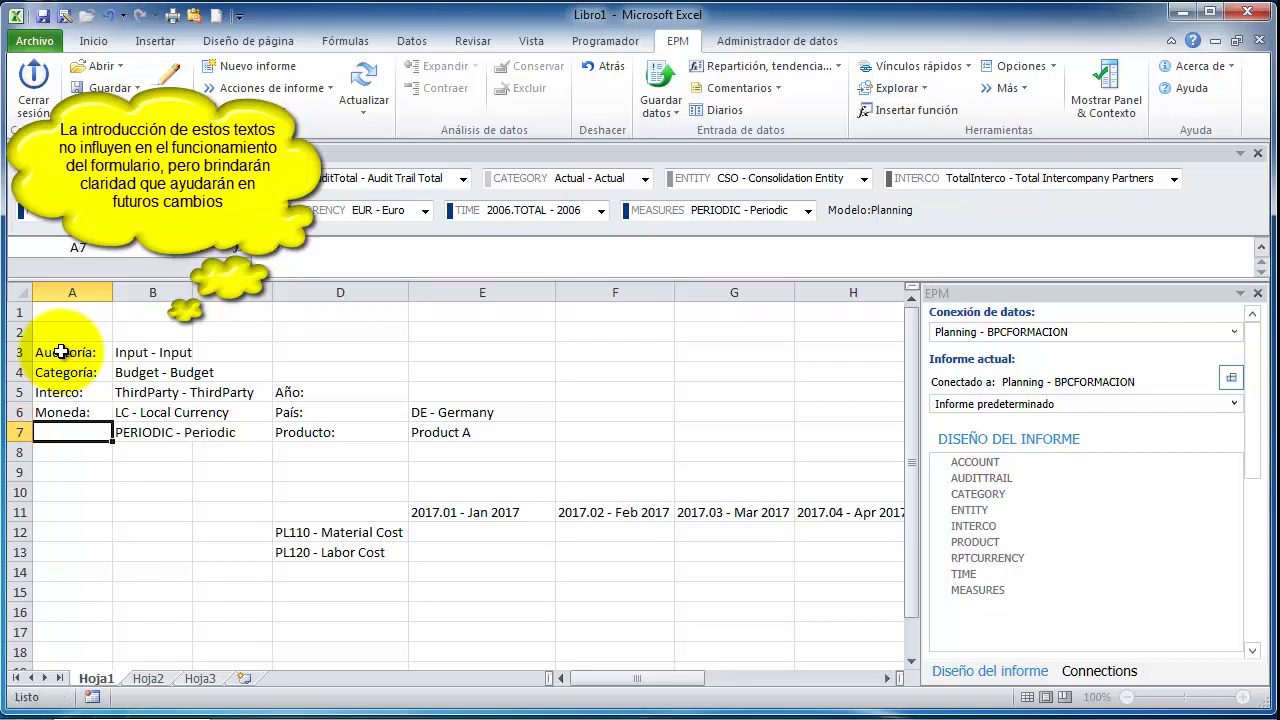
pyautogui.write('Me')
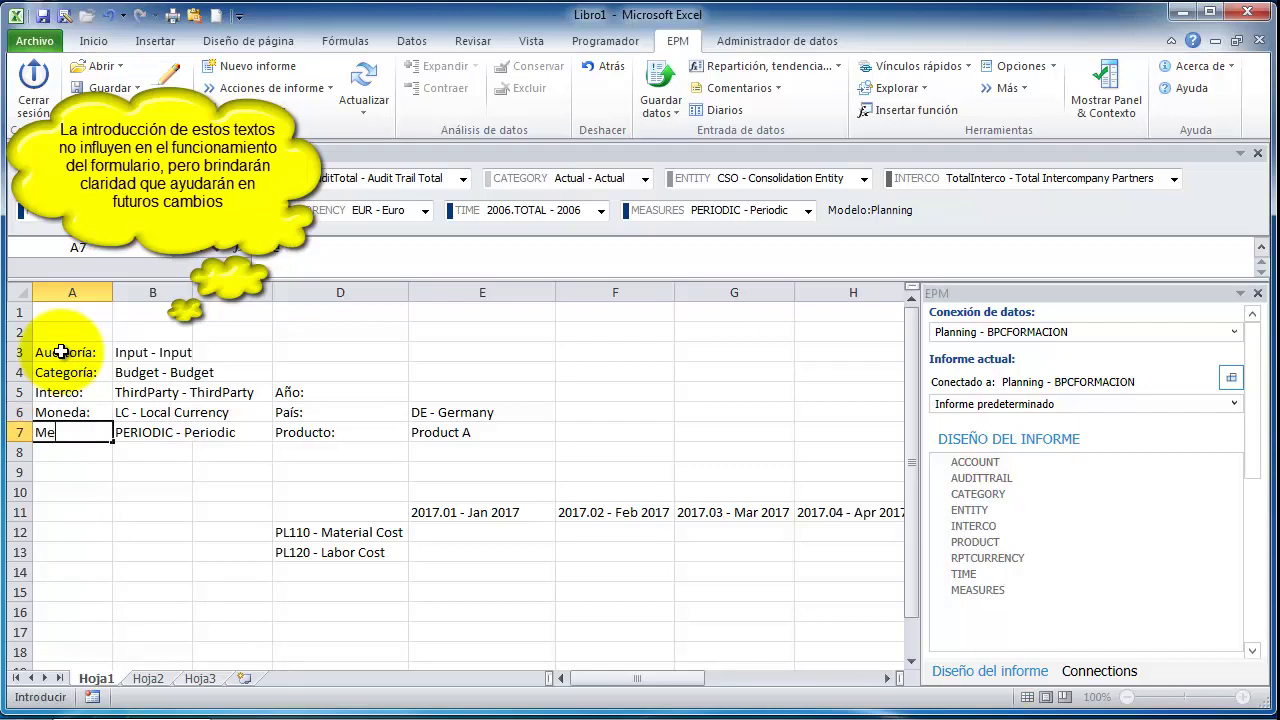
pyautogui.write('as')
pyautogui.press('BackSpace')
pyautogui.press('BackSpace')
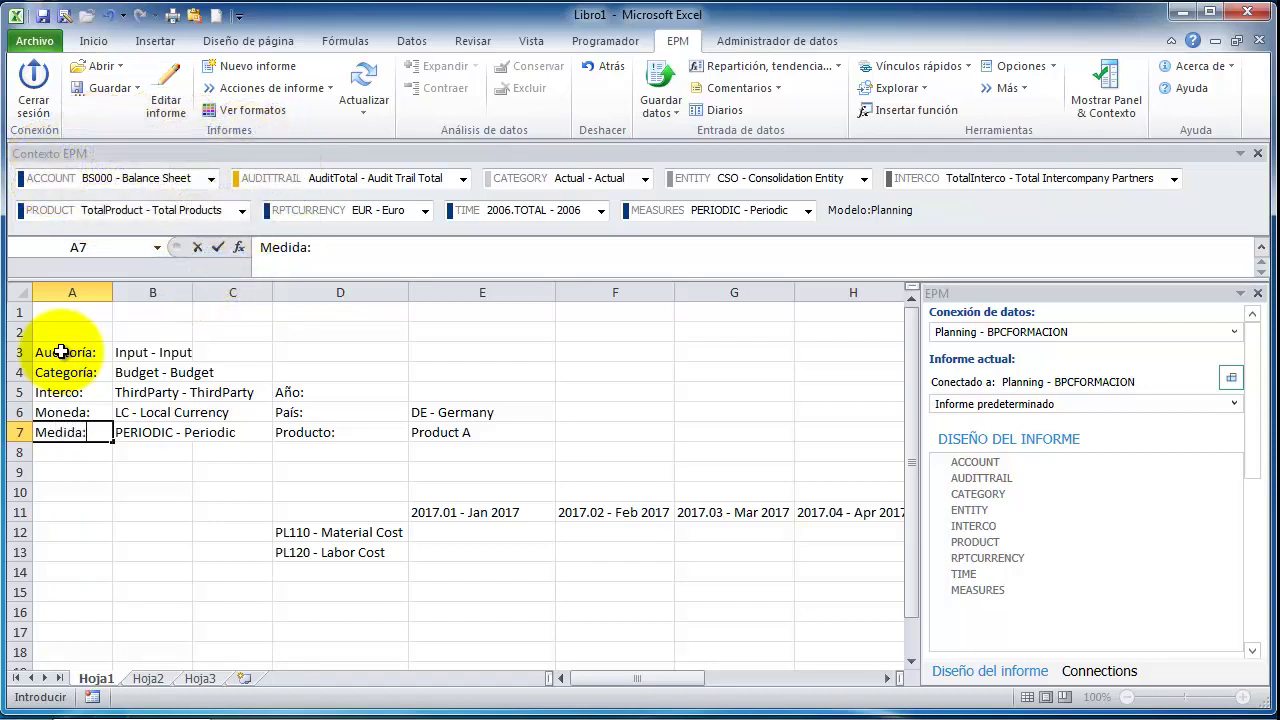
pyautogui.press('Return')
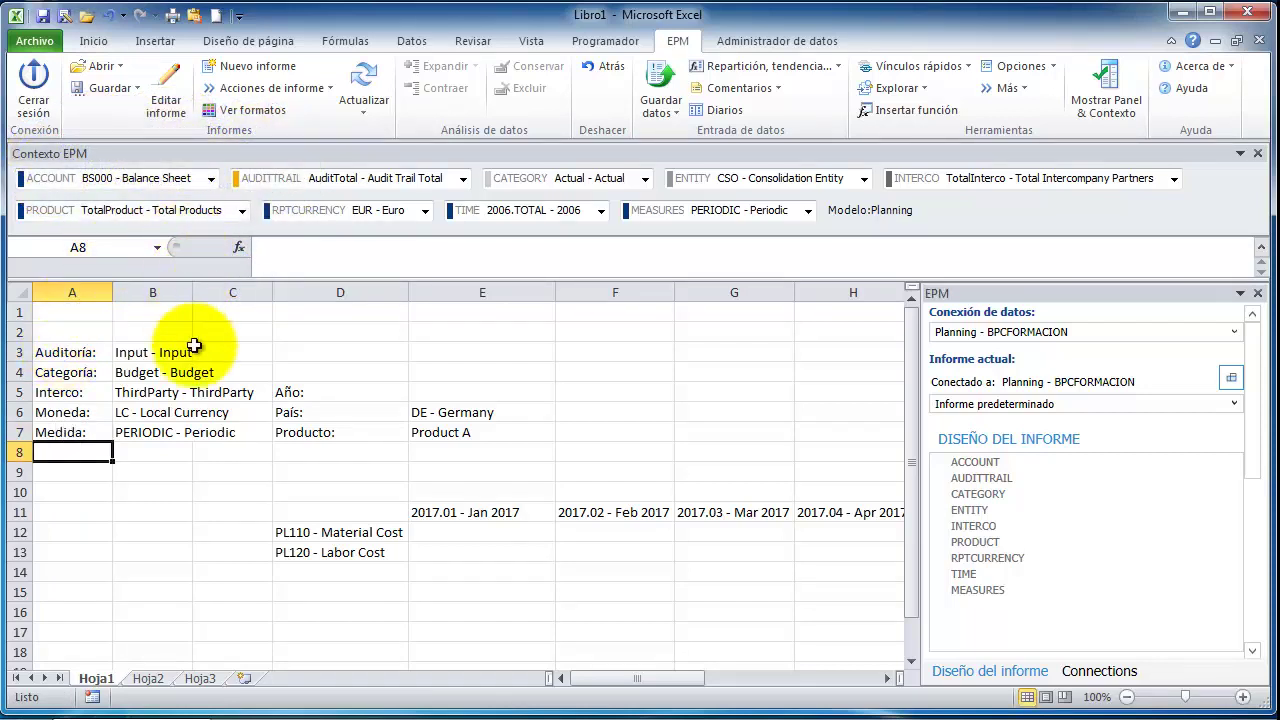
# - Fit column B to its contents and group columns A and B into a collapsible outline
pyautogui.doubleClick(192, 291)
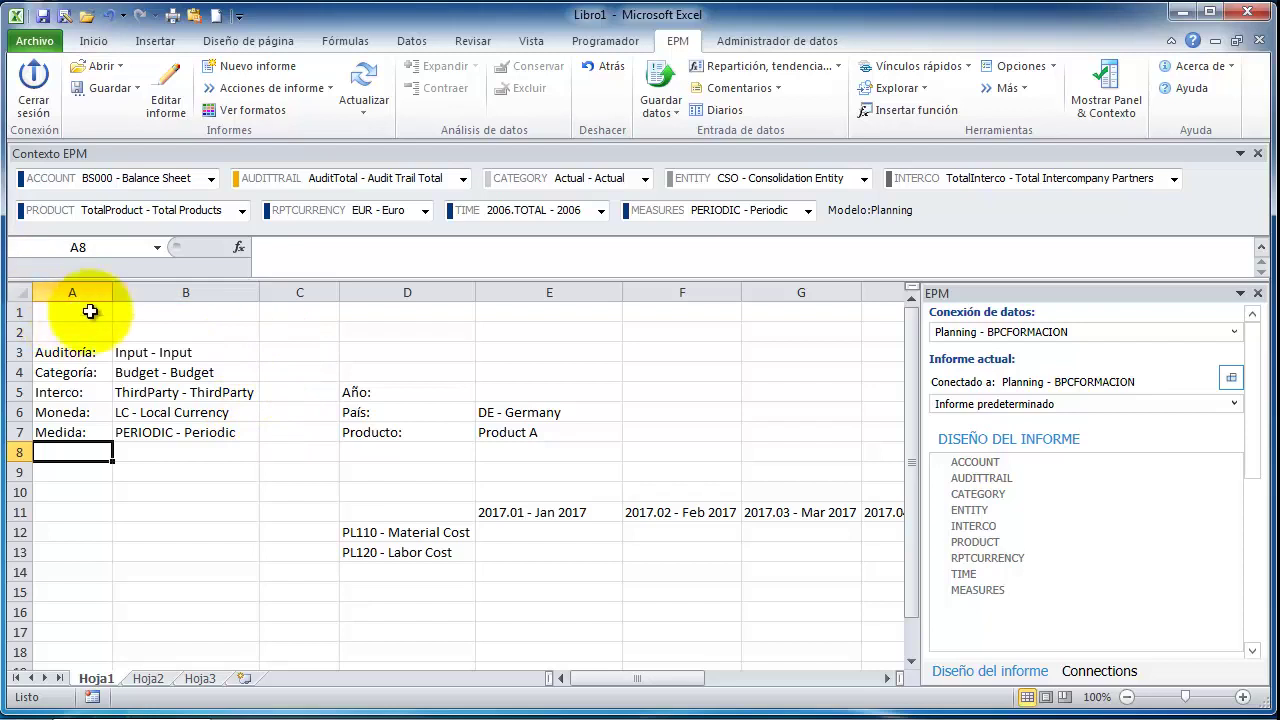
pyautogui.moveTo(83, 286); pyautogui.dragTo(191, 290)
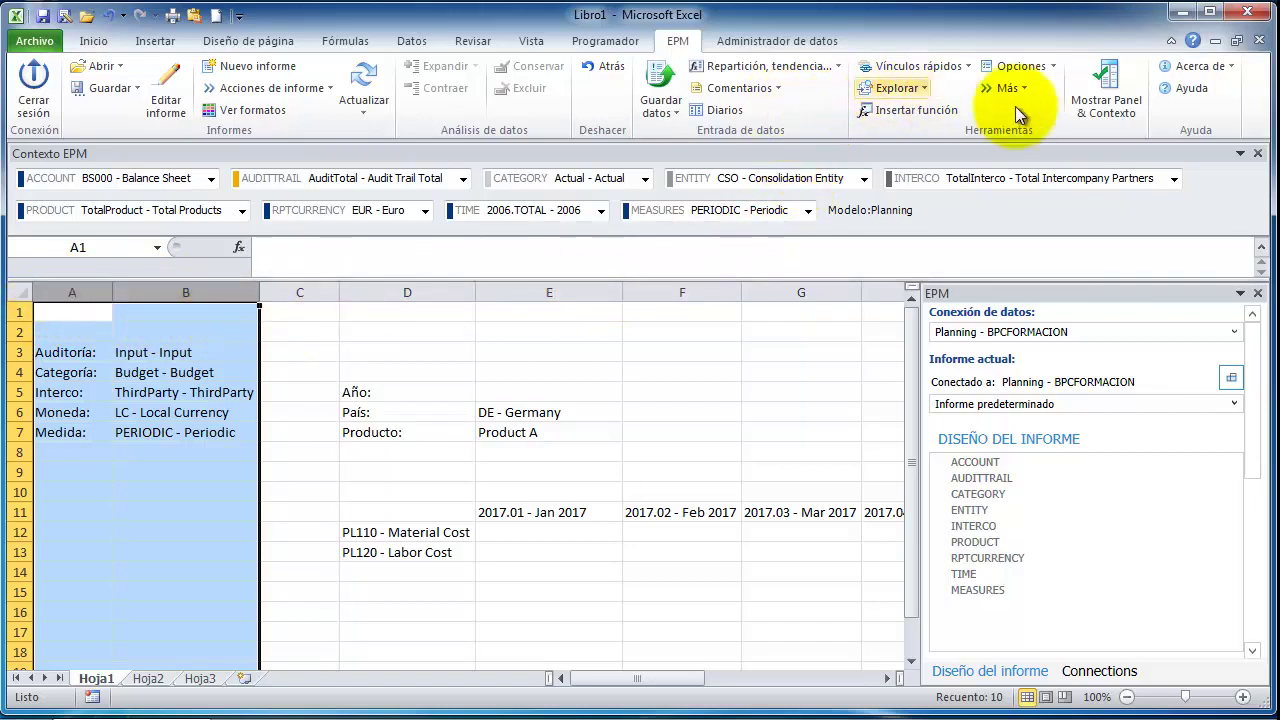
pyautogui.click(412, 41)
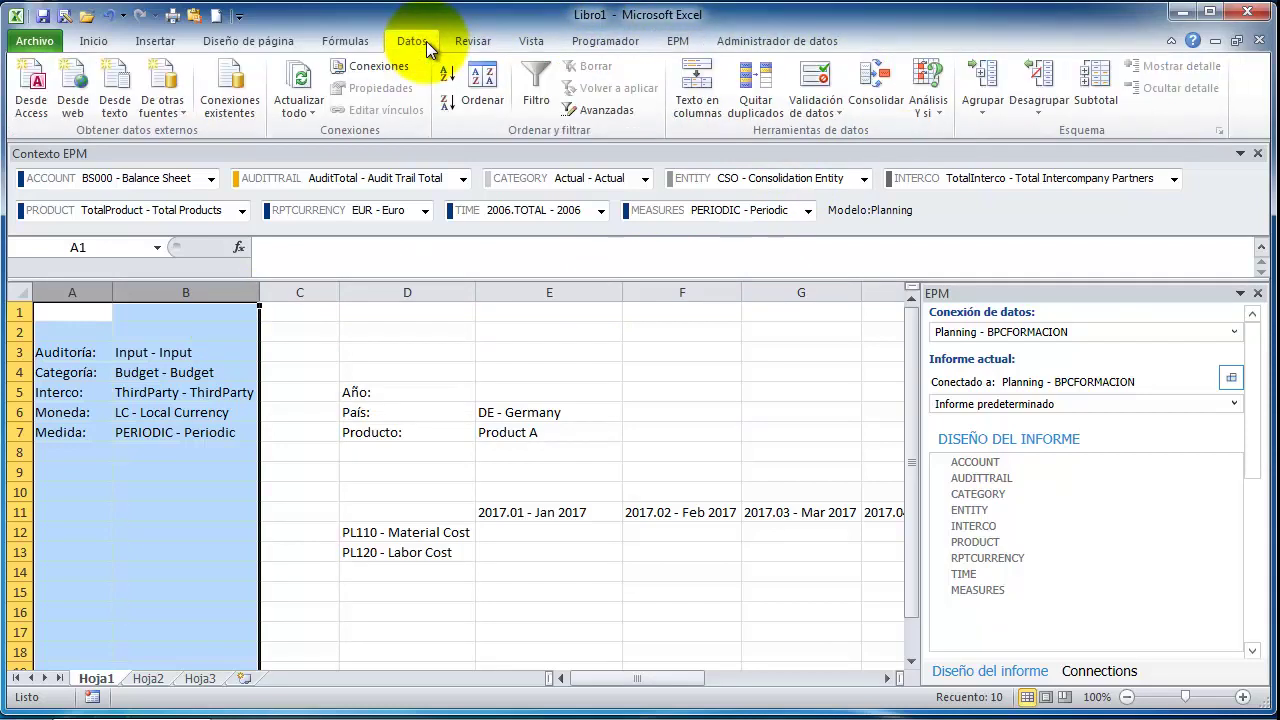
pyautogui.click(990, 114)
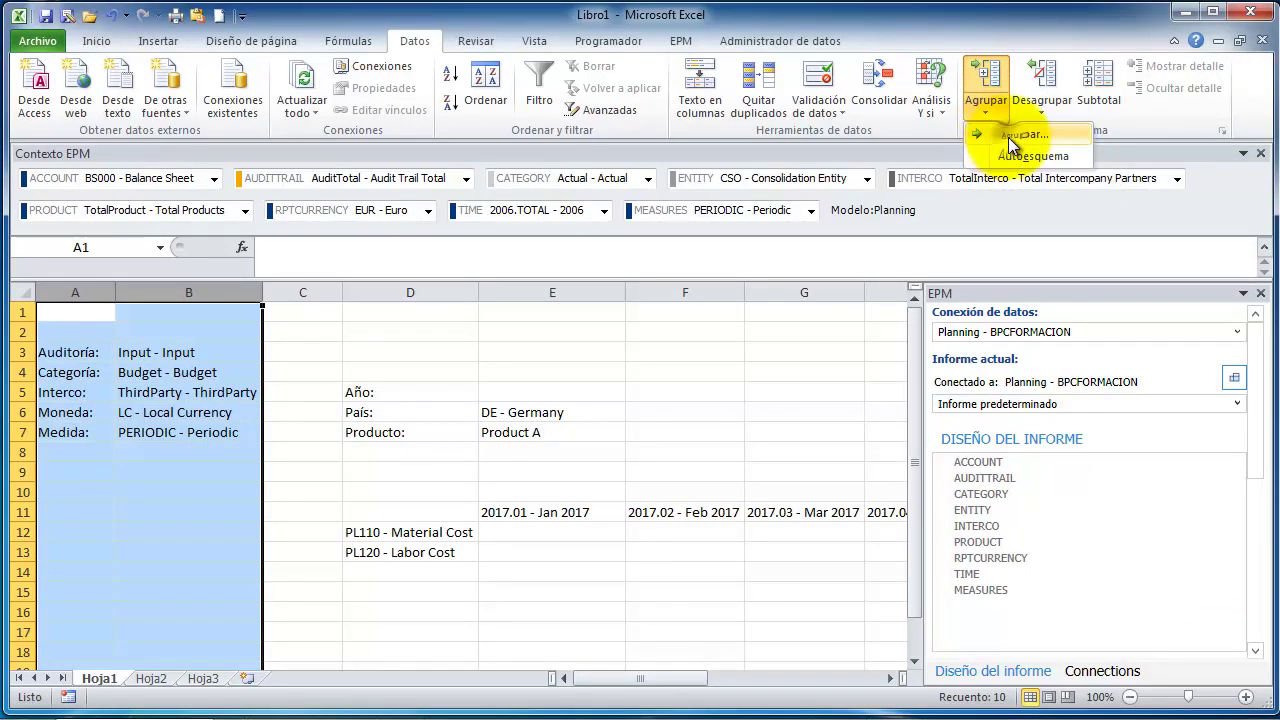
pyautogui.click(1008, 137)
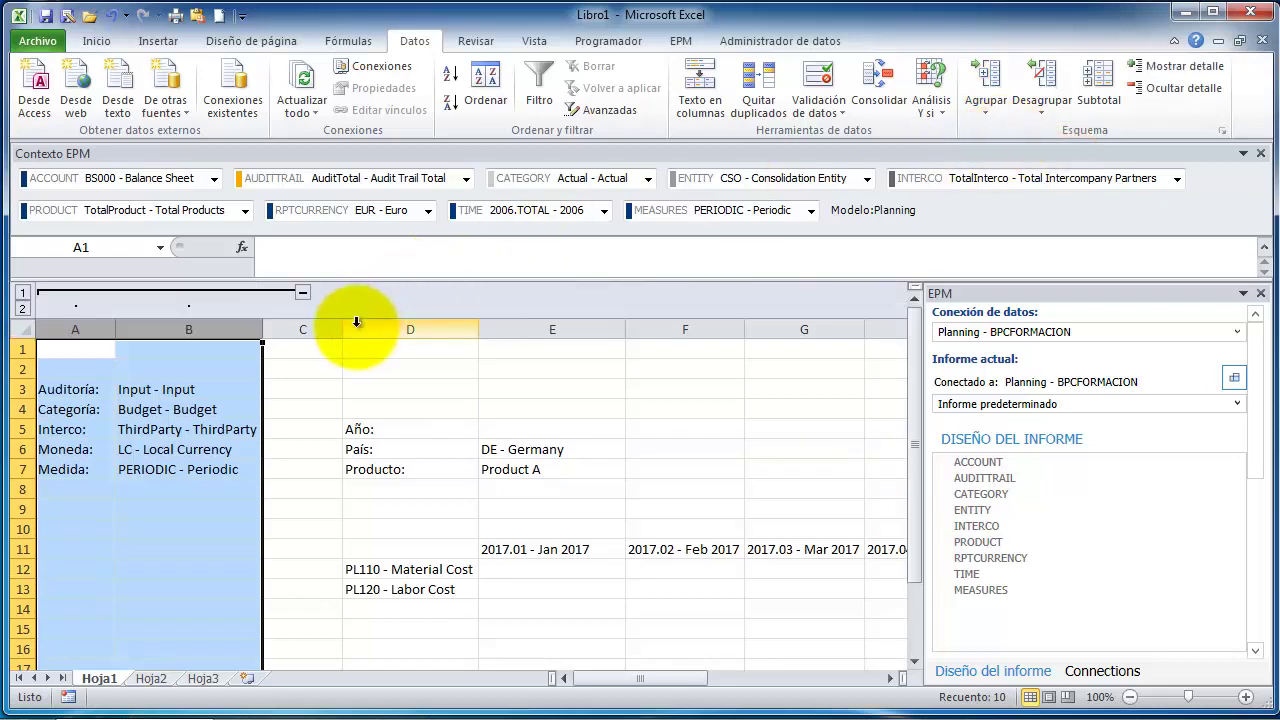
# - Test the outline by collapsing and expanding the grouped columns A and B, leaving them expanded
pyautogui.click(302, 292)
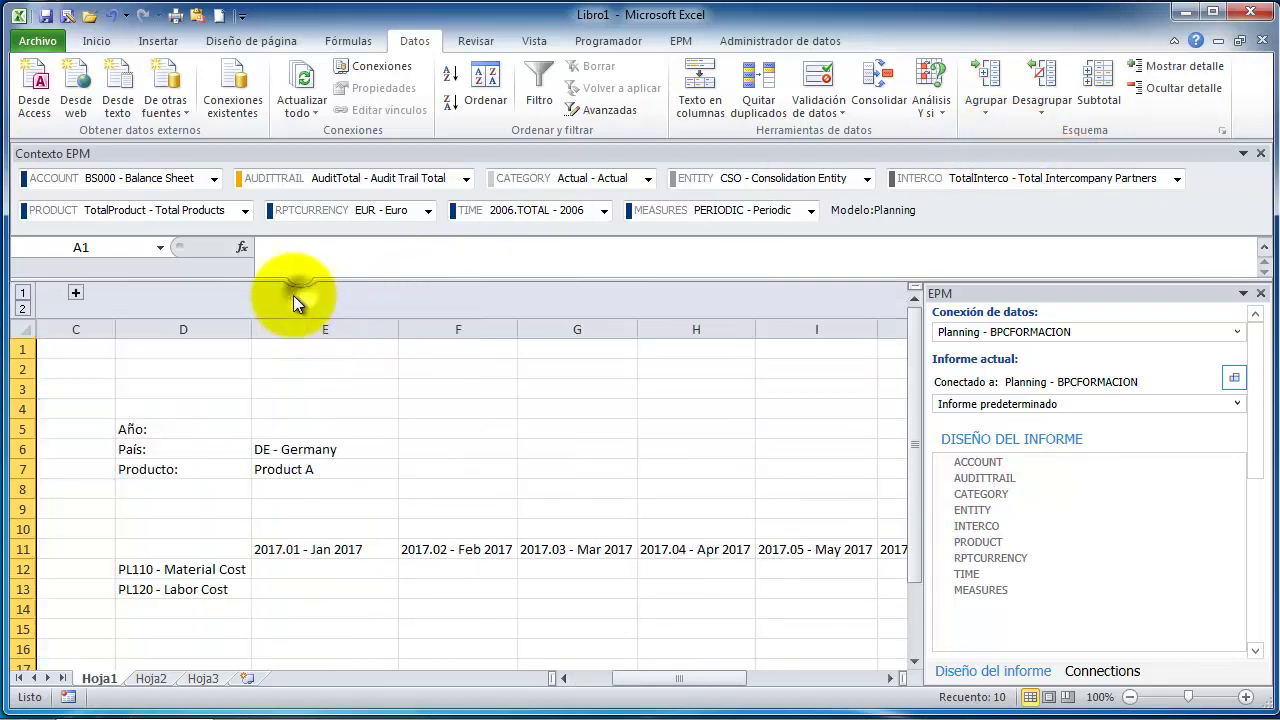
pyautogui.click(76, 293)
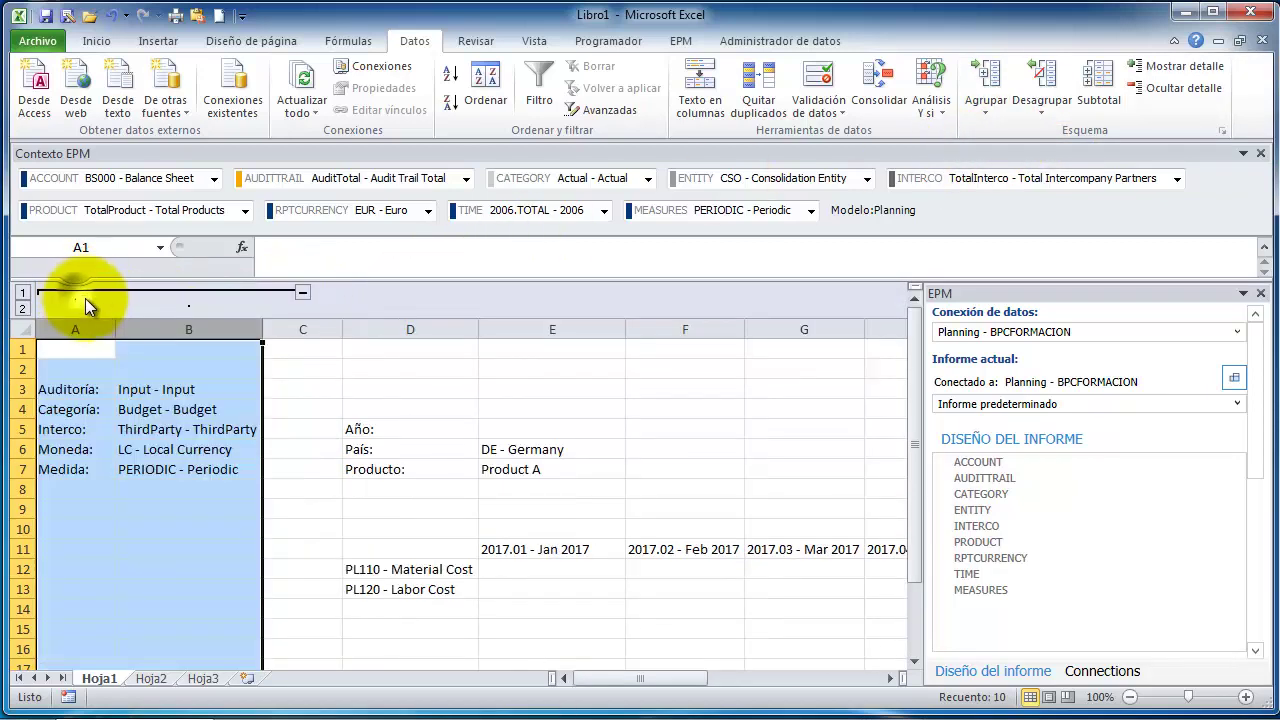
pyautogui.click(301, 294)
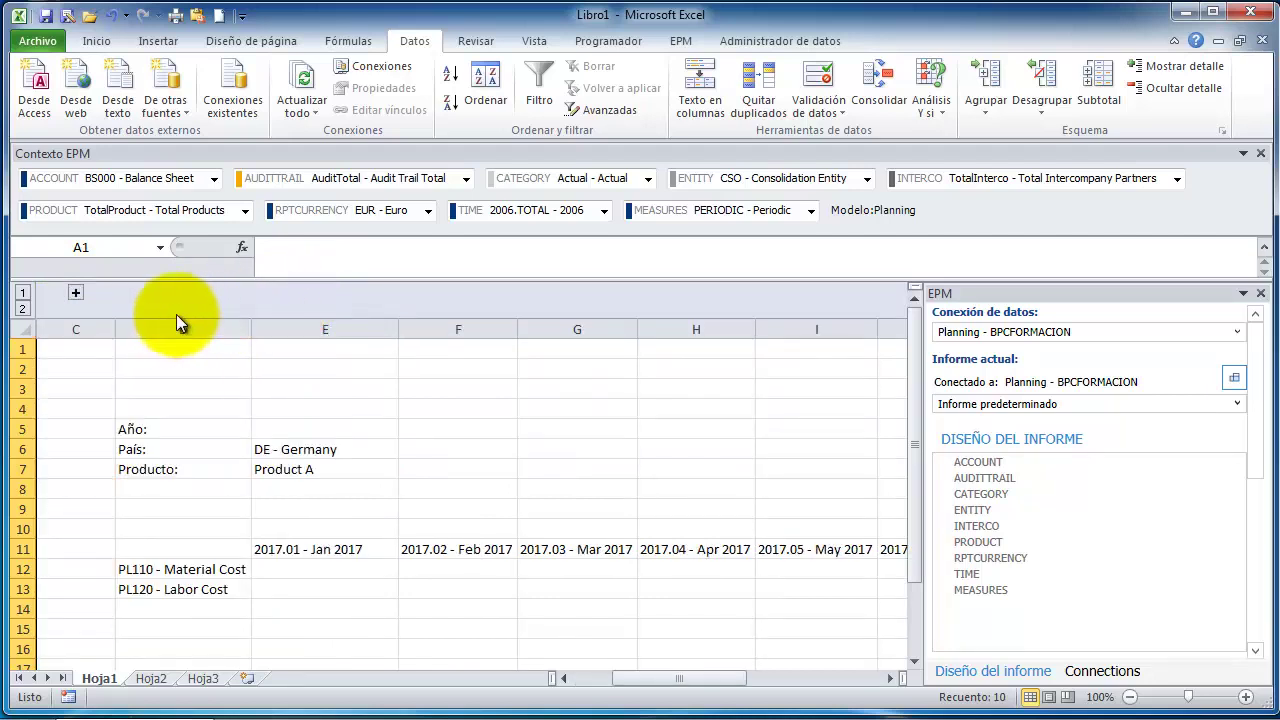
pyautogui.click(77, 293)
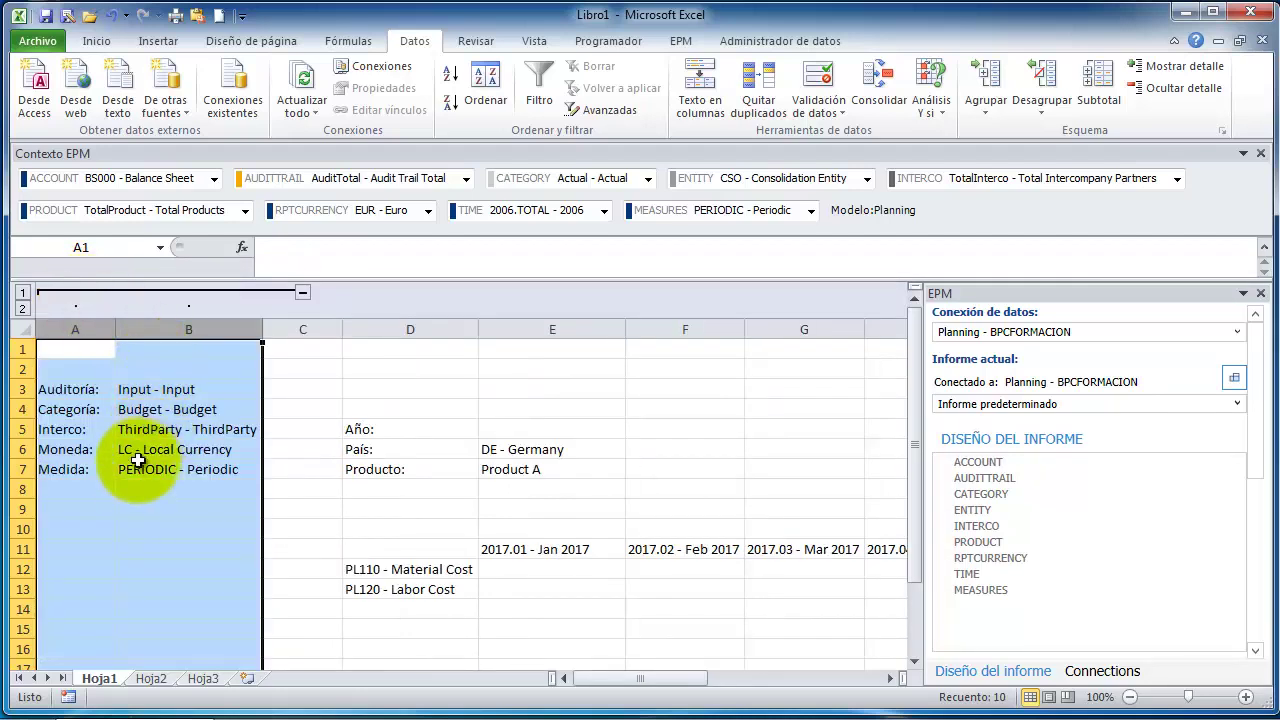
pyautogui.click(112, 496)
pyautogui.click(70, 521)
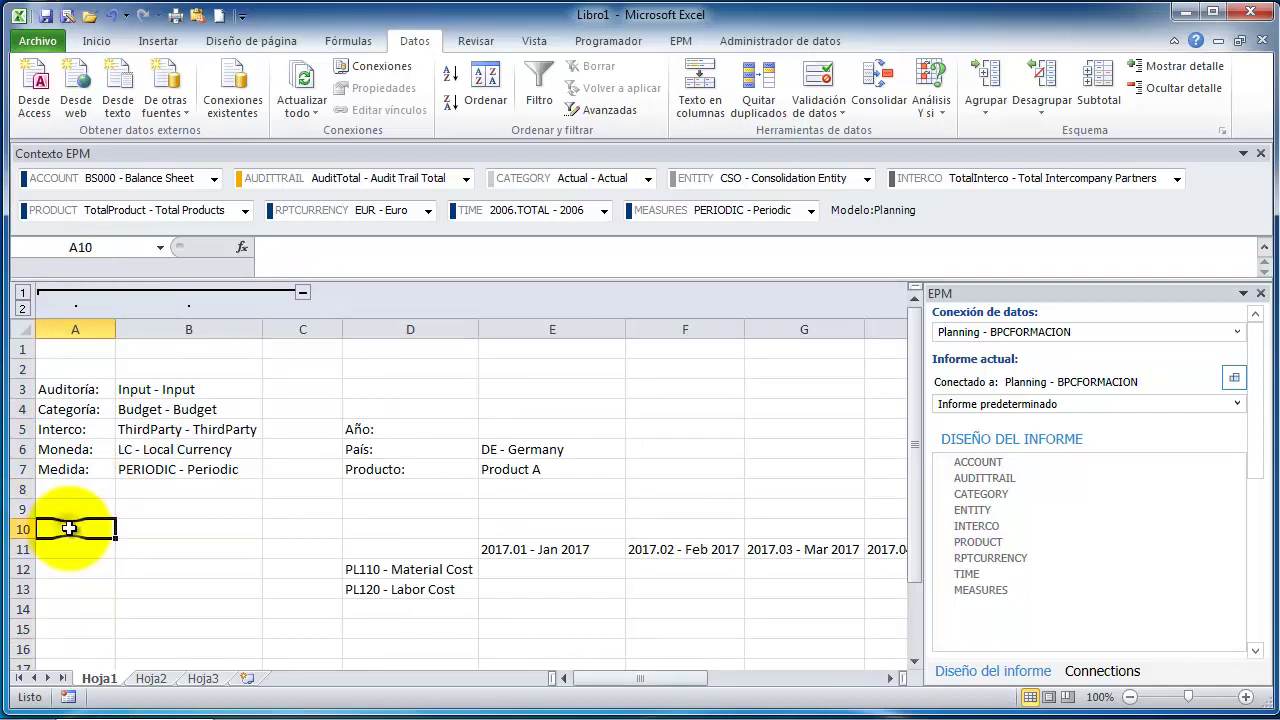
# - Enter the label "Años presupuestables:" in A10, below the labelled page members
pyautogui.click(506, 425)
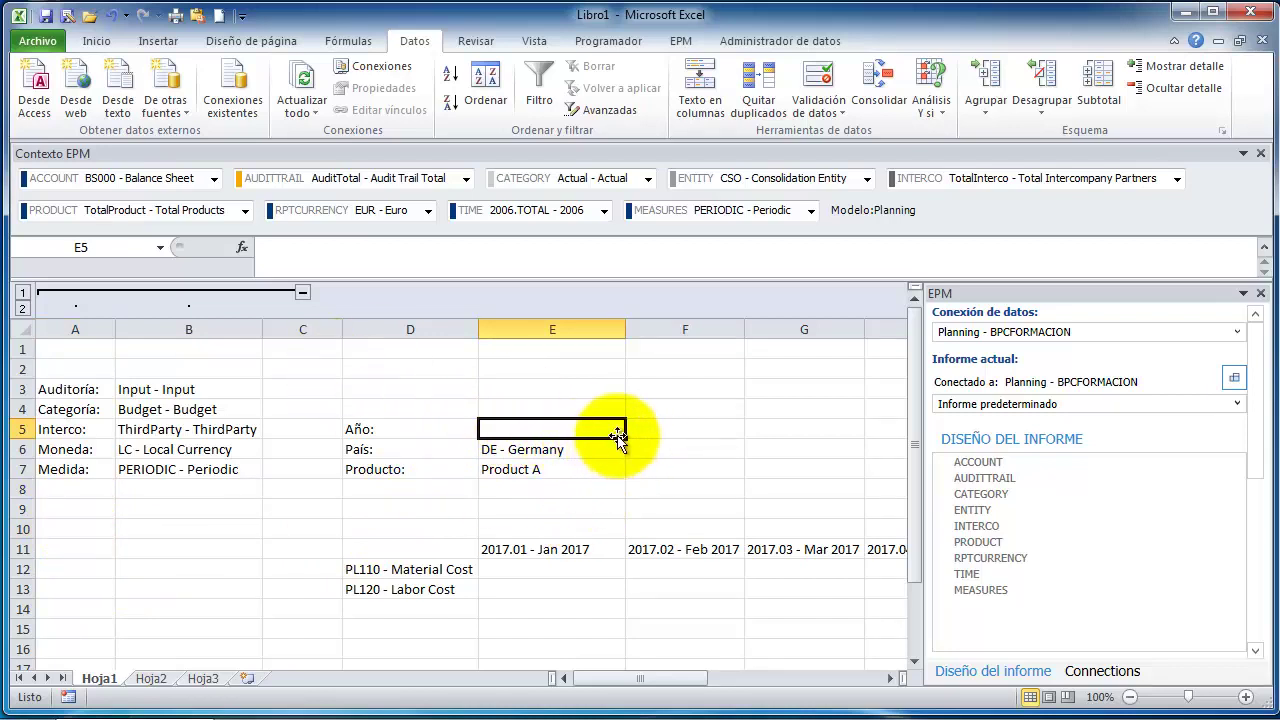
pyautogui.click(122, 528)
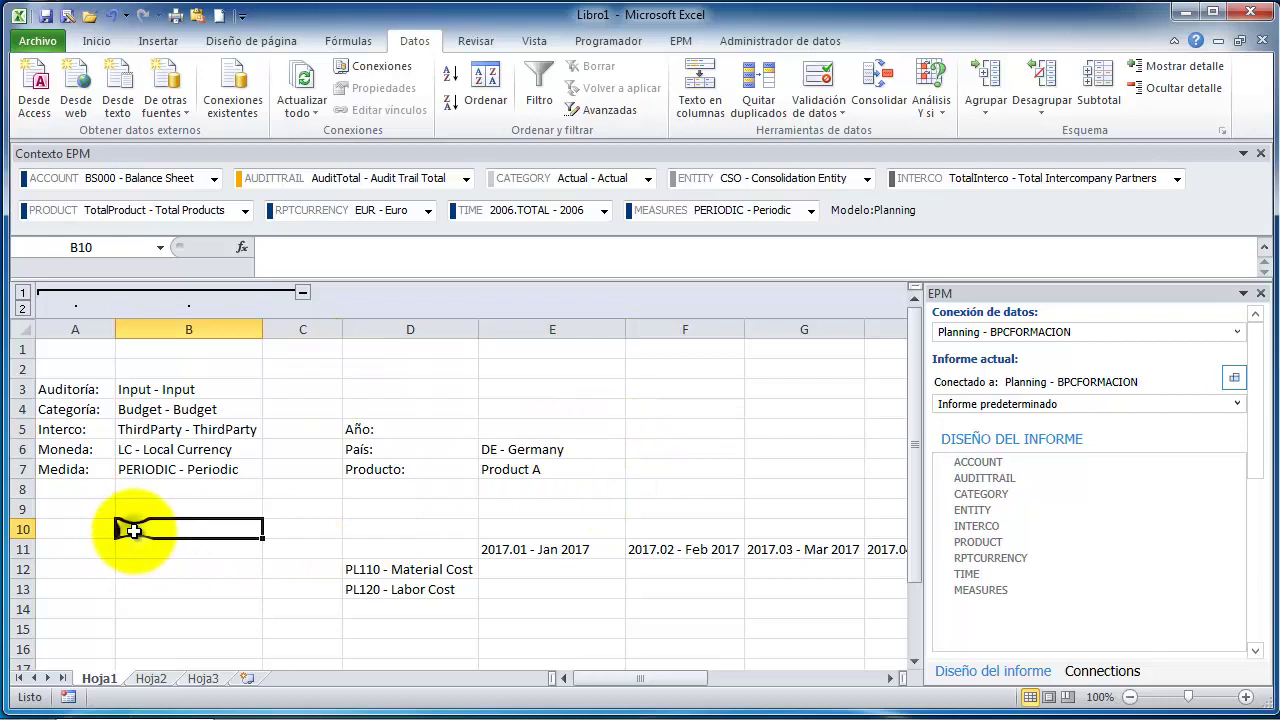
pyautogui.click(53, 527)
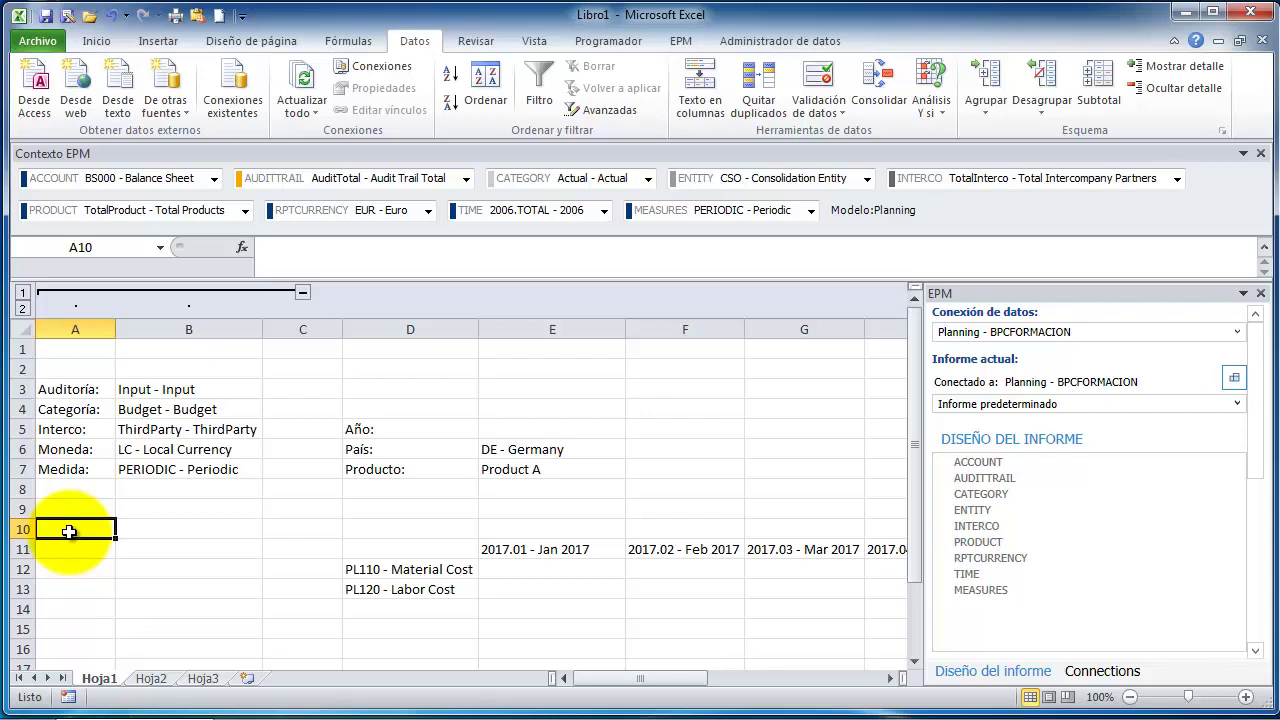
pyautogui.write('Op')
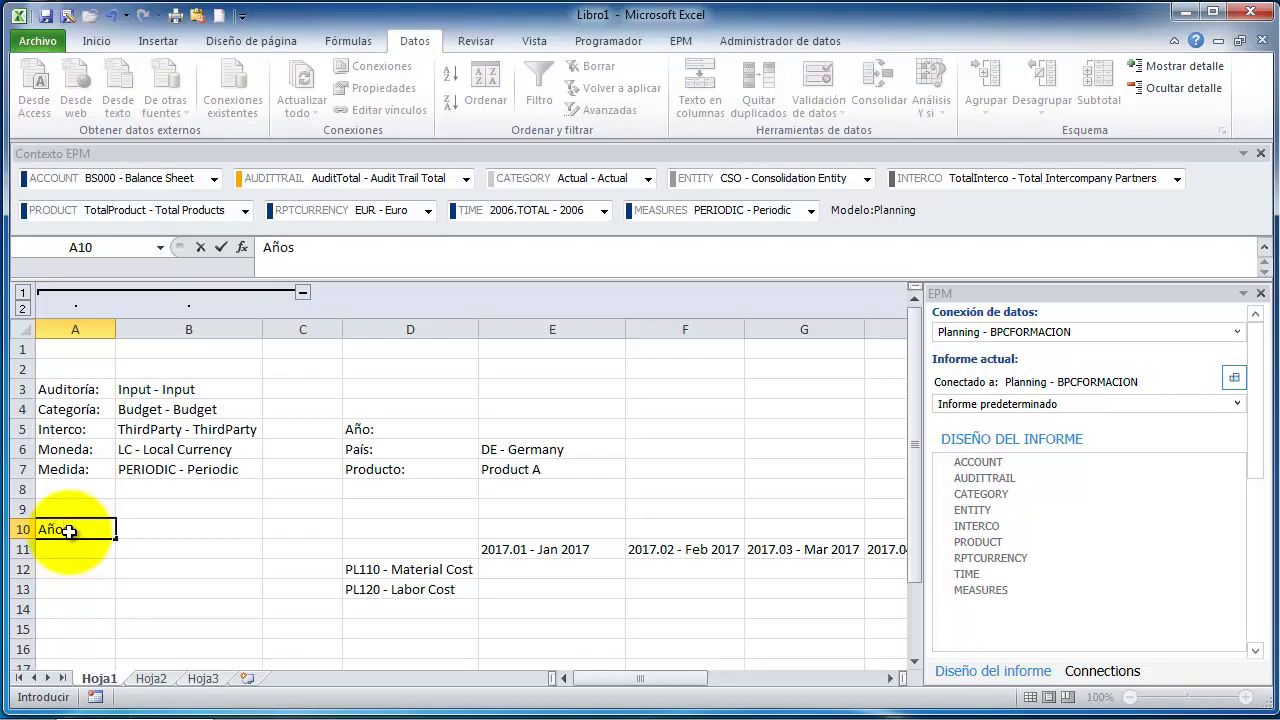
pyautogui.click(300, 249)
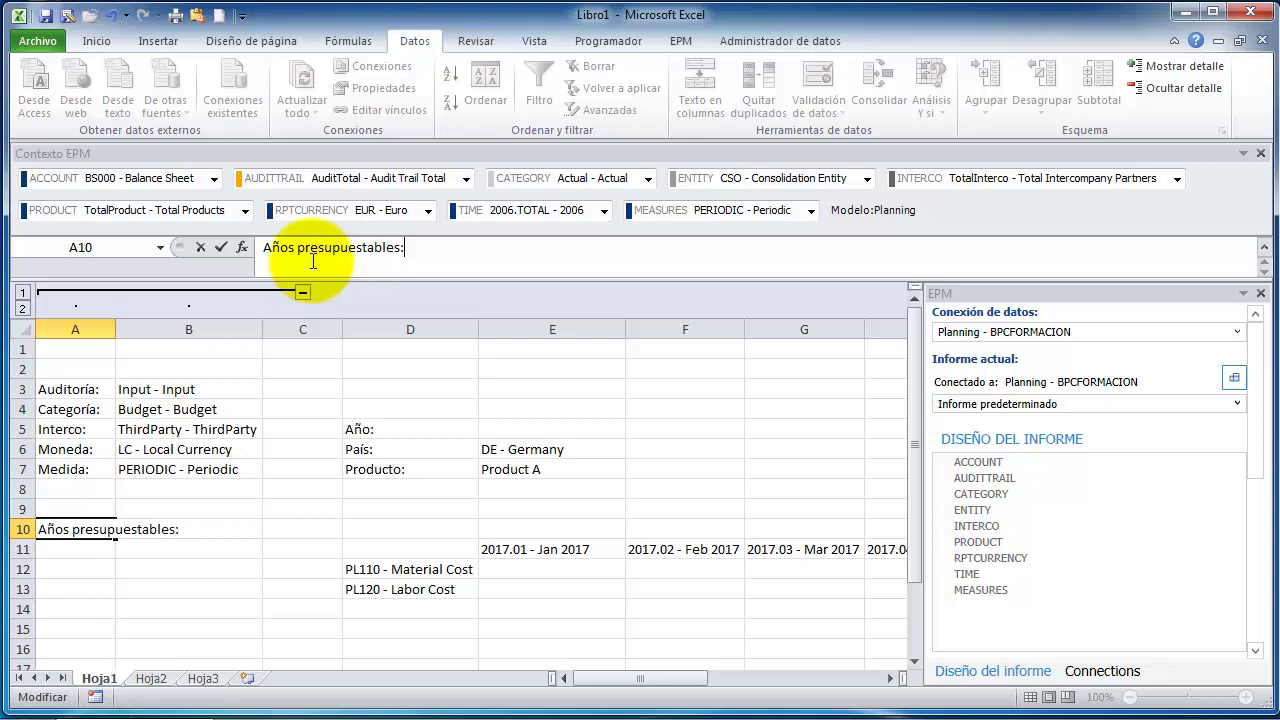
pyautogui.press('Return')
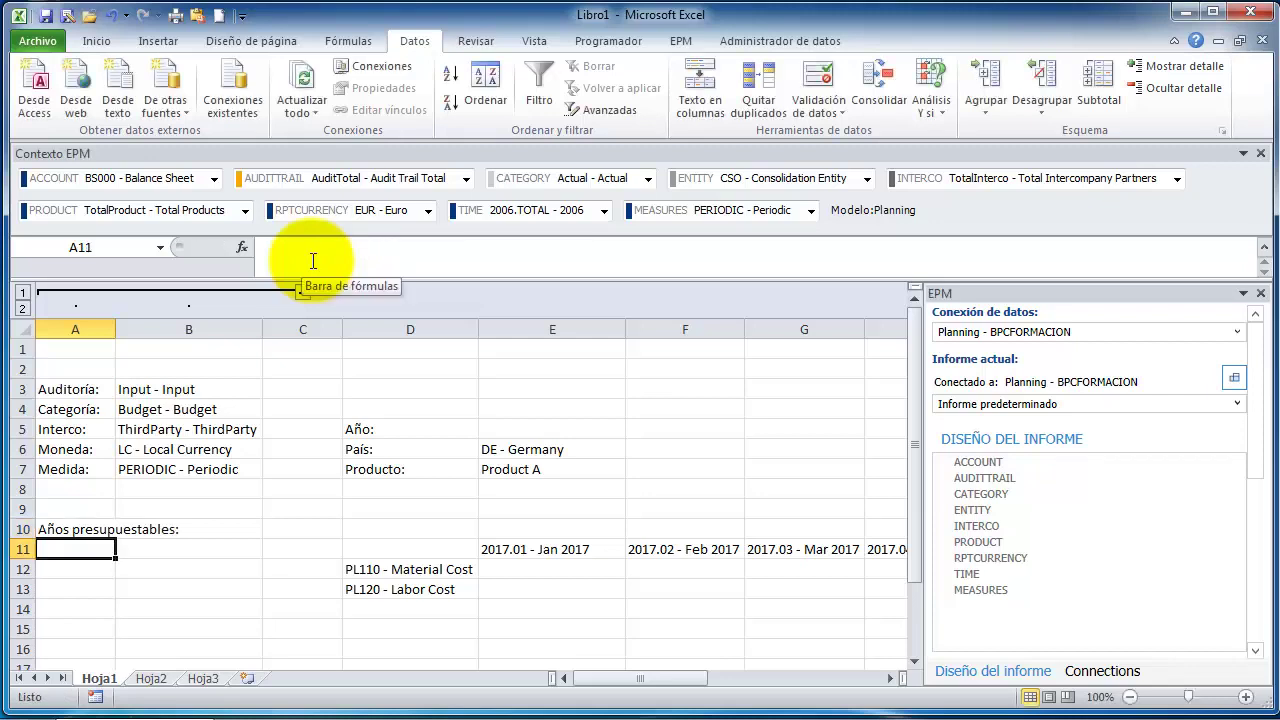
# - Enter the current-year formula =AÑO(AHORA()) in B11, below the Años presupuestables label
pyautogui.press('Right')
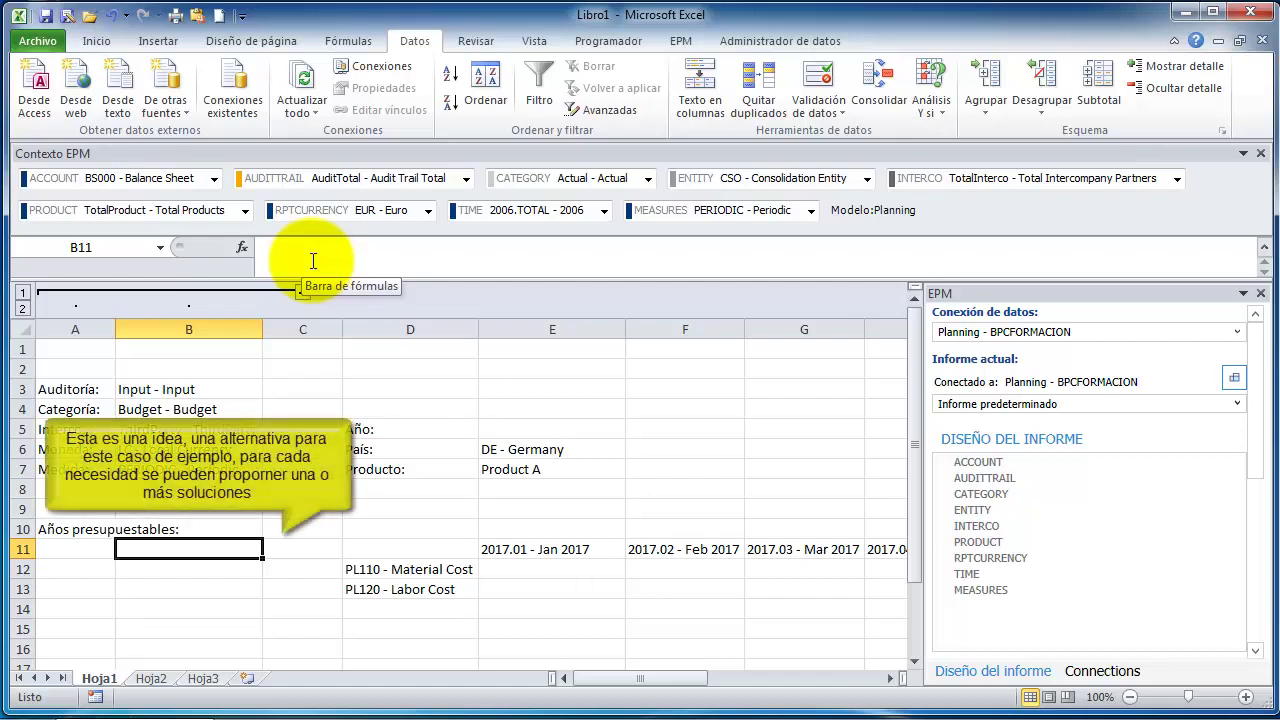
pyautogui.write('=a')
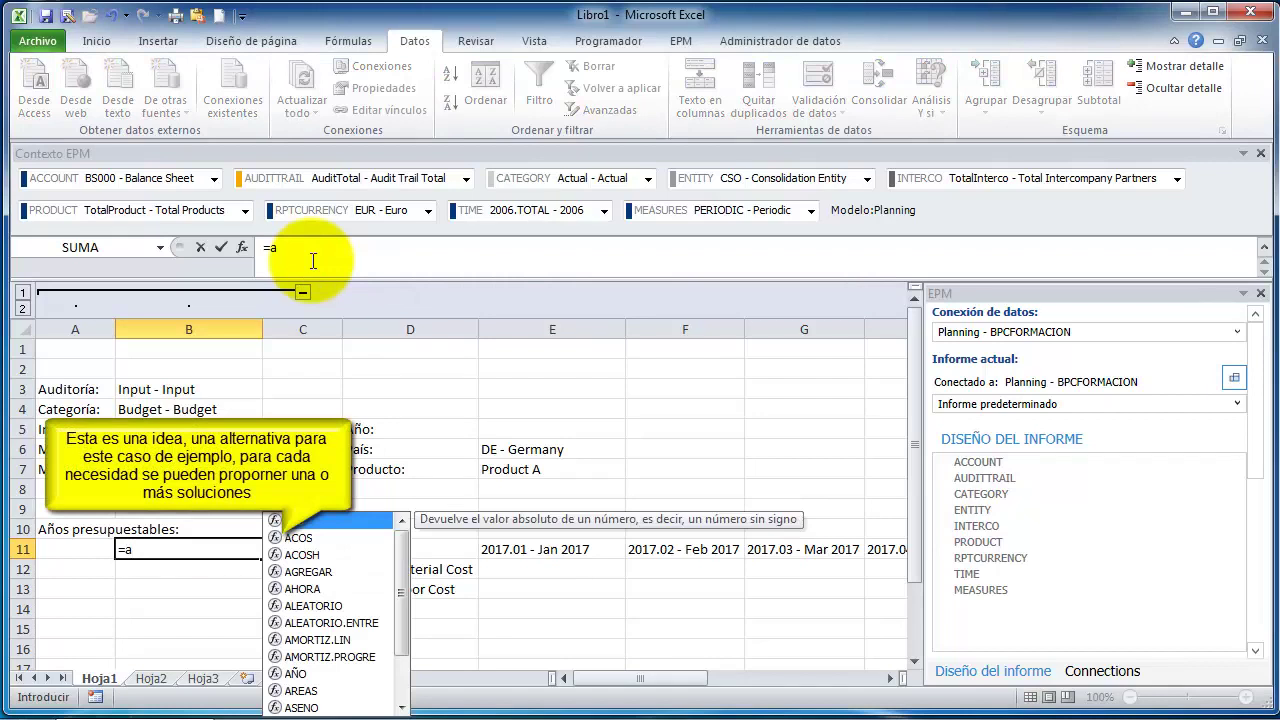
pyautogui.write('ñ')
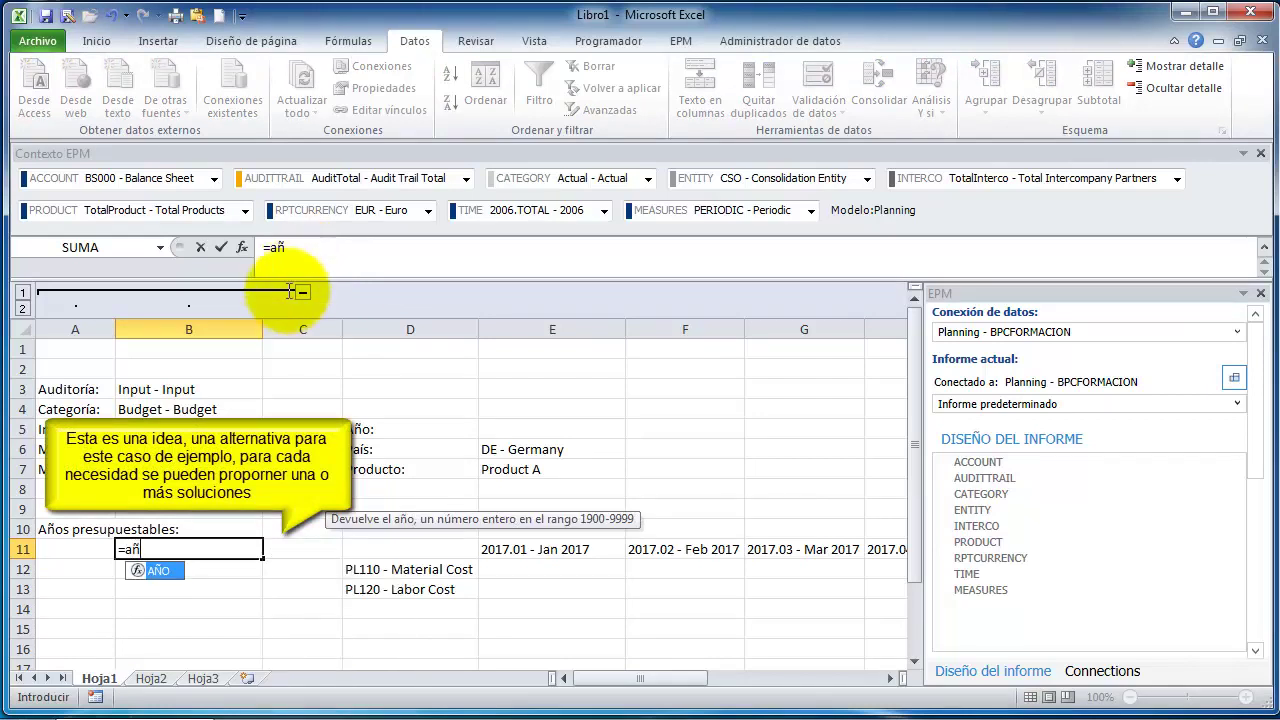
pyautogui.doubleClick(162, 578)
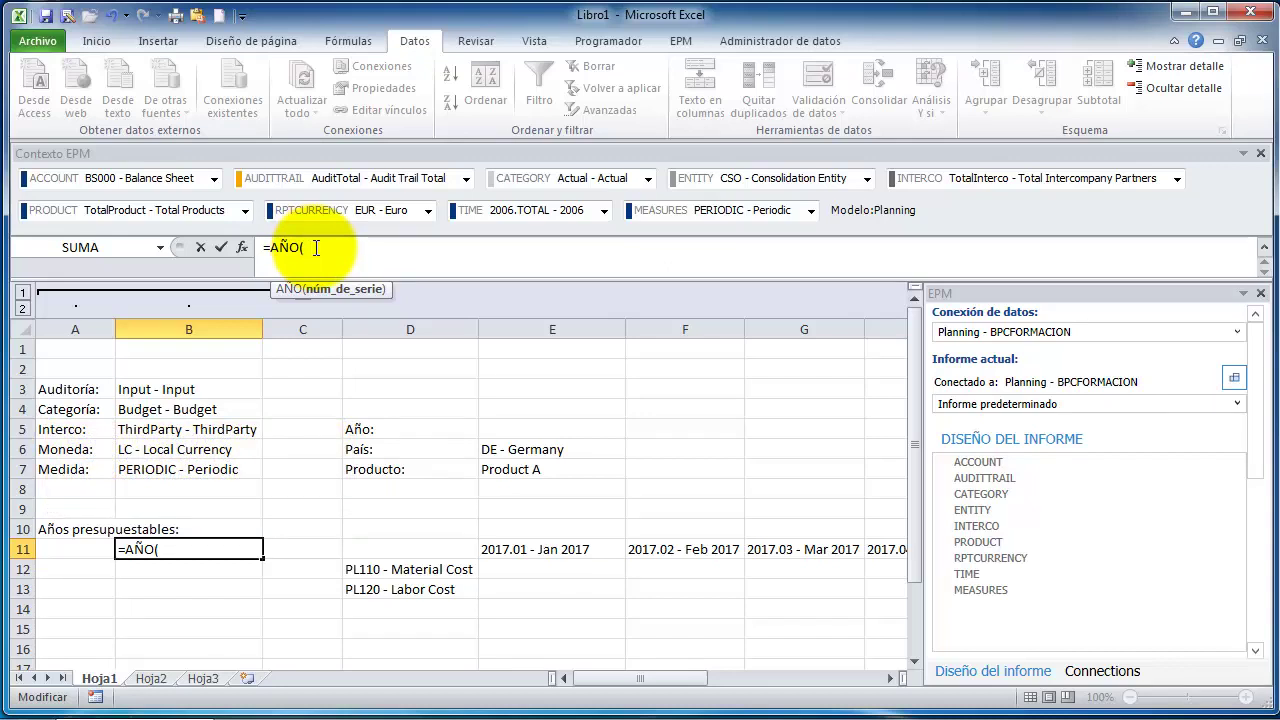
pyautogui.write('aho')
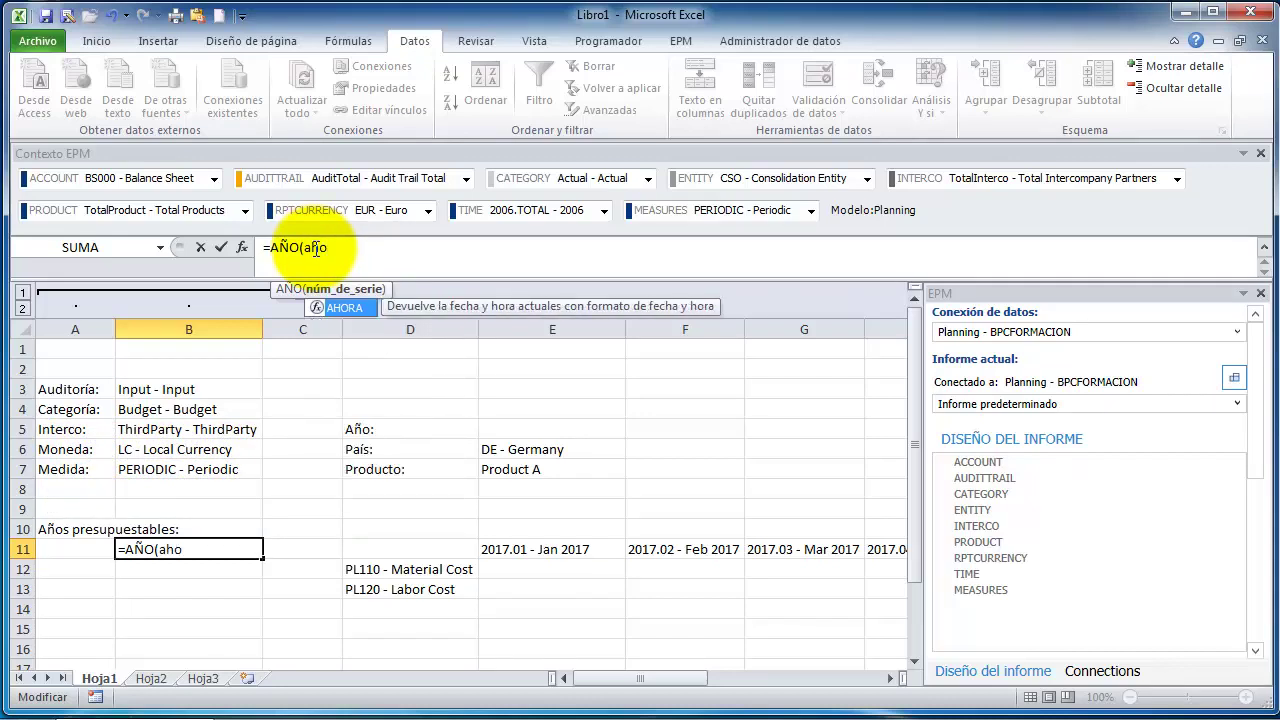
pyautogui.doubleClick(345, 307)
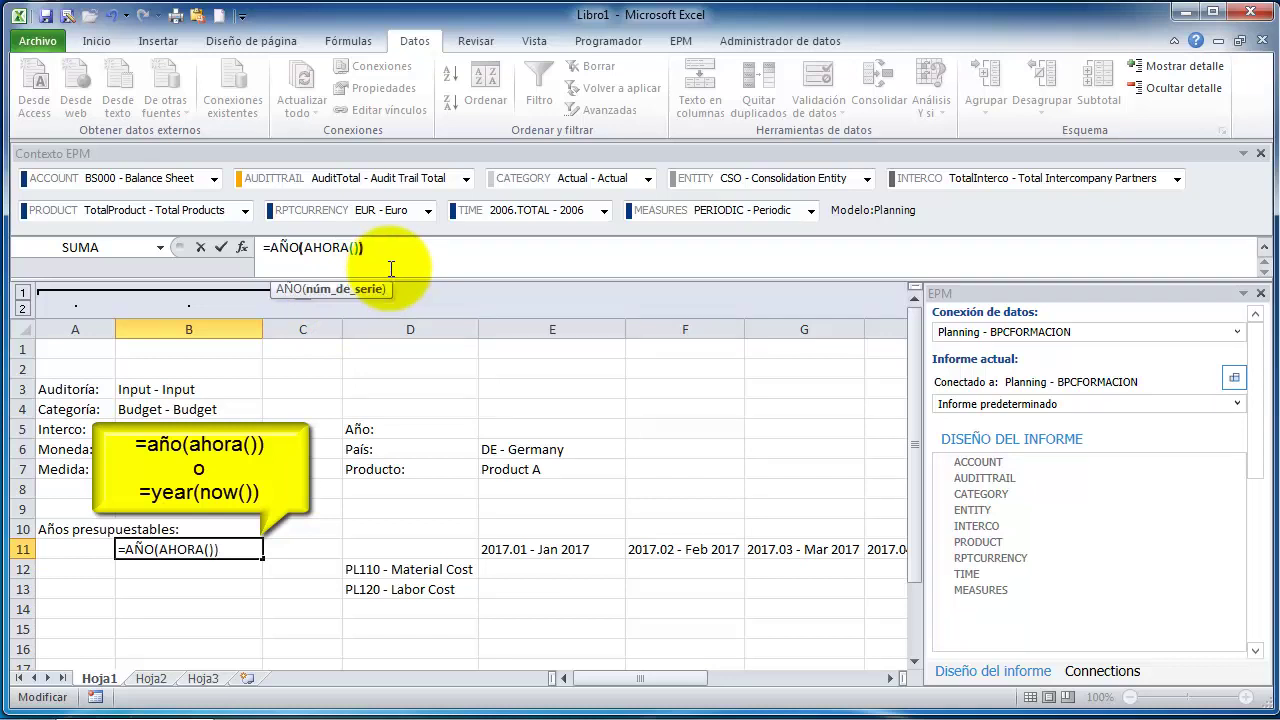
pyautogui.press('Return')
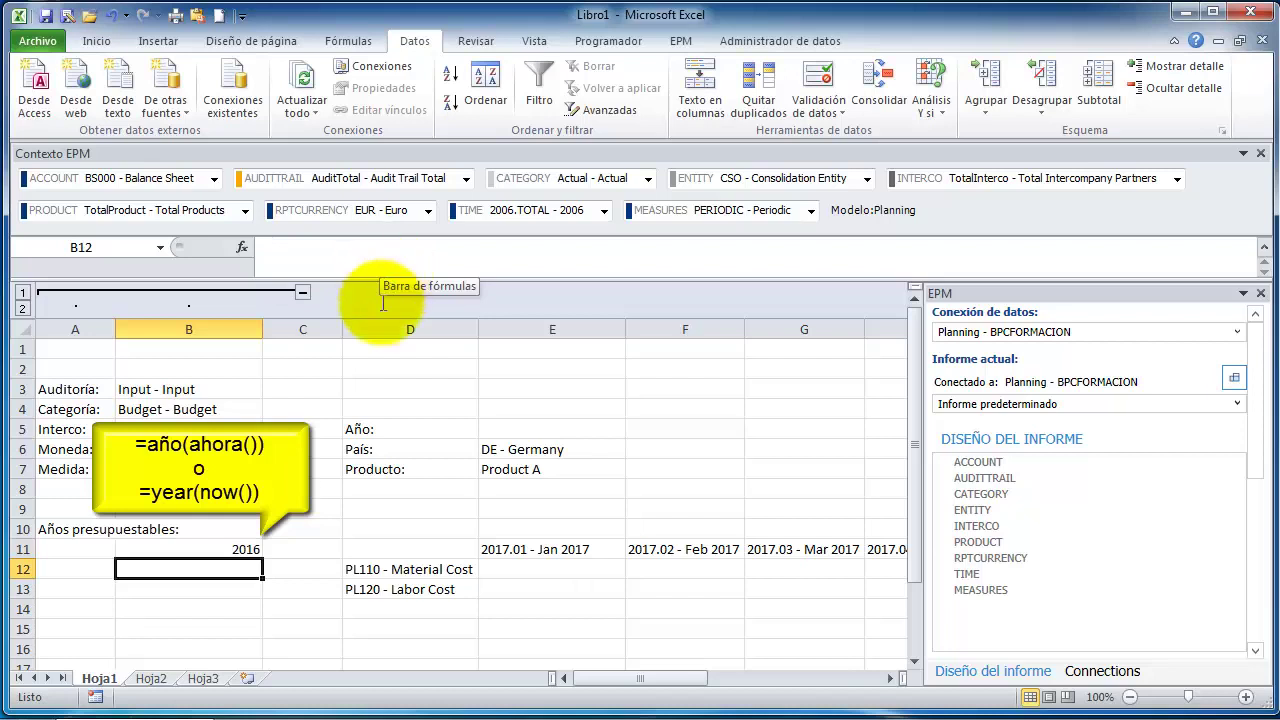
pyautogui.click(177, 547)
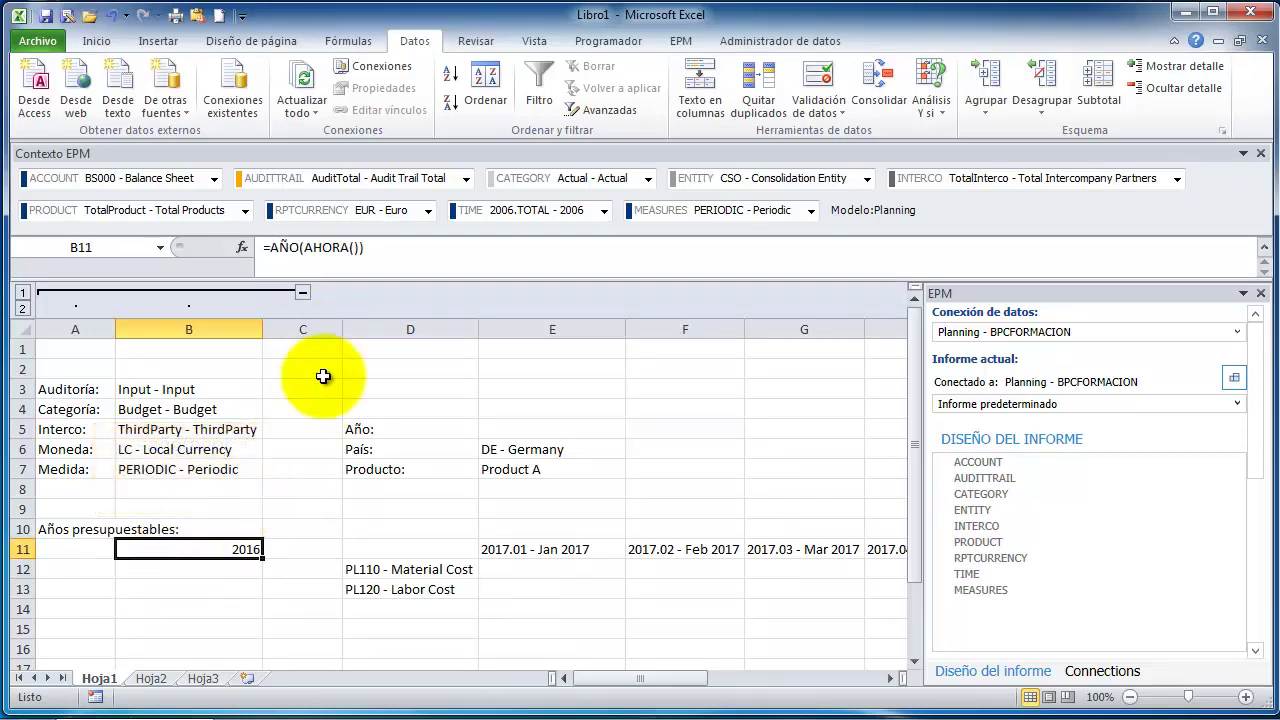
pyautogui.moveTo(389, 249); pyautogui.dragTo(250, 248)
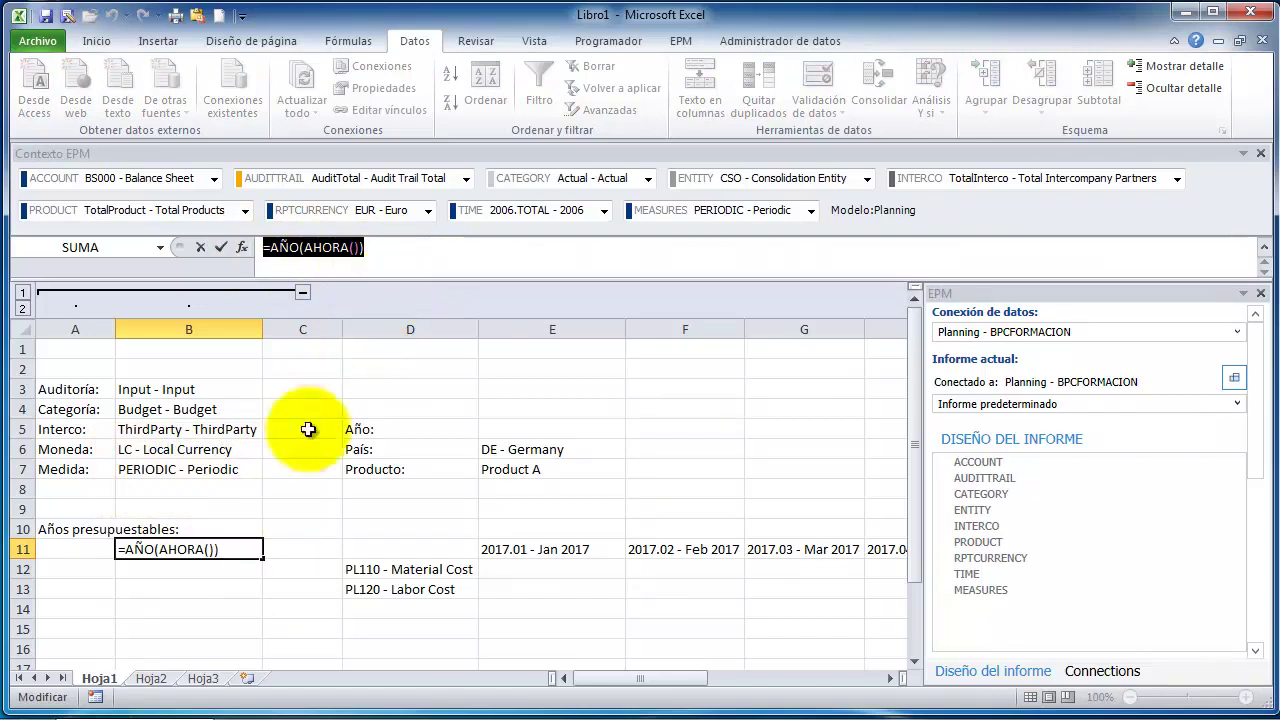
pyautogui.write('=')
pyautogui.click(166, 570)
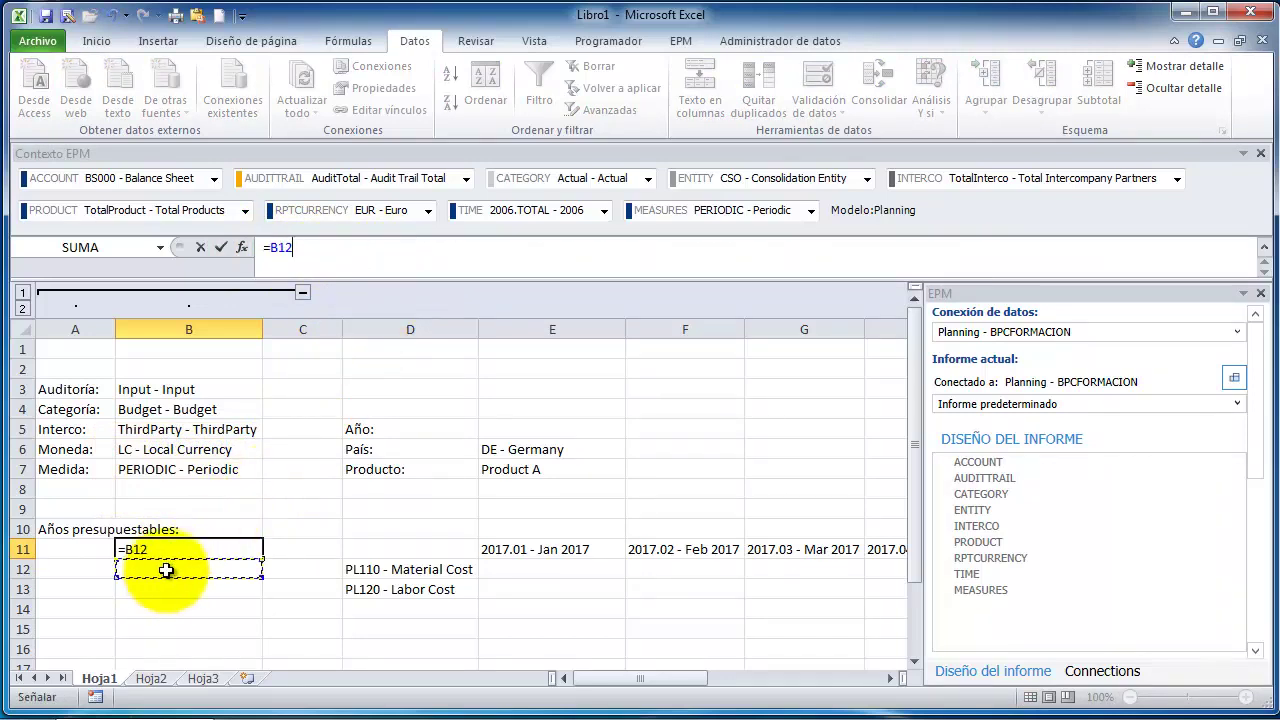
pyautogui.press('Escape')
# - Copy the current-year formula from B11 into B12 and B13
pyautogui.hotkey('ctrl', 'c')
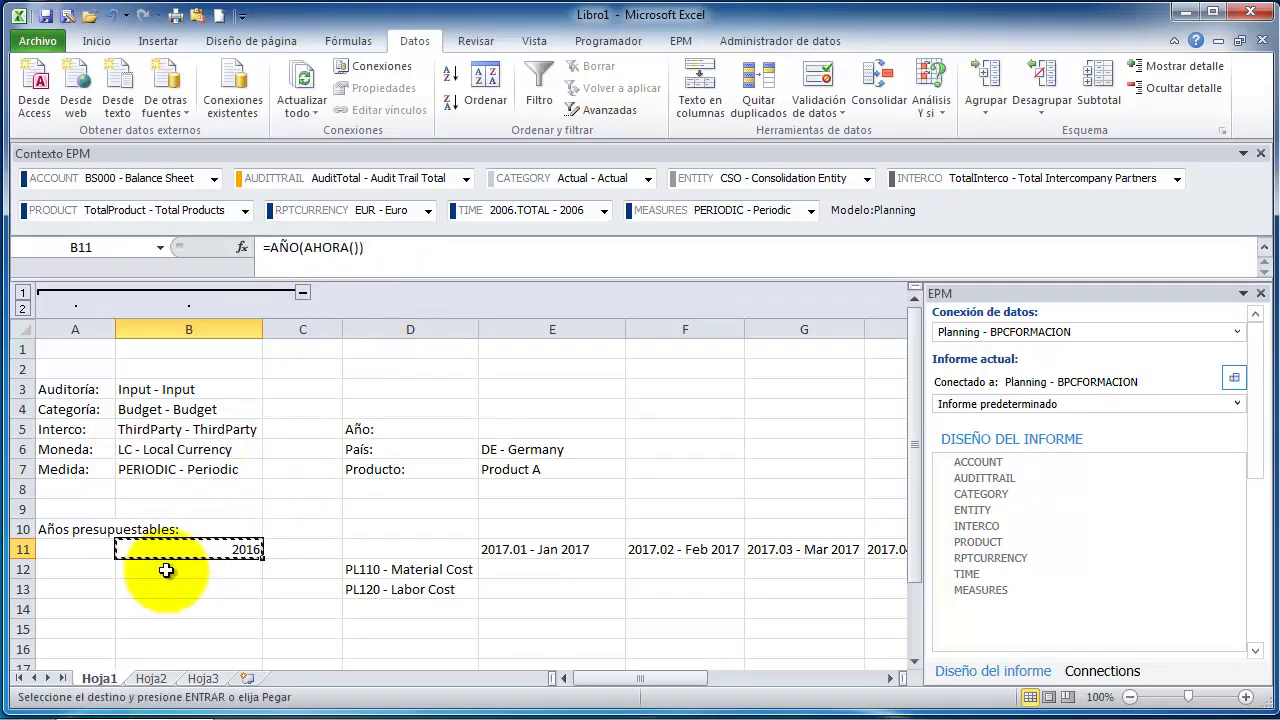
pyautogui.press('Down')
pyautogui.hotkey('shift', 'Down')
pyautogui.press('Return')
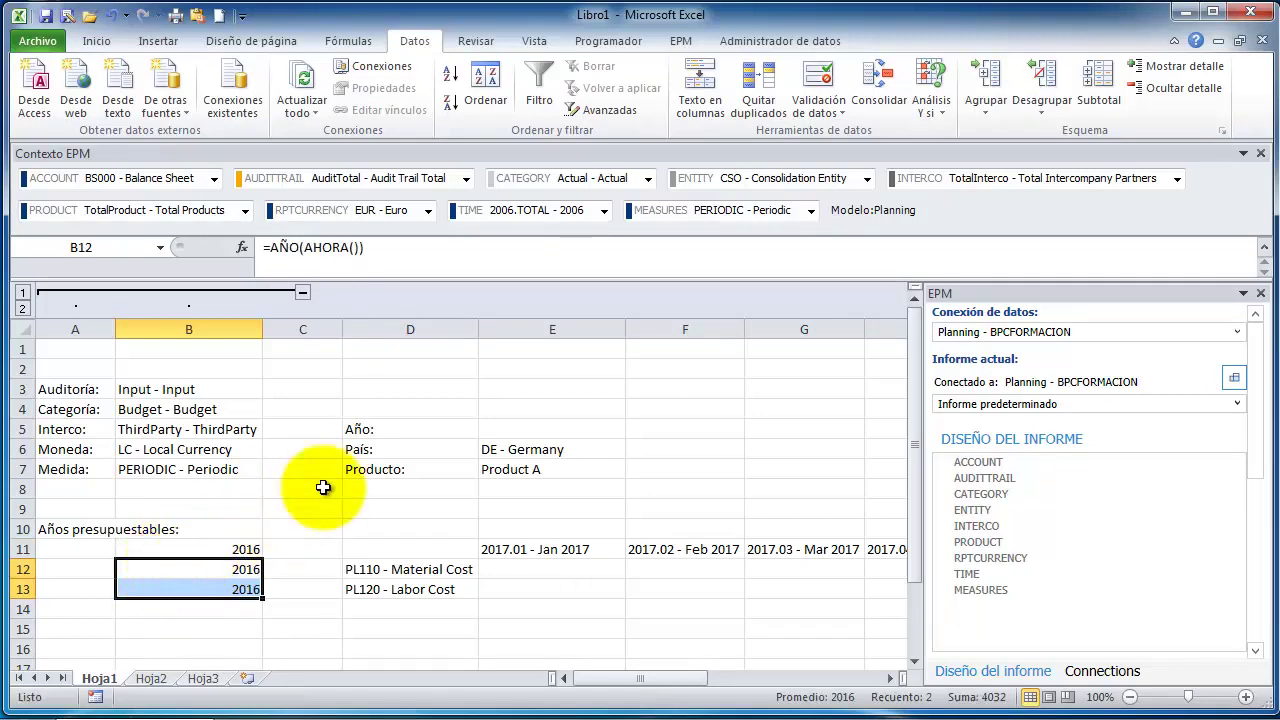
pyautogui.click(520, 427)
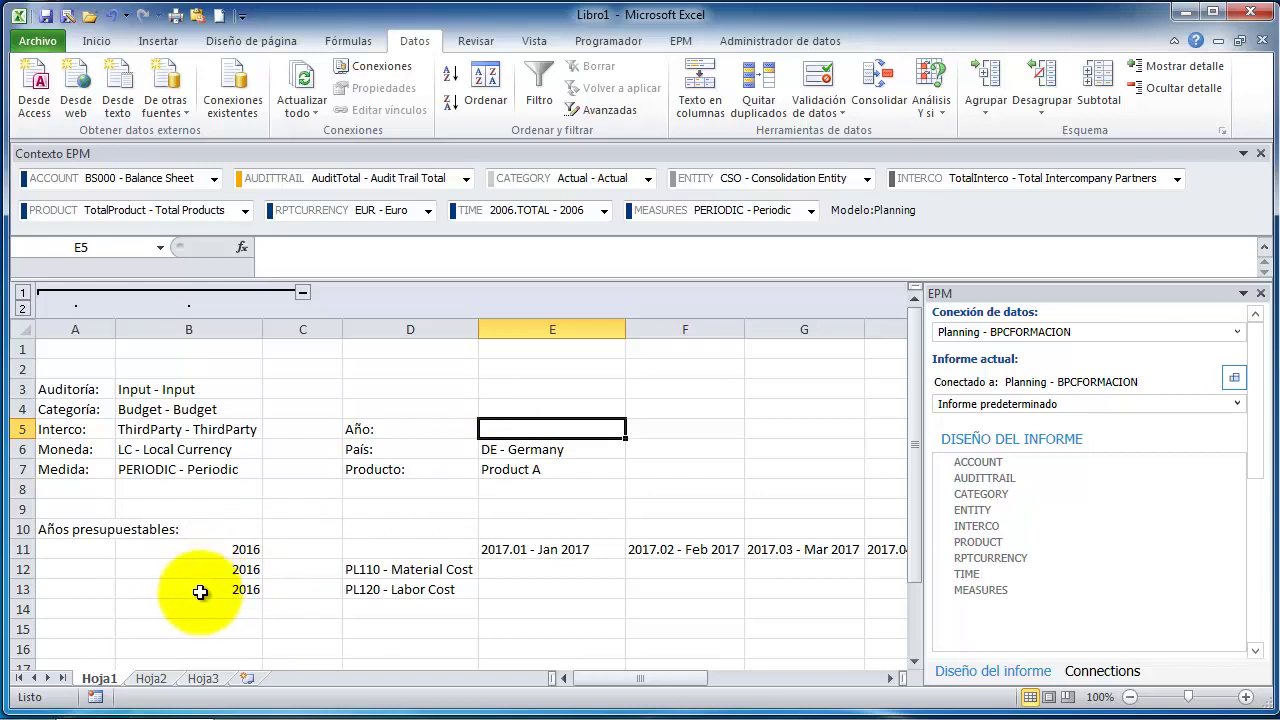
pyautogui.click(207, 549)
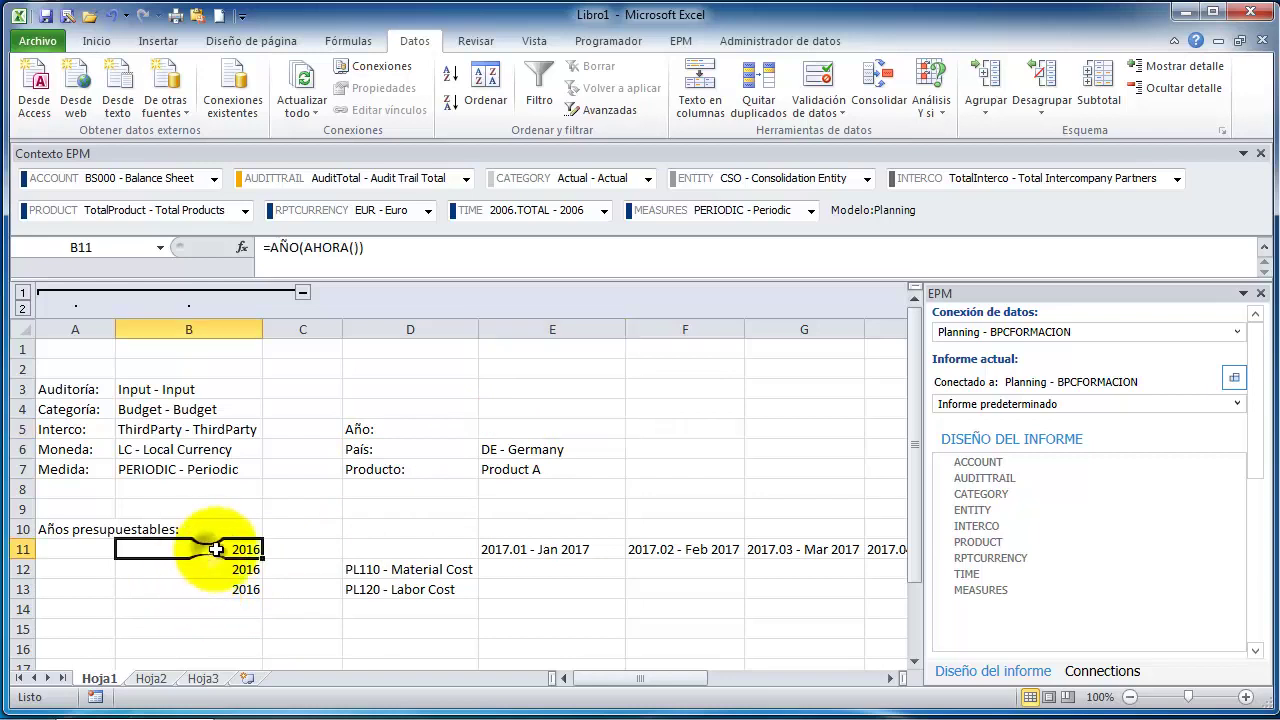
# - Adjust the current-year formulas in the Años presupuestables list by subtracting one year in B11 and adding one year in B13
pyautogui.click(385, 250)
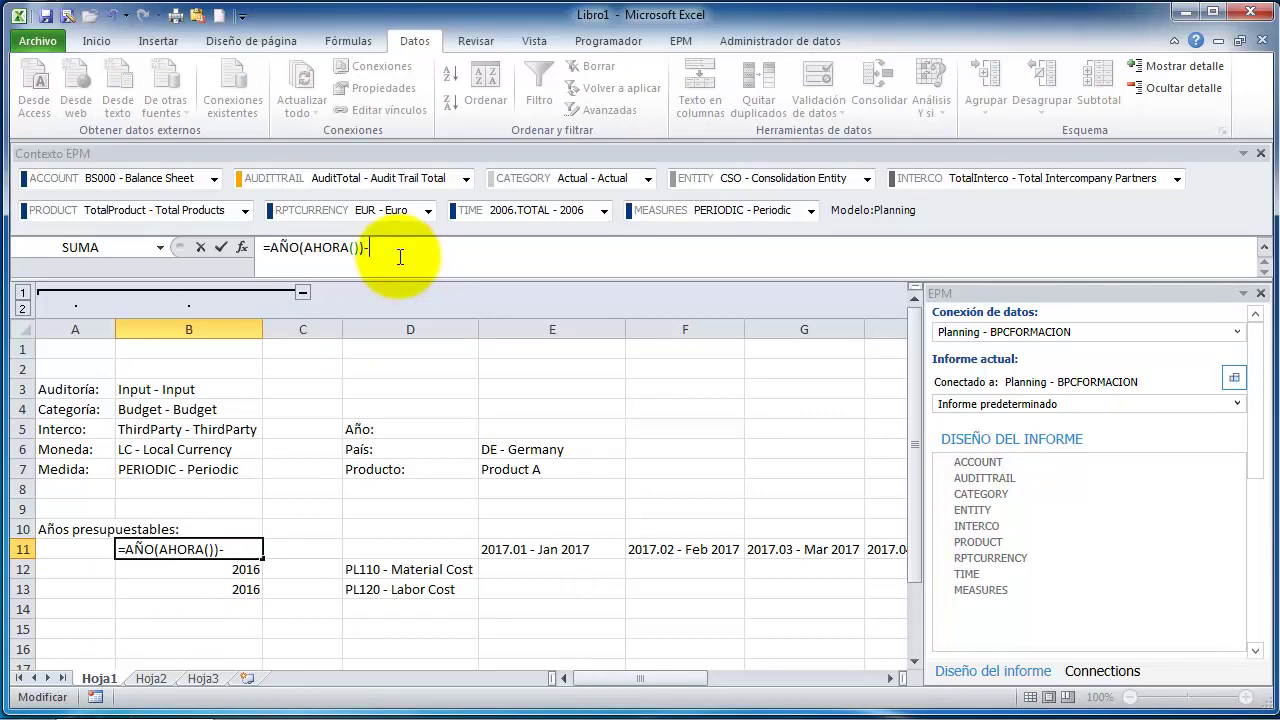
pyautogui.press('Return')
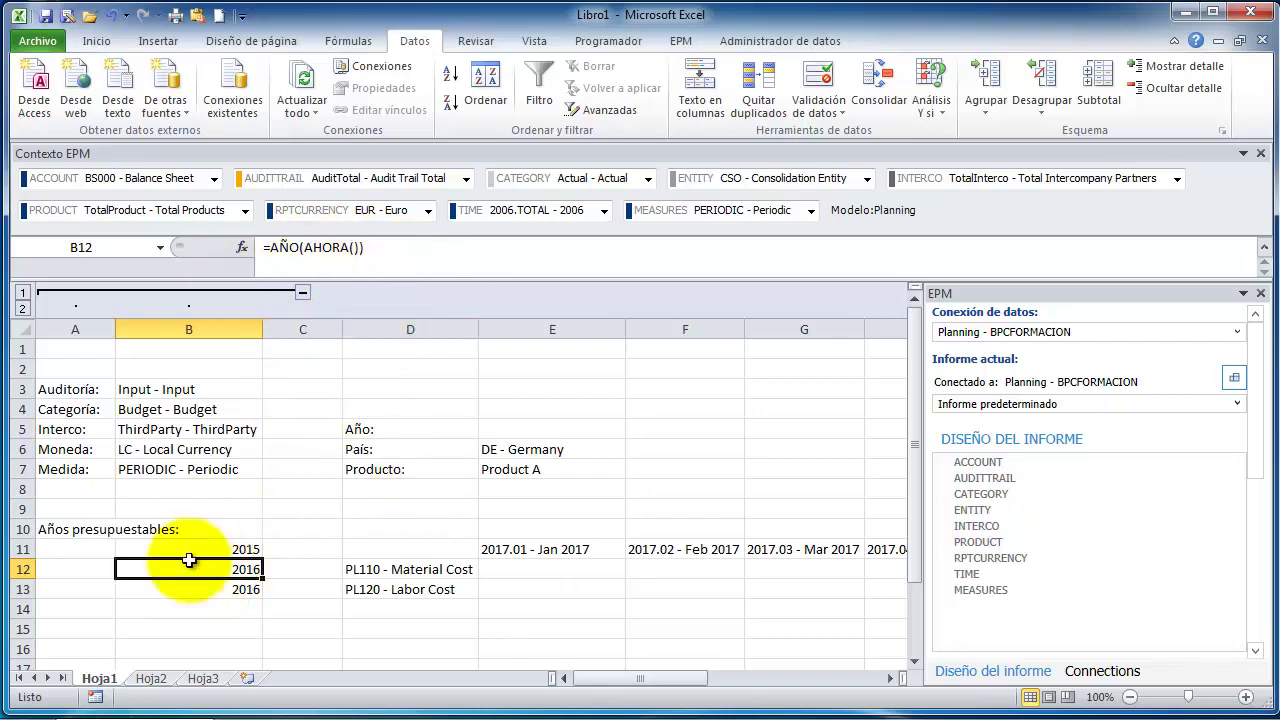
pyautogui.click(193, 593)
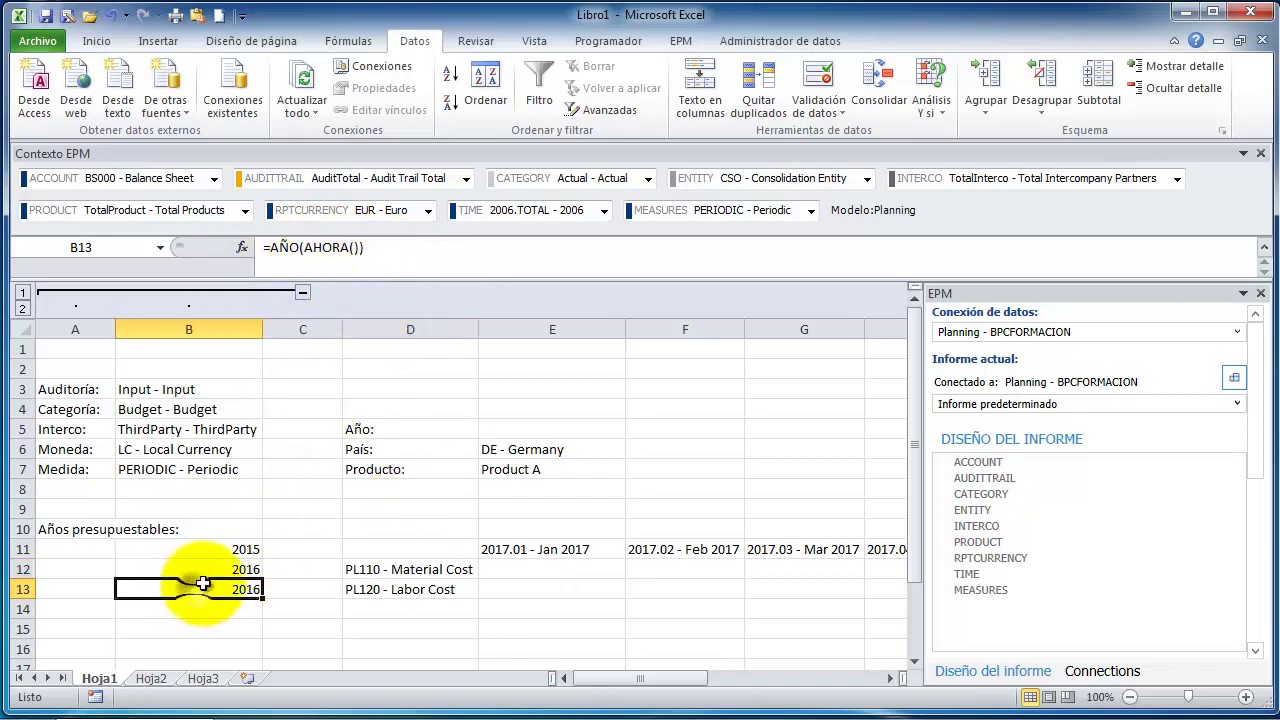
pyautogui.click(408, 249)
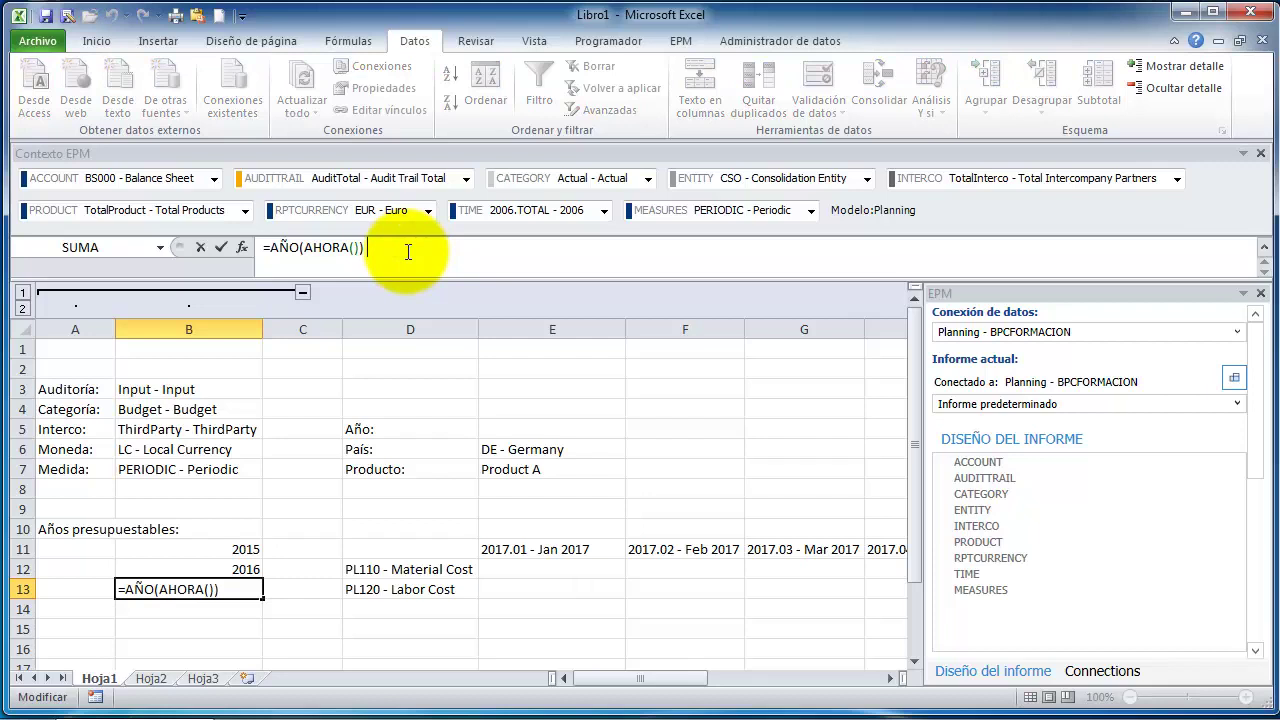
pyautogui.press('Return')
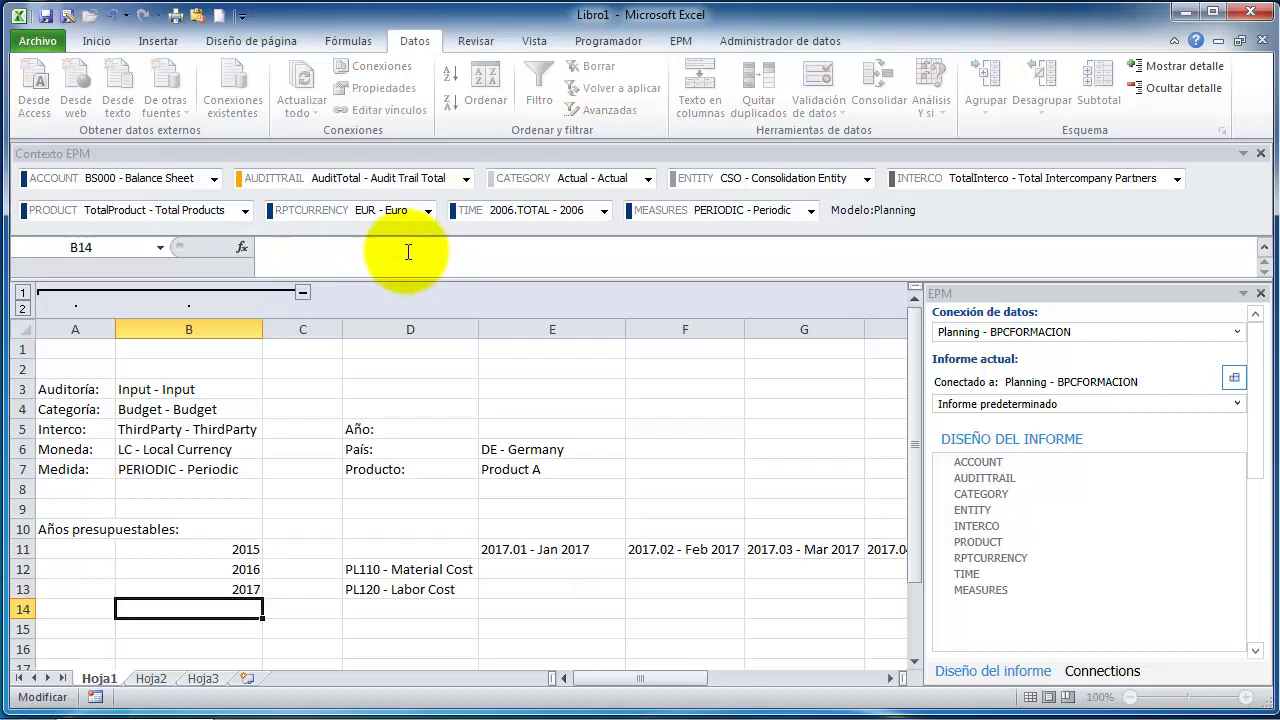
pyautogui.click(70, 566)
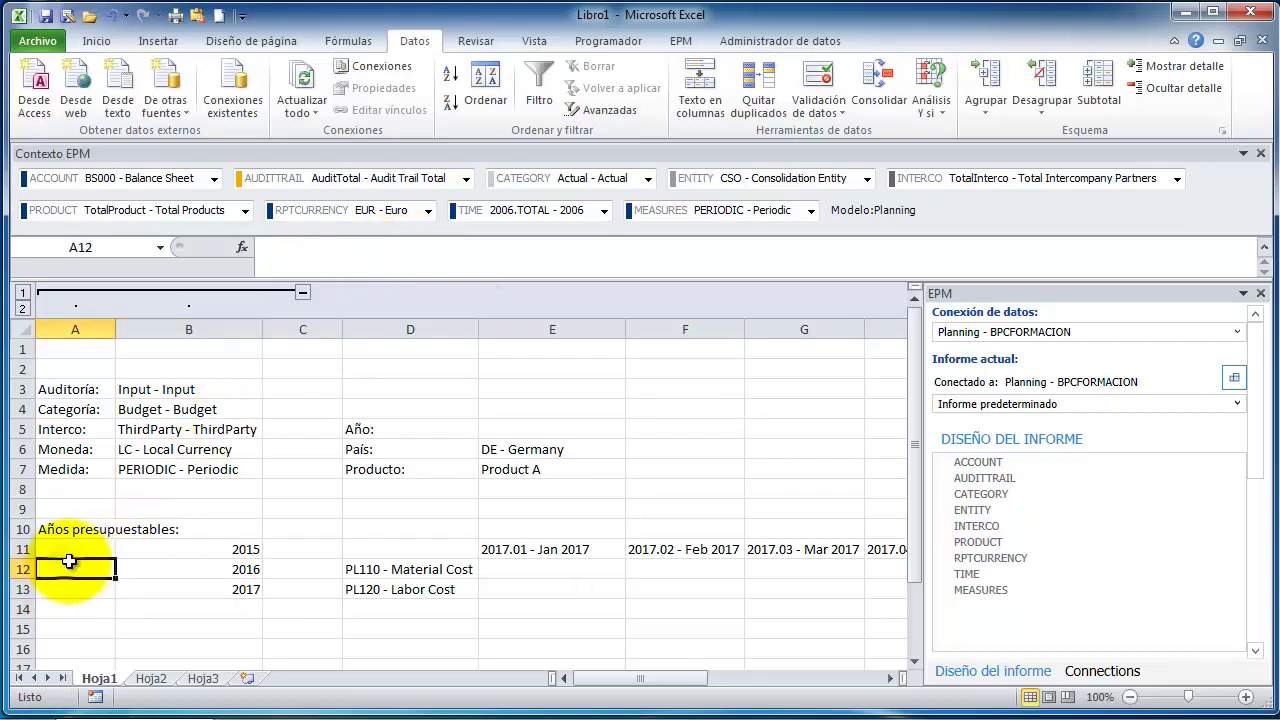
# - Set up data validation on the Año cell E5, allowing a Lista with the source =$B$11:$B$13
pyautogui.click(510, 427)
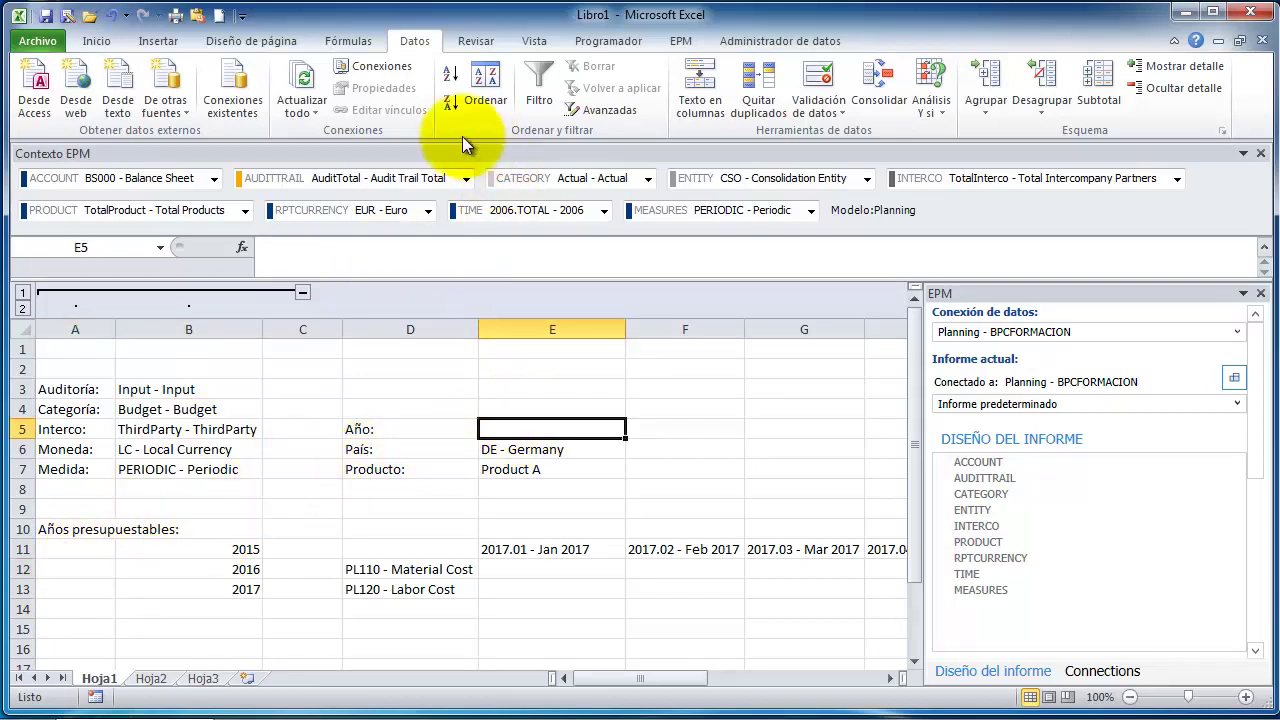
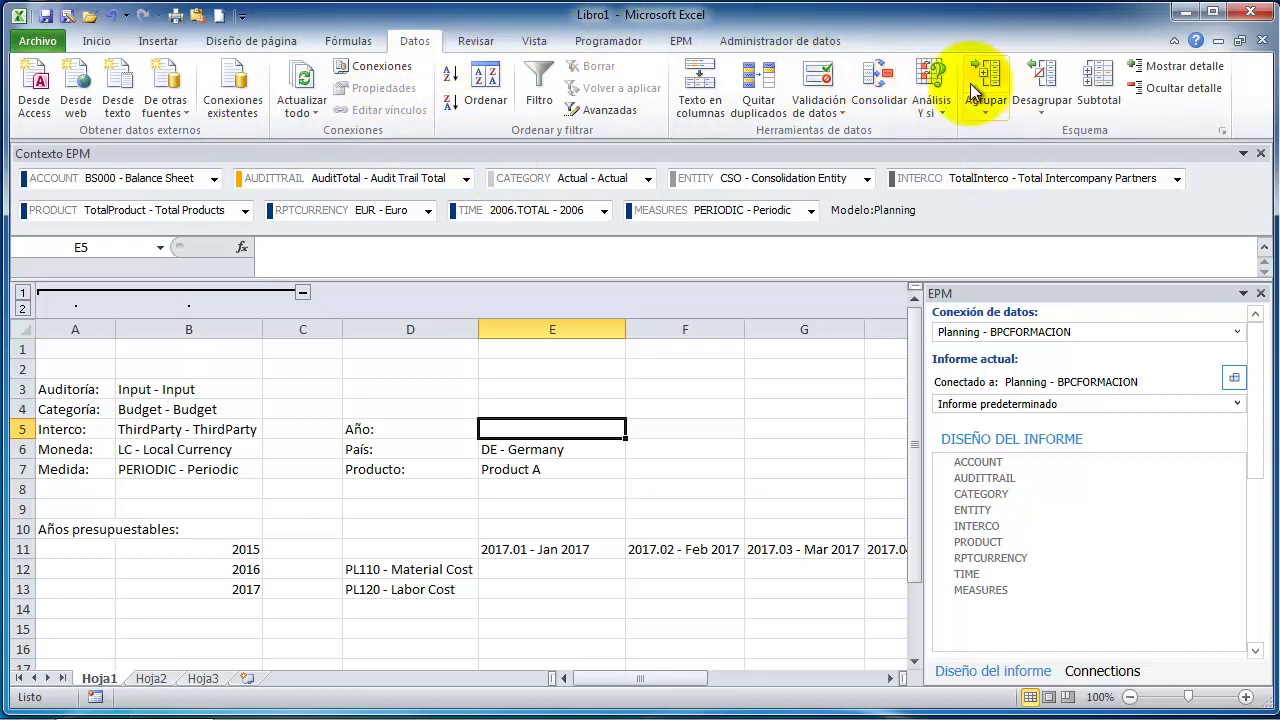
pyautogui.click(836, 115)
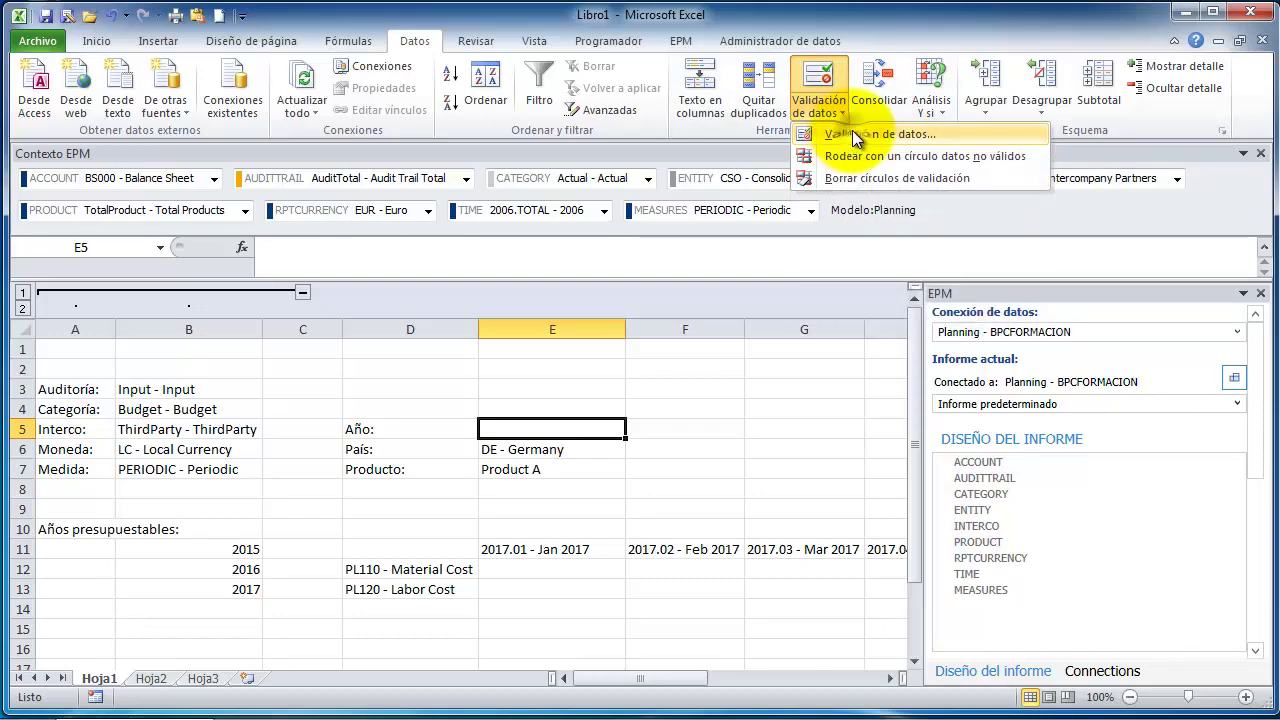
pyautogui.click(854, 134)
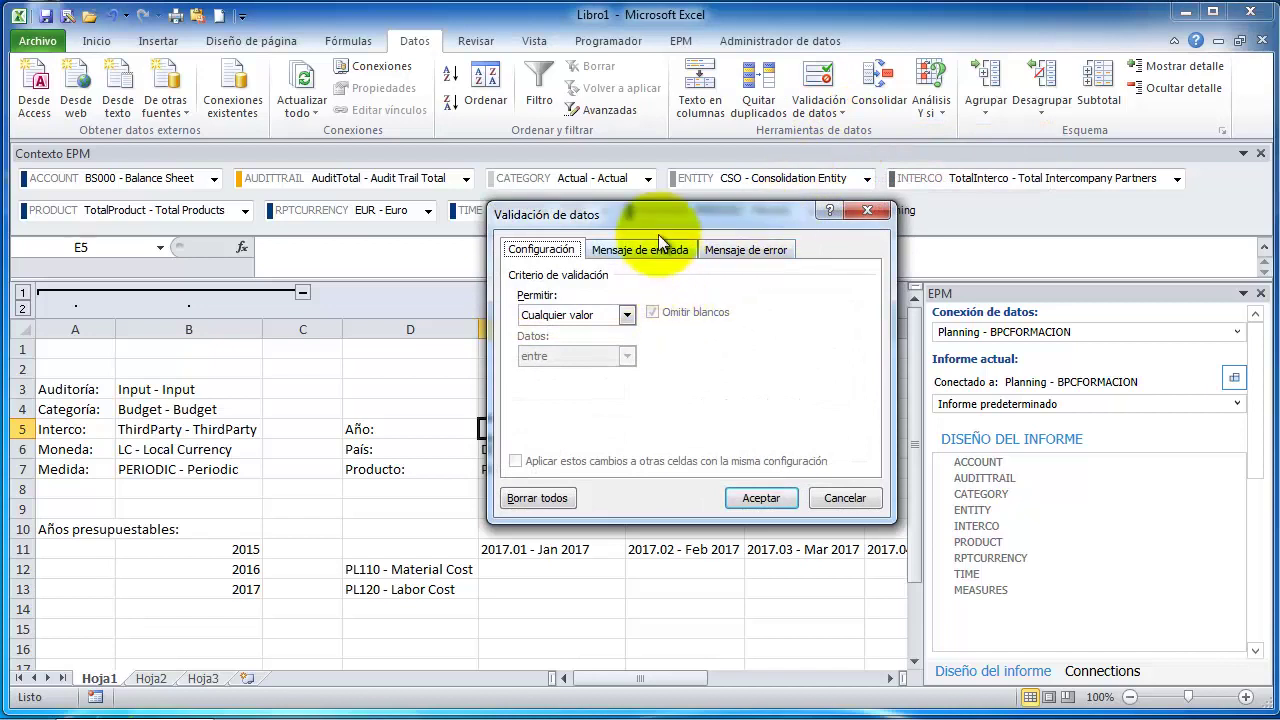
pyautogui.moveTo(655, 212); pyautogui.dragTo(698, 217)
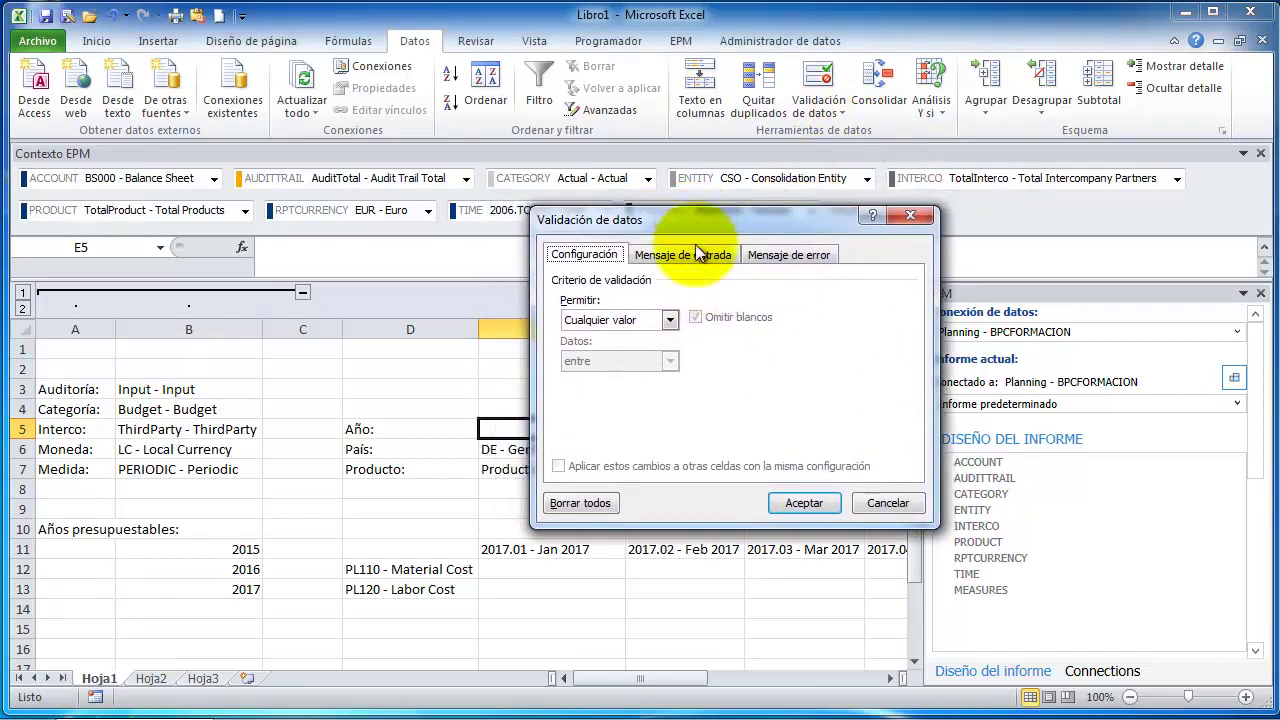
pyautogui.click(670, 321)
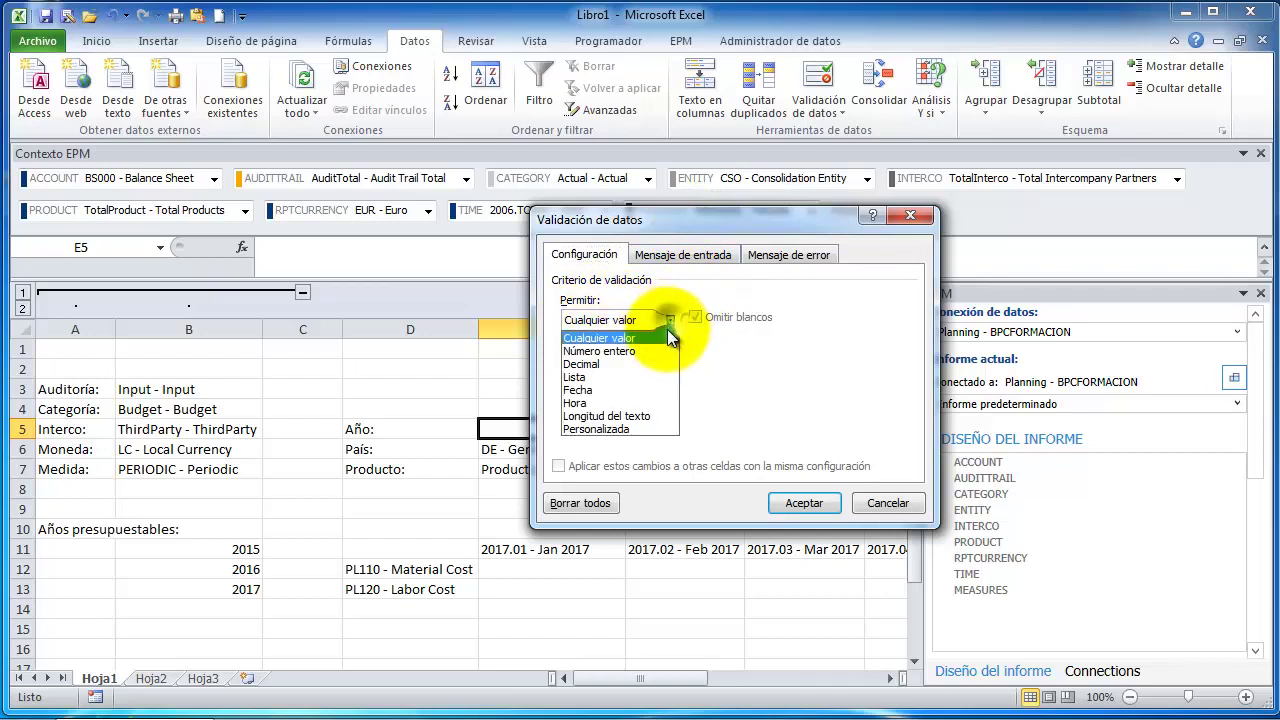
pyautogui.click(607, 376)
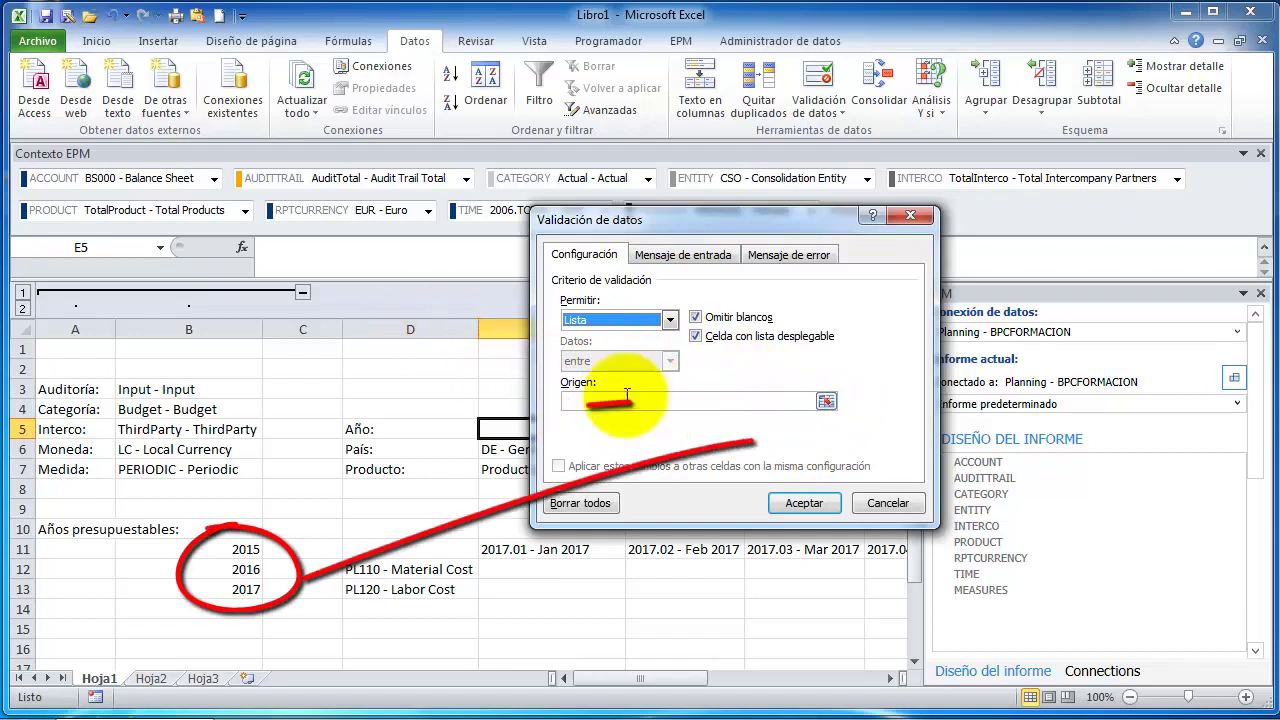
pyautogui.click(826, 401)
pyautogui.moveTo(240, 549); pyautogui.dragTo(238, 587)
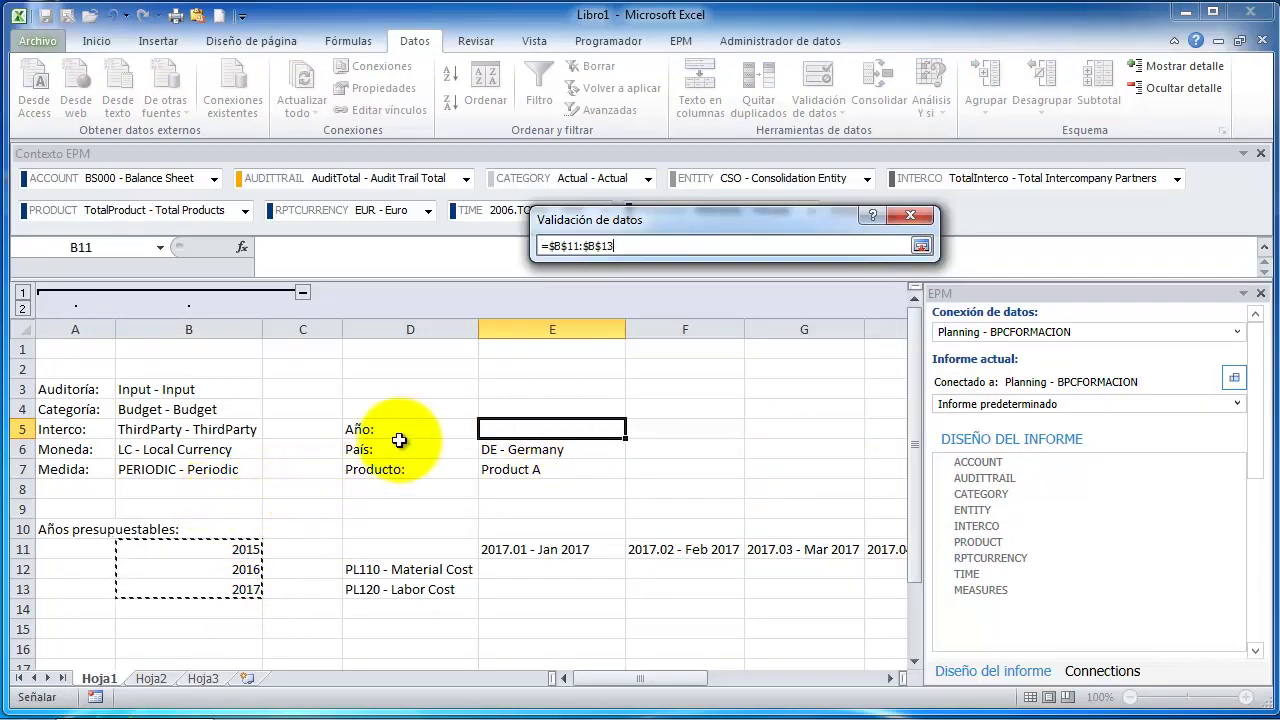
# - Apply list validation to the Año cell E5 with source =$B$11:$B$13 and check its drop-down options
pyautogui.click(921, 246)
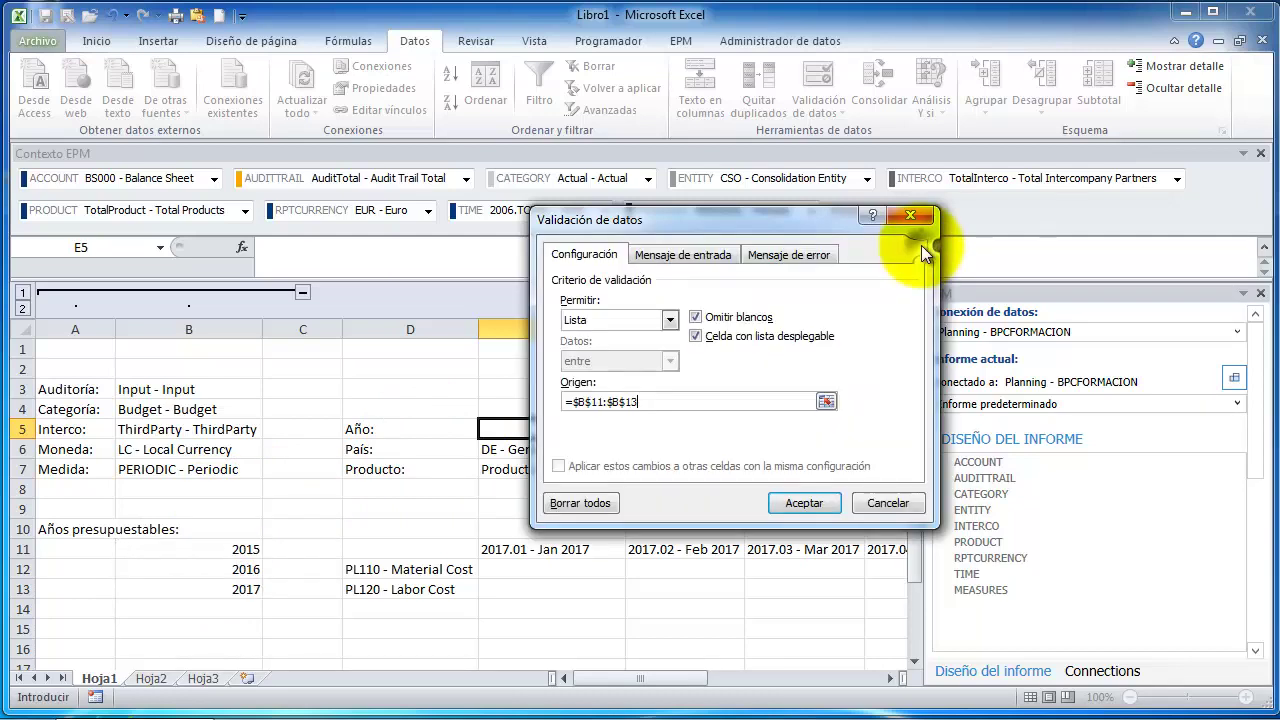
pyautogui.click(803, 506)
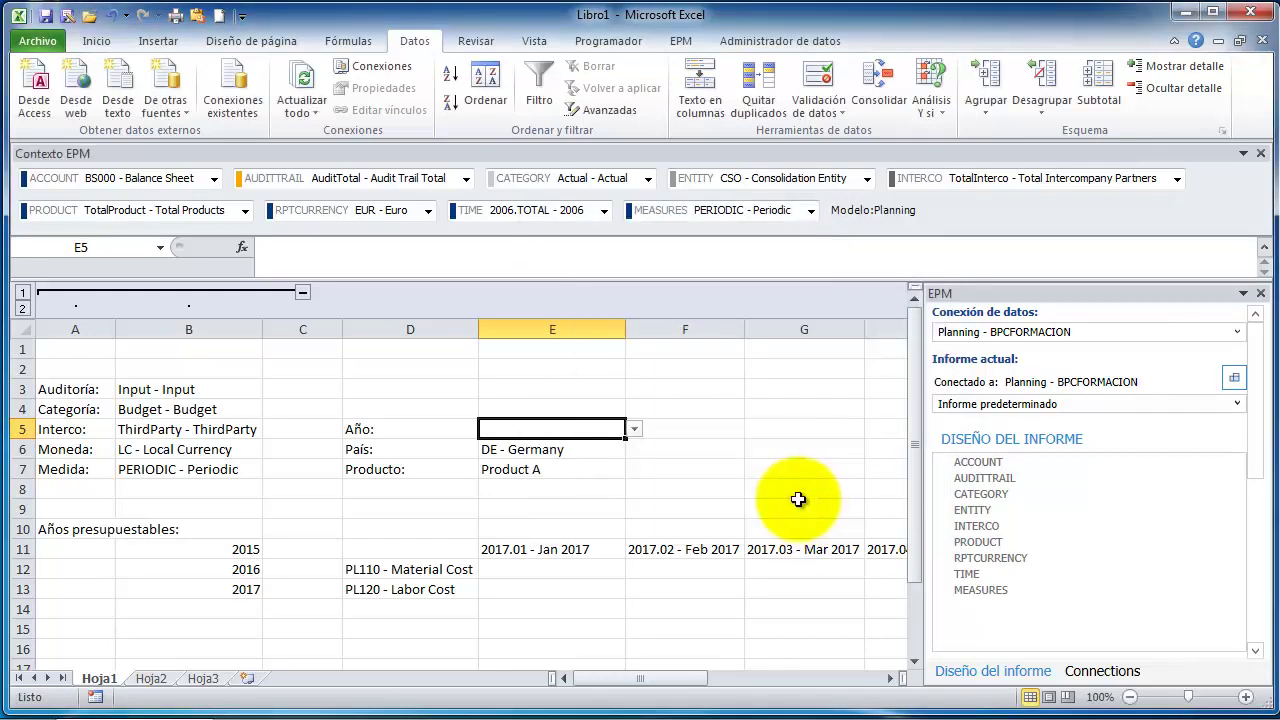
pyautogui.click(634, 430)
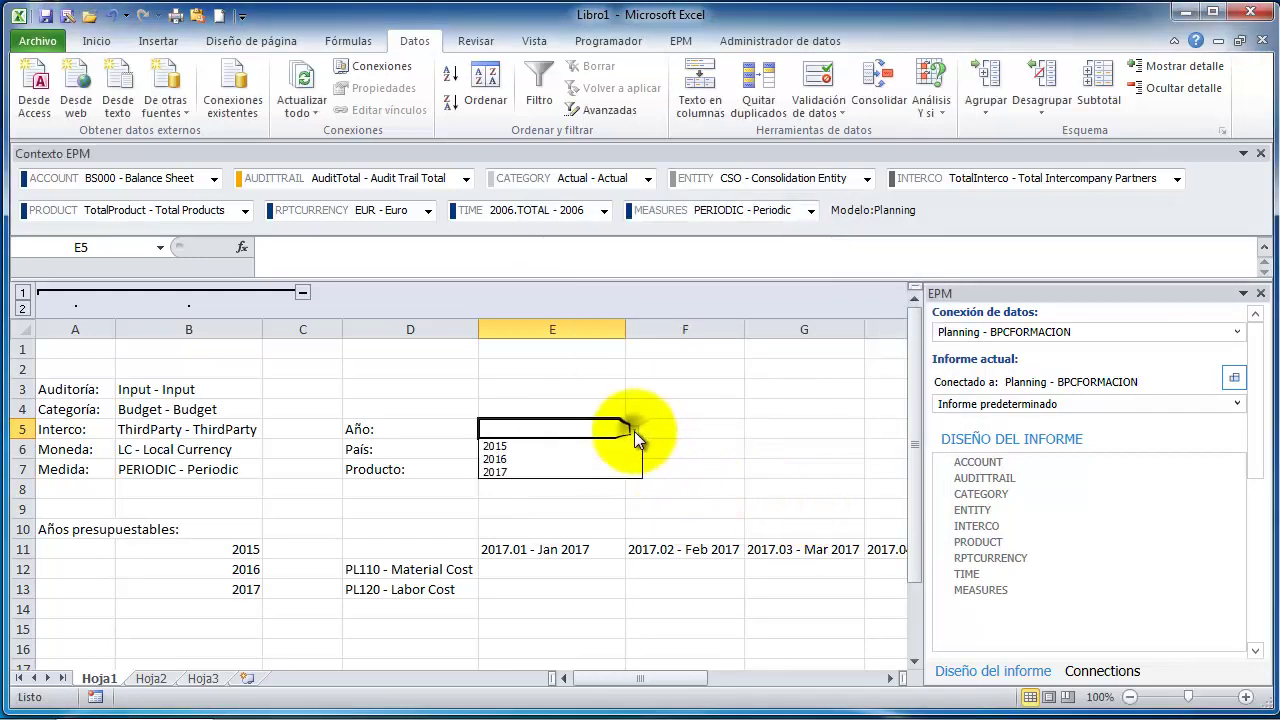
pyautogui.click(634, 431)
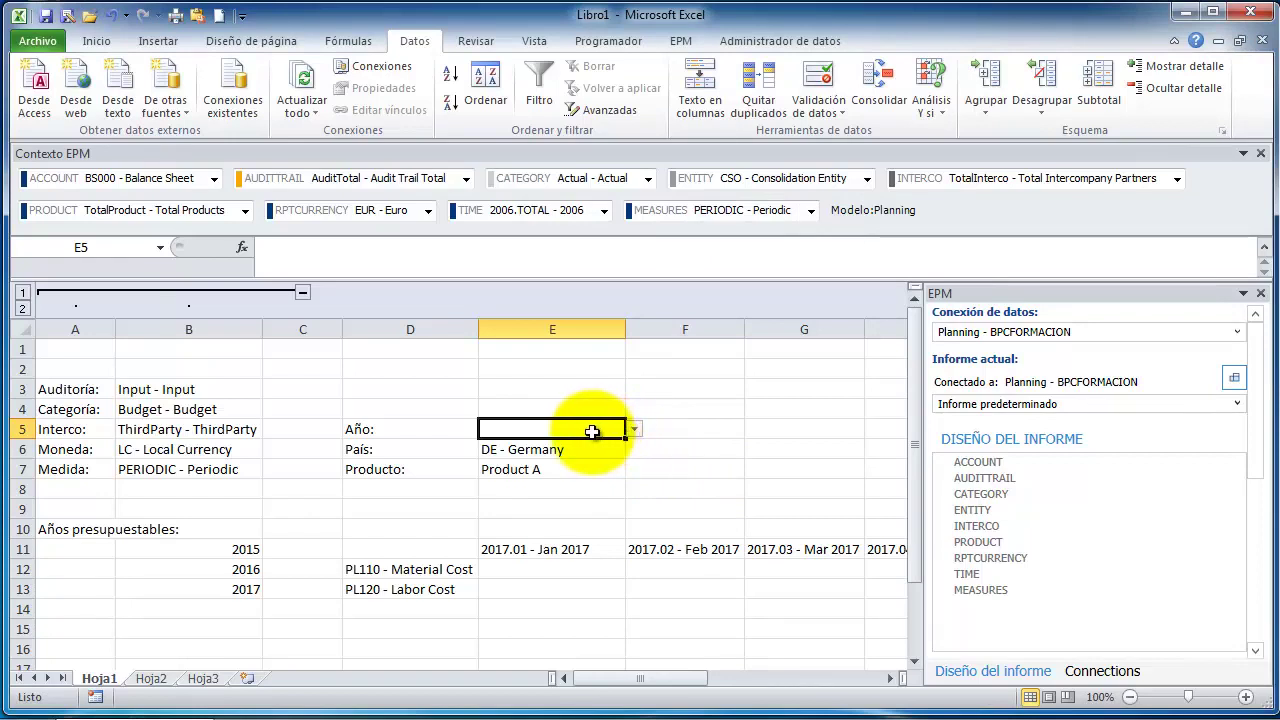
pyautogui.click(535, 450)
pyautogui.click(565, 428)
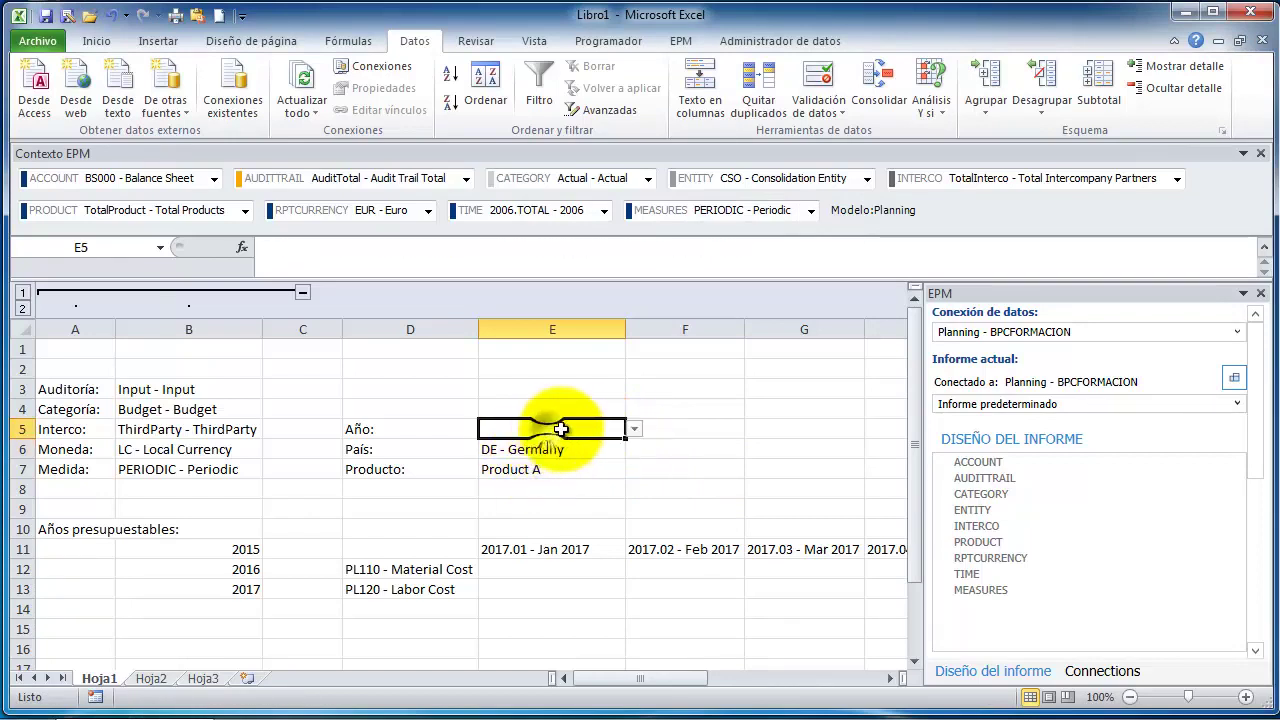
# - Choose 2016 as the Año value in E5 and left-align the cell
pyautogui.click(634, 430)
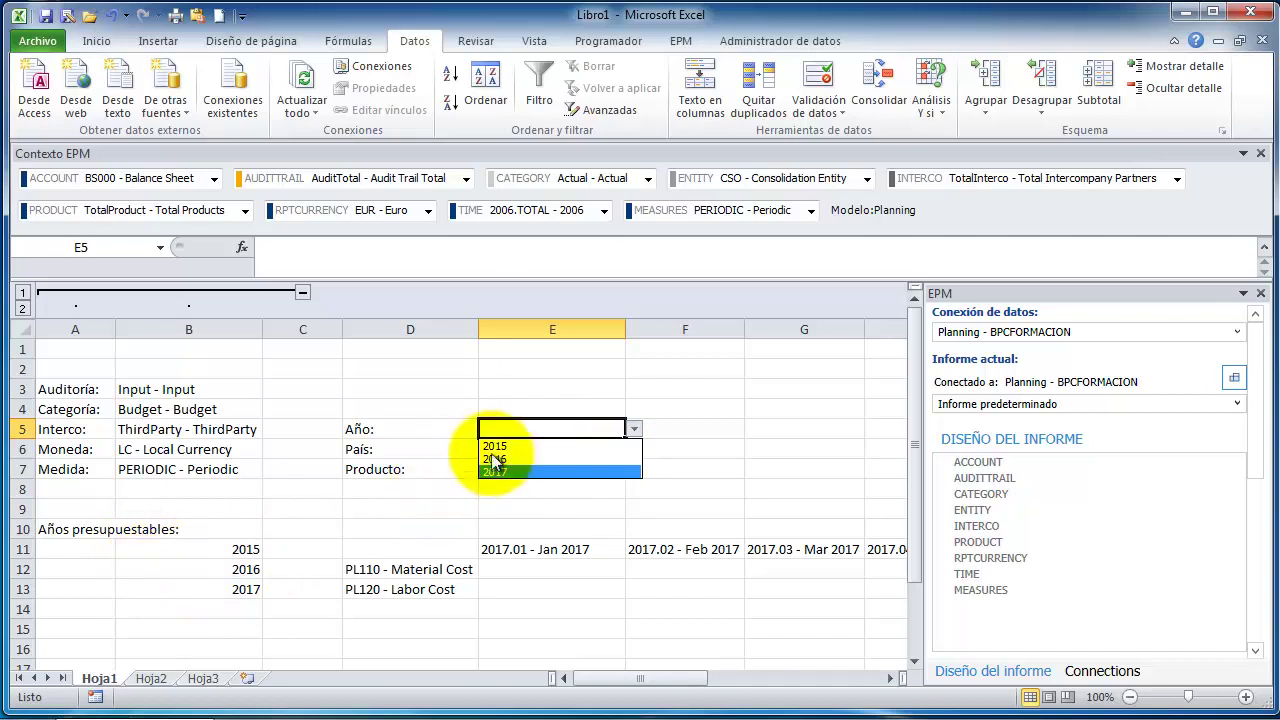
pyautogui.click(538, 460)
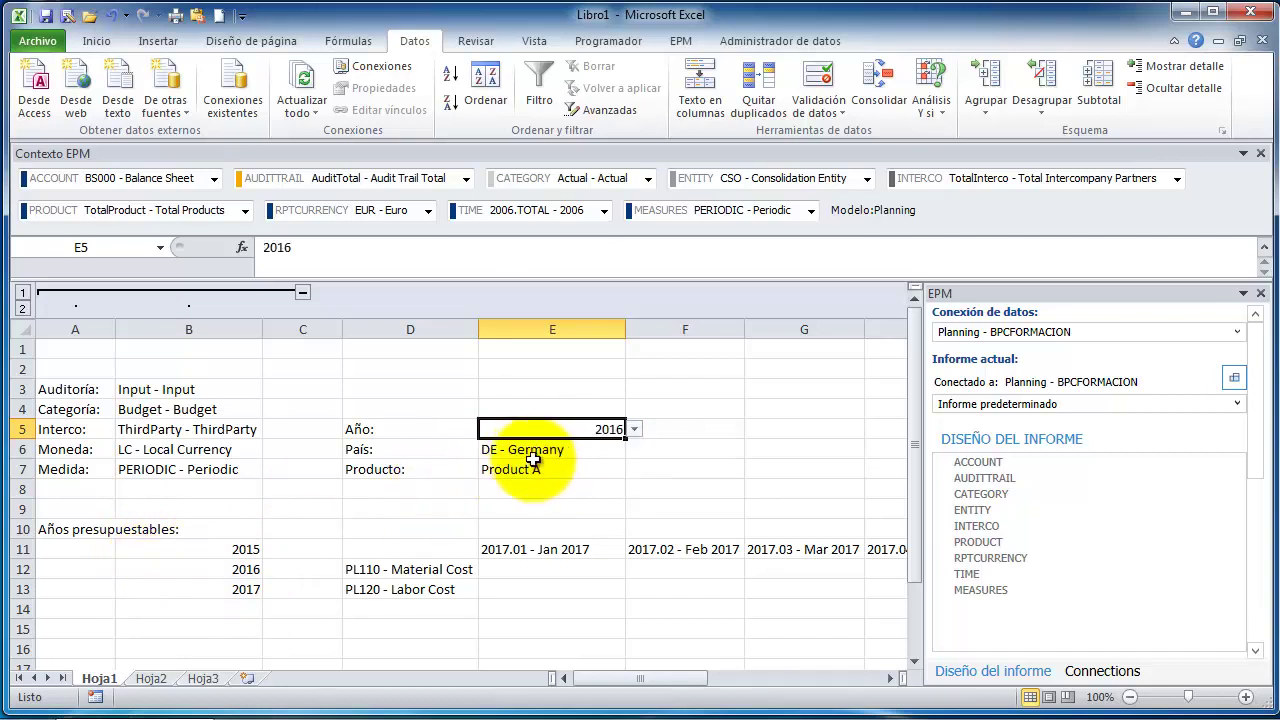
pyautogui.click(518, 469)
pyautogui.click(537, 431)
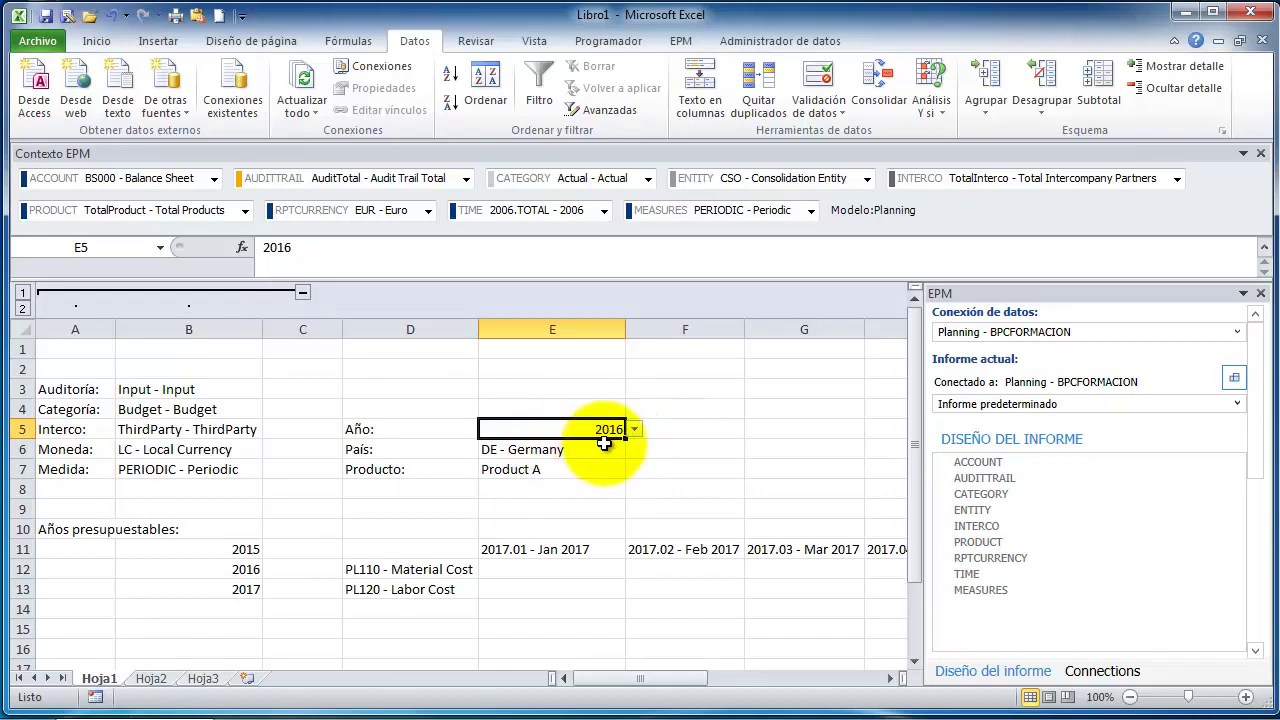
pyautogui.click(96, 41)
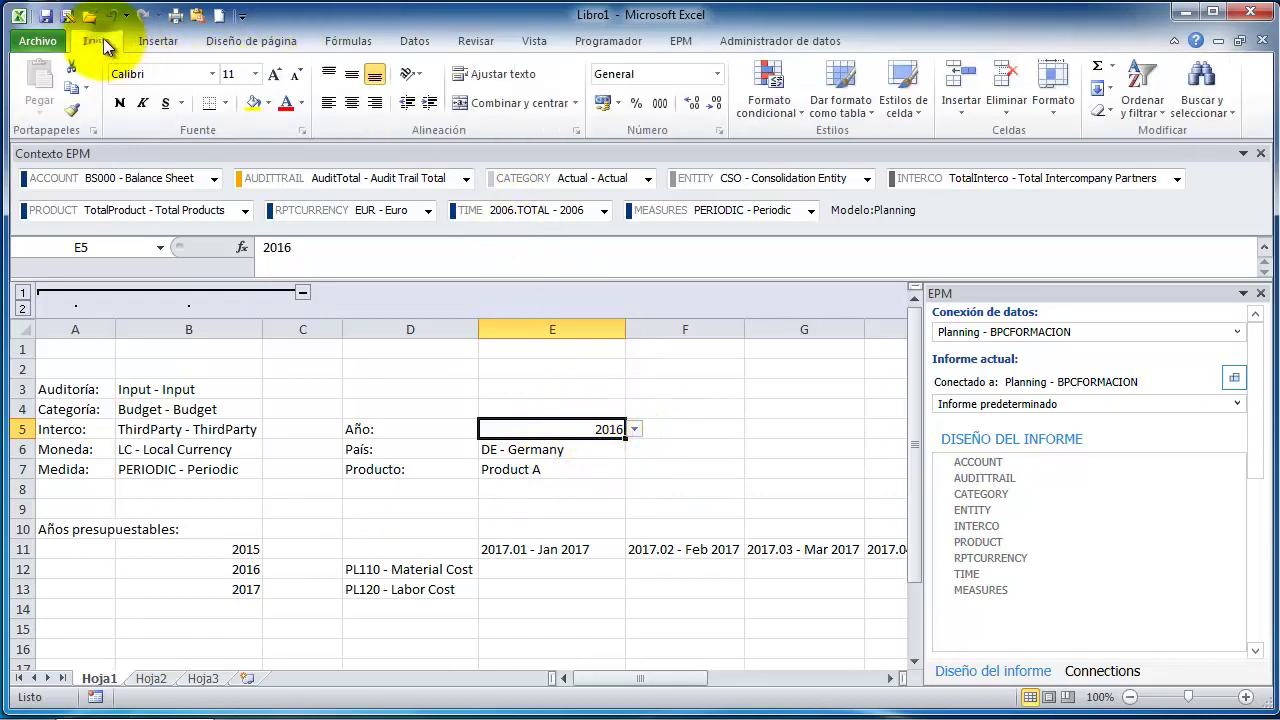
pyautogui.click(329, 106)
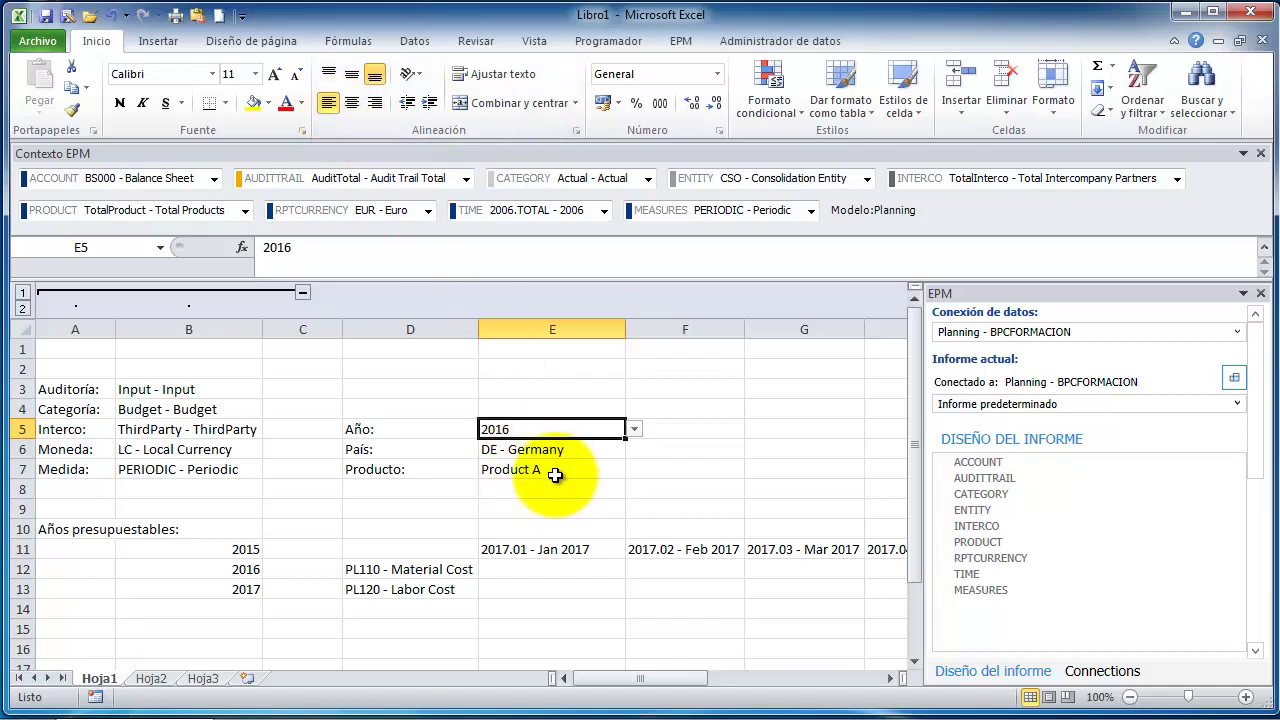
# - Enter the form title "Presupuesto - Coste de Ventas" in cell C3
pyautogui.click(362, 483)
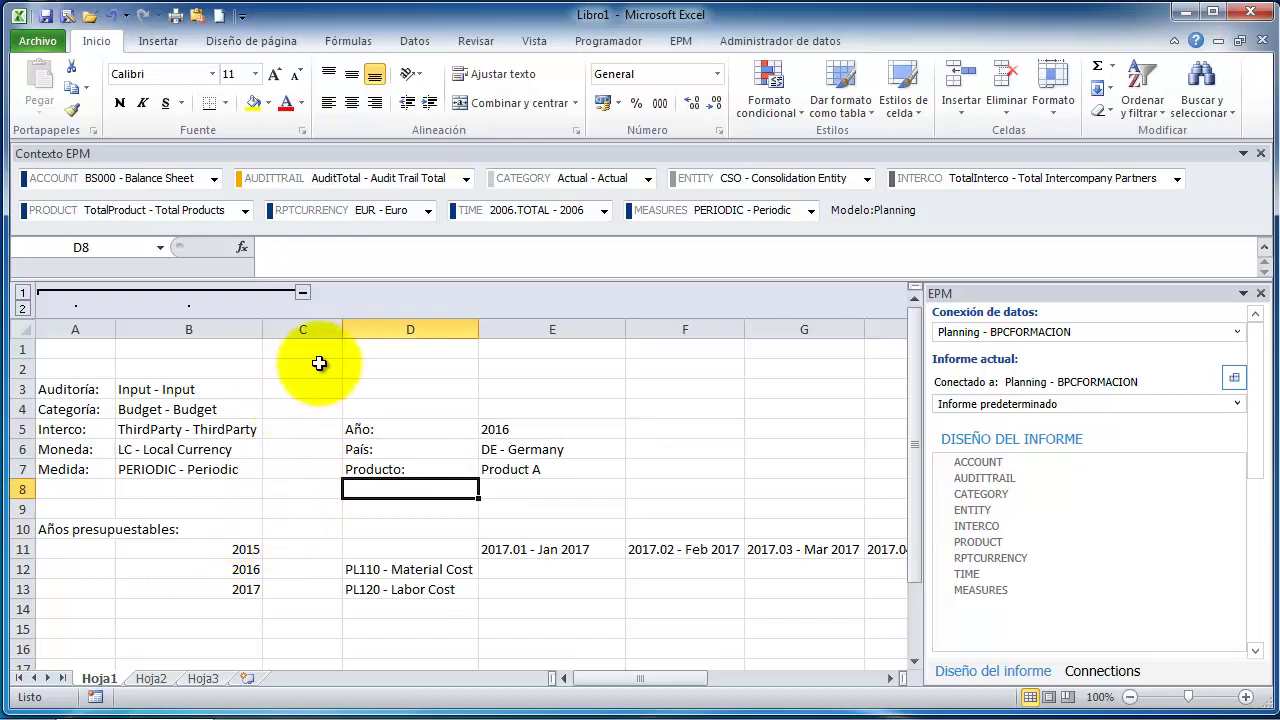
pyautogui.click(385, 408)
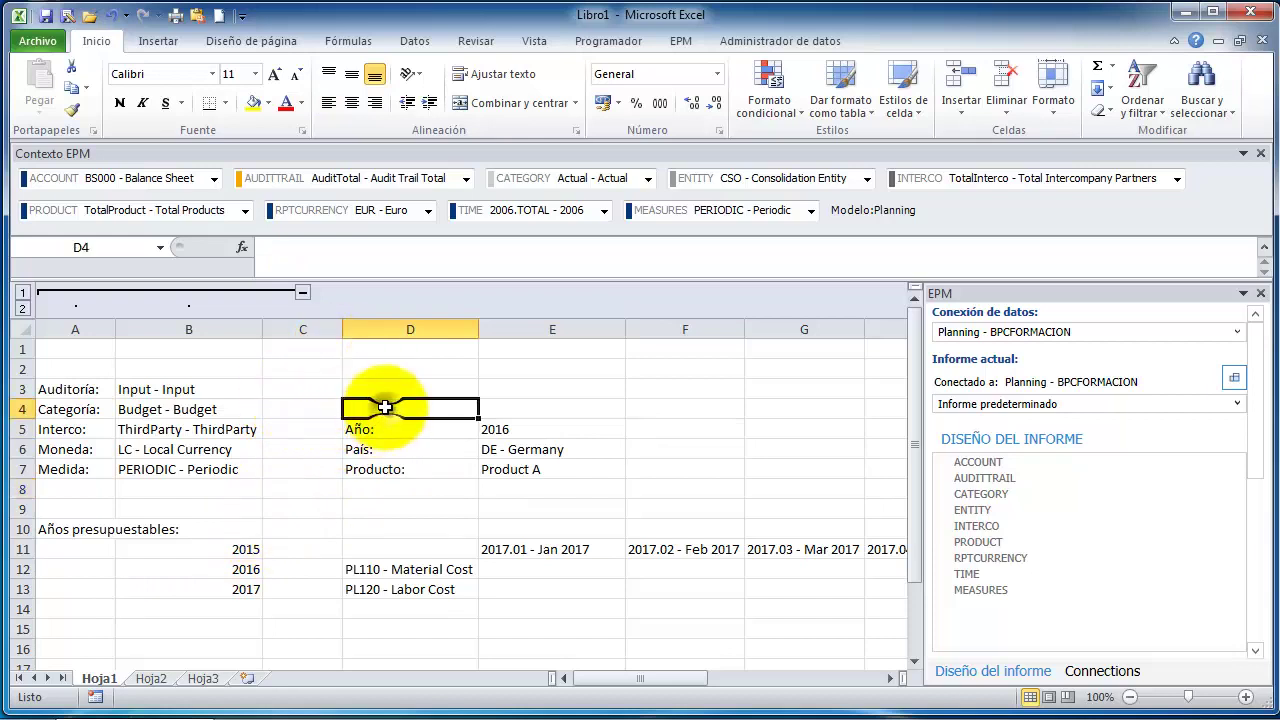
pyautogui.click(384, 390)
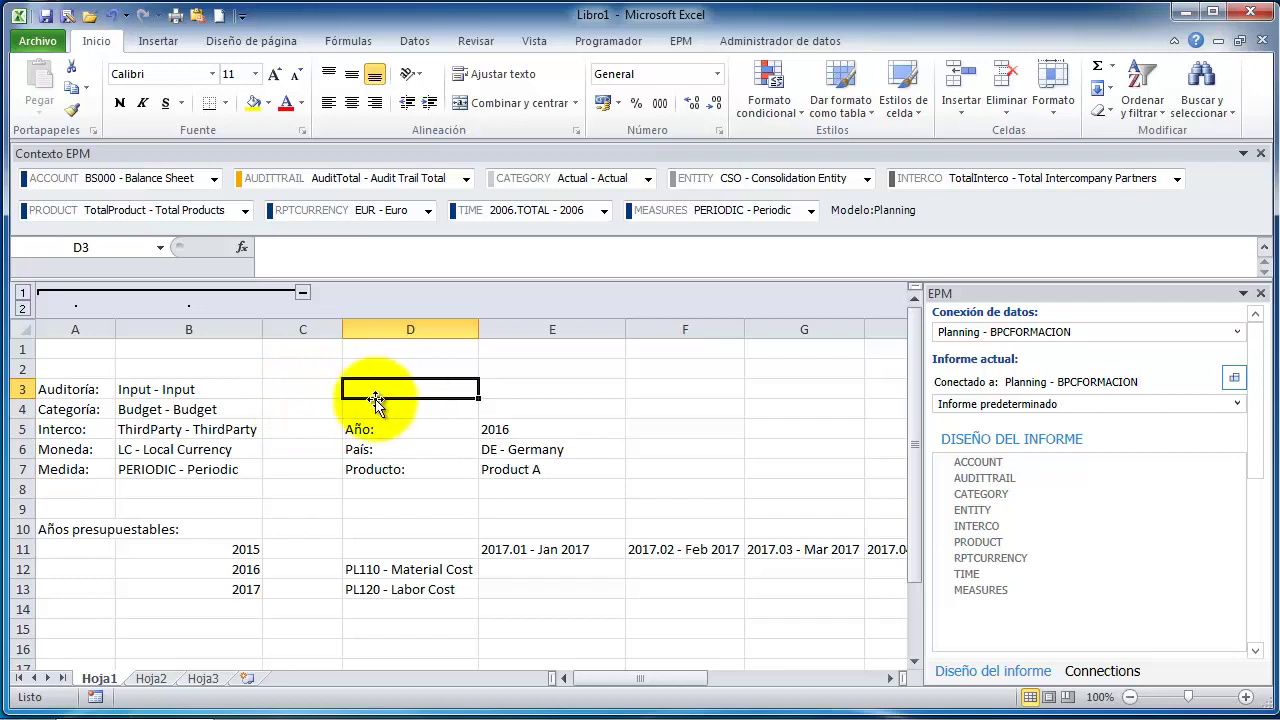
pyautogui.click(313, 389)
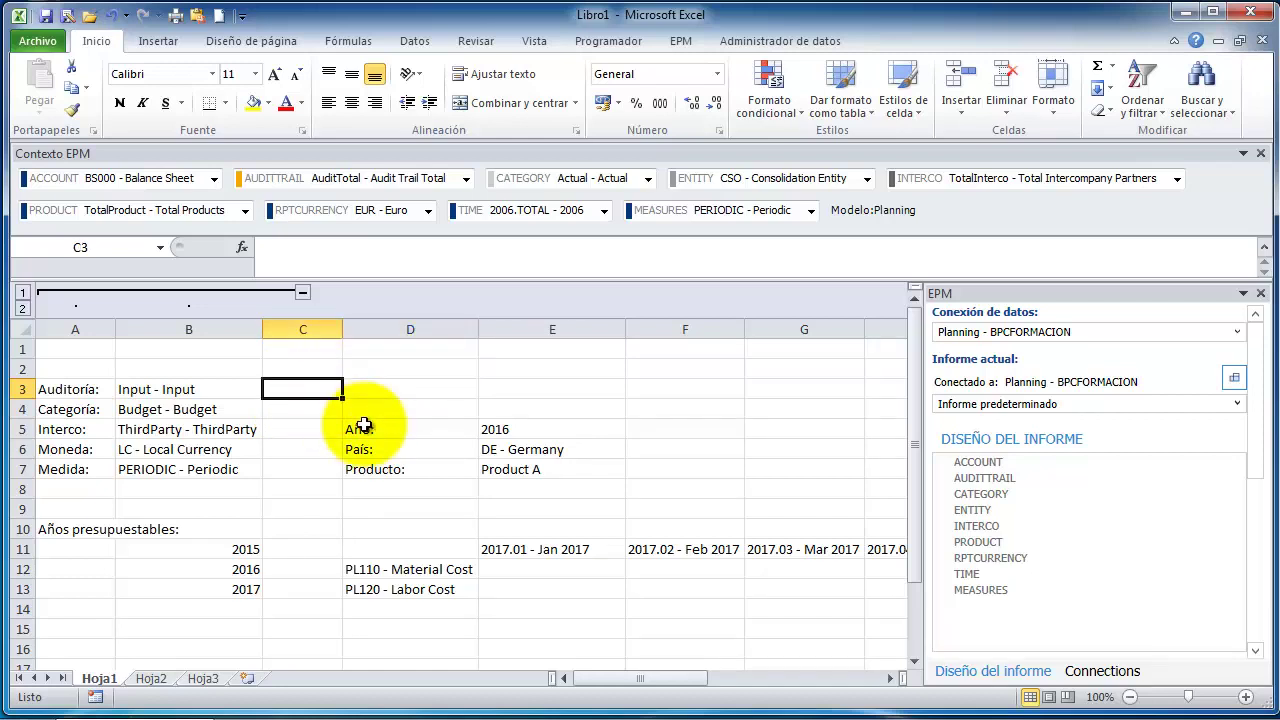
pyautogui.write('Presupuesto - Coste d')
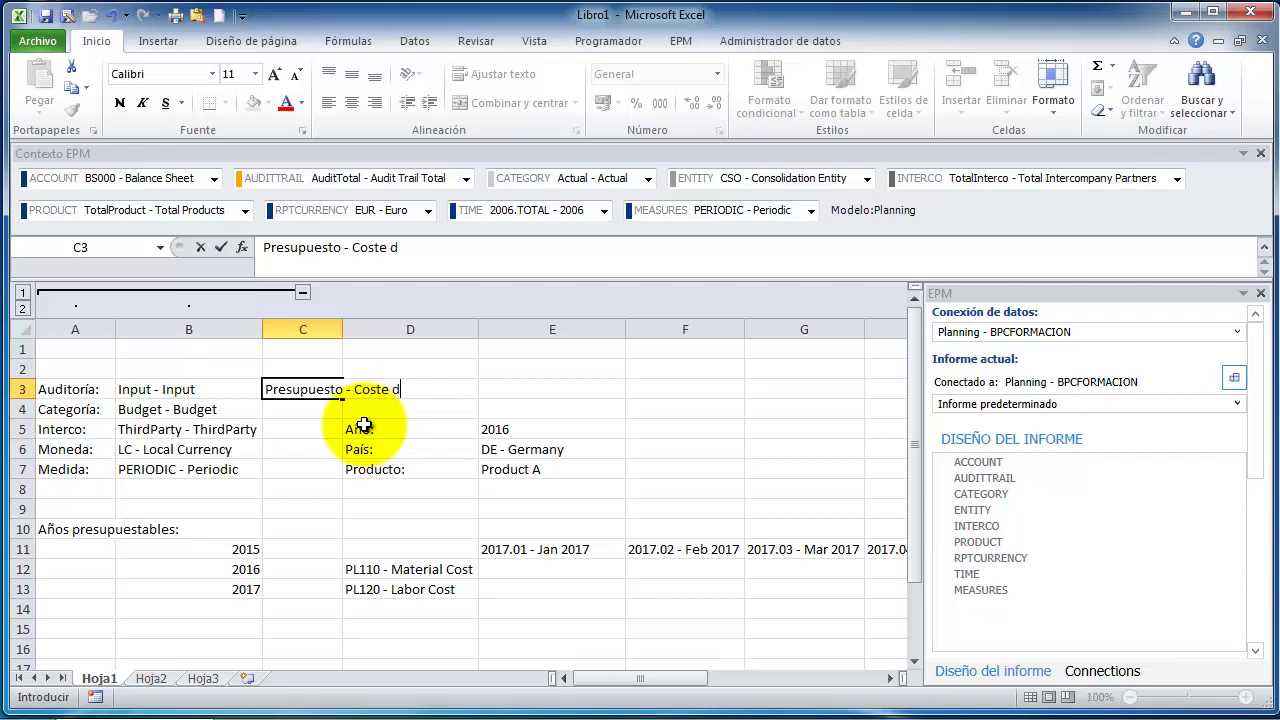
pyautogui.write('Ventas')
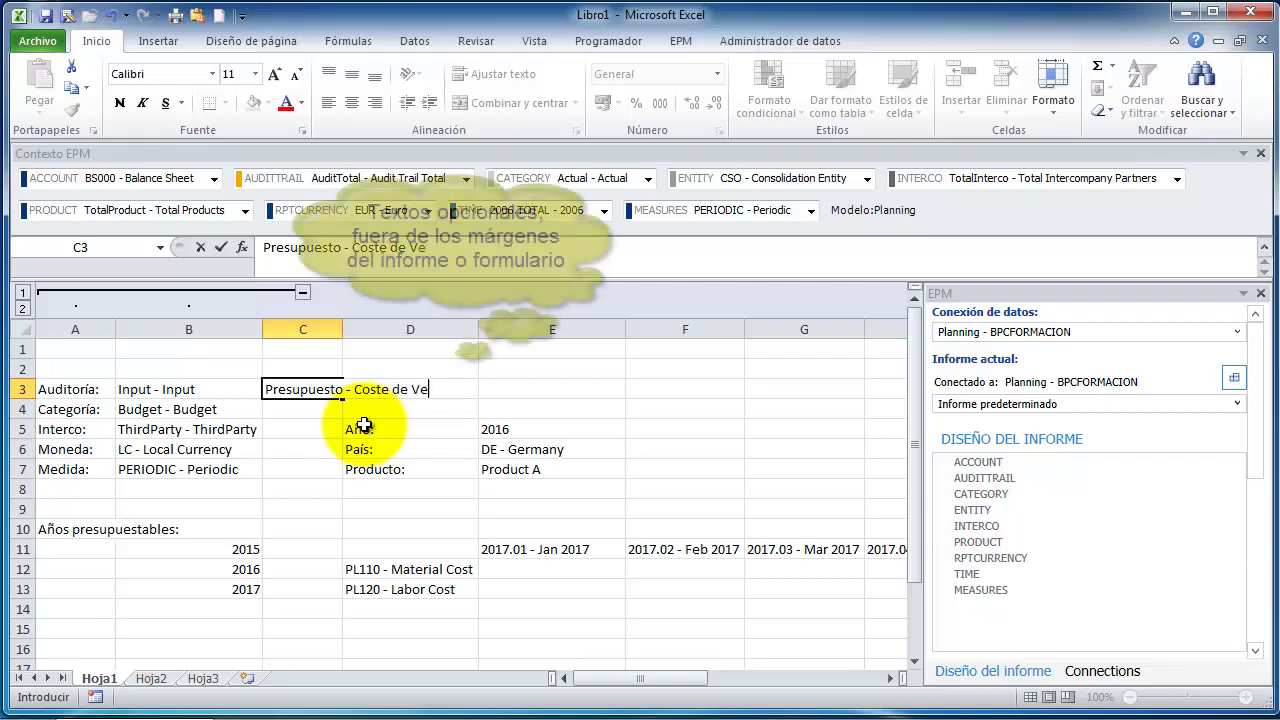
pyautogui.press('Return')
# - Enter the company name "Sociedad XYZ S.A." in cell D2, above the form title
pyautogui.press('Up')
pyautogui.press('Up')
pyautogui.press('Up')
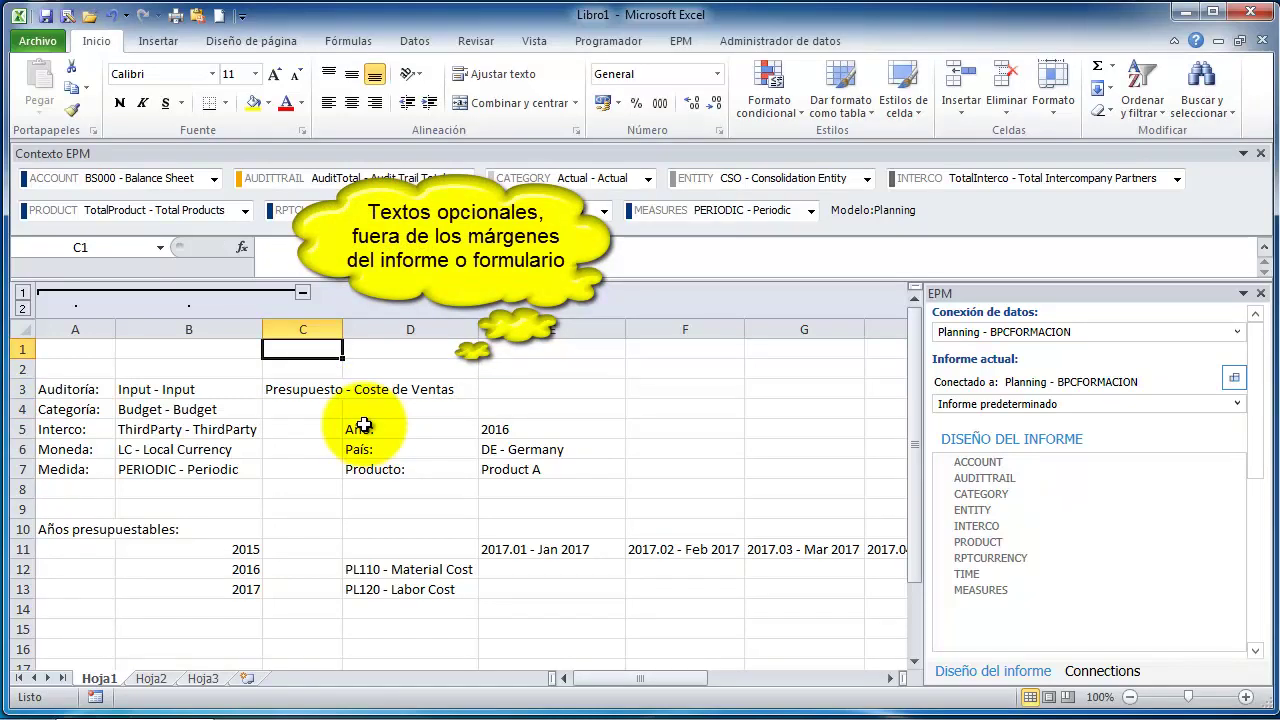
pyautogui.press('Right')
pyautogui.press('Down')
pyautogui.press('Down')
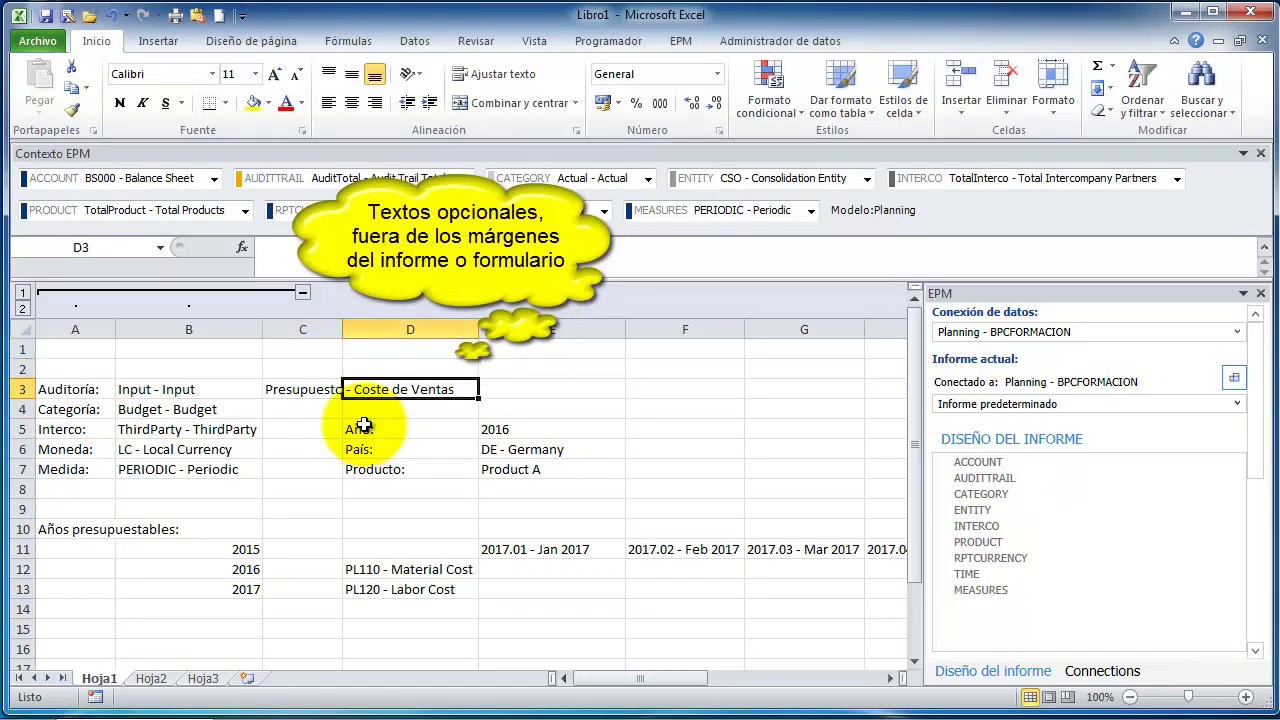
pyautogui.press('Down')
pyautogui.press('Down')
pyautogui.press('Up')
pyautogui.press('Up')
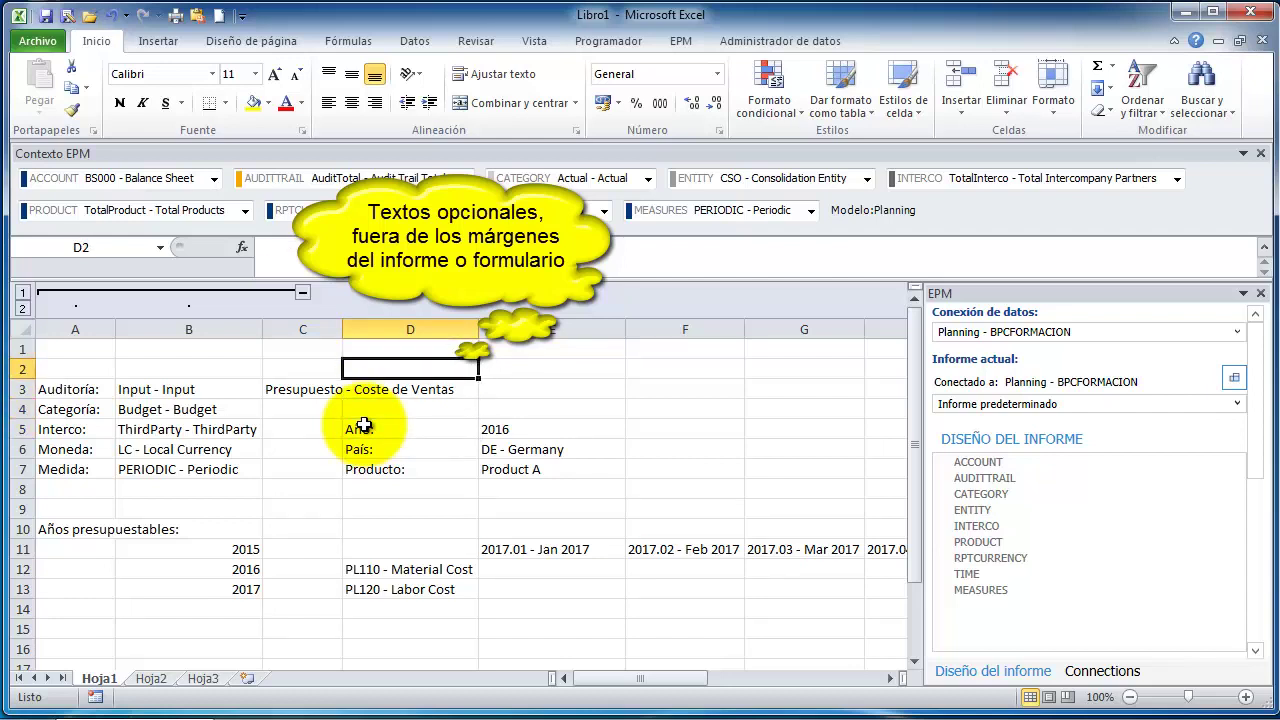
pyautogui.press('Left')
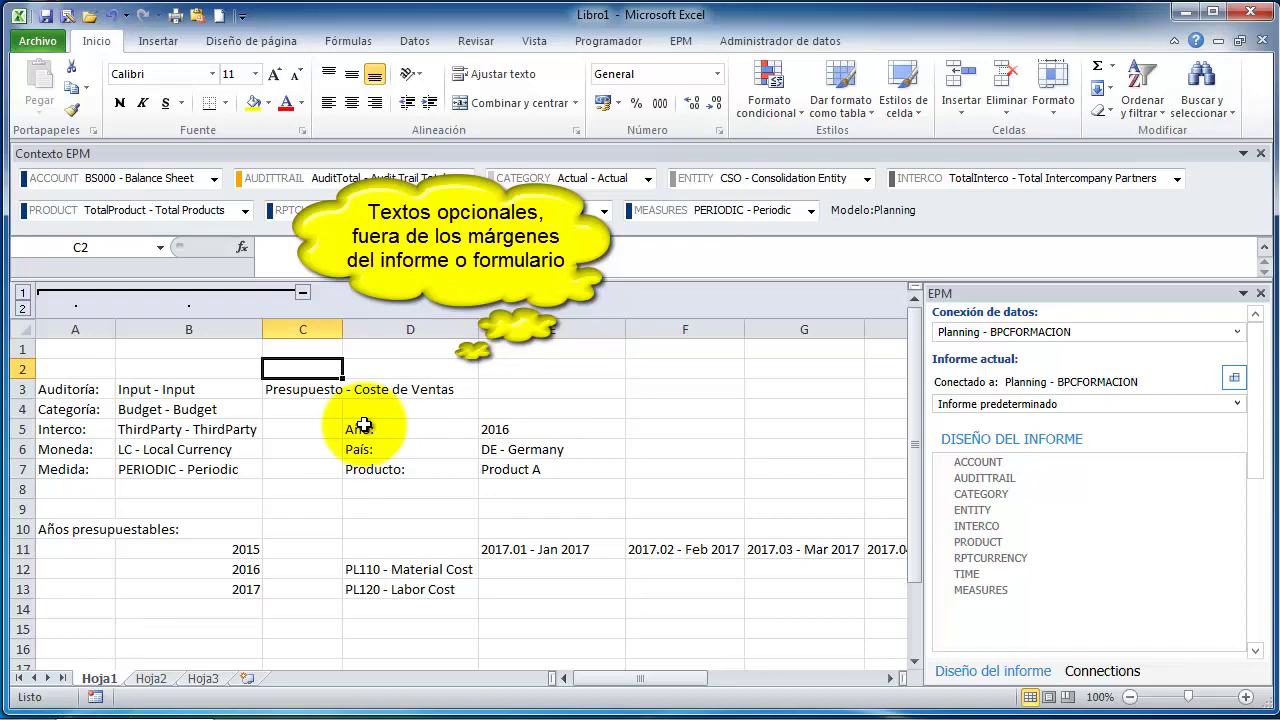
pyautogui.press('Right')
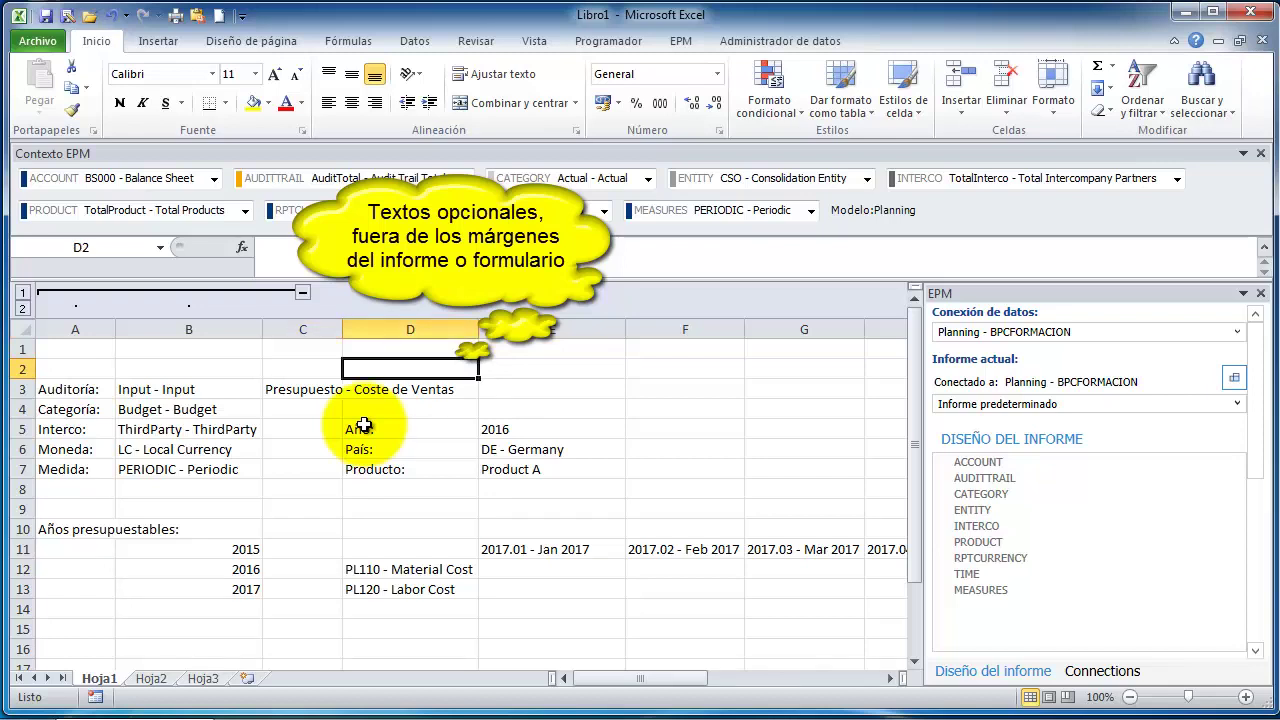
pyautogui.write('Sociedad XYZ S.A.')
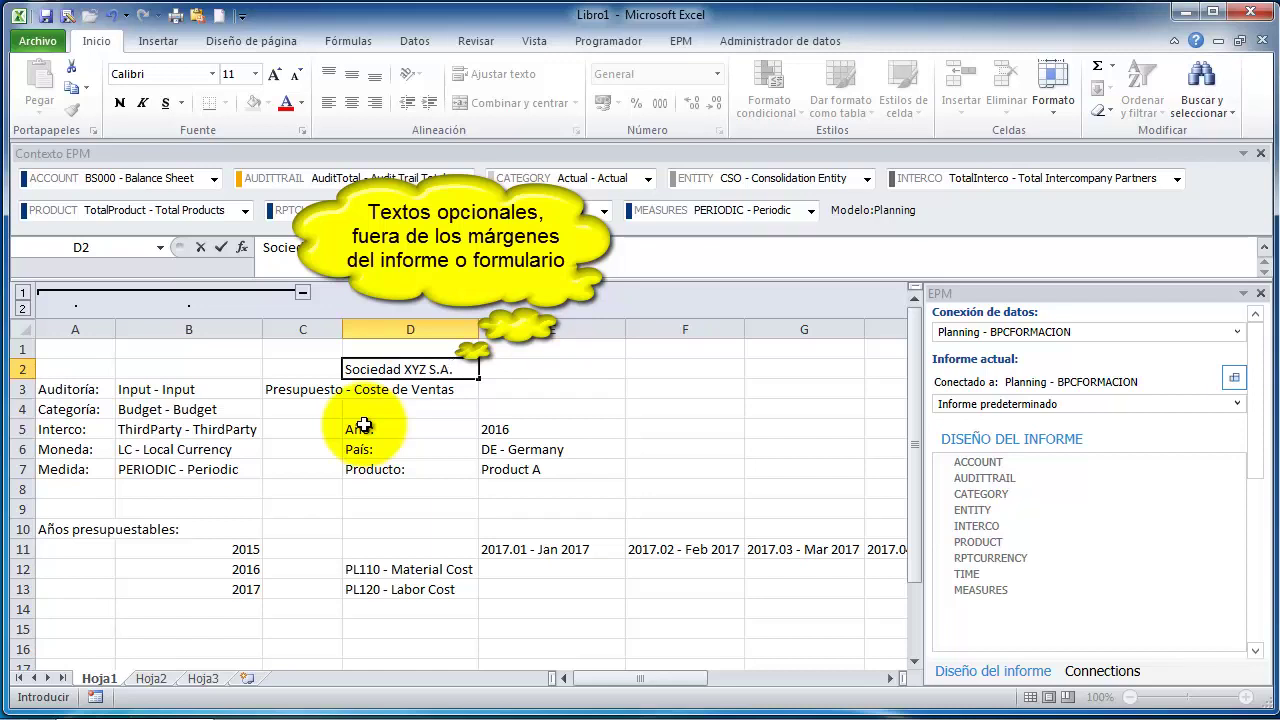
pyautogui.press('Return')
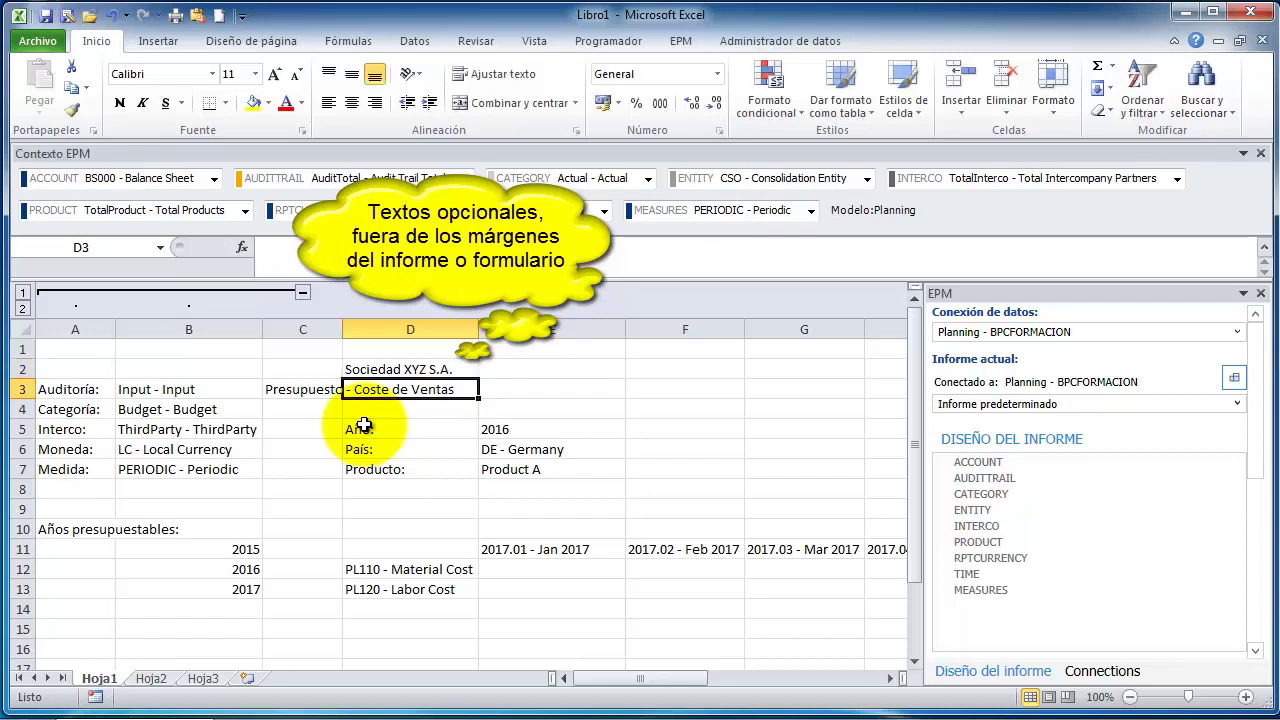
pyautogui.press('Up')
pyautogui.press('Up')
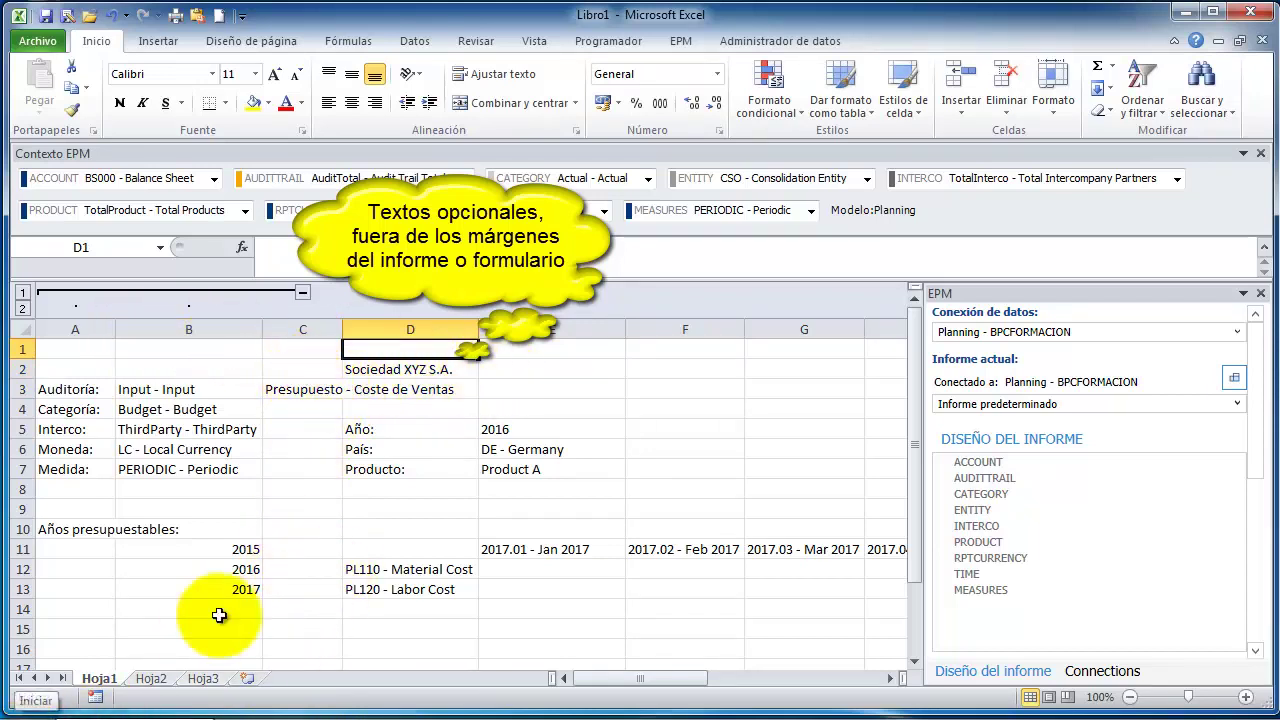
# - Select cell C1 for the logo, switch to Paint and copy the entire milogo3.PNG image
pyautogui.click(252, 348)
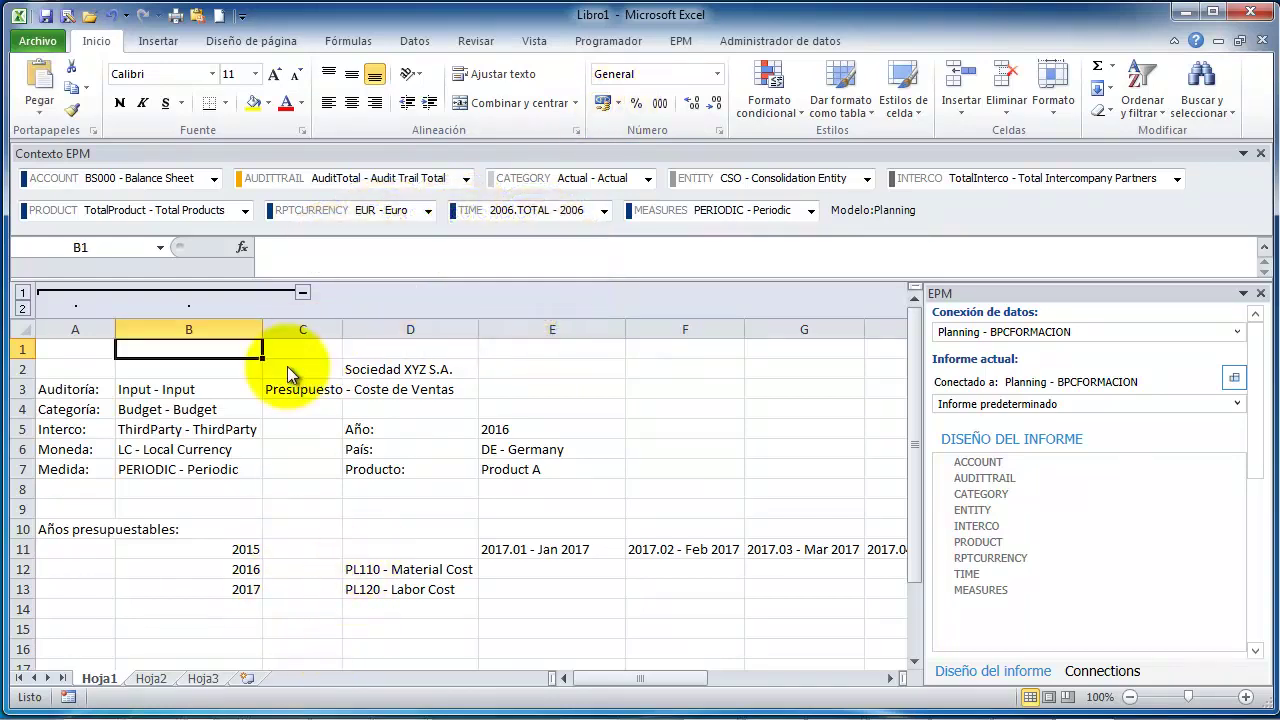
pyautogui.click(292, 348)
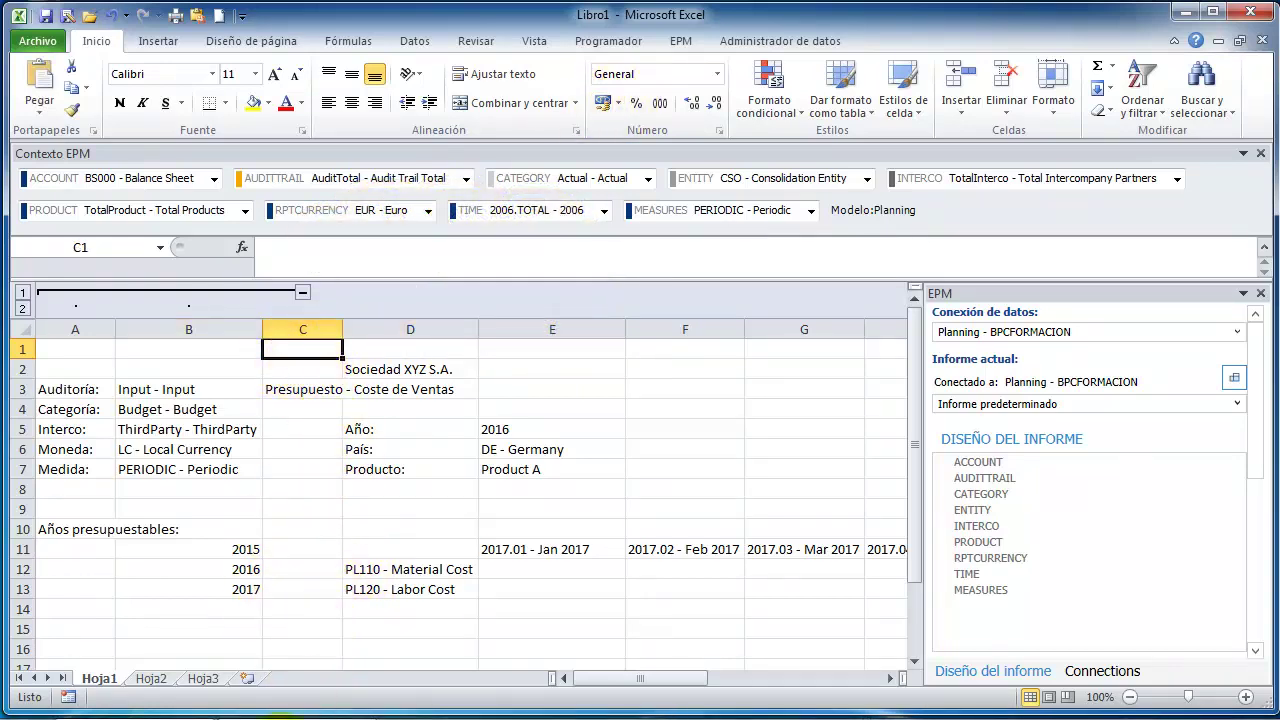
pyautogui.click(290, 715)
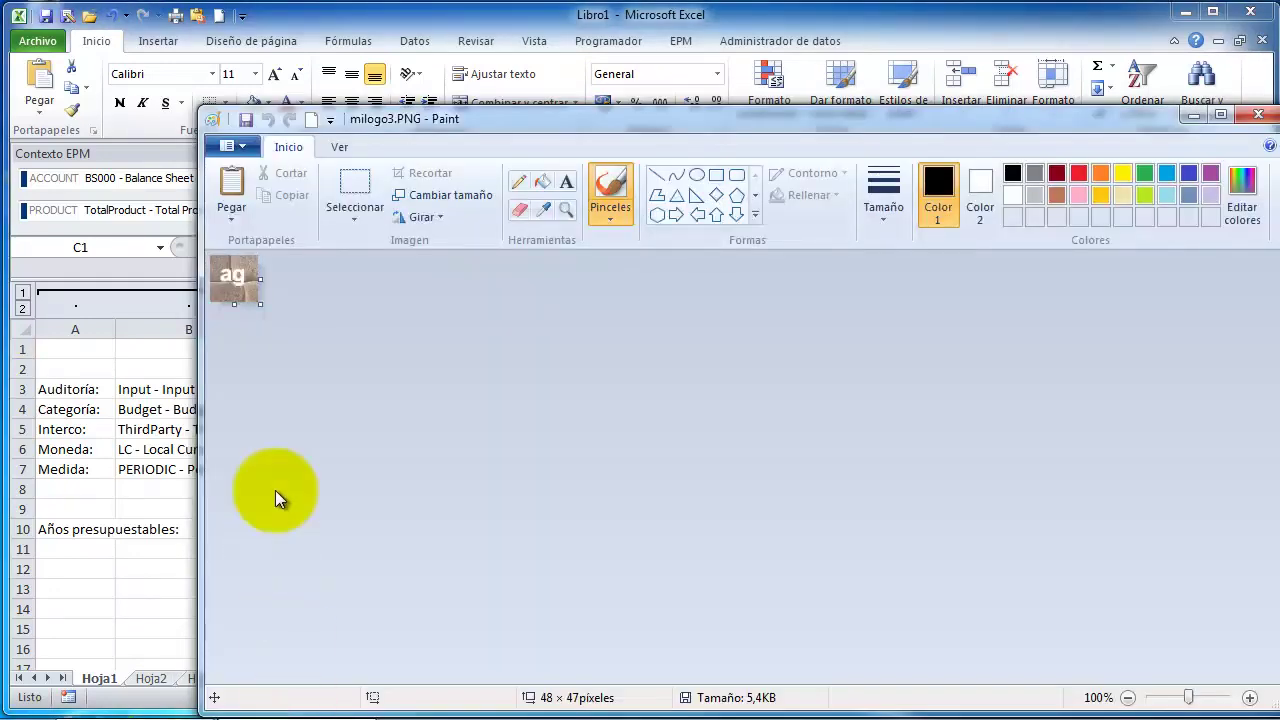
pyautogui.click(340, 213)
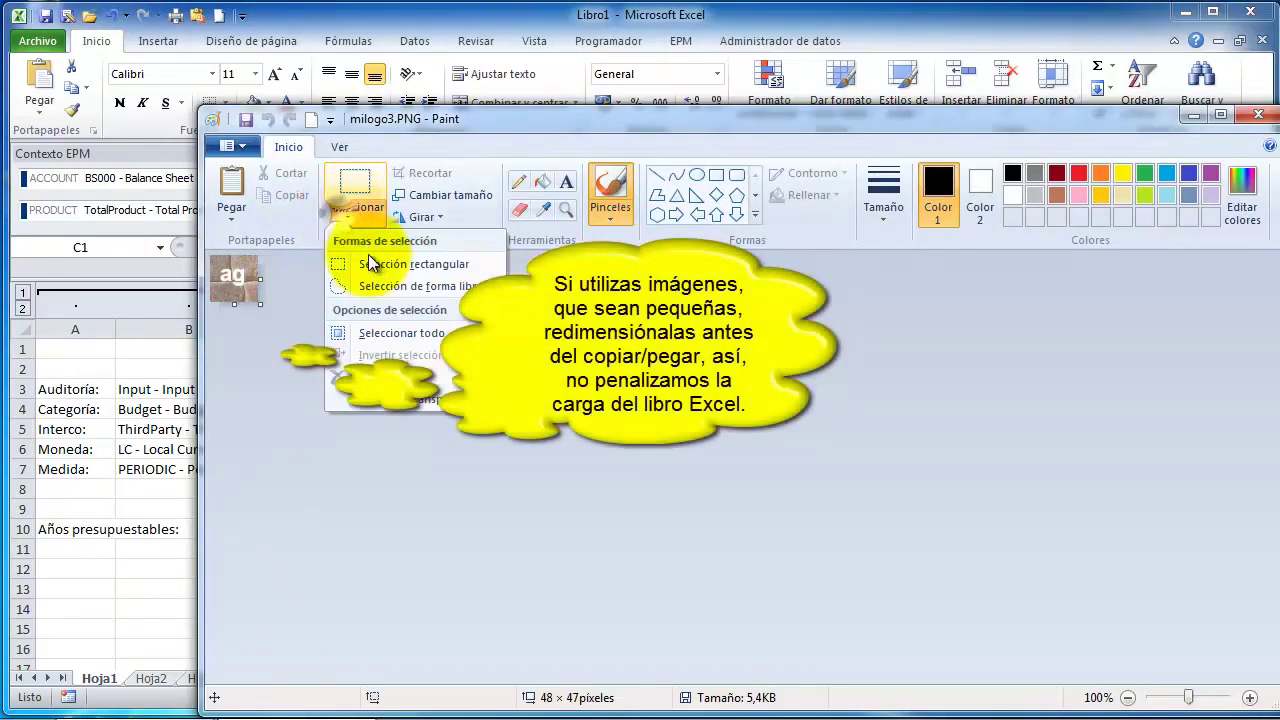
pyautogui.click(382, 333)
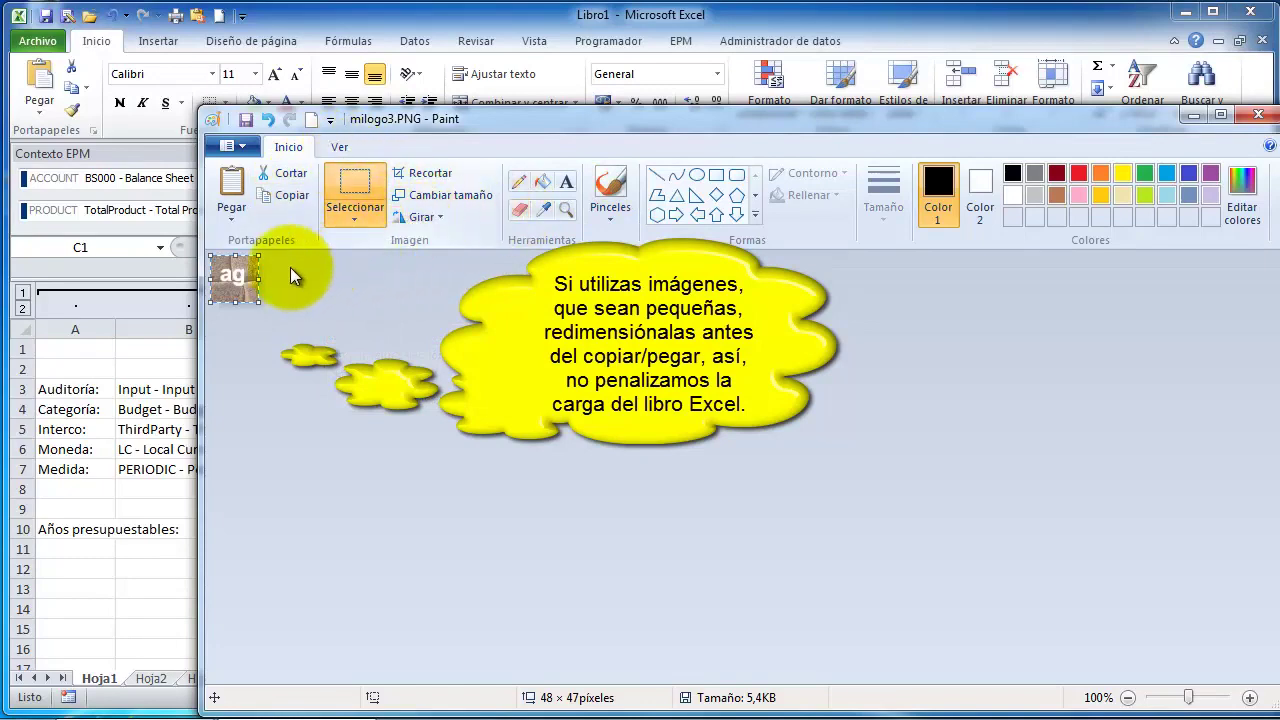
pyautogui.click(290, 197)
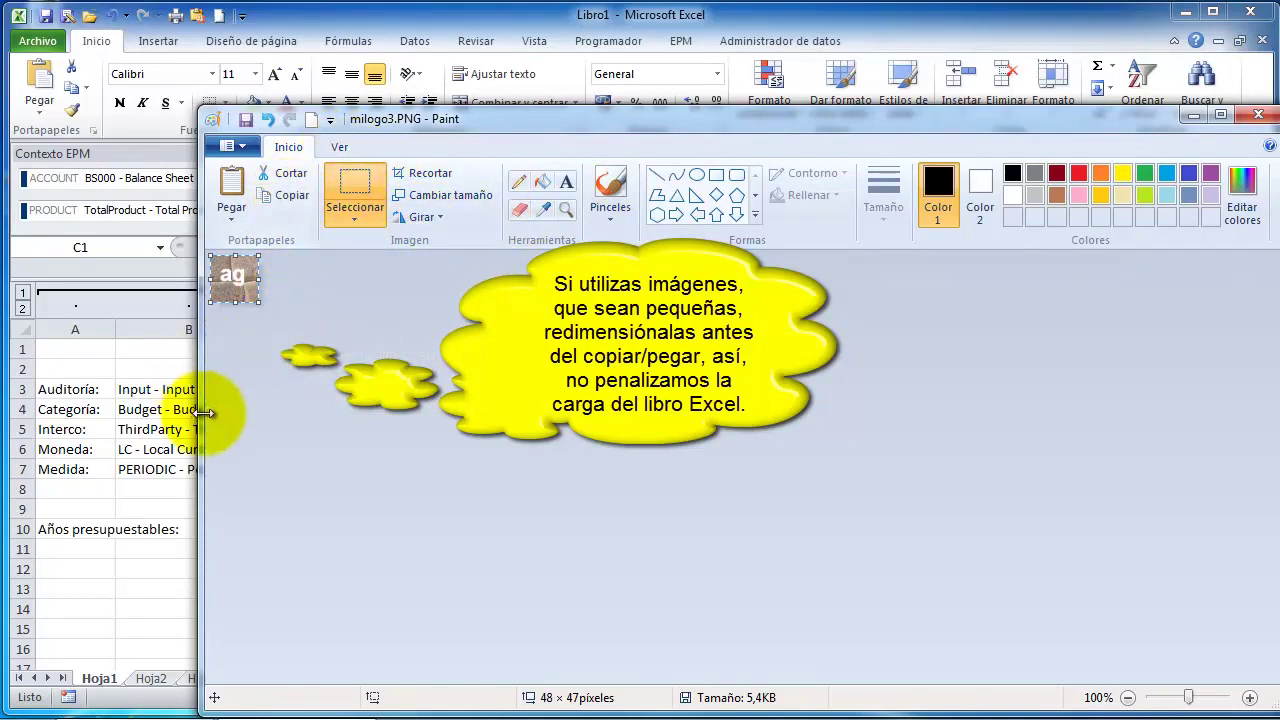
# - Switch back to Excel, paste the logo into Hoja1 and place it in column C beside the company name
pyautogui.click(130, 412)
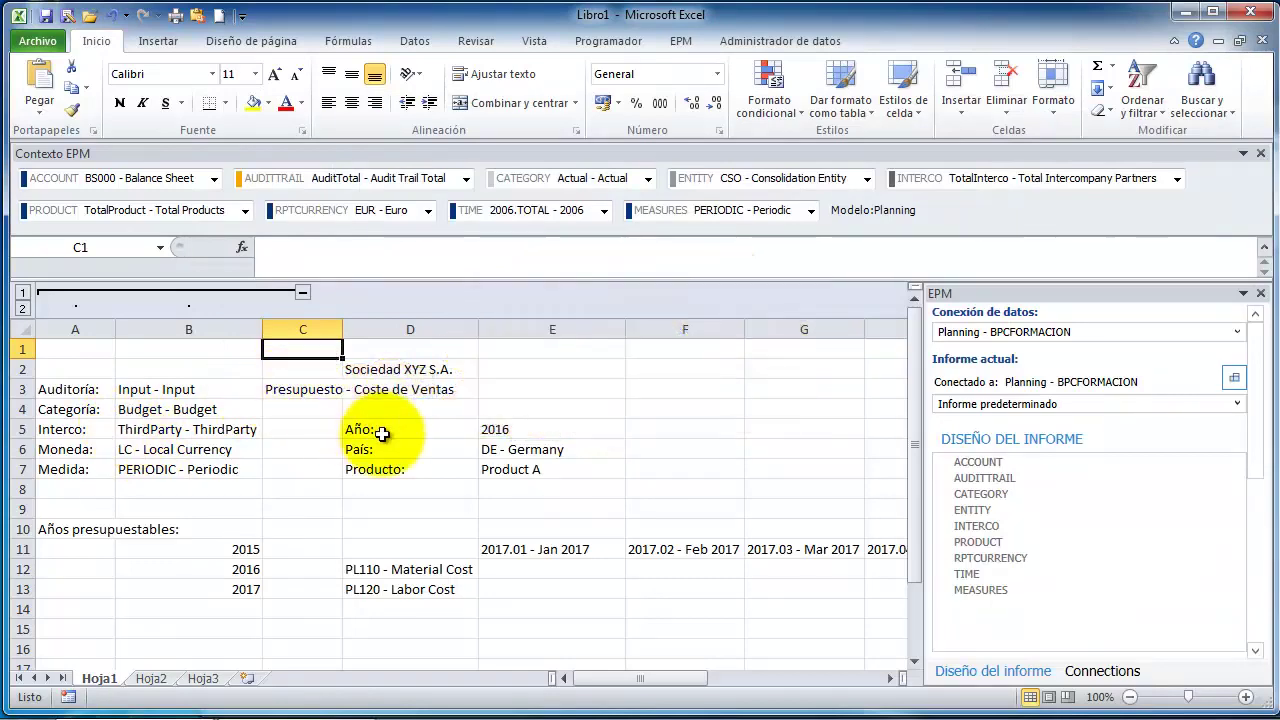
pyautogui.hotkey('ctrl', 'v')
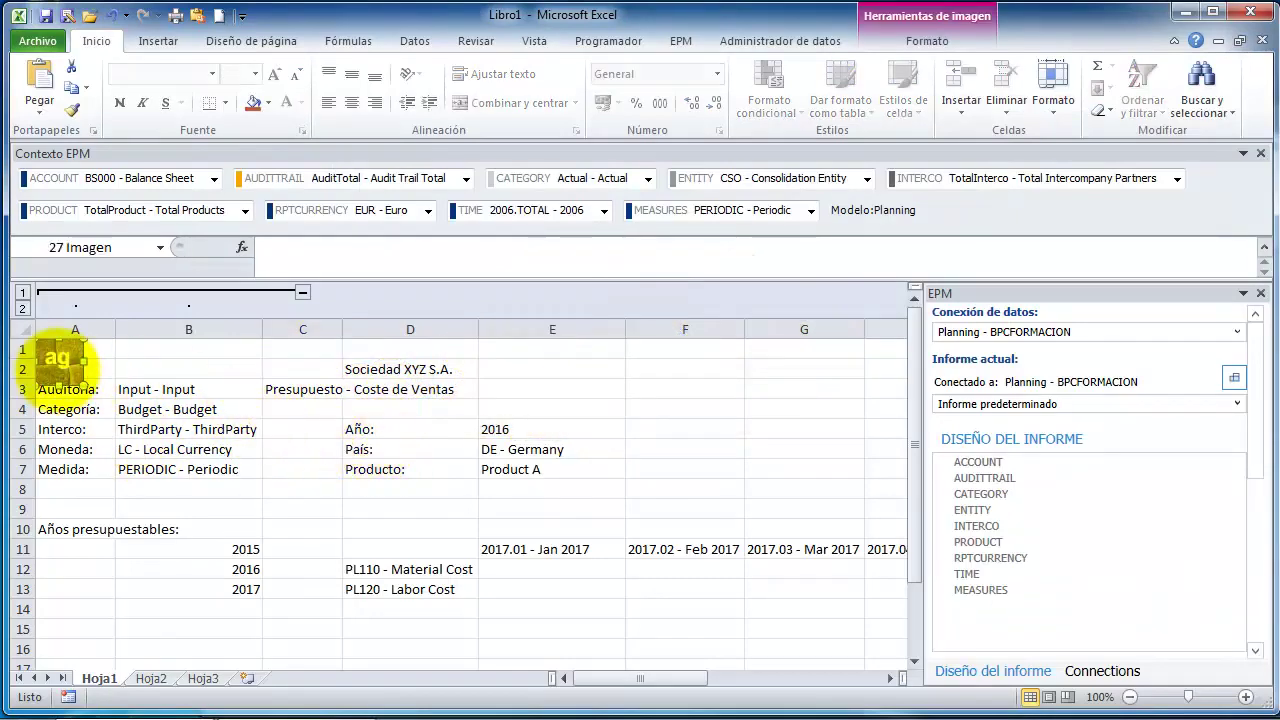
pyautogui.moveTo(57, 352); pyautogui.dragTo(293, 377)
pyautogui.click(189, 365)
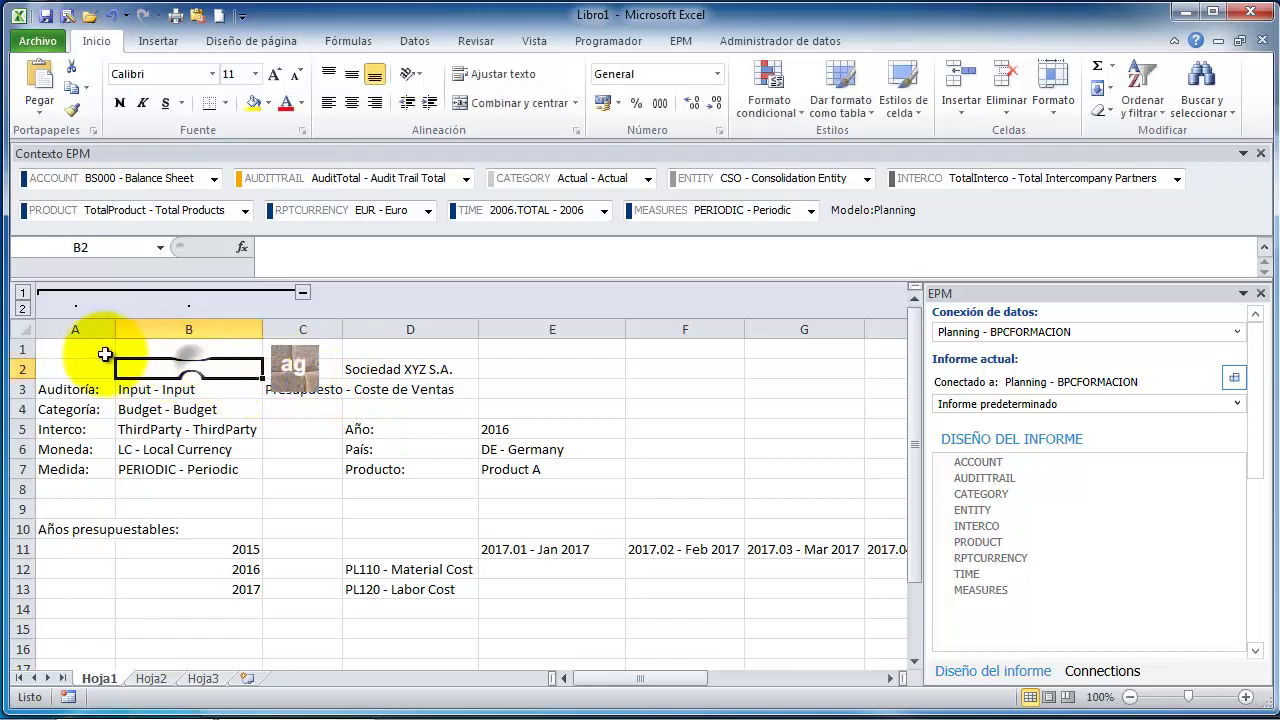
# - Insert a blank row above row 1 of the sheet
pyautogui.click(14, 347)
pyautogui.rightClick(16, 348)
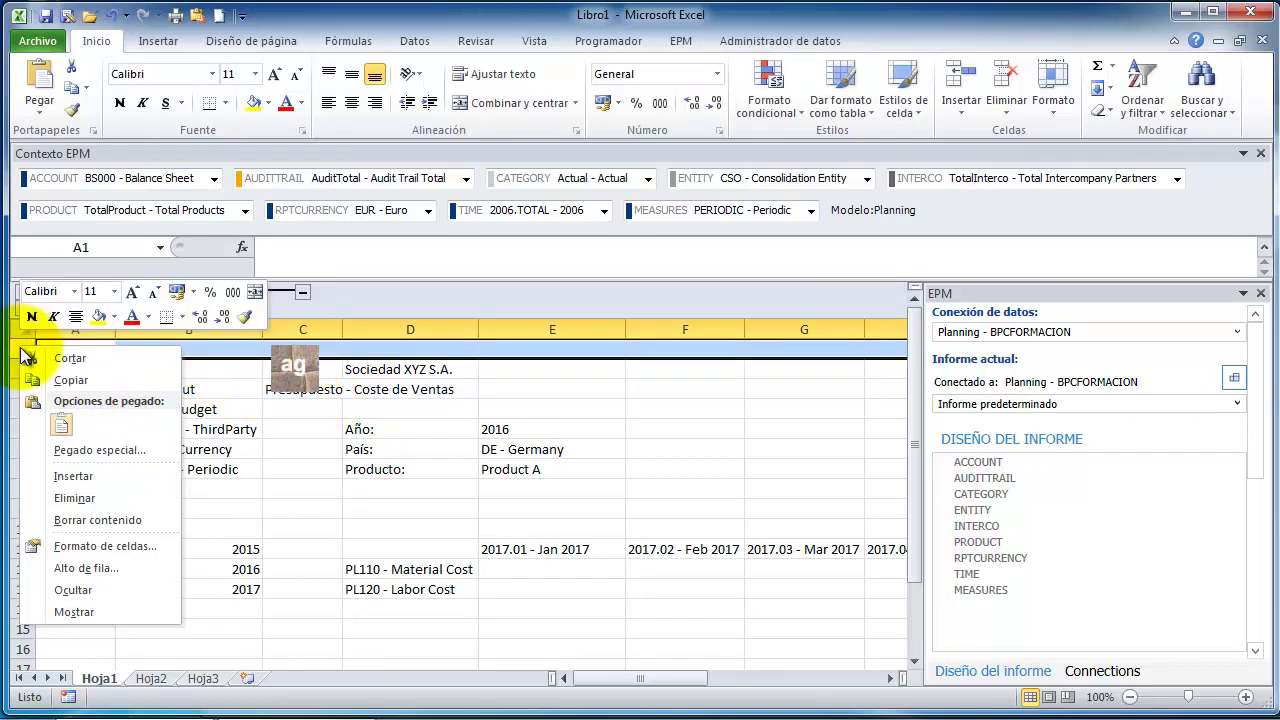
pyautogui.click(100, 476)
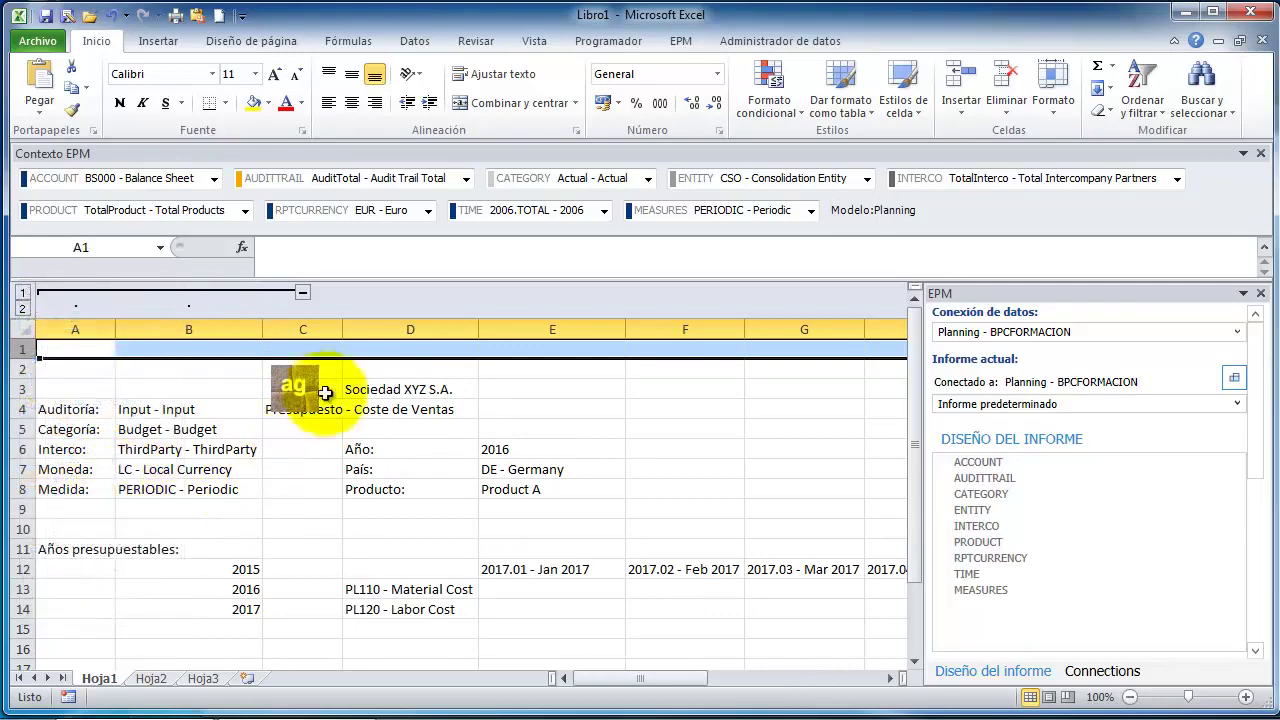
# - Move the logo up to rows 1–3 of column C and move the company name from D3 to D2
pyautogui.moveTo(325, 393); pyautogui.dragTo(303, 363)
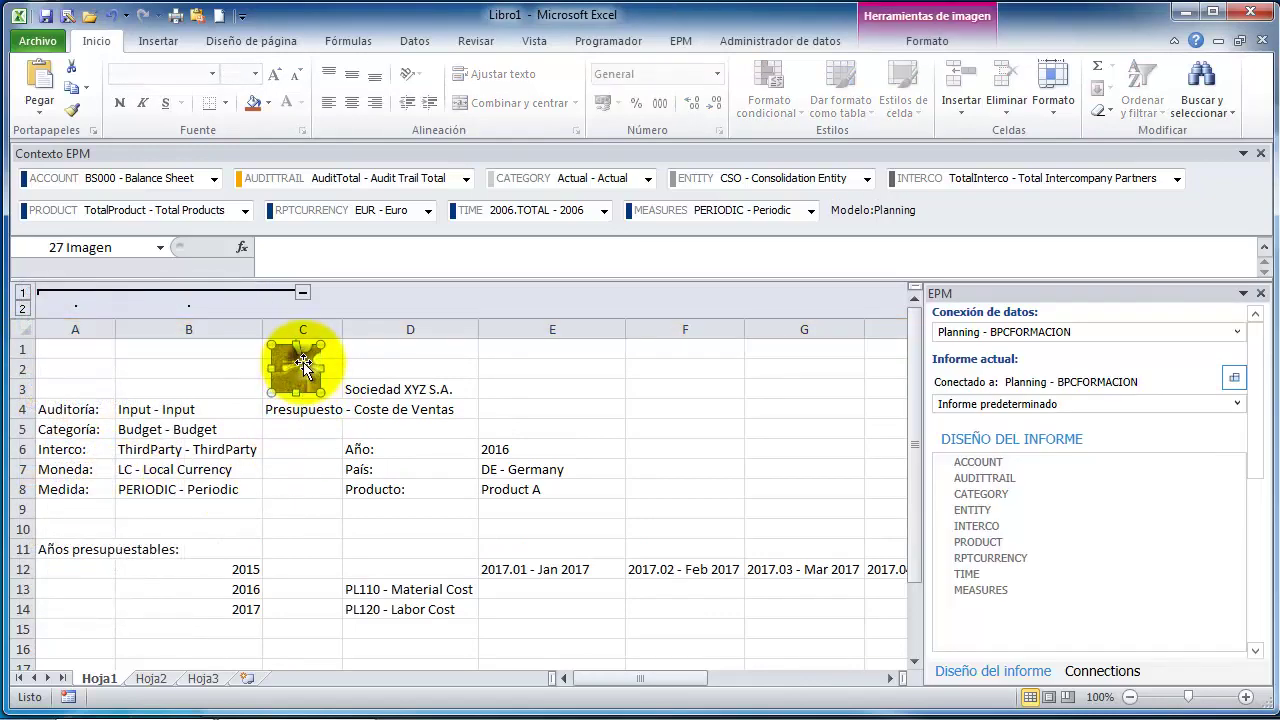
pyautogui.click(352, 389)
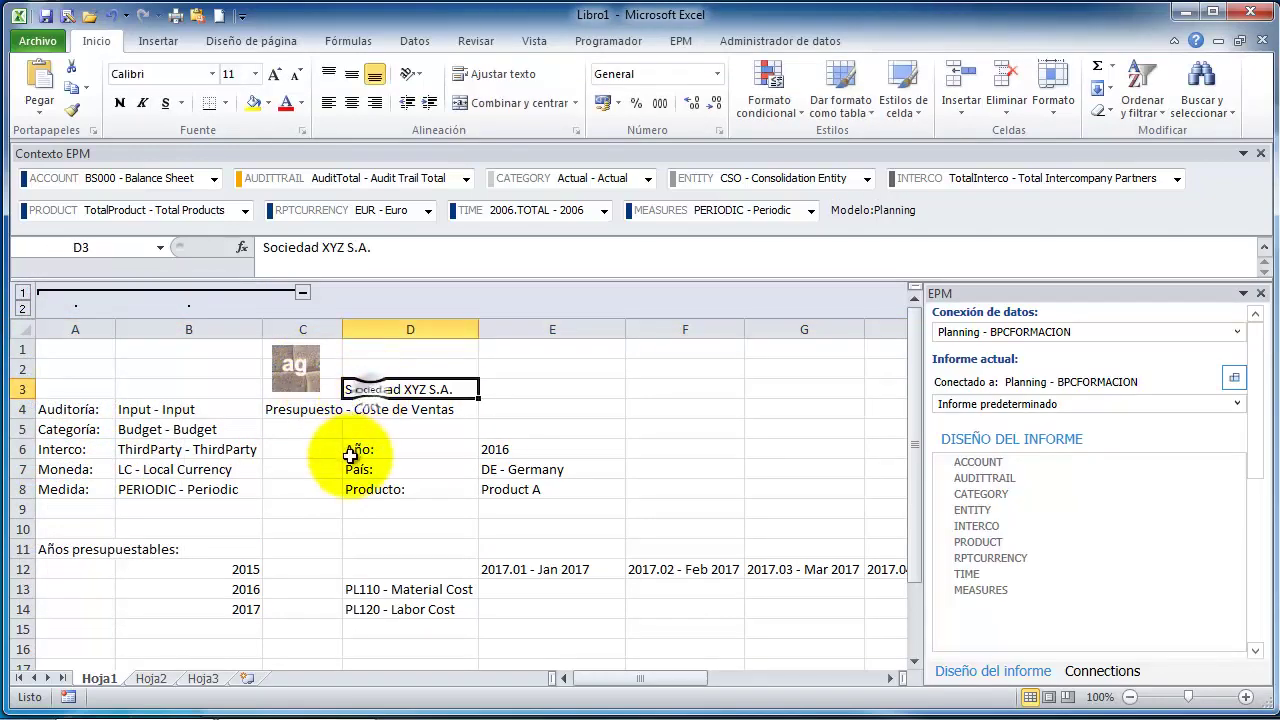
pyautogui.hotkey('ctrl', 'c')
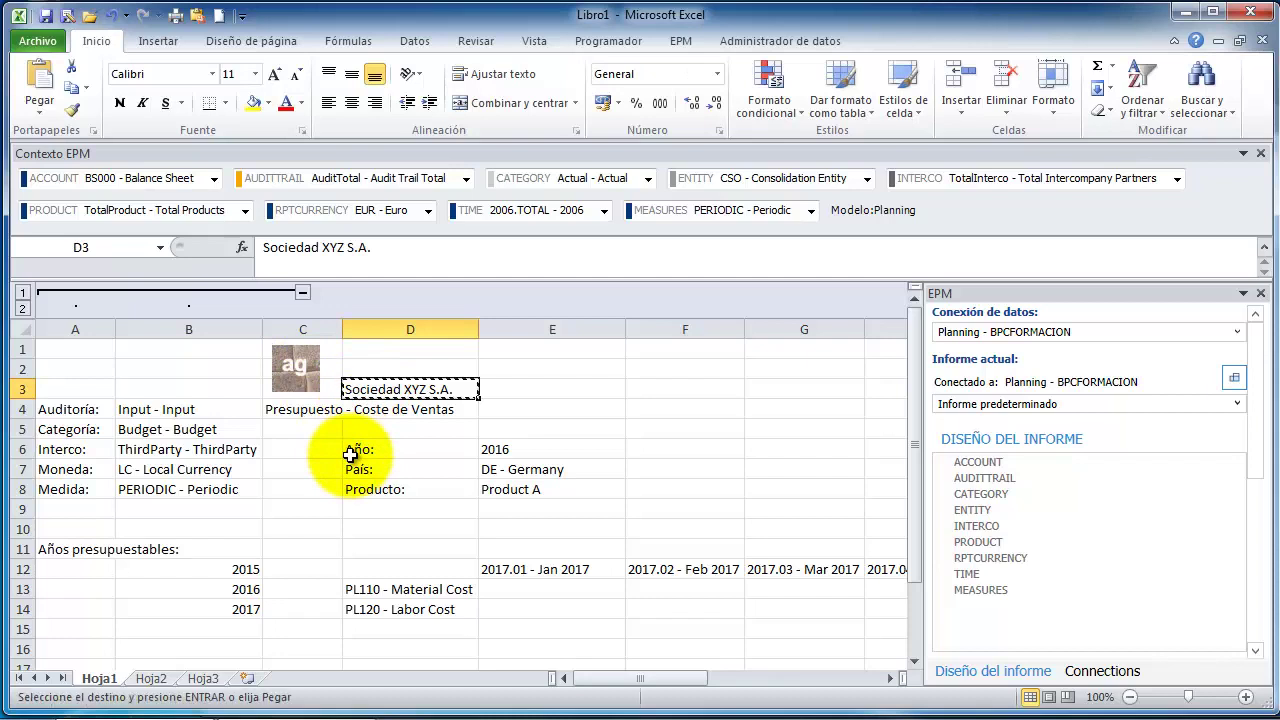
pyautogui.press('Up')
pyautogui.press('Return')
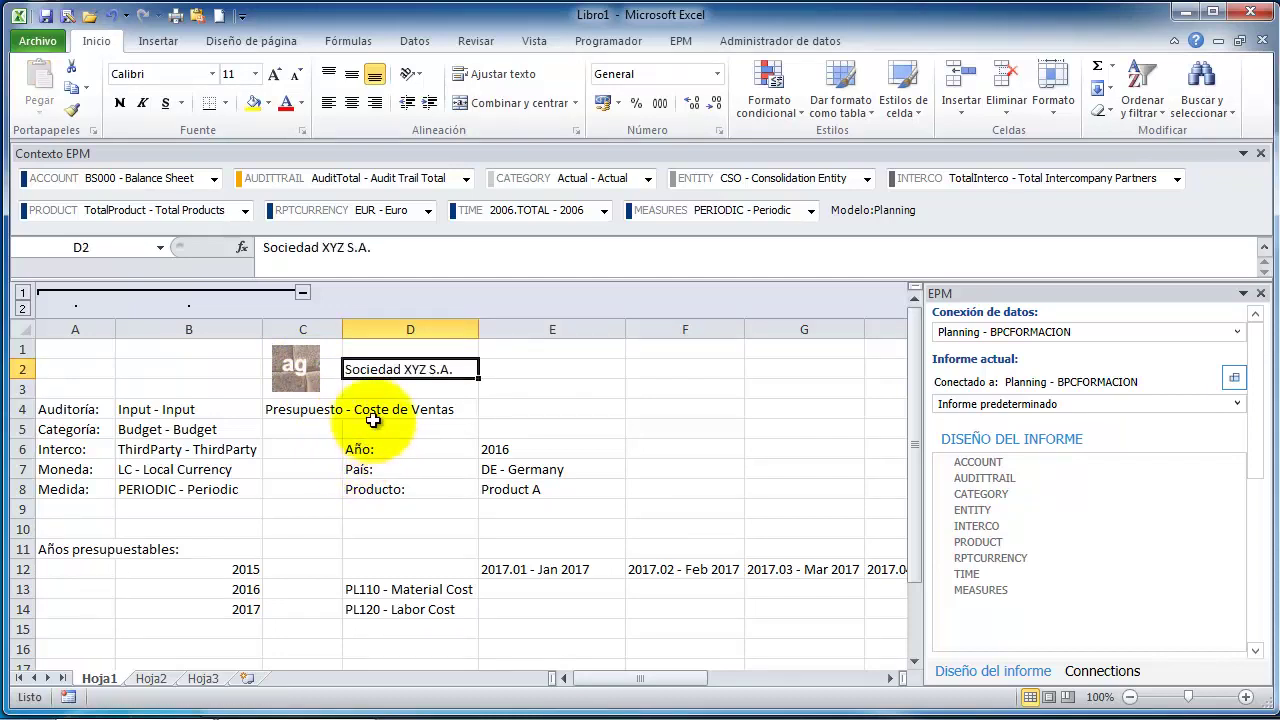
# - Format the company name in cell D2 as bold with a font size of 14
pyautogui.click(303, 292)
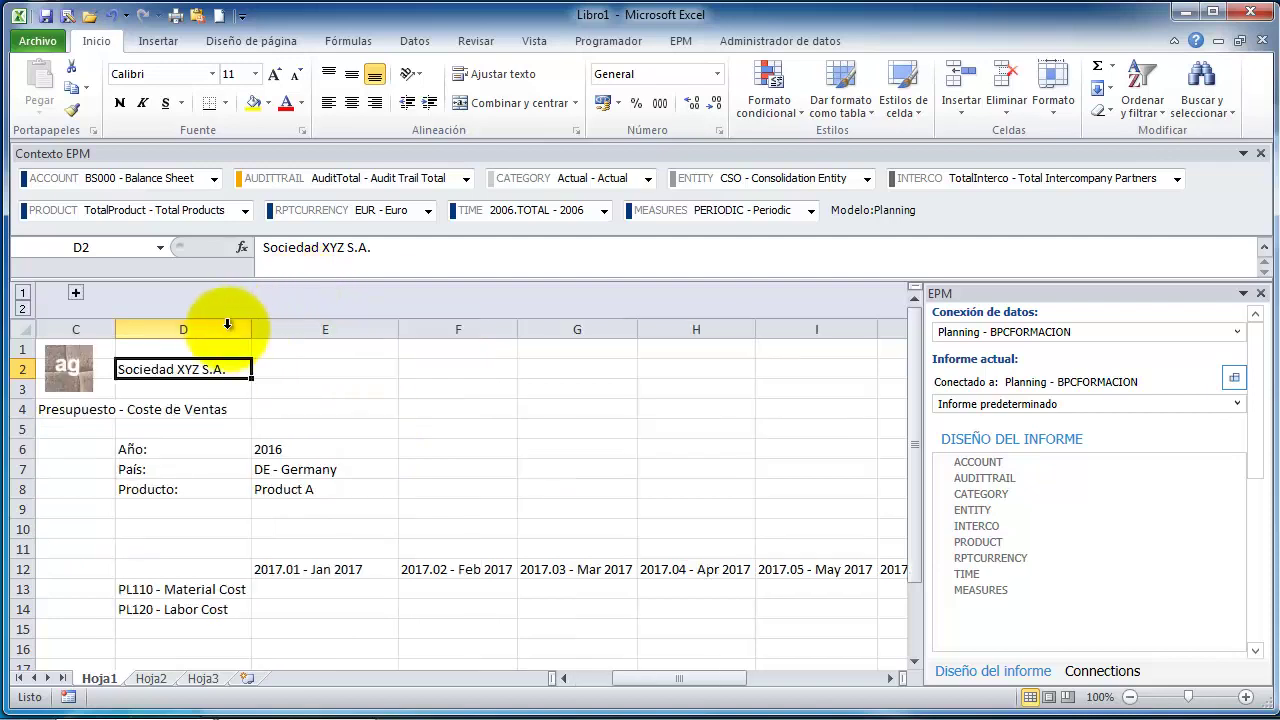
pyautogui.click(77, 292)
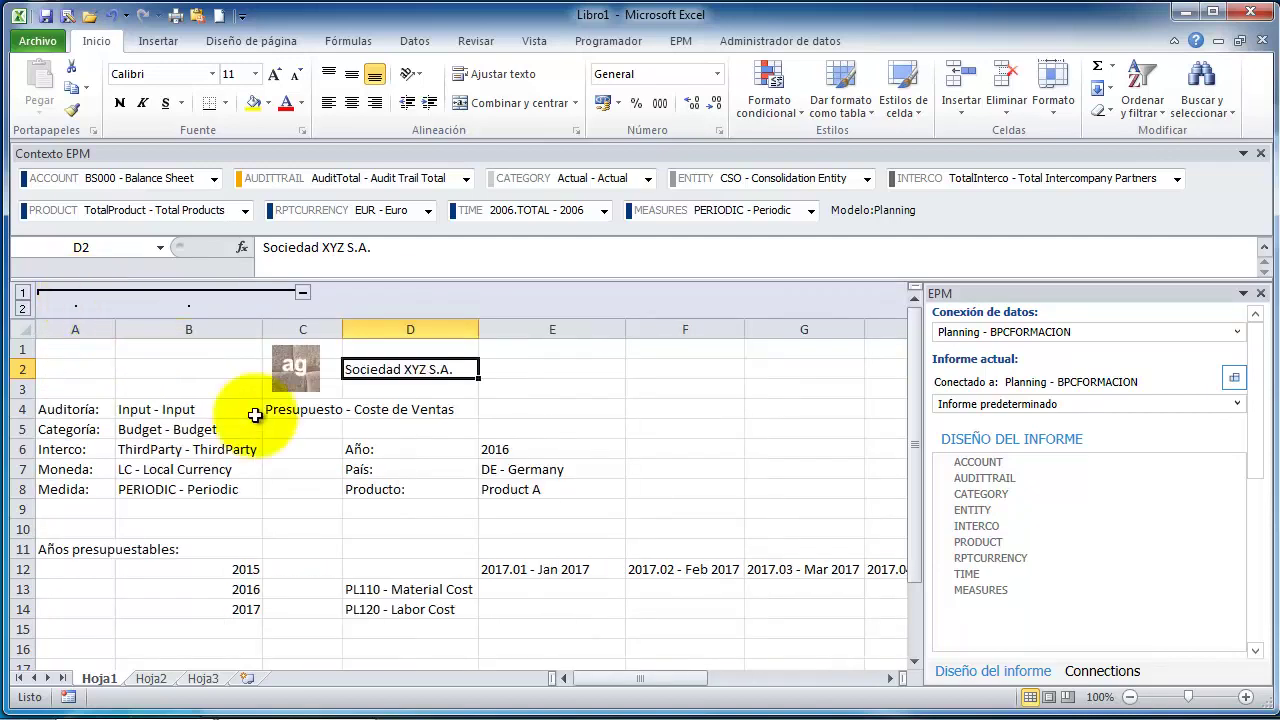
pyautogui.click(255, 73)
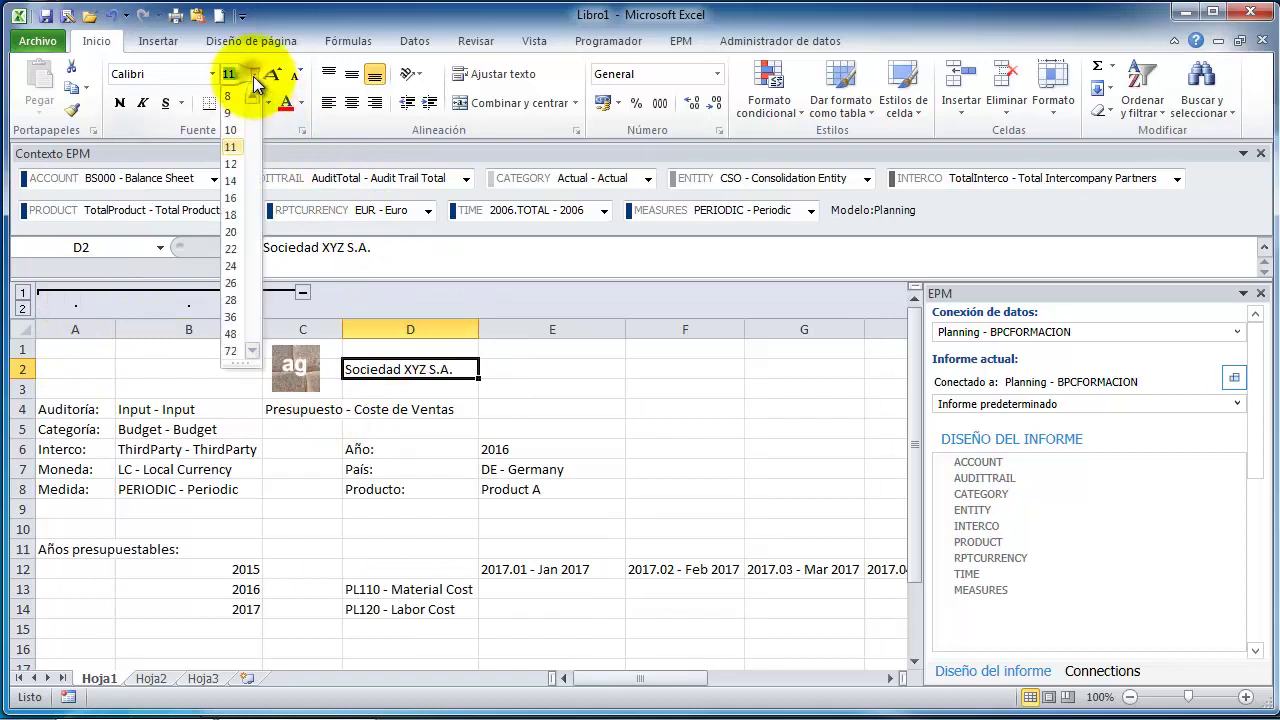
pyautogui.click(234, 164)
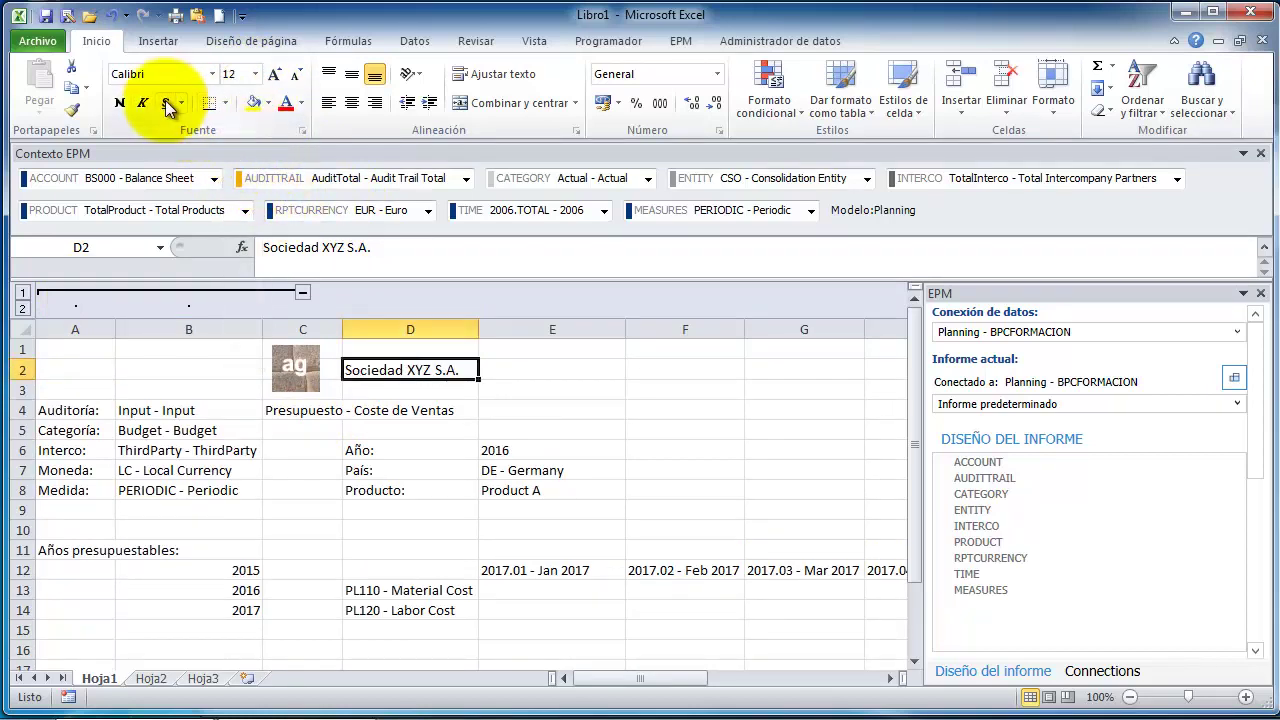
pyautogui.click(118, 106)
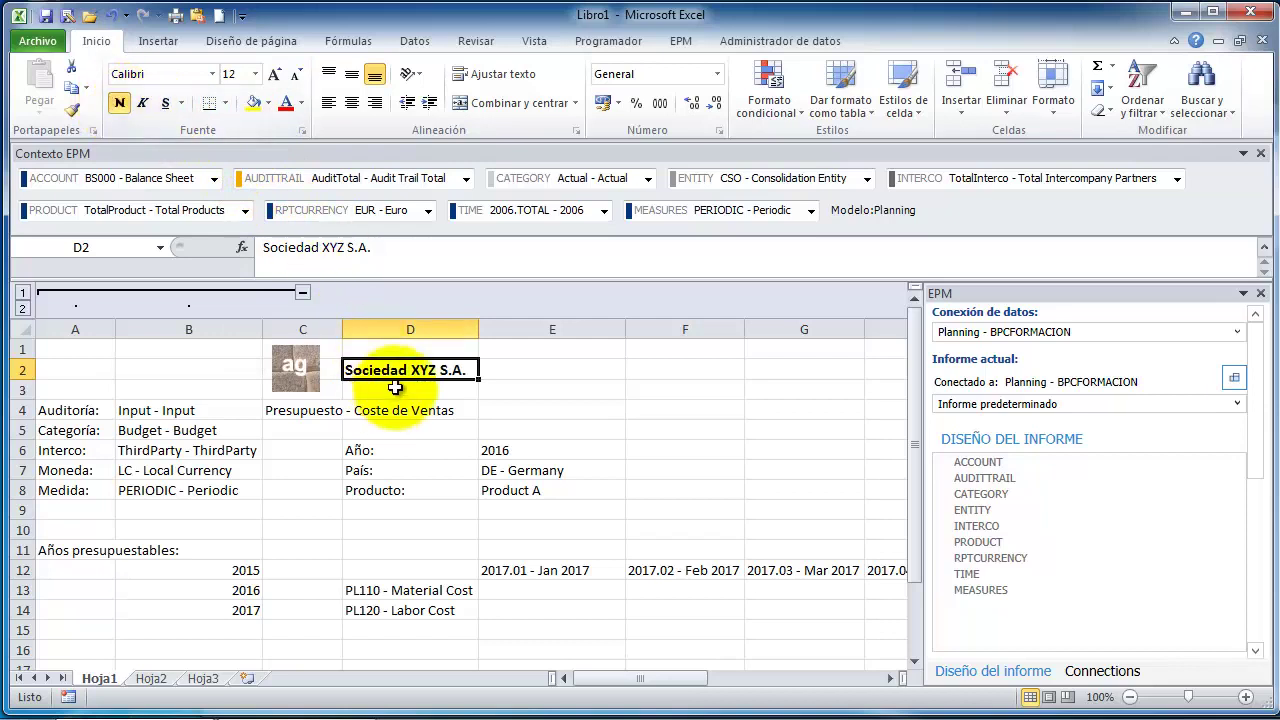
pyautogui.click(254, 76)
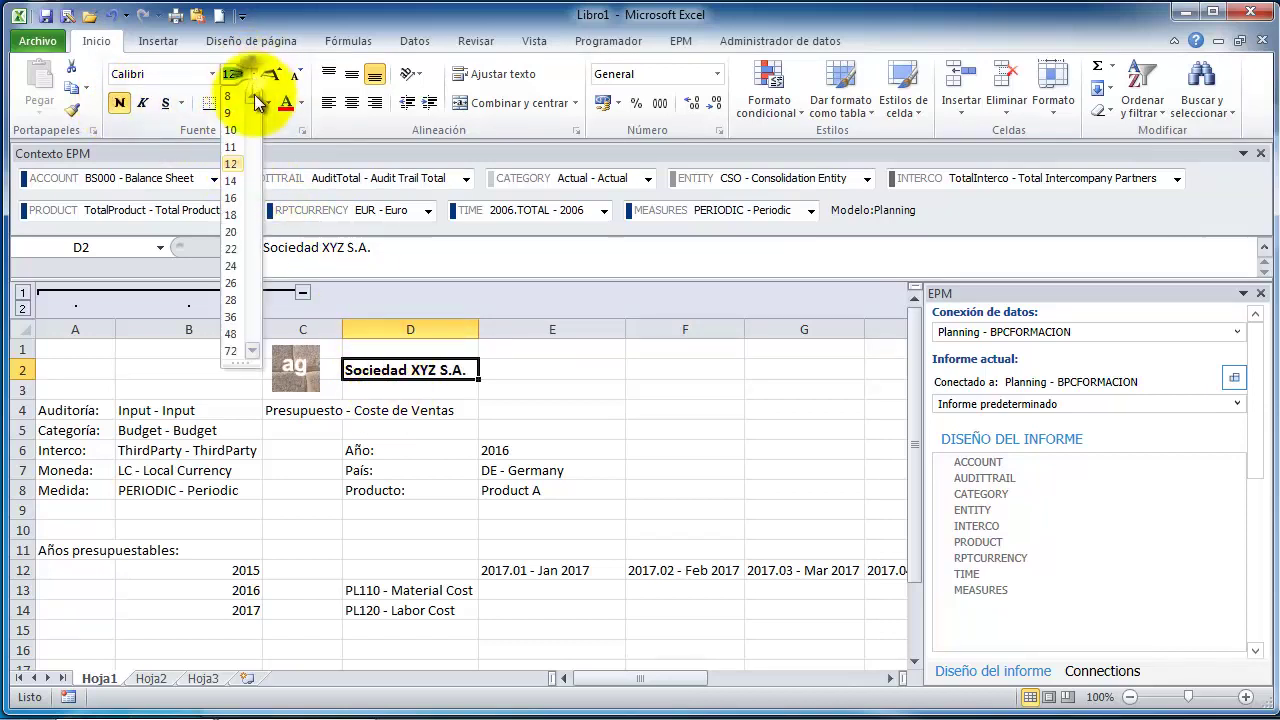
pyautogui.click(244, 186)
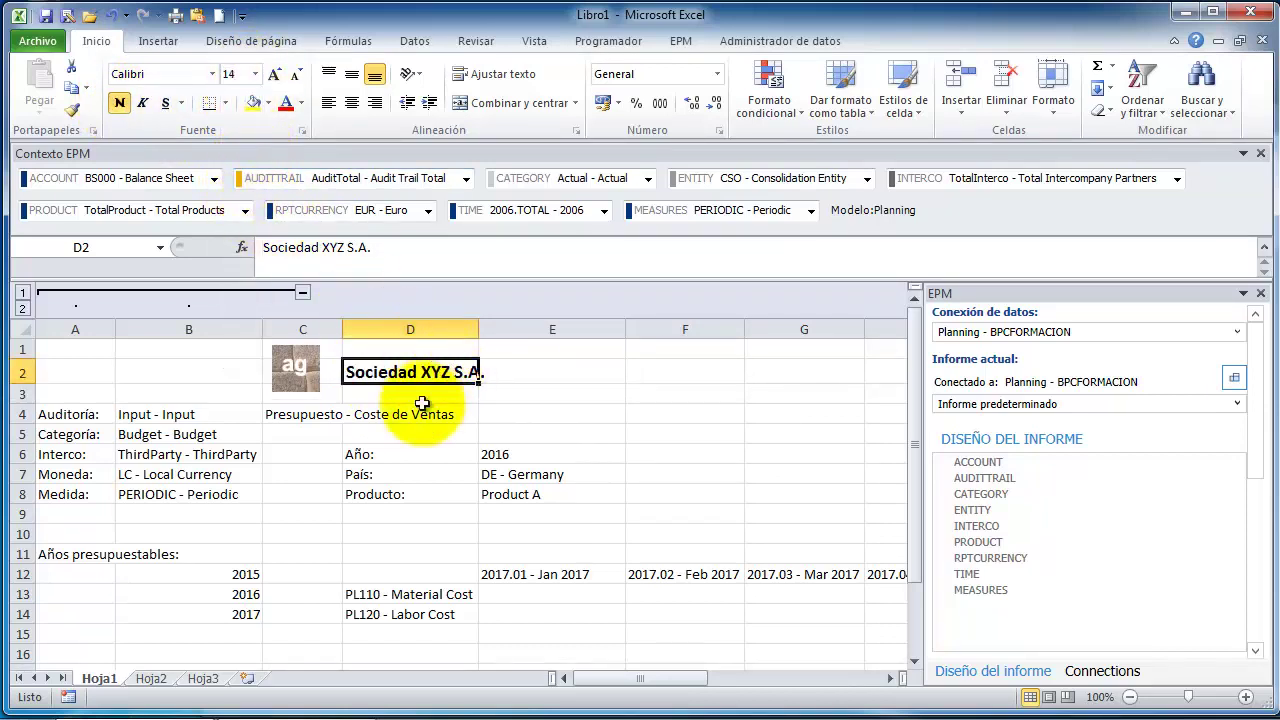
# - Format the title "Presupuesto - Coste de Ventas" in cell C4 as bold with a font size of 12
pyautogui.click(278, 414)
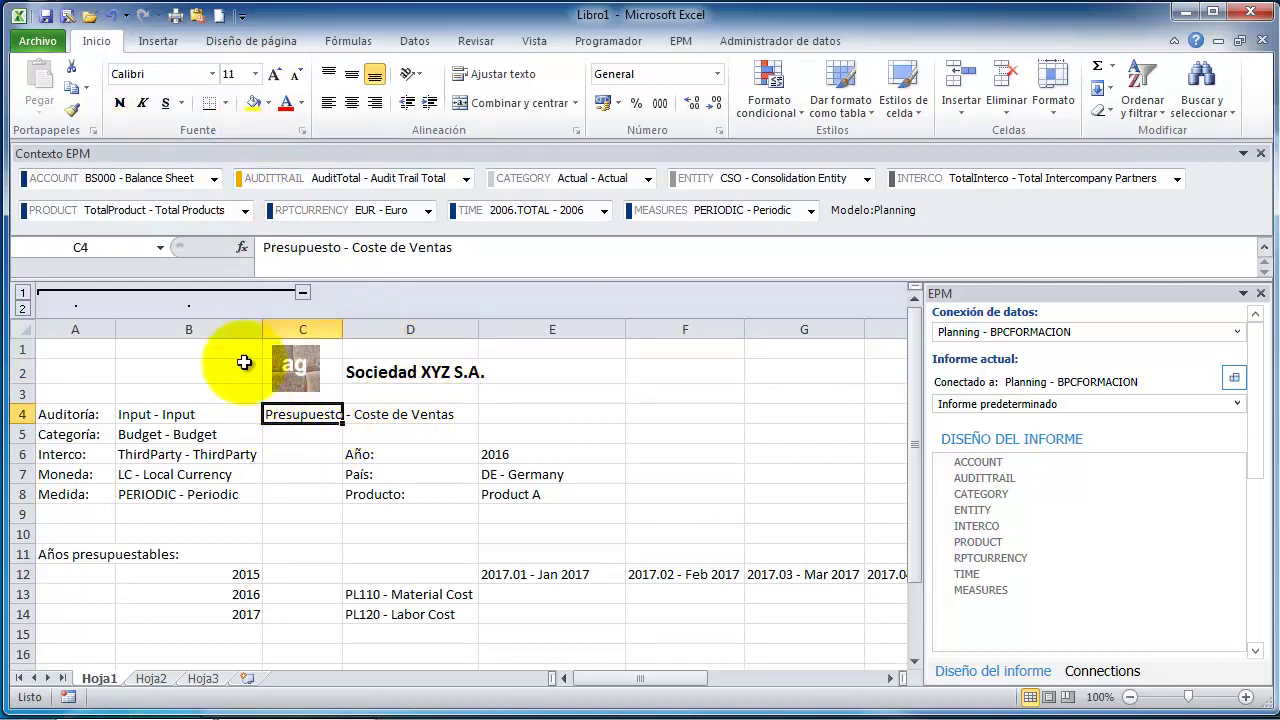
pyautogui.click(255, 75)
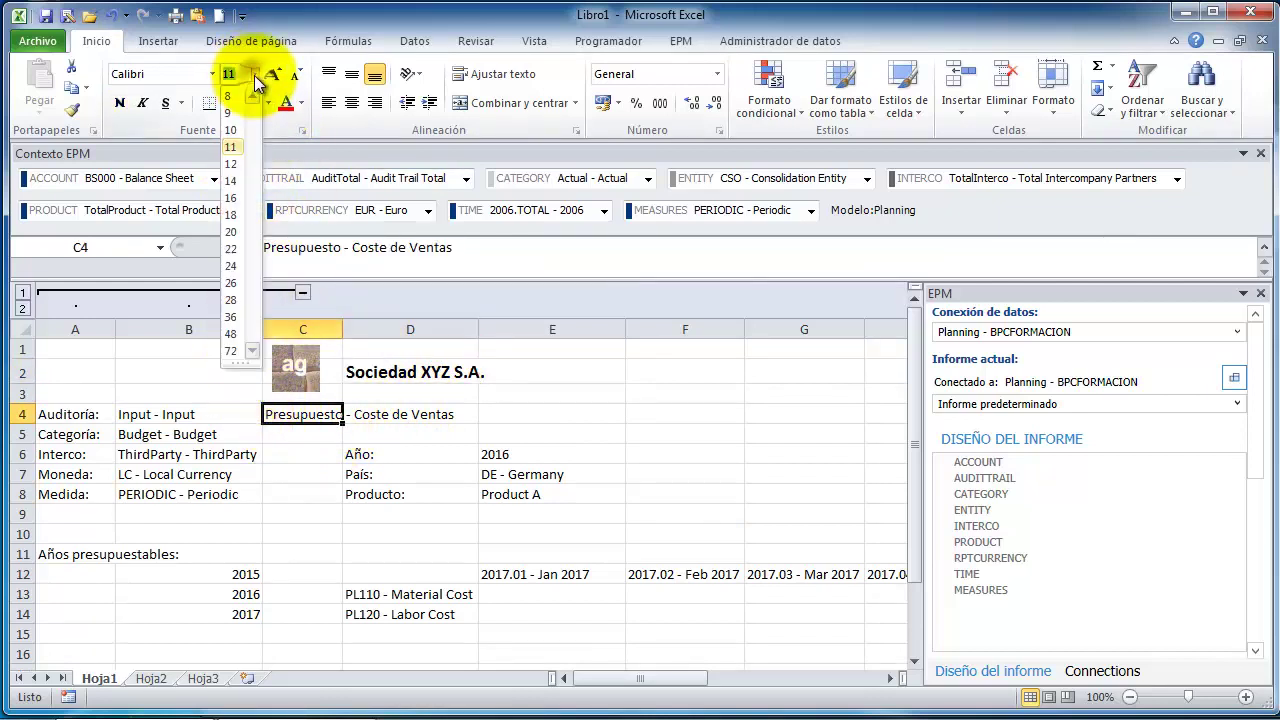
pyautogui.click(238, 163)
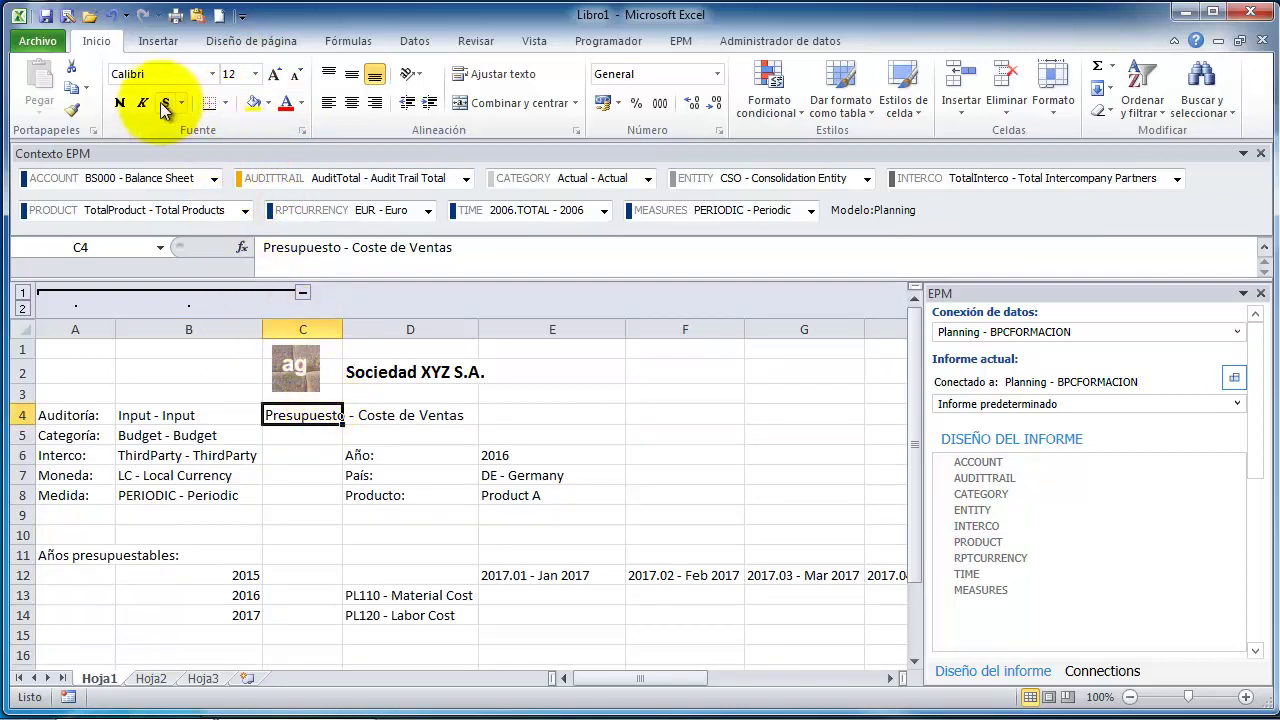
pyautogui.click(119, 103)
# - Collapse the grouped columns A and B to hide the auxiliary report parameters
pyautogui.click(350, 456)
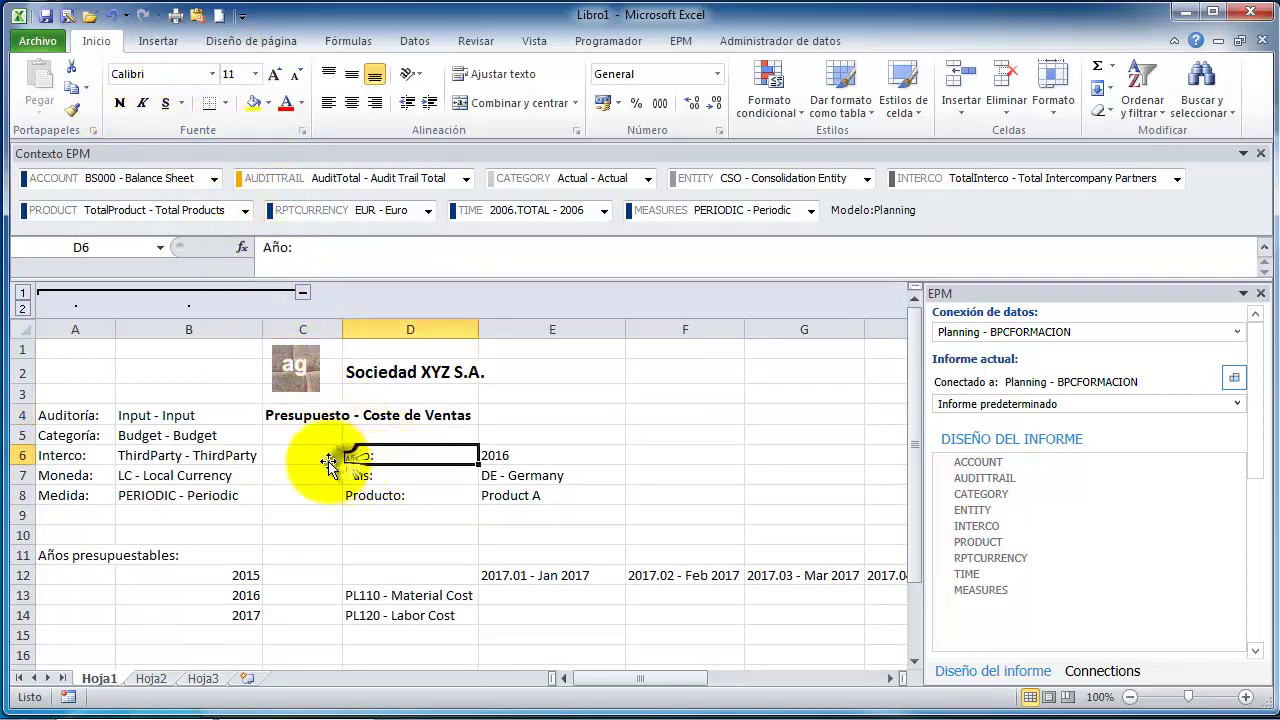
pyautogui.click(272, 534)
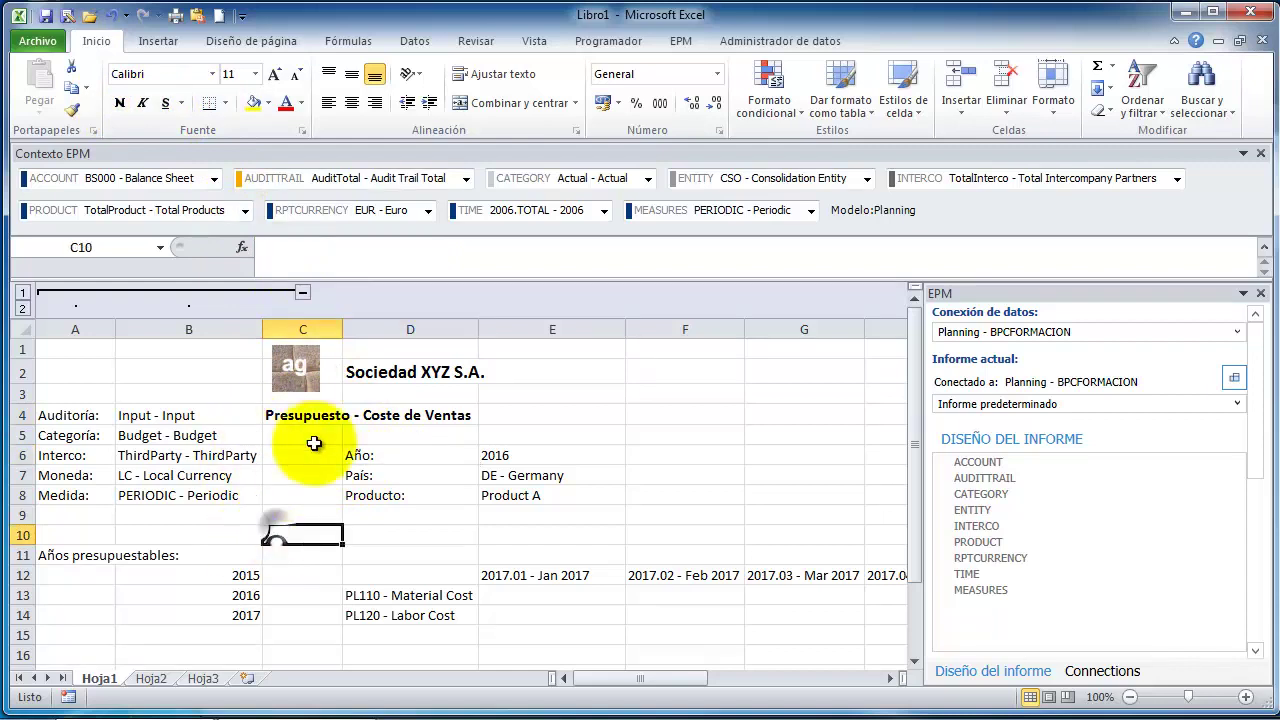
pyautogui.click(296, 294)
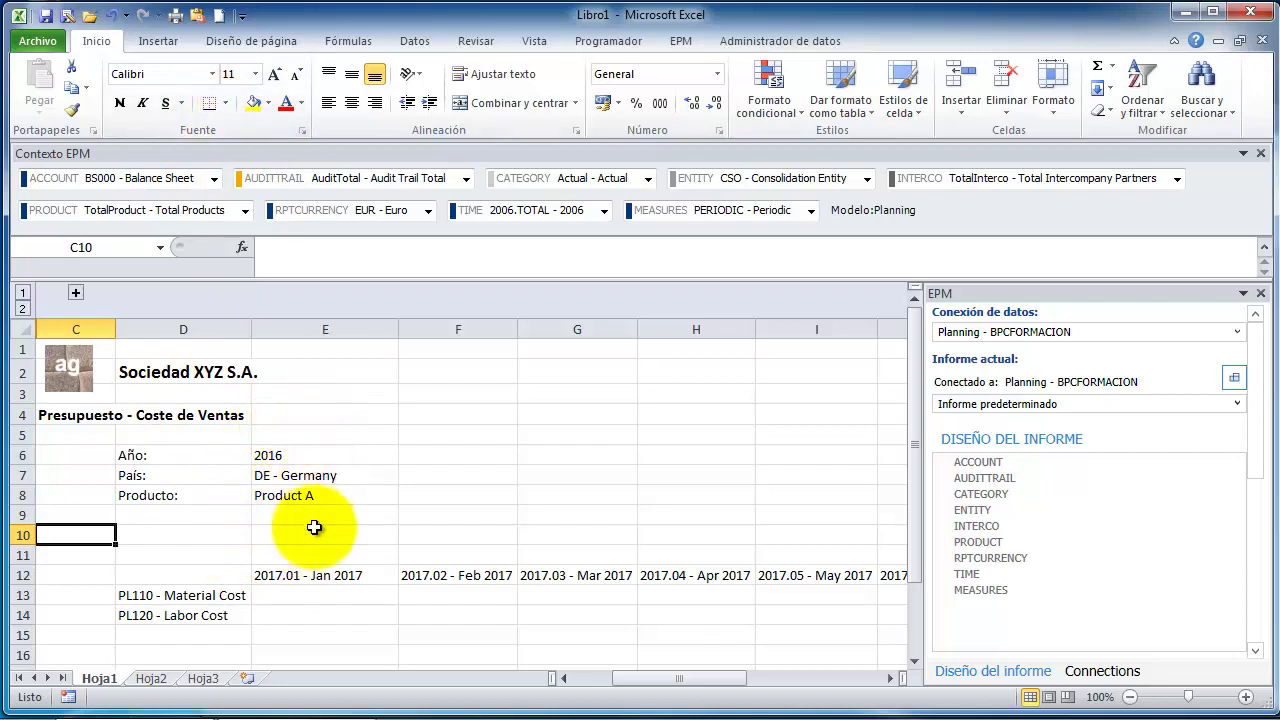
# - Edit the default EPM report and shift its data area up two rows so that it starts at cell E11
pyautogui.click(335, 613)
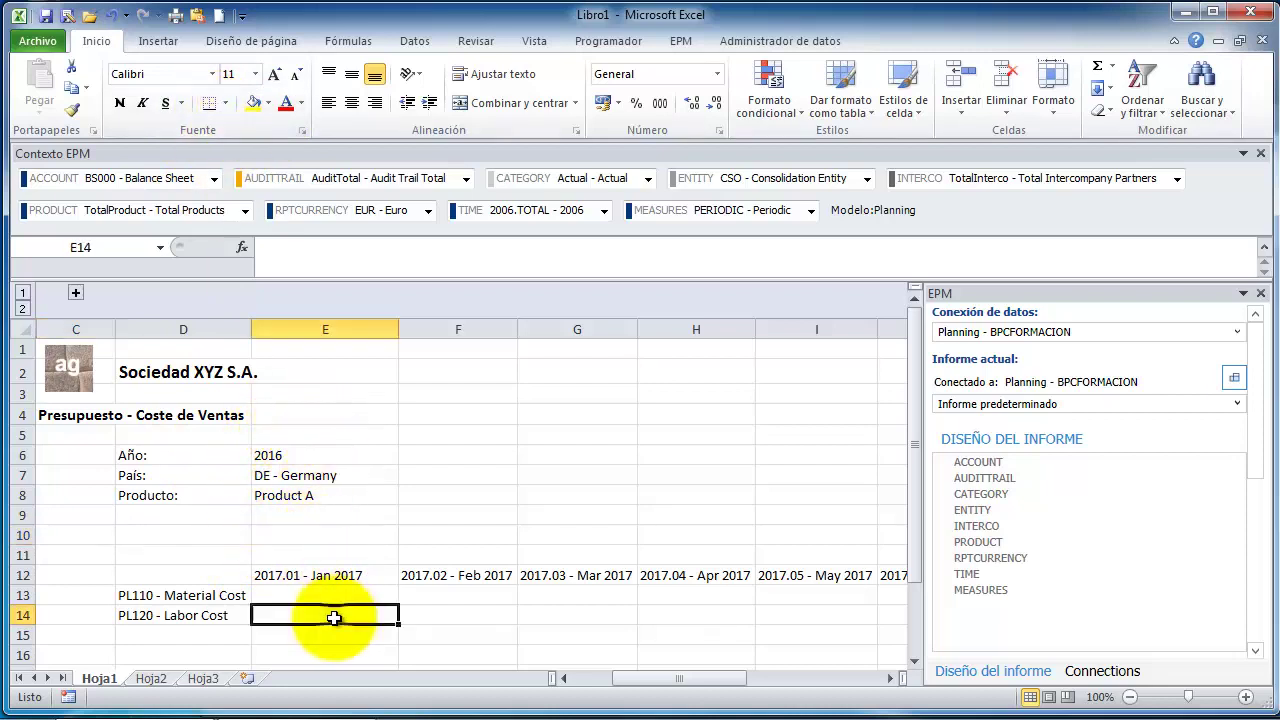
pyautogui.click(290, 590)
pyautogui.click(683, 42)
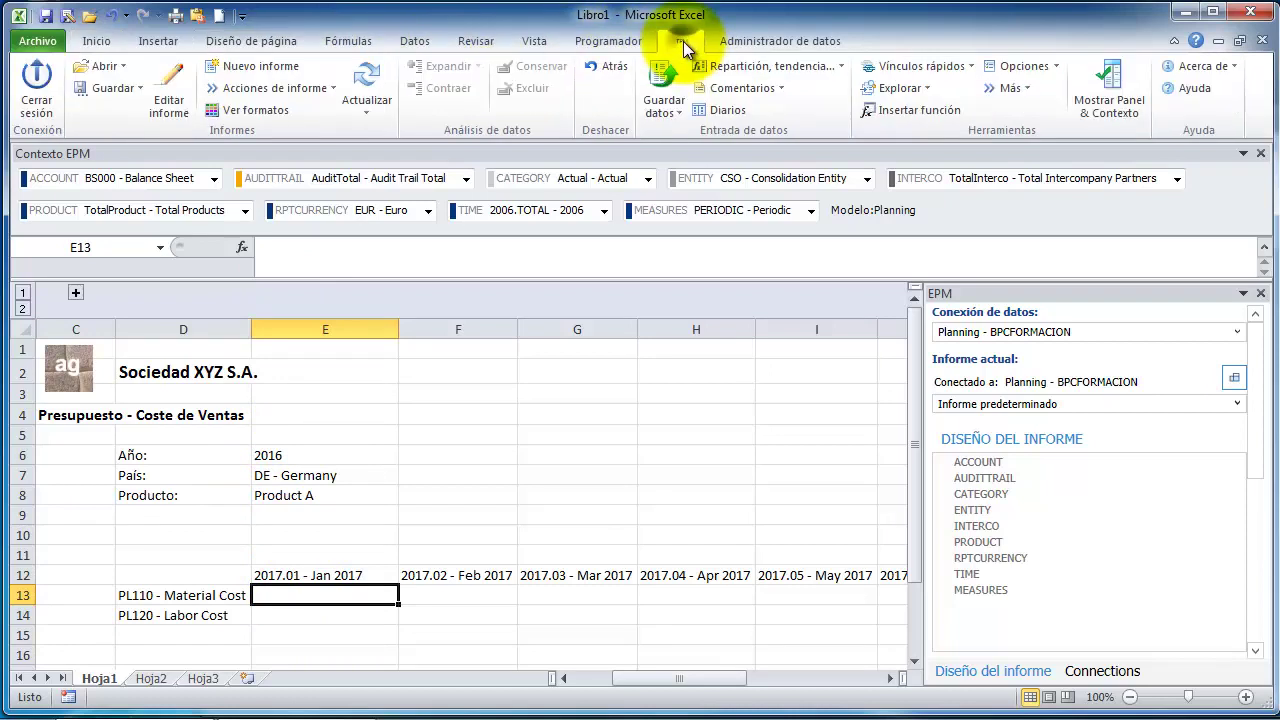
pyautogui.click(168, 108)
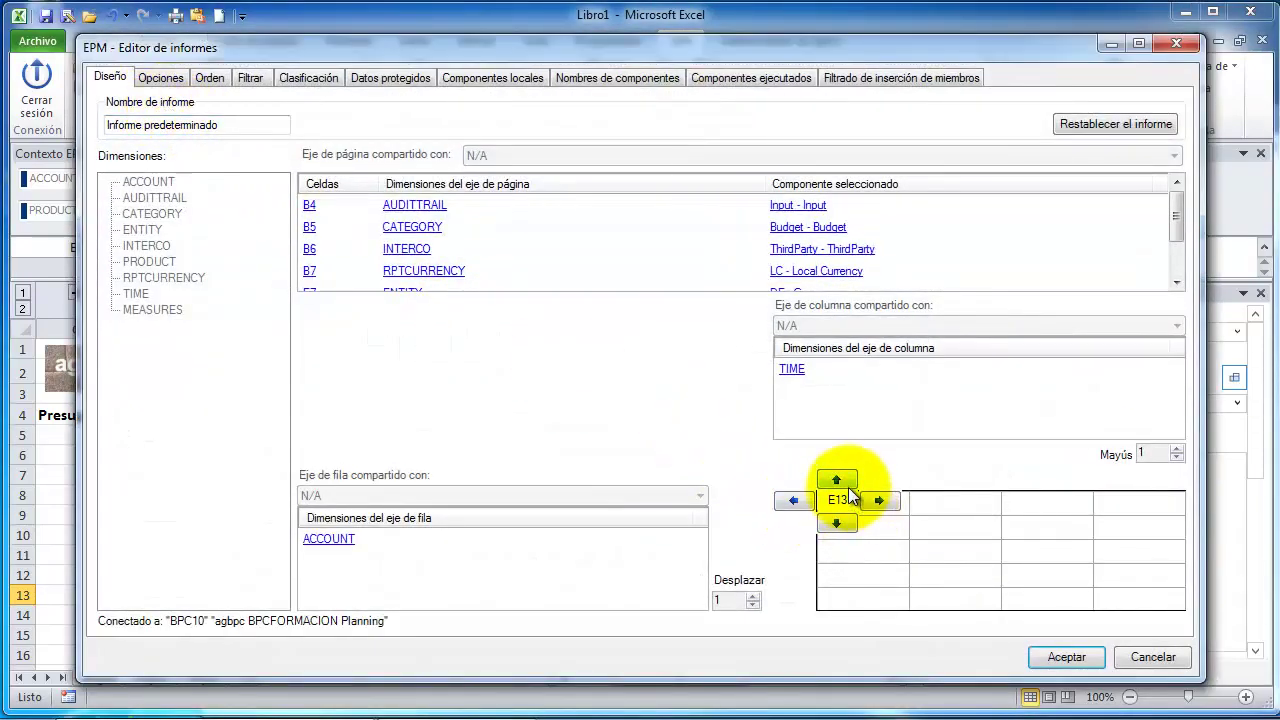
pyautogui.moveTo(702, 42); pyautogui.dragTo(1011, 51)
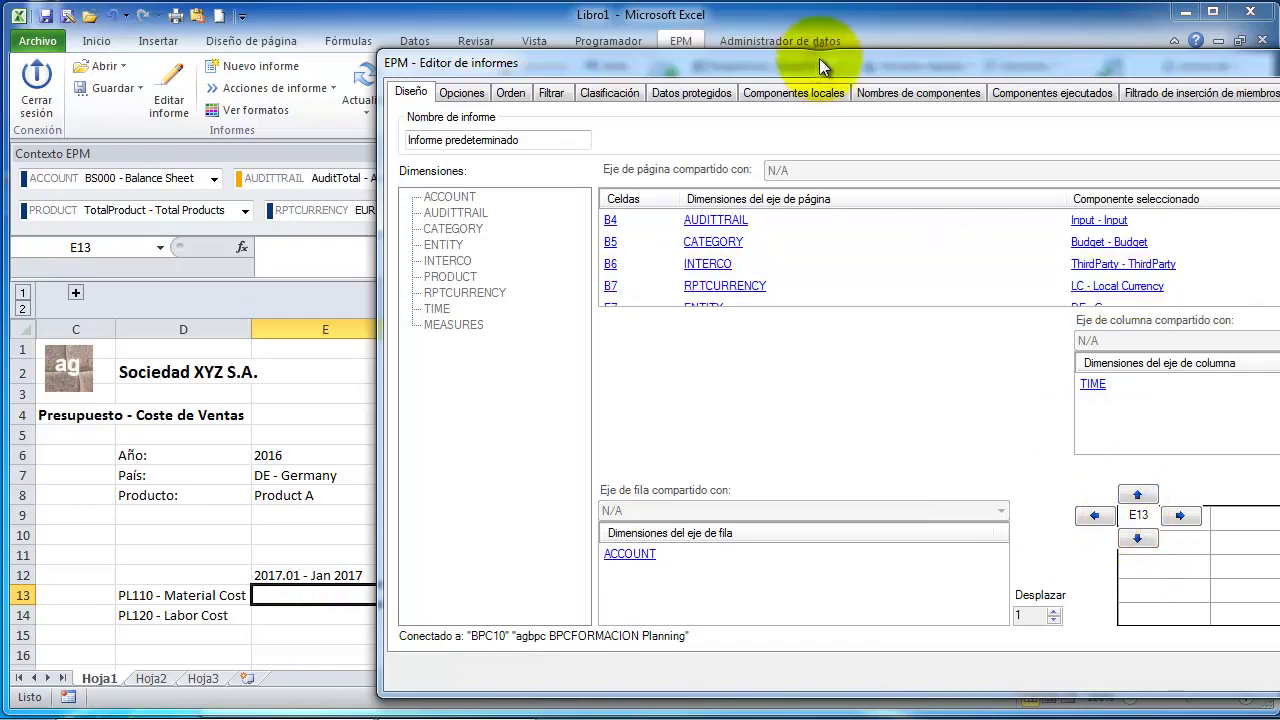
pyautogui.moveTo(819, 58); pyautogui.dragTo(559, 48)
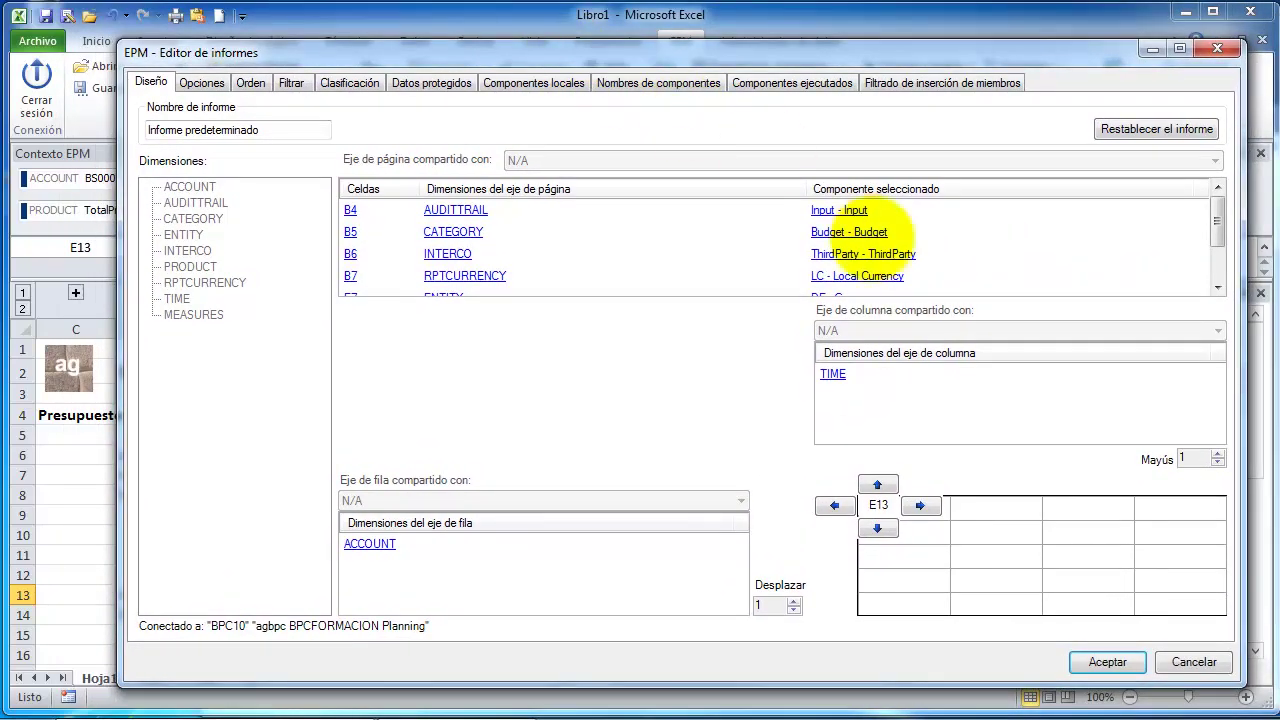
pyautogui.click(877, 485)
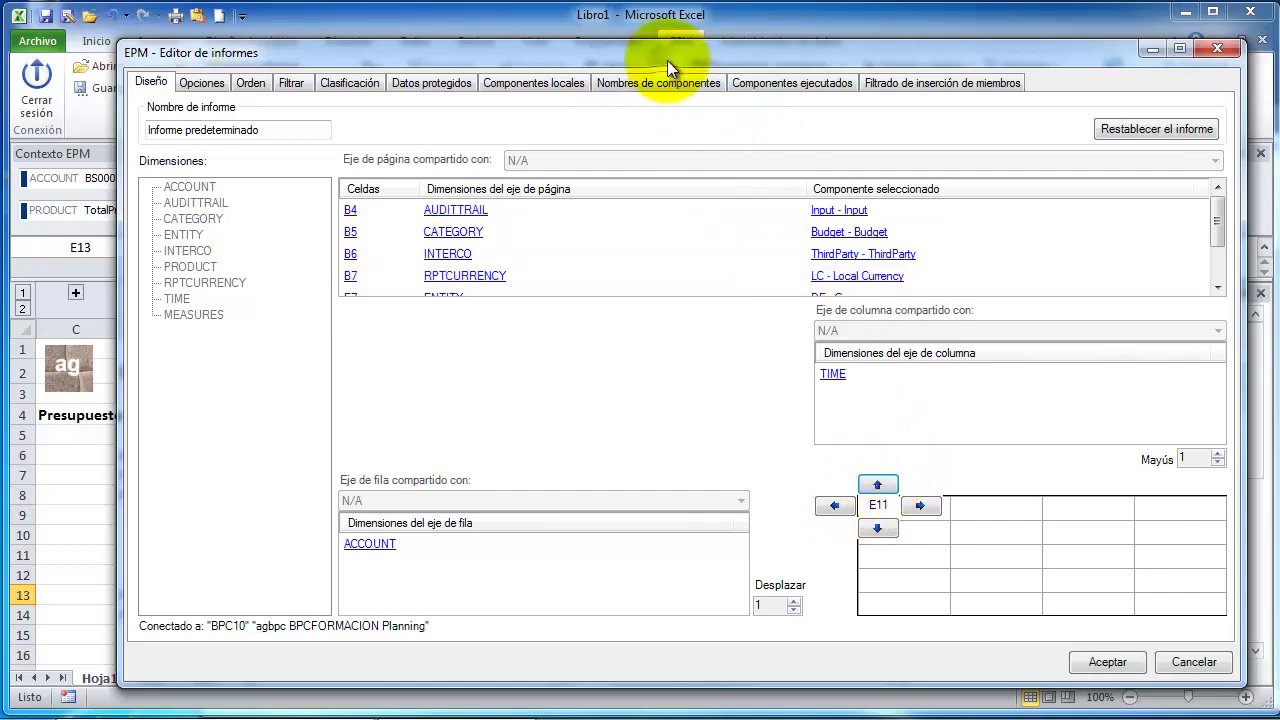
pyautogui.moveTo(667, 60); pyautogui.dragTo(910, 97)
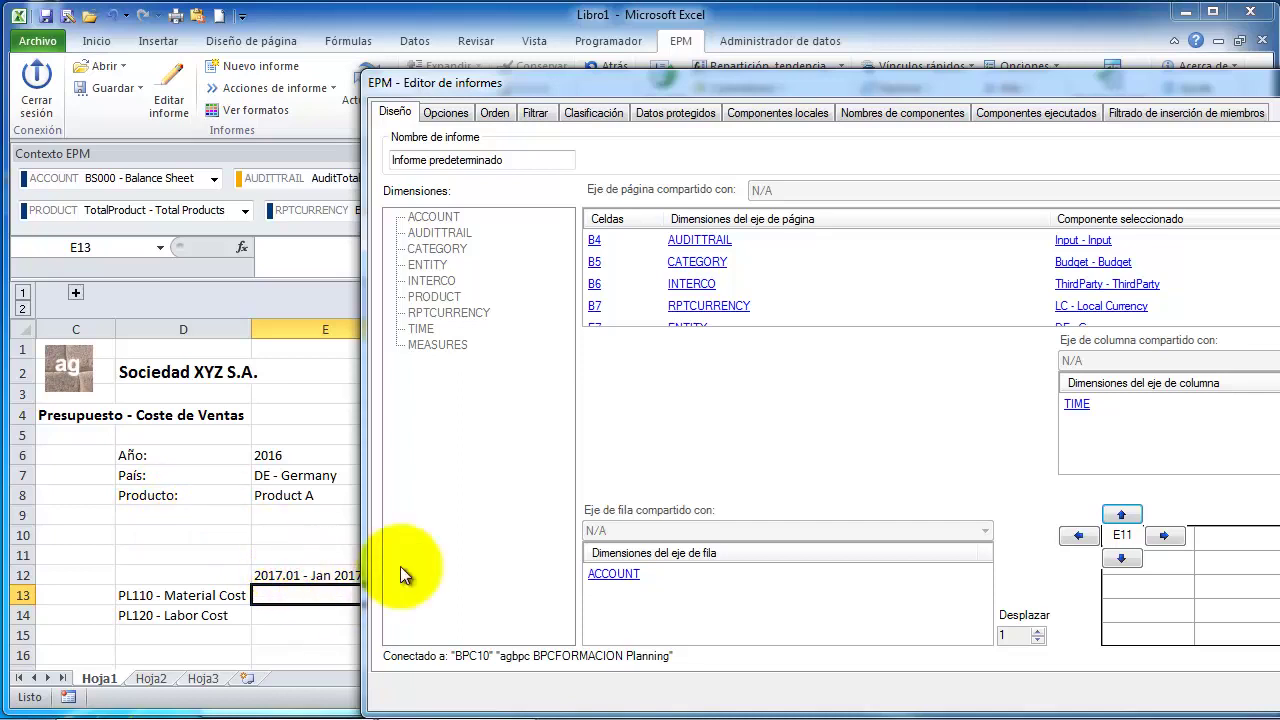
pyautogui.moveTo(964, 85); pyautogui.dragTo(711, 34)
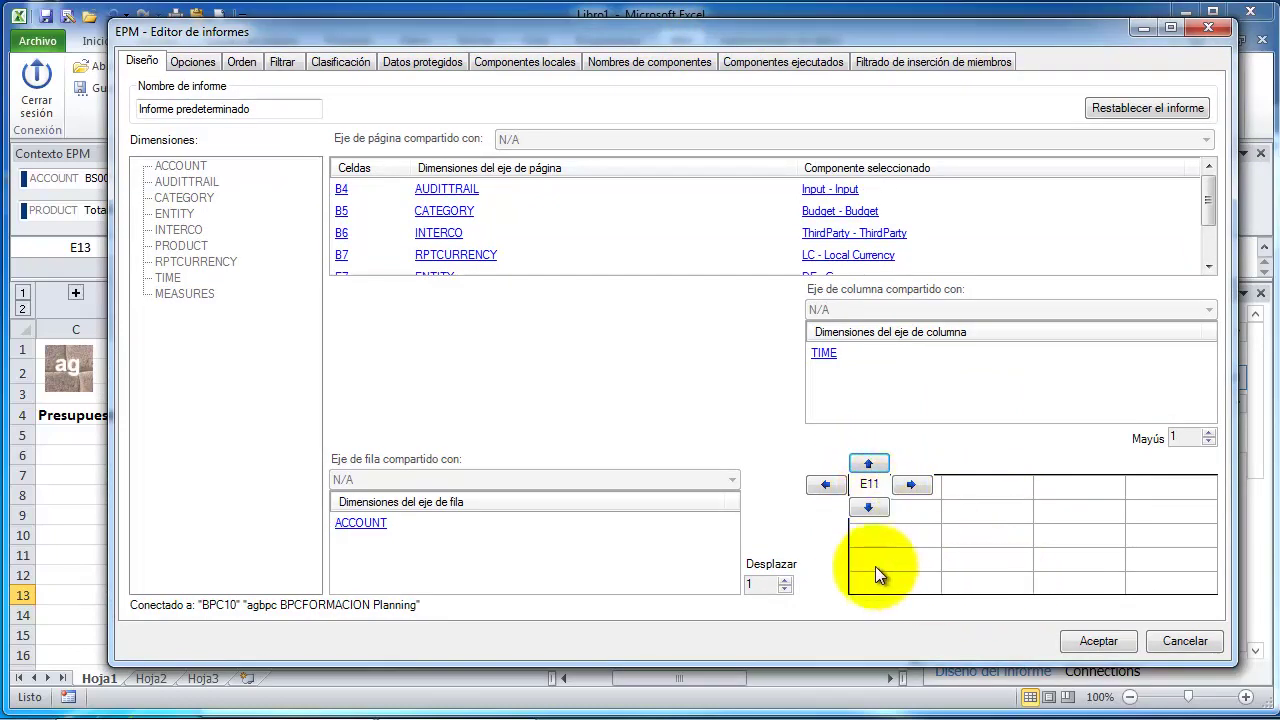
pyautogui.click(1099, 641)
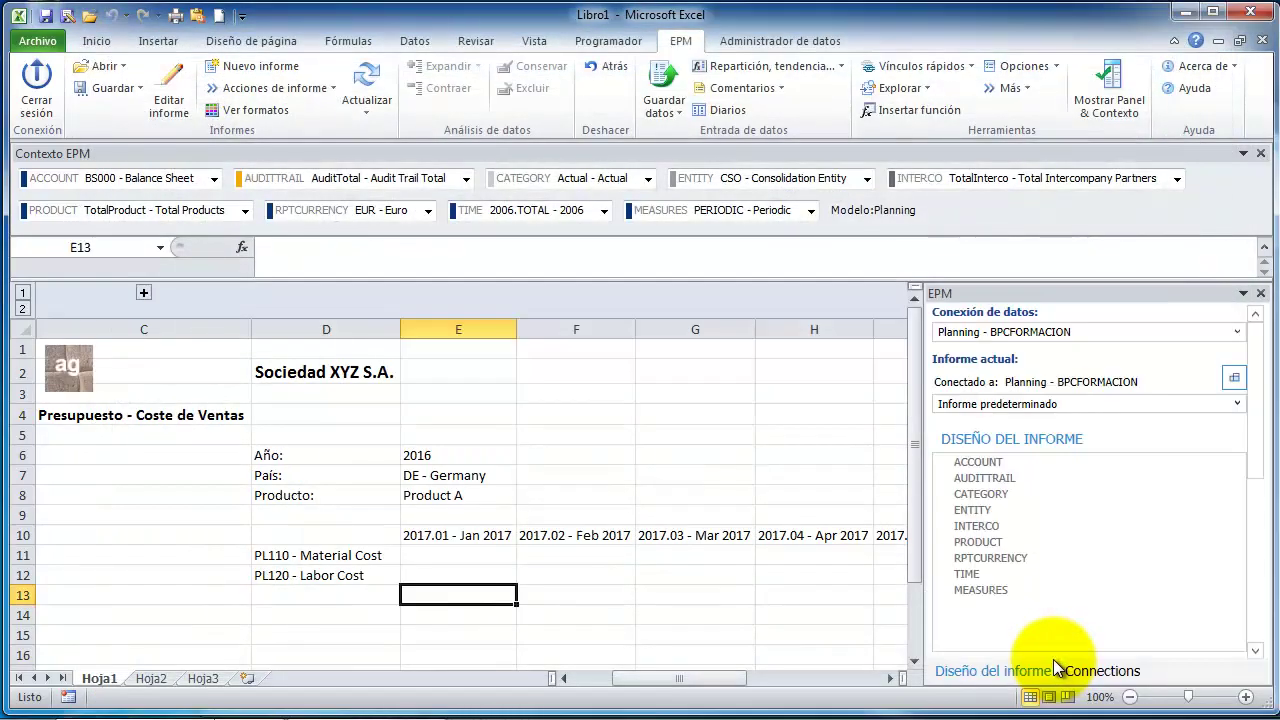
# - Move the company name from D2 to E2 and the form title from C4 to D4
pyautogui.click(328, 372)
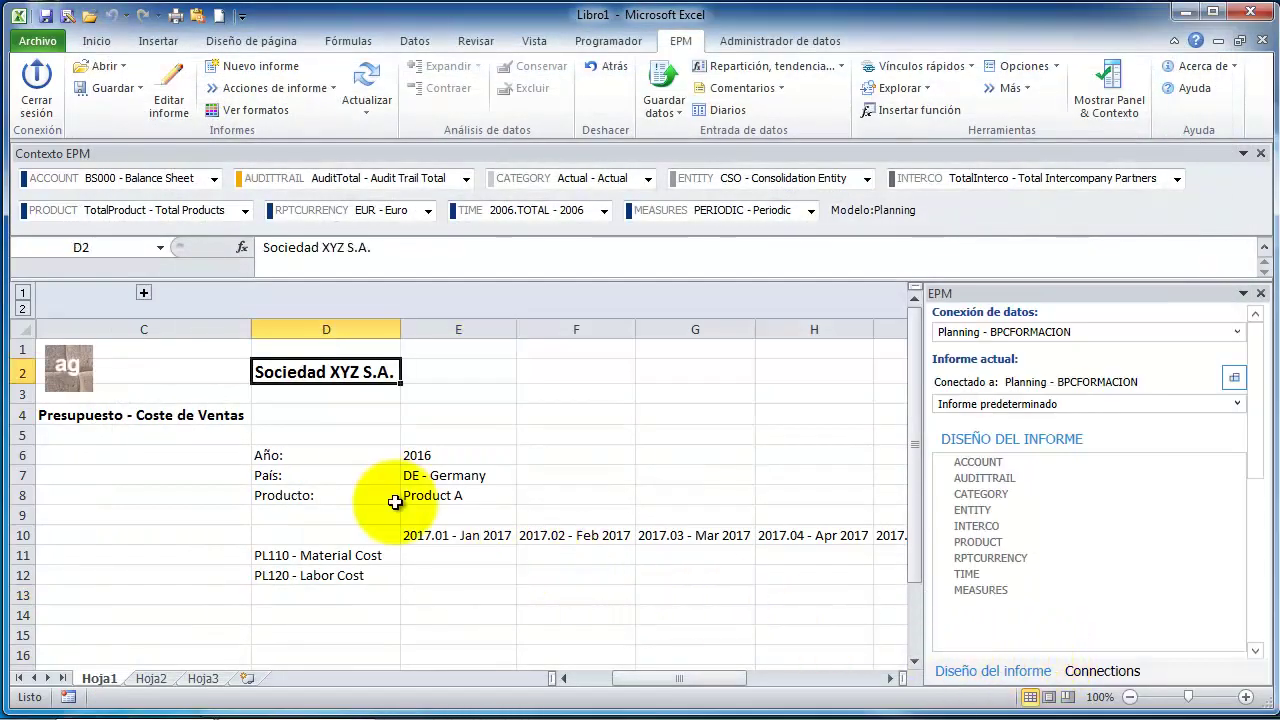
pyautogui.hotkey('ctrl', 'c')
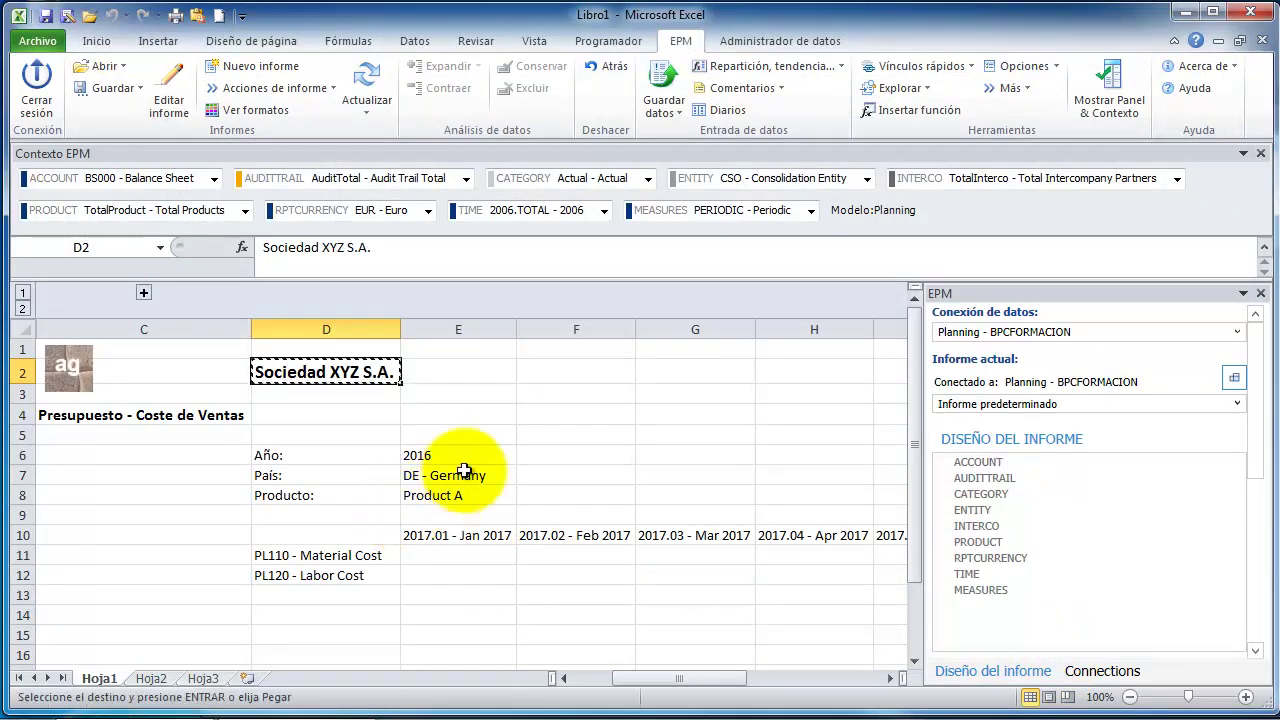
pyautogui.click(451, 371)
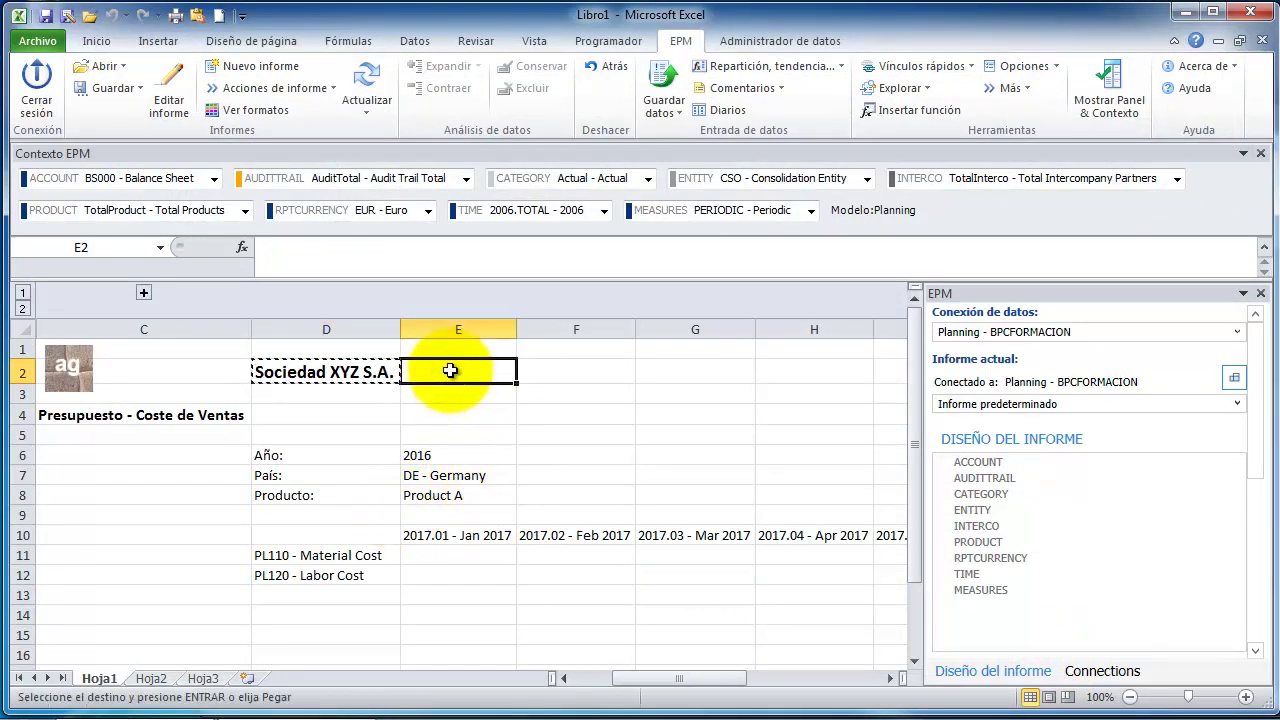
pyautogui.press('Return')
pyautogui.press('Down')
pyautogui.press('Down')
pyautogui.press('Left')
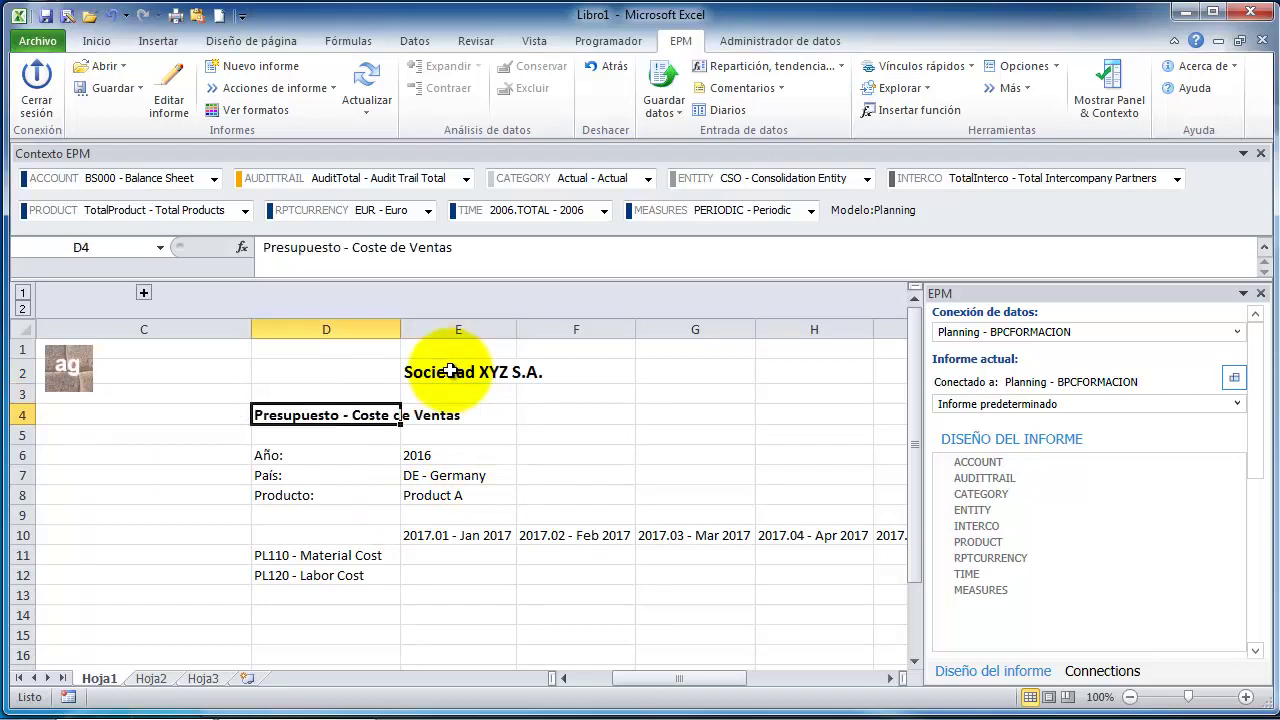
pyautogui.press('Up')
# - Refresh the EPM report and place the logo in column D, directly above the form title
pyautogui.click(68, 365)
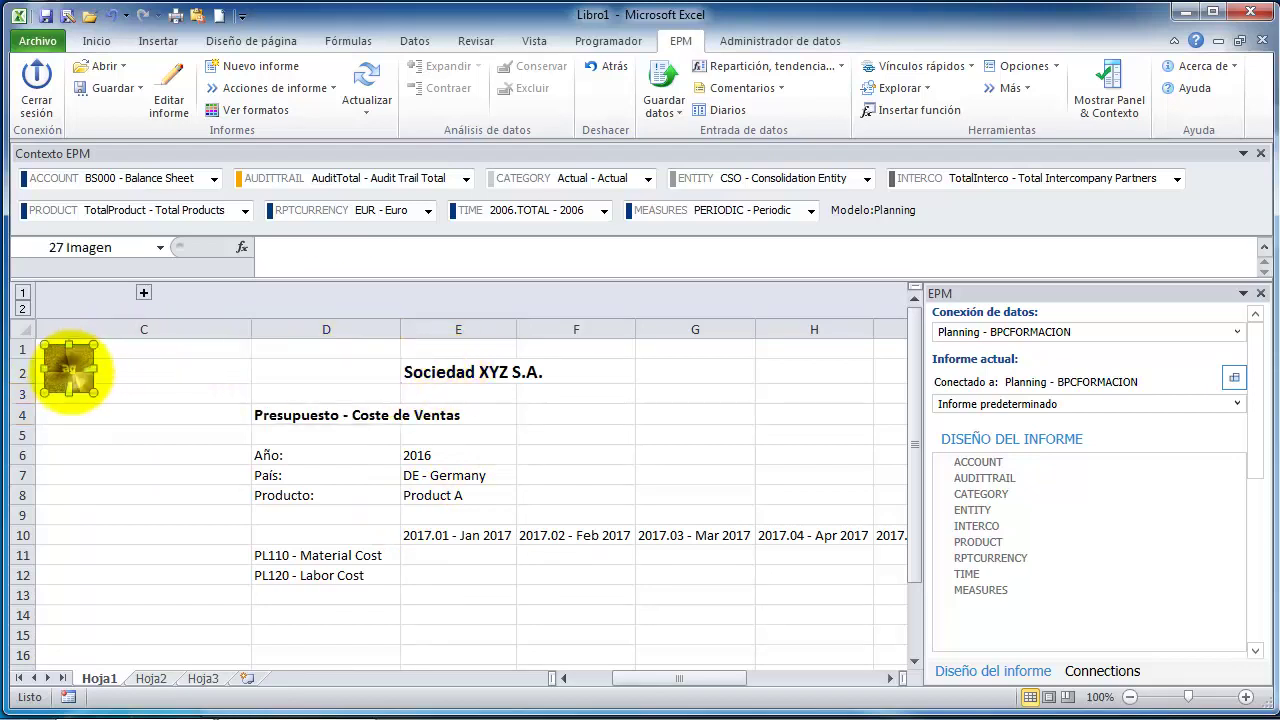
pyautogui.moveTo(83, 373); pyautogui.dragTo(298, 373)
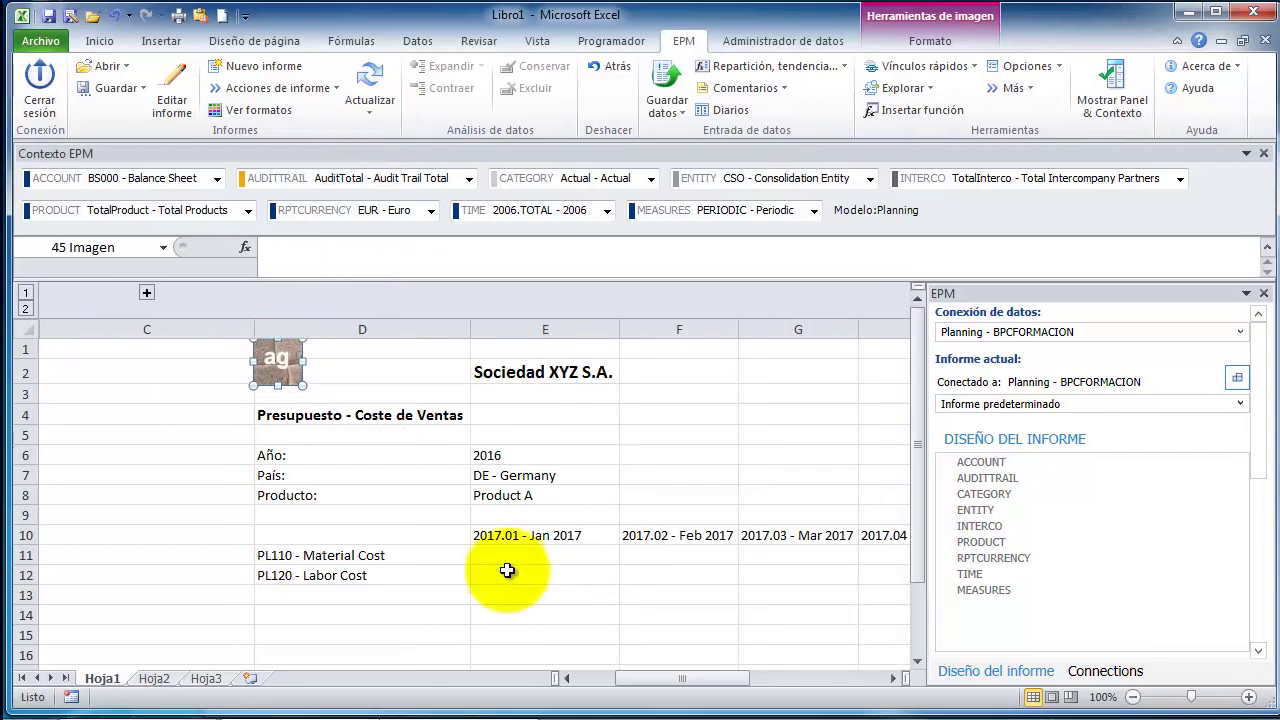
pyautogui.click(369, 88)
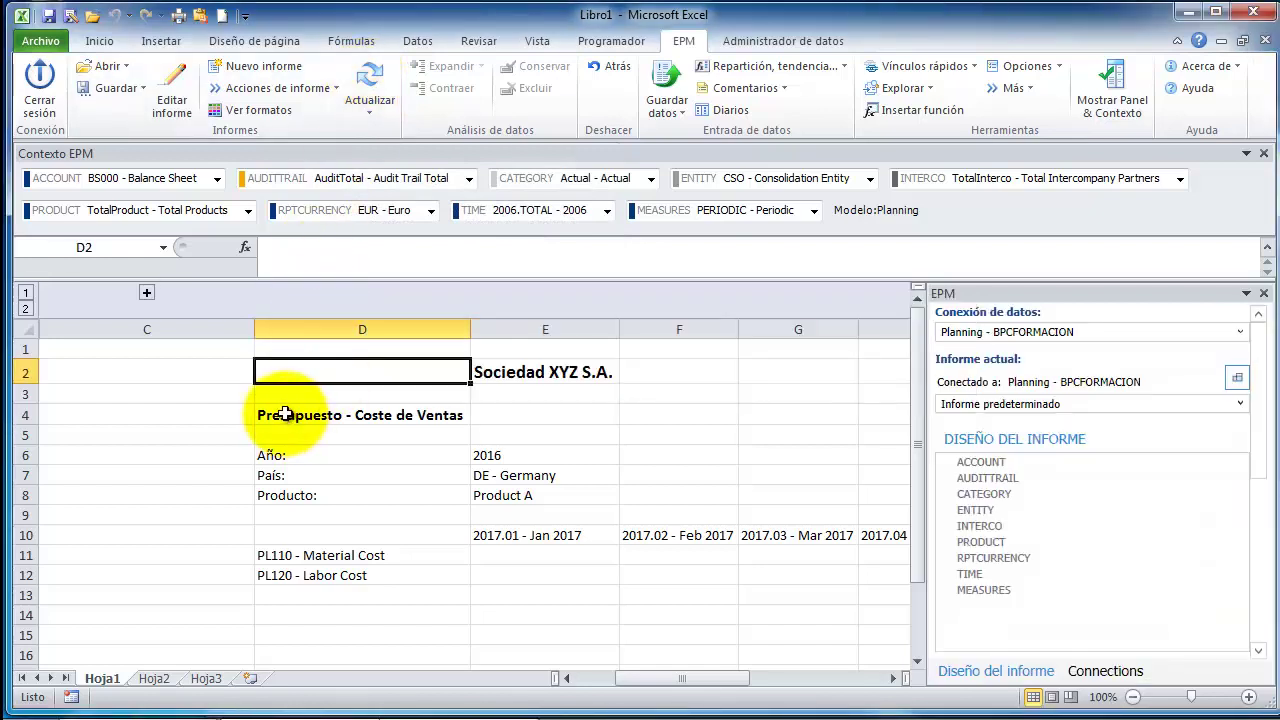
pyautogui.hotkey('ctrl', 'v')
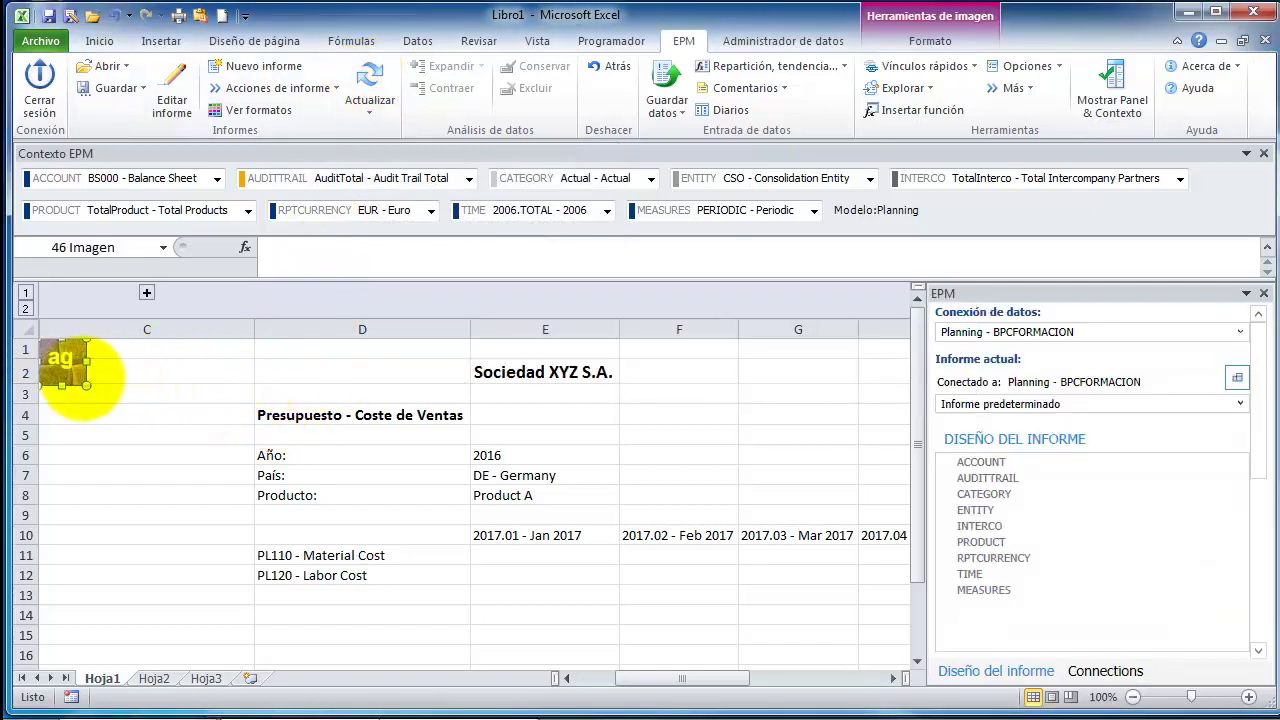
pyautogui.moveTo(80, 371); pyautogui.dragTo(322, 387)
pyautogui.moveTo(287, 380); pyautogui.dragTo(283, 373)
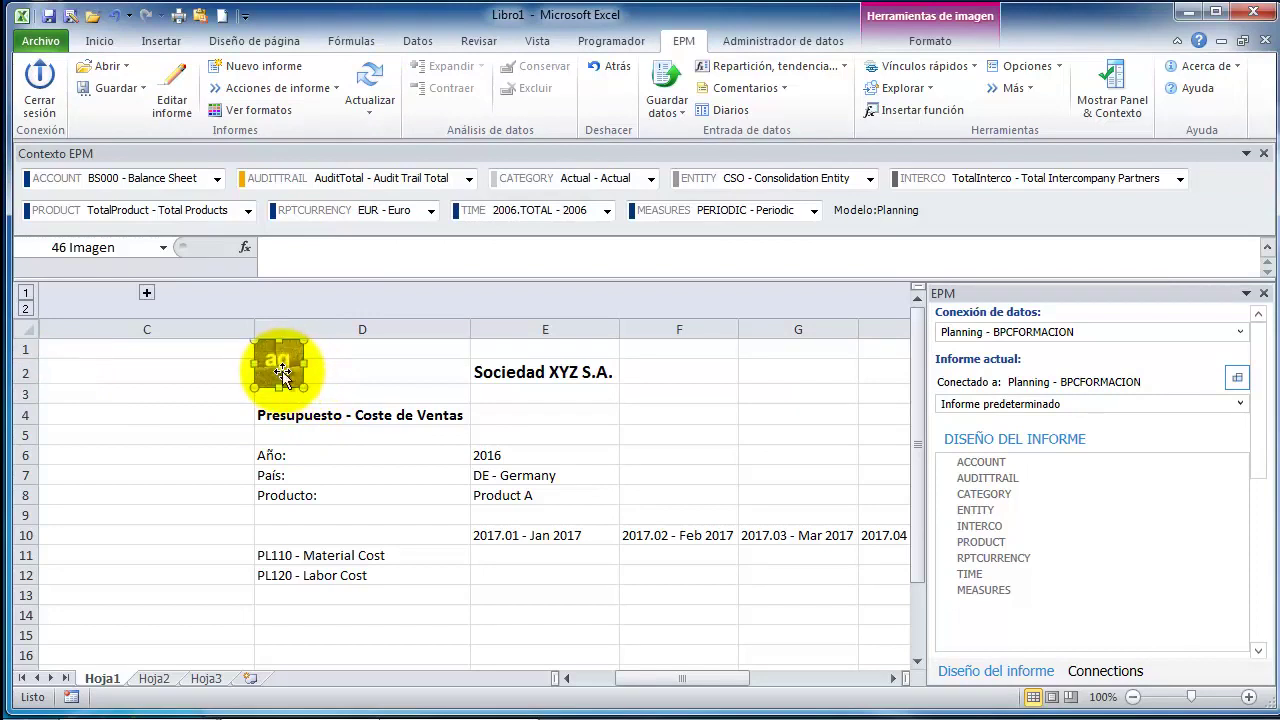
# - Refresh the EPM report, and merge the form title across D4:E4 with left alignment
pyautogui.click(352, 372)
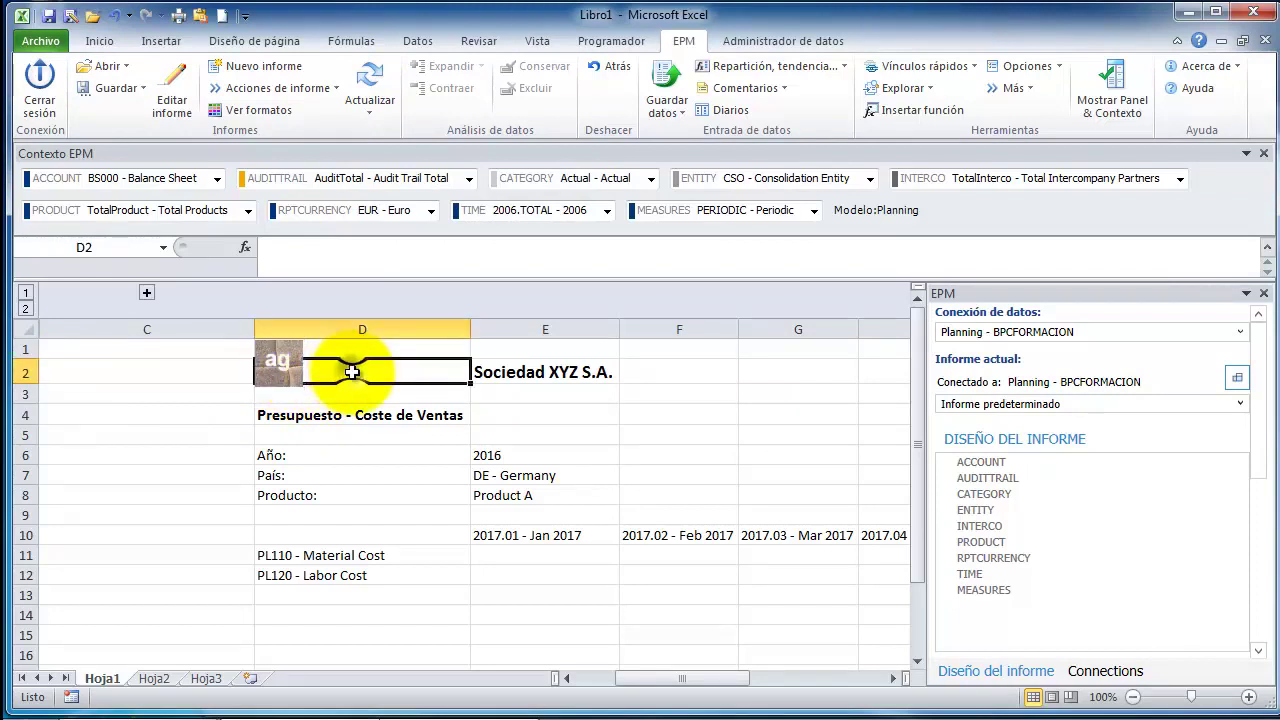
pyautogui.click(372, 76)
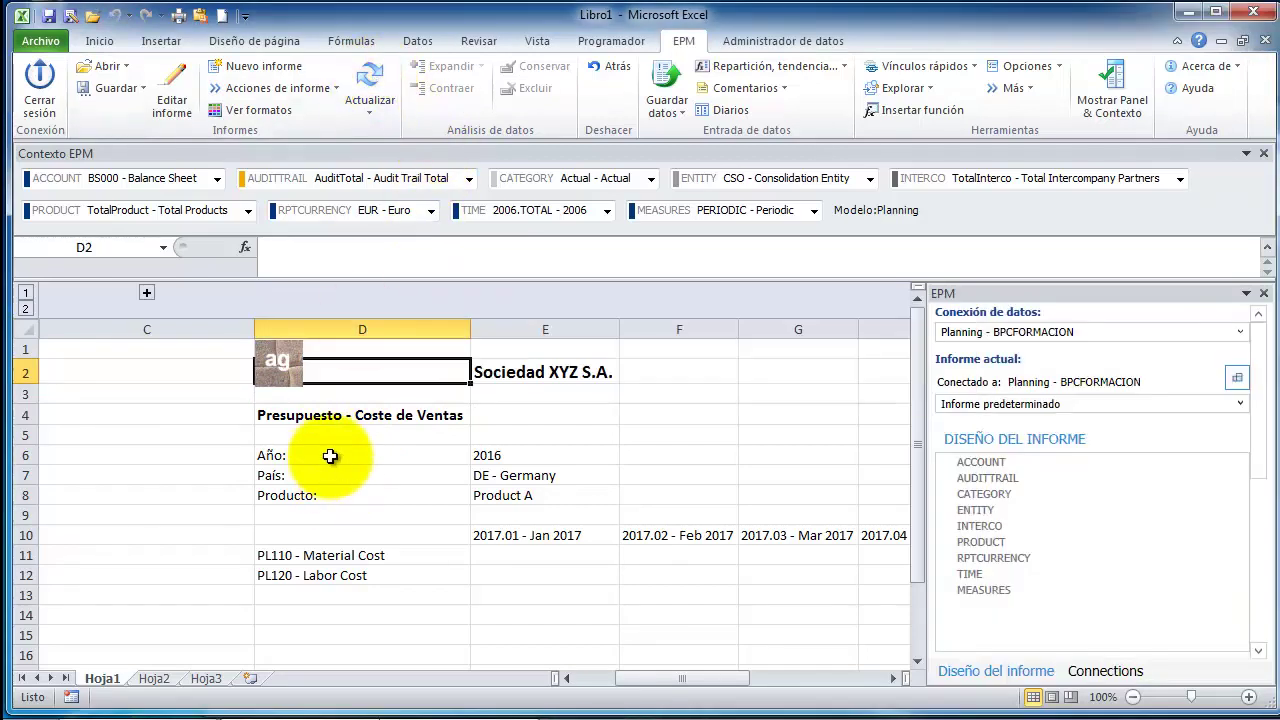
pyautogui.click(314, 415)
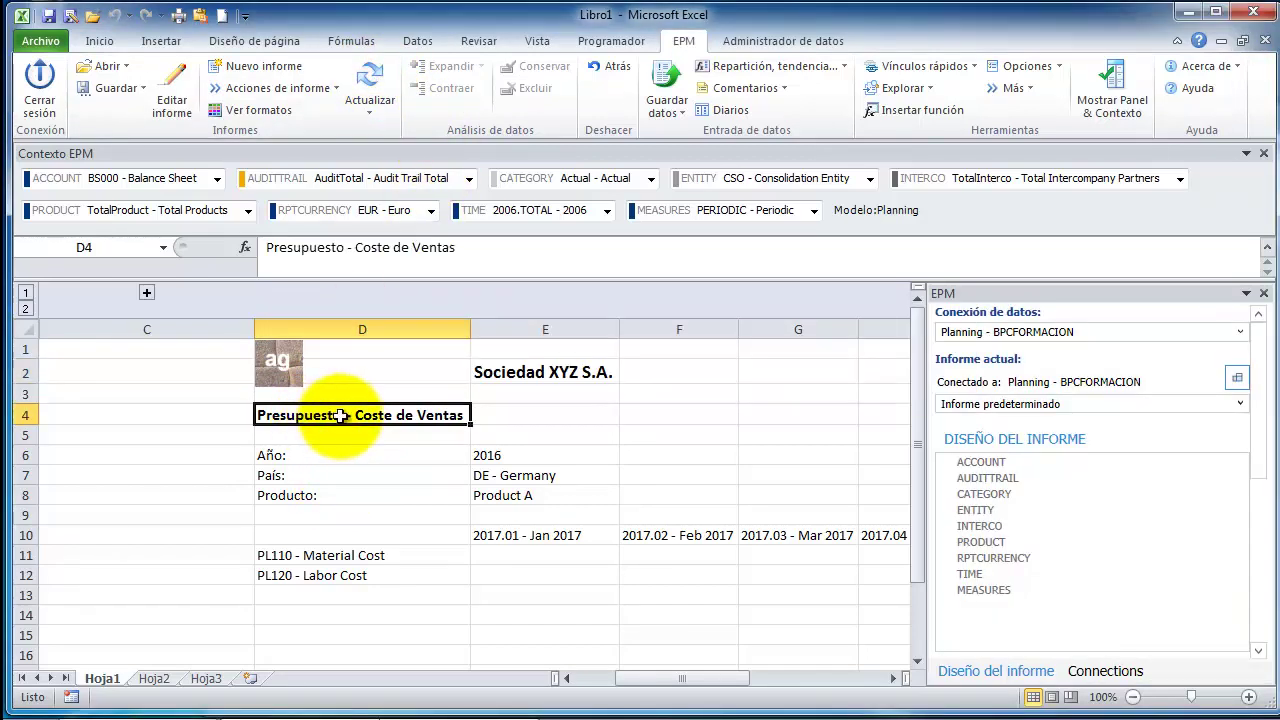
pyautogui.moveTo(347, 416); pyautogui.dragTo(474, 424)
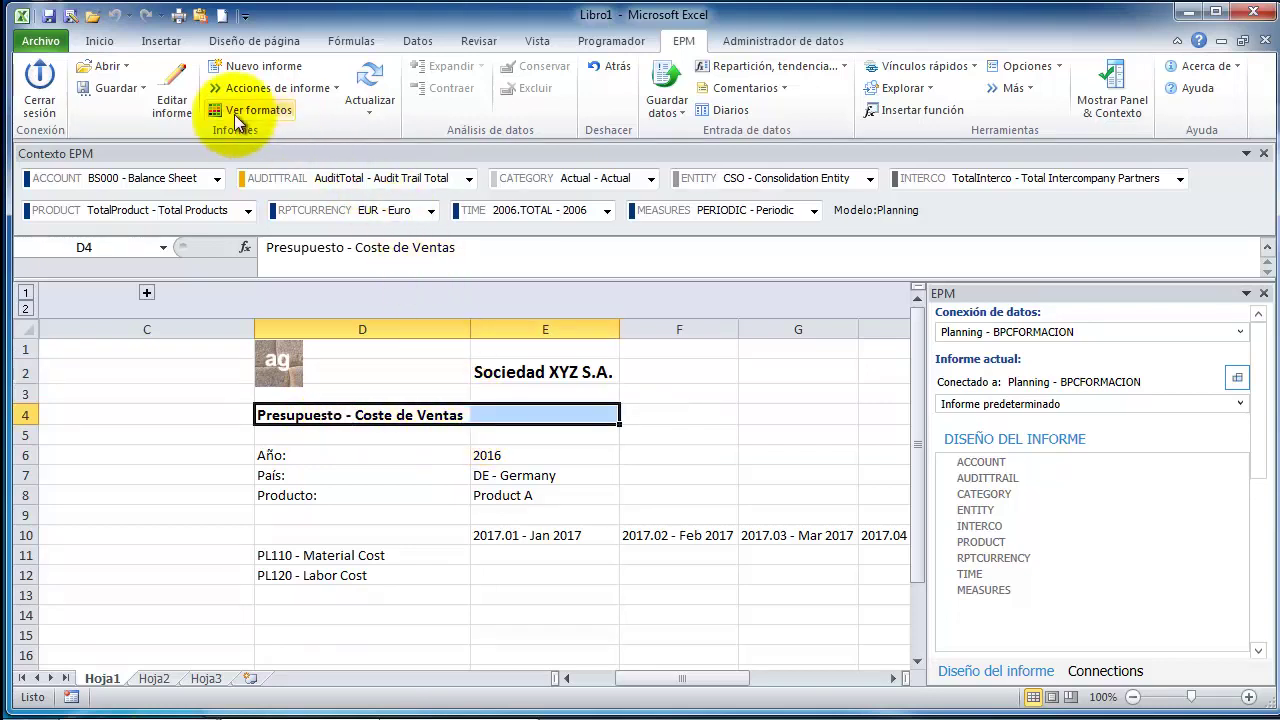
pyautogui.click(99, 41)
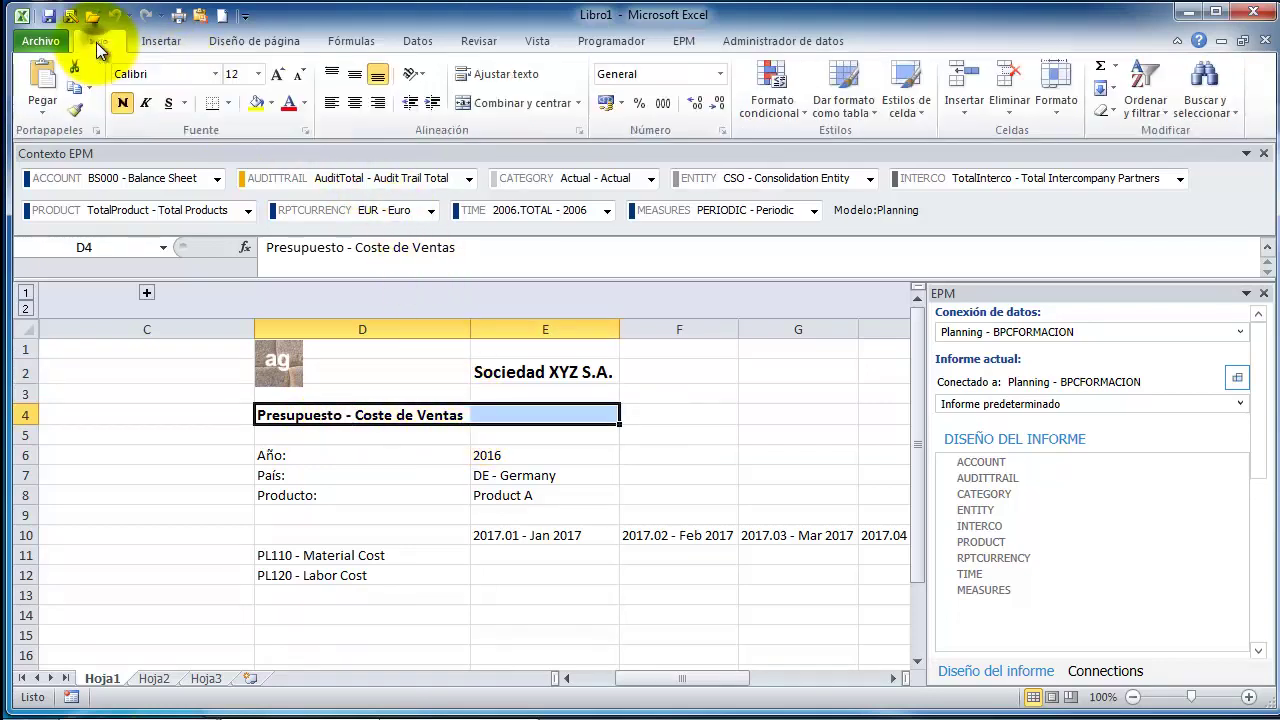
pyautogui.click(512, 111)
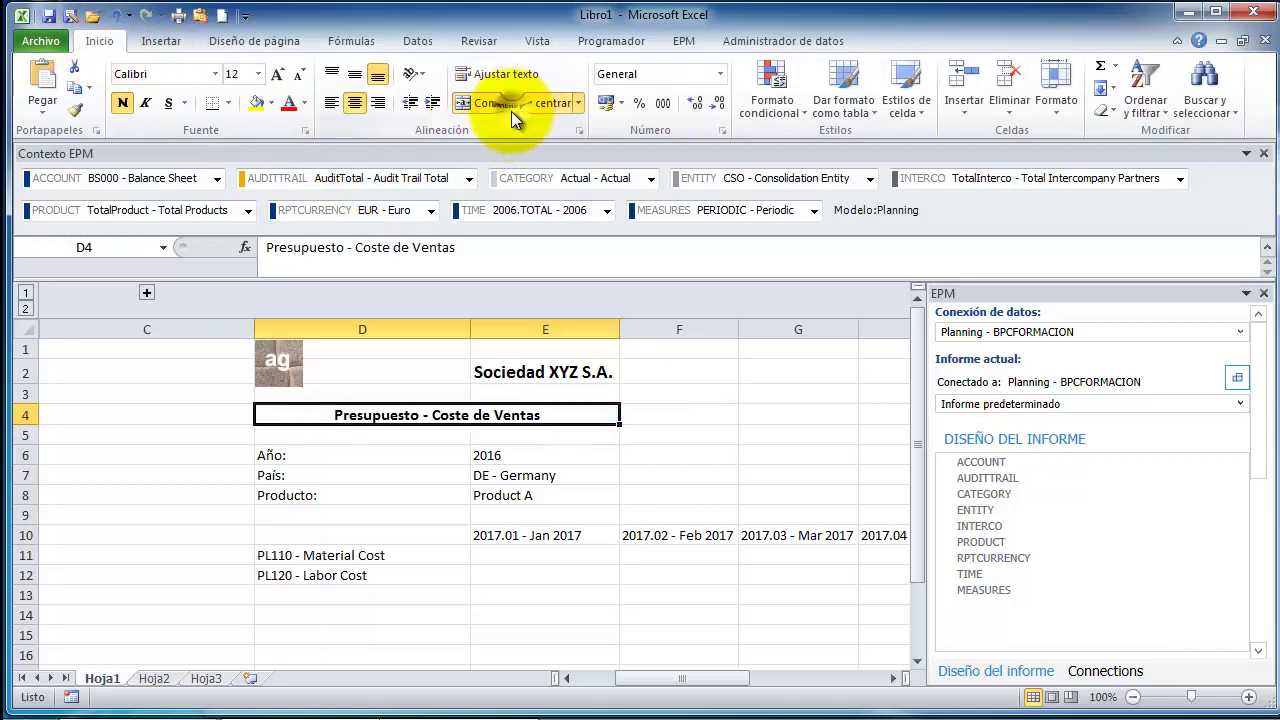
pyautogui.click(332, 102)
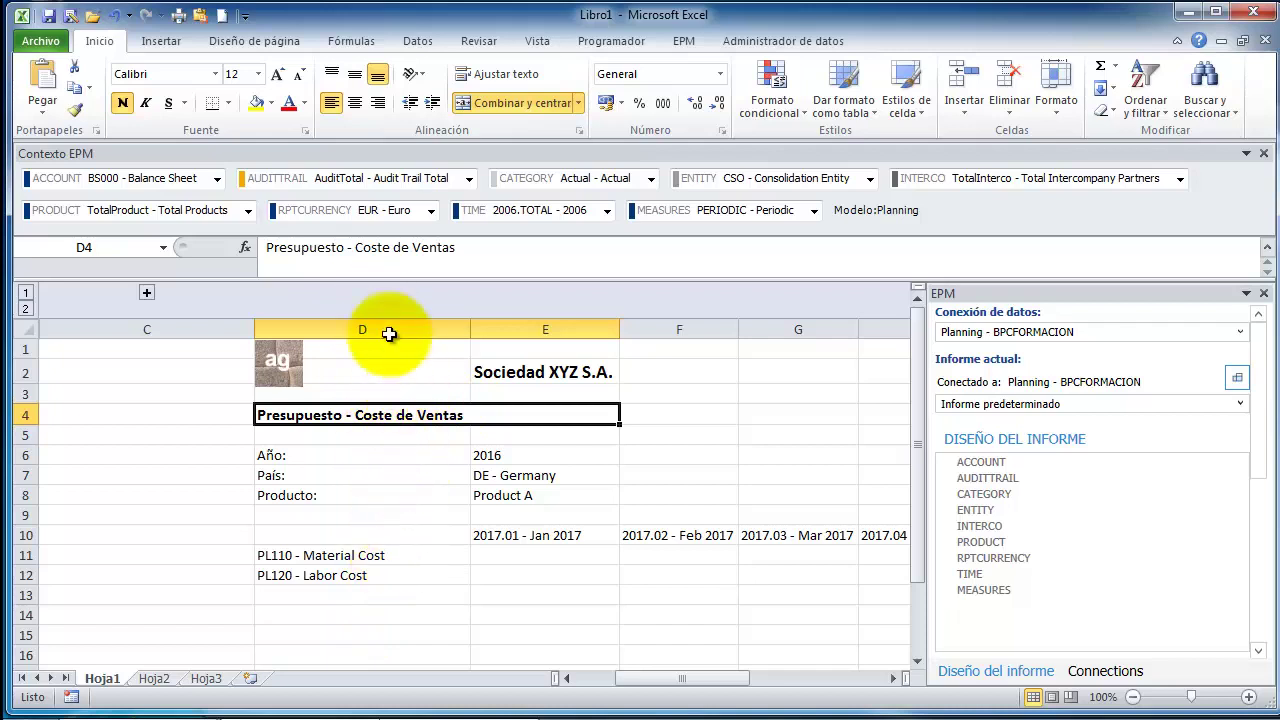
# - Refresh the EPM report and narrow the empty column C beside the form
pyautogui.click(680, 44)
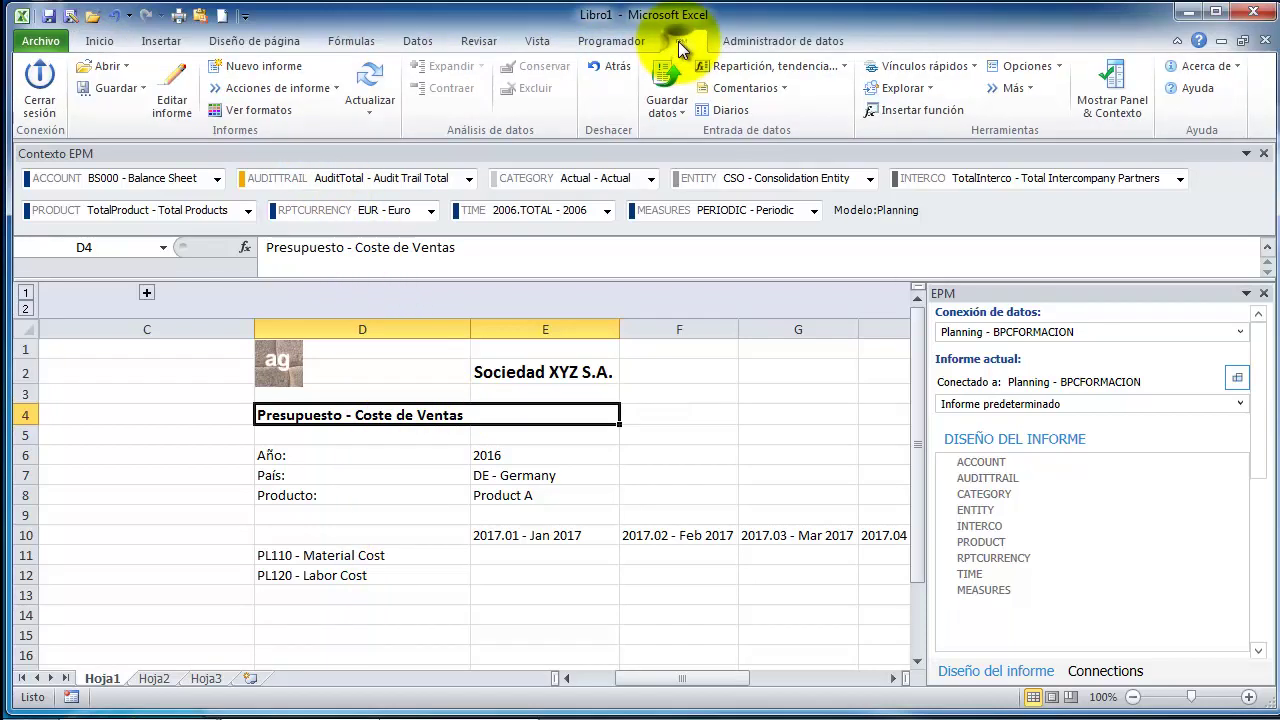
pyautogui.click(377, 88)
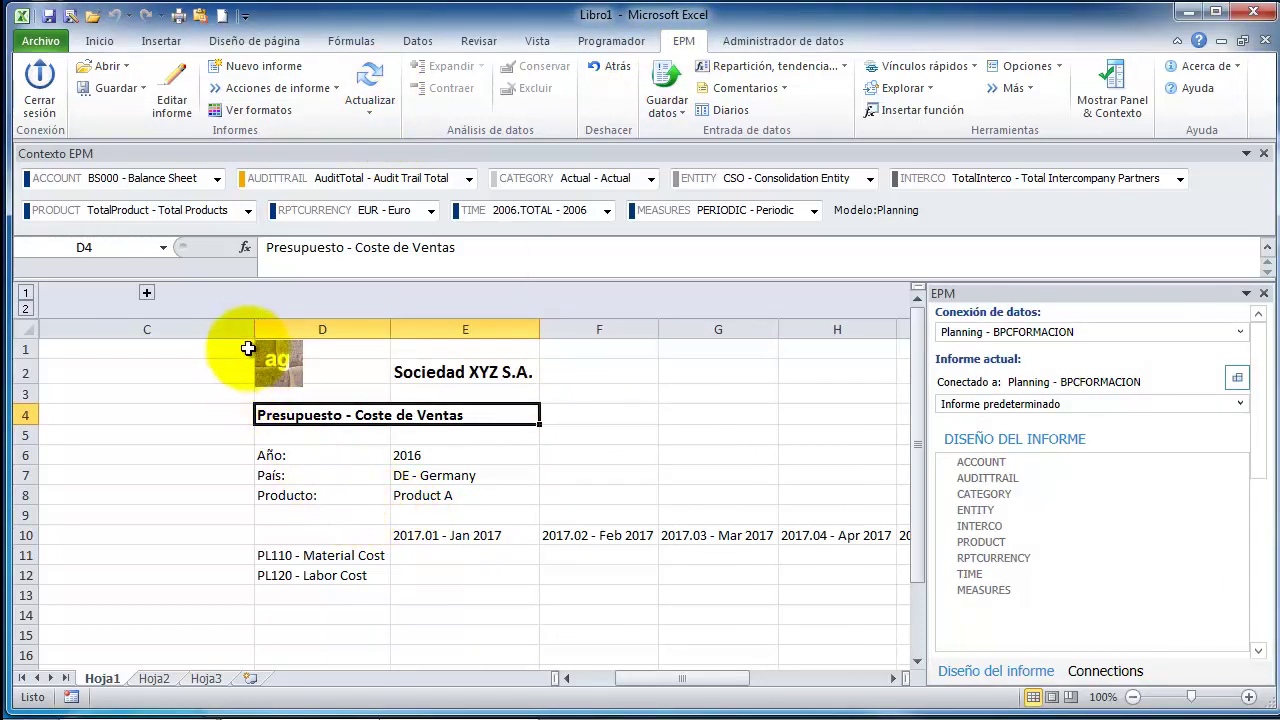
pyautogui.moveTo(251, 332); pyautogui.dragTo(102, 331)
pyautogui.click(215, 490)
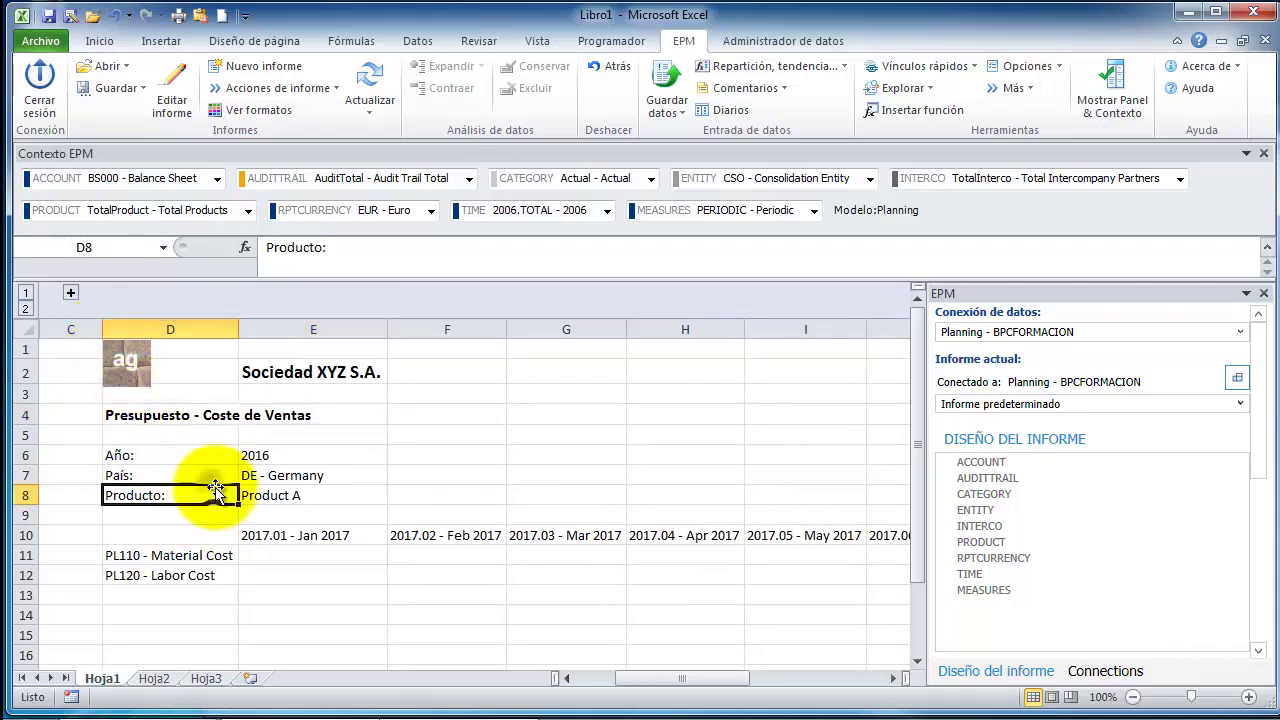
# - Examine the year, country and product selection cells E6 to E8 and the member formulas behind them
pyautogui.click(285, 575)
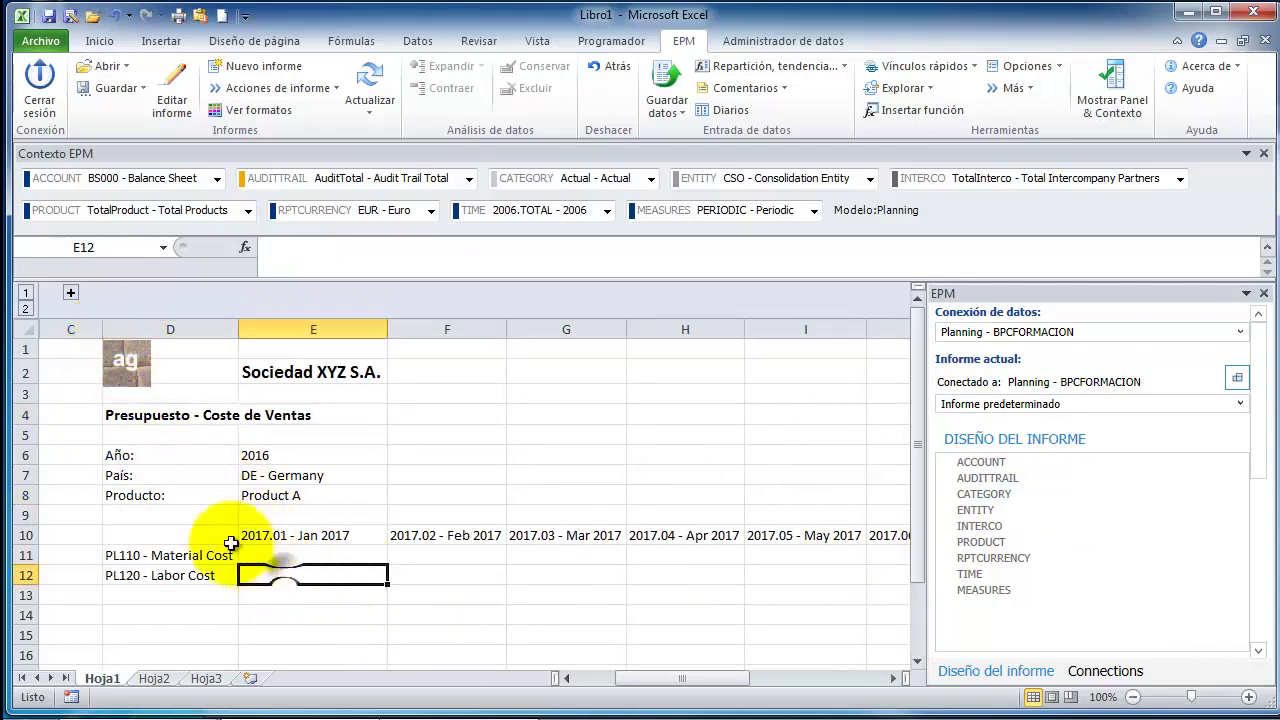
pyautogui.click(295, 474)
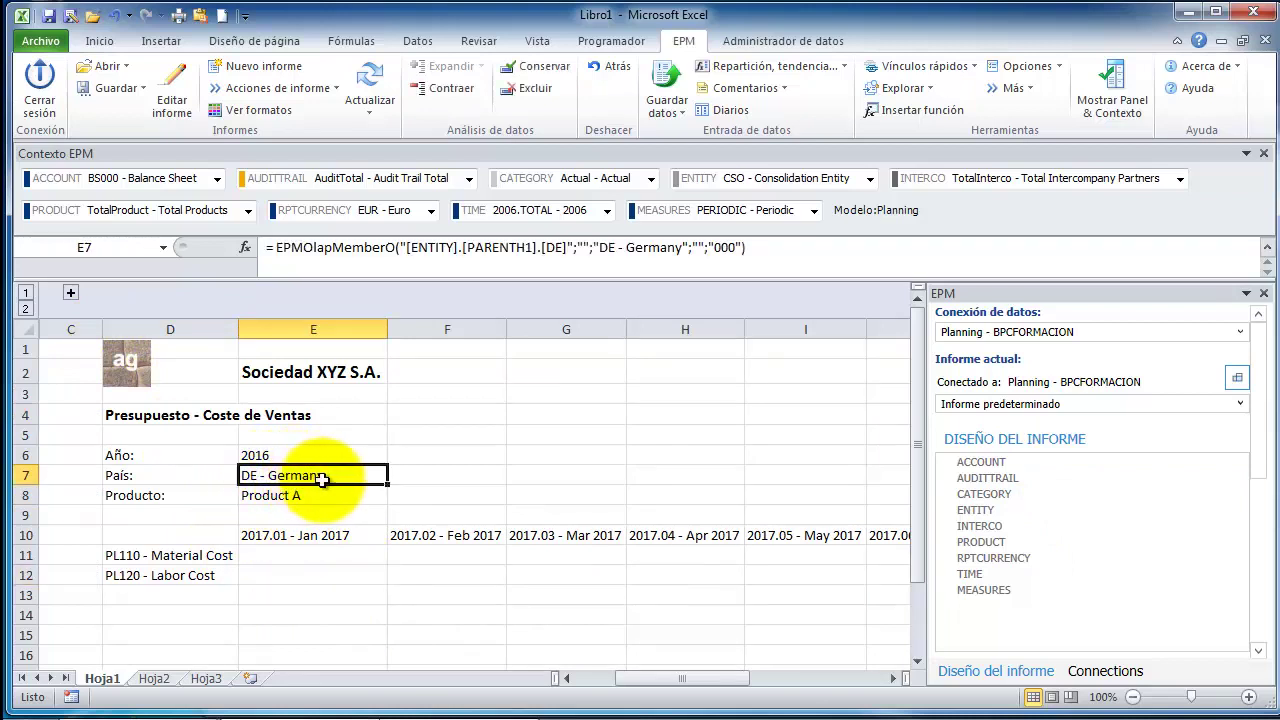
pyautogui.click(284, 495)
pyautogui.click(272, 473)
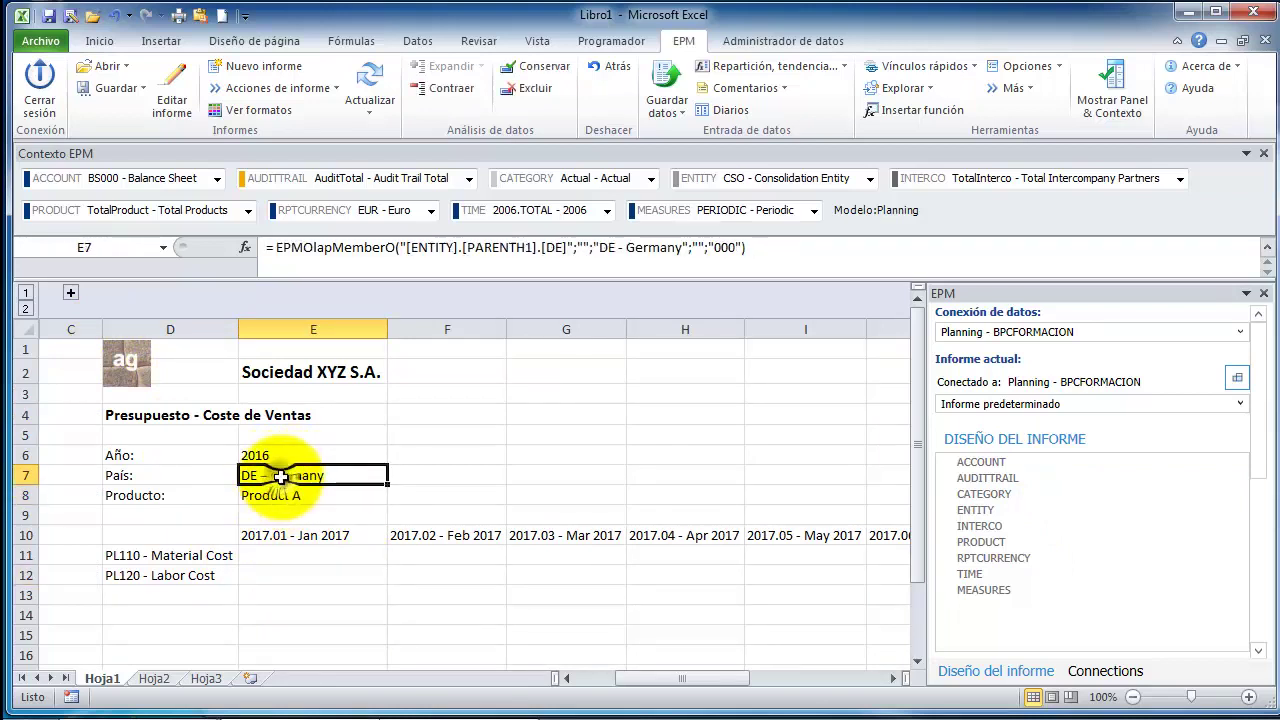
pyautogui.click(295, 455)
pyautogui.click(290, 494)
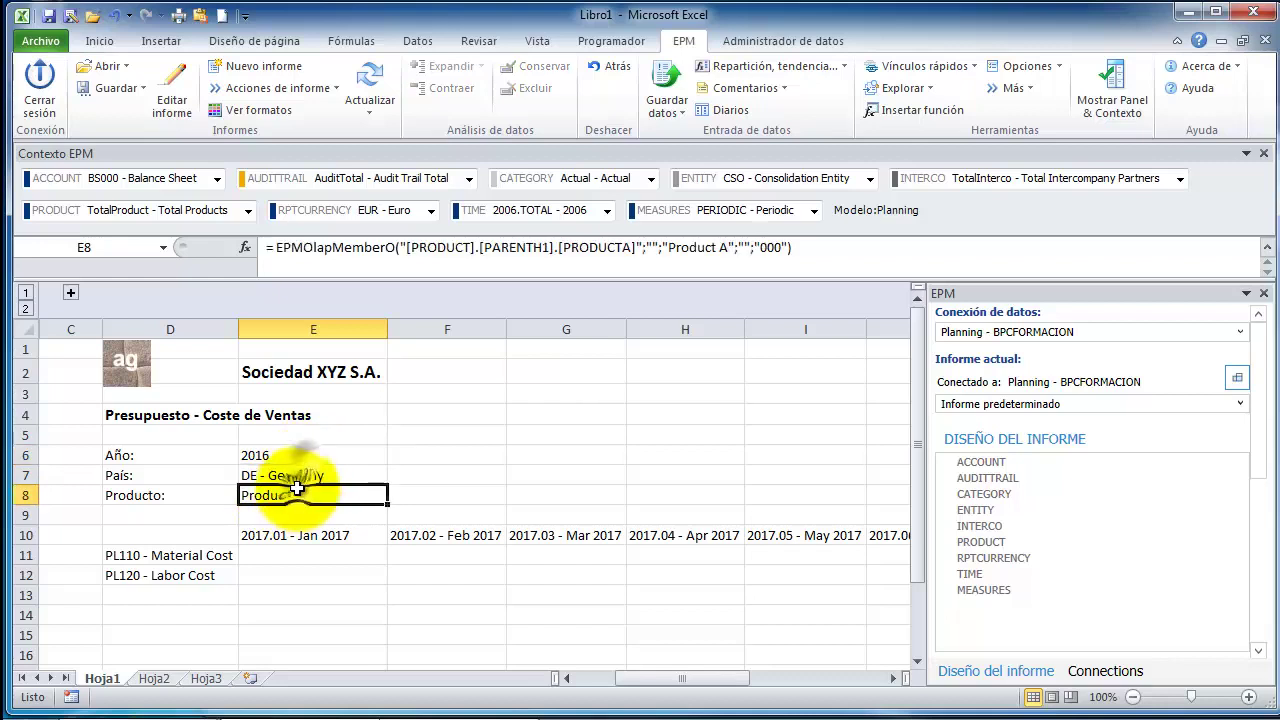
pyautogui.click(298, 473)
pyautogui.click(297, 454)
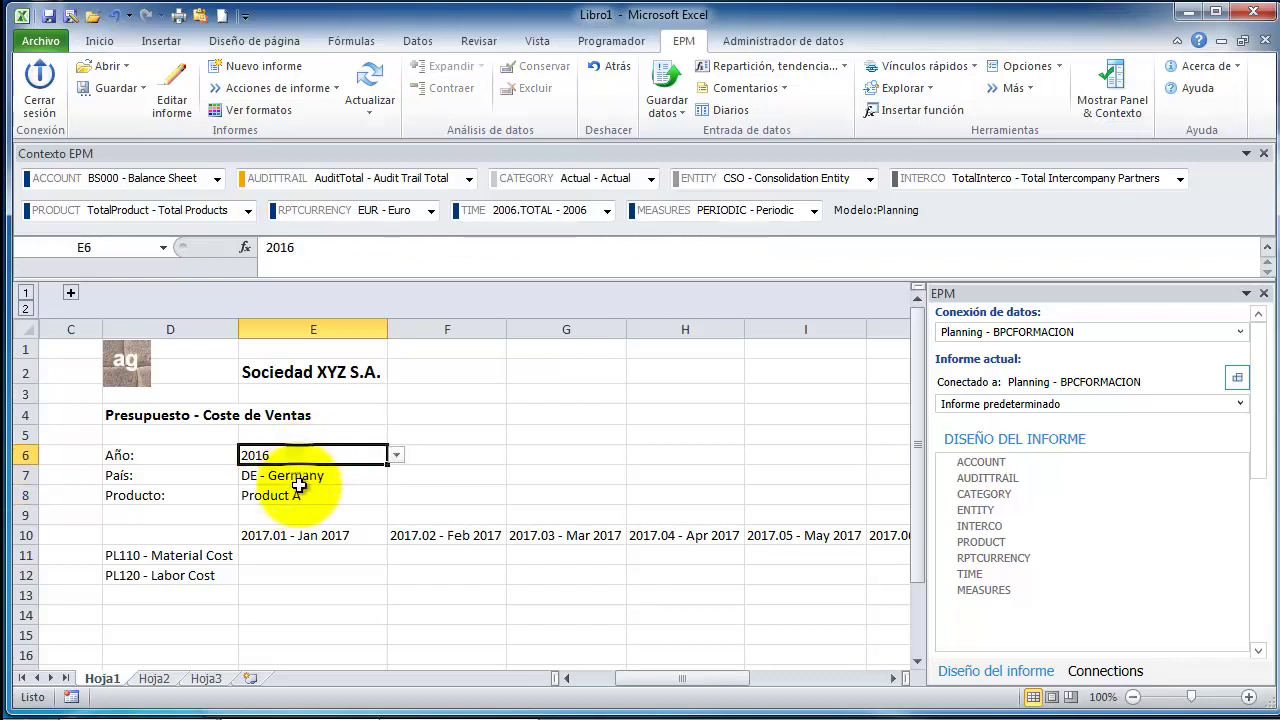
# - Change the country in E7 to FR - France through the ENTITY member selector
pyautogui.click(301, 476)
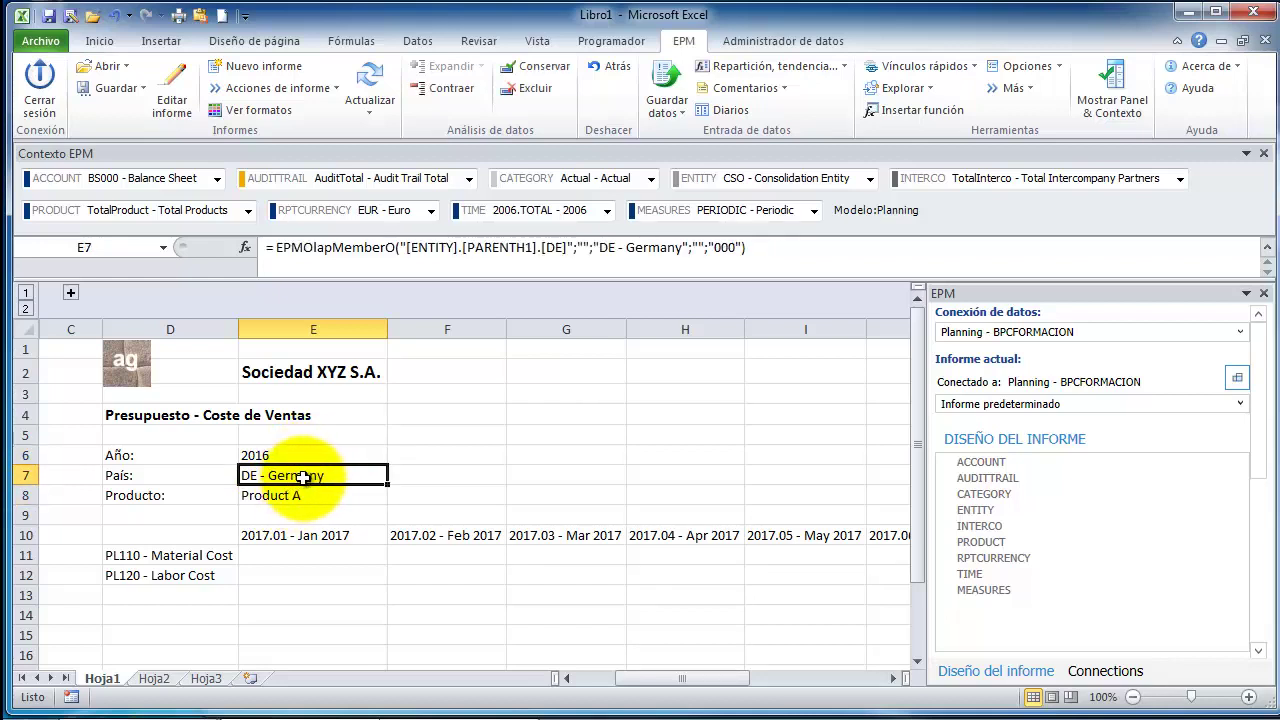
pyautogui.doubleClick(303, 477)
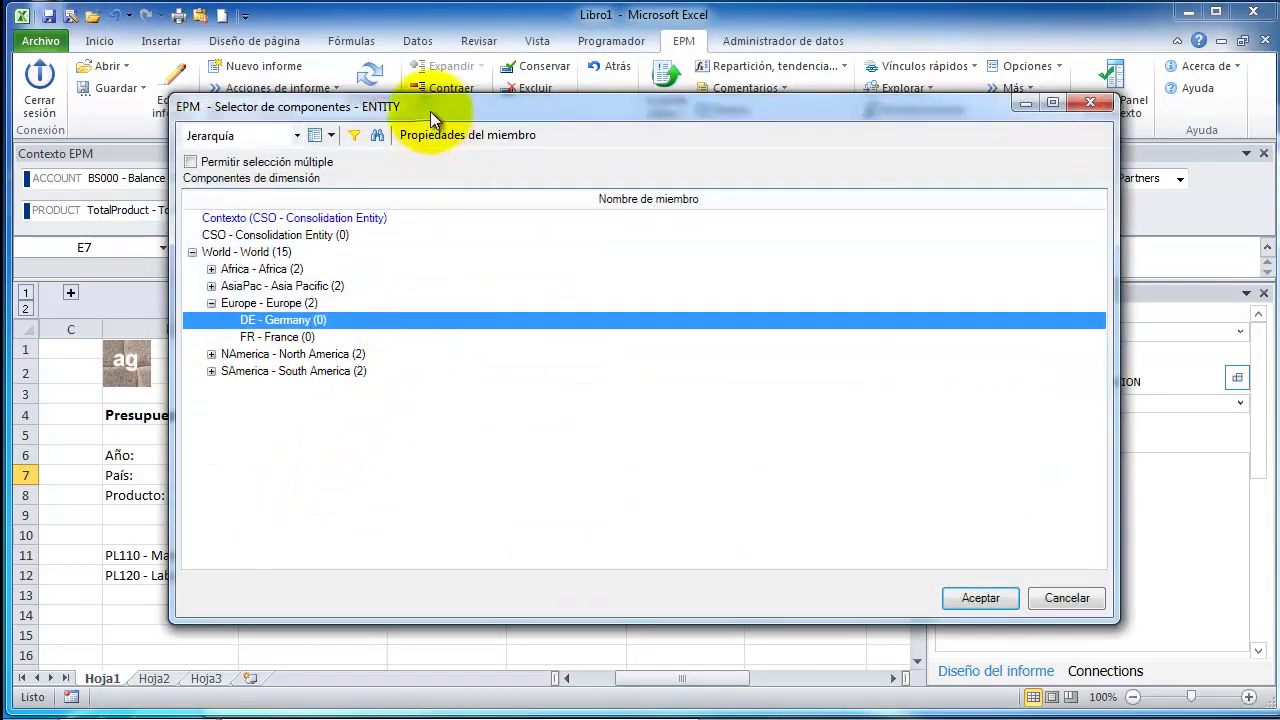
pyautogui.moveTo(430, 111); pyautogui.dragTo(668, 120)
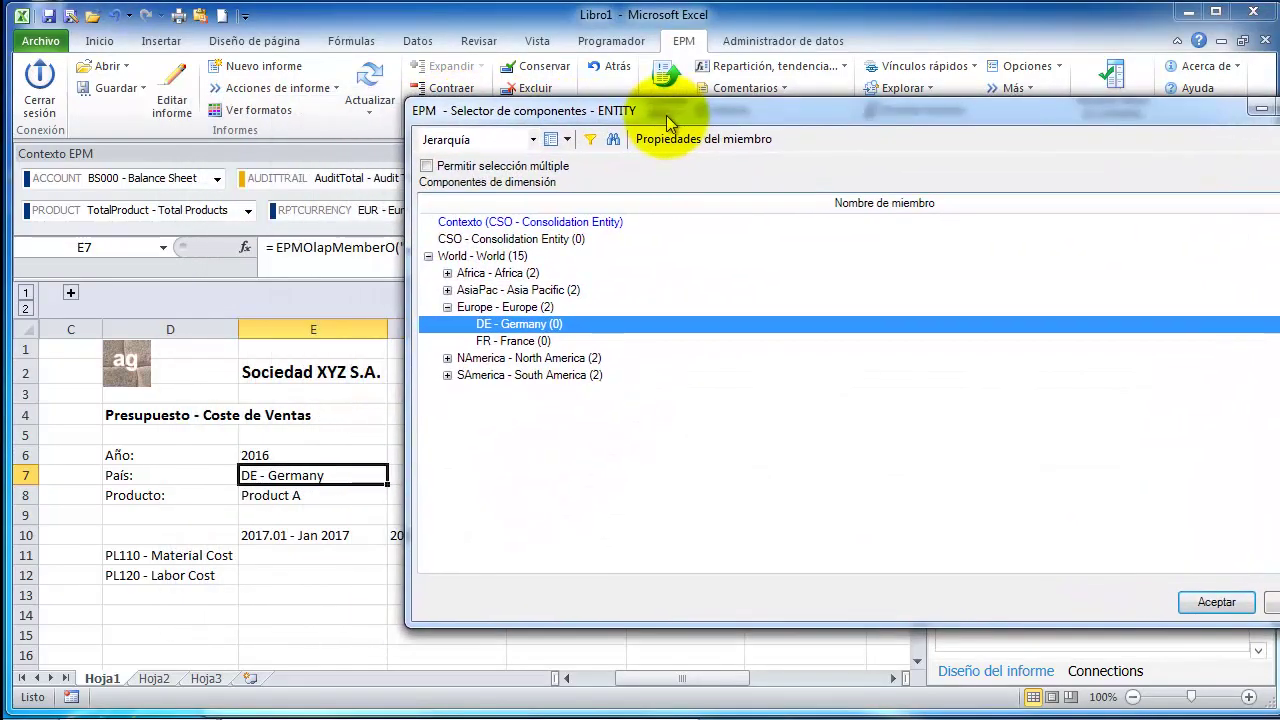
pyautogui.click(513, 341)
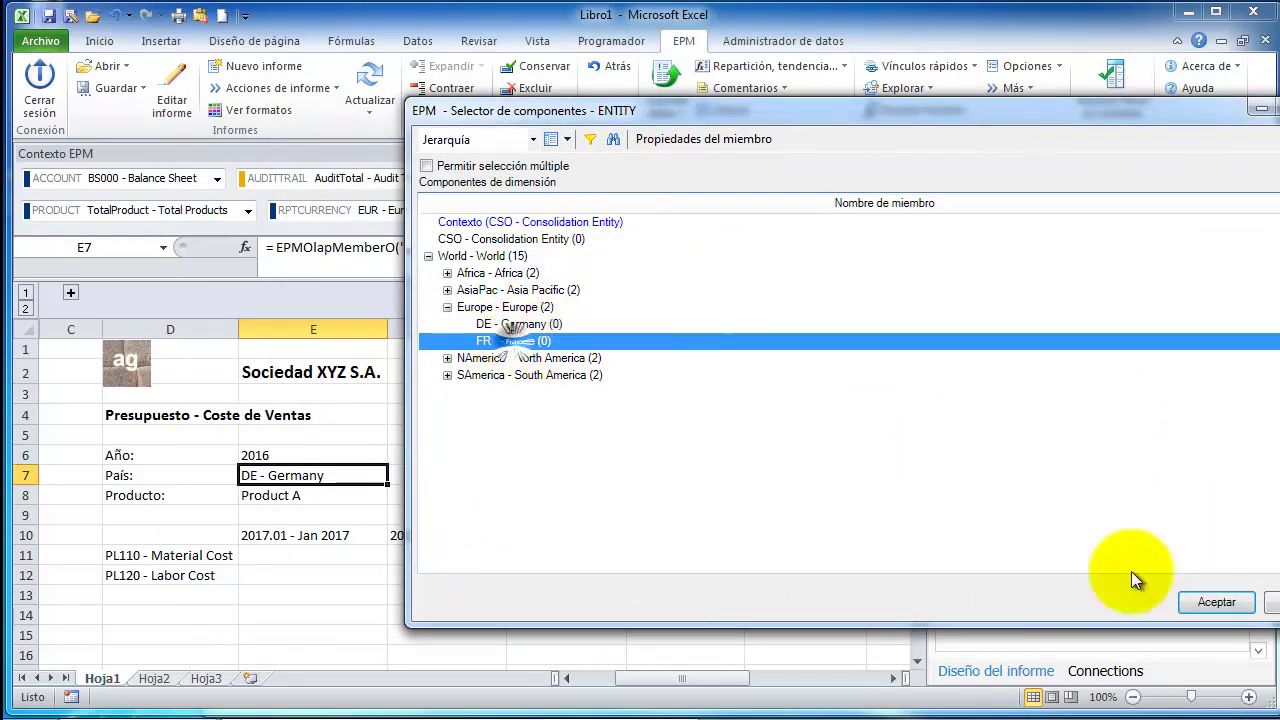
pyautogui.click(1216, 601)
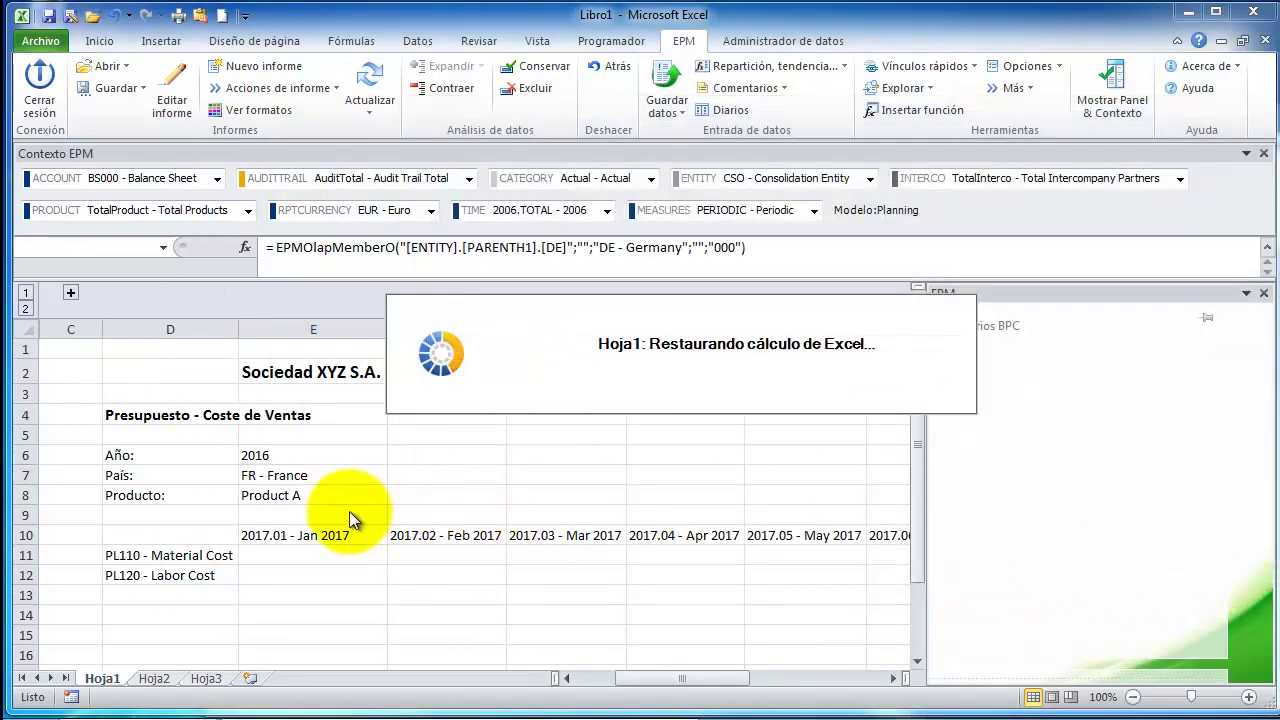
# - Change the product in E8 to Product C through the PRODUCT member selector
pyautogui.click(276, 496)
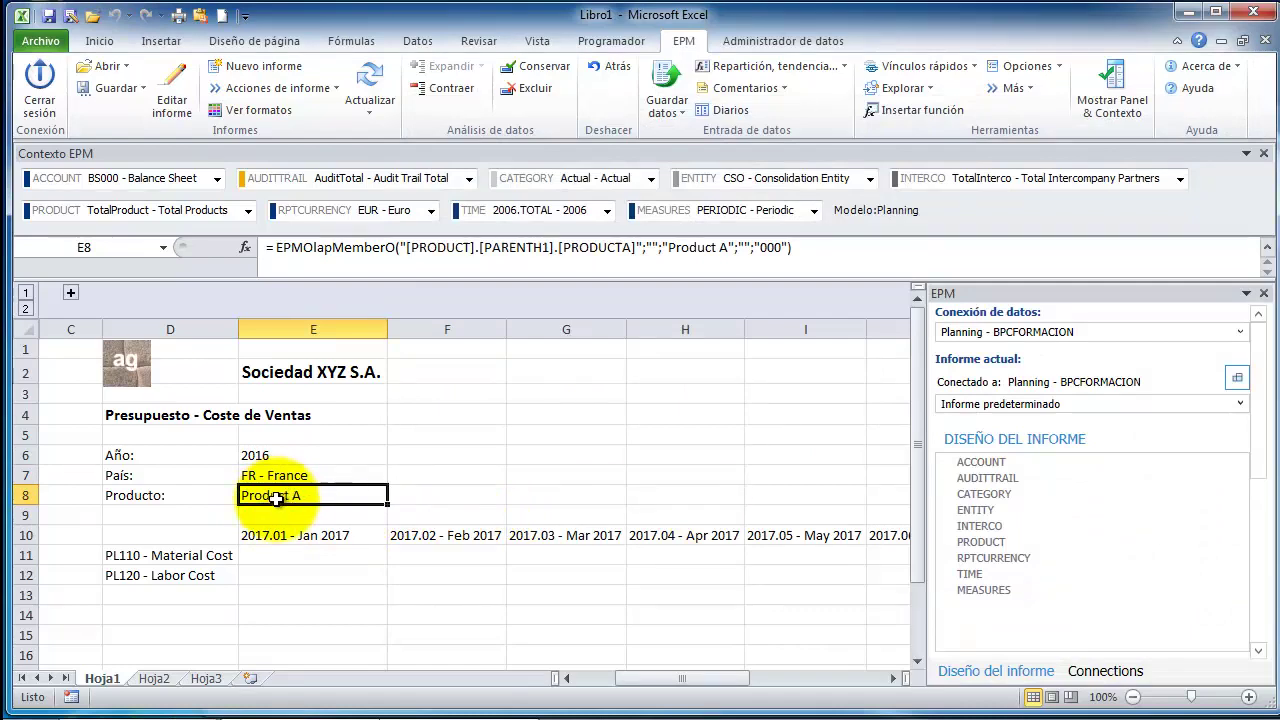
pyautogui.click(281, 491)
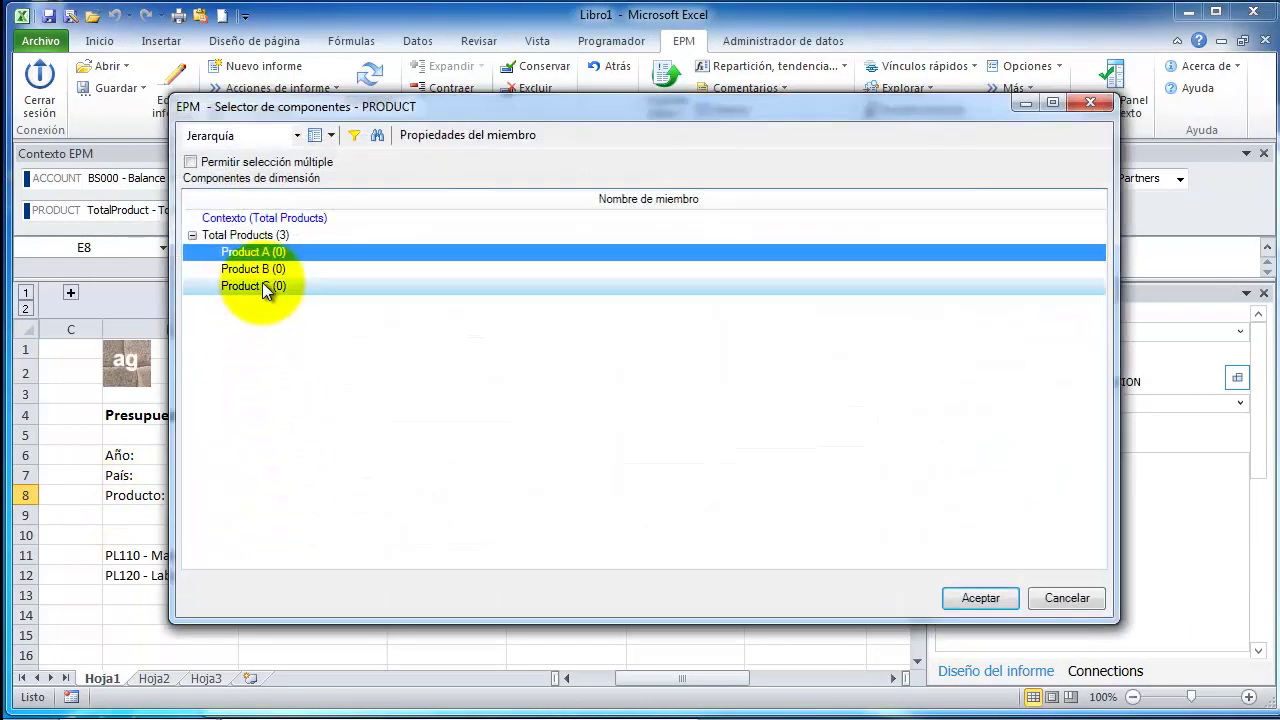
pyautogui.click(262, 286)
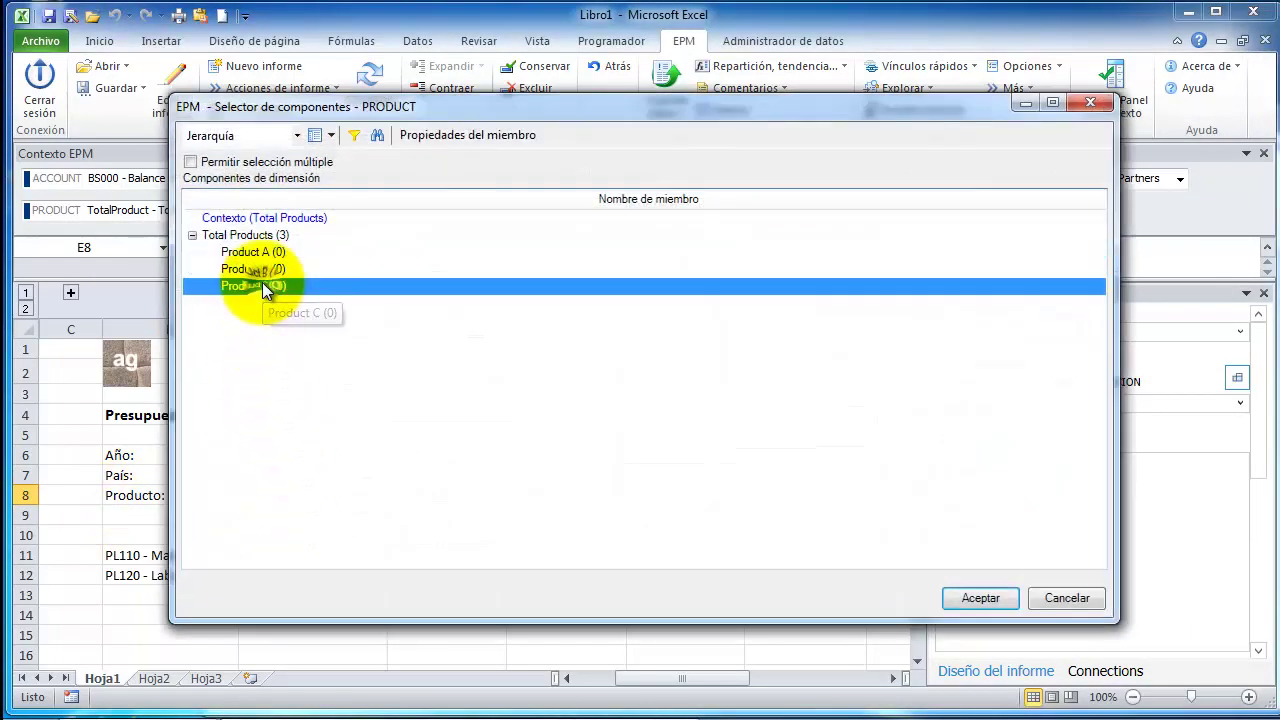
pyautogui.click(979, 599)
# - Choose 2017 as the budget year in E6
pyautogui.click(265, 455)
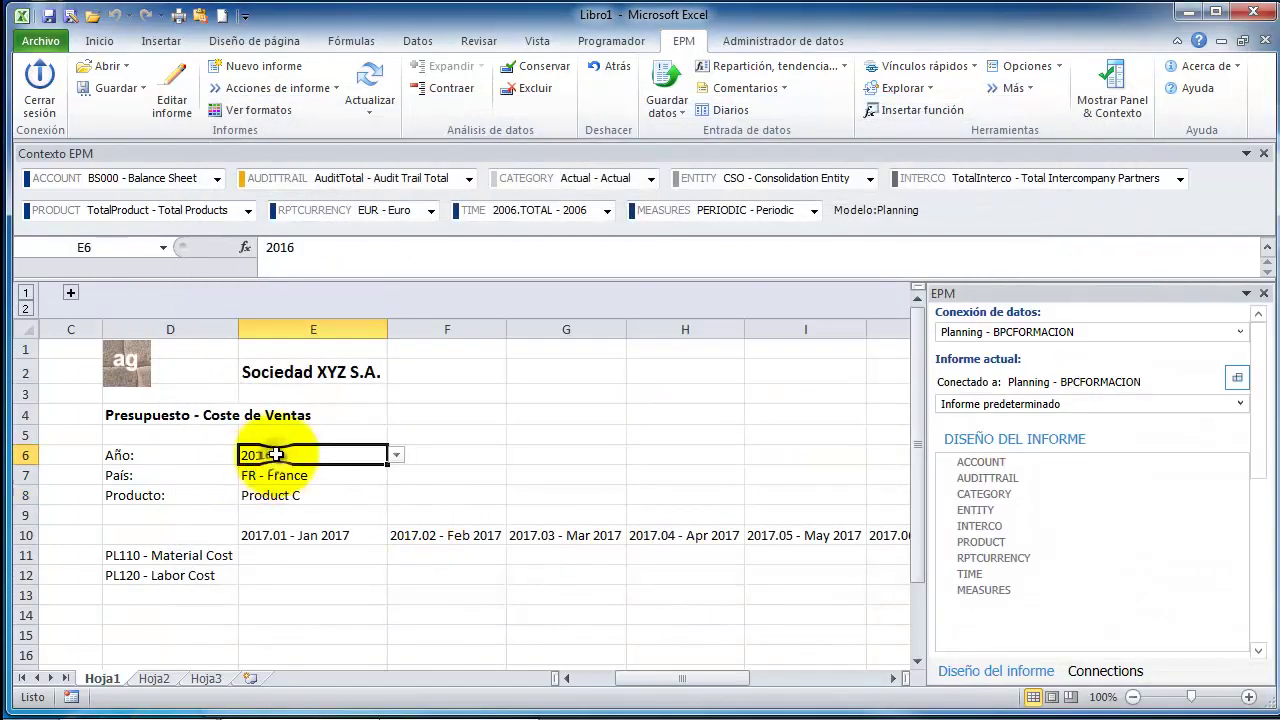
pyautogui.click(396, 457)
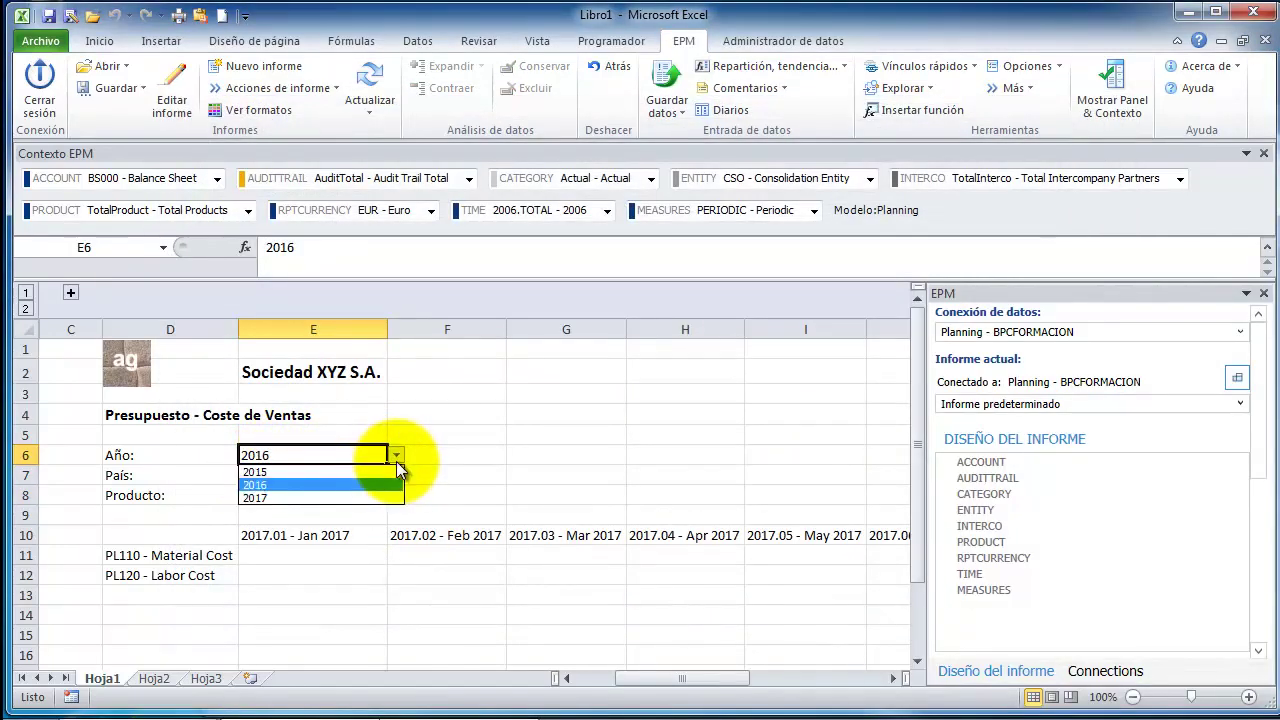
pyautogui.click(343, 498)
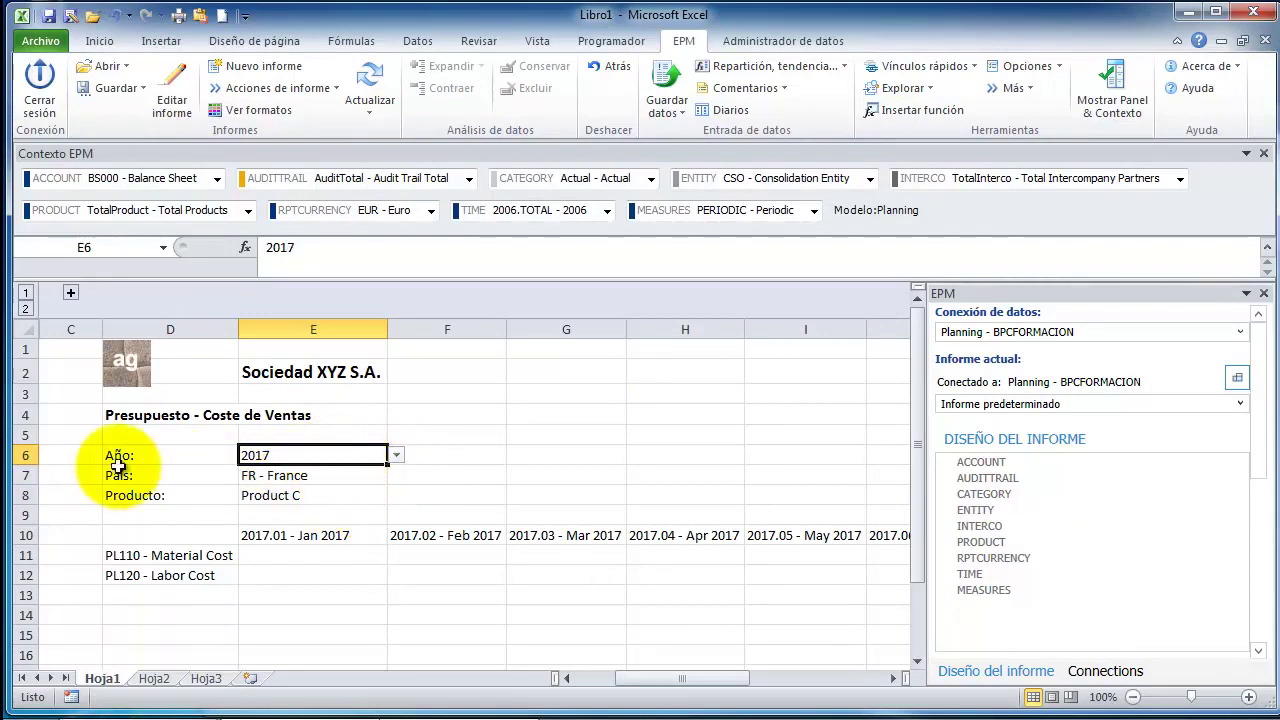
pyautogui.moveTo(122, 456); pyautogui.dragTo(371, 472)
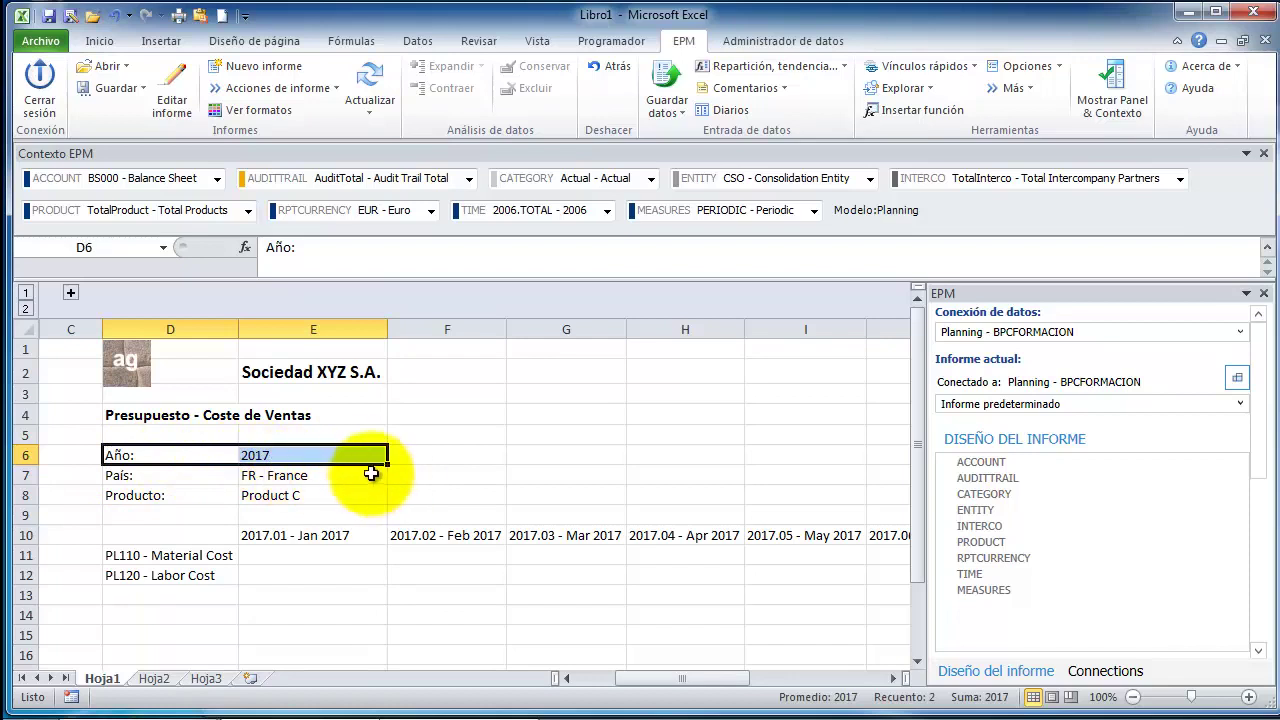
# - Set the budget year in E6 to 2016 and refresh the EPM report
pyautogui.click(352, 456)
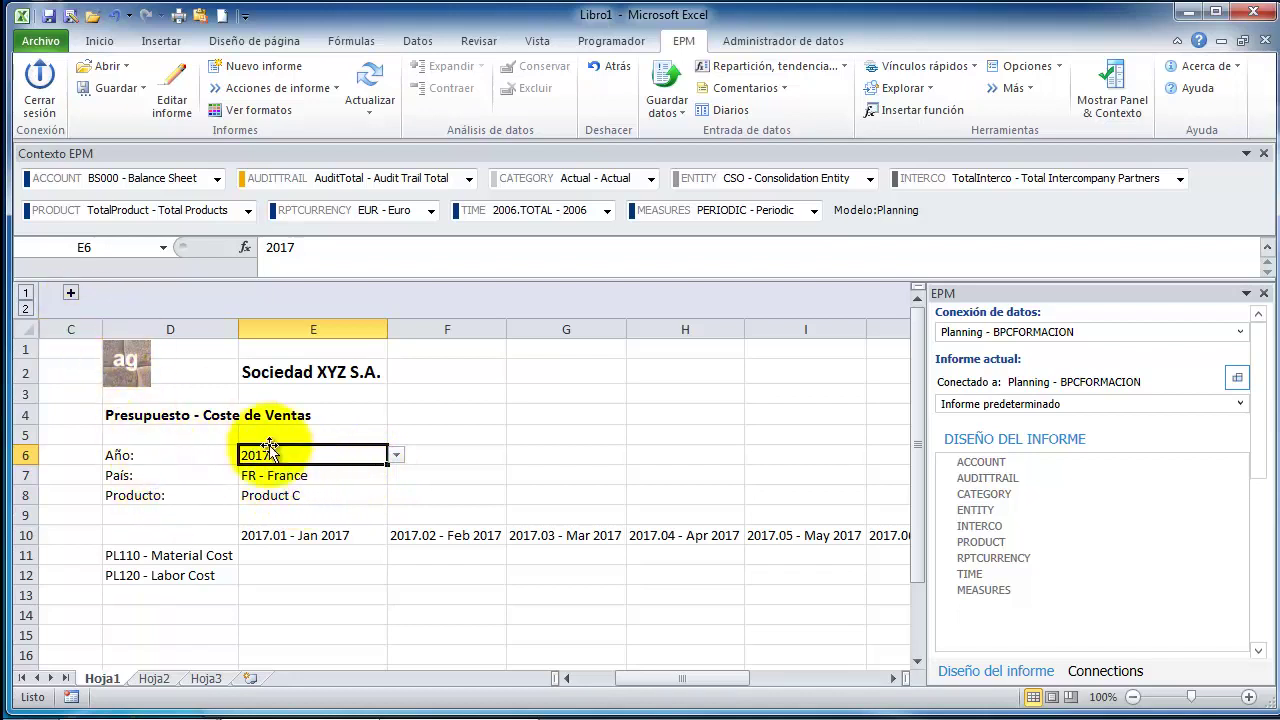
pyautogui.click(396, 455)
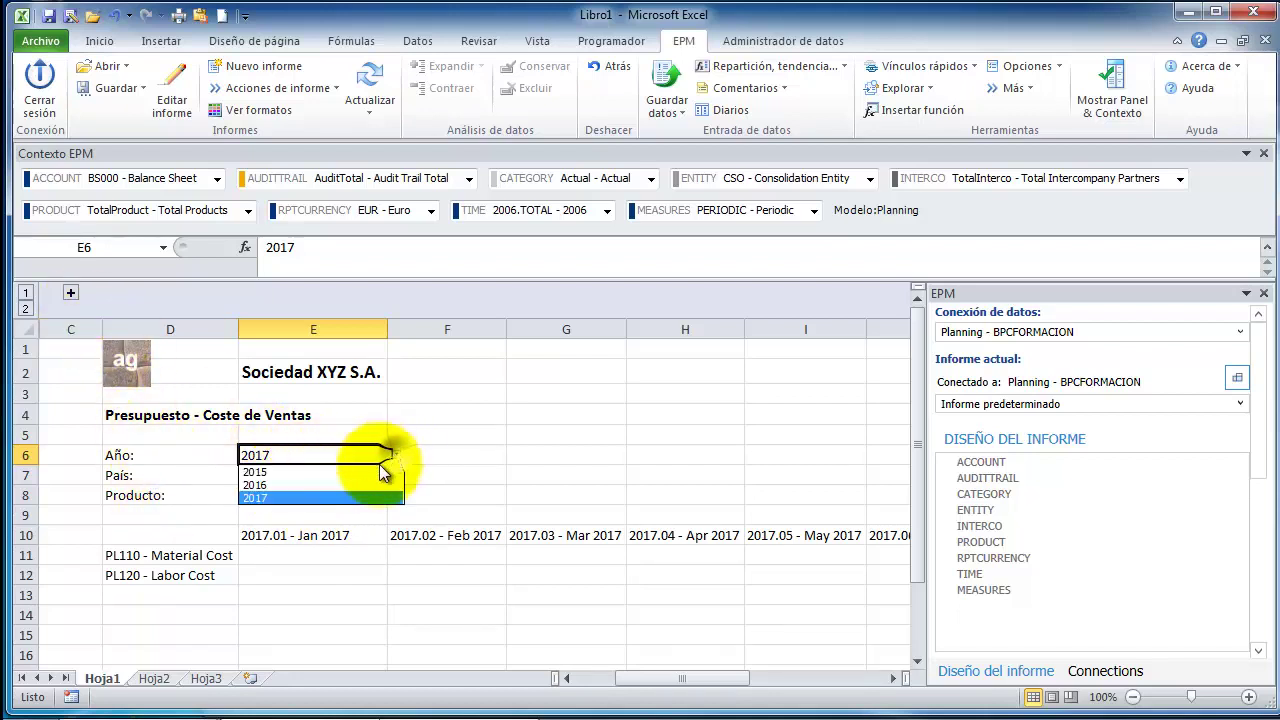
pyautogui.click(330, 485)
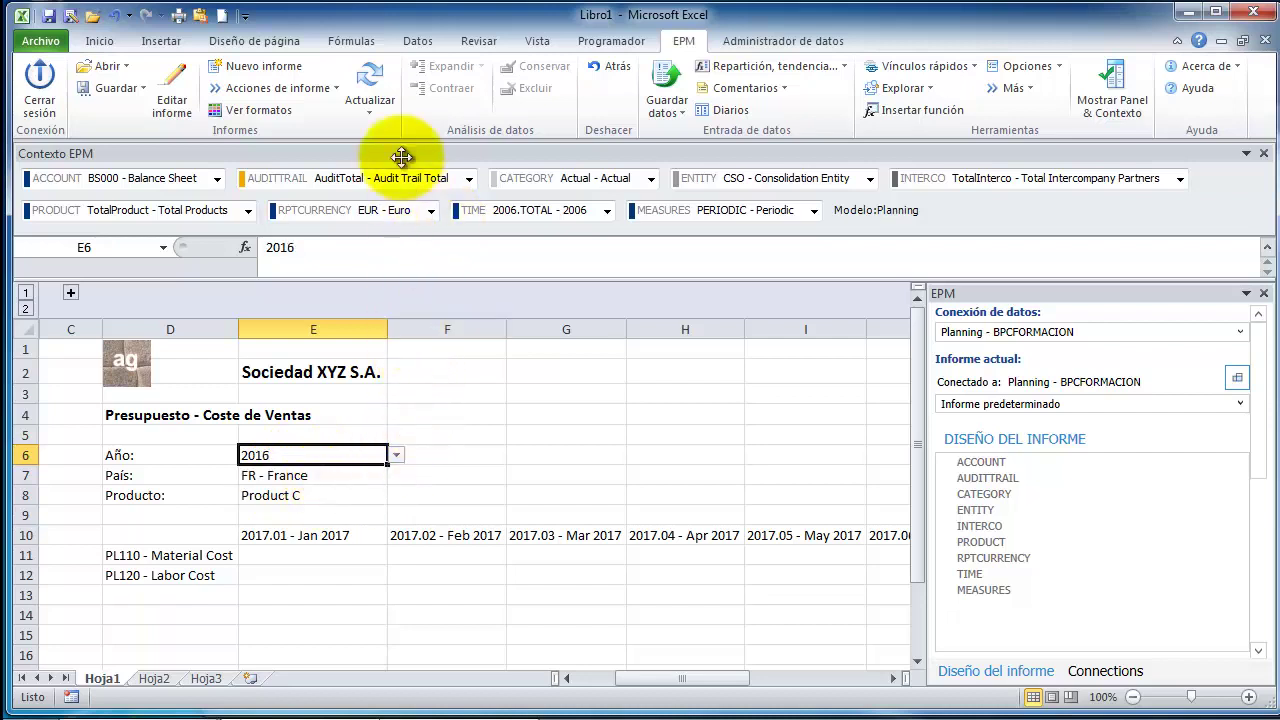
pyautogui.click(370, 90)
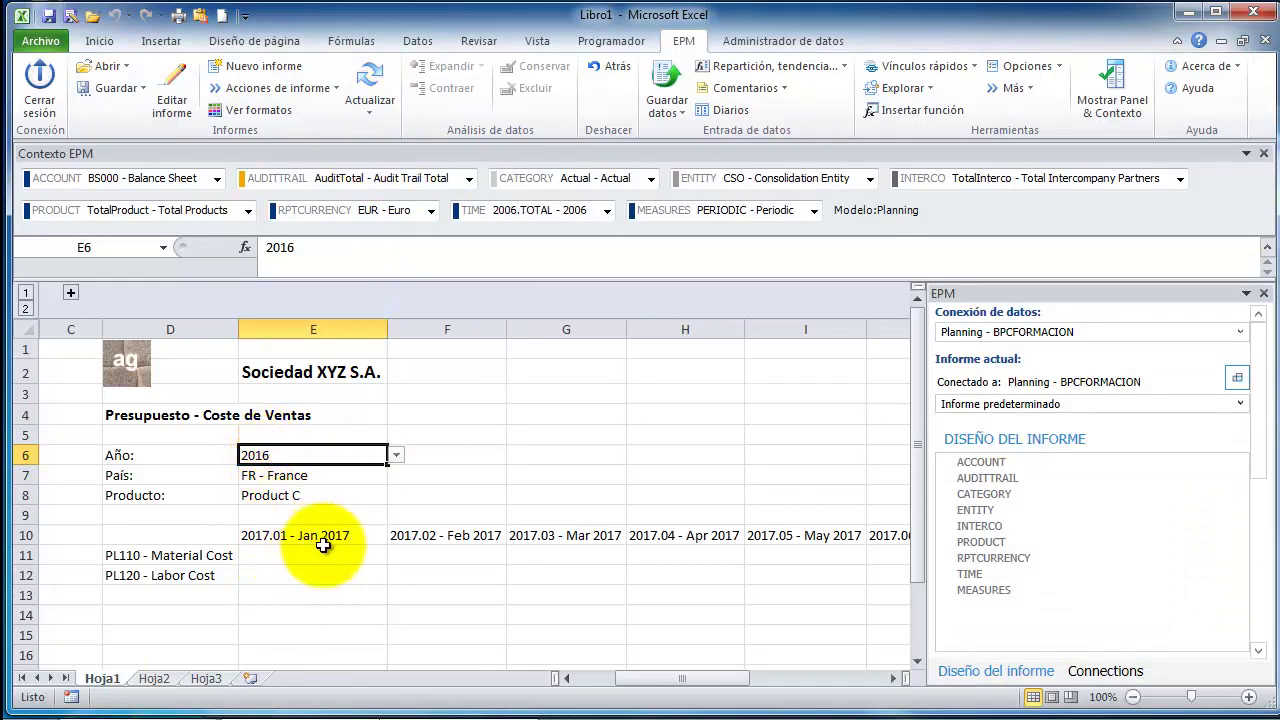
# - Expand the grouped columns A:B and start inserting a function in A16 from the EPMFunctions category
pyautogui.click(71, 296)
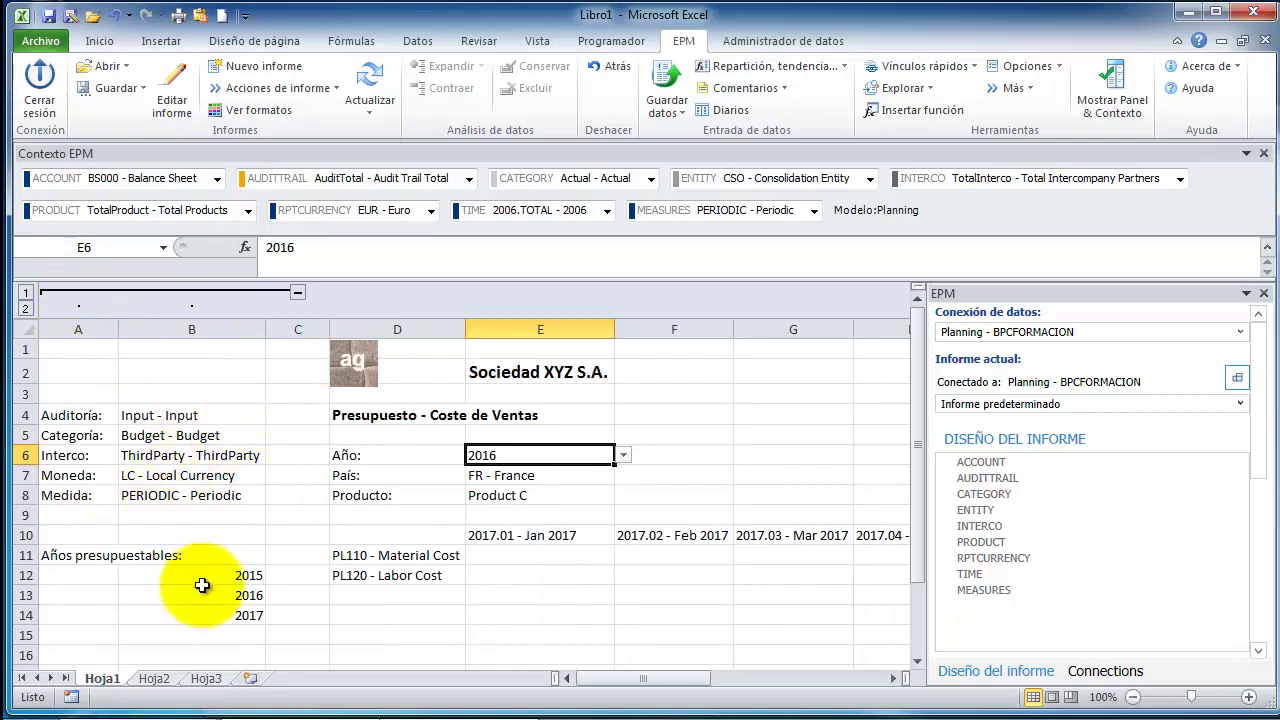
pyautogui.click(145, 560)
pyautogui.click(110, 633)
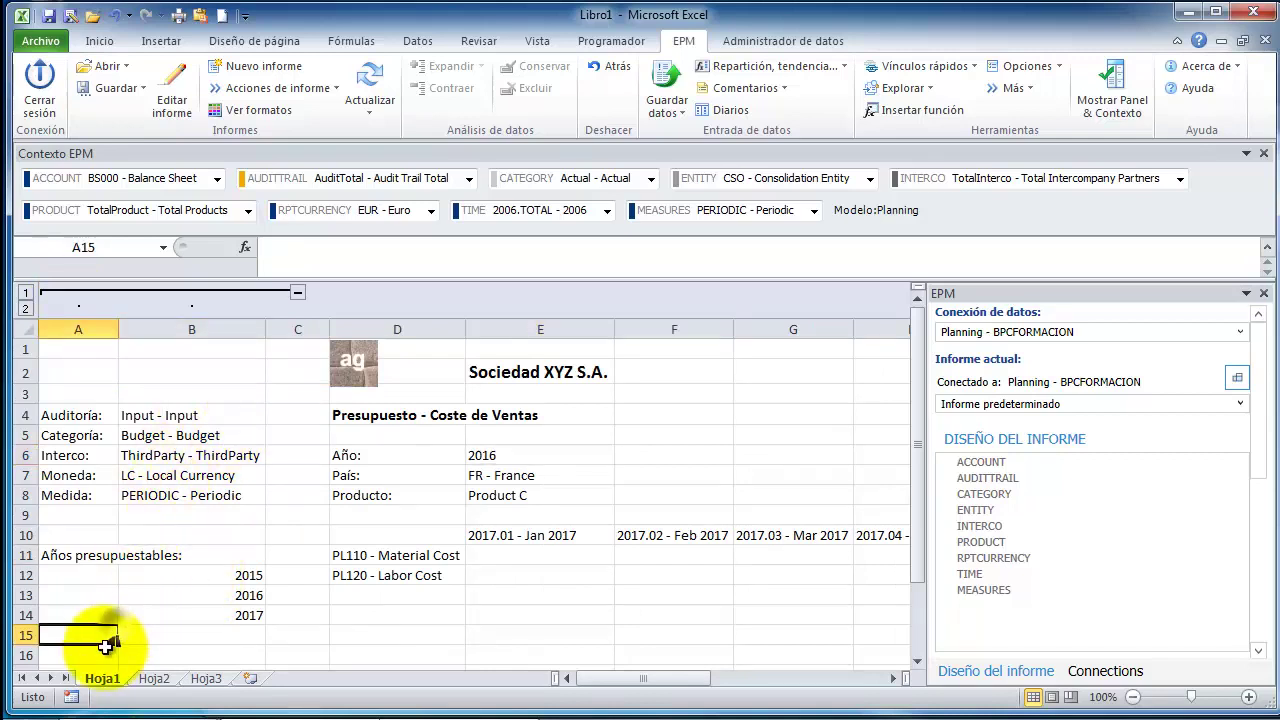
pyautogui.scroll(-1, 143, 620)
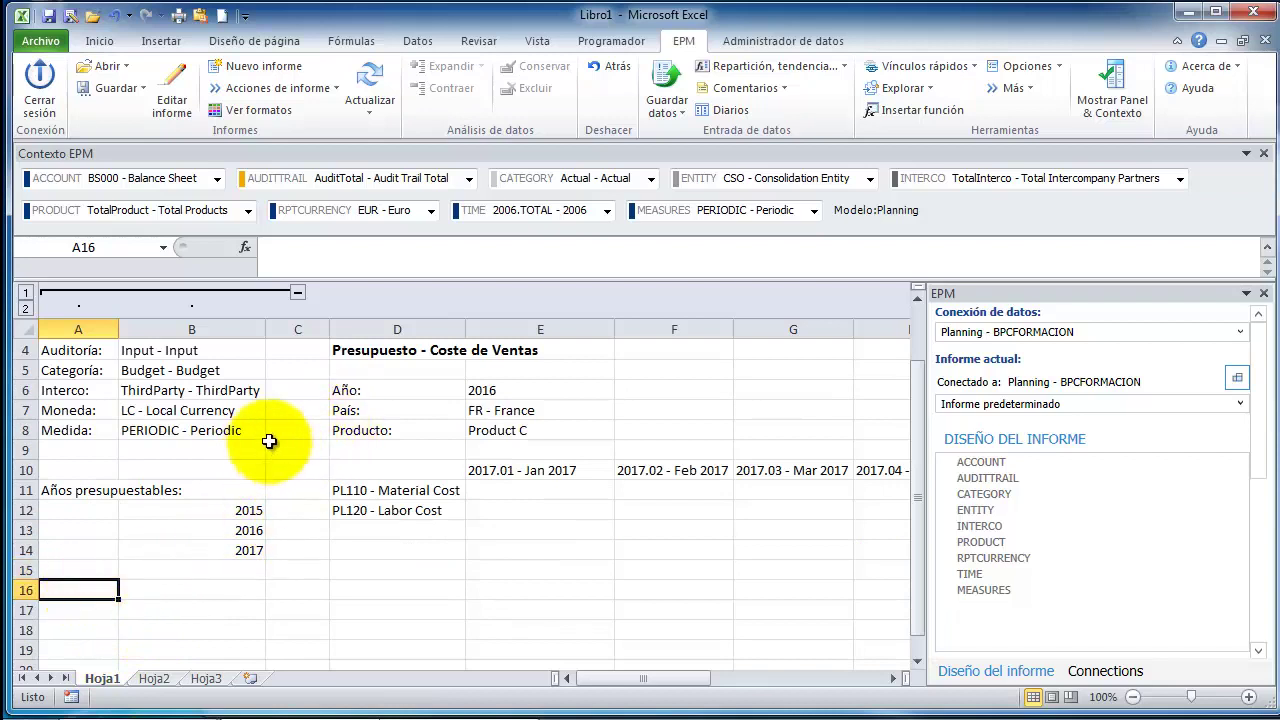
pyautogui.click(268, 247)
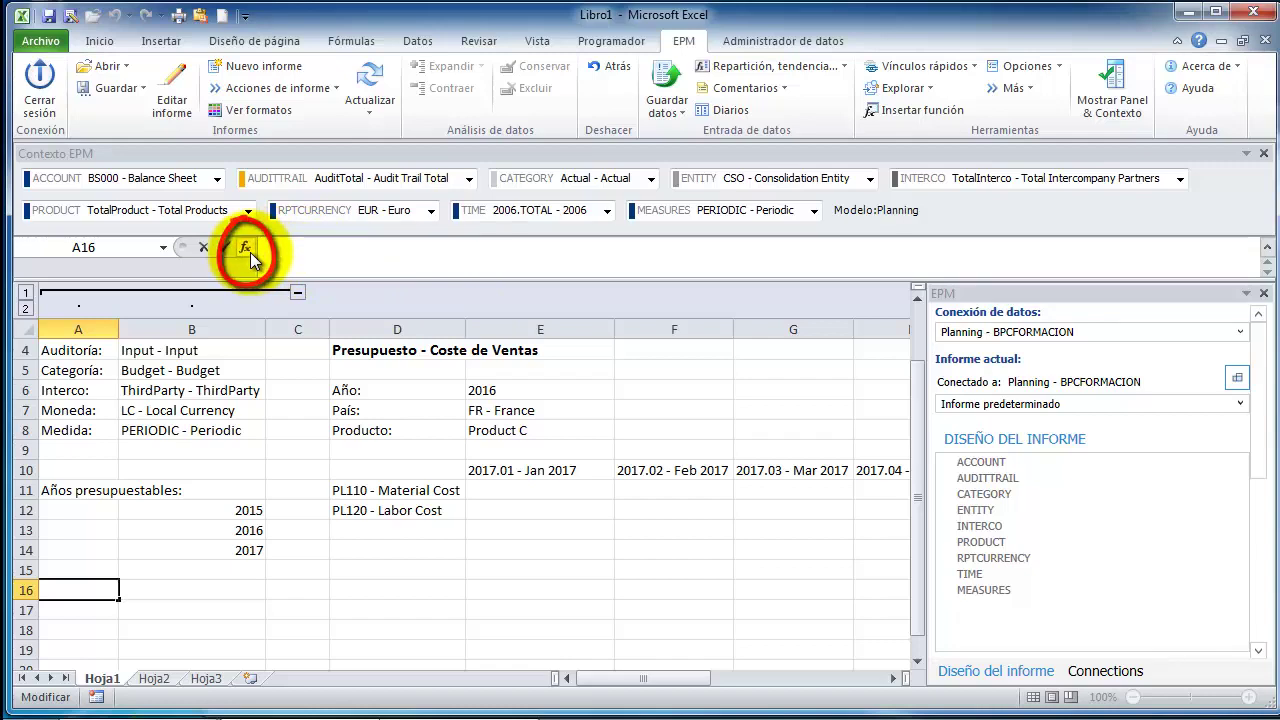
pyautogui.click(729, 287)
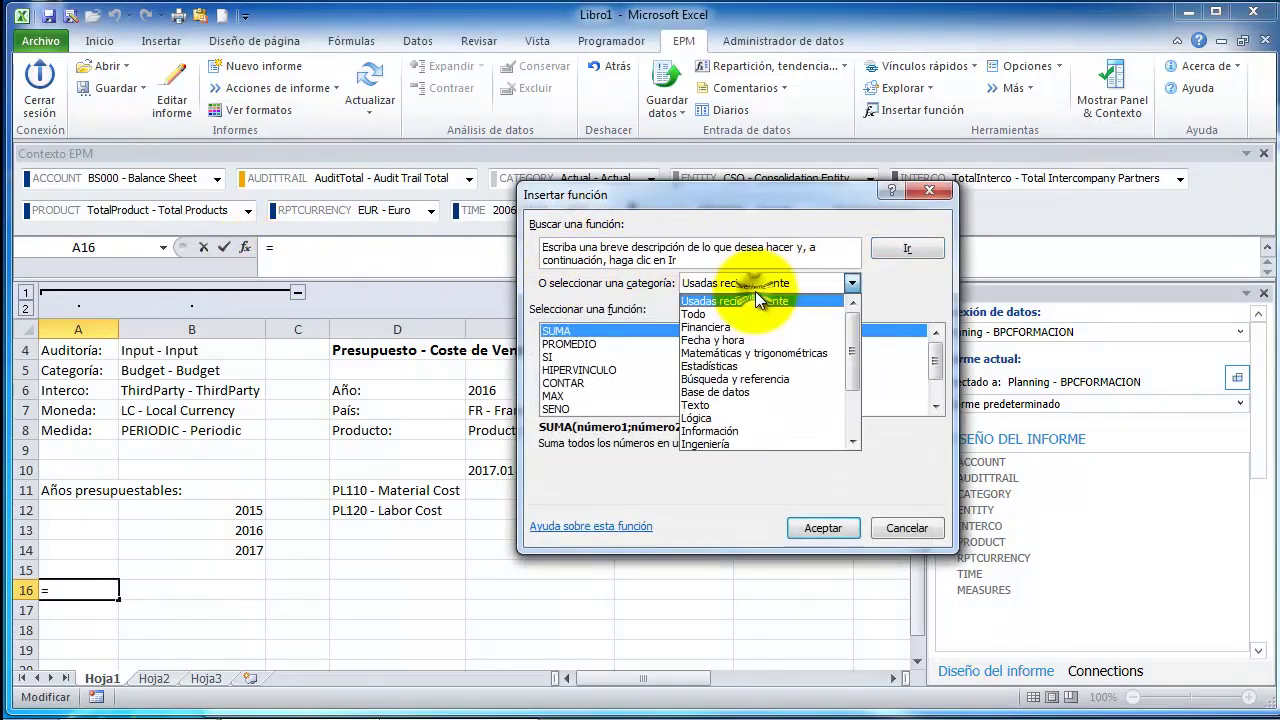
pyautogui.moveTo(849, 324); pyautogui.dragTo(859, 389)
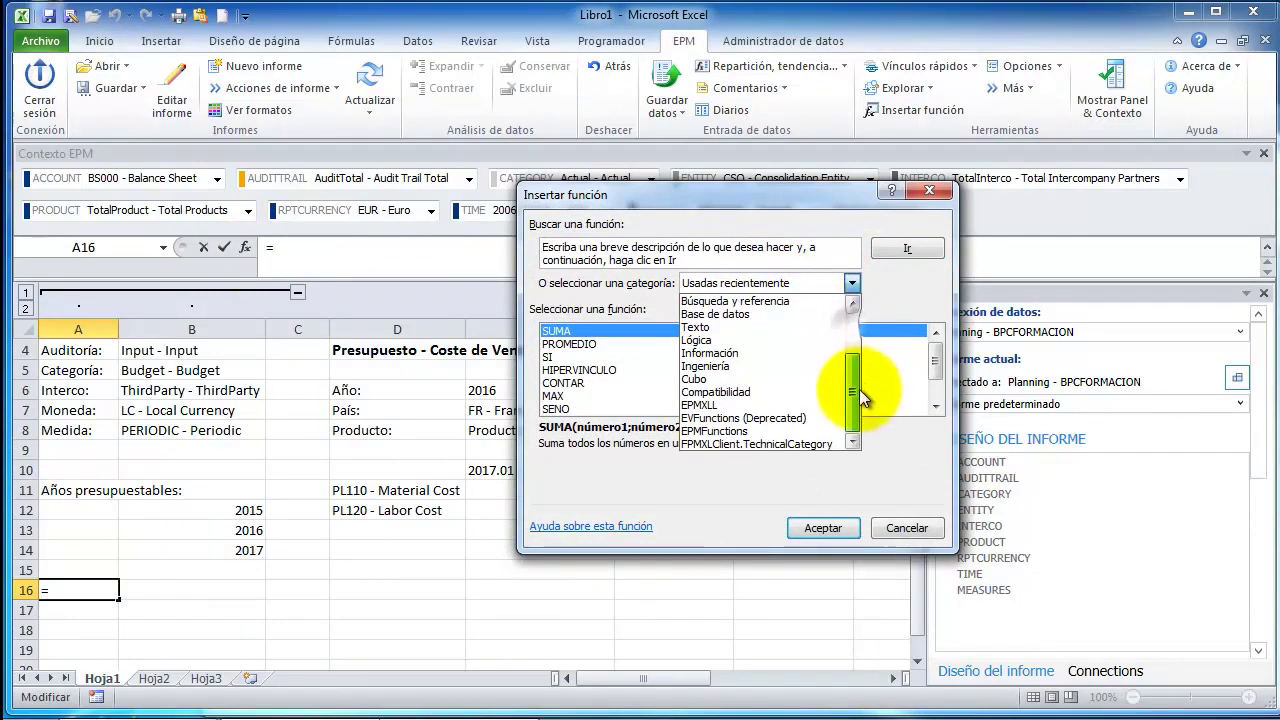
pyautogui.click(712, 431)
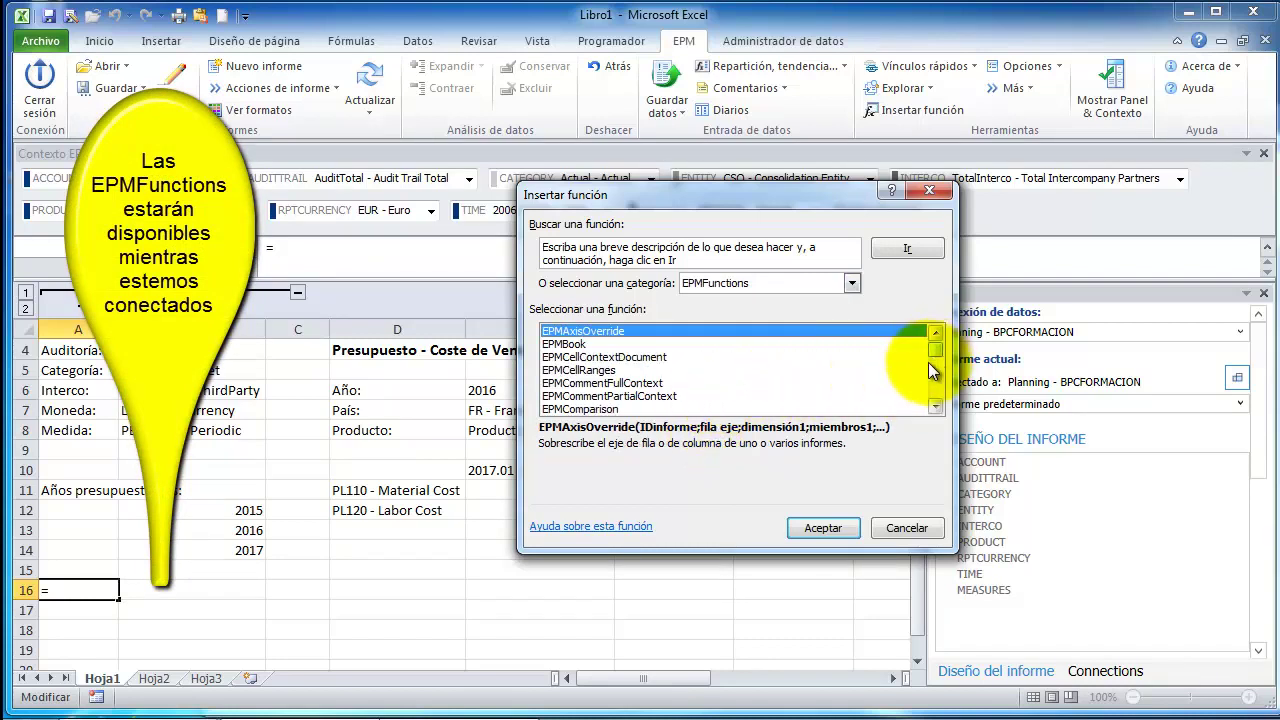
# - Choose the EPMDimensionOverride function for A16 and open its arguments
pyautogui.click(934, 407)
pyautogui.click(934, 407)
pyautogui.click(934, 407)
pyautogui.click(934, 407)
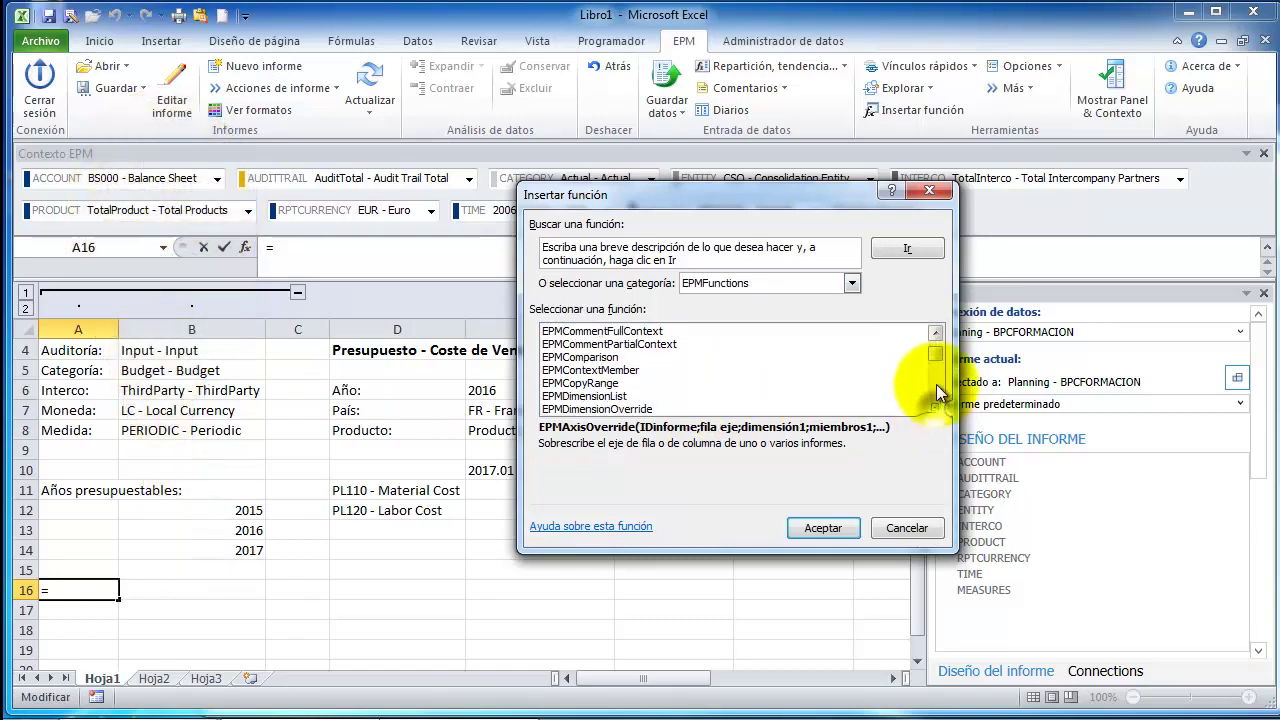
pyautogui.moveTo(934, 360); pyautogui.dragTo(910, 366)
pyautogui.click(606, 360)
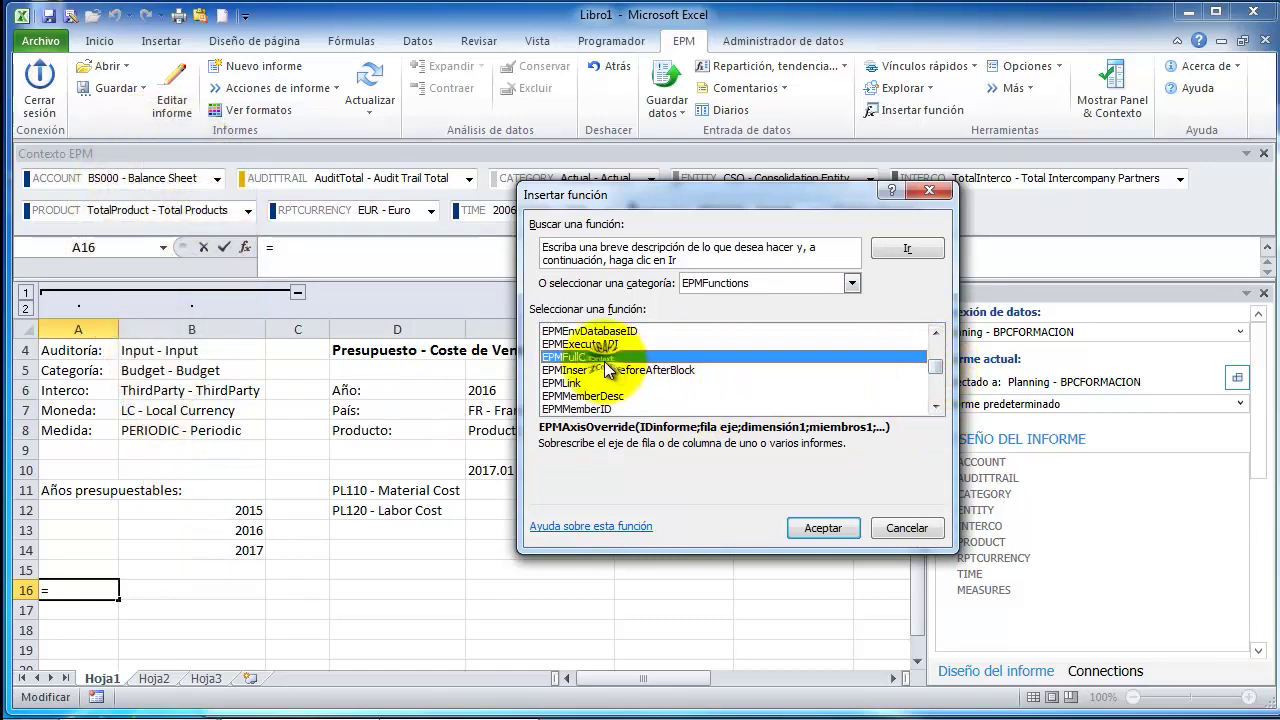
pyautogui.scroll(2, 600, 368)
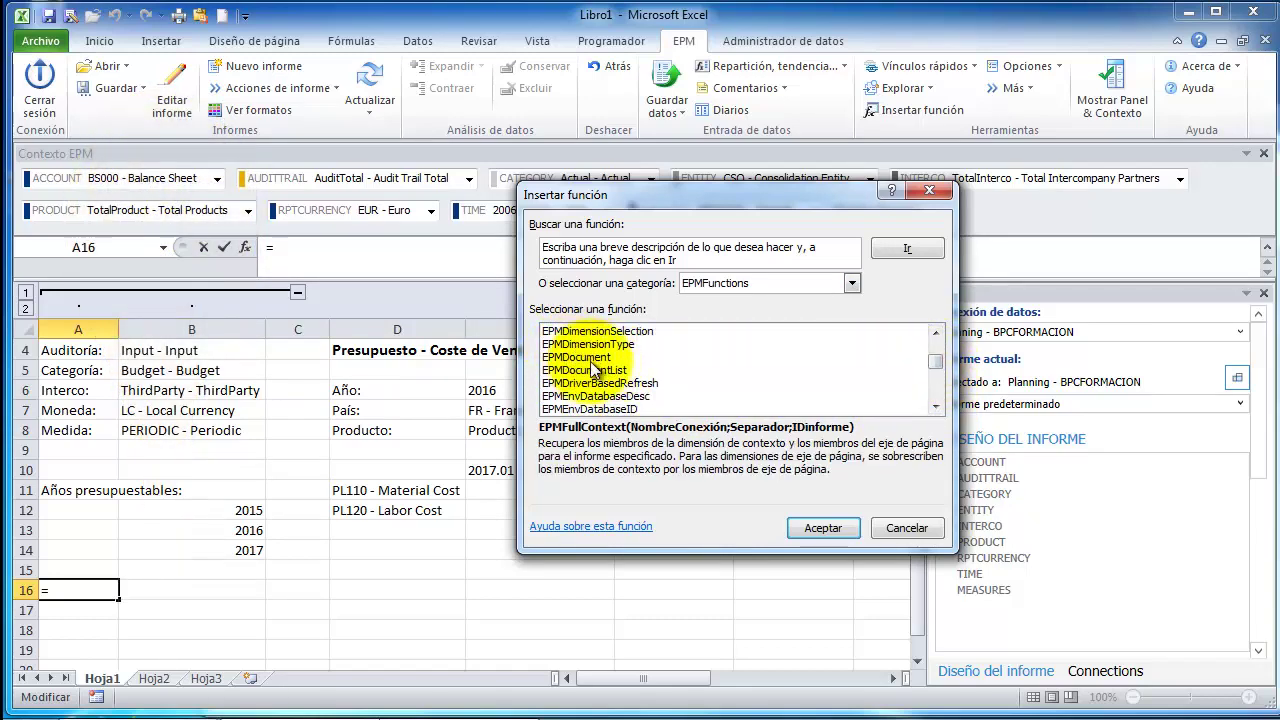
pyautogui.click(590, 370)
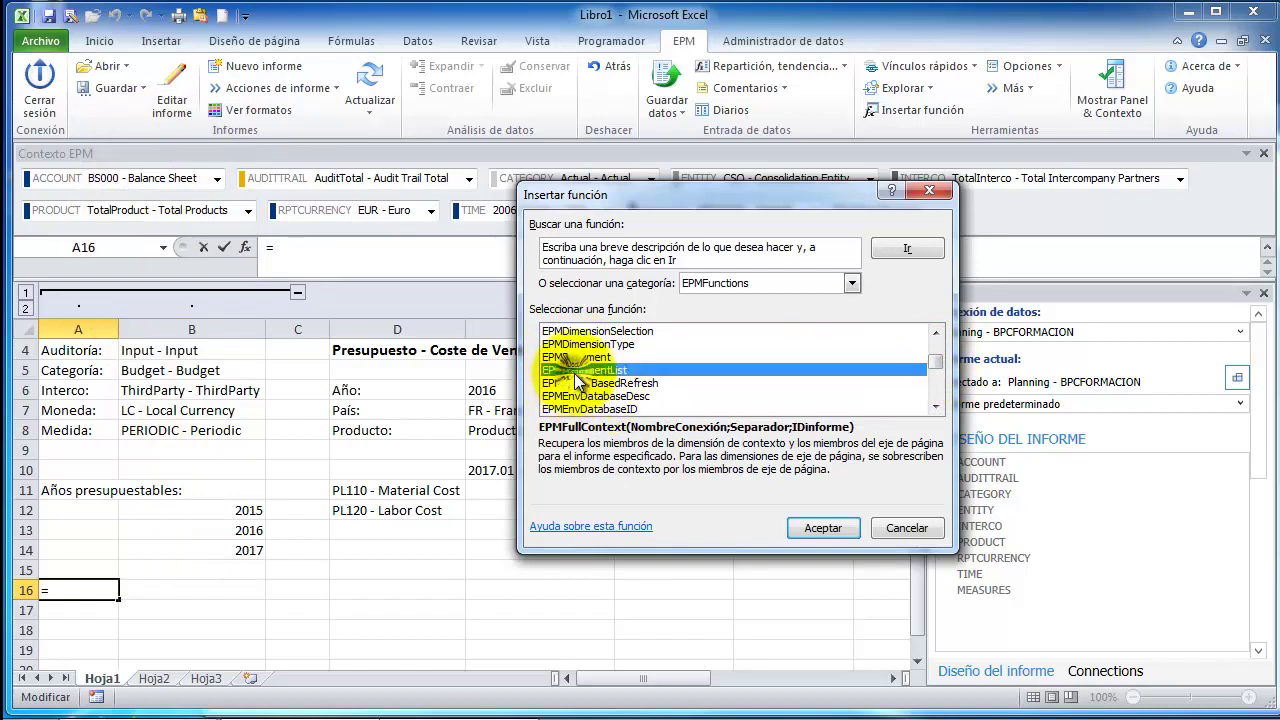
pyautogui.click(936, 333)
pyautogui.click(936, 333)
pyautogui.click(936, 333)
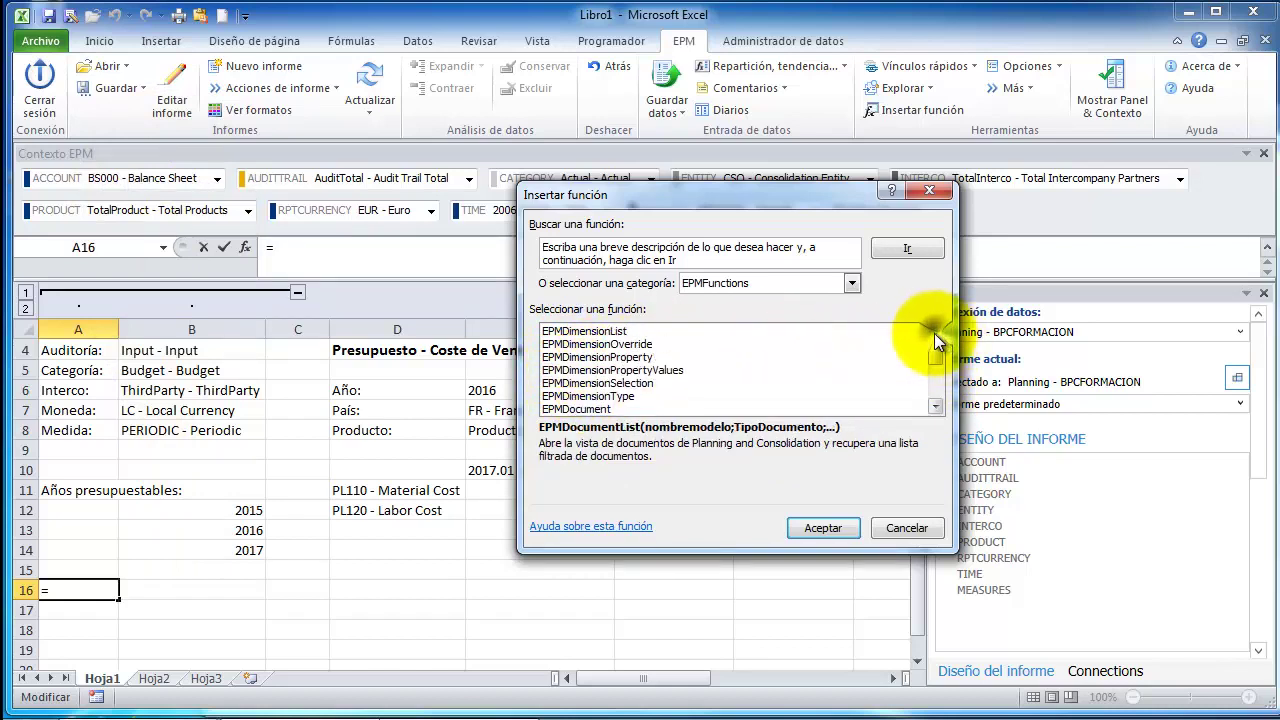
pyautogui.click(577, 344)
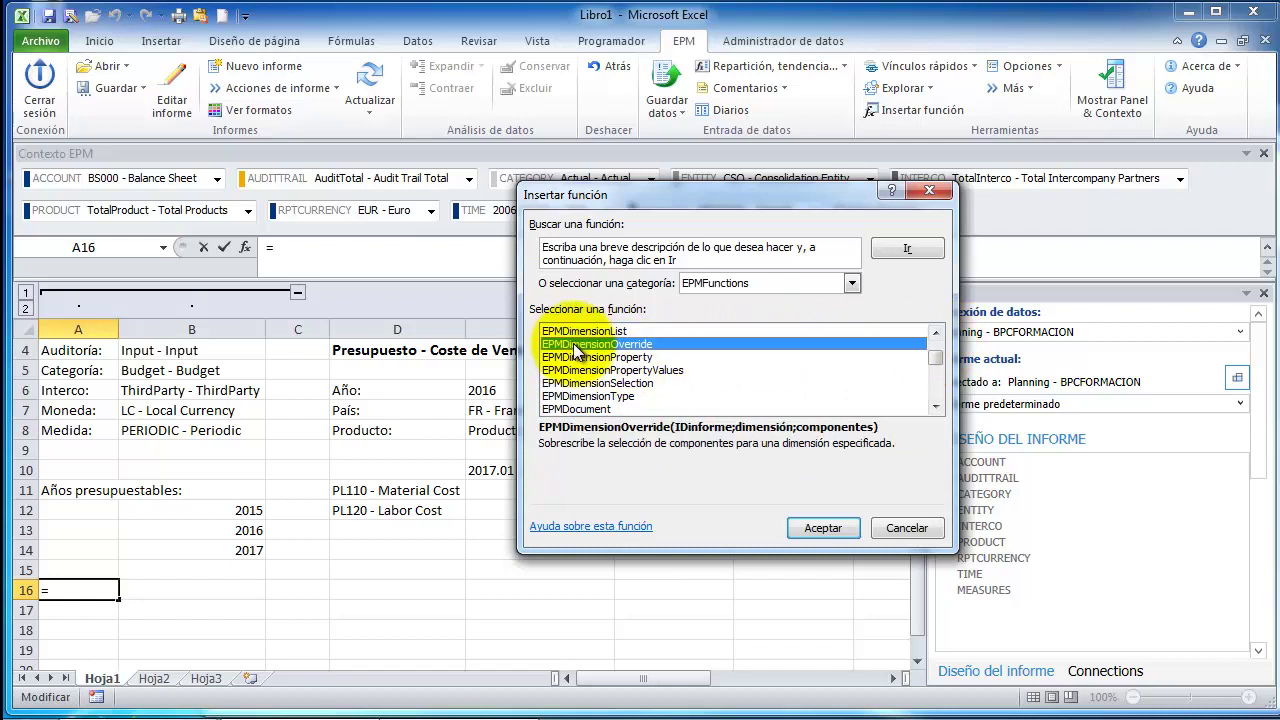
pyautogui.doubleClick(575, 344)
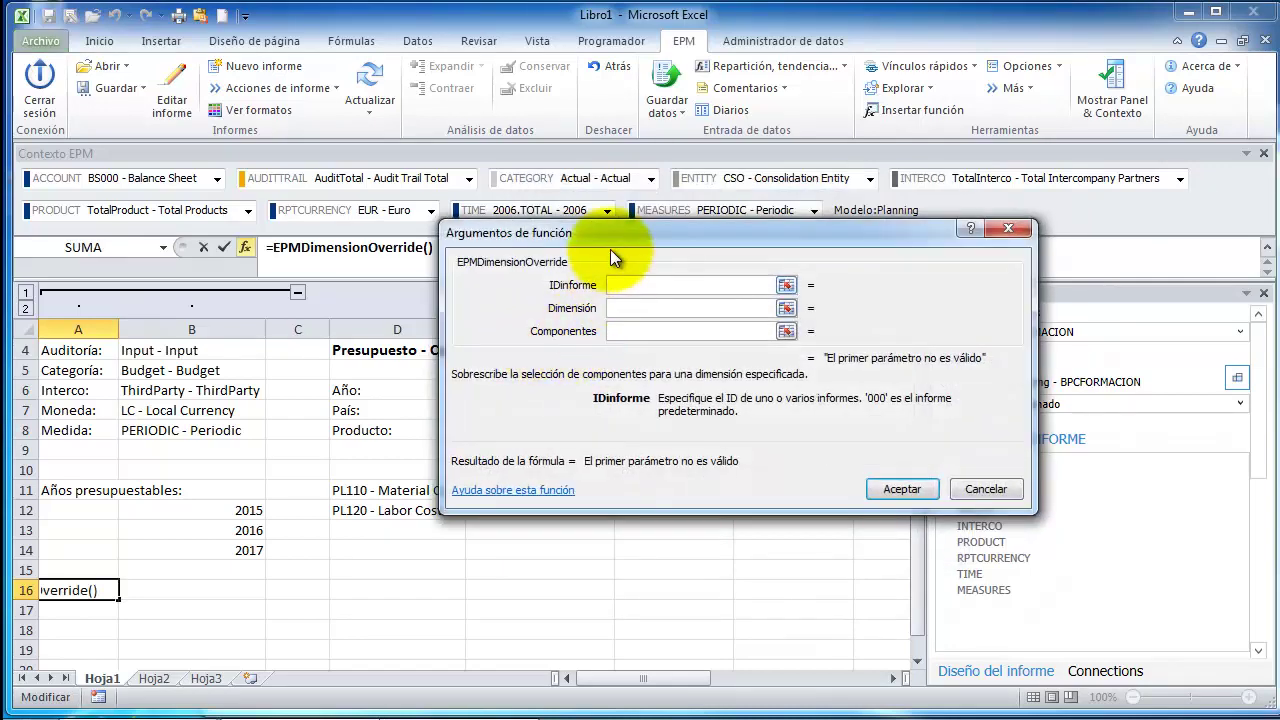
# - Set the override function's report ID (IDinforme) to "000" and its Dimensión argument to "TIME"
pyautogui.moveTo(607, 245); pyautogui.dragTo(570, 292)
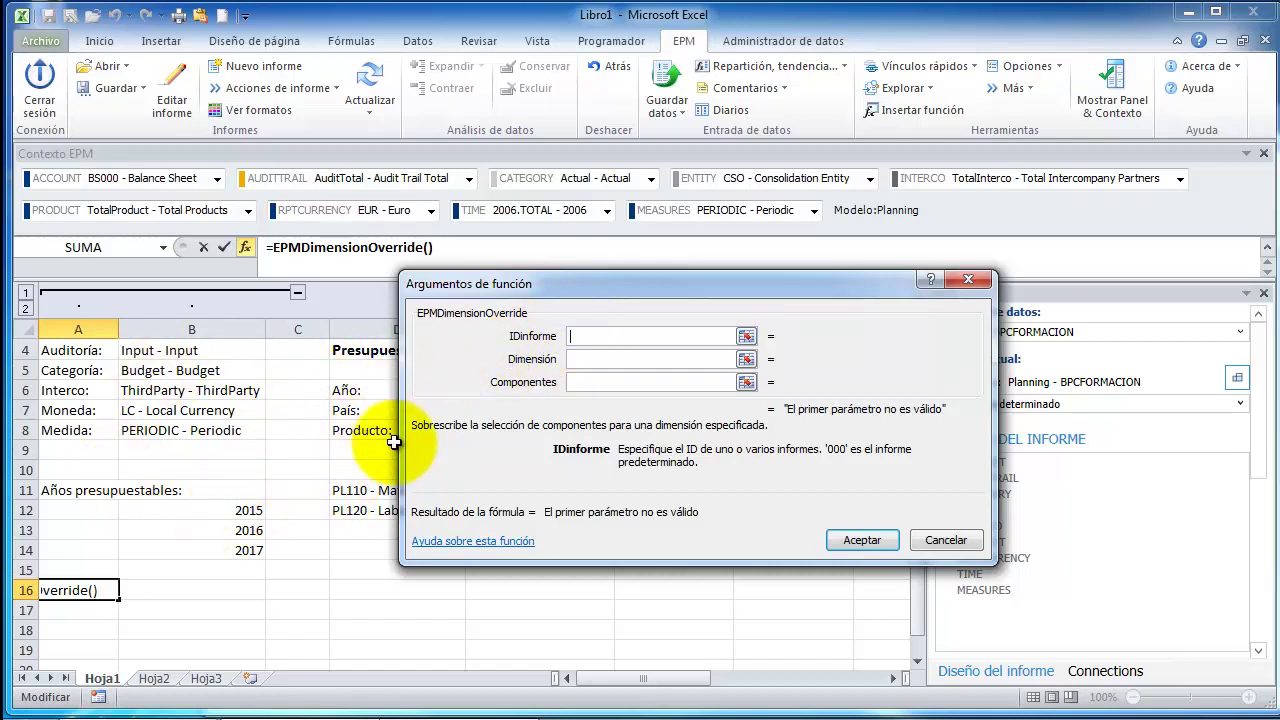
pyautogui.write('"00')
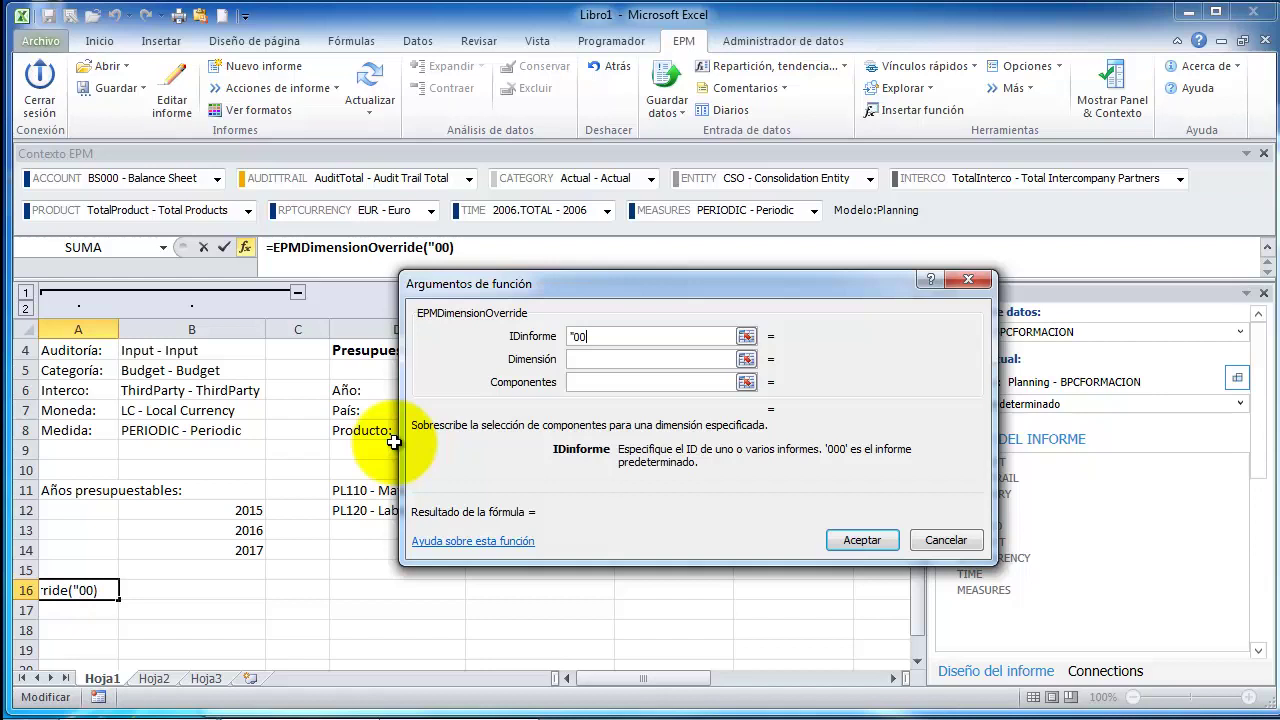
pyautogui.write('0"')
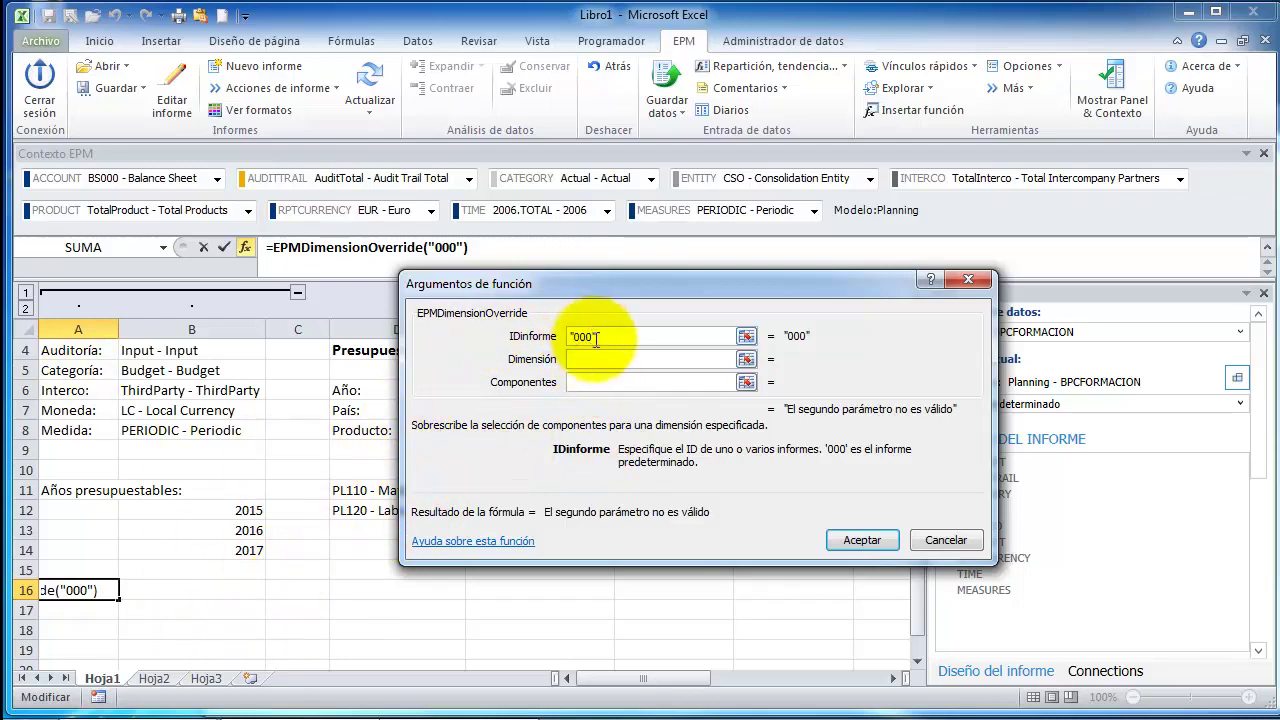
pyautogui.click(591, 366)
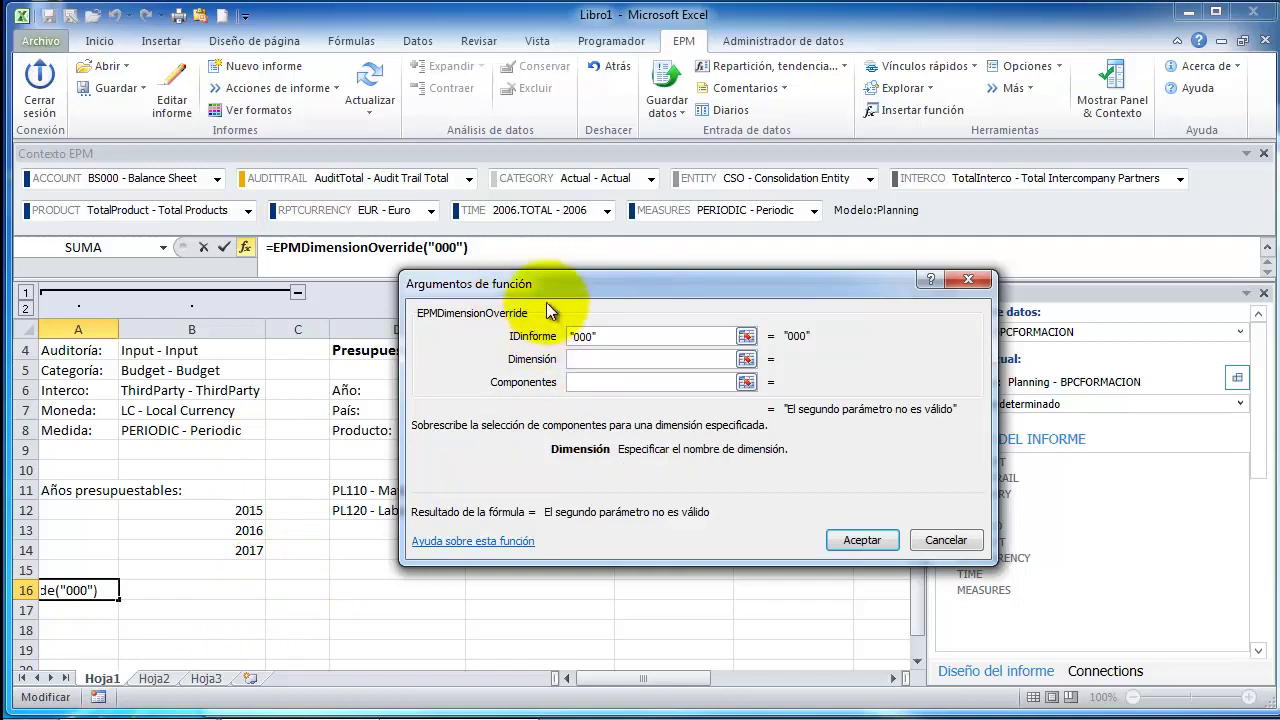
pyautogui.moveTo(548, 297); pyautogui.dragTo(783, 262)
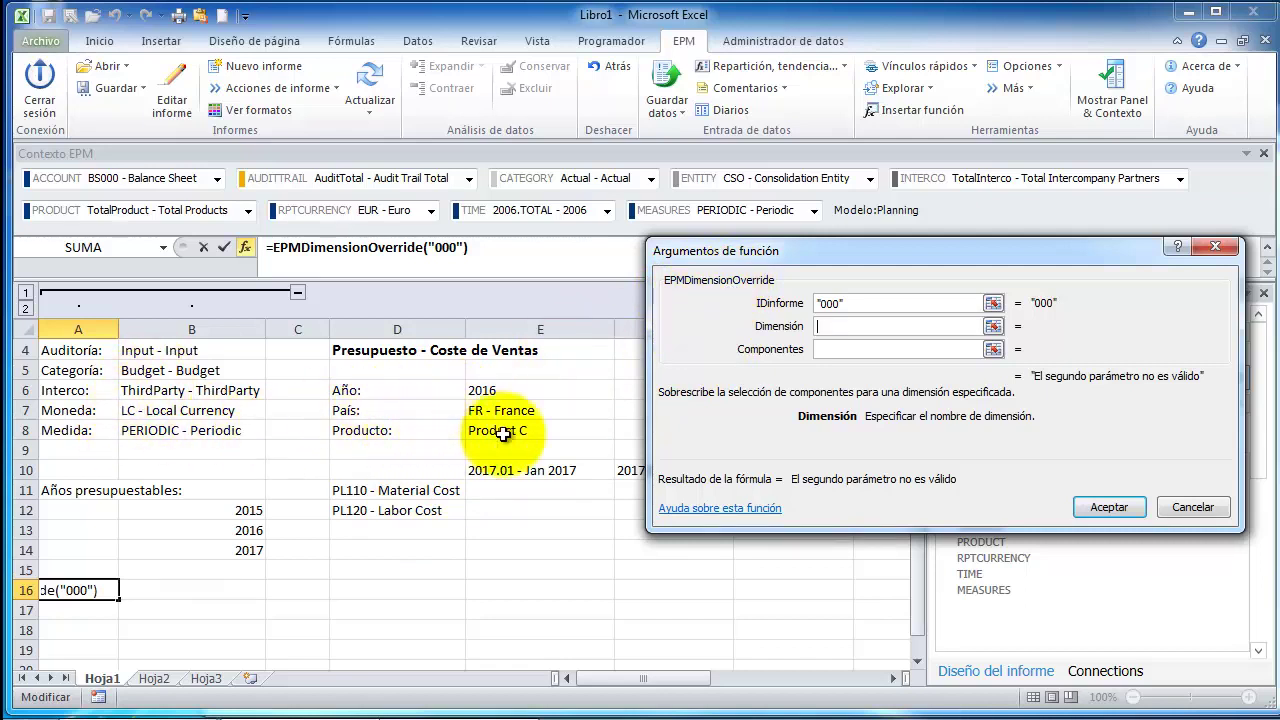
pyautogui.click(840, 326)
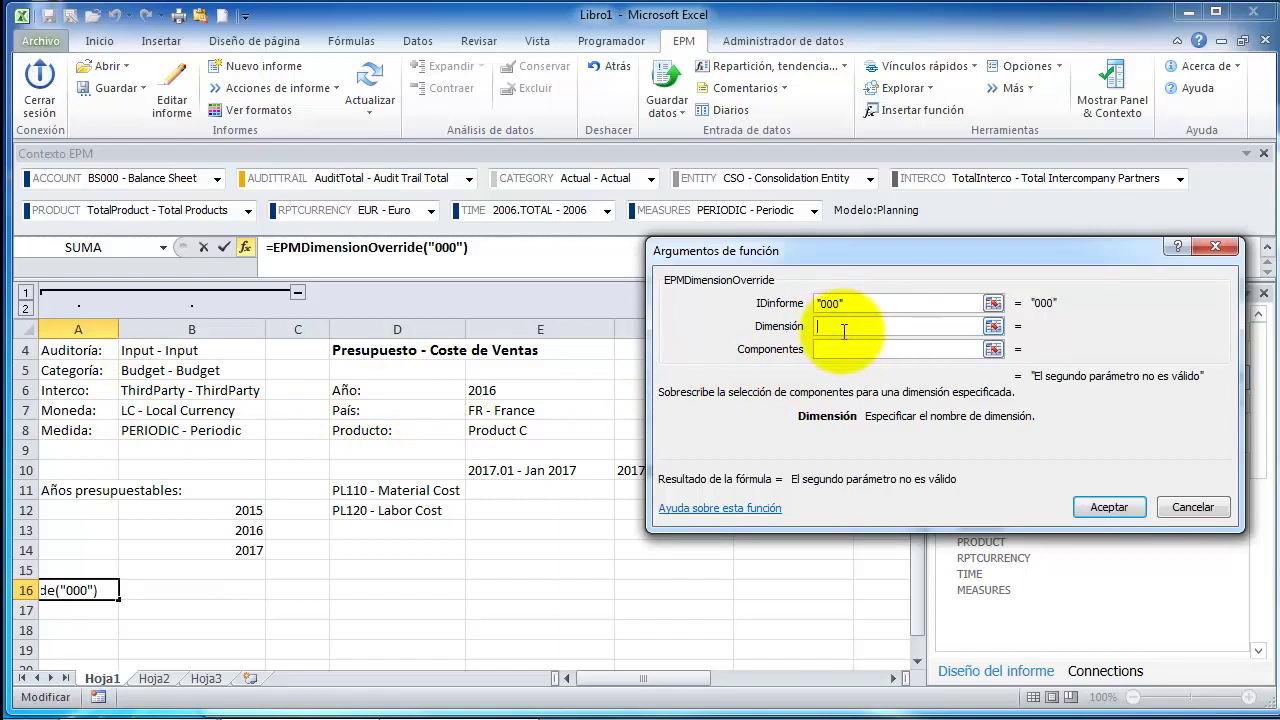
pyautogui.write('"TIME"')
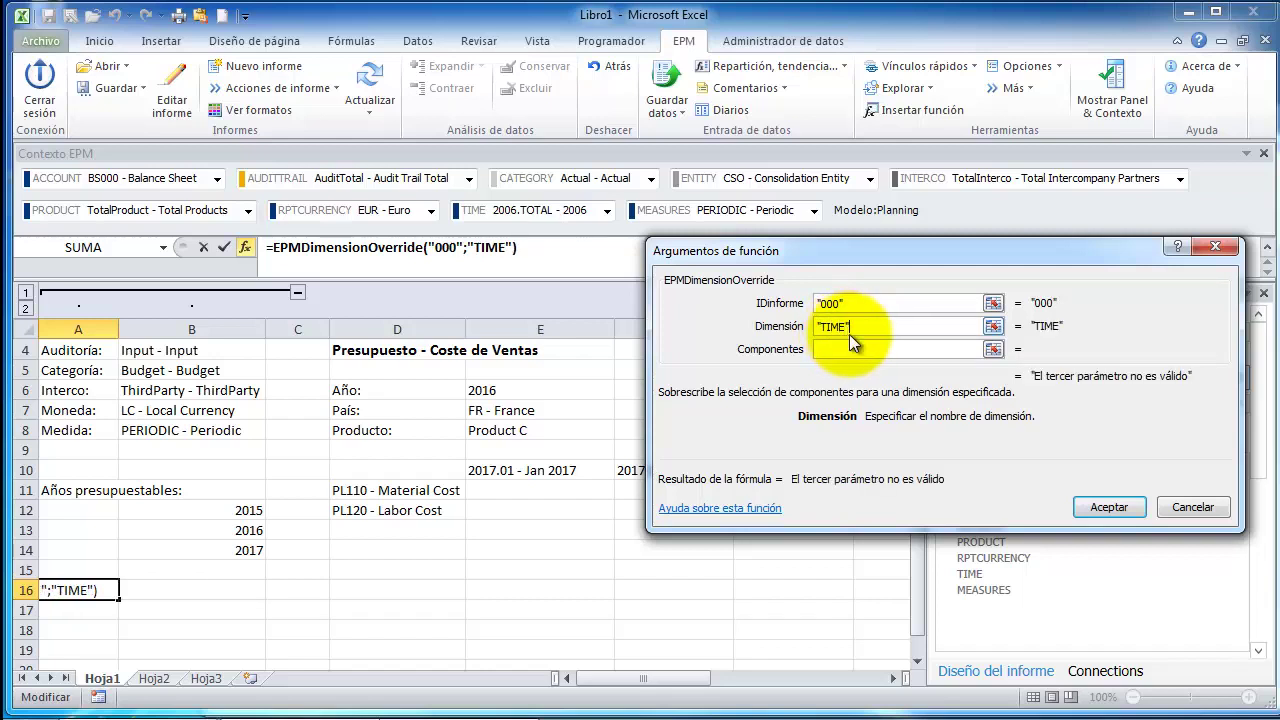
# - Set the Componentes argument to "BAS(" & E6 & ")" and insert the finished override formula in A16
pyautogui.click(847, 349)
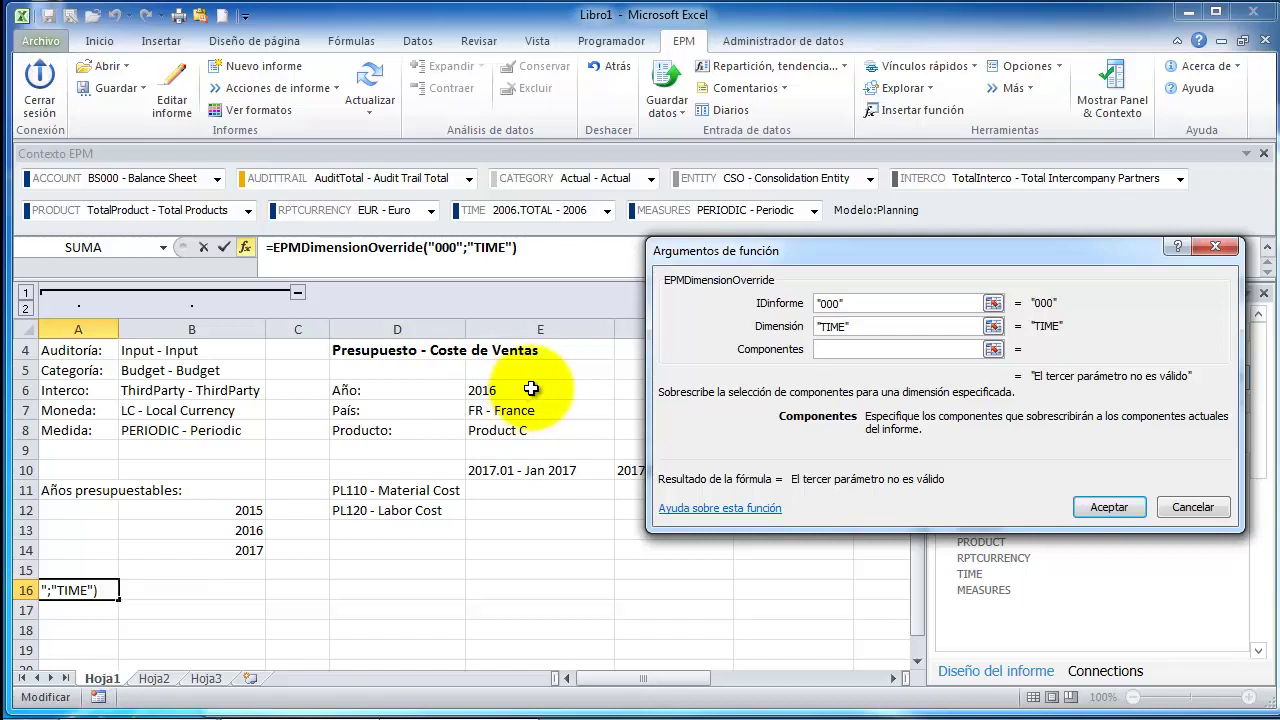
pyautogui.click(847, 347)
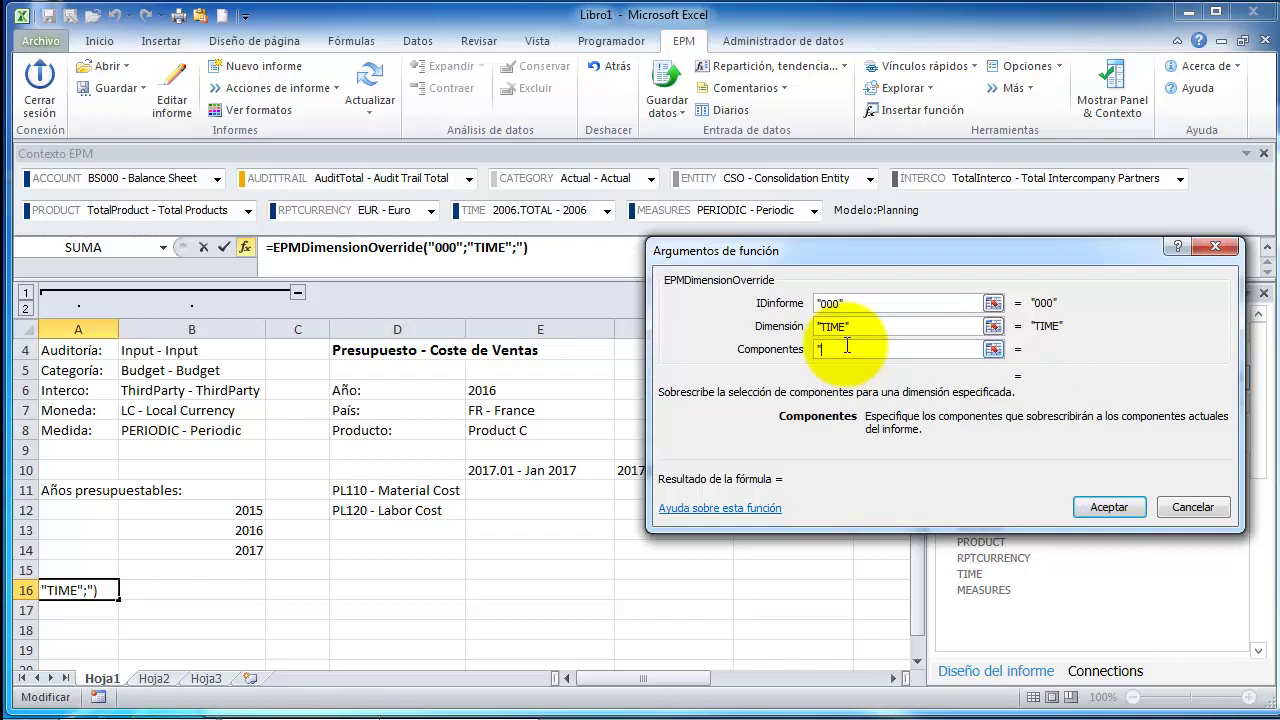
pyautogui.write('"BAS')
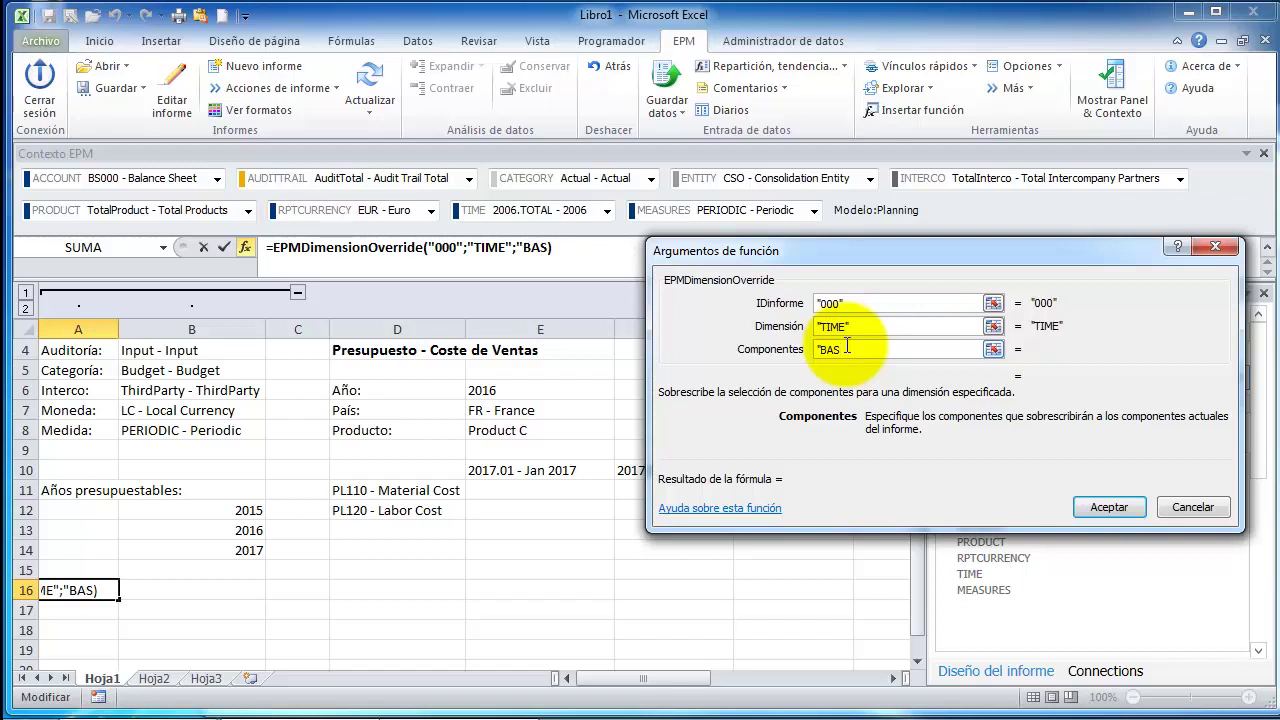
pyautogui.write('"!')
pyautogui.press('BackSpace')
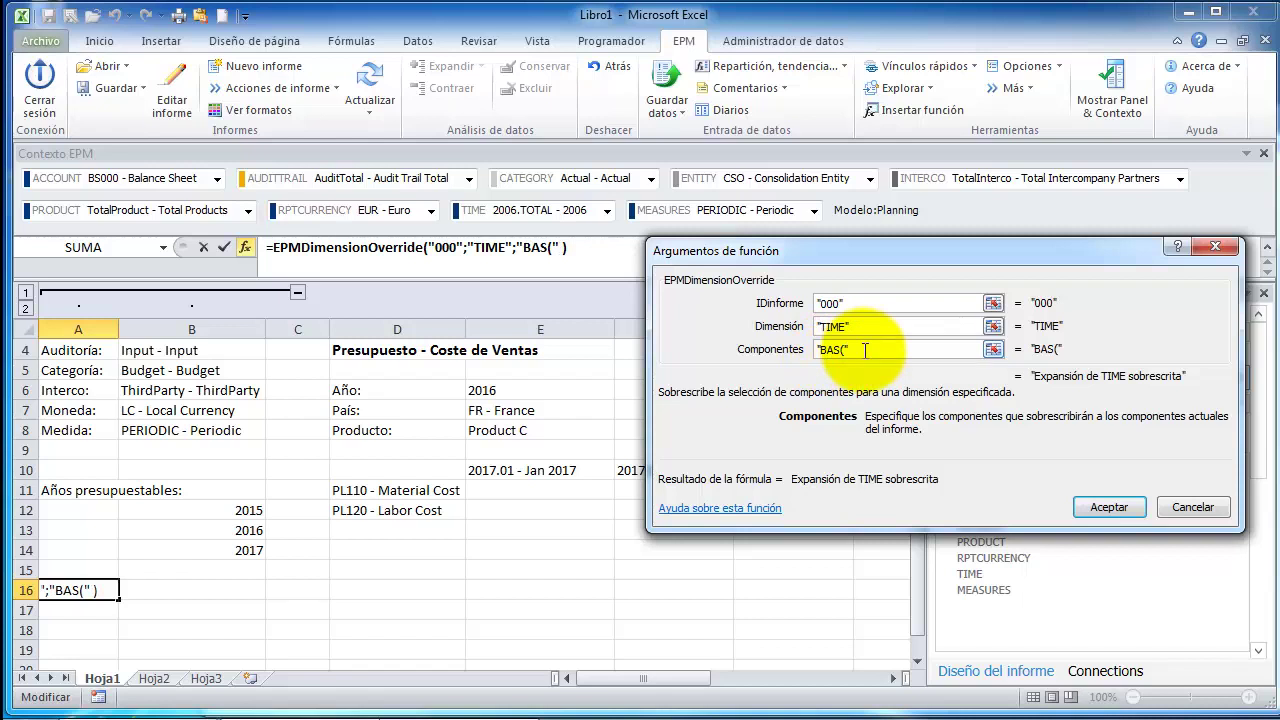
pyautogui.write('&')
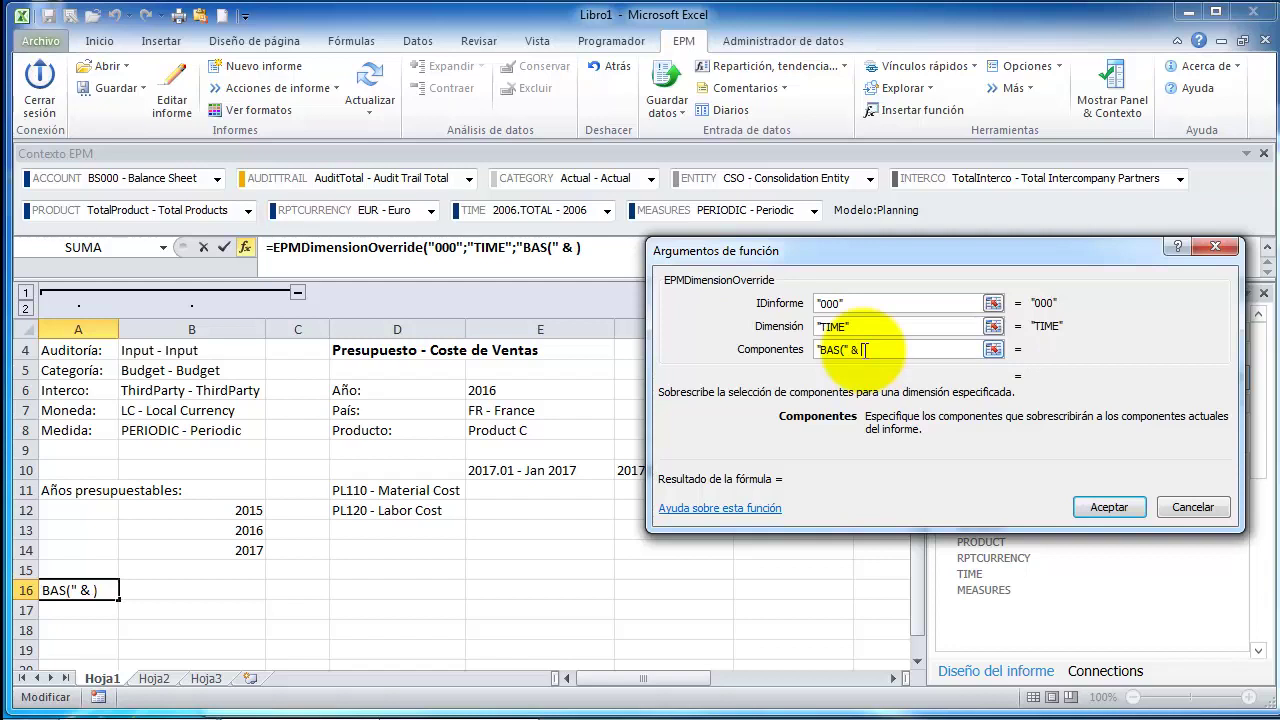
pyautogui.write(' E')
pyautogui.write('6')
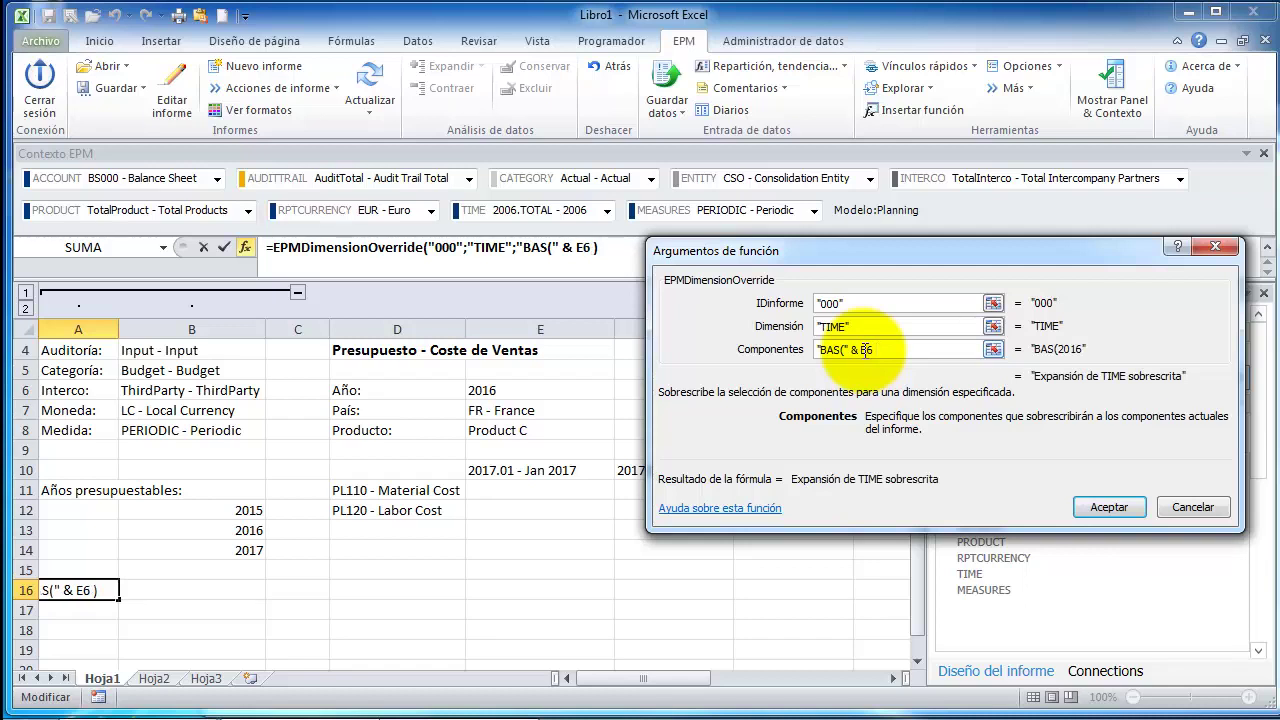
pyautogui.write('&')
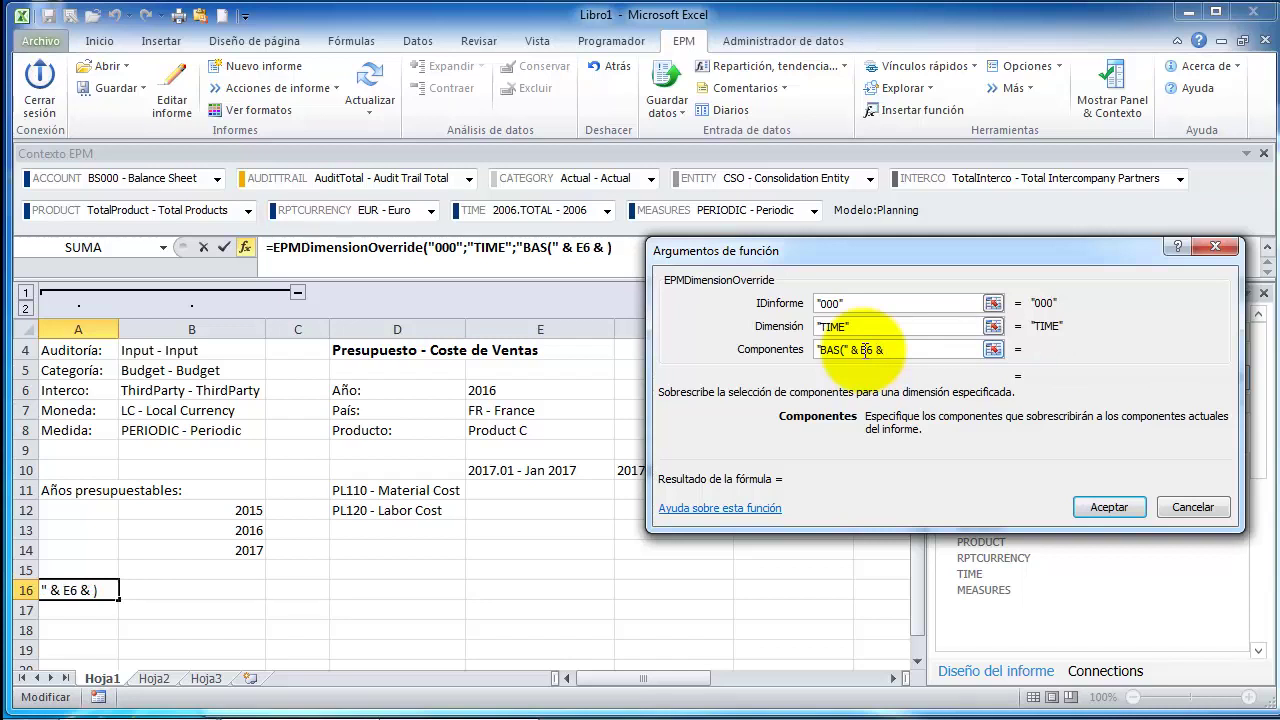
pyautogui.write(' ")"')
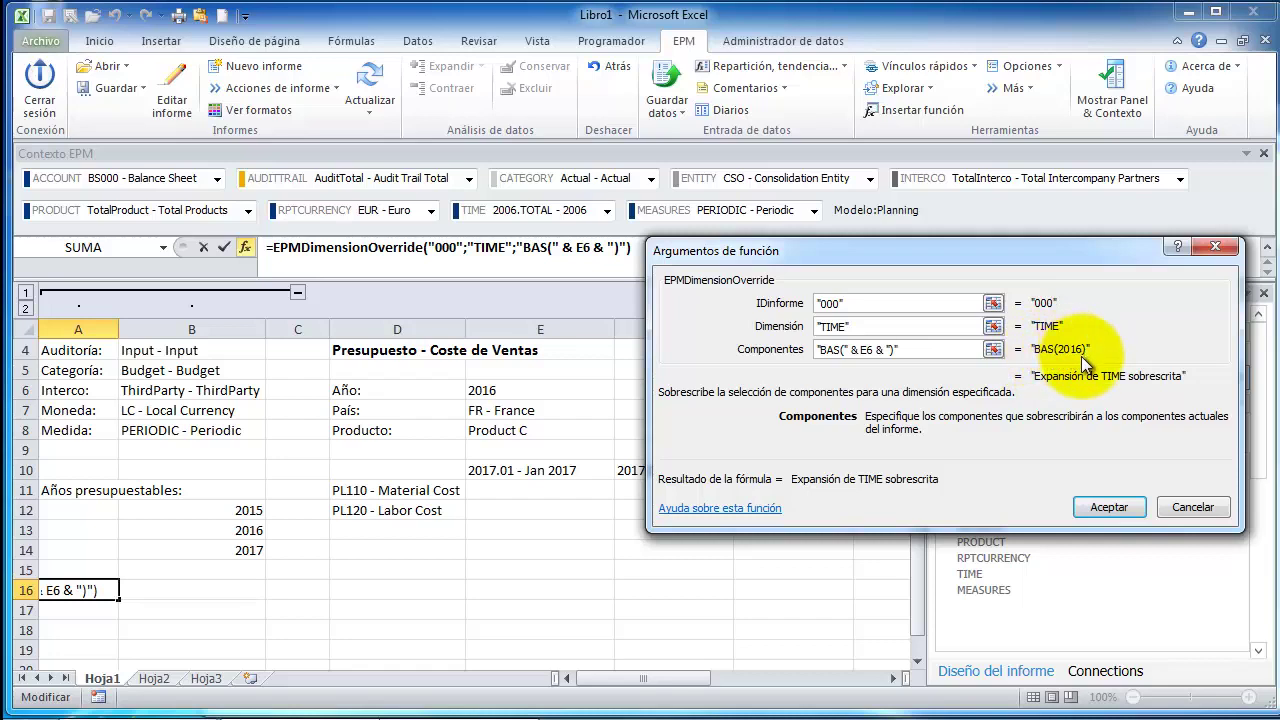
pyautogui.click(1110, 510)
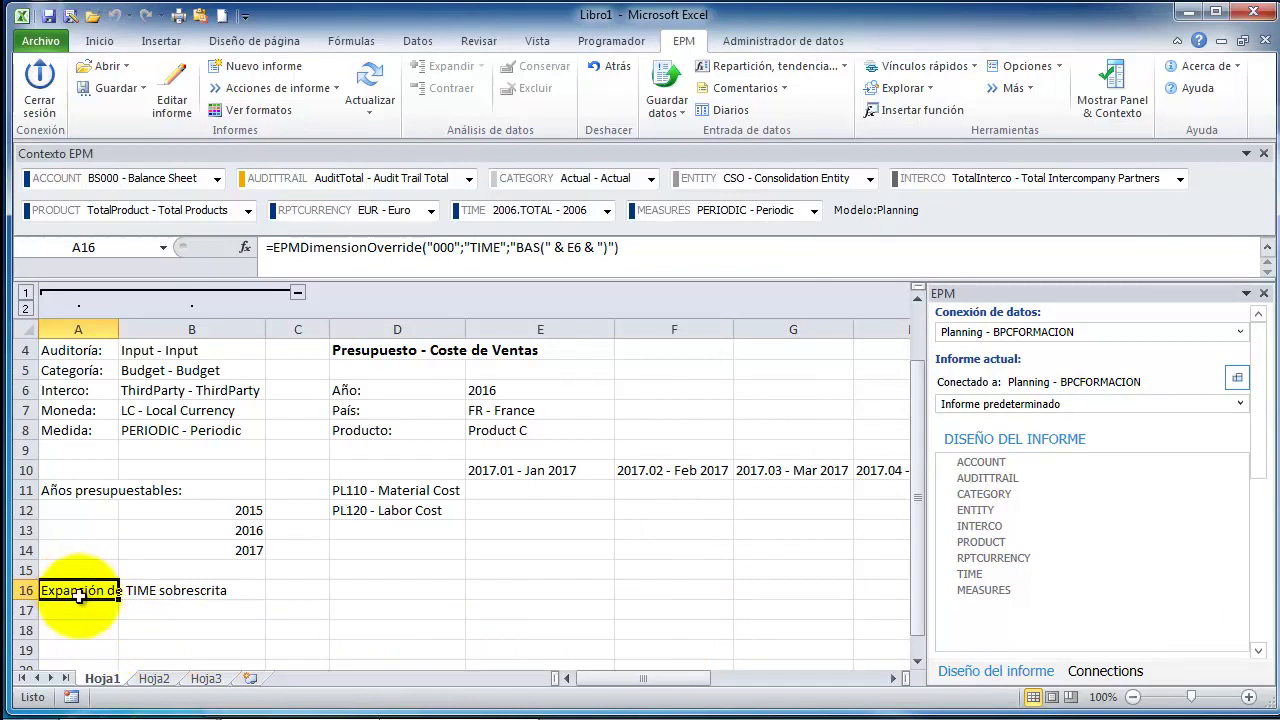
# - Refresh the EPM report to apply the A16 time override and inspect the first month heading in E10
pyautogui.click(82, 630)
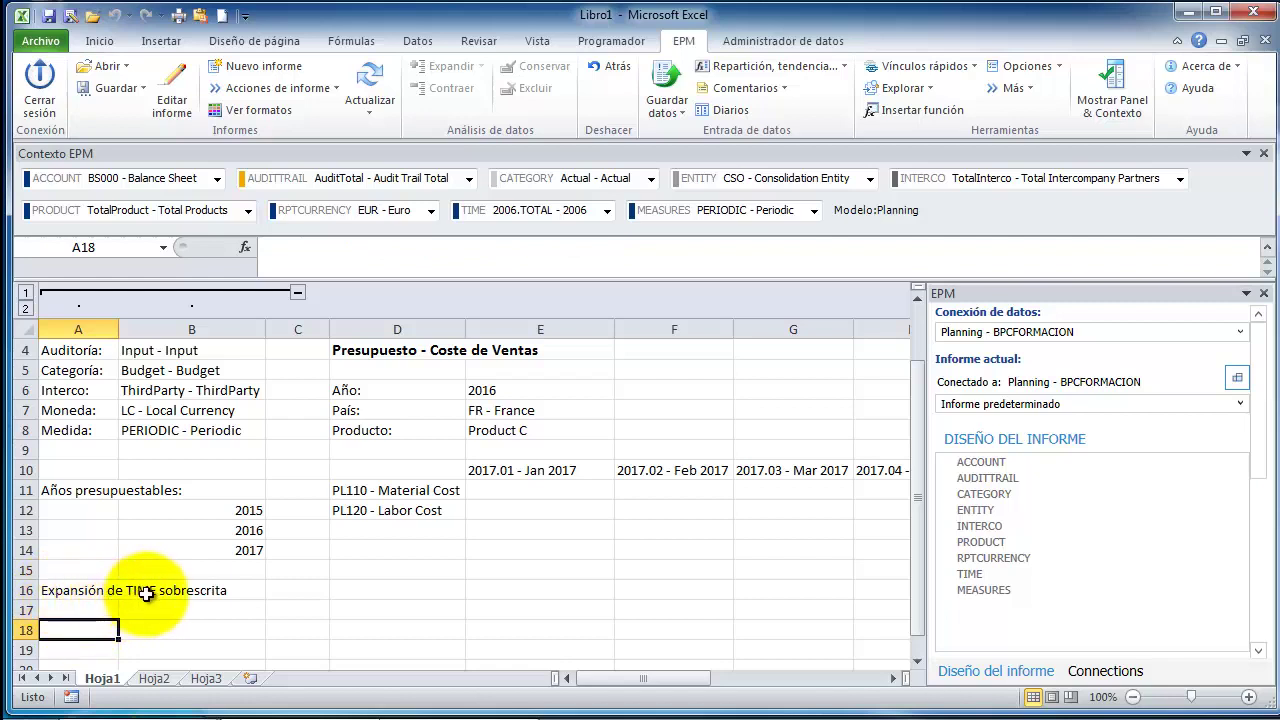
pyautogui.click(297, 570)
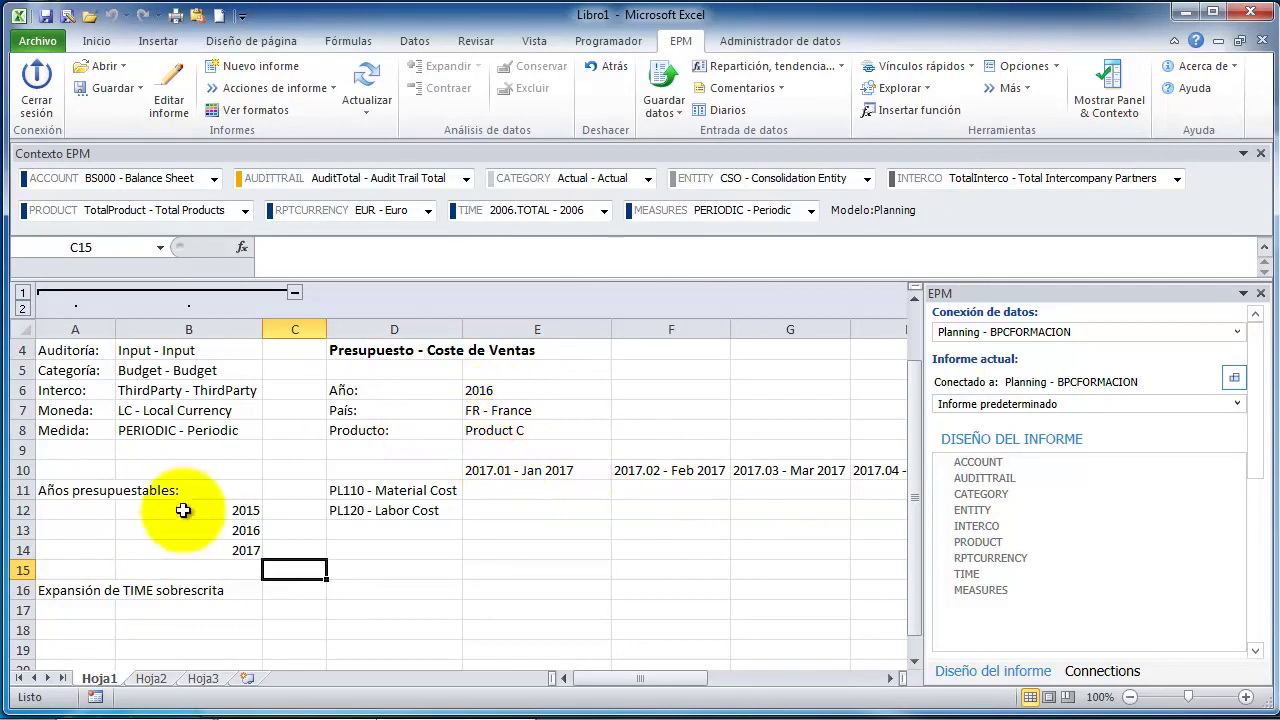
pyautogui.click(72, 592)
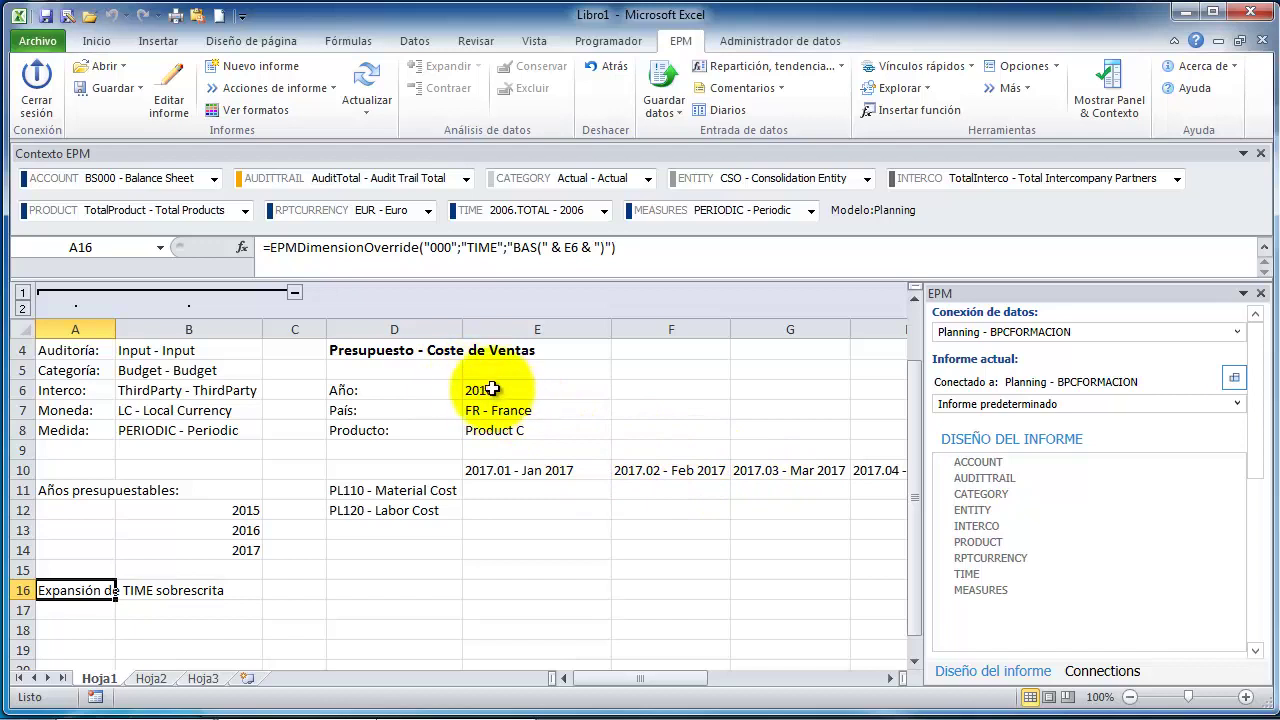
pyautogui.click(360, 81)
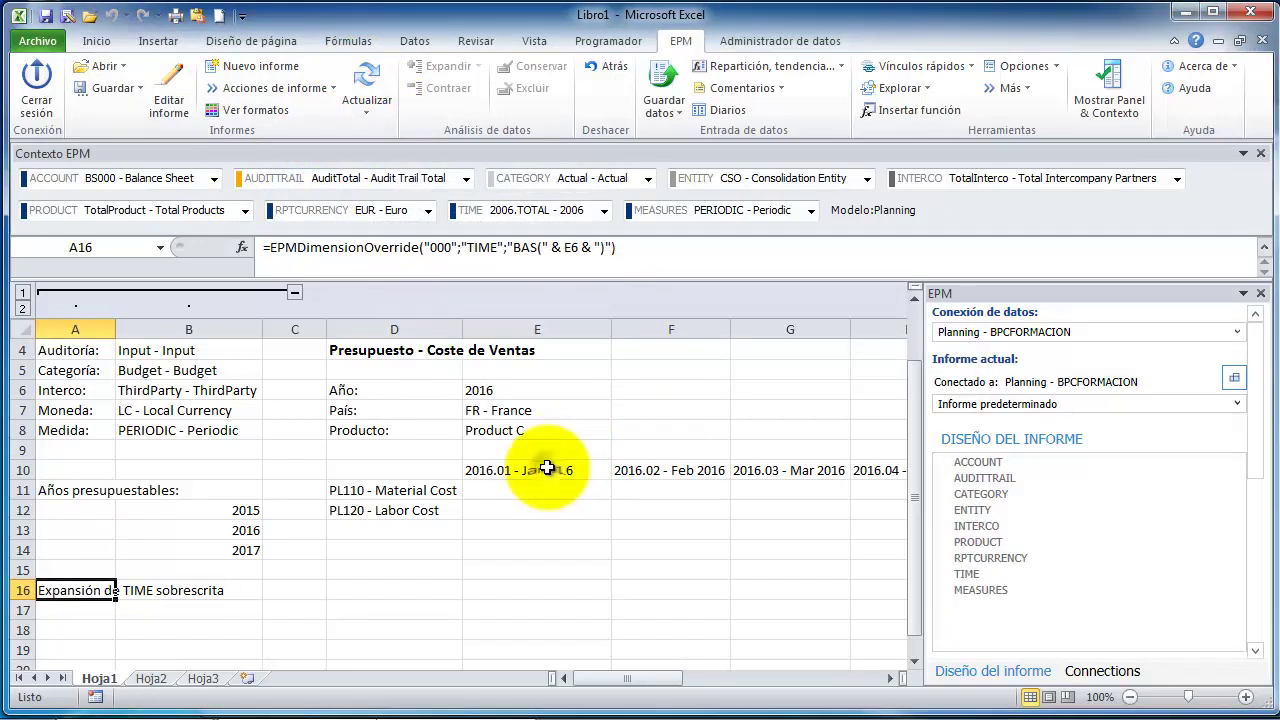
pyautogui.click(547, 468)
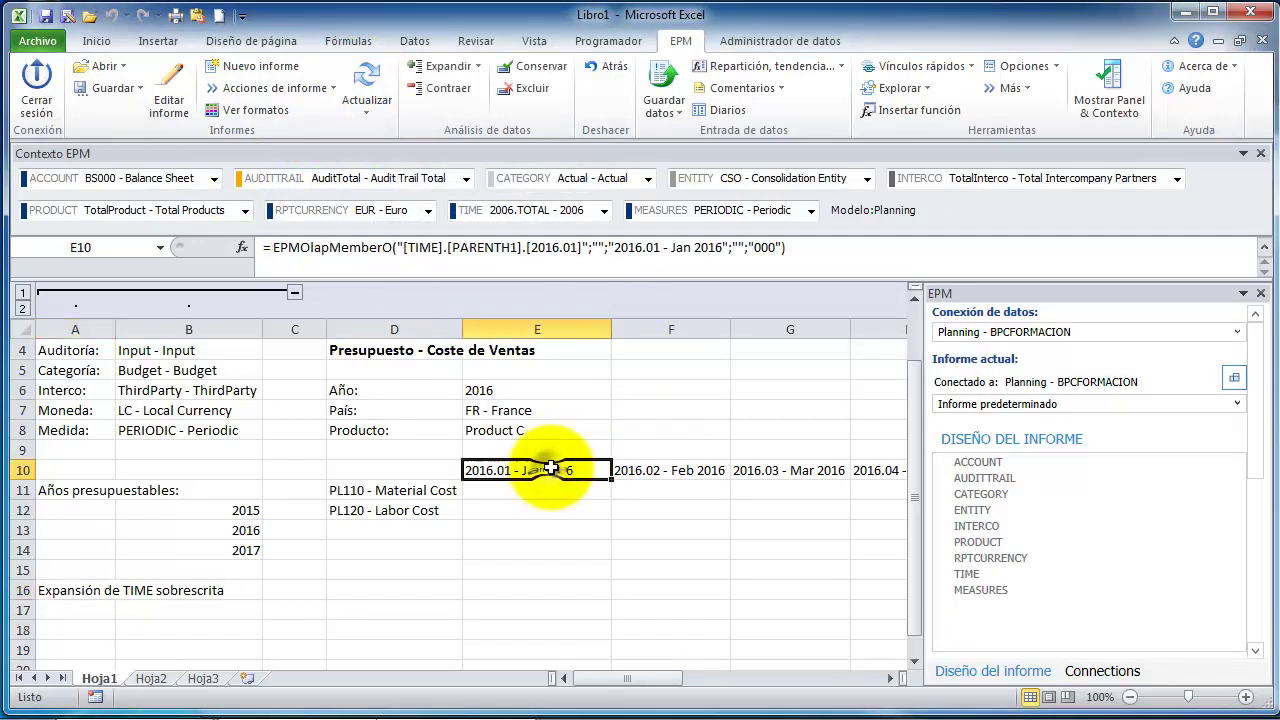
# - Edit the report so the TIME column dimension displays members by Description only, and apply the change
pyautogui.click(665, 474)
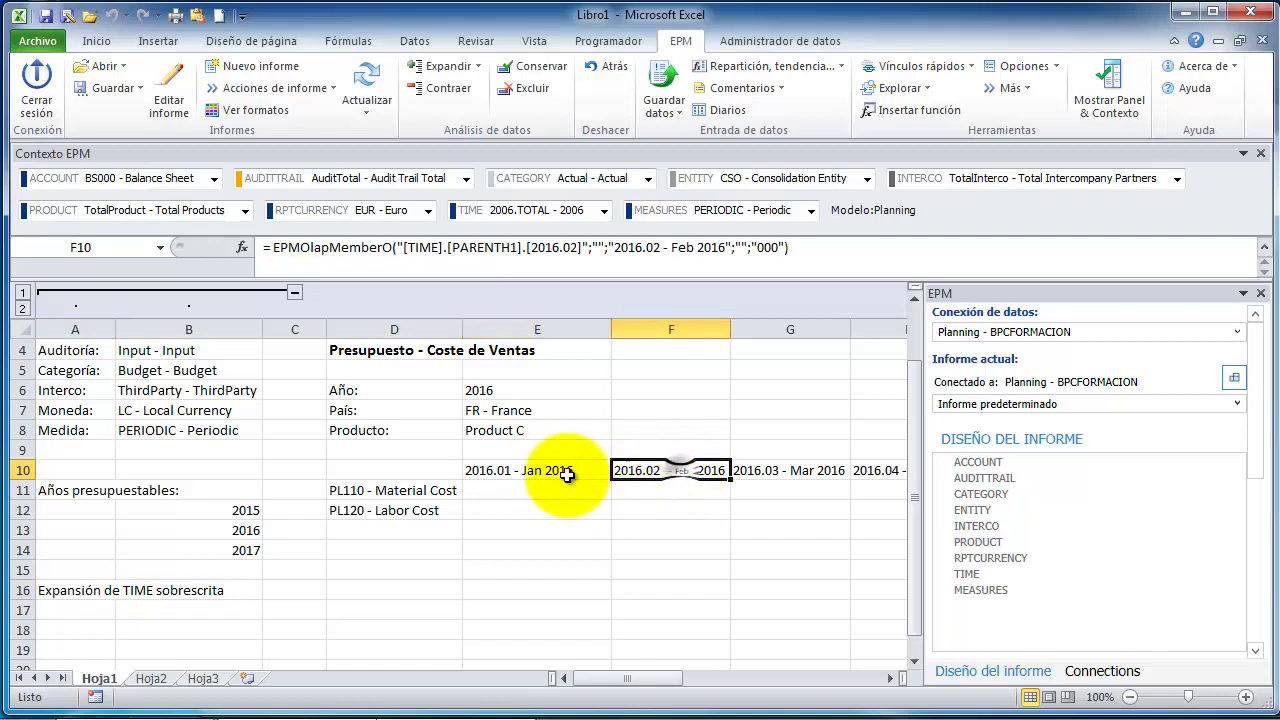
pyautogui.click(512, 487)
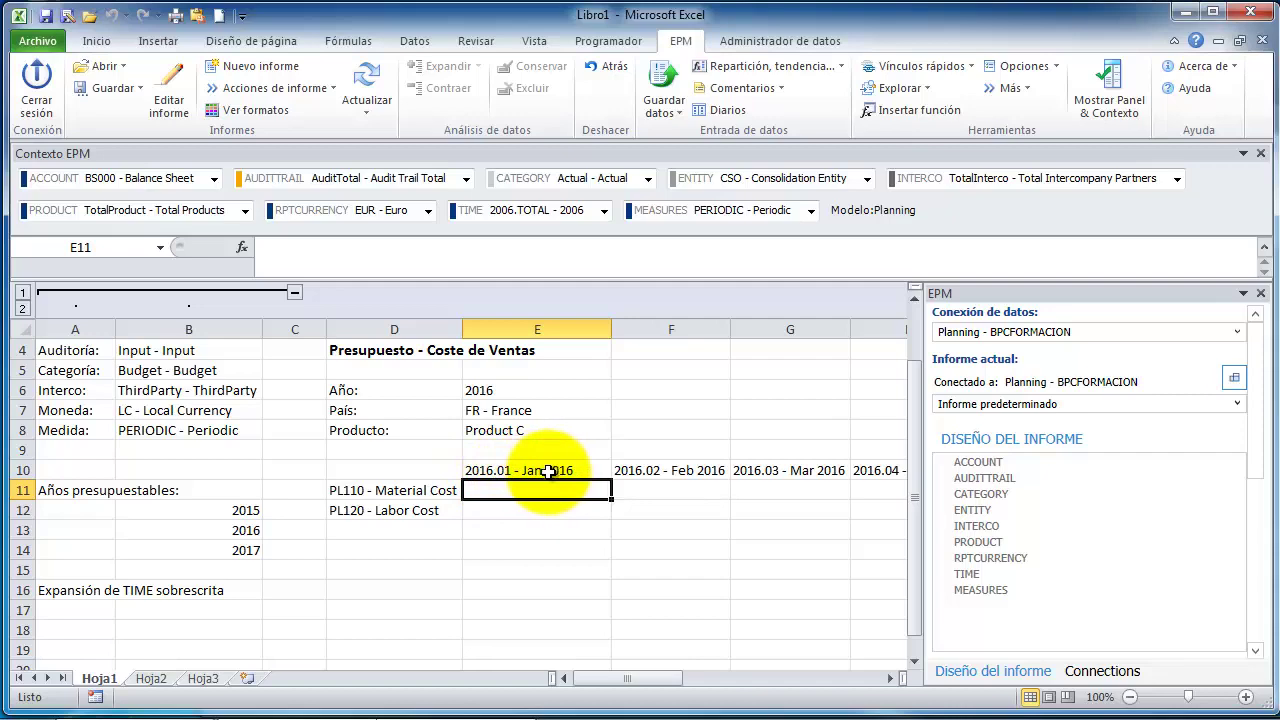
pyautogui.click(522, 467)
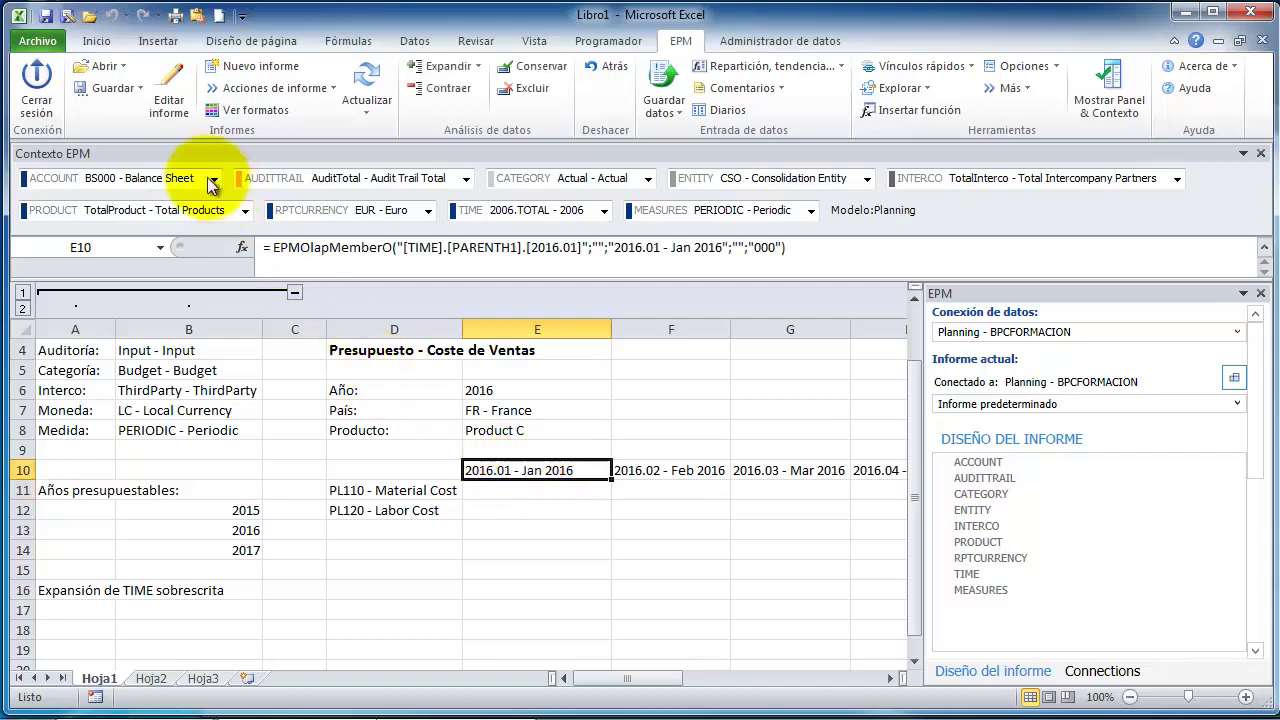
pyautogui.click(159, 110)
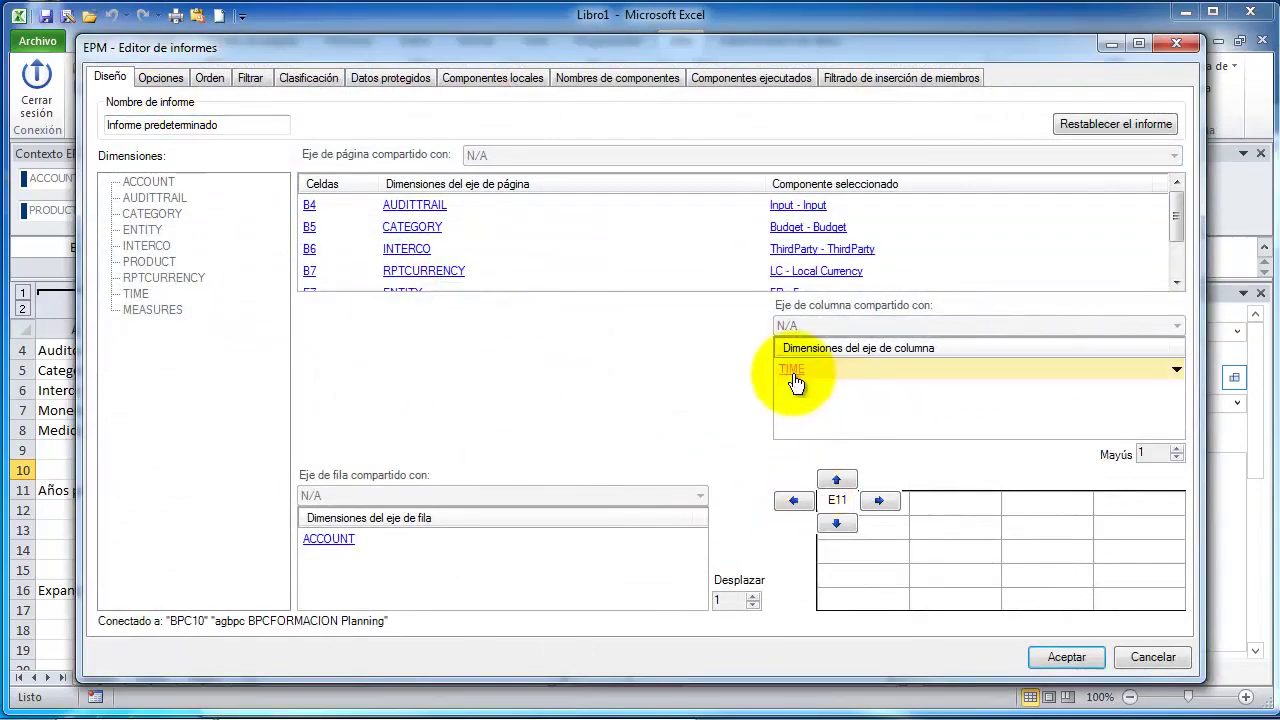
pyautogui.click(795, 378)
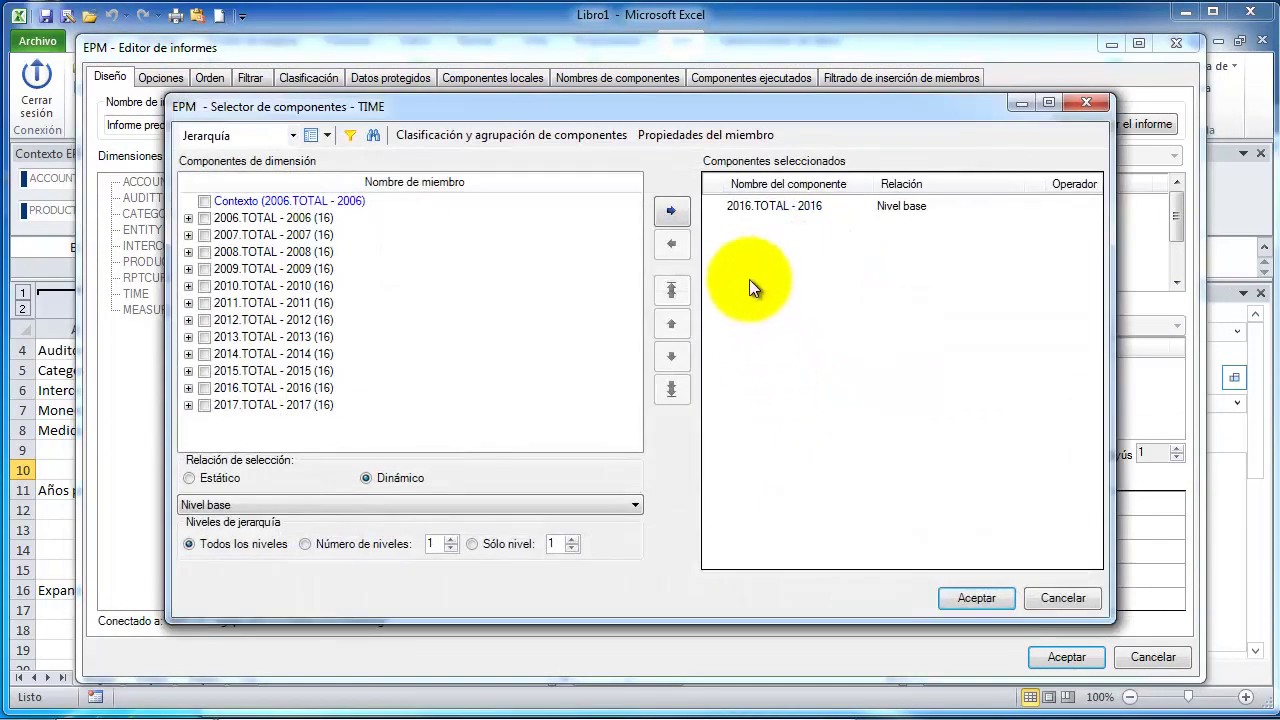
pyautogui.click(326, 134)
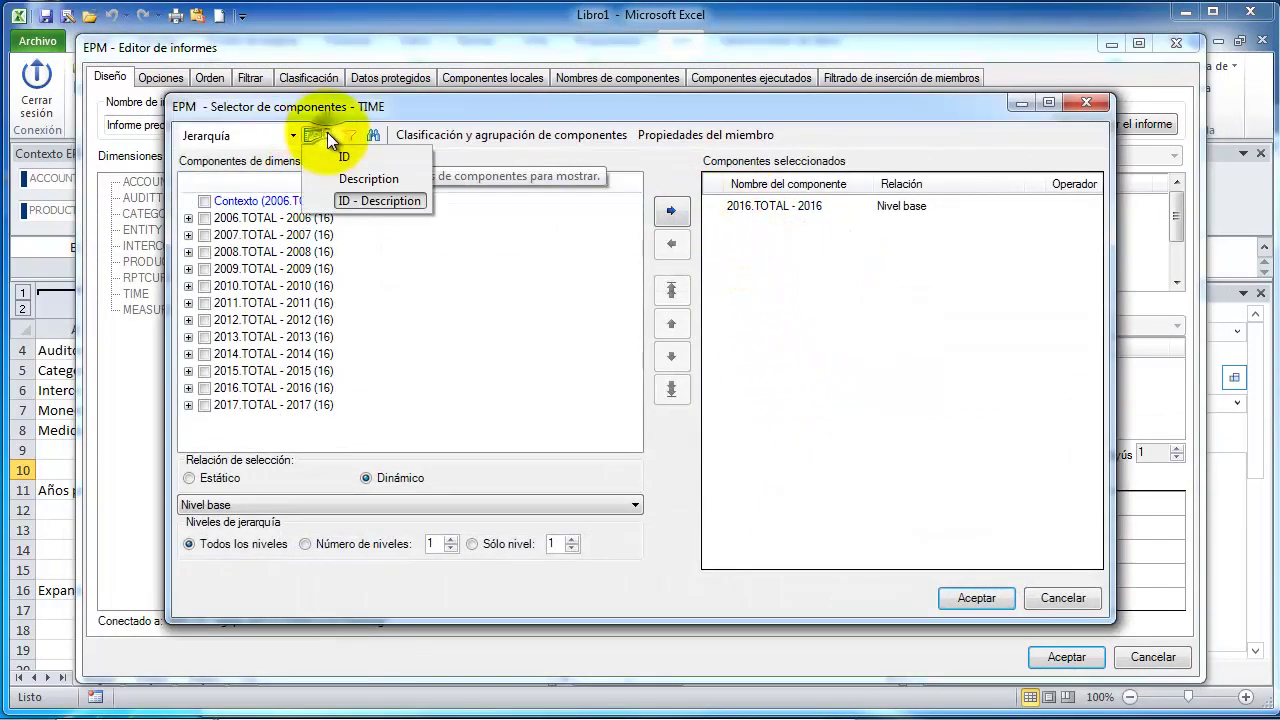
pyautogui.click(363, 177)
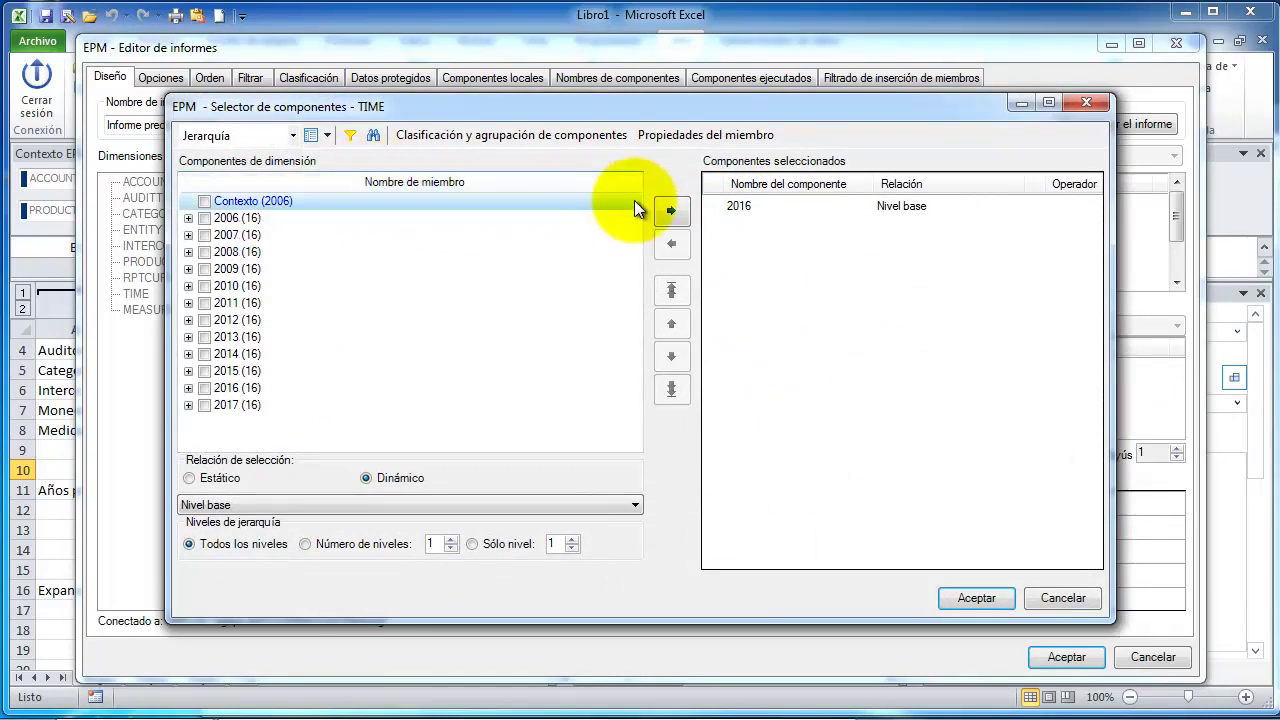
pyautogui.click(976, 599)
pyautogui.click(1053, 660)
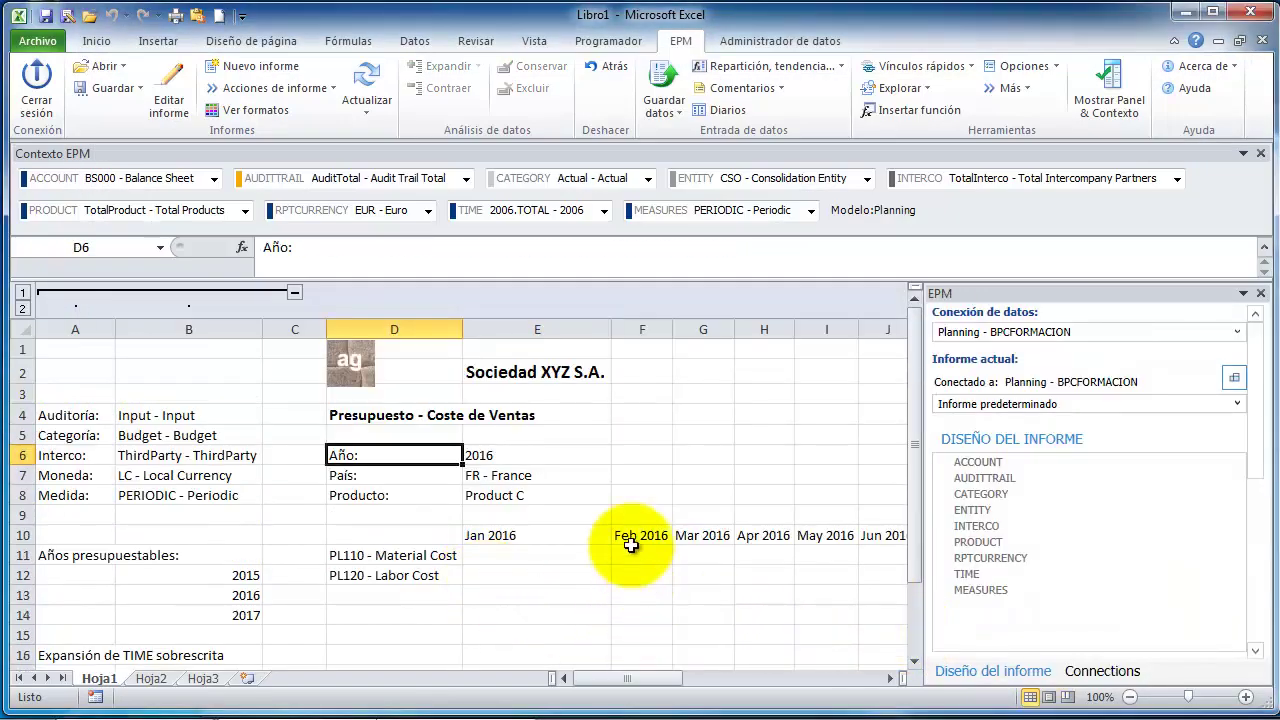
# - Move the company title "Sociedad XYZ S.A." from E2 to D2
pyautogui.click(447, 370)
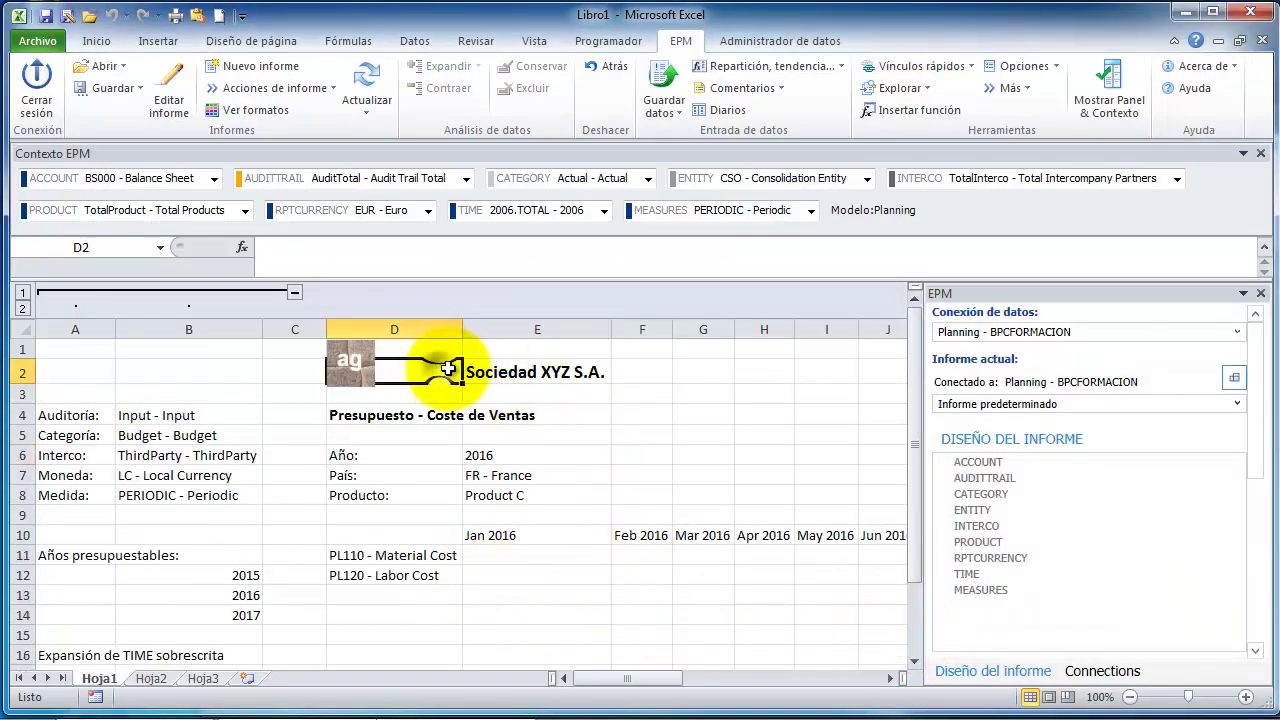
pyautogui.click(535, 372)
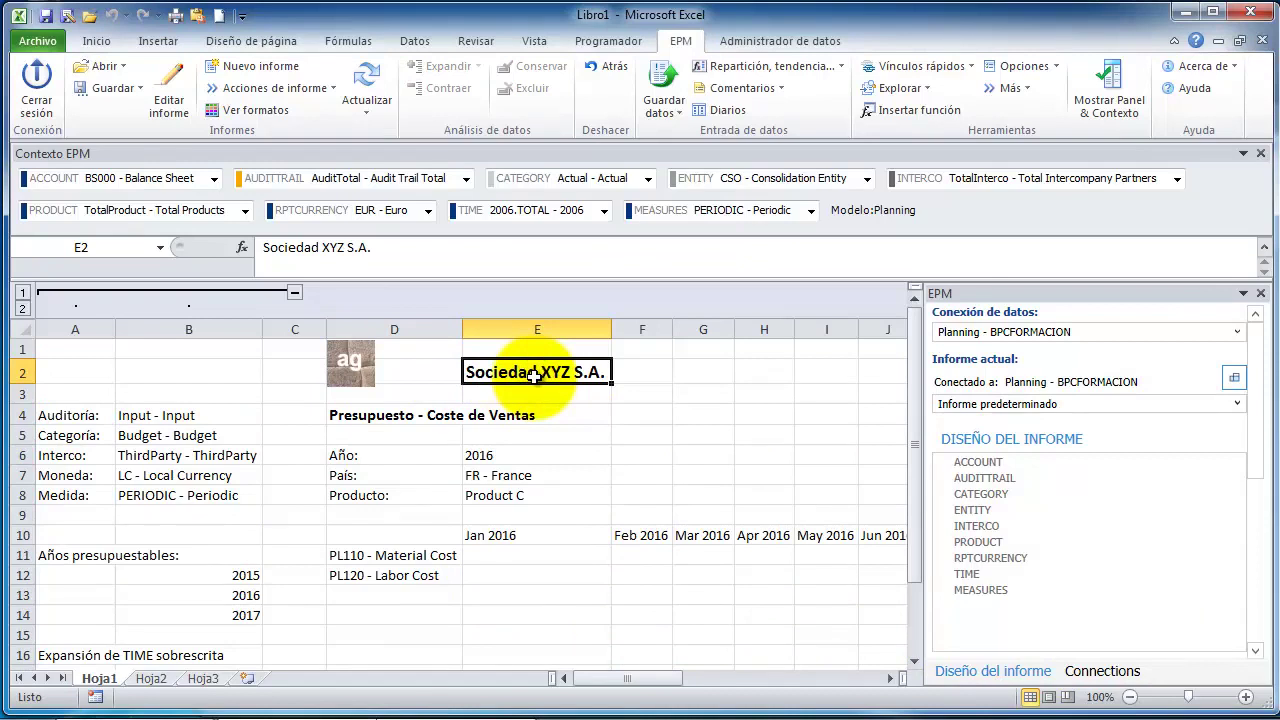
pyautogui.hotkey('ctrl', 'c')
pyautogui.click(428, 366)
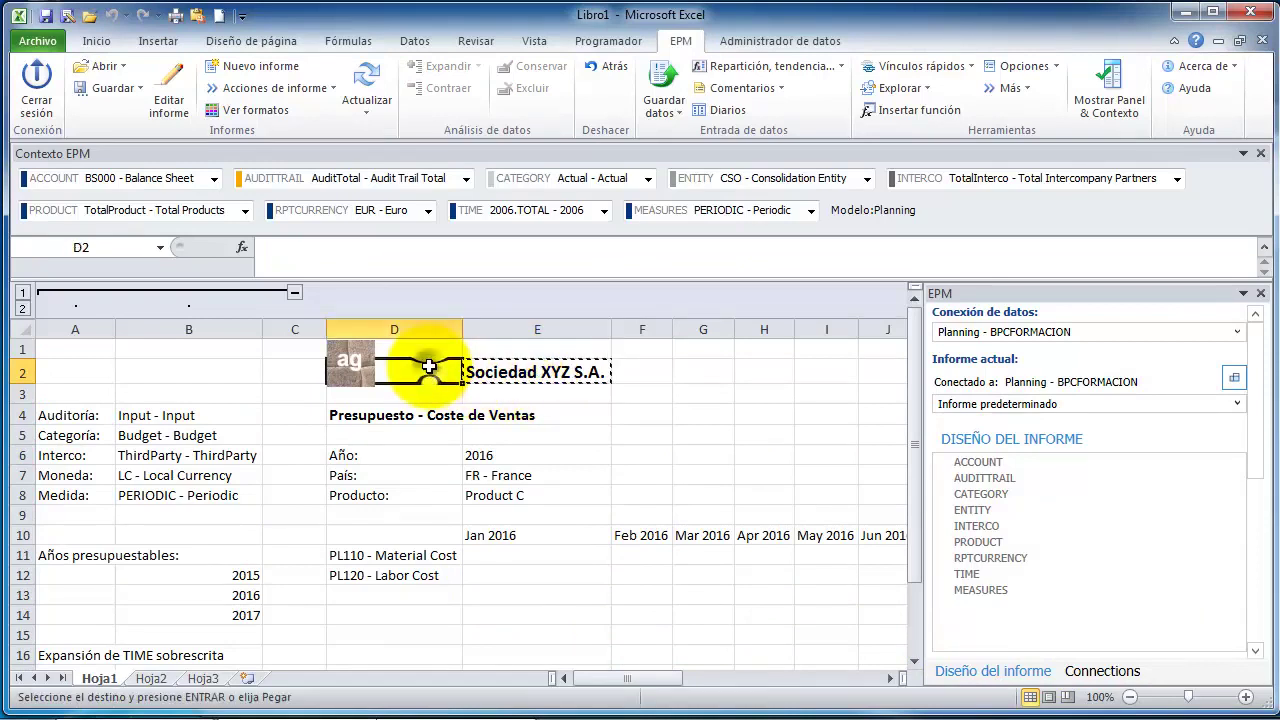
pyautogui.press('Return')
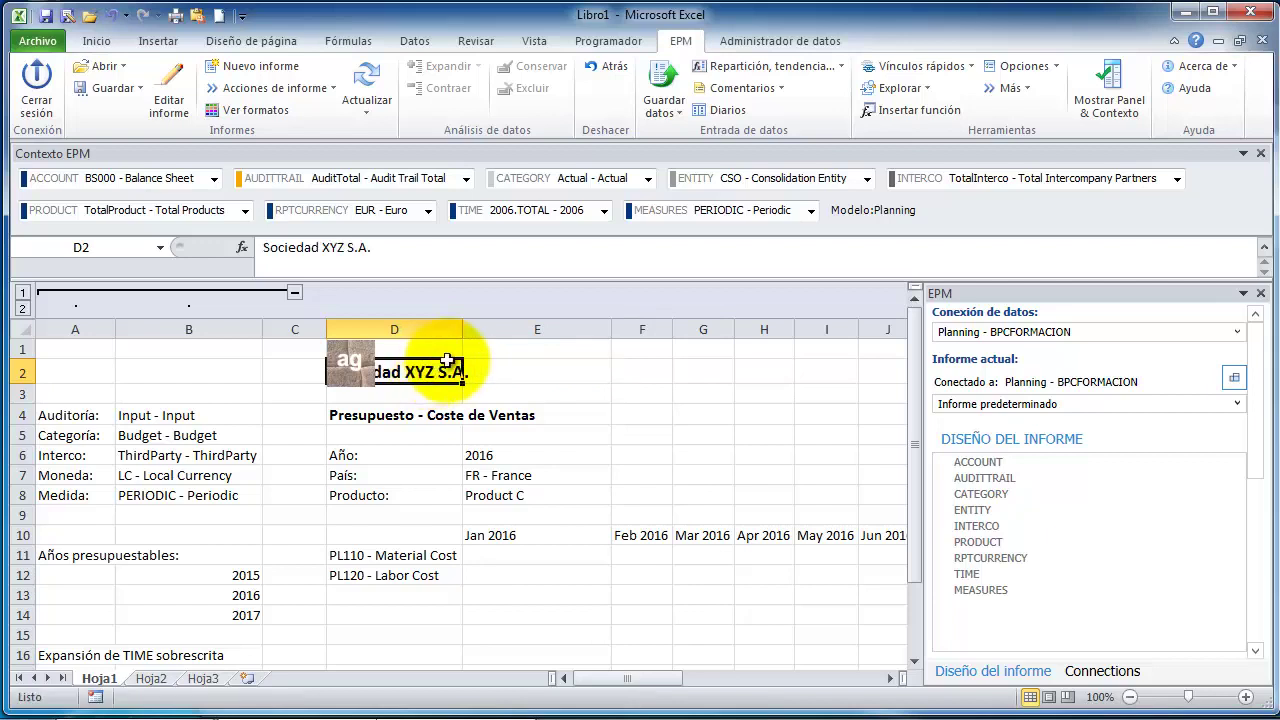
# - Move the logo image into column C beside the company title and refresh the EPM report
pyautogui.click(333, 369)
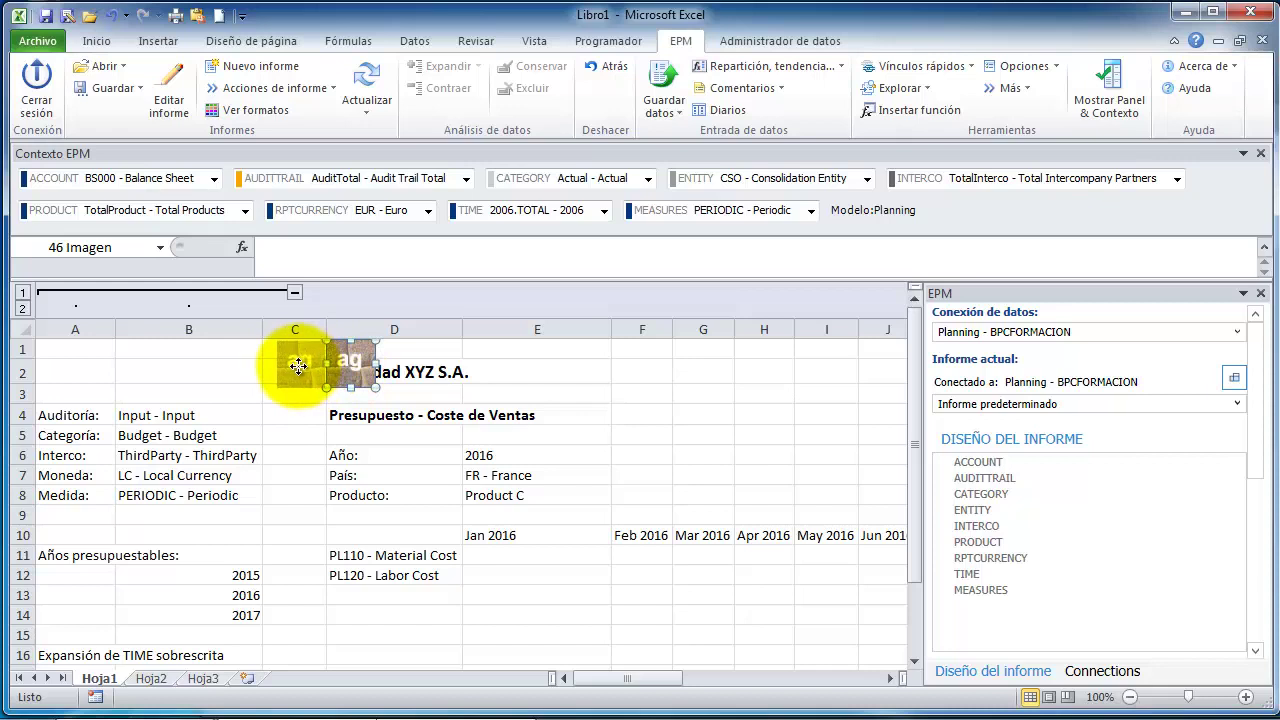
pyautogui.moveTo(298, 366); pyautogui.dragTo(299, 362)
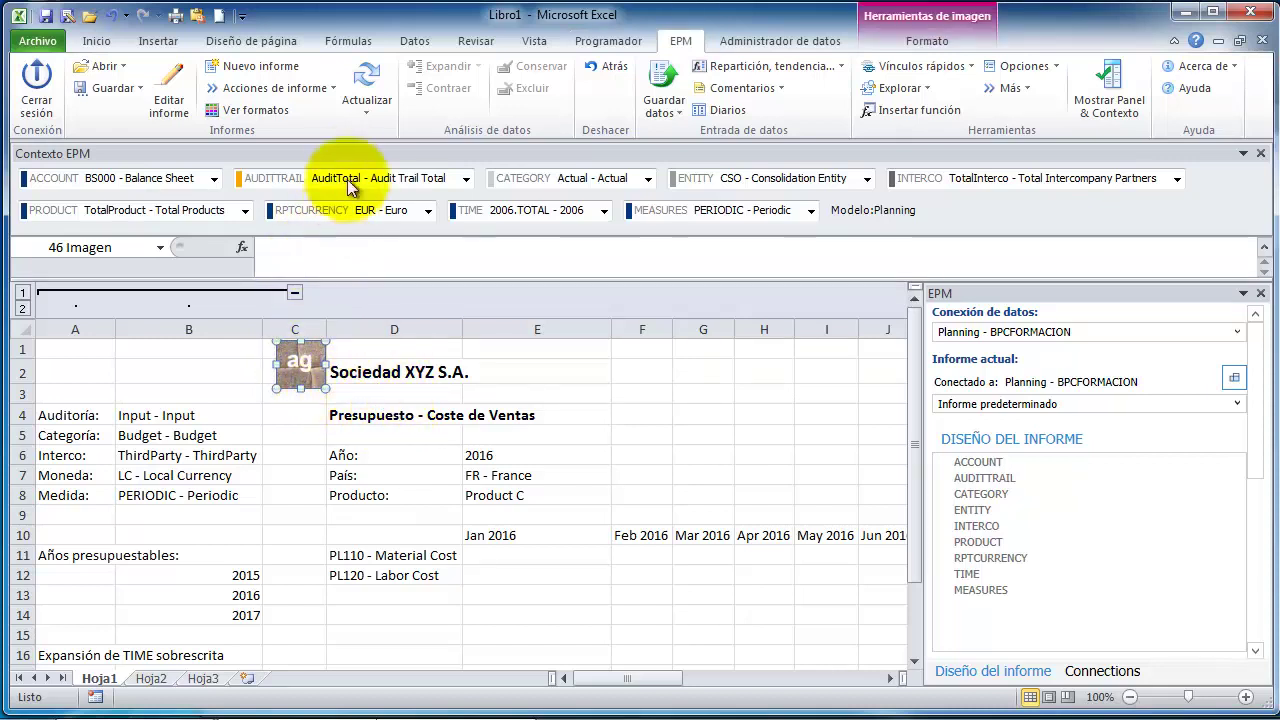
pyautogui.click(414, 394)
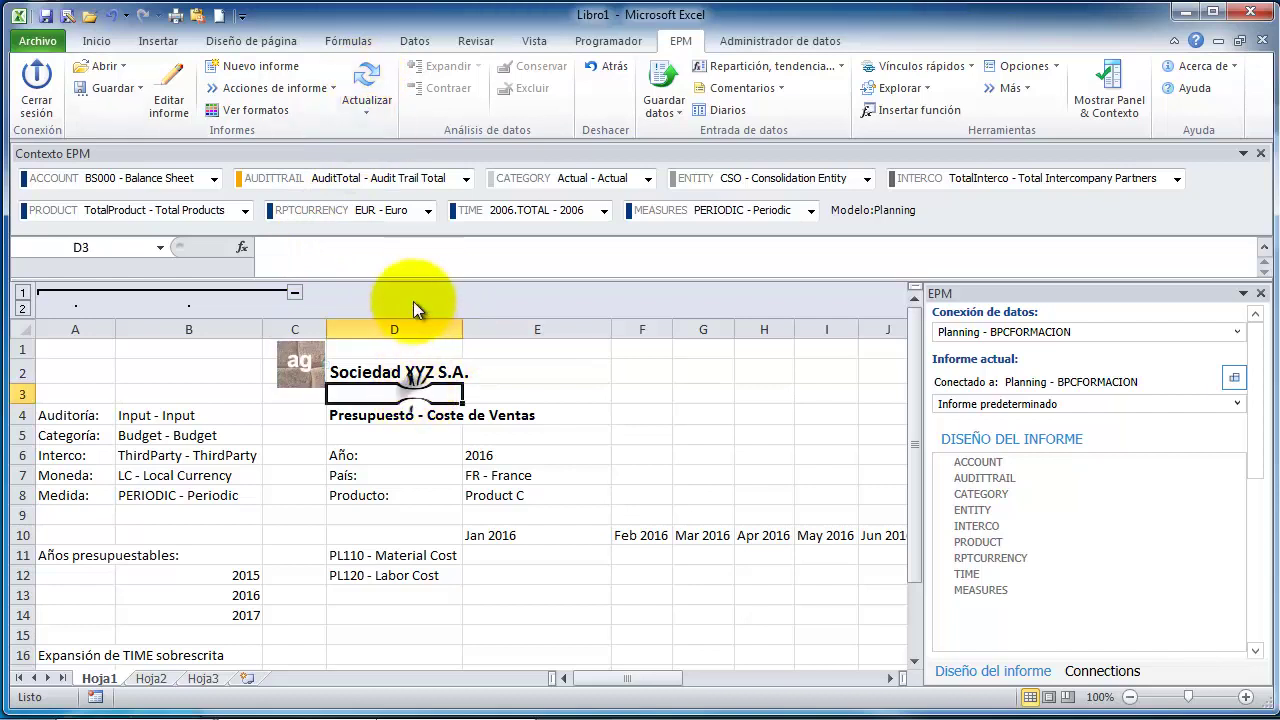
pyautogui.click(366, 86)
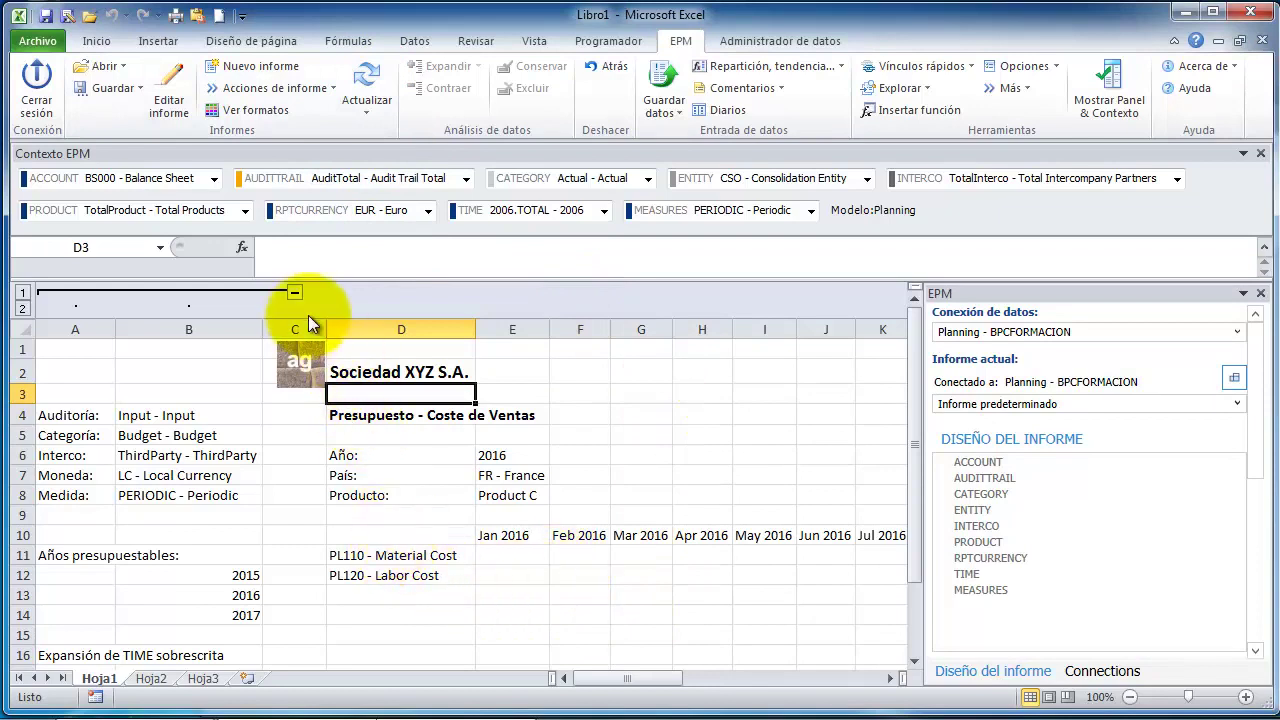
# - Review the helper data in columns A and B and collapse their column group to hide it
pyautogui.click(294, 294)
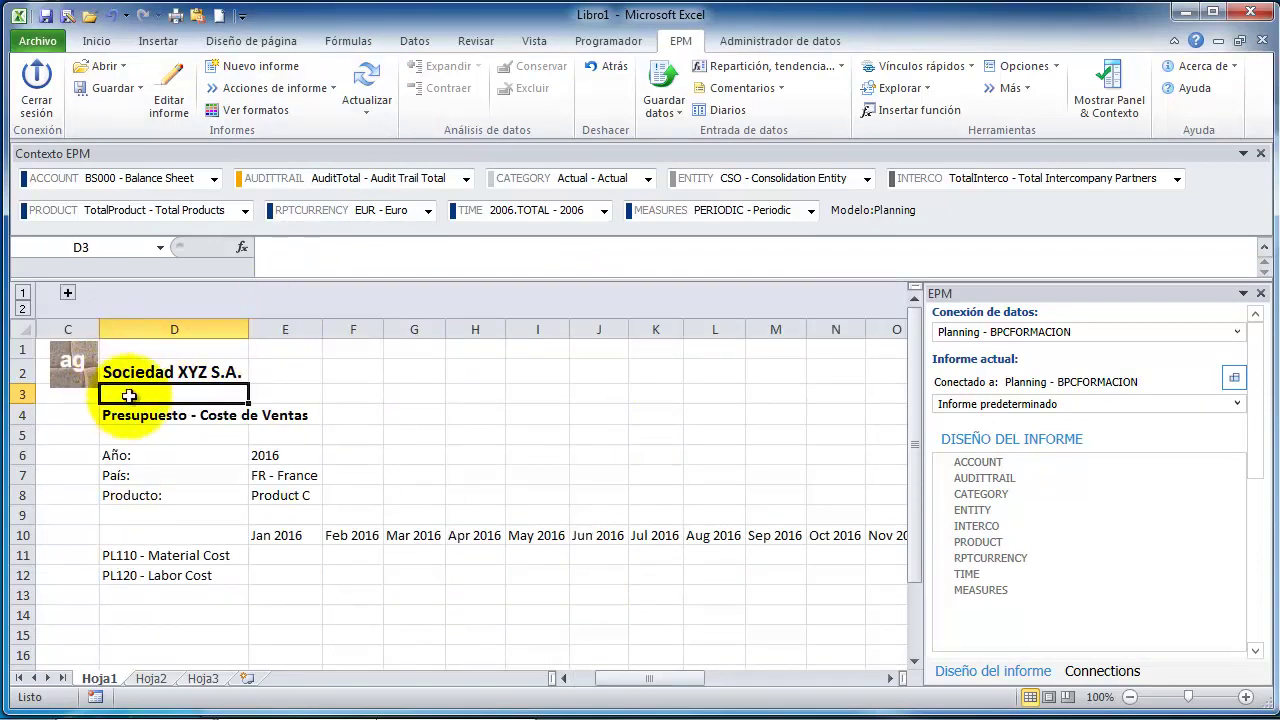
pyautogui.click(67, 292)
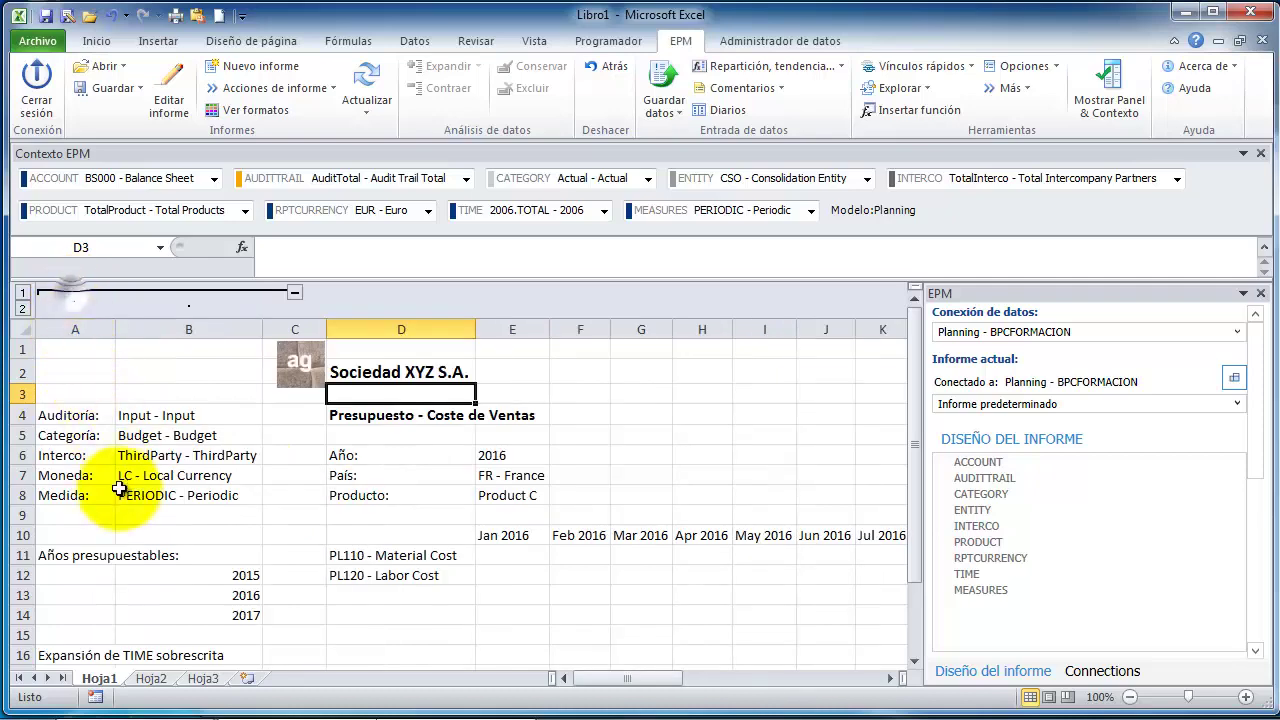
pyautogui.click(166, 582)
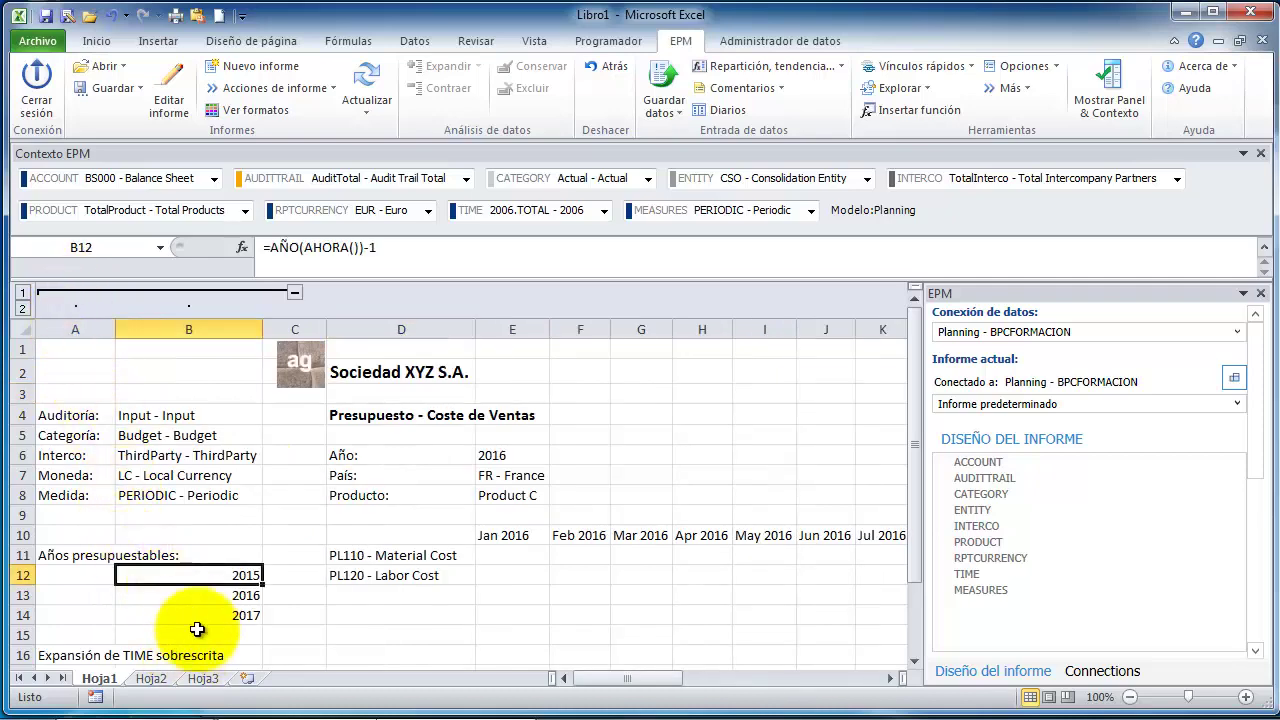
pyautogui.scroll(-1, 190, 605)
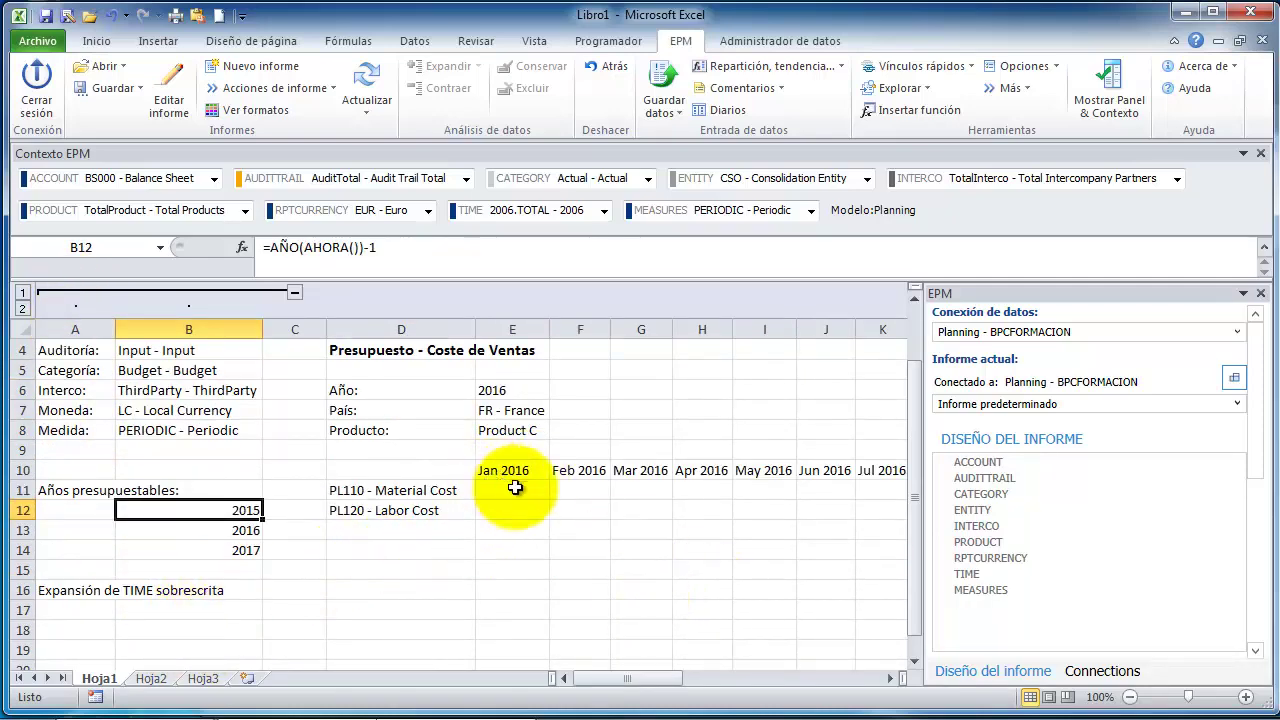
pyautogui.click(575, 512)
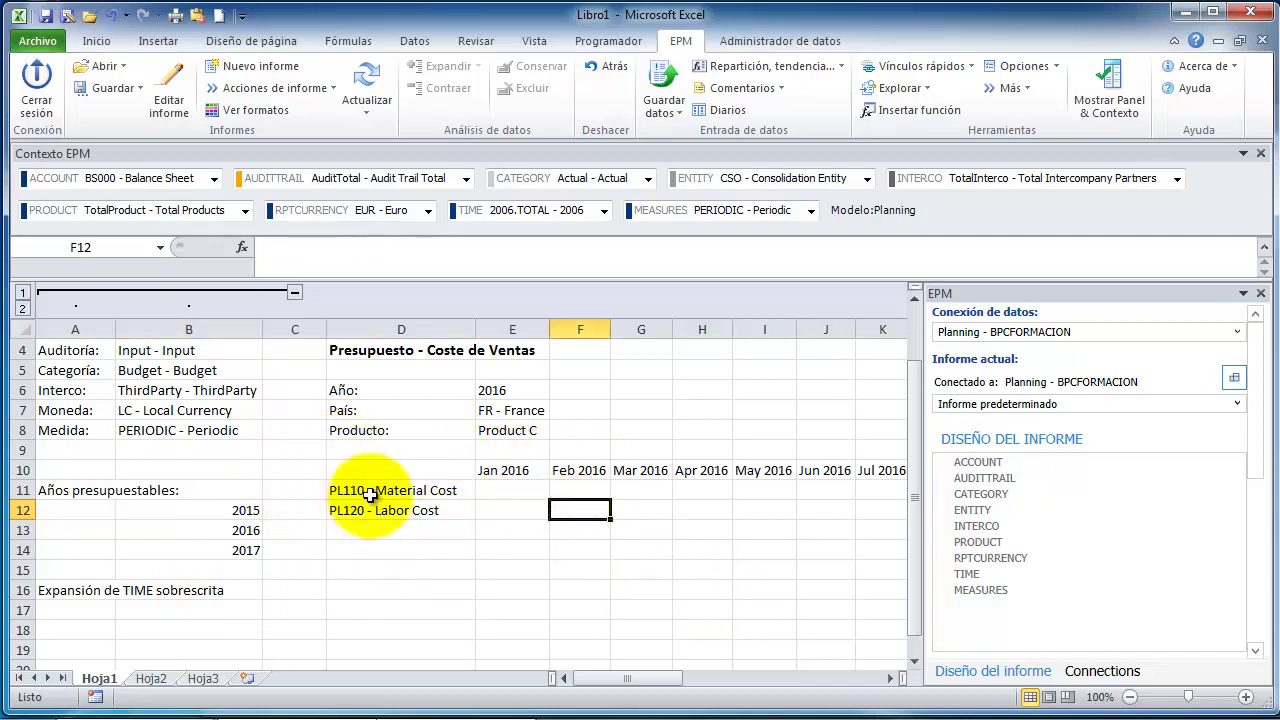
pyautogui.scroll(1, 330, 480)
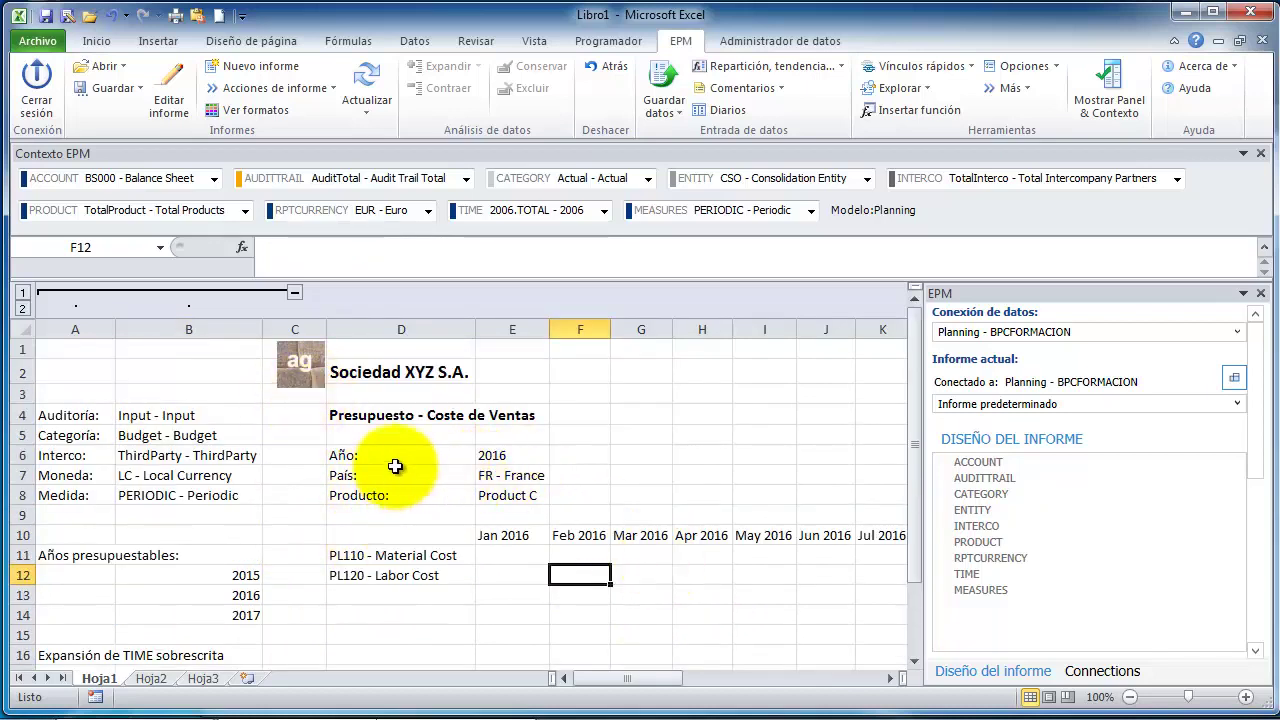
pyautogui.click(295, 294)
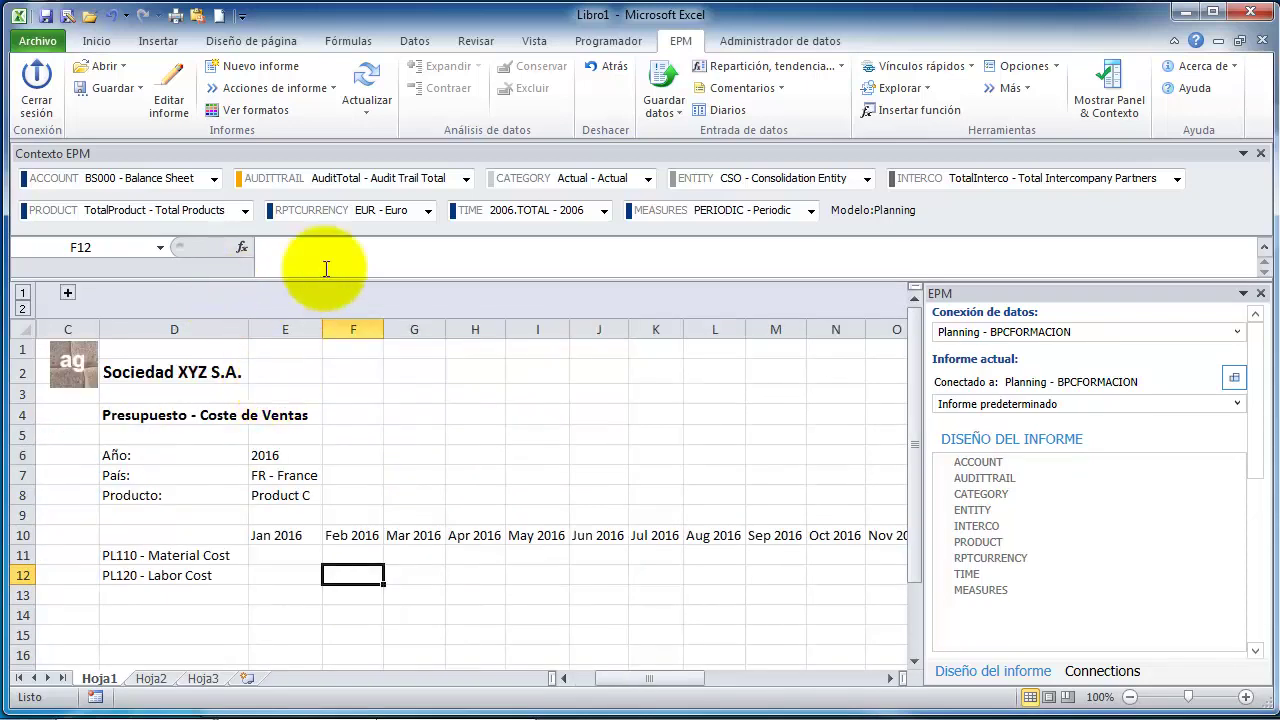
# - Hide the gridlines and the row and column headings on Hoja1
pyautogui.click(533, 45)
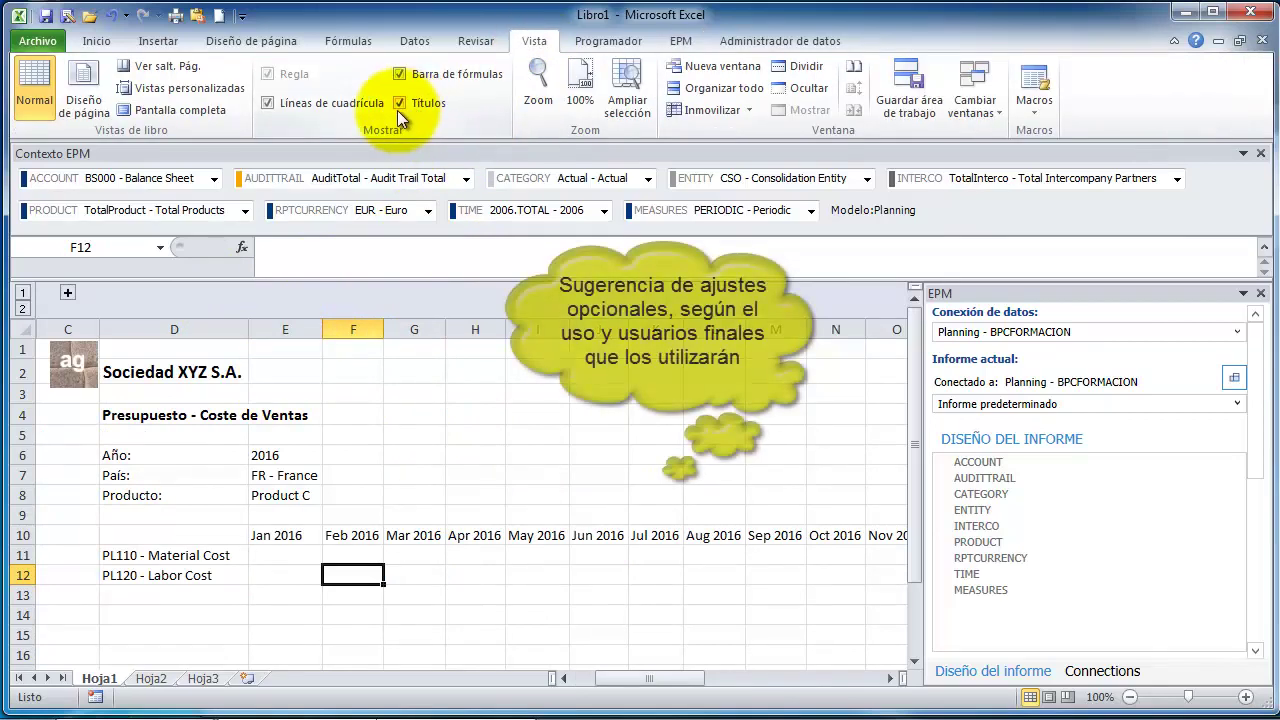
pyautogui.click(293, 104)
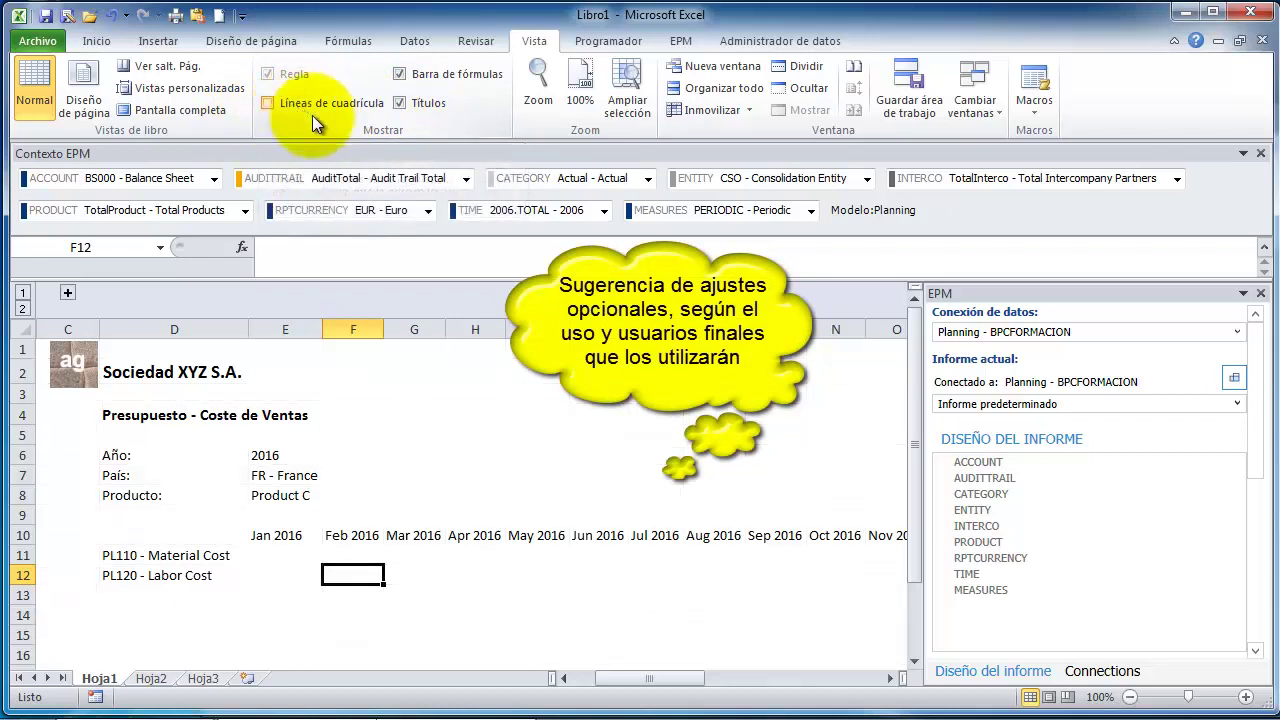
pyautogui.click(419, 108)
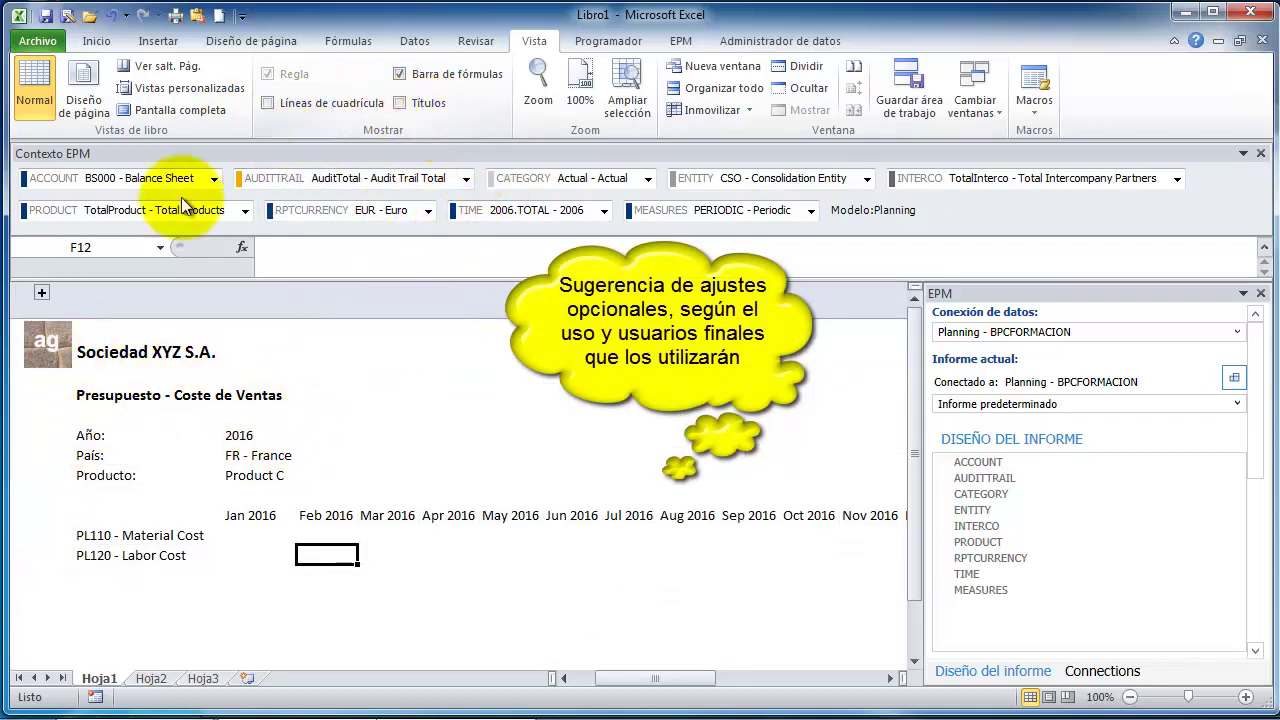
pyautogui.click(325, 390)
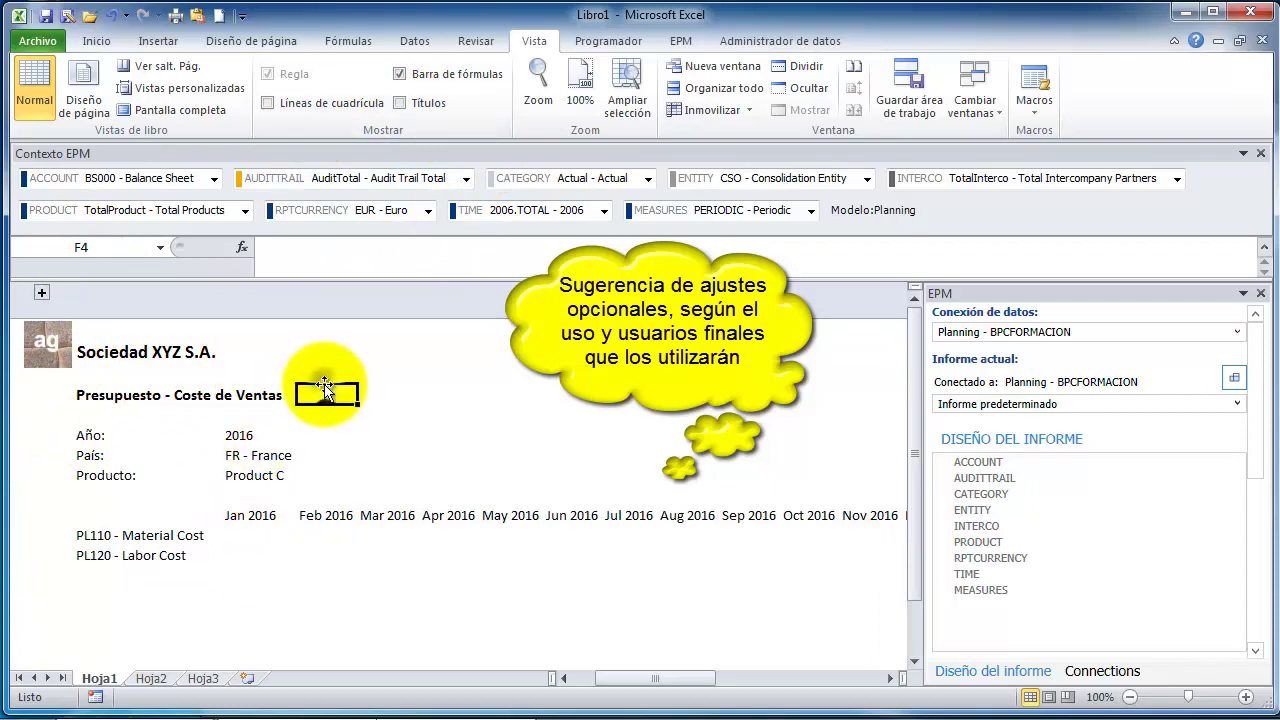
pyautogui.click(262, 475)
pyautogui.click(250, 537)
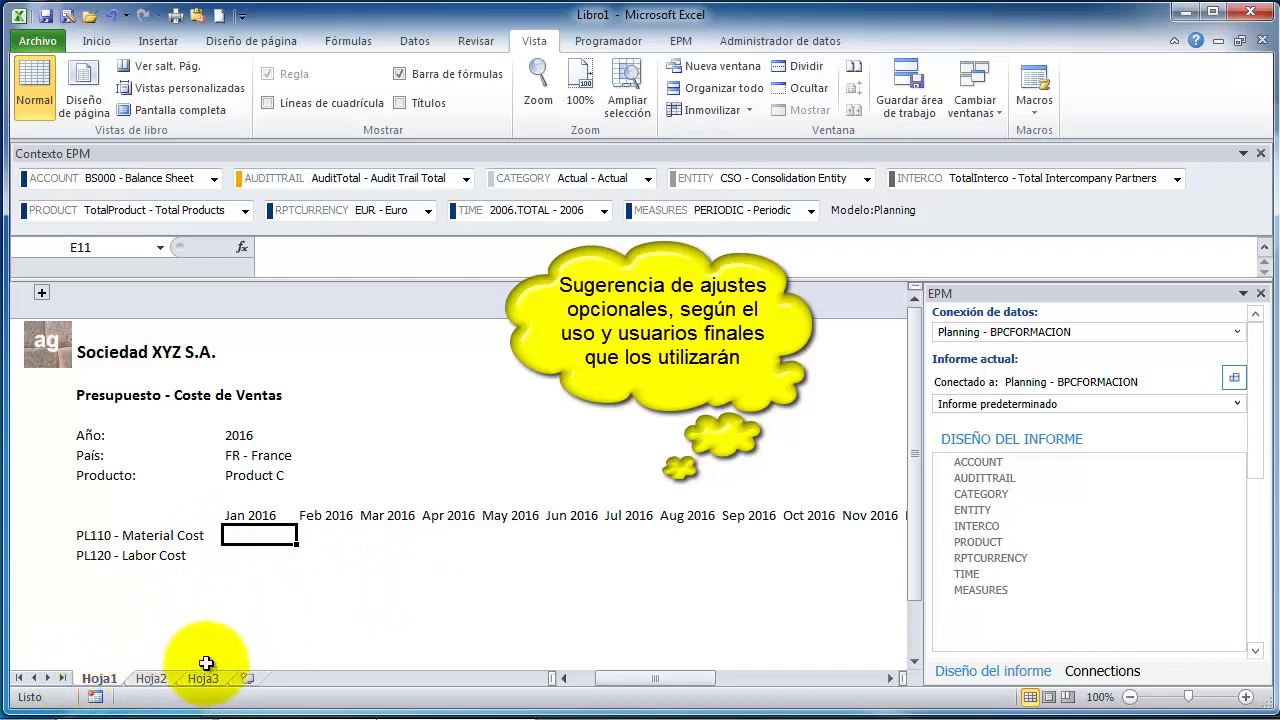
# - Turn off the display of sheet tabs for workbook Libro1 in the advanced Excel options
pyautogui.click(36, 44)
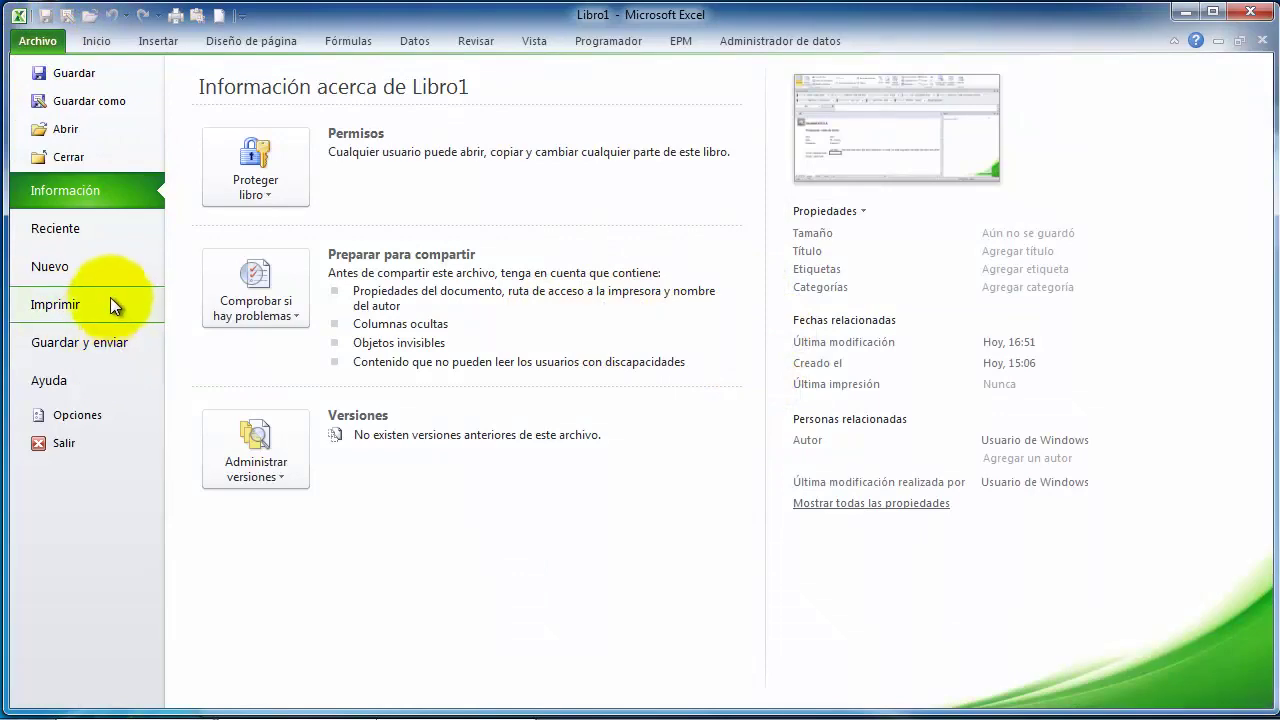
pyautogui.click(80, 414)
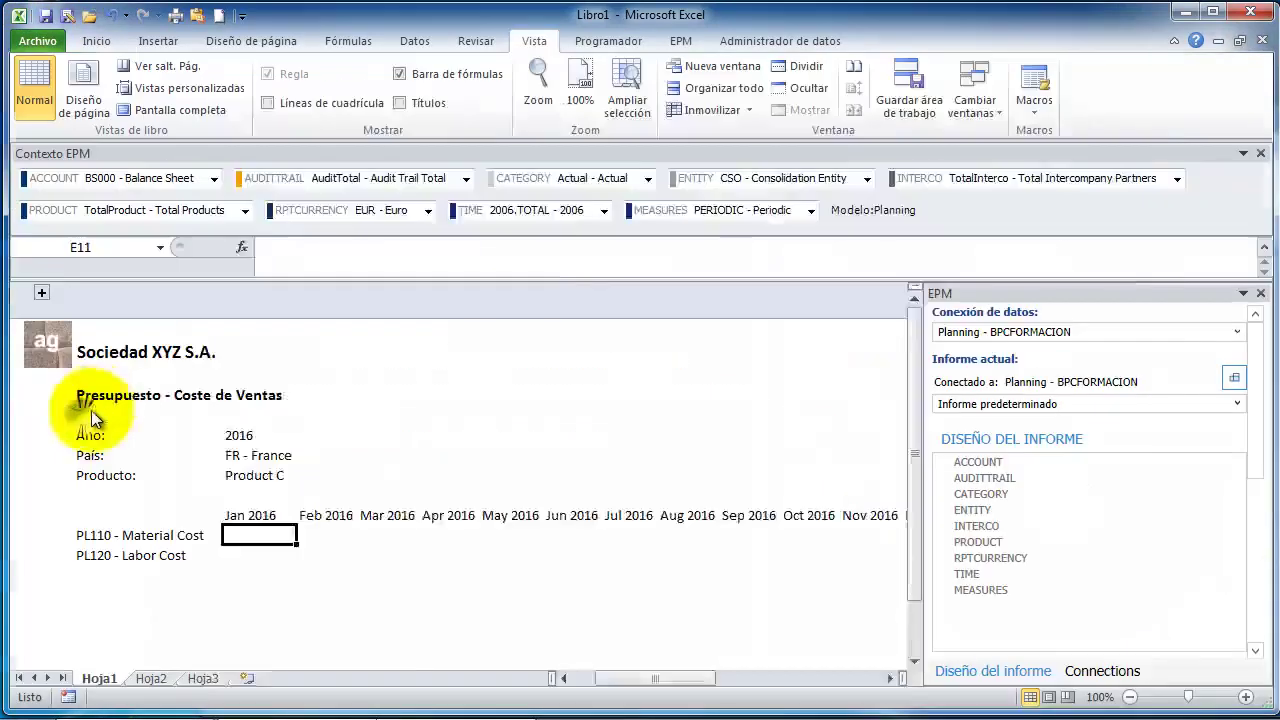
pyautogui.click(272, 180)
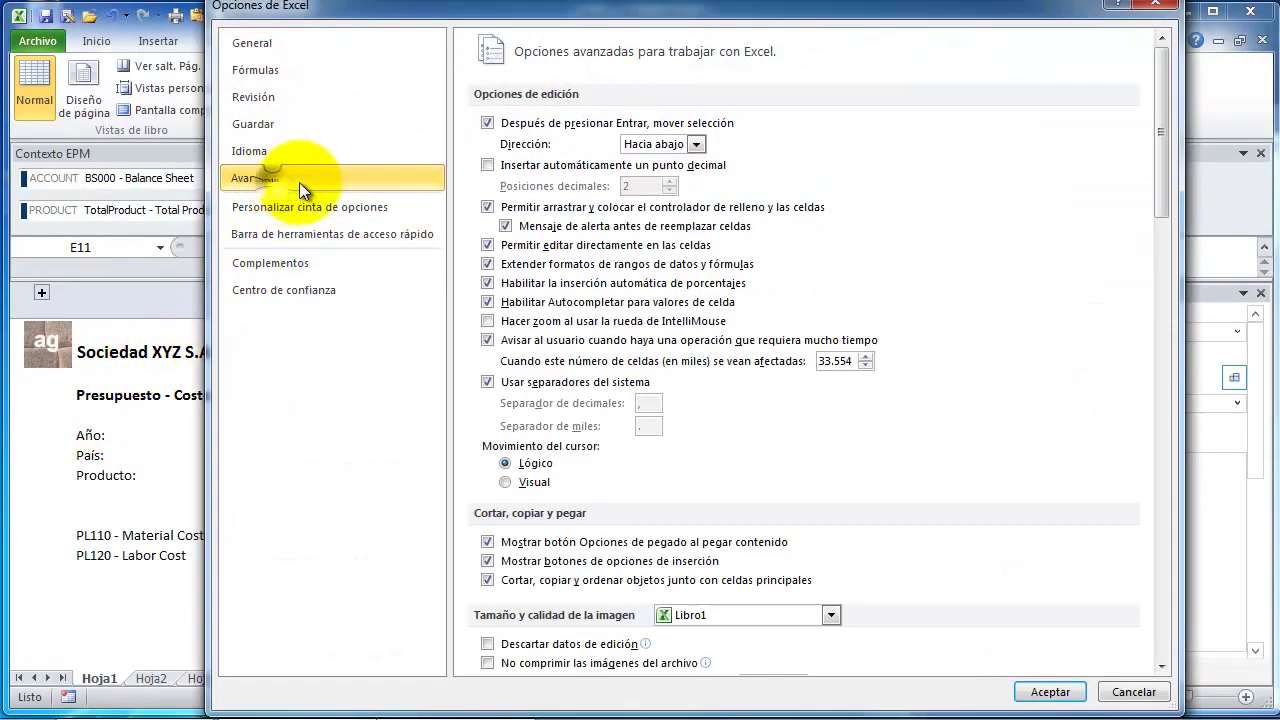
pyautogui.scroll(-10, 1081, 387)
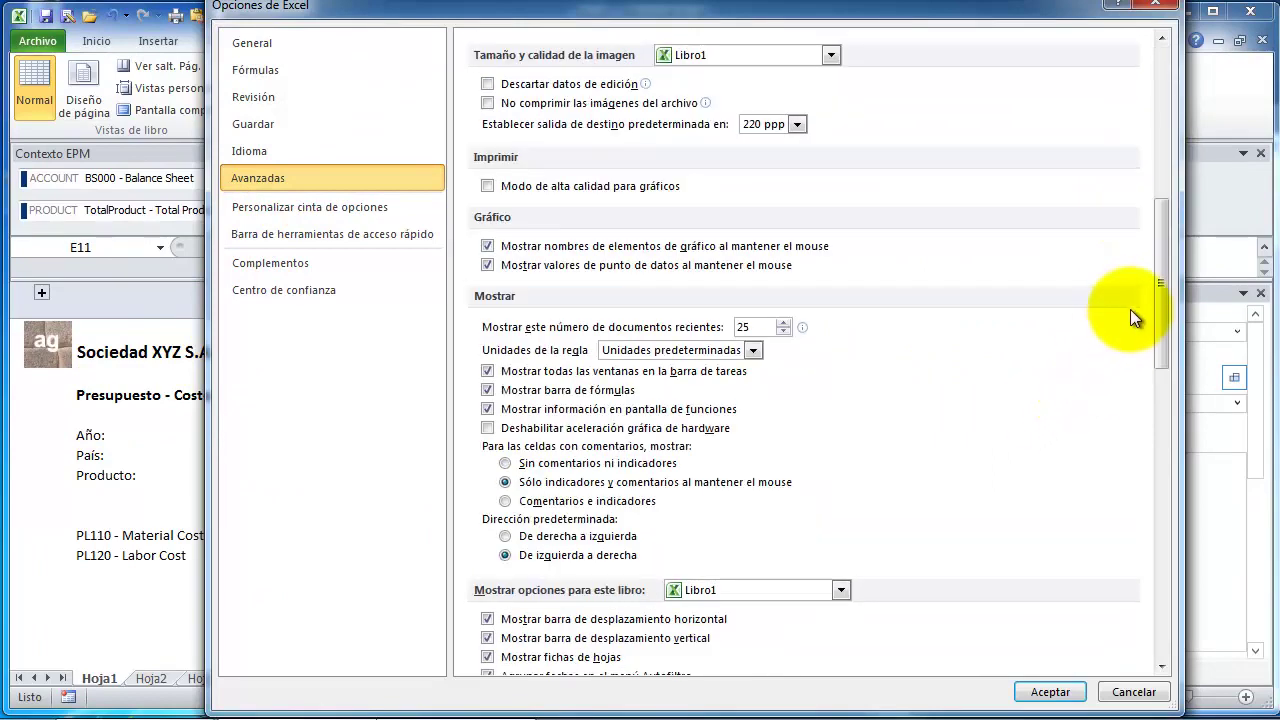
pyautogui.moveTo(1164, 273); pyautogui.dragTo(1165, 298)
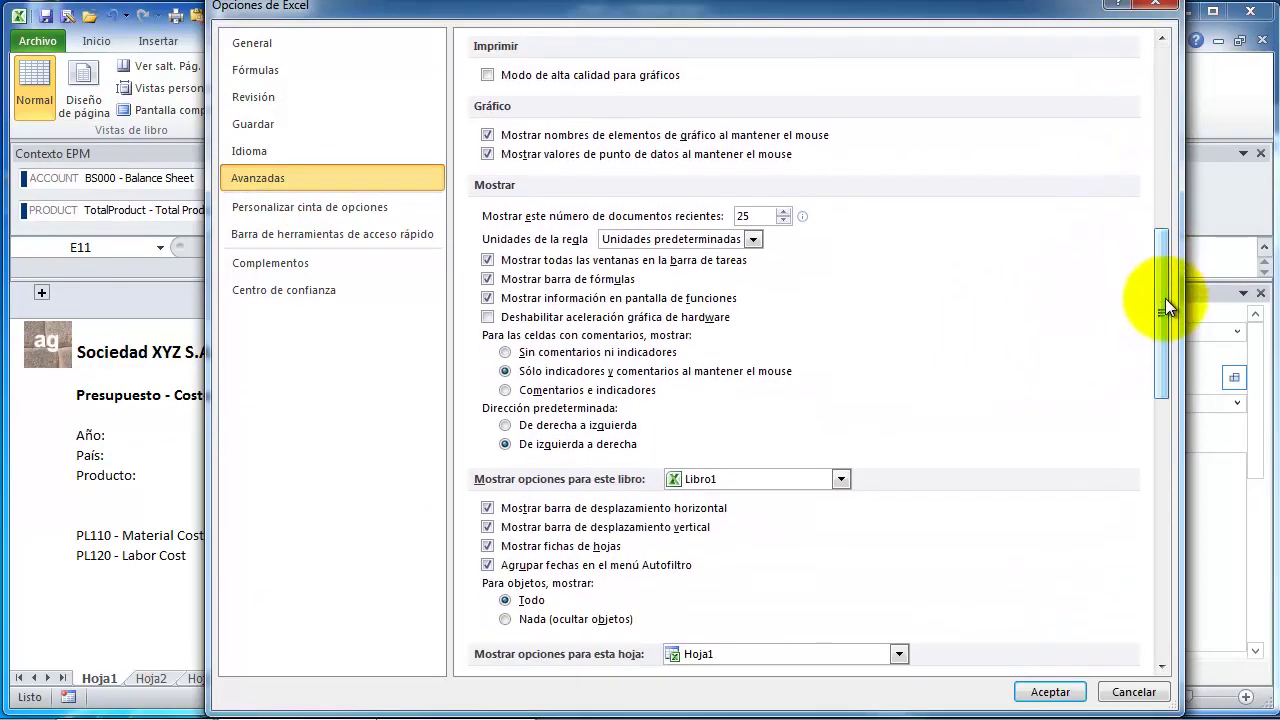
pyautogui.click(490, 547)
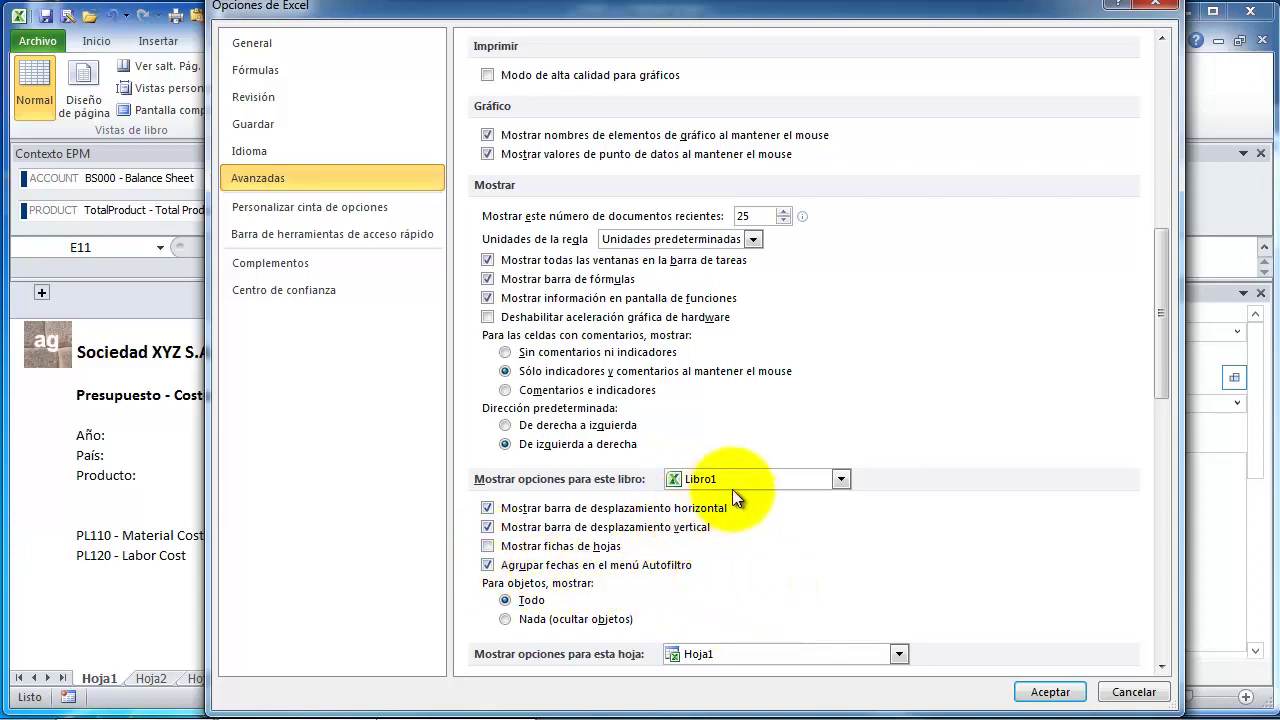
pyautogui.click(1045, 692)
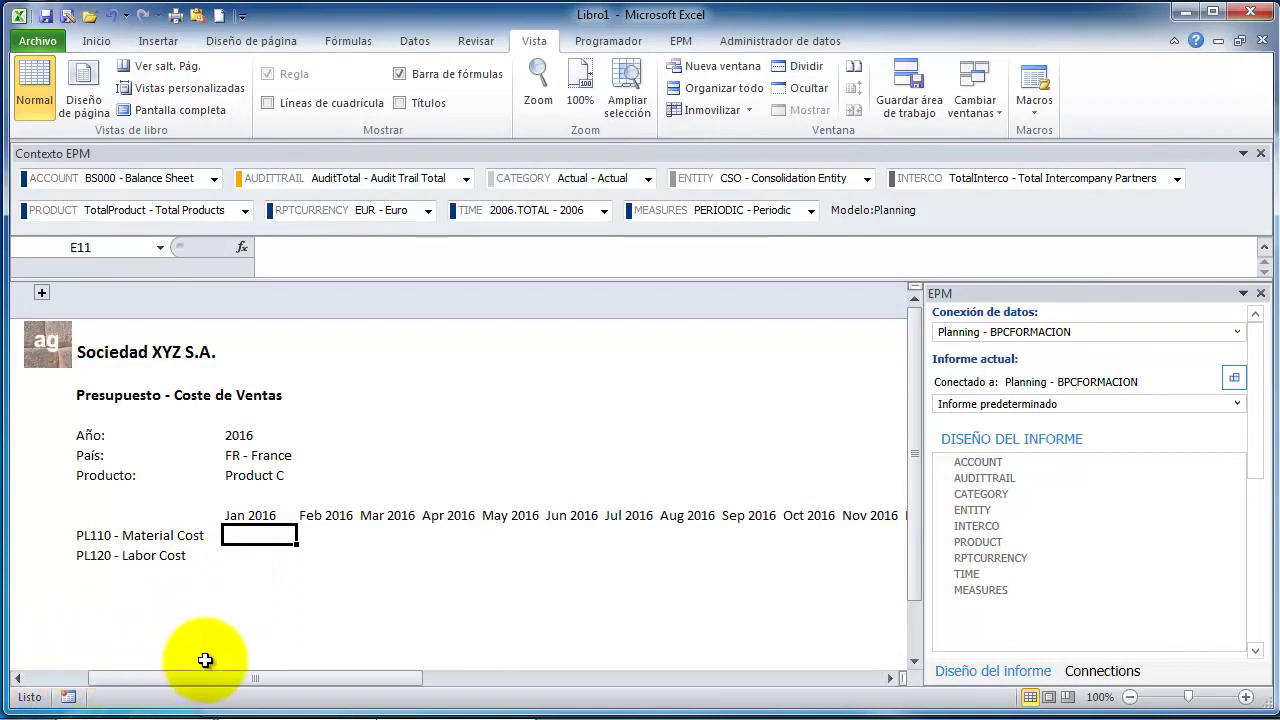
# - Start saving the workbook to the local EPM reports and browse to the folder C:\Trabajos
pyautogui.click(681, 41)
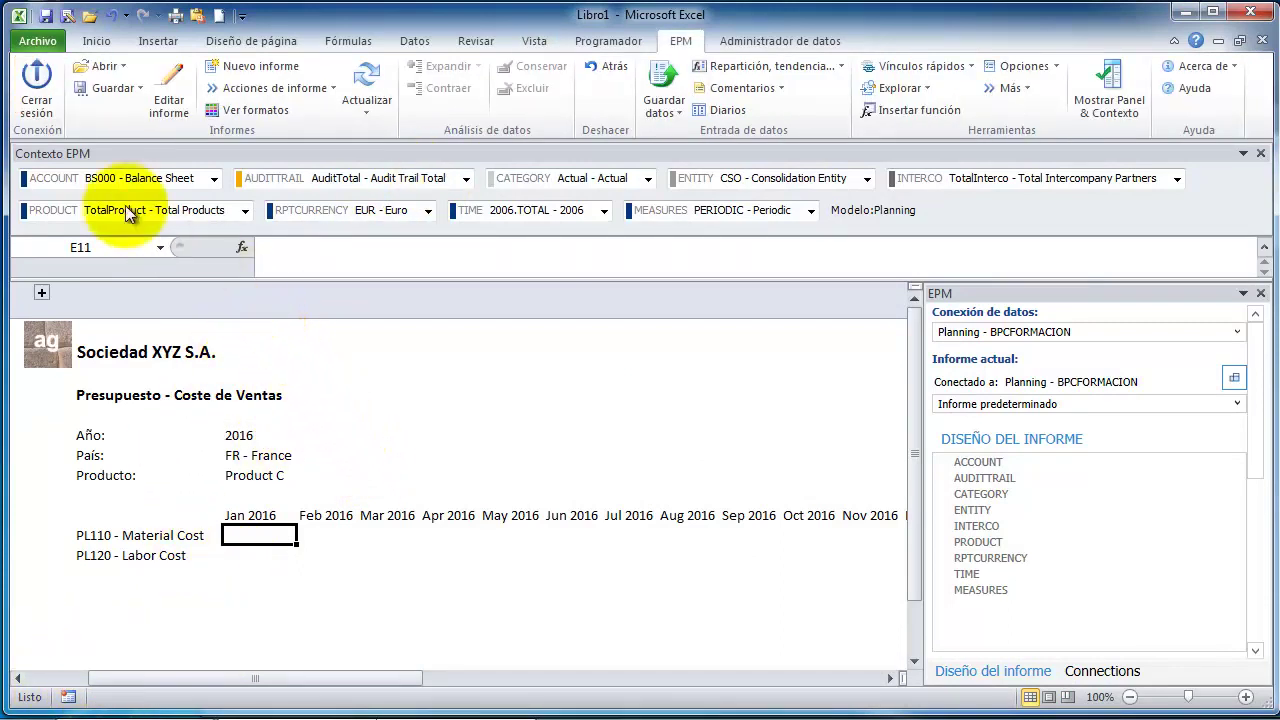
pyautogui.click(137, 86)
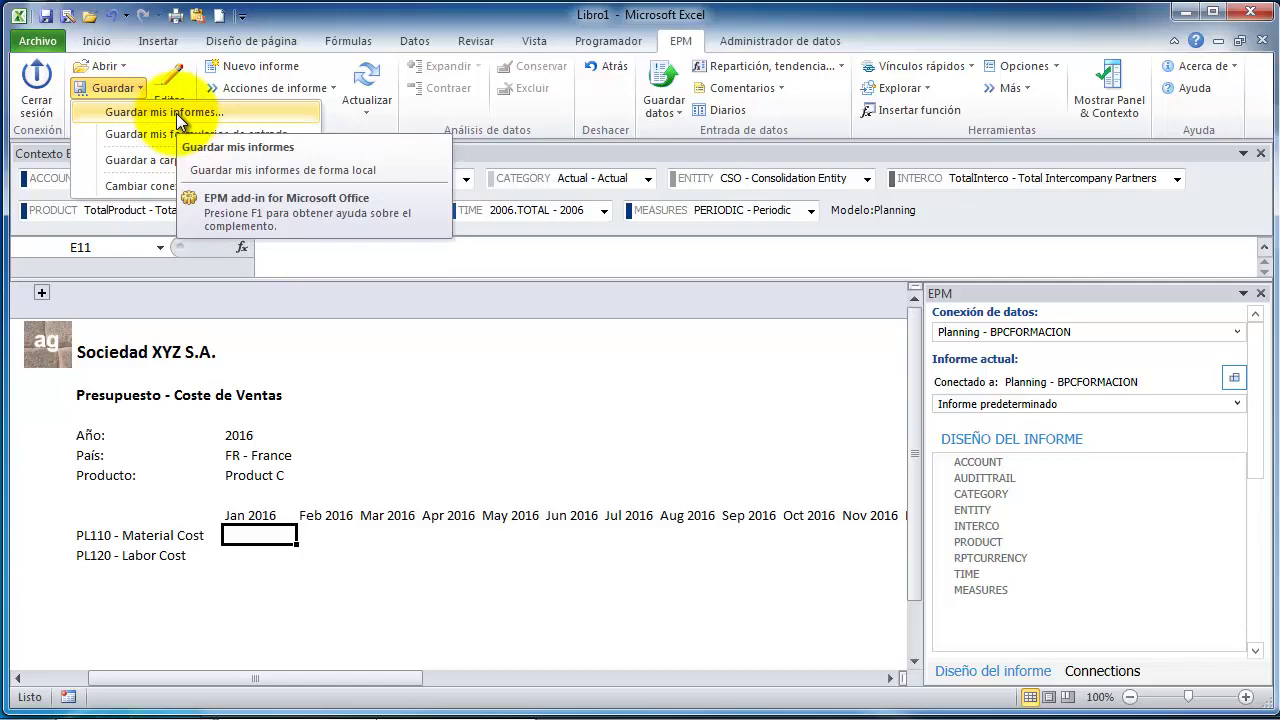
pyautogui.click(176, 113)
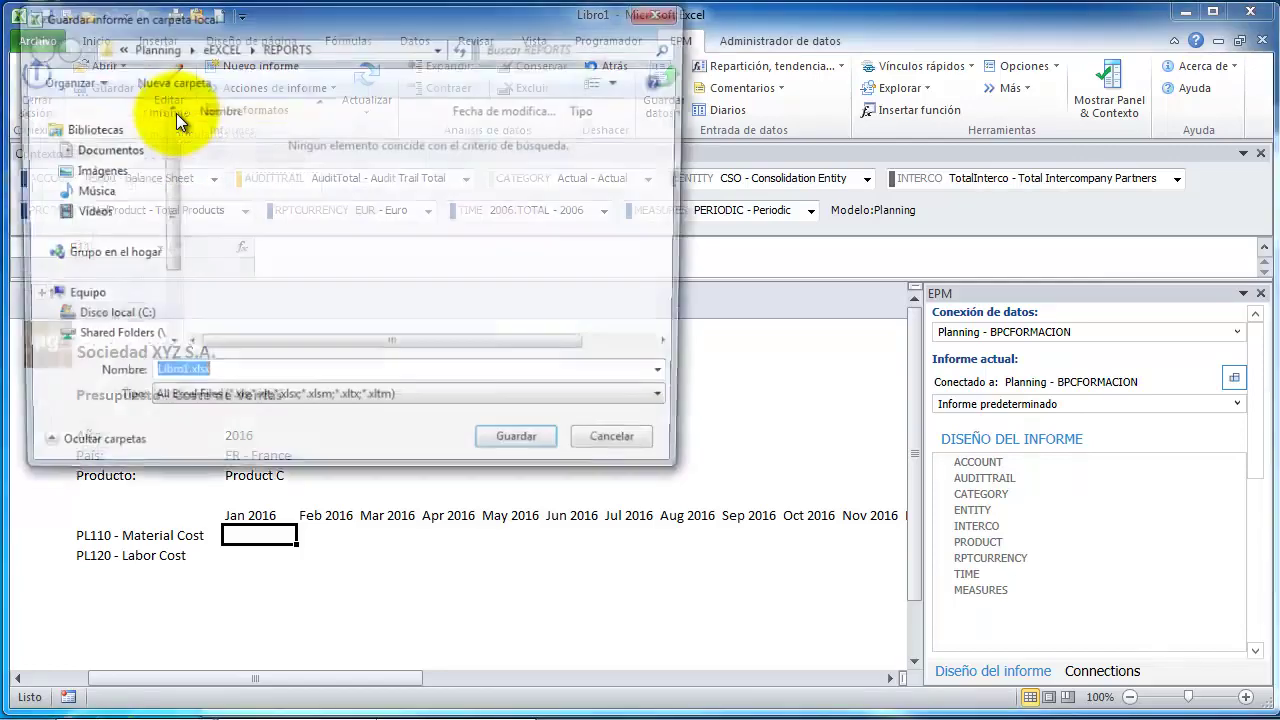
pyautogui.click(141, 320)
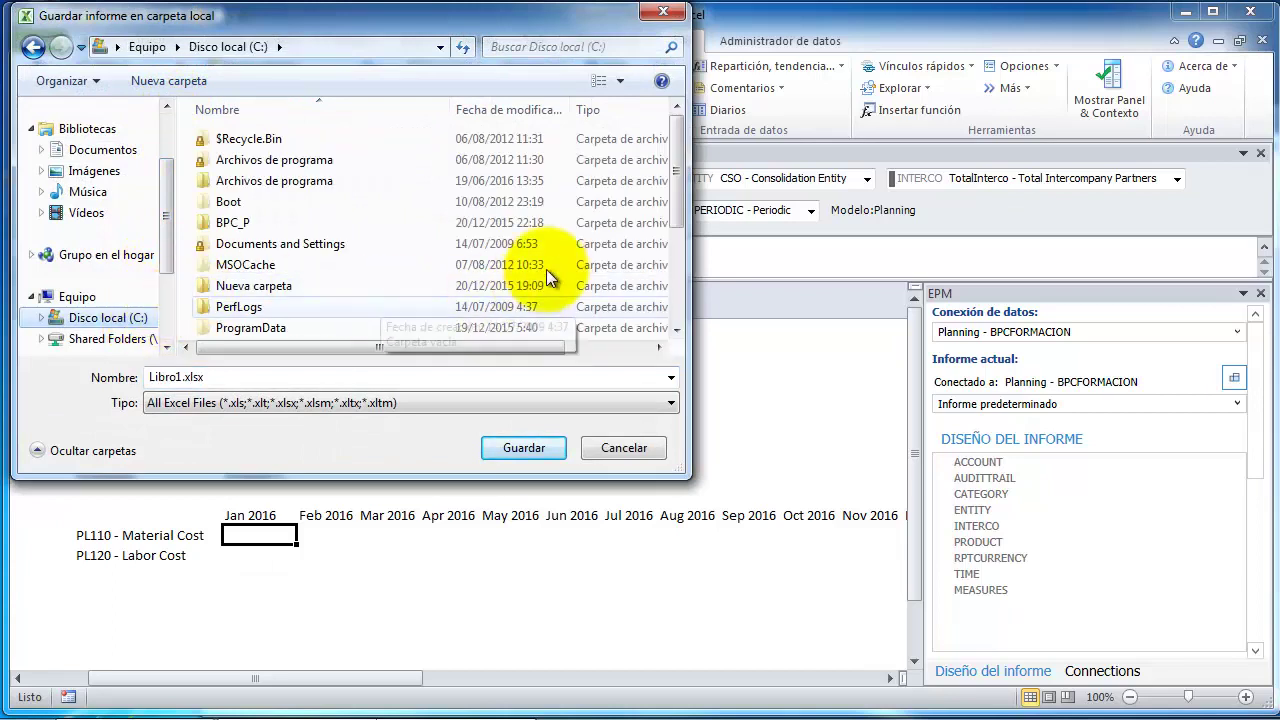
pyautogui.moveTo(676, 162); pyautogui.dragTo(687, 231)
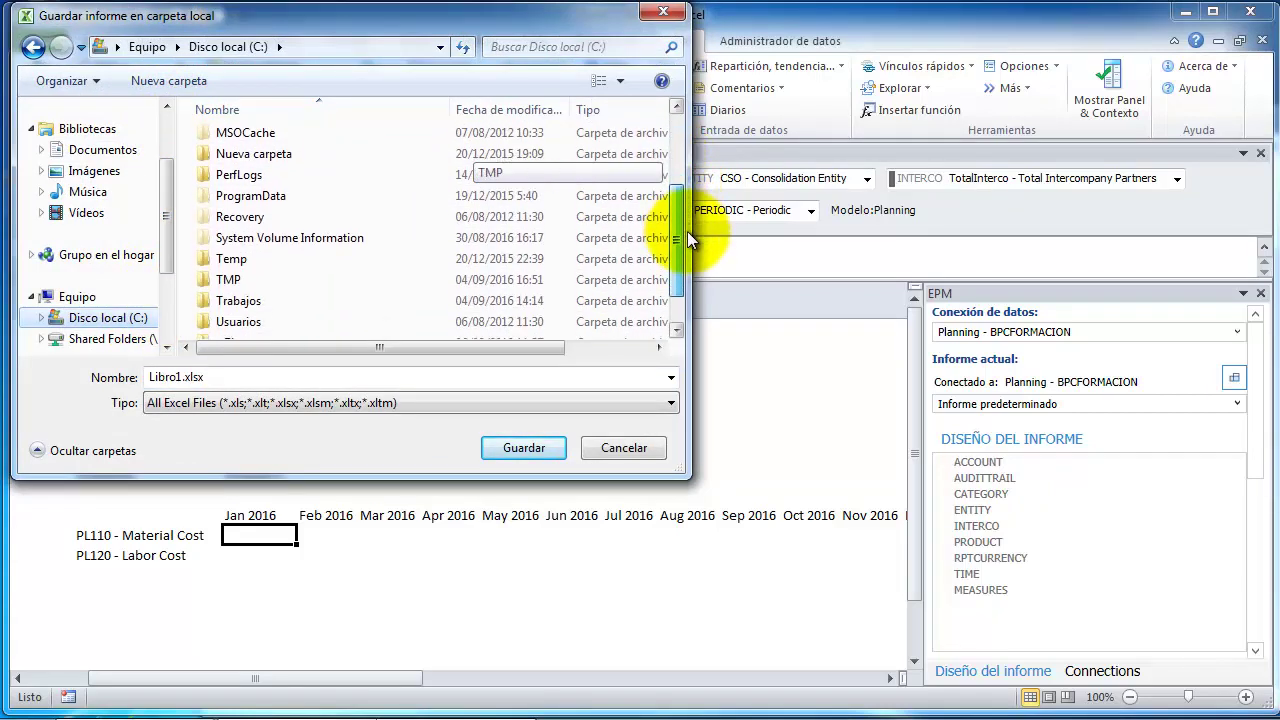
pyautogui.doubleClick(231, 303)
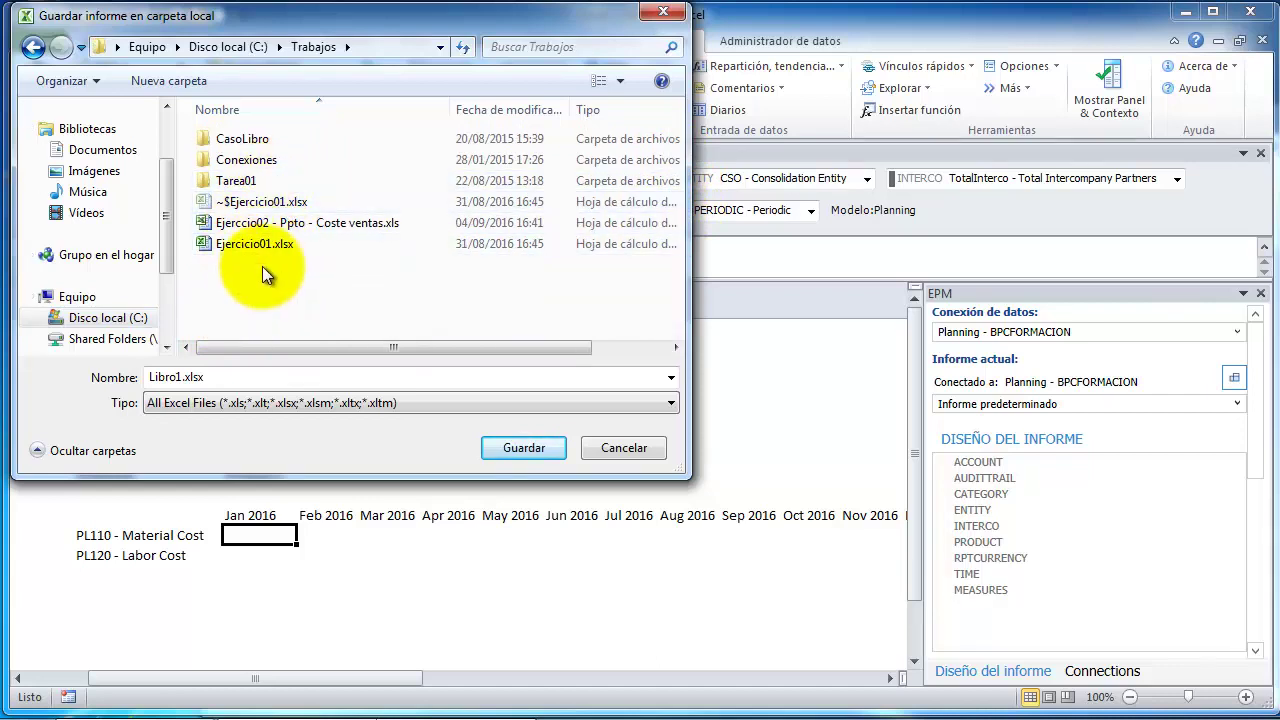
# - Name the report Ejercicio02.xlsx, keep the All Excel Files type and save it
pyautogui.click(240, 246)
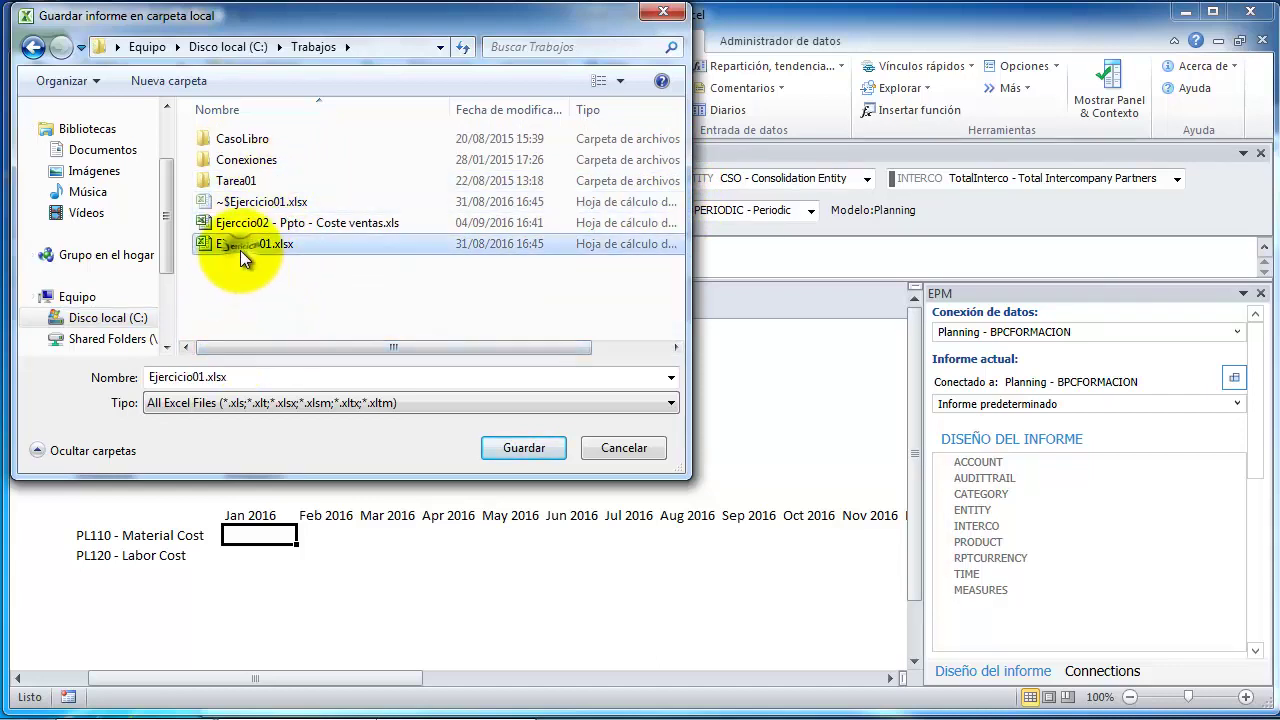
pyautogui.doubleClick(203, 377)
pyautogui.click(203, 377)
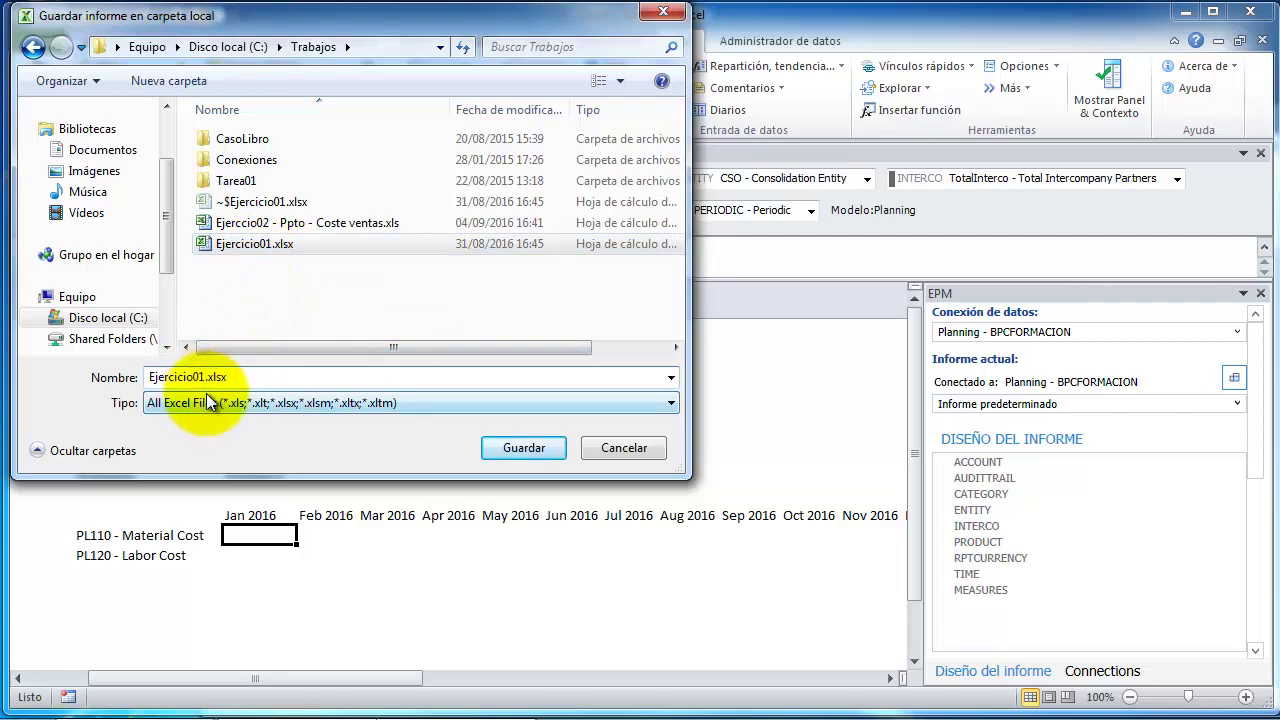
pyautogui.press('BackSpace')
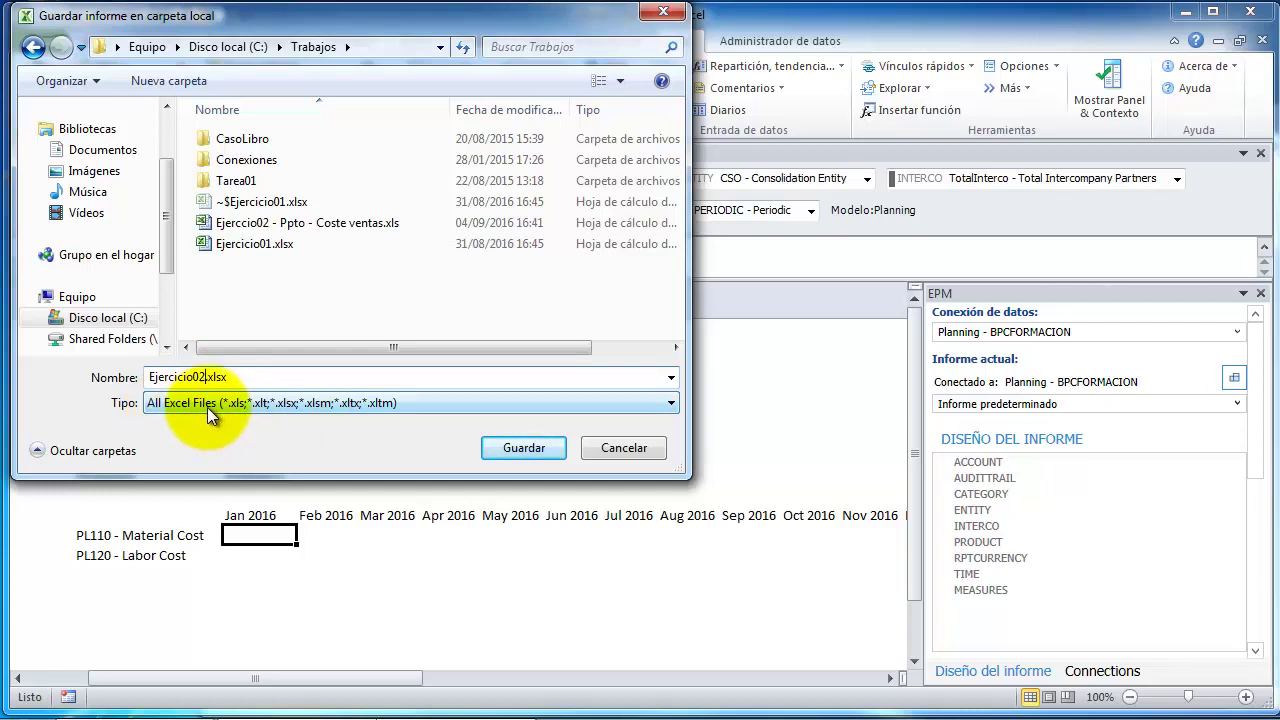
pyautogui.click(219, 407)
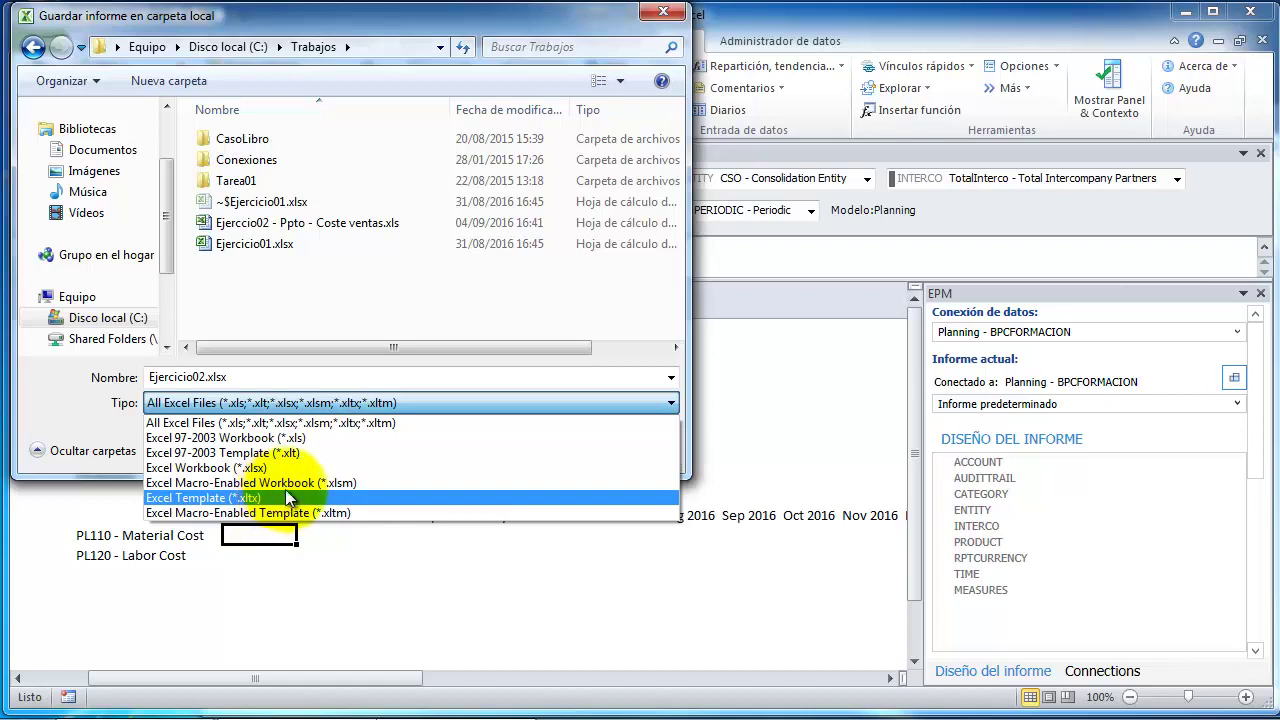
pyautogui.click(374, 421)
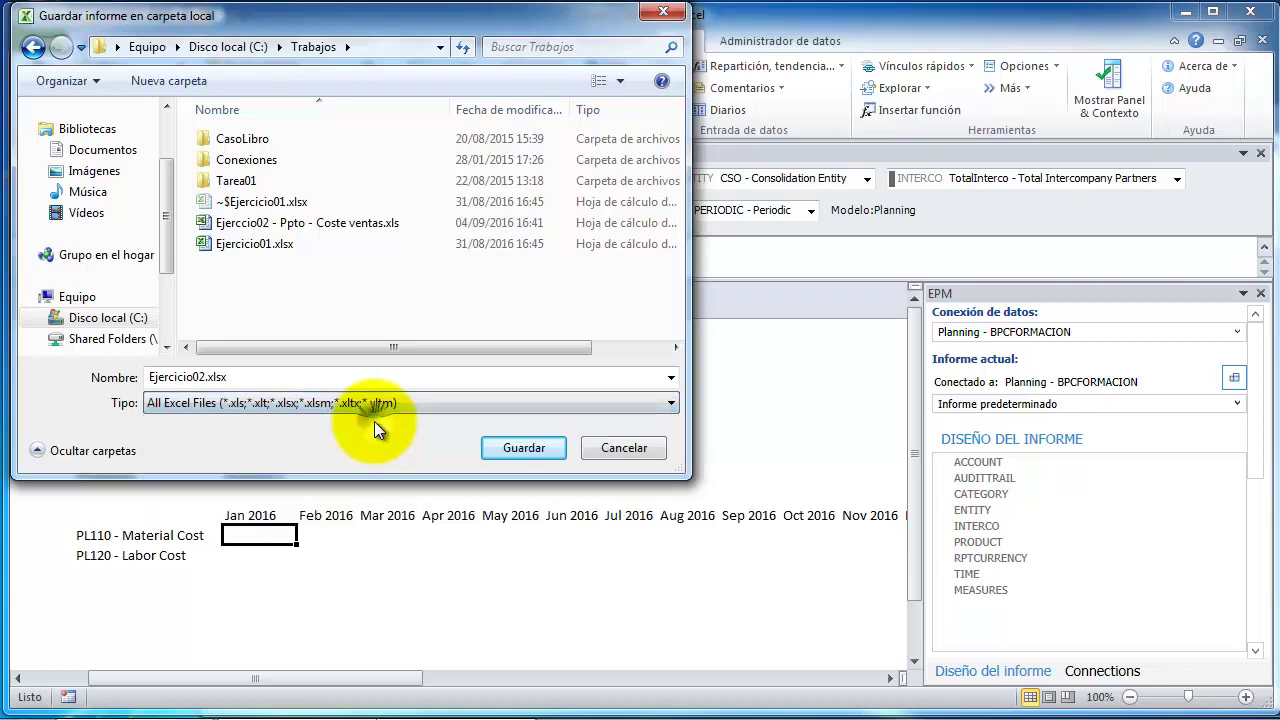
pyautogui.click(519, 447)
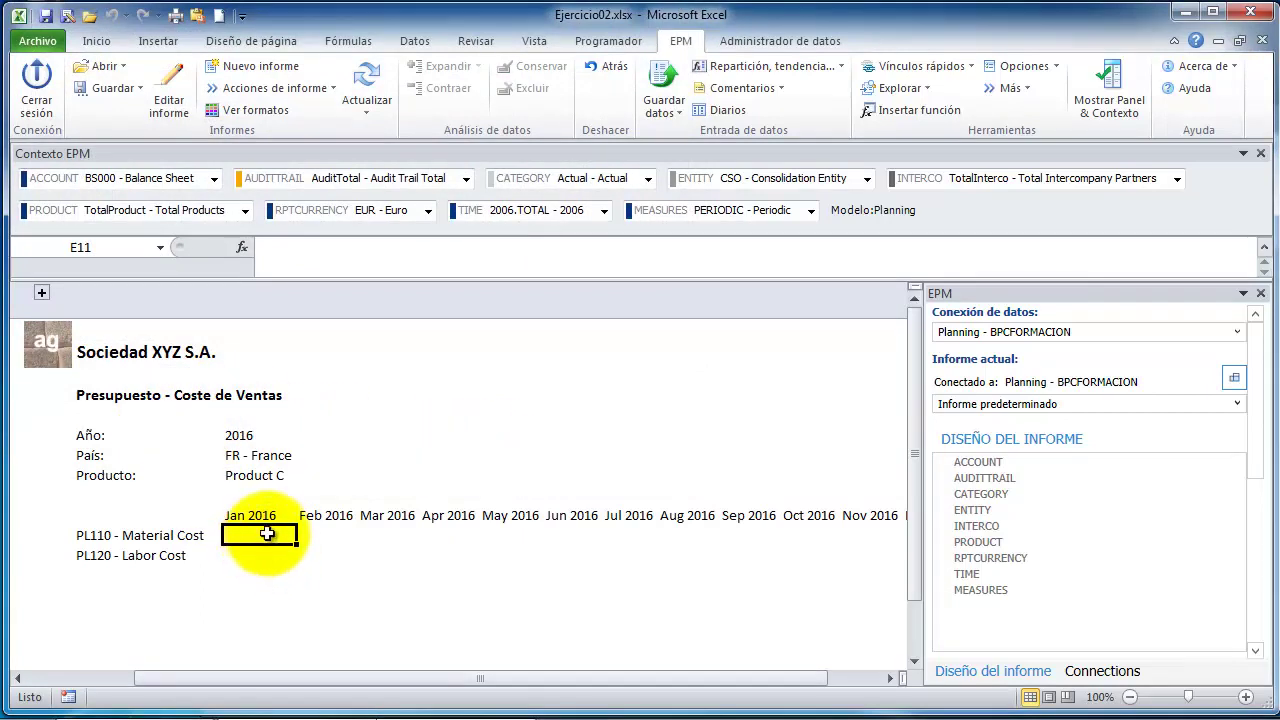
# - Enter 100 for PL110 - Material Cost in Jan 2016 and save the data to the Planning model
pyautogui.write('1')
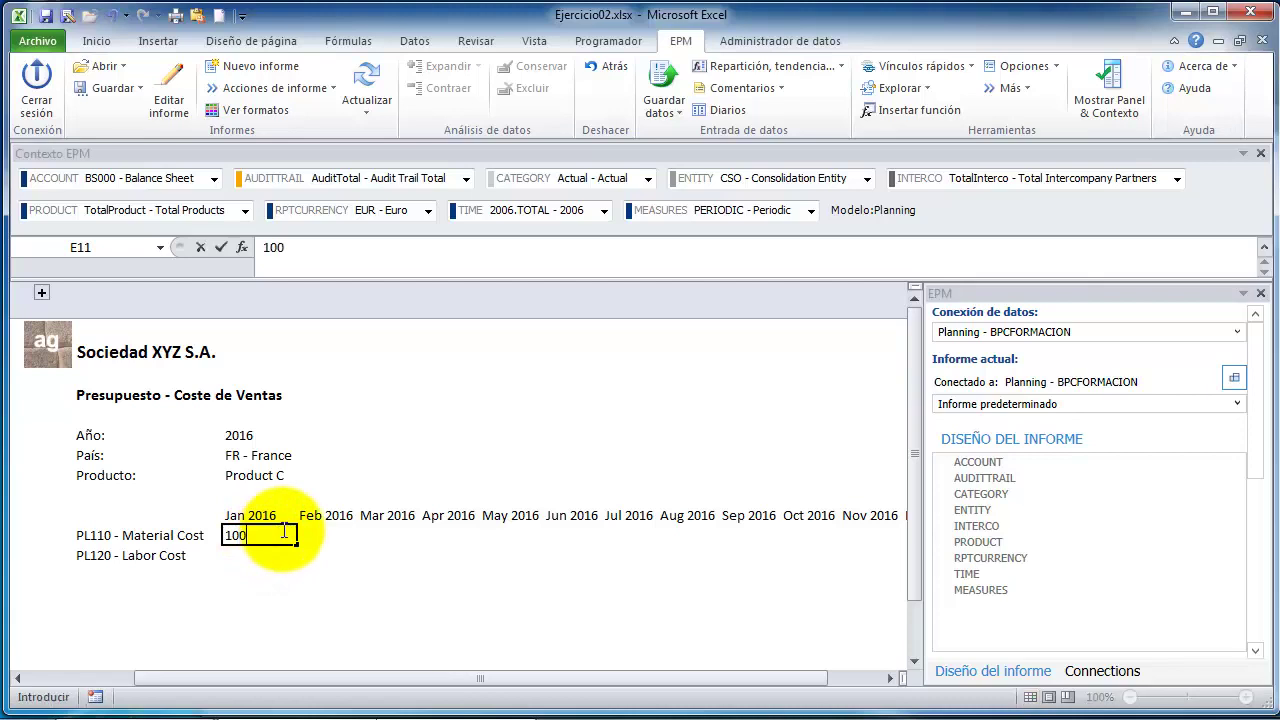
pyautogui.write('00')
pyautogui.press('Return')
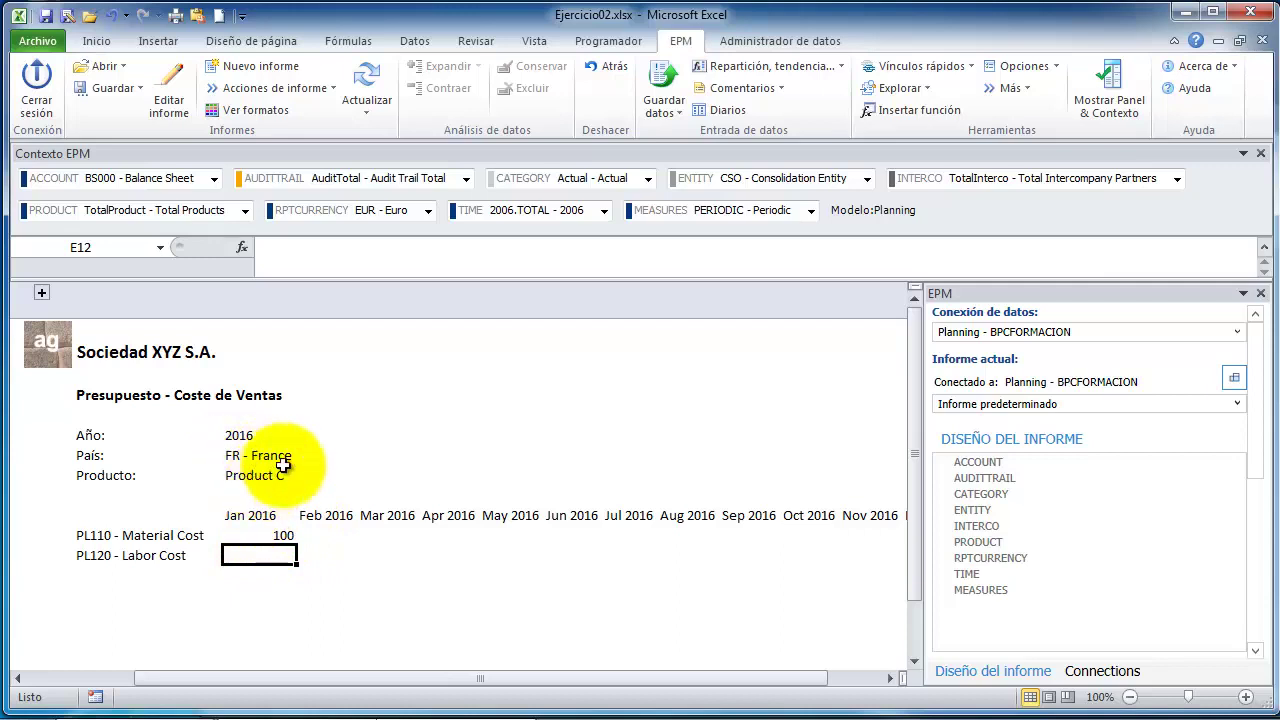
pyautogui.click(661, 90)
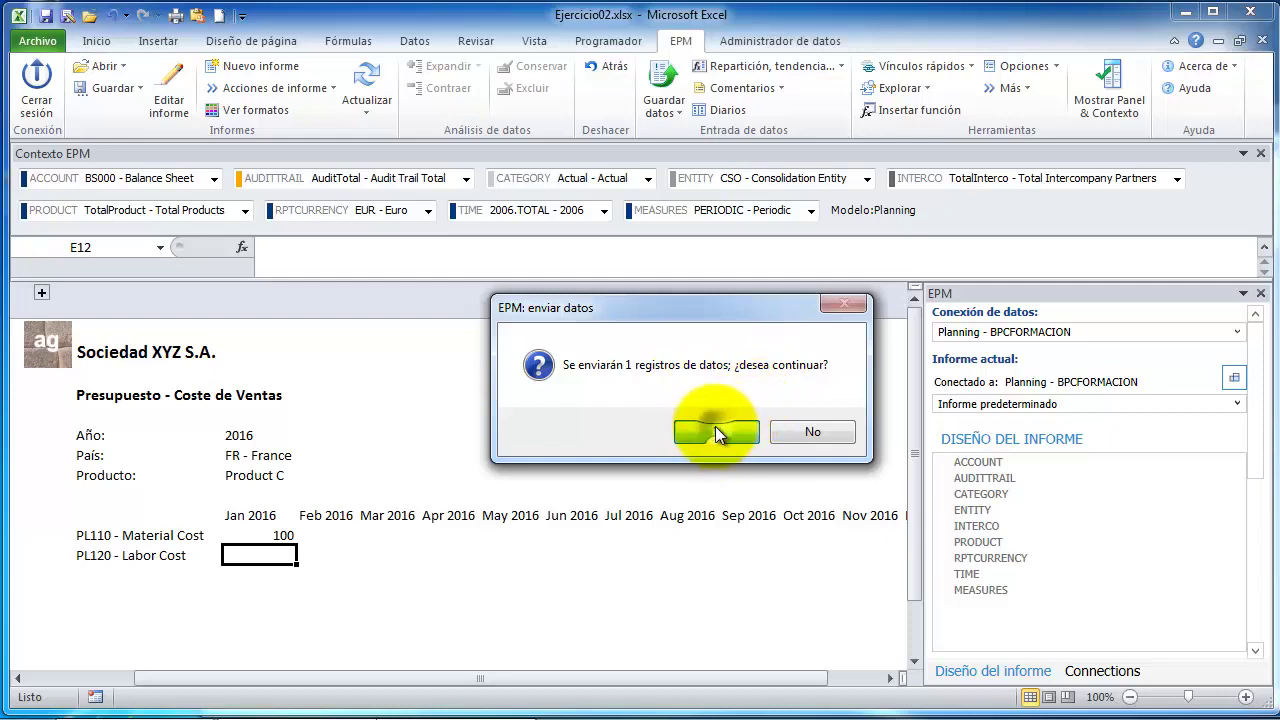
pyautogui.click(715, 426)
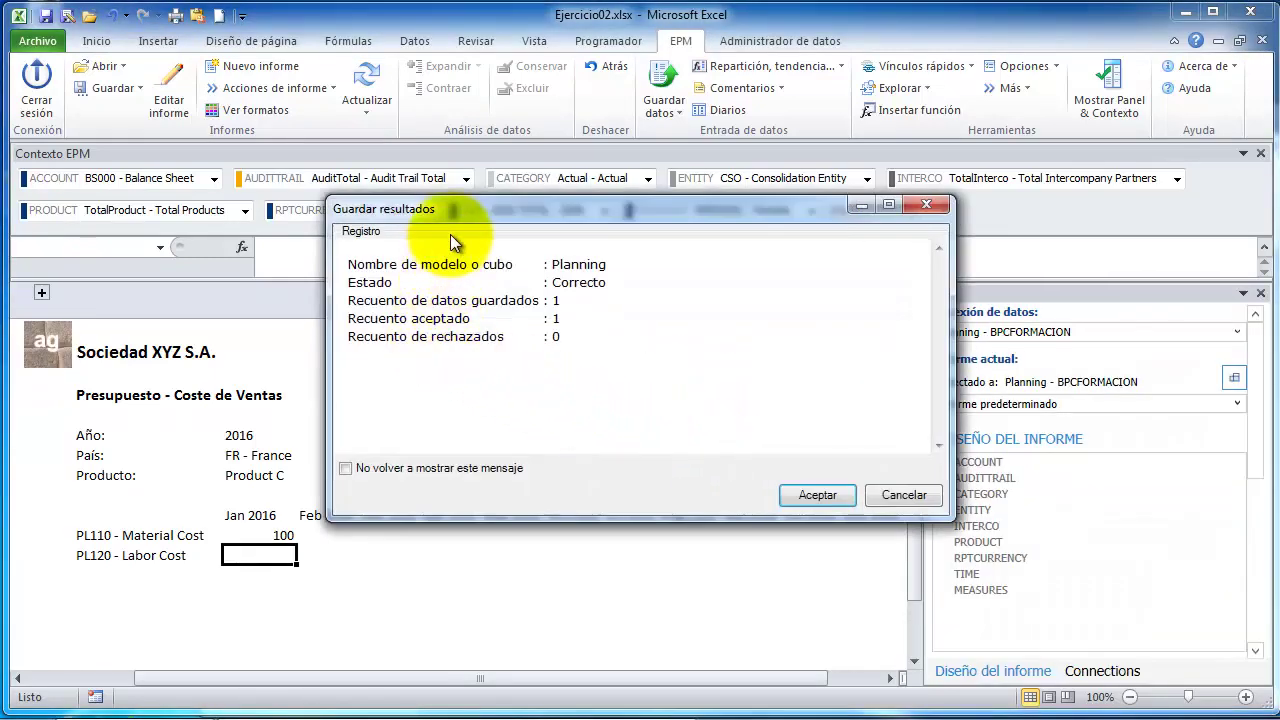
pyautogui.moveTo(452, 210); pyautogui.dragTo(426, 174)
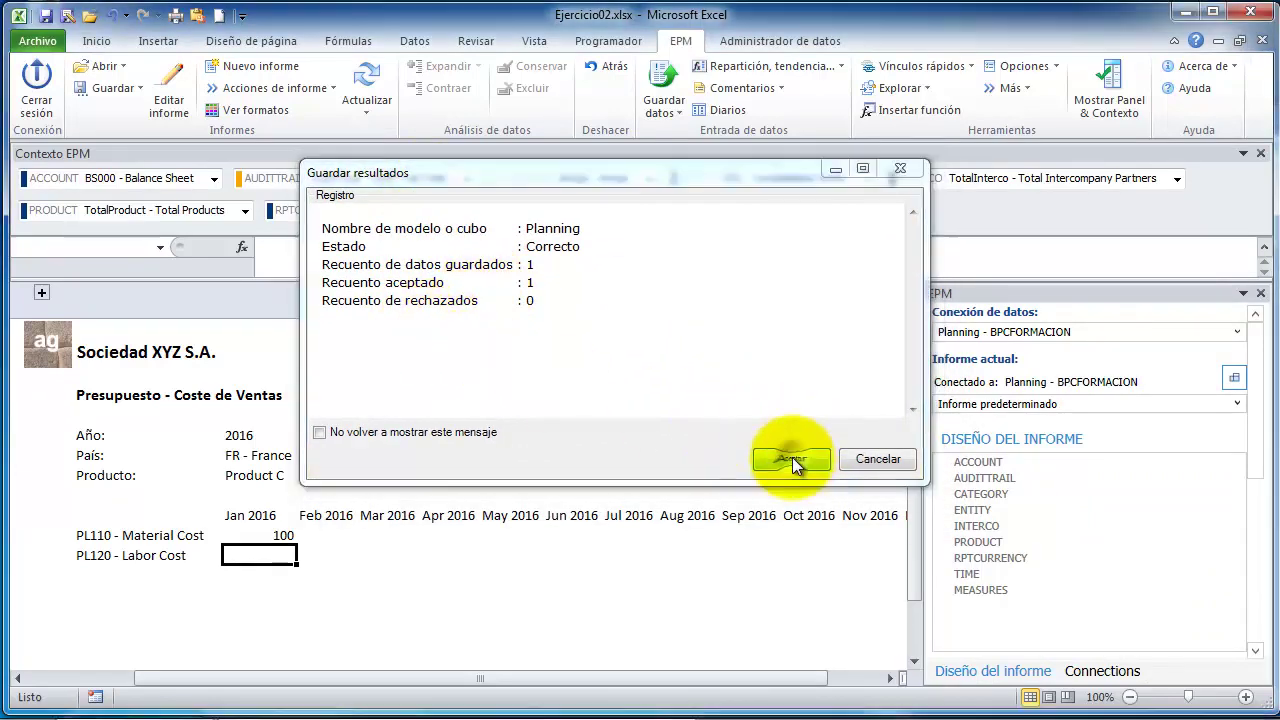
pyautogui.click(791, 459)
# - Set the Año selection to 2017 and refresh the report
pyautogui.click(235, 432)
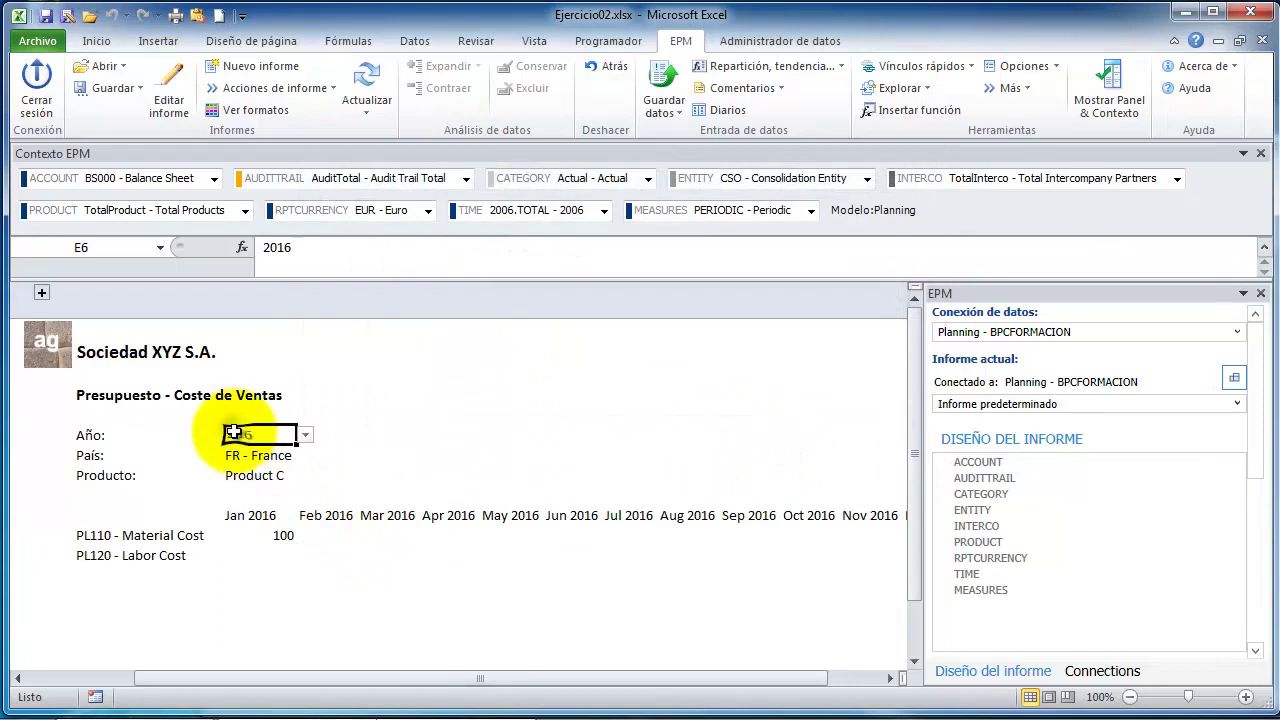
pyautogui.click(304, 435)
pyautogui.click(265, 477)
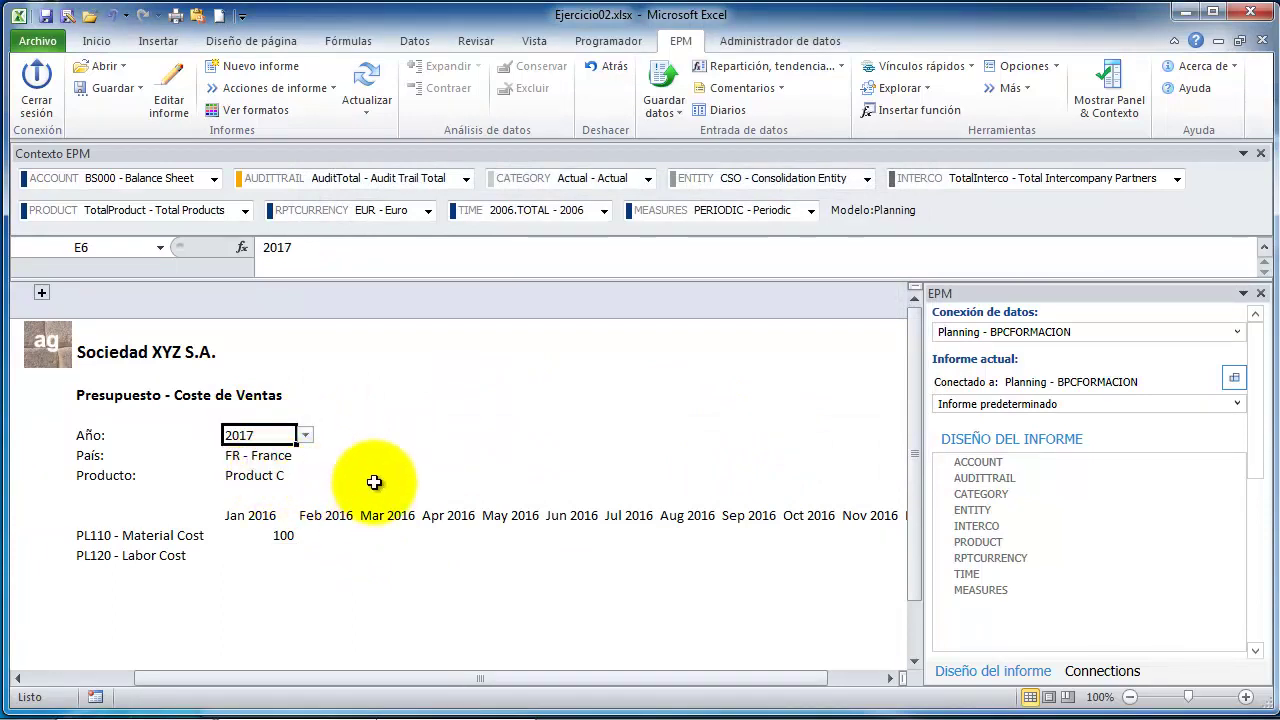
pyautogui.click(371, 80)
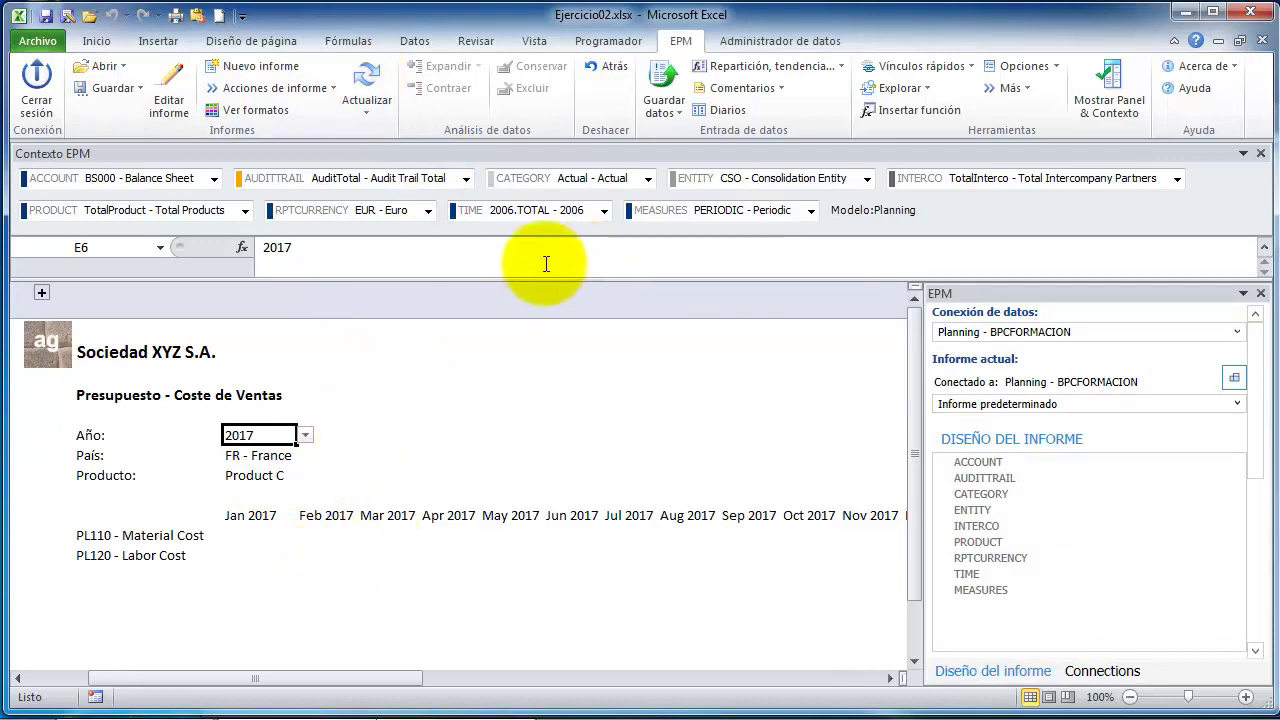
# - Enter Material Cost values of 200 for Jan 2017 and 300 for Feb 2017, and save the data to the model
pyautogui.click(258, 538)
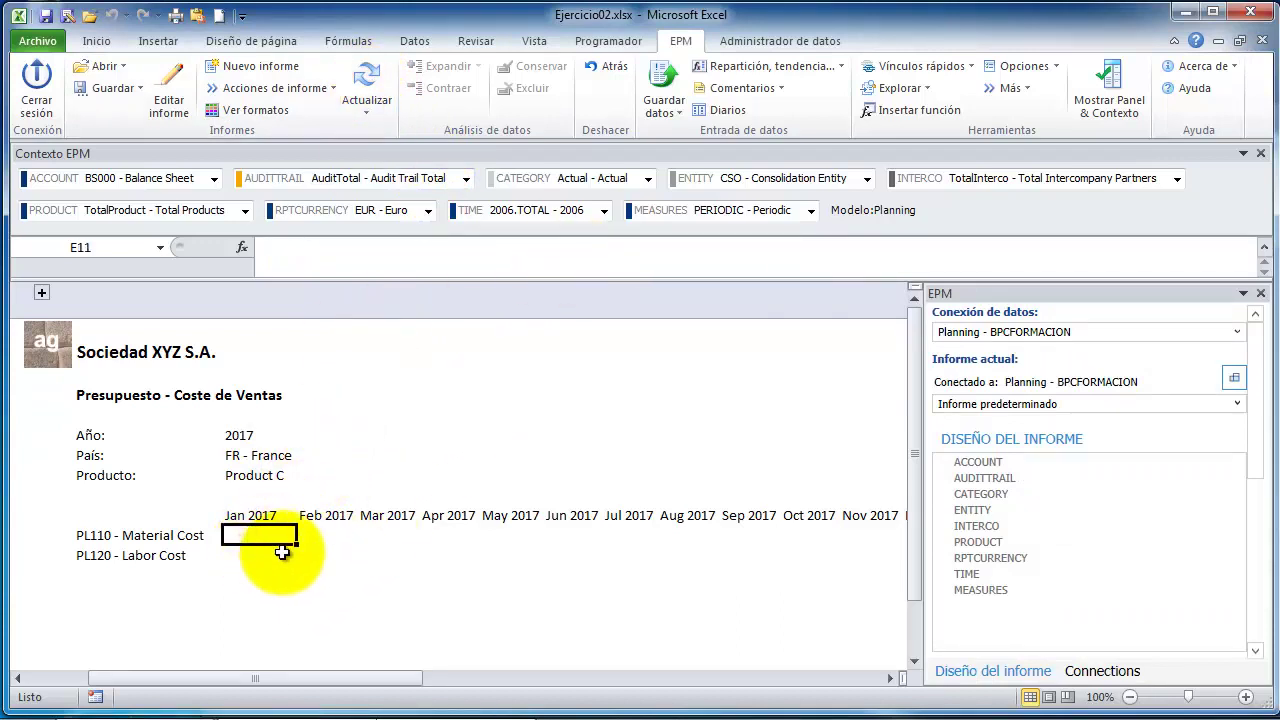
pyautogui.write('200')
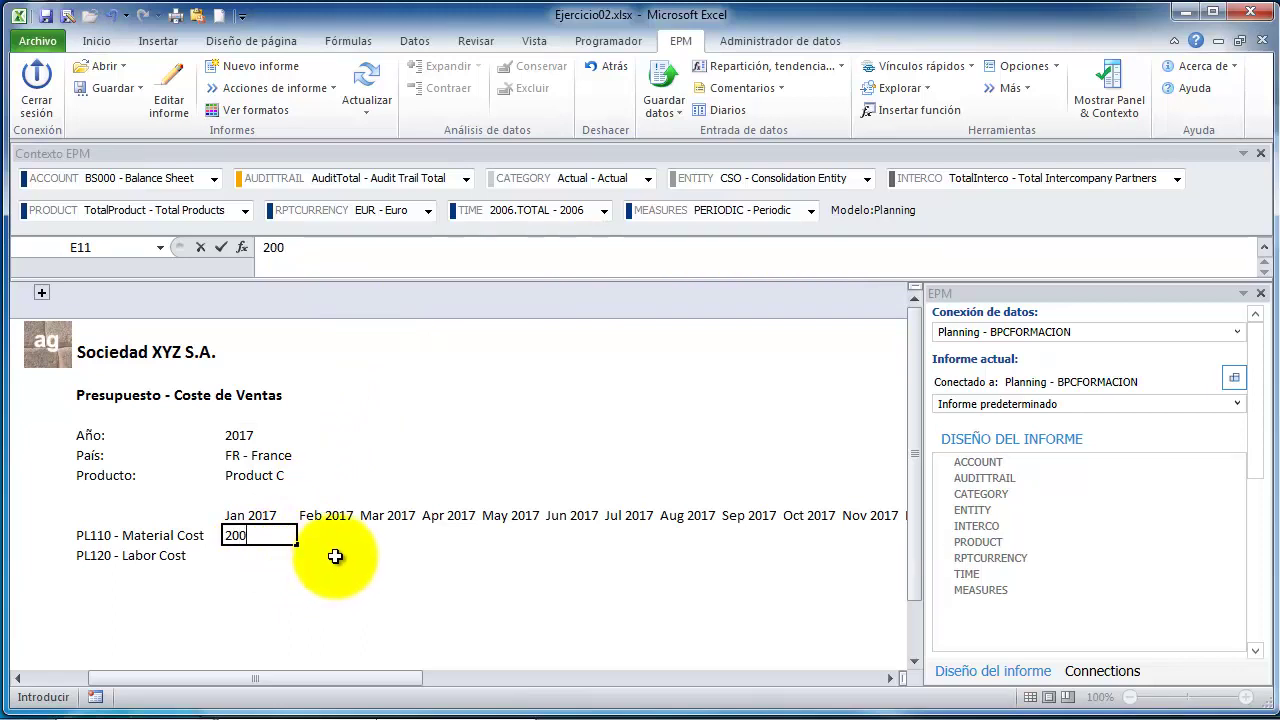
pyautogui.click(316, 537)
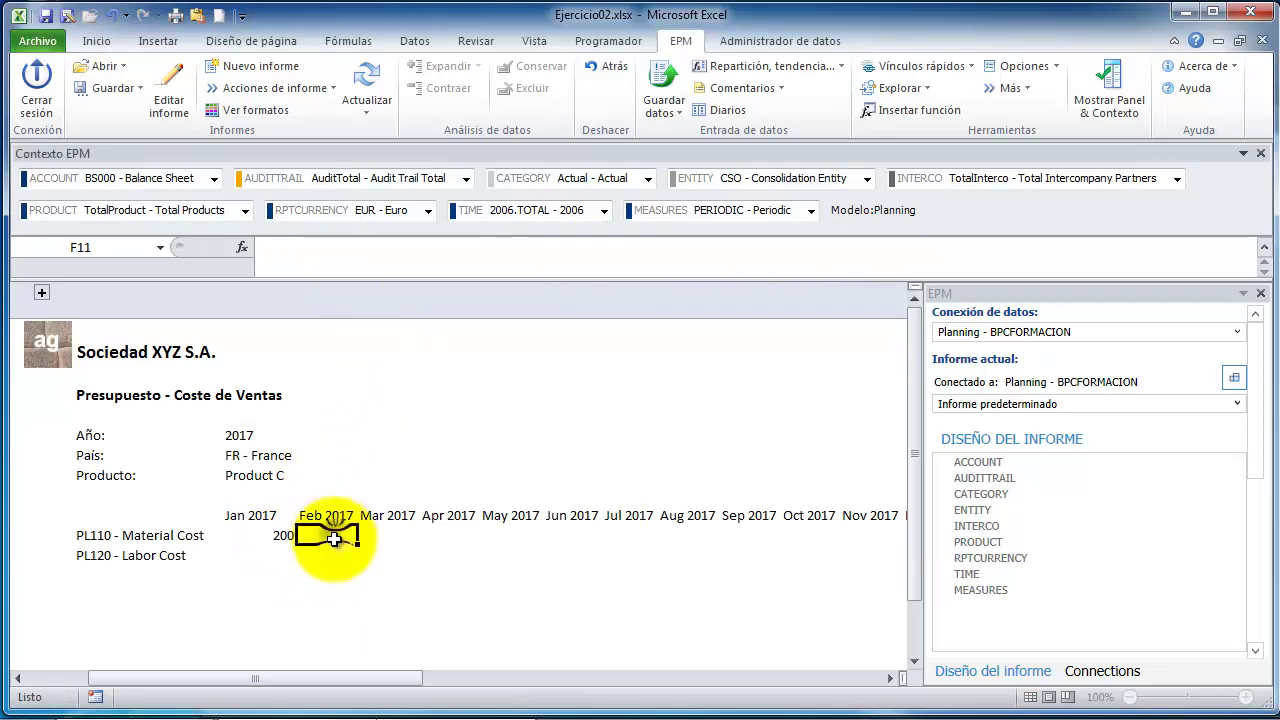
pyautogui.write('300')
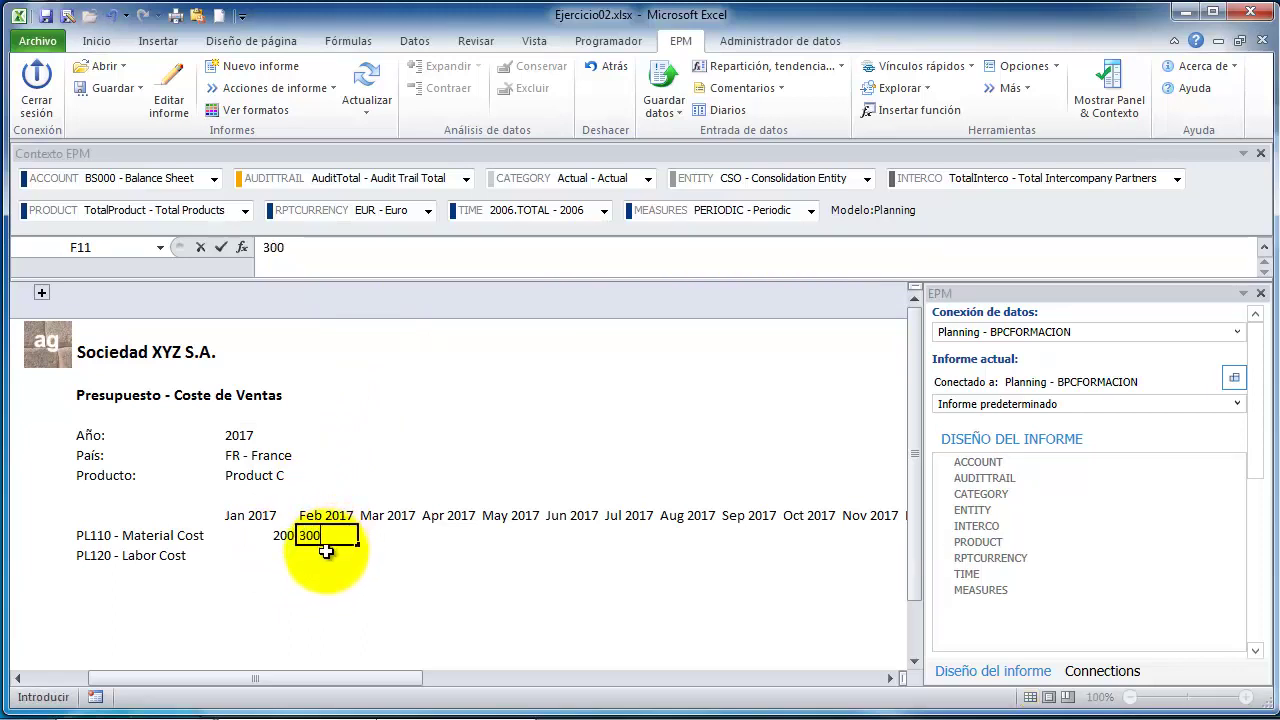
pyautogui.click(327, 573)
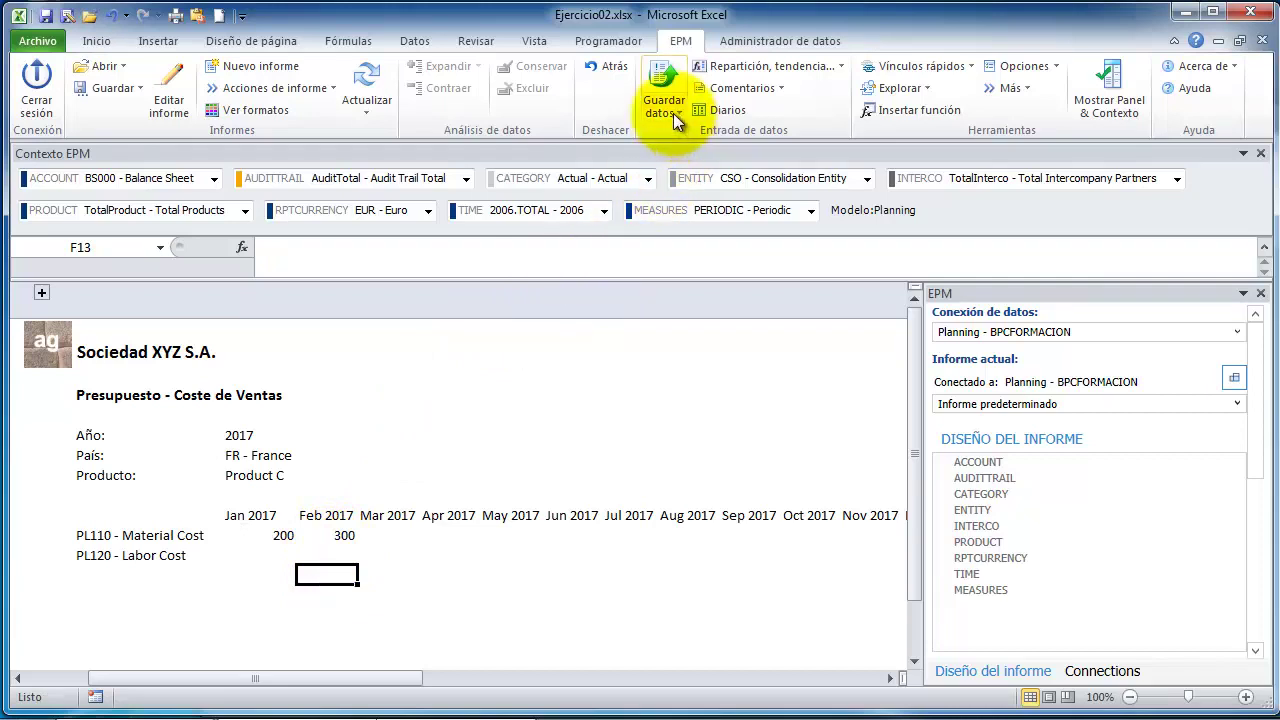
pyautogui.click(661, 82)
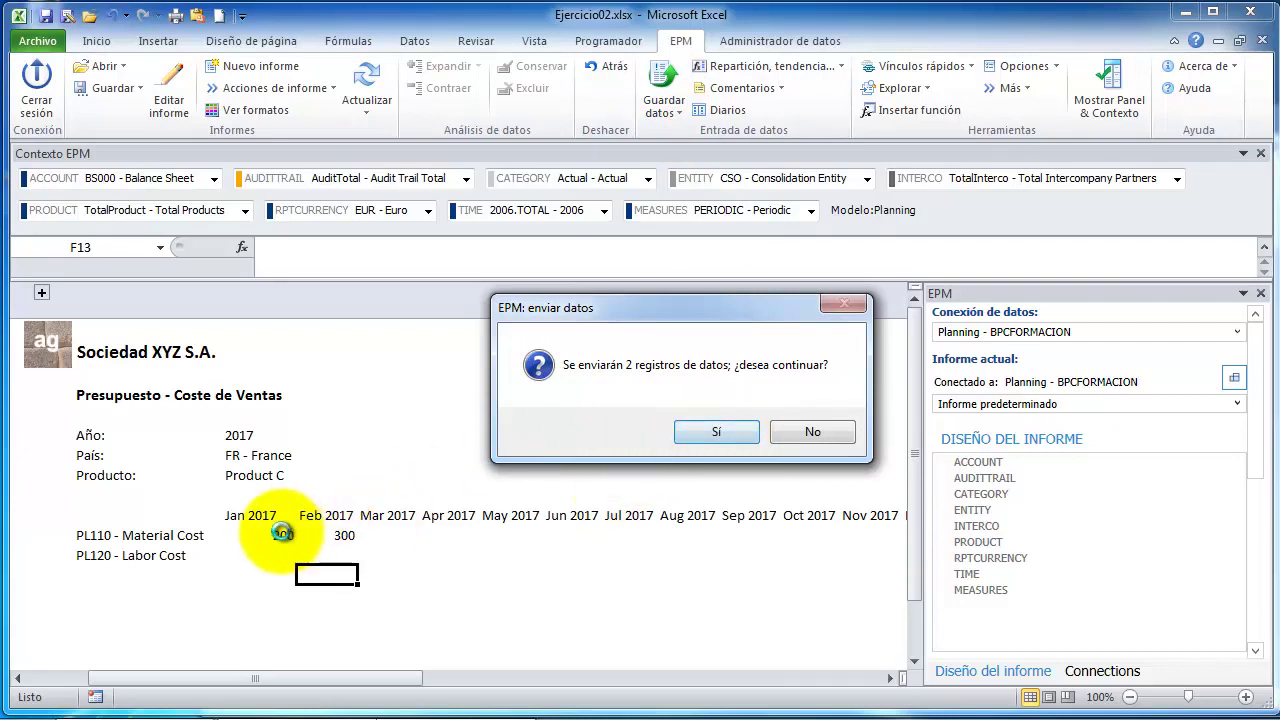
pyautogui.click(727, 435)
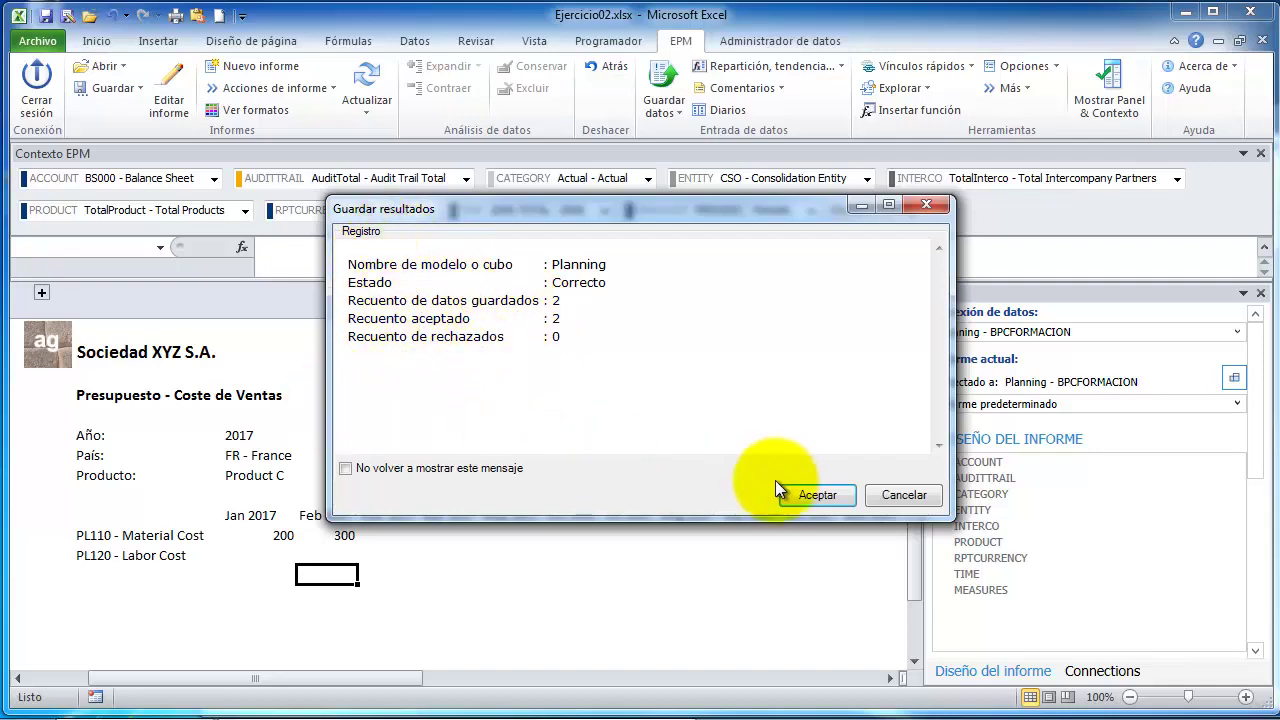
pyautogui.click(812, 494)
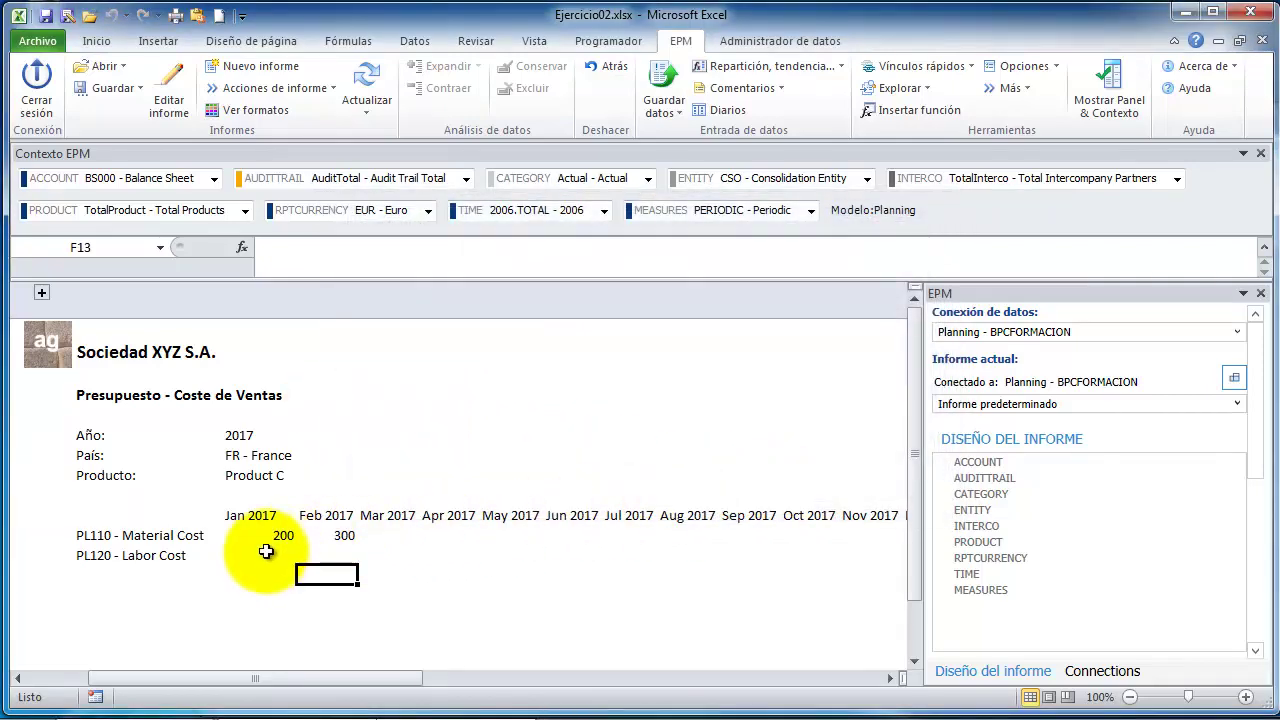
# - Switch the Año selection to 2016 and refresh the report to check the stored Material Cost data
pyautogui.click(266, 551)
pyautogui.click(280, 437)
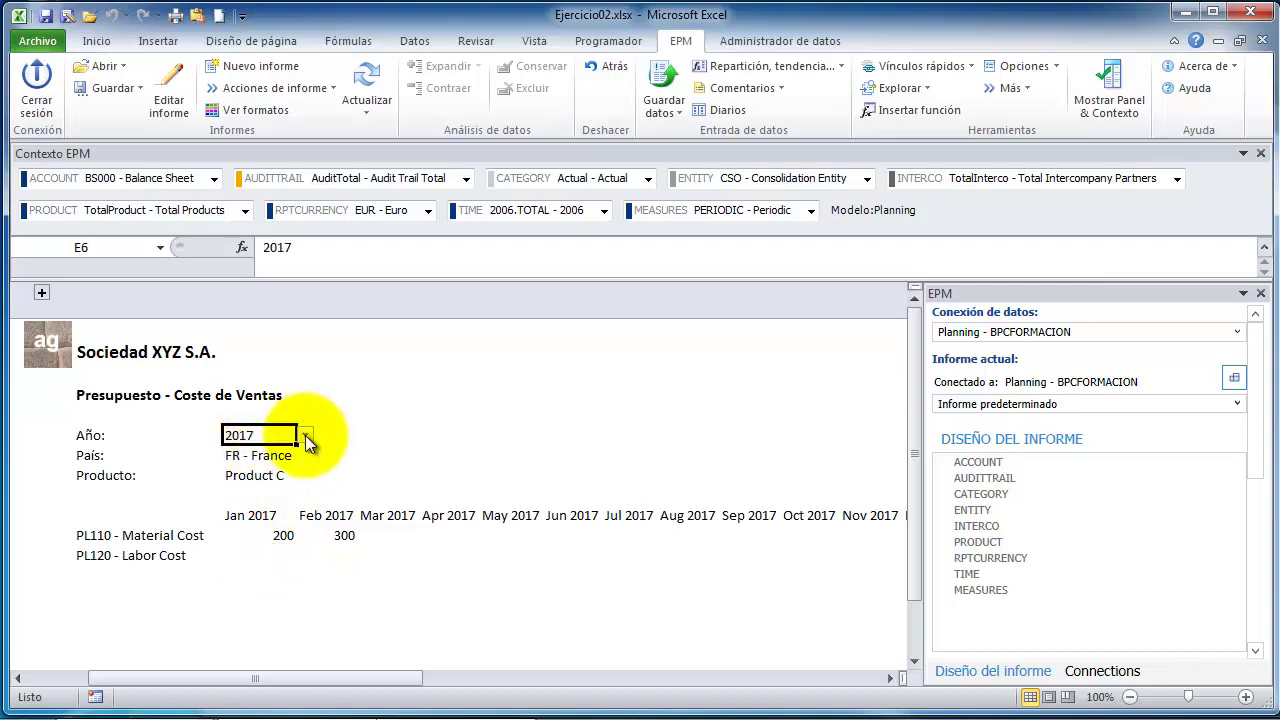
pyautogui.click(288, 462)
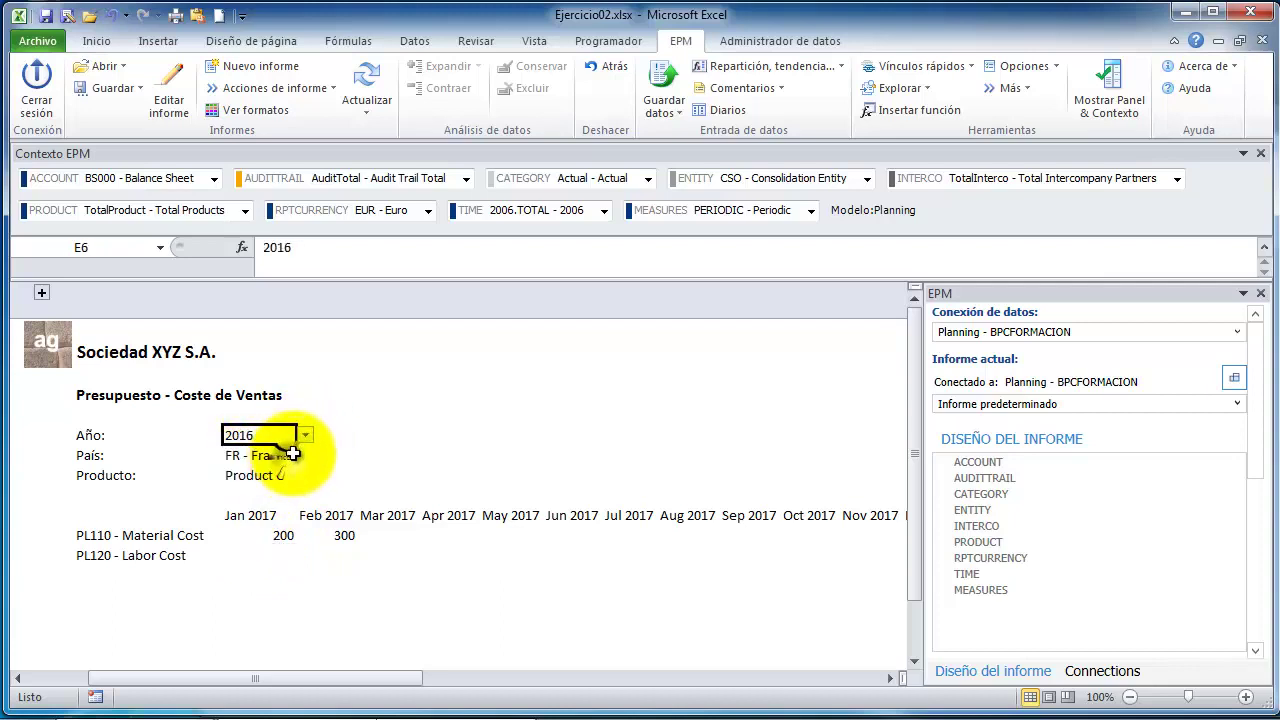
pyautogui.click(358, 81)
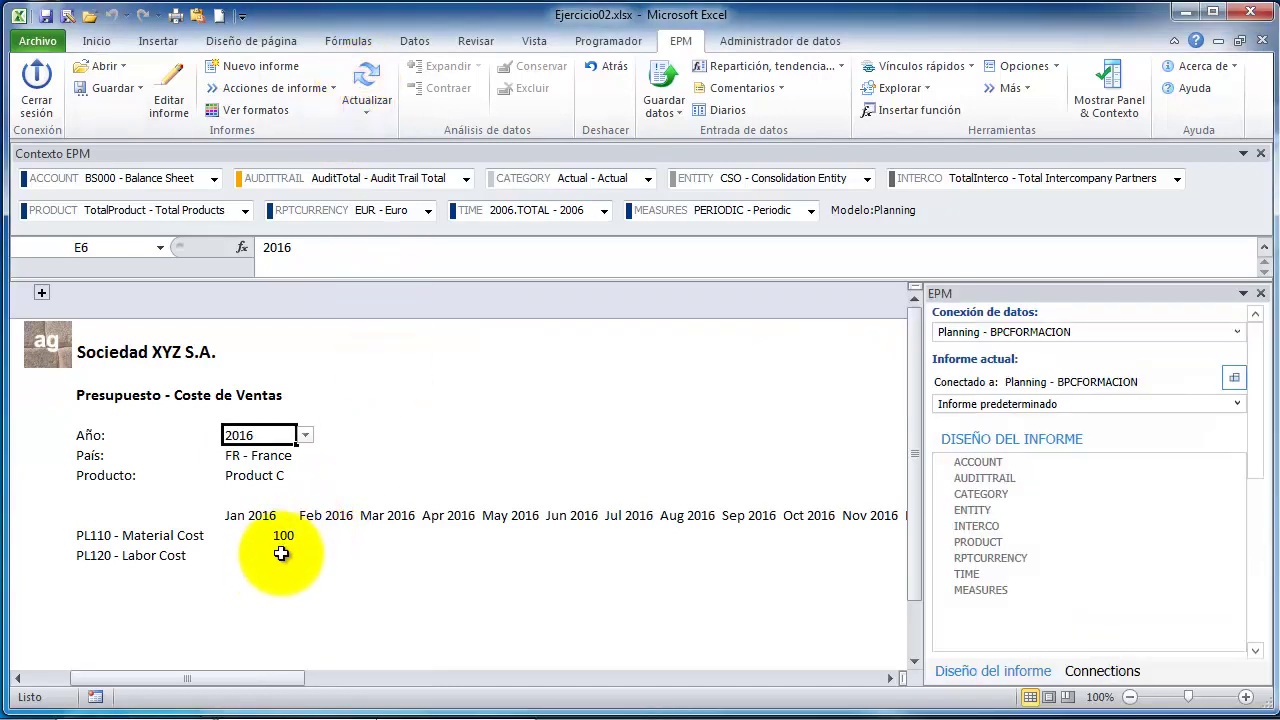
# - Switch the Año selection back to 2017 and refresh the report to check that year's saved data
pyautogui.click(284, 553)
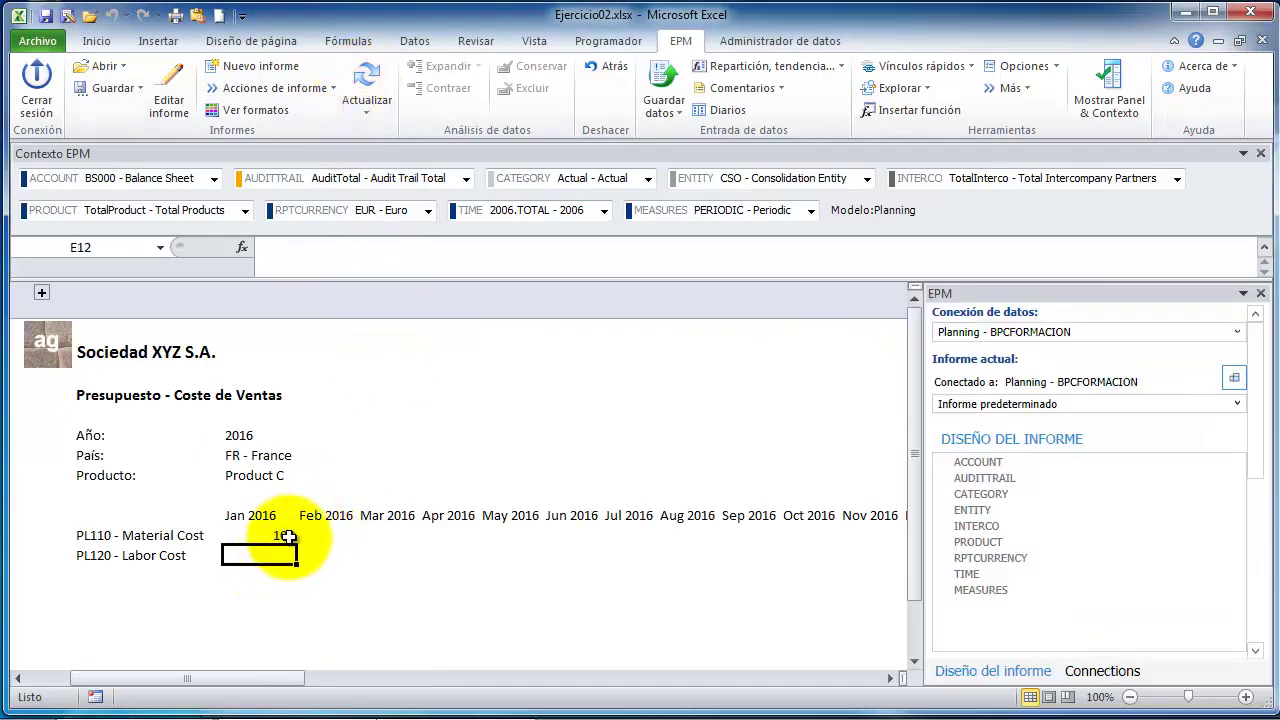
pyautogui.click(282, 438)
pyautogui.click(306, 437)
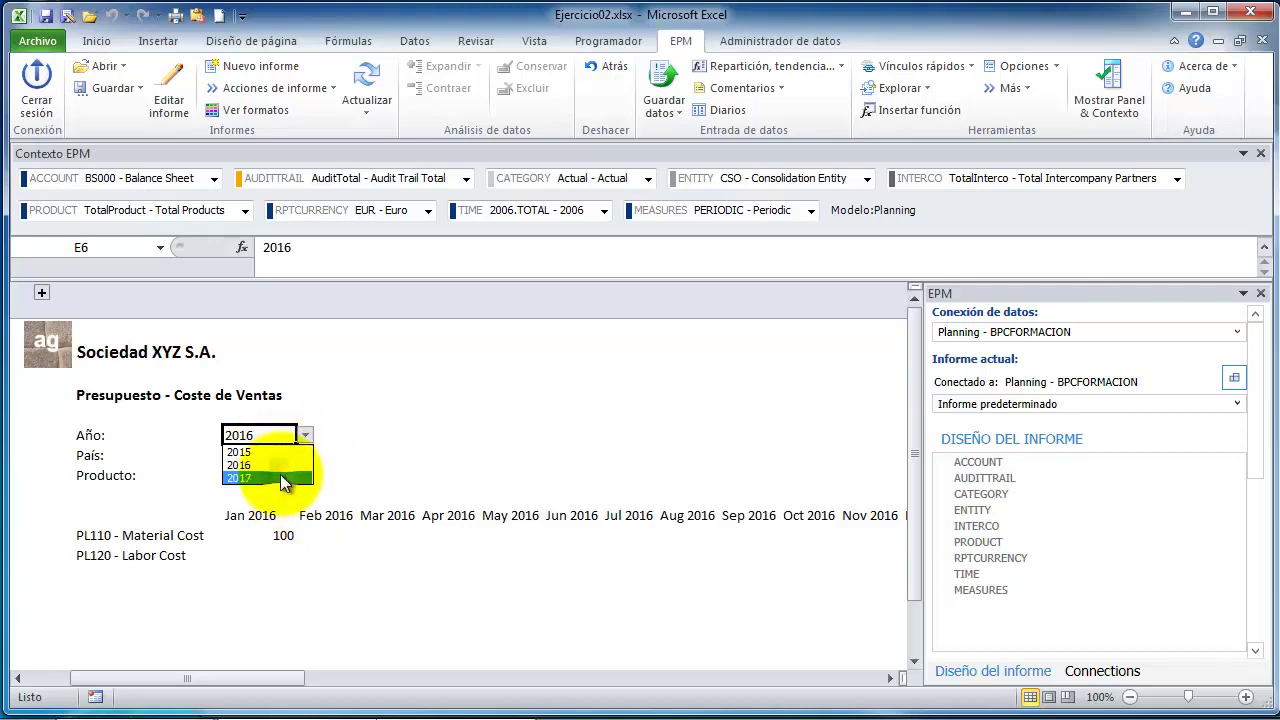
pyautogui.click(280, 477)
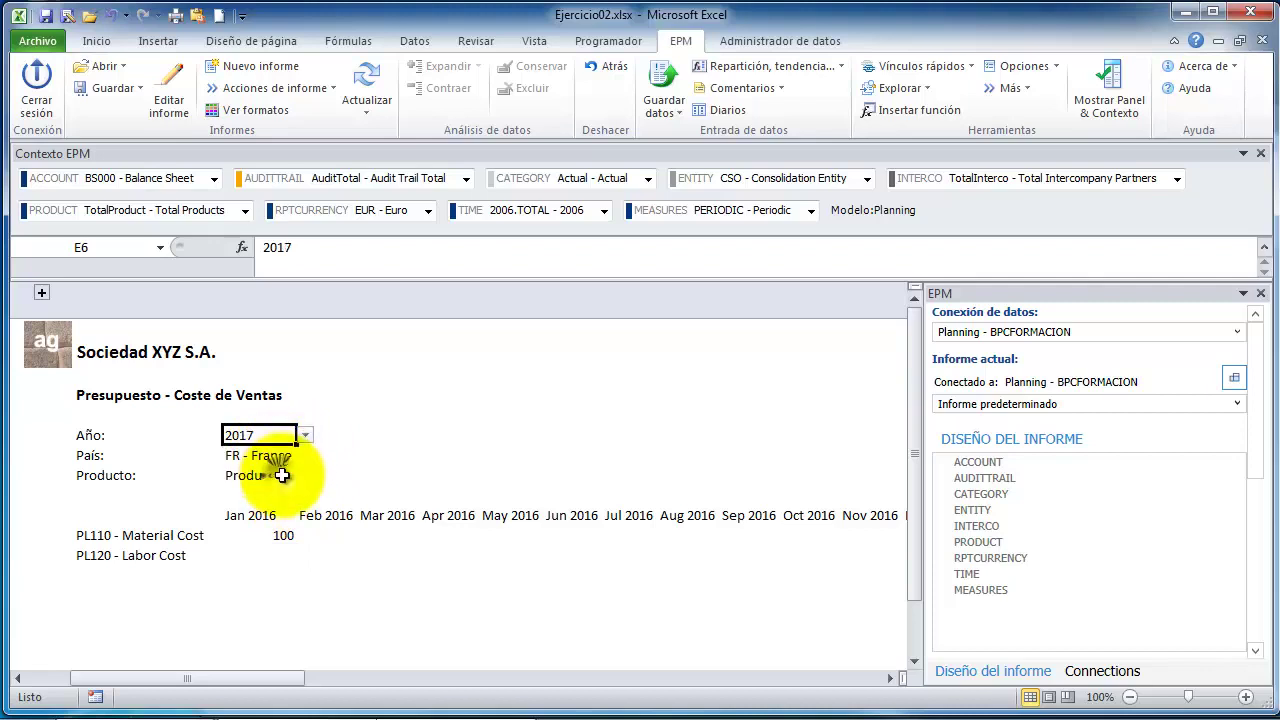
pyautogui.click(368, 73)
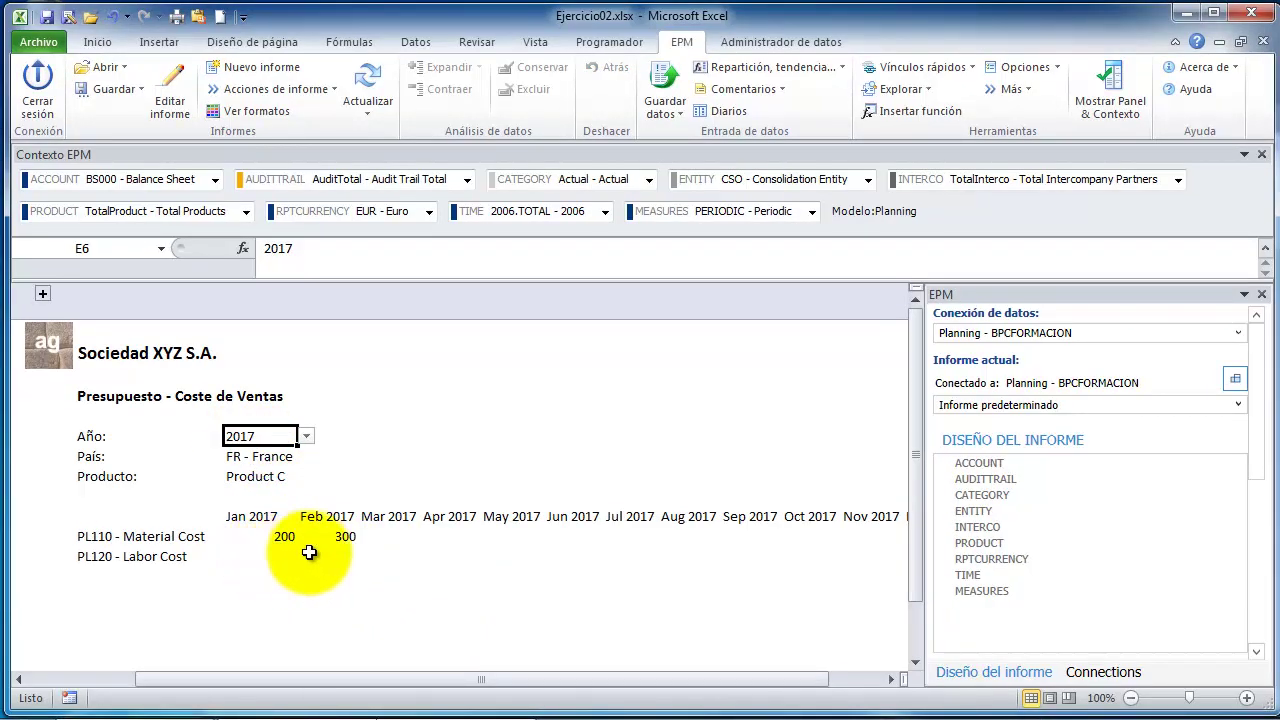
pyautogui.click(258, 556)
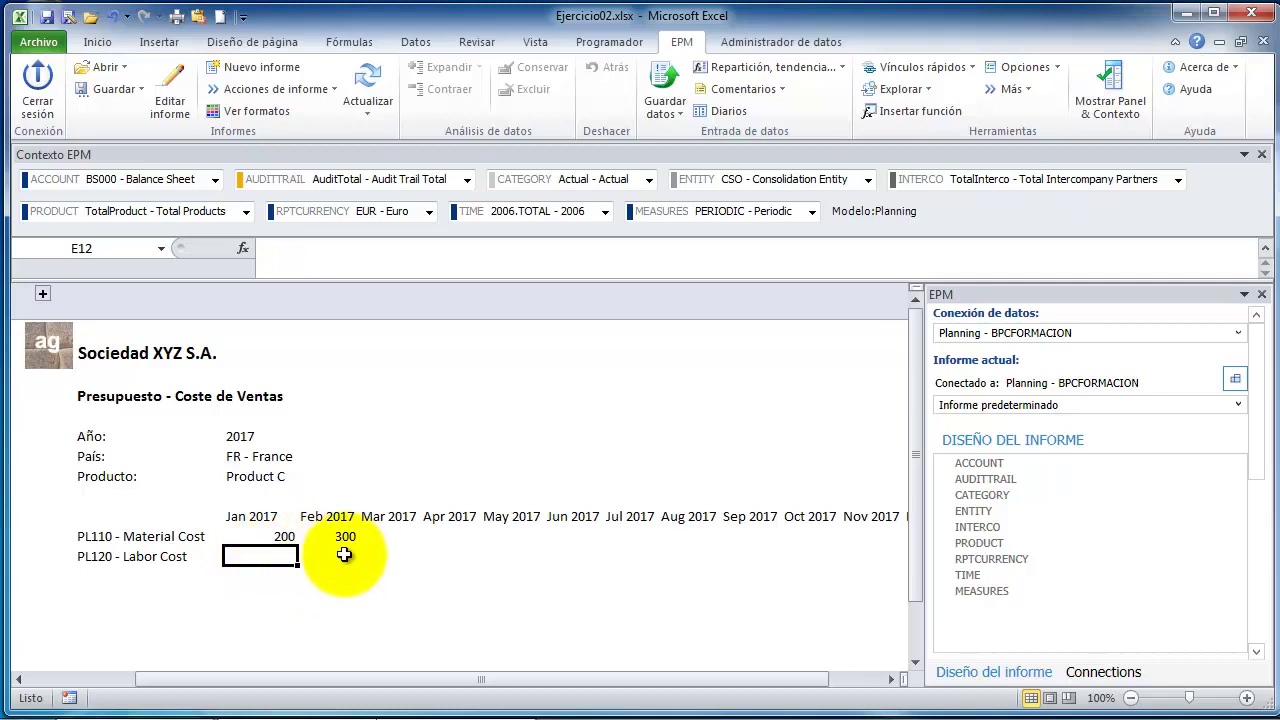
pyautogui.click(262, 537)
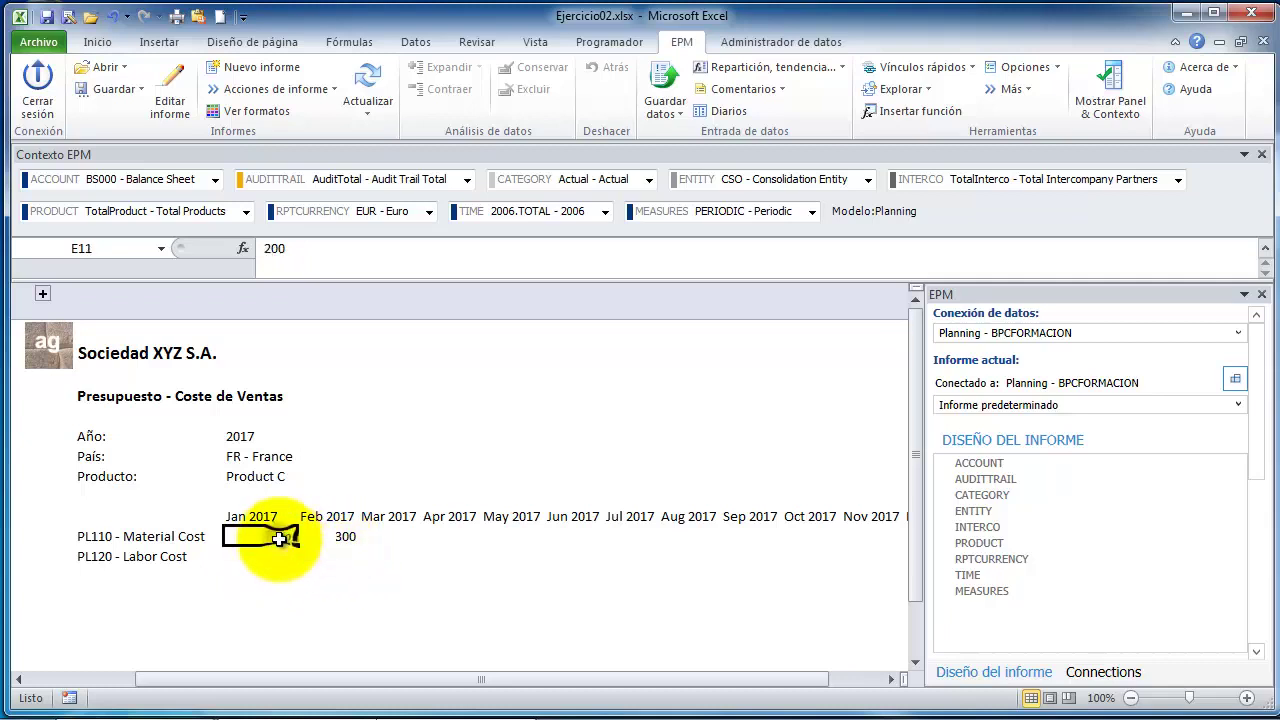
pyautogui.click(330, 540)
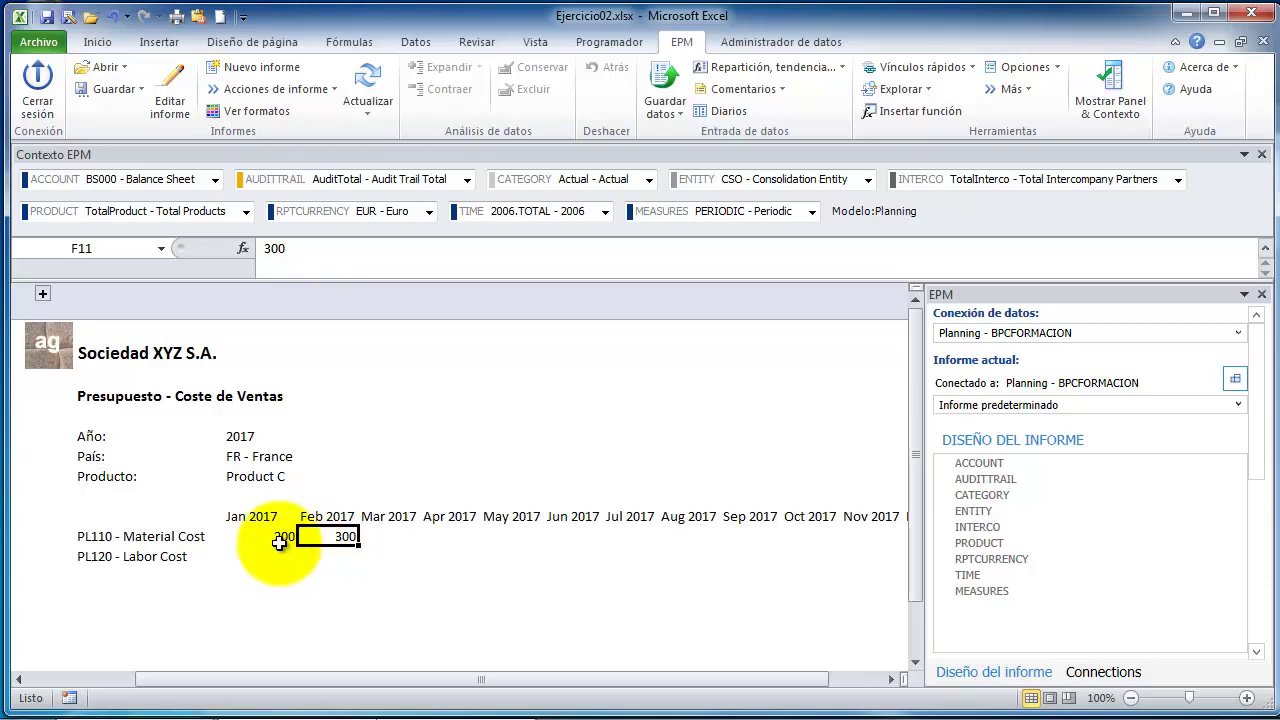
pyautogui.click(266, 439)
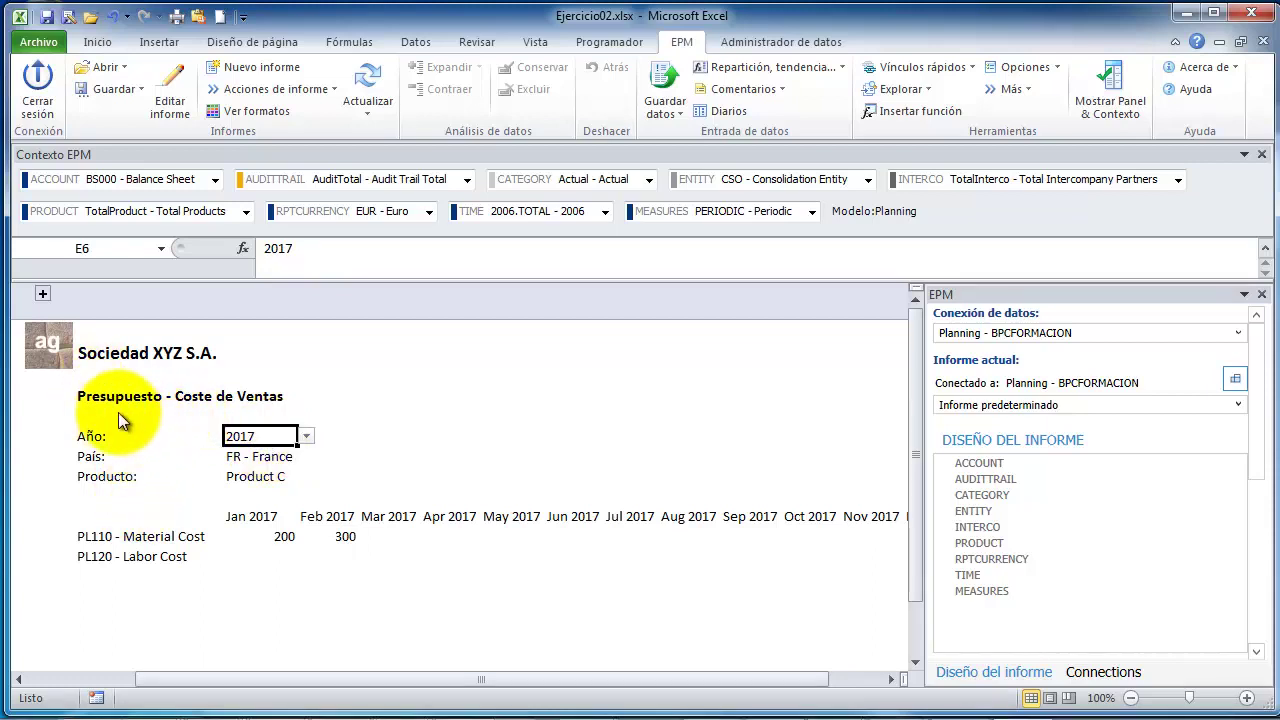
# - Expand the grouped helper columns and add the labels "Desc.:" in A1 and "FchsUlt" in A2
pyautogui.click(43, 295)
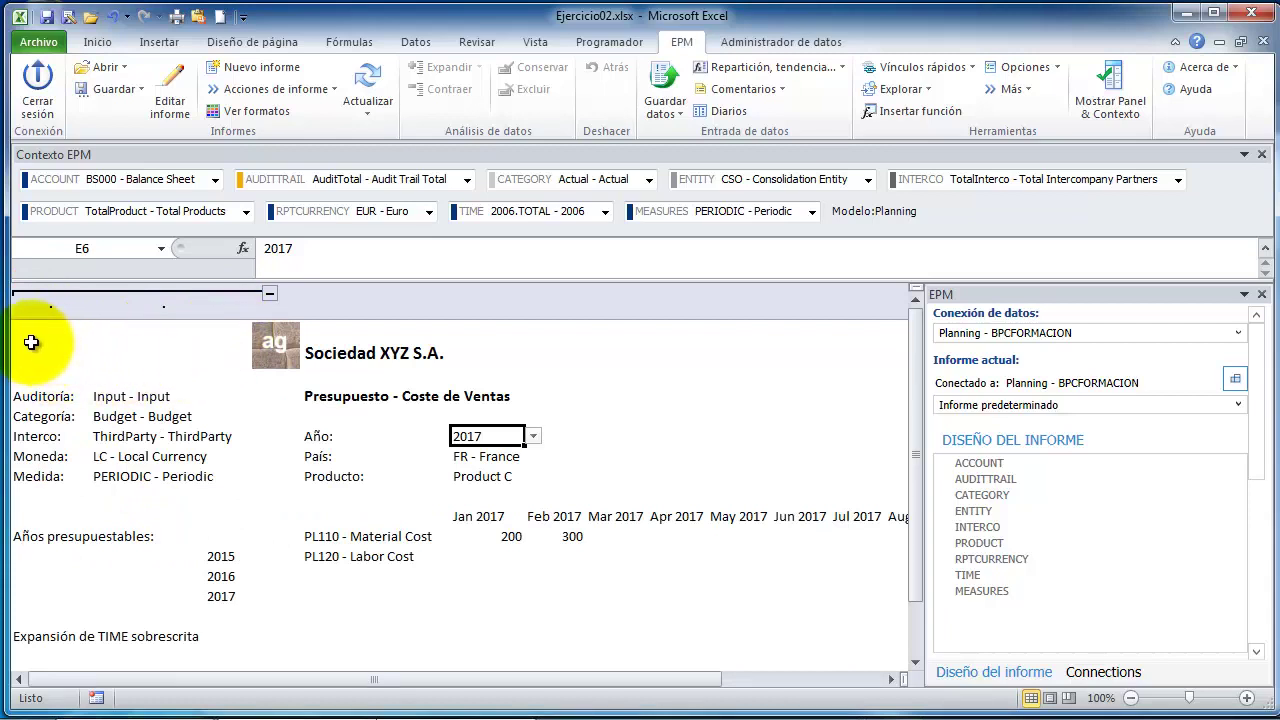
pyautogui.click(36, 333)
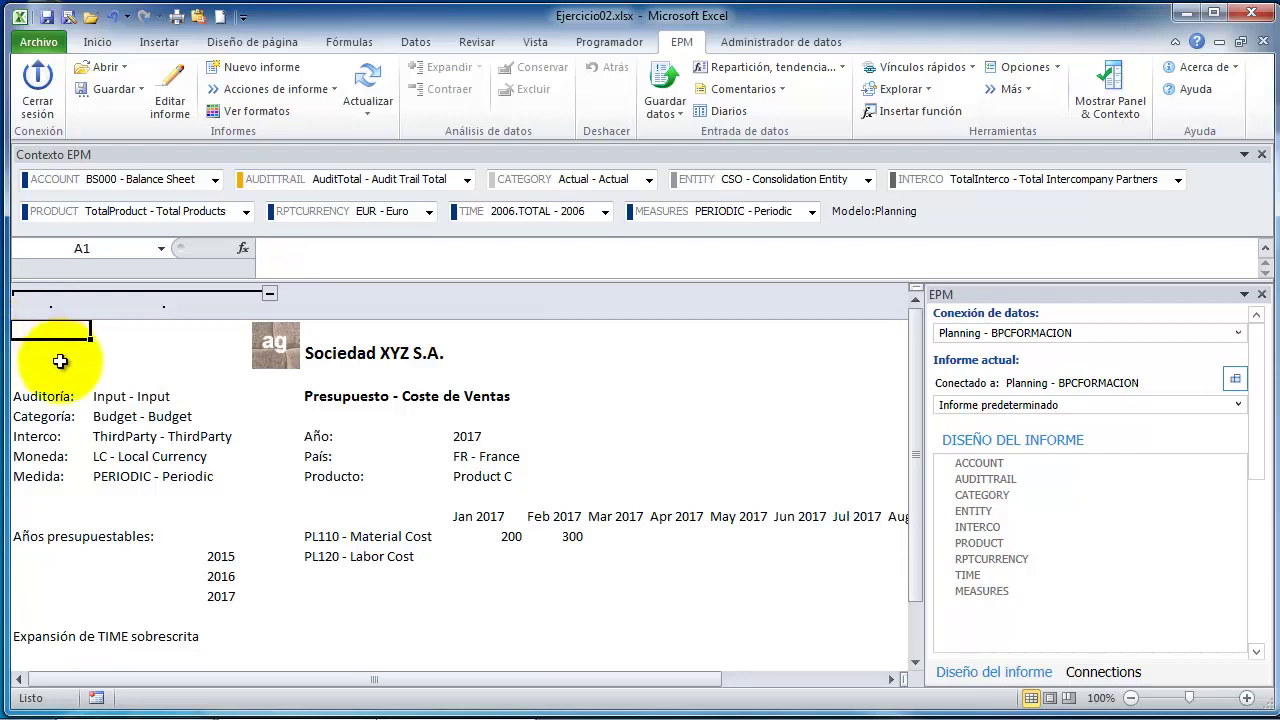
pyautogui.write('Desc.:')
pyautogui.press('Right')
pyautogui.write('F')
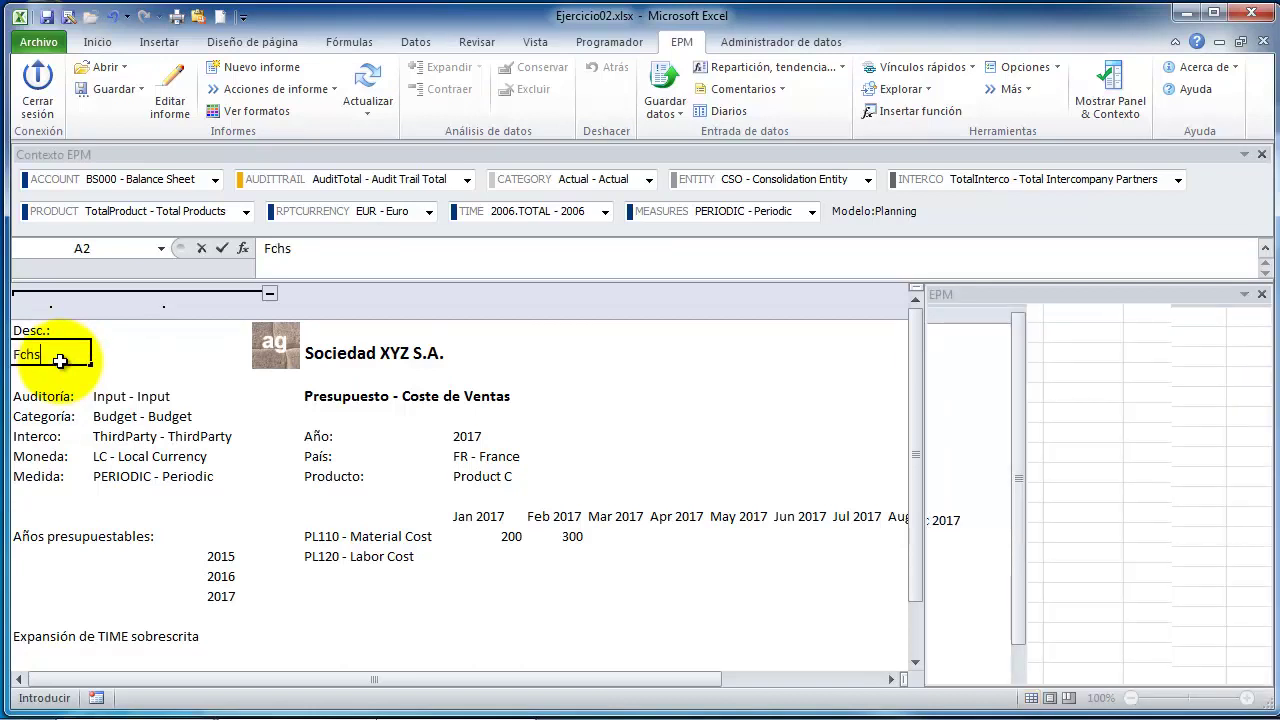
pyautogui.press('Return')
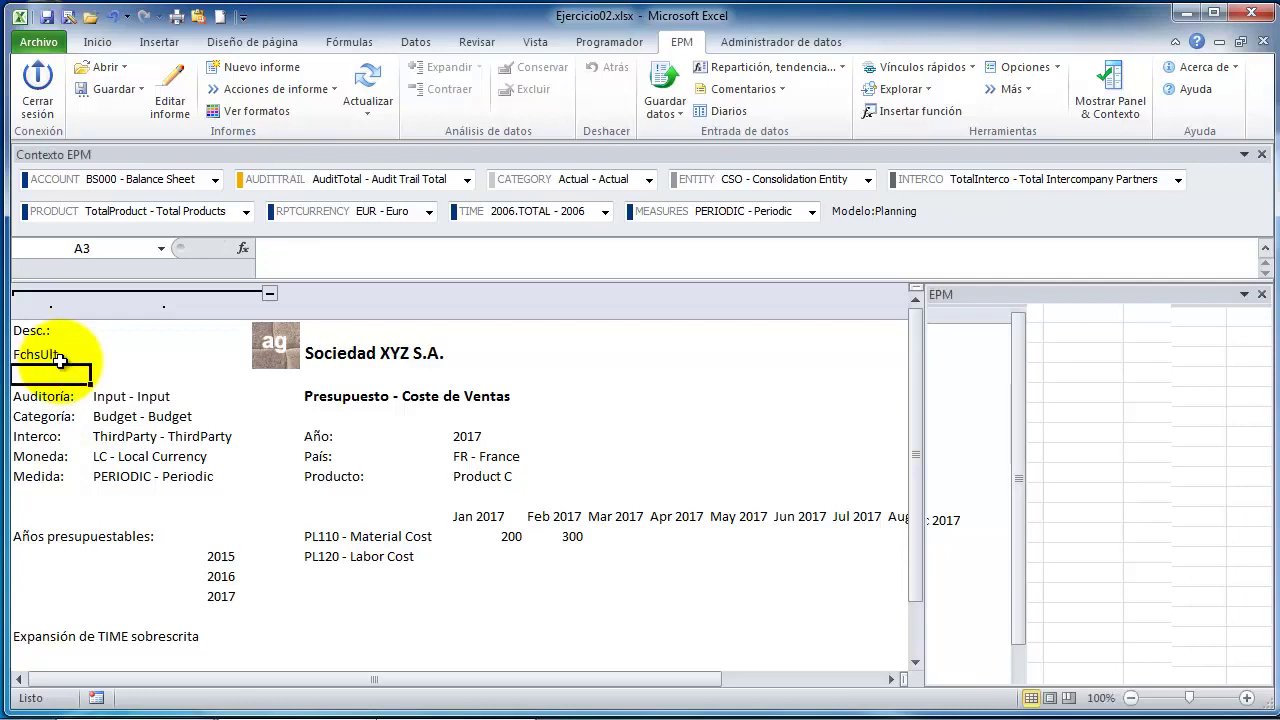
# - Look over the helper columns down to the area below "Expansión de TIME sobrescrita", and collapse the column group
pyautogui.press('Down')
pyautogui.press('Down')
pyautogui.press('Down')
pyautogui.press('Down')
pyautogui.press('Down')
pyautogui.press('Down')
pyautogui.press('Down')
pyautogui.press('Down')
pyautogui.press('Down')
pyautogui.press('Down')
pyautogui.press('Down')
pyautogui.press('Down')
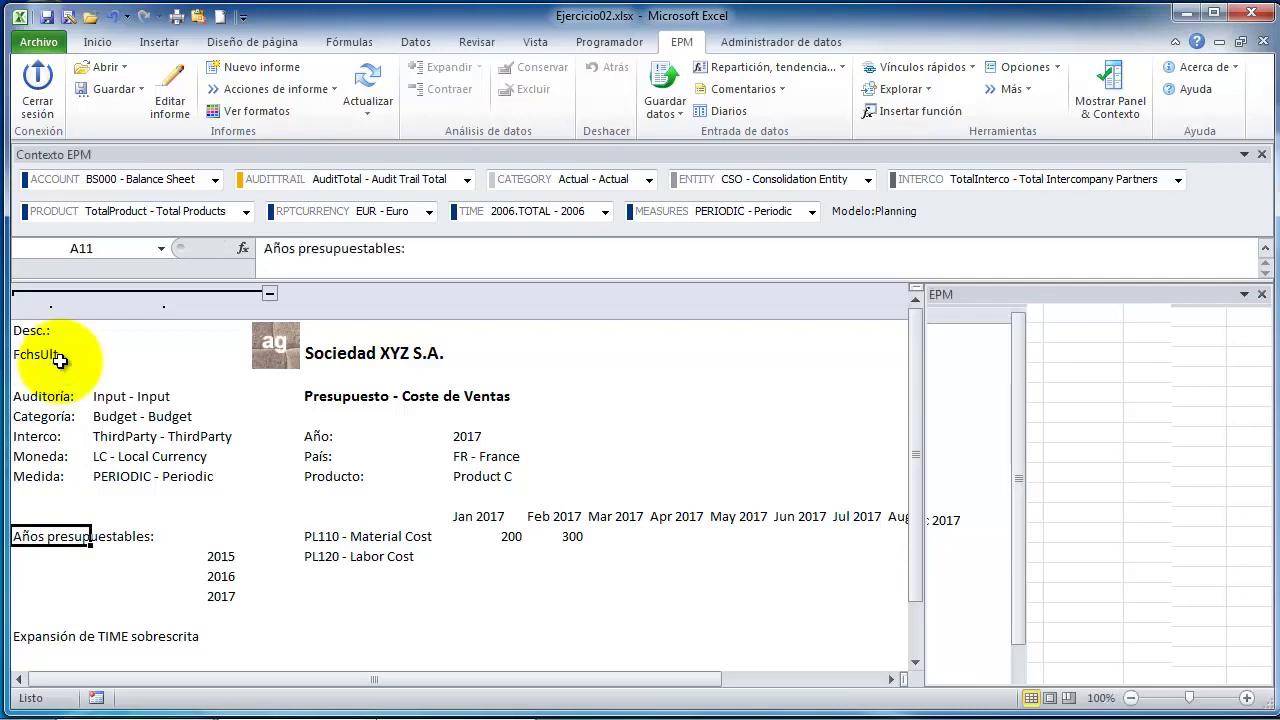
pyautogui.press('Down')
pyautogui.press('Down')
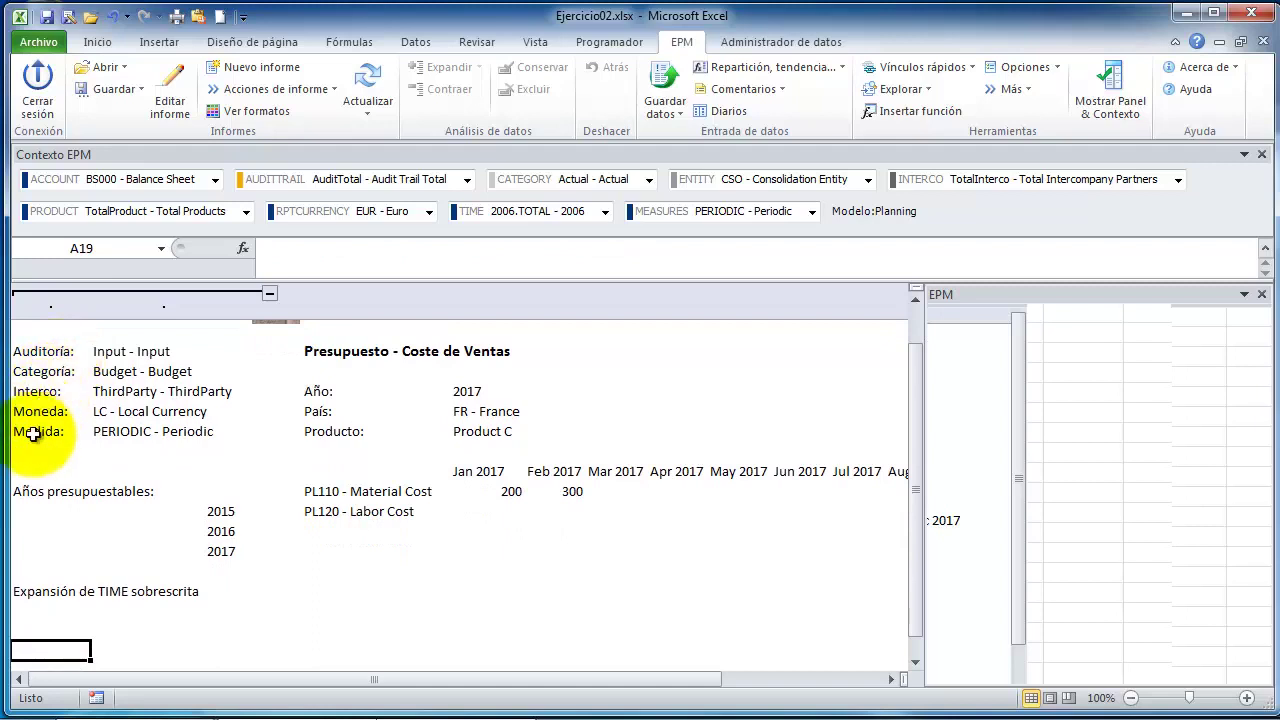
pyautogui.moveTo(25, 632); pyautogui.dragTo(160, 588)
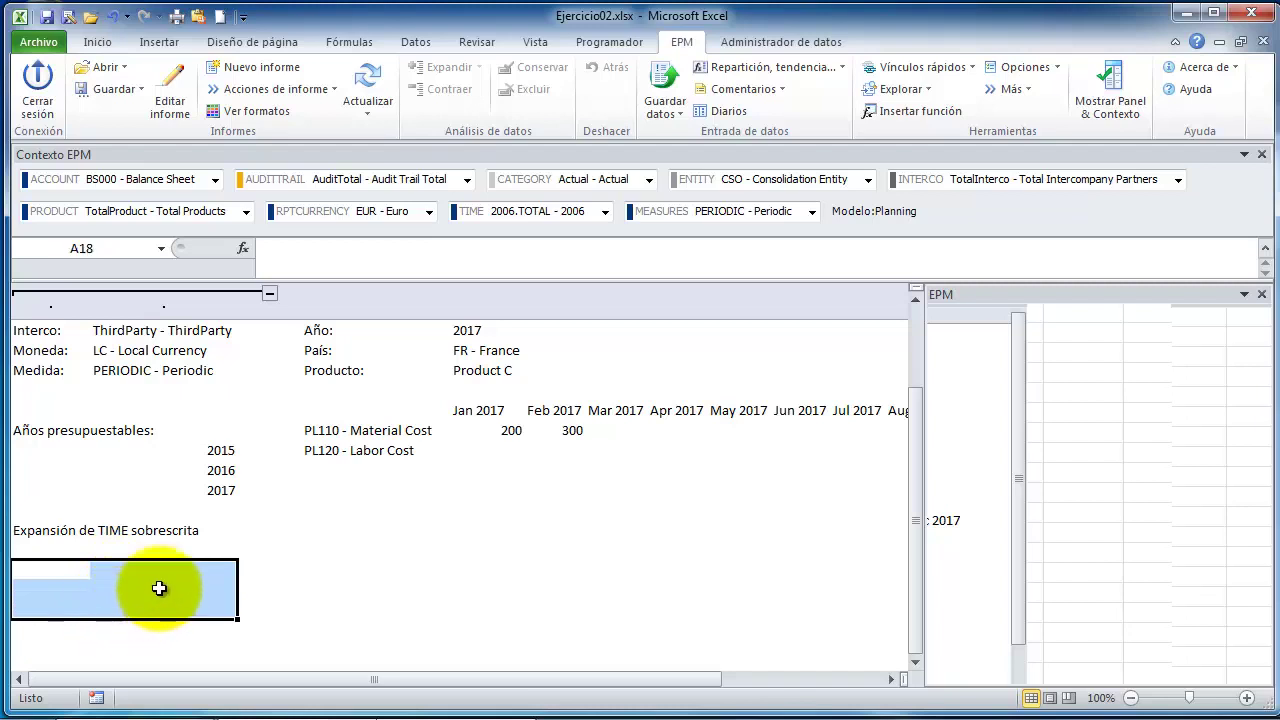
pyautogui.click(200, 530)
pyautogui.scroll(1, 201, 529)
pyautogui.scroll(1, 200, 530)
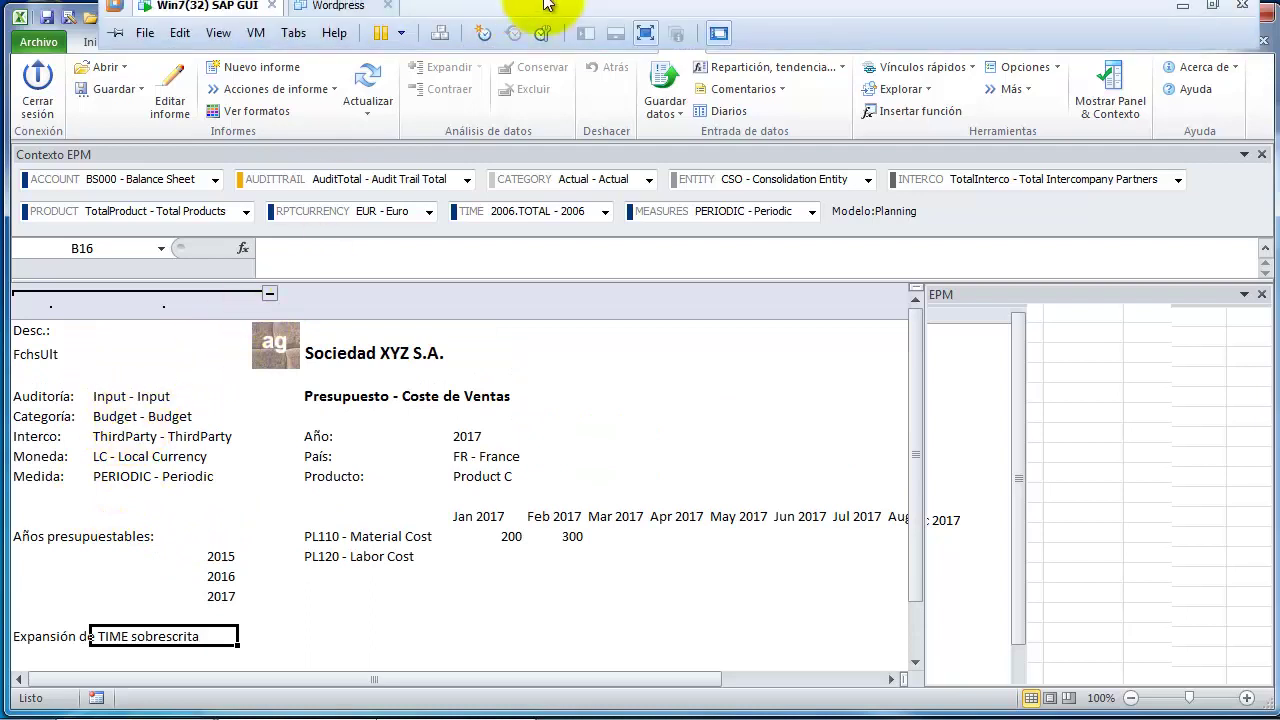
pyautogui.click(268, 299)
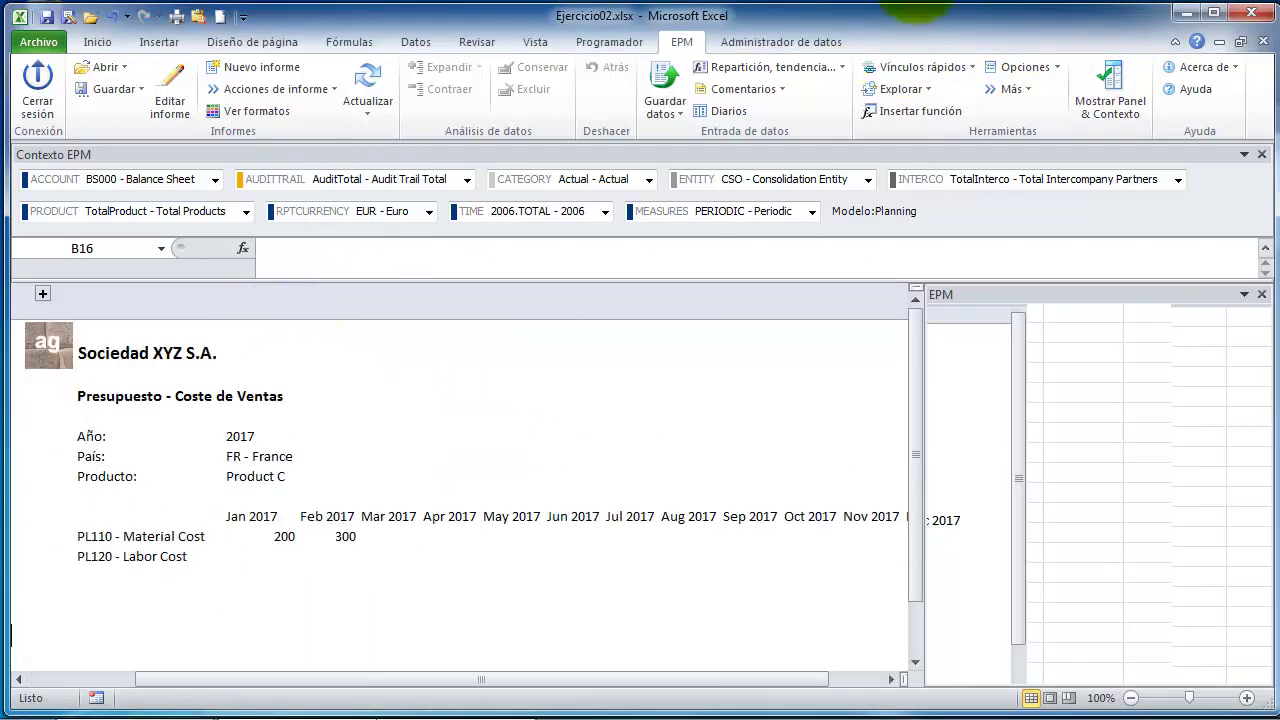
pyautogui.click(282, 556)
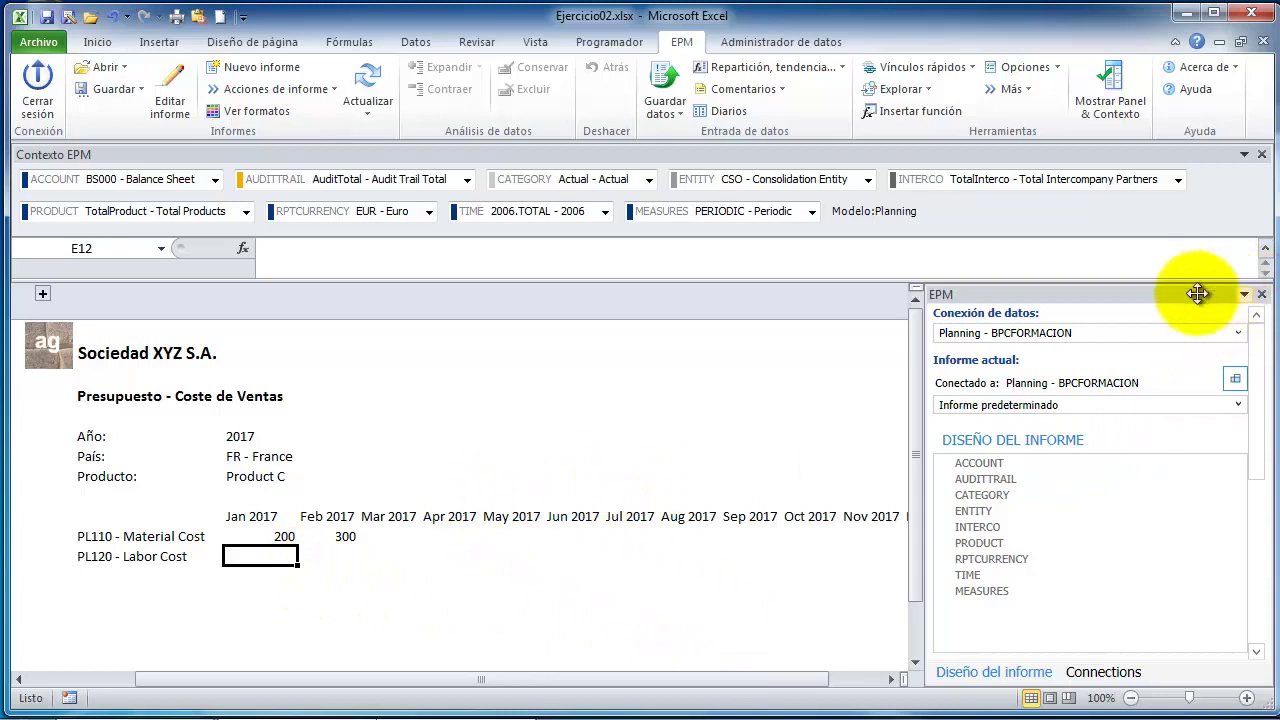
# - Review the fixed members in the helper columns and the dimensions assigned to the report's page, row and column axes
pyautogui.click(43, 293)
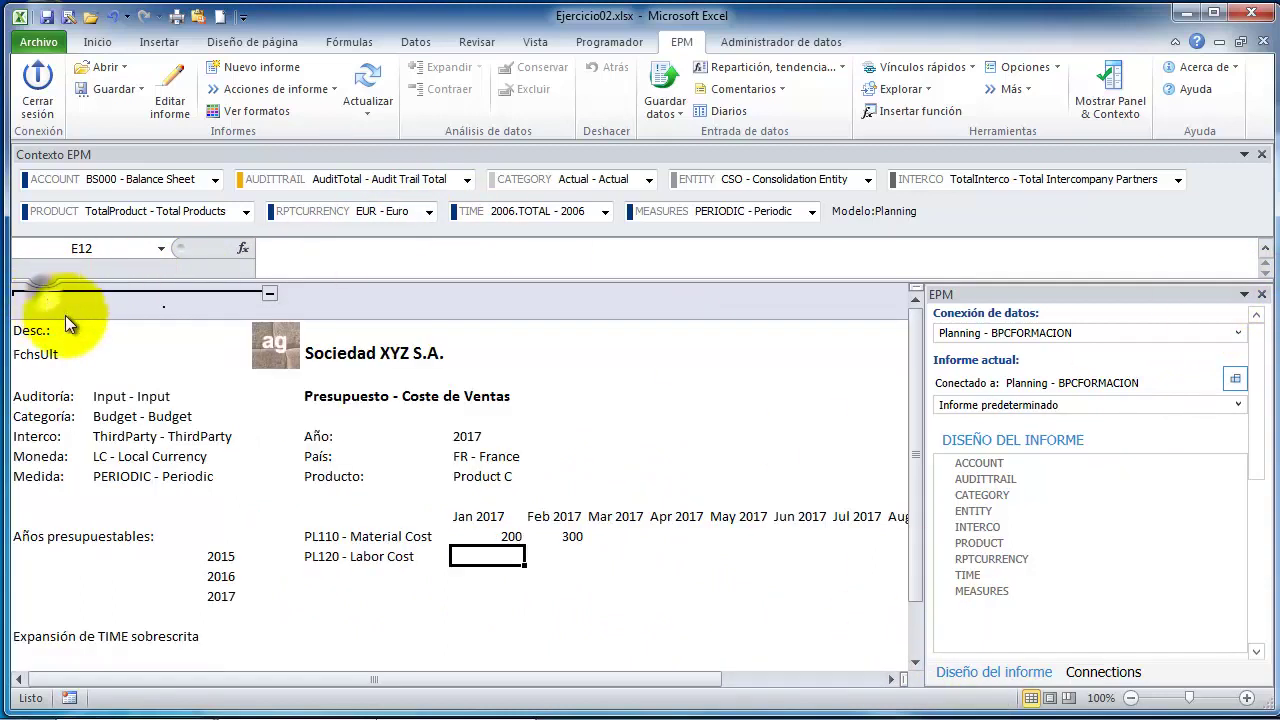
pyautogui.click(1237, 383)
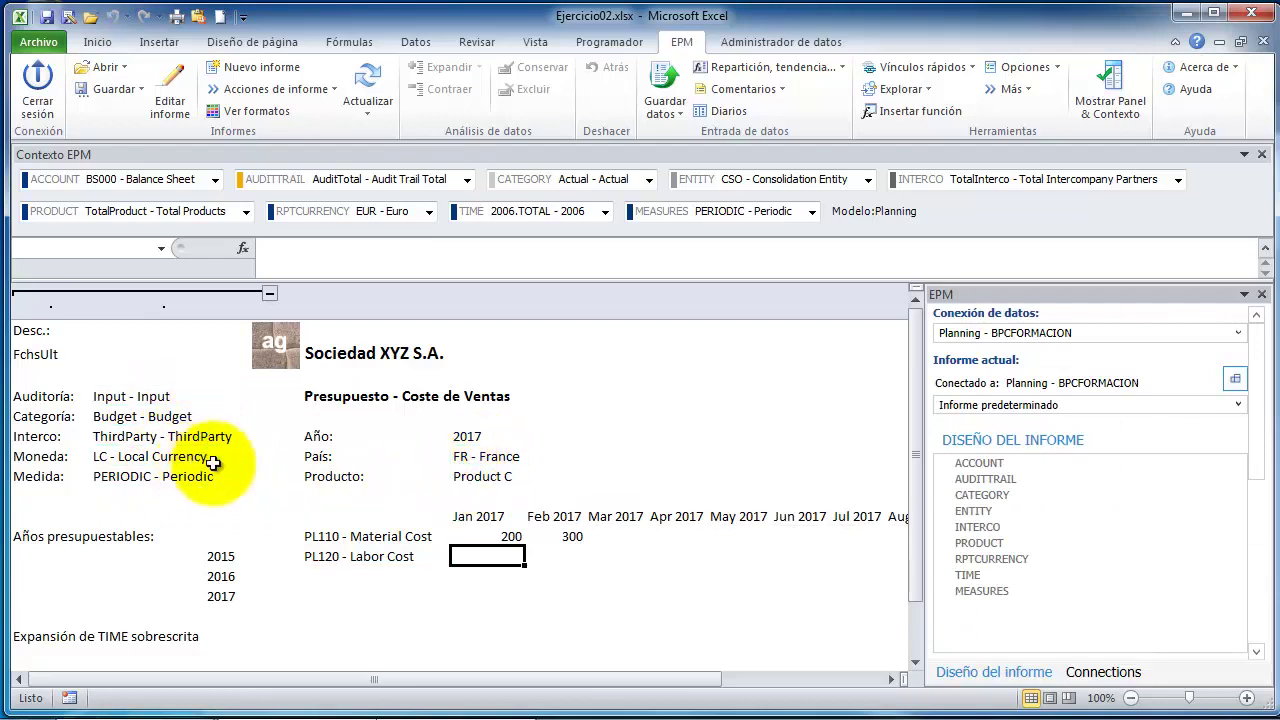
pyautogui.click(1235, 378)
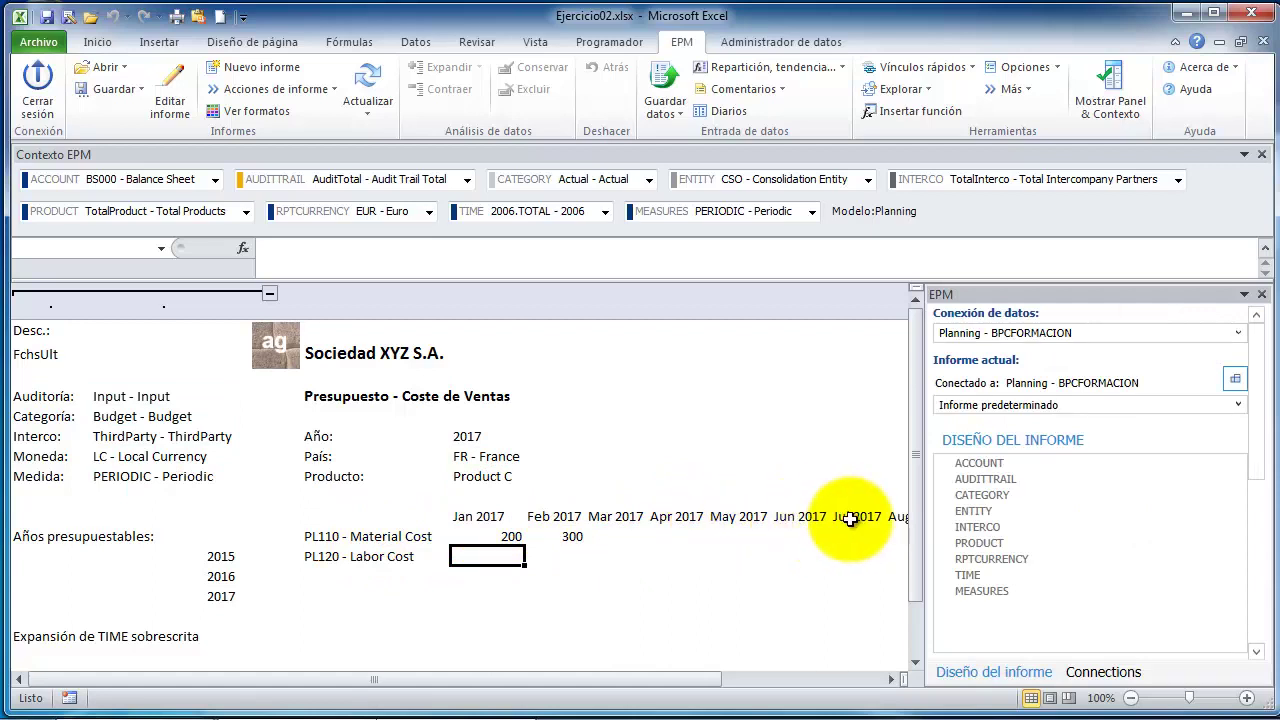
pyautogui.click(1247, 387)
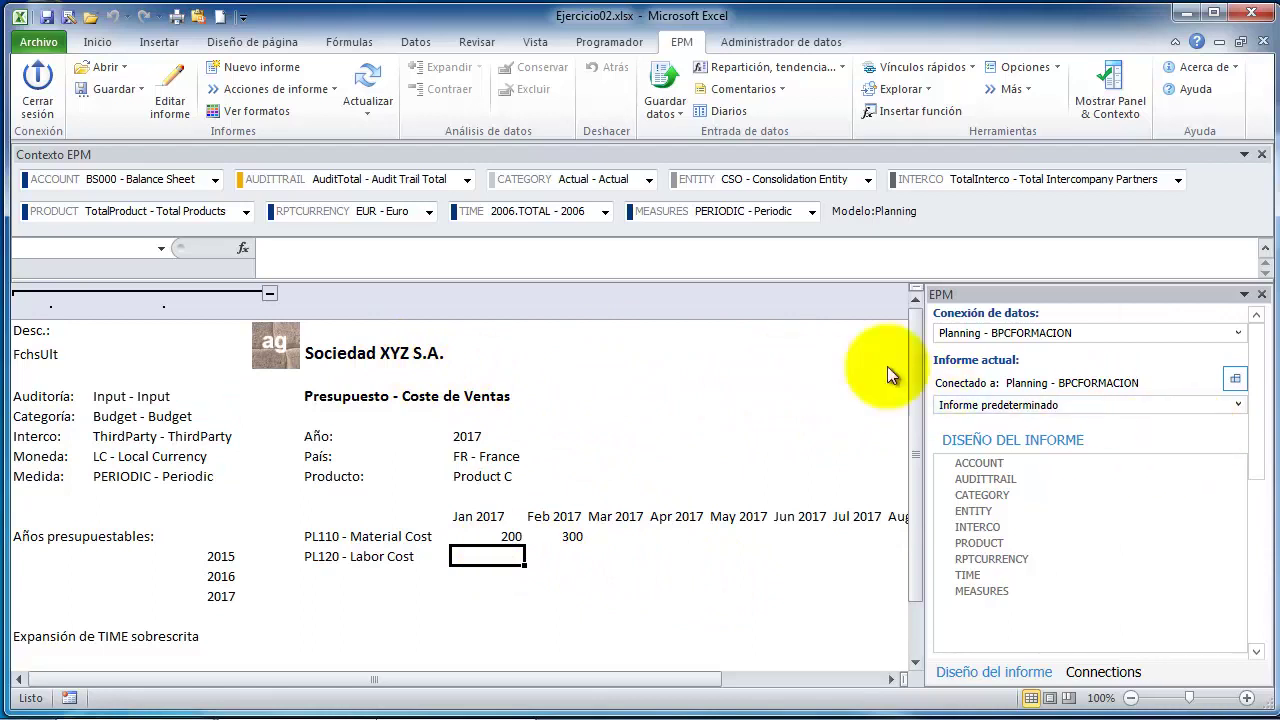
pyautogui.click(269, 293)
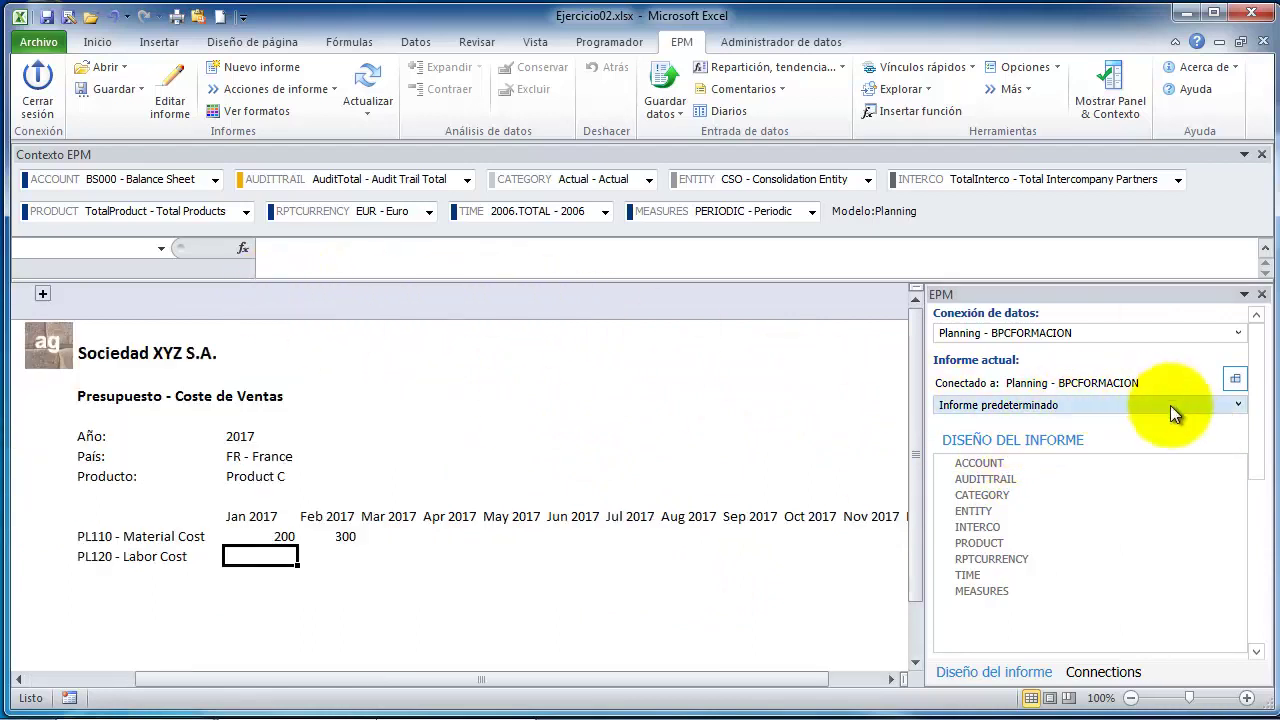
pyautogui.moveTo(1258, 410); pyautogui.dragTo(1262, 550)
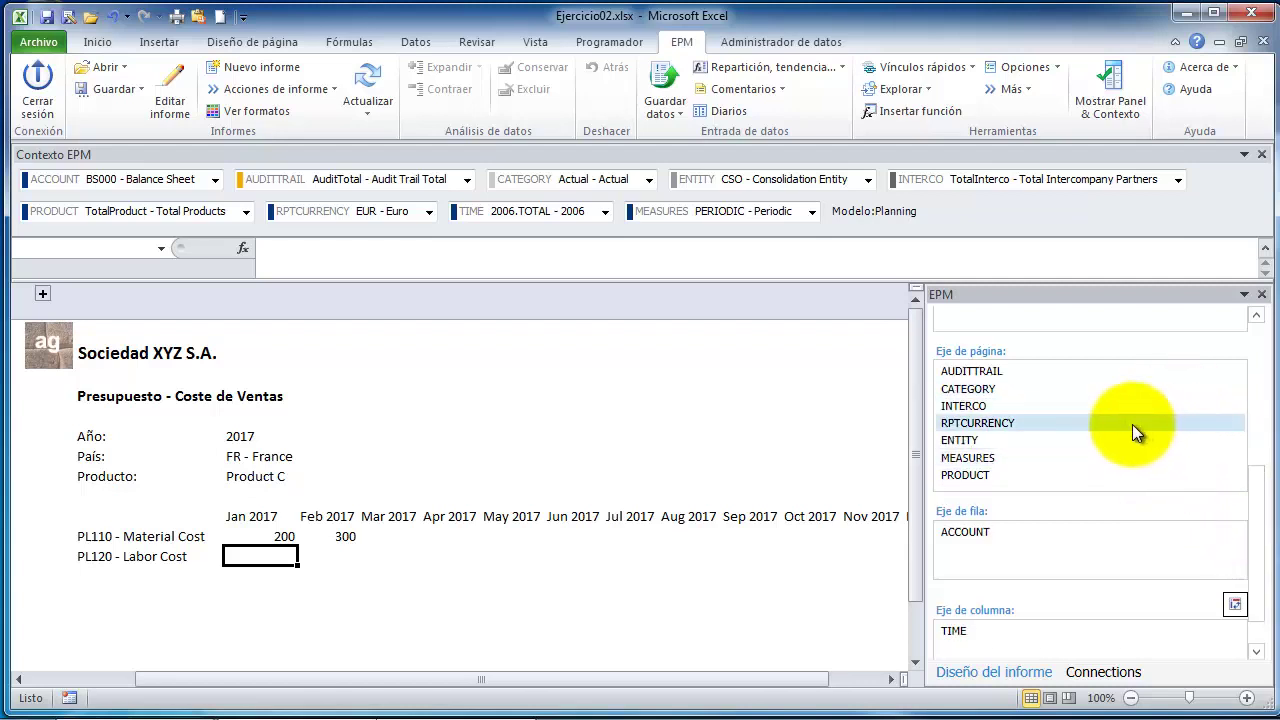
pyautogui.scroll(-2, 1260, 523)
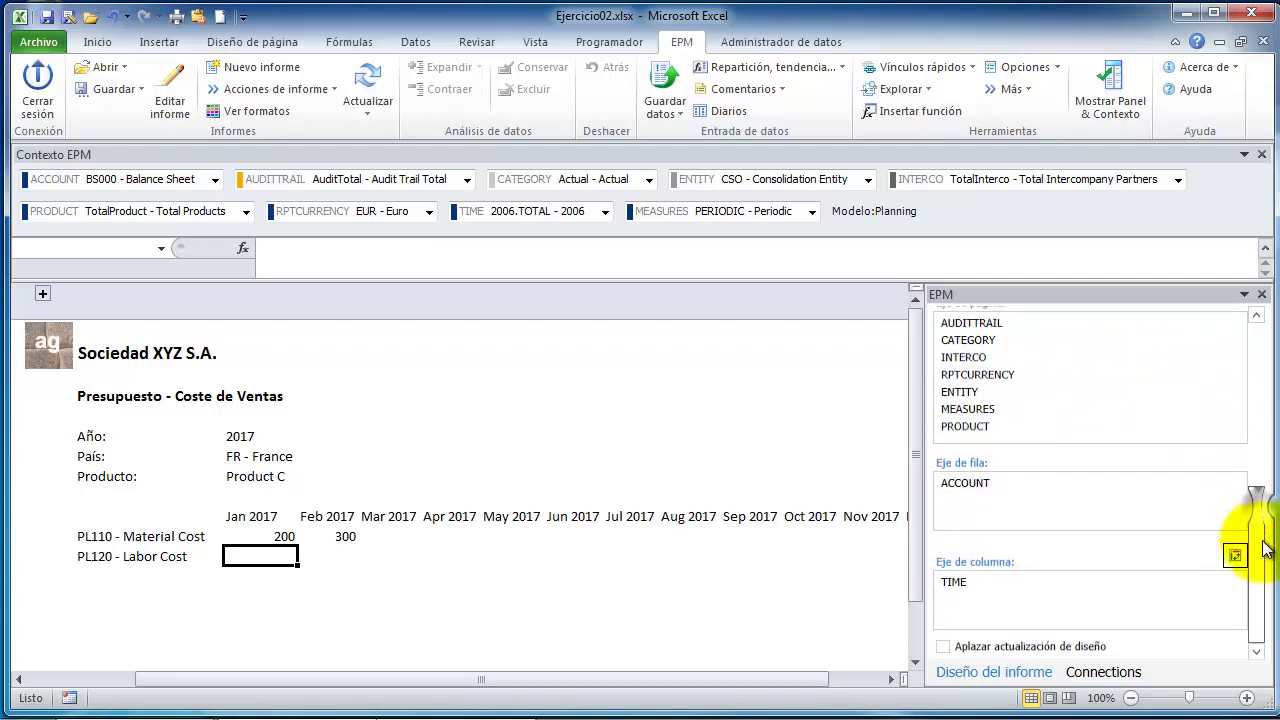
pyautogui.scroll(1, 1262, 525)
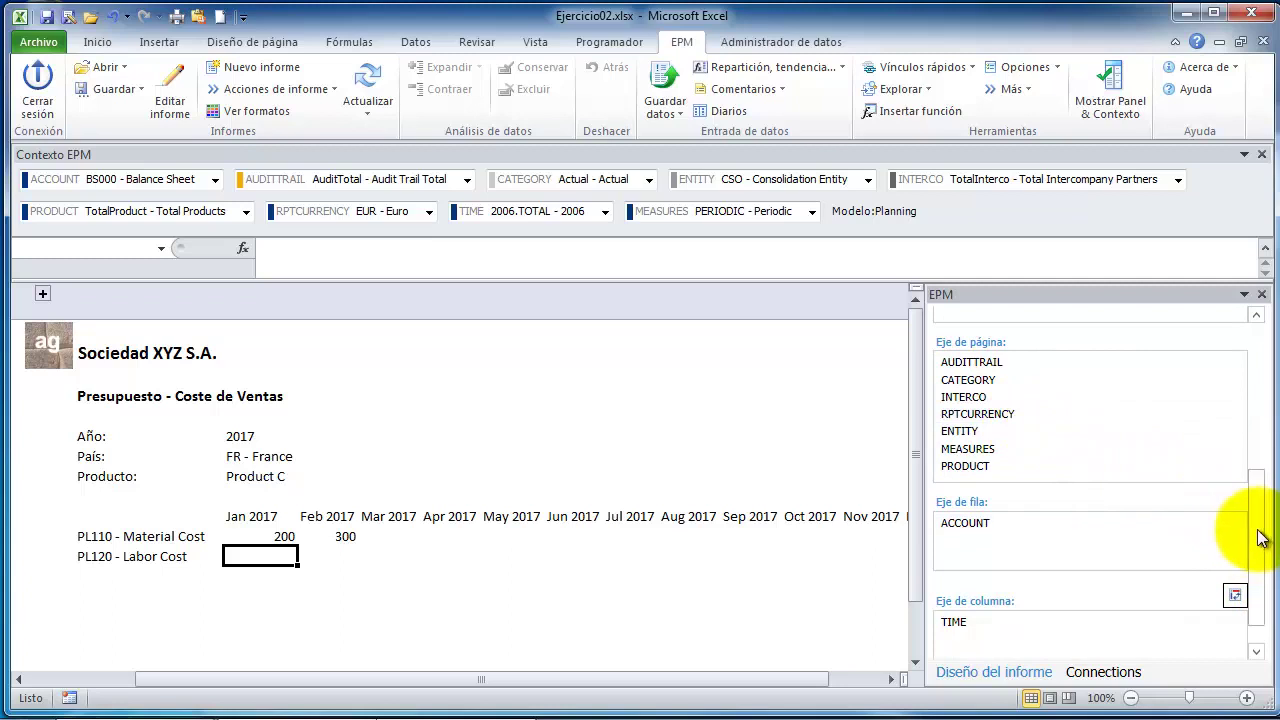
pyautogui.scroll(1, 1250, 530)
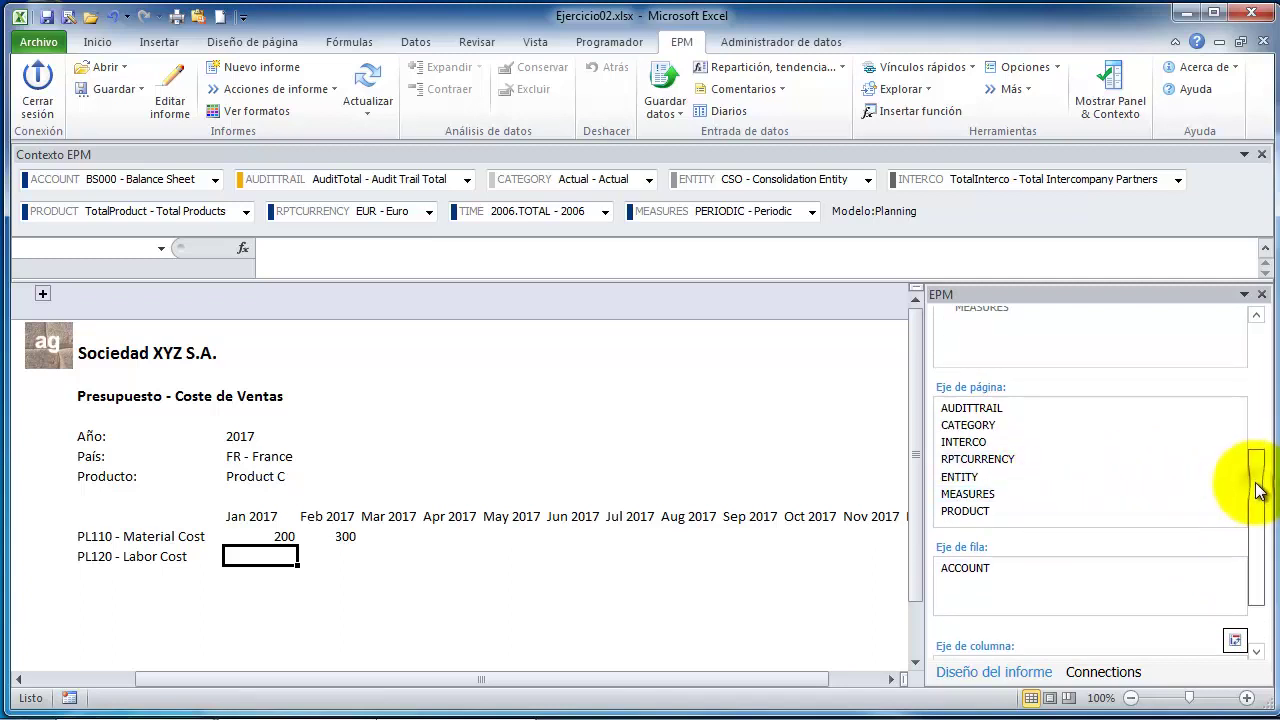
pyautogui.scroll(1, 1257, 486)
pyautogui.moveTo(1007, 497)
pyautogui.mouseDown()
pyautogui.moveTo(1017, 503)
pyautogui.moveTo(1029, 481)
pyautogui.moveTo(1020, 493)
pyautogui.mouseUp()
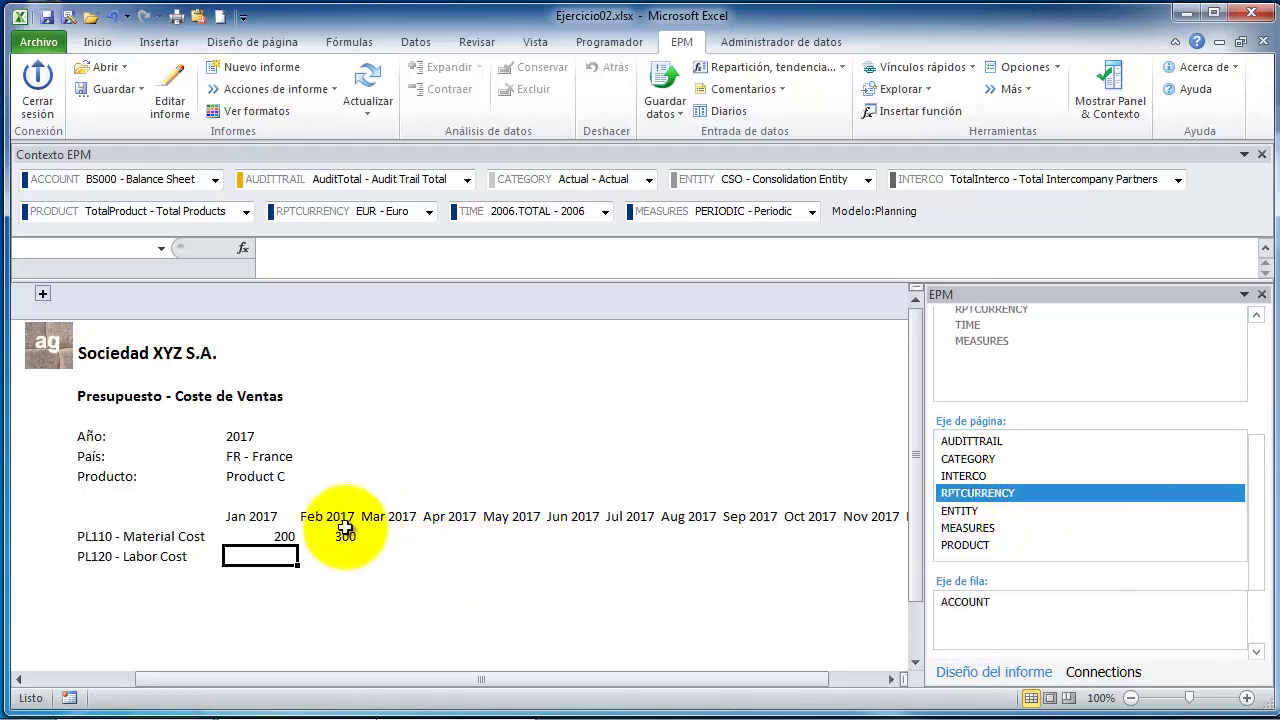
# - Inspect the members under TotalProduct in the PRODUCT context selector, and close it without changing the selection
pyautogui.click(246, 219)
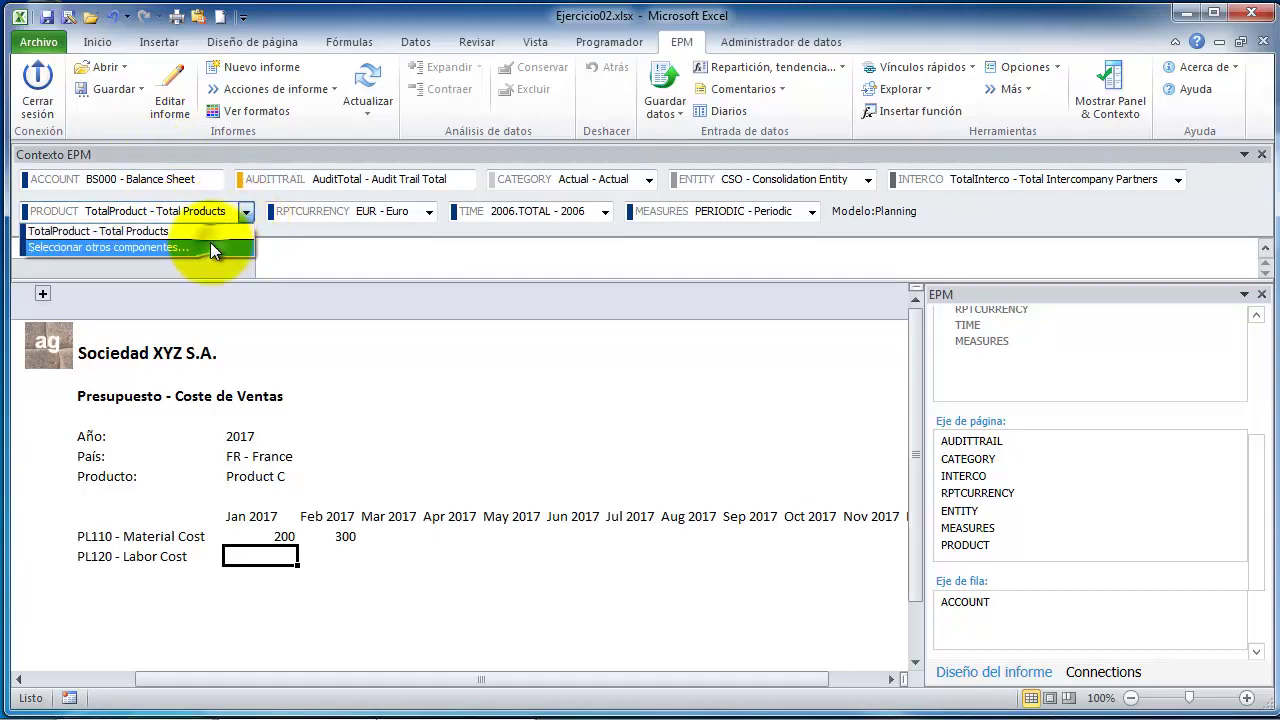
pyautogui.click(210, 243)
pyautogui.click(188, 203)
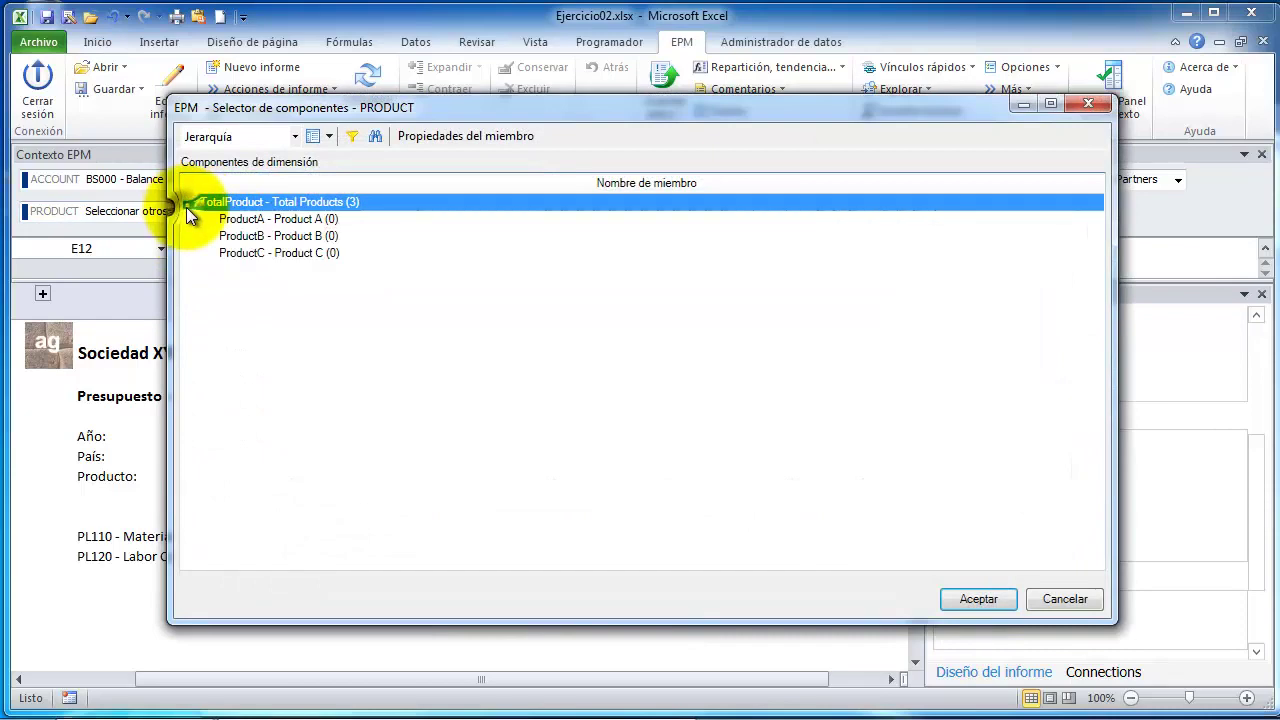
pyautogui.click(1065, 599)
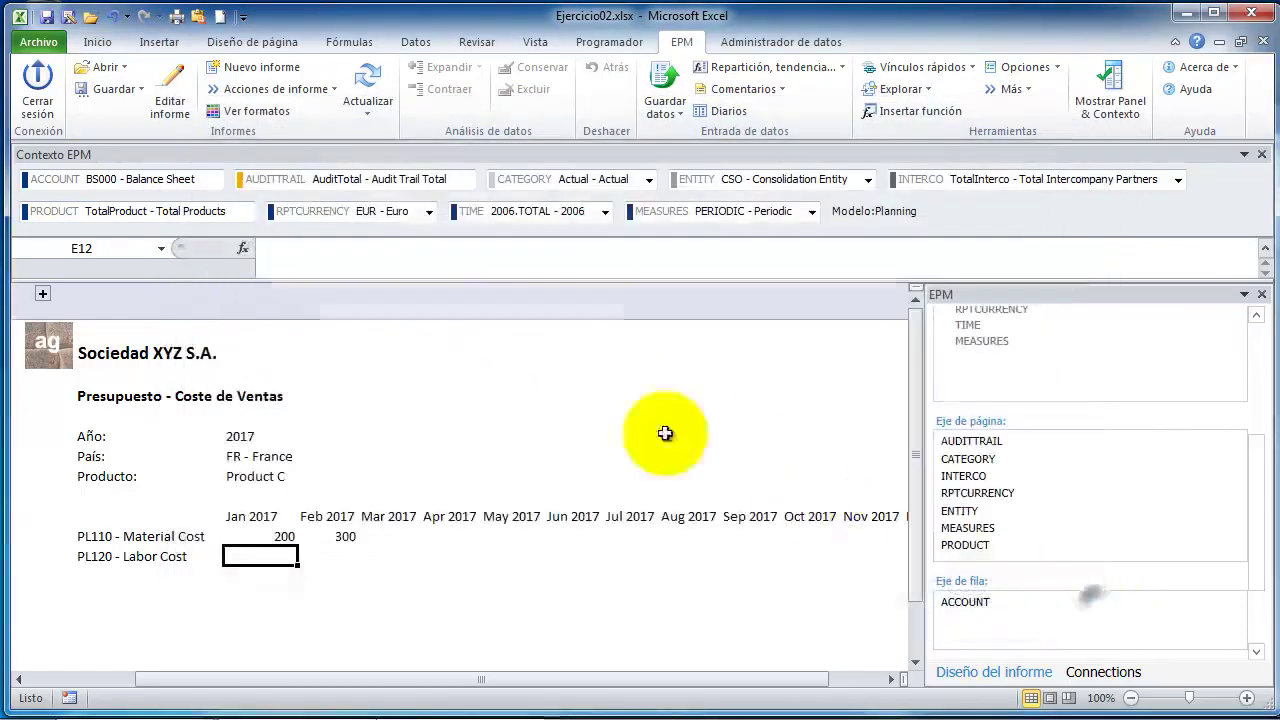
# - Inspect the currencies offered in the RPTCURRENCY context selector, and close it without changing the selection
pyautogui.click(428, 212)
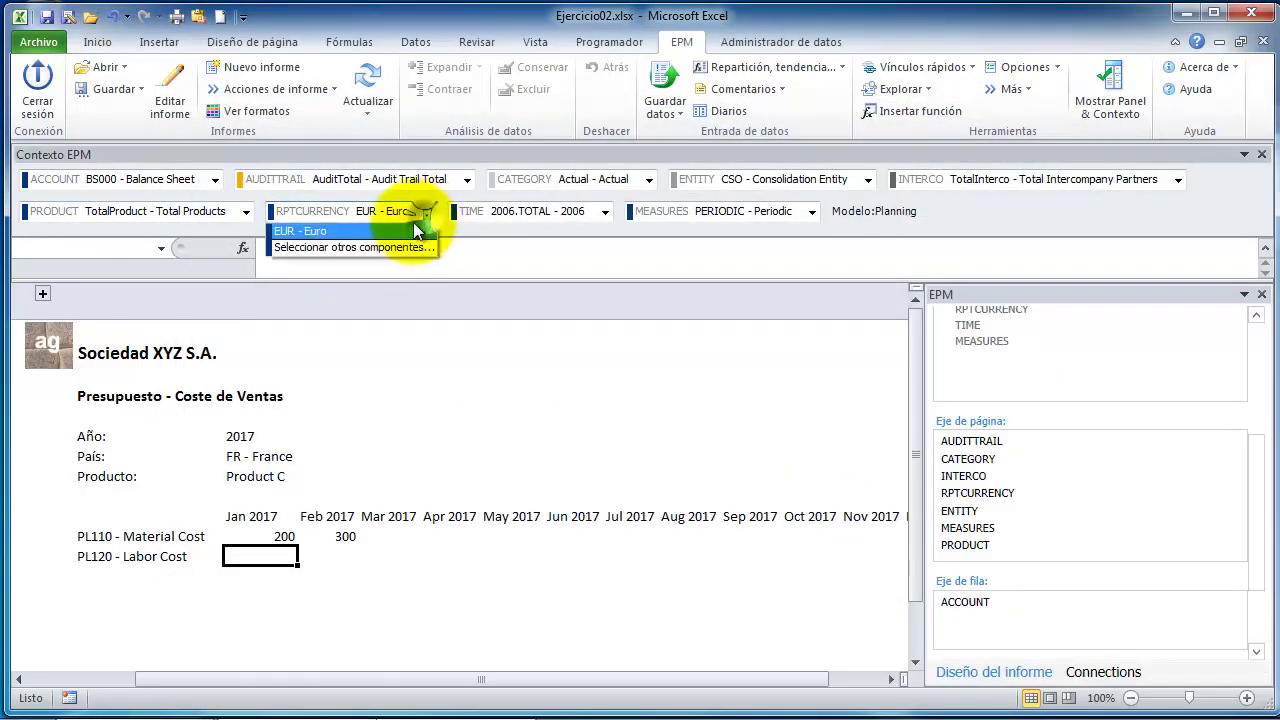
pyautogui.click(380, 247)
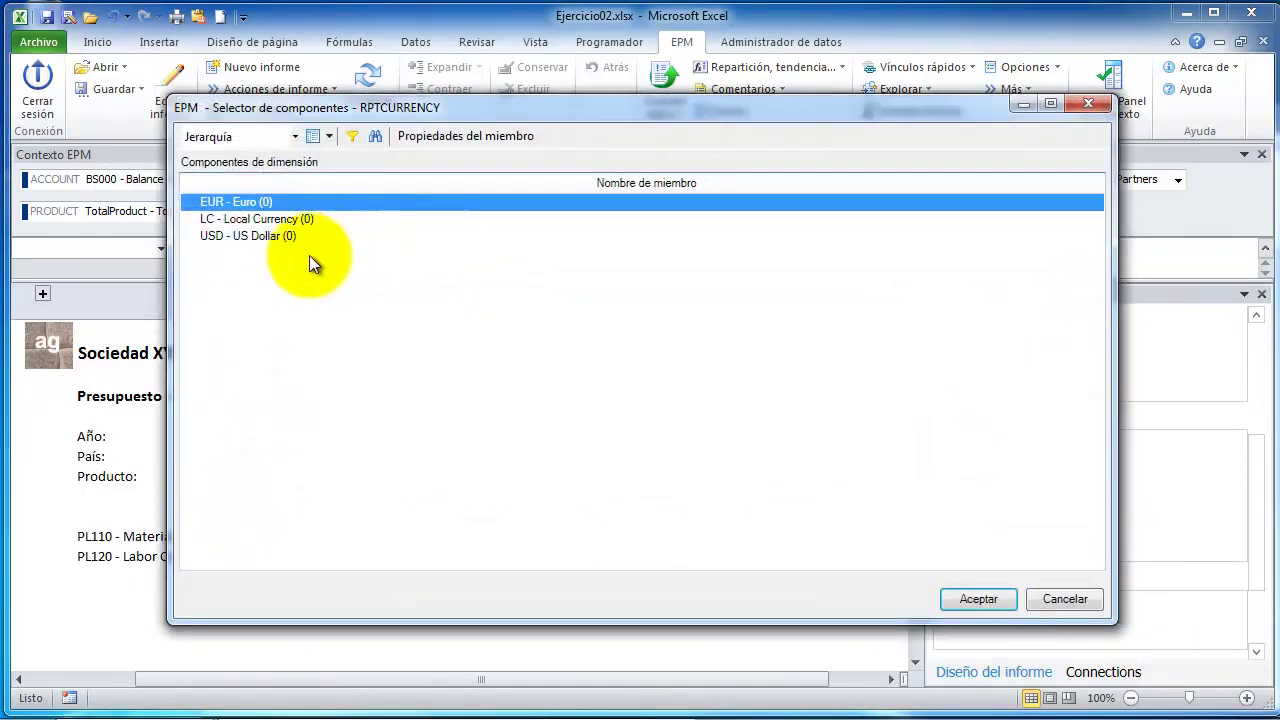
pyautogui.click(1072, 597)
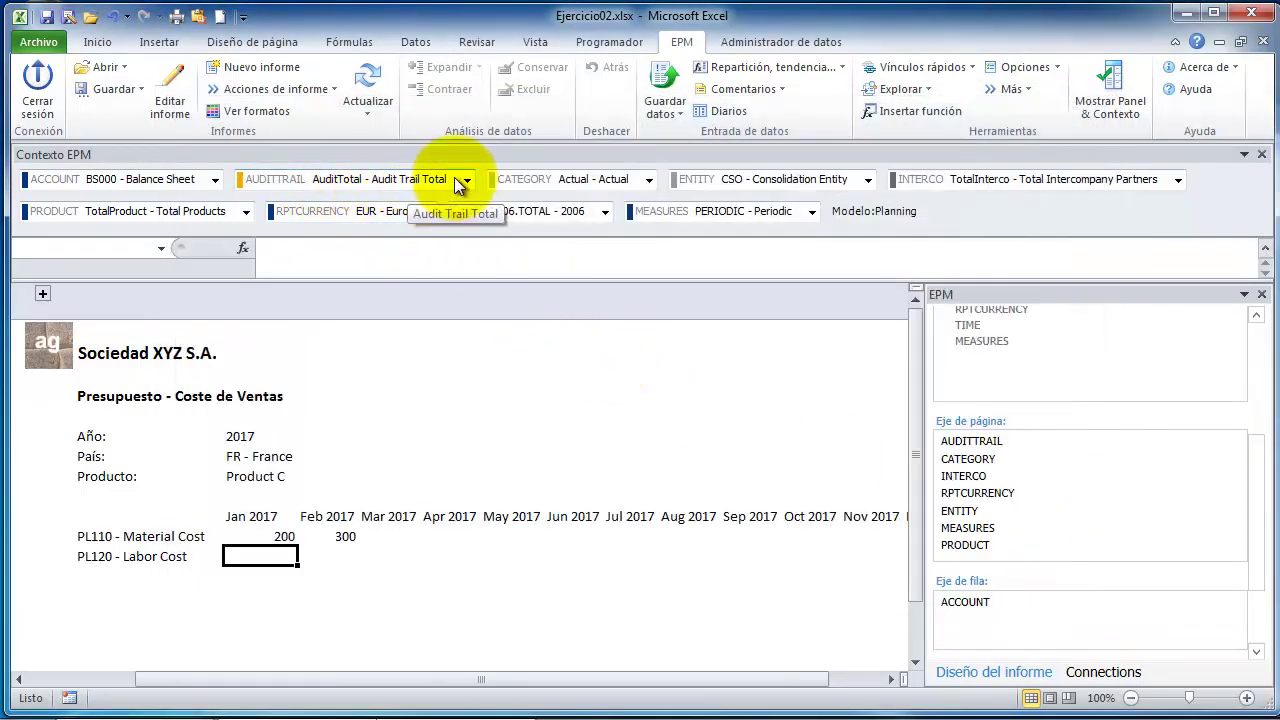
# - Check the member formulas for Auditoría, Categoría and Moneda in the helper columns, and collapse the column group
pyautogui.click(43, 293)
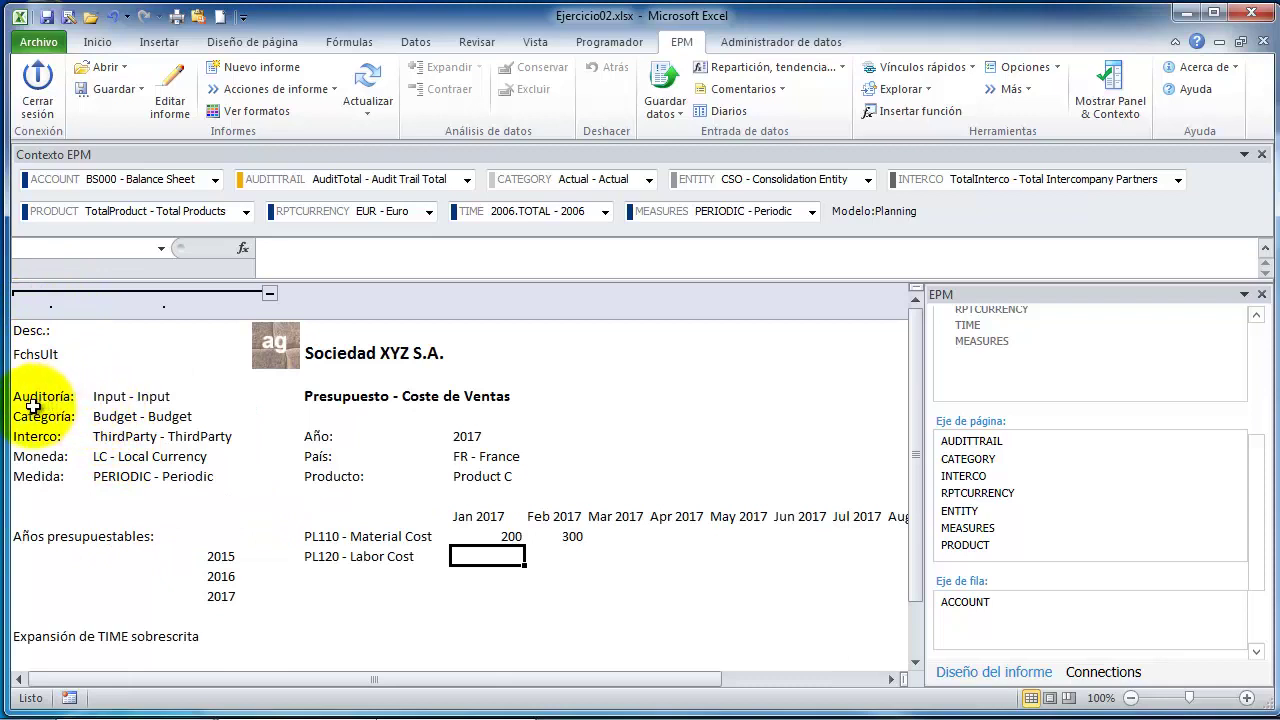
pyautogui.click(105, 396)
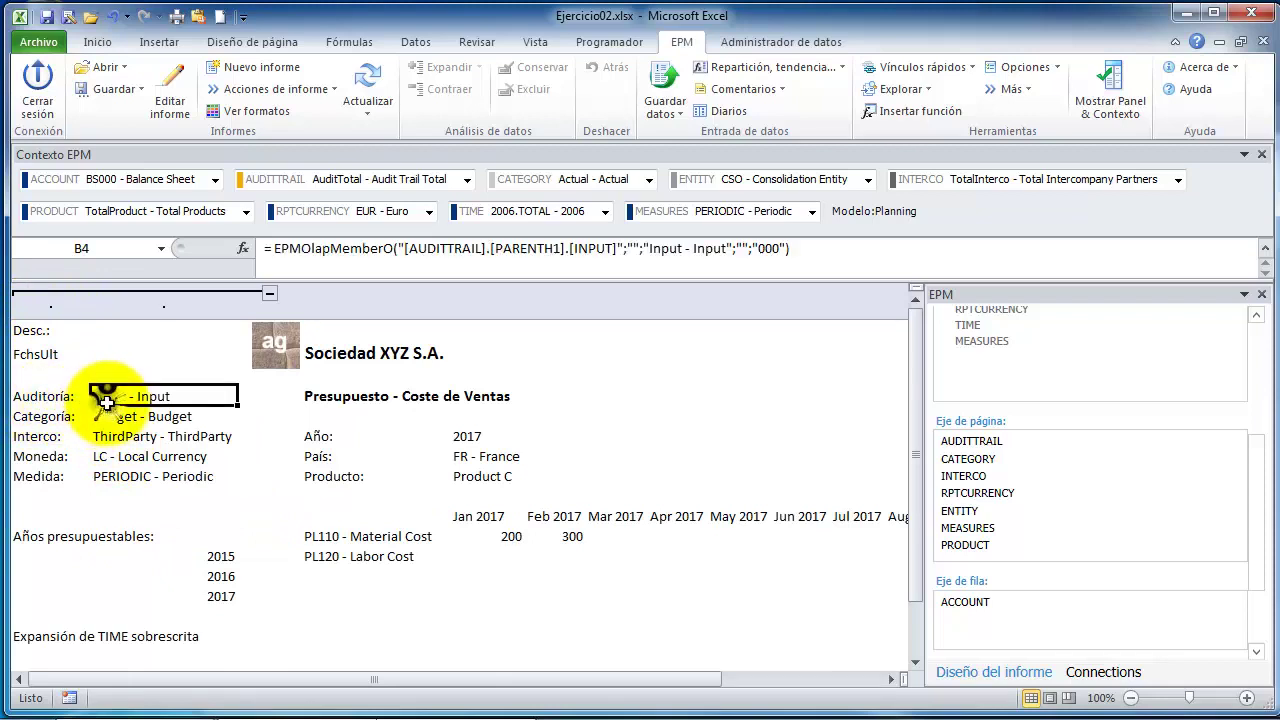
pyautogui.click(108, 421)
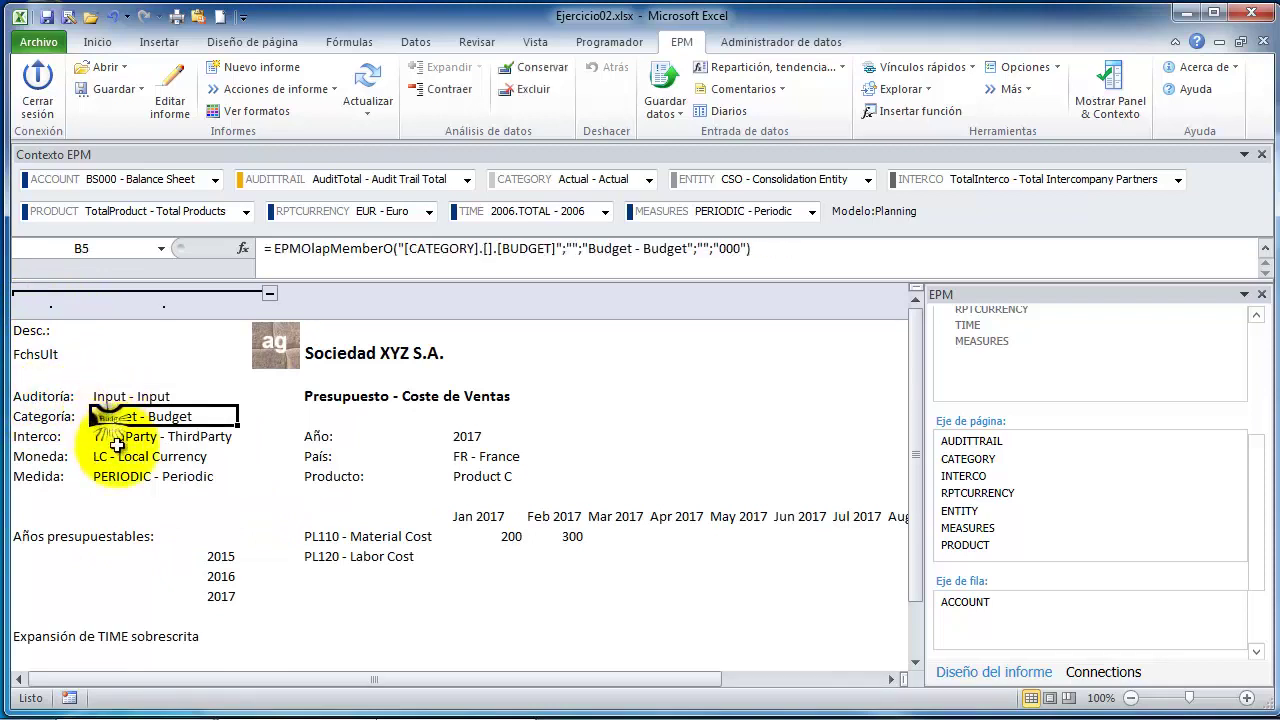
pyautogui.click(132, 456)
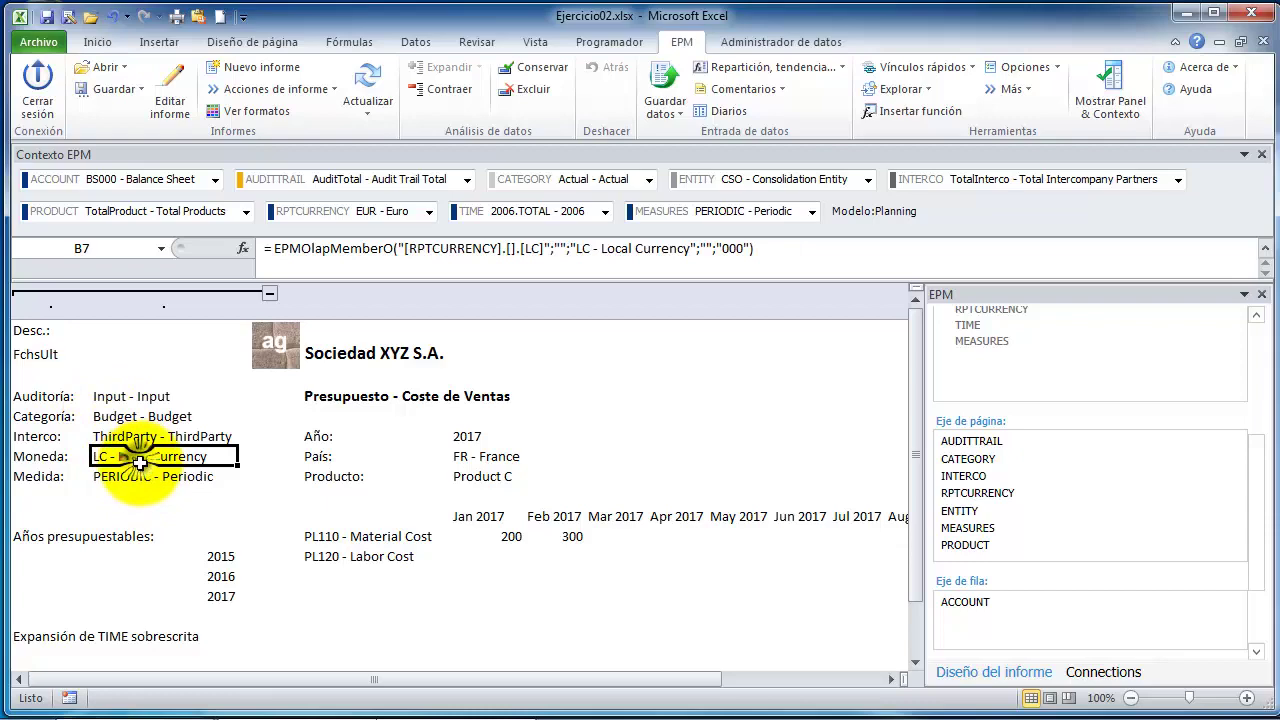
pyautogui.click(269, 293)
pyautogui.click(414, 380)
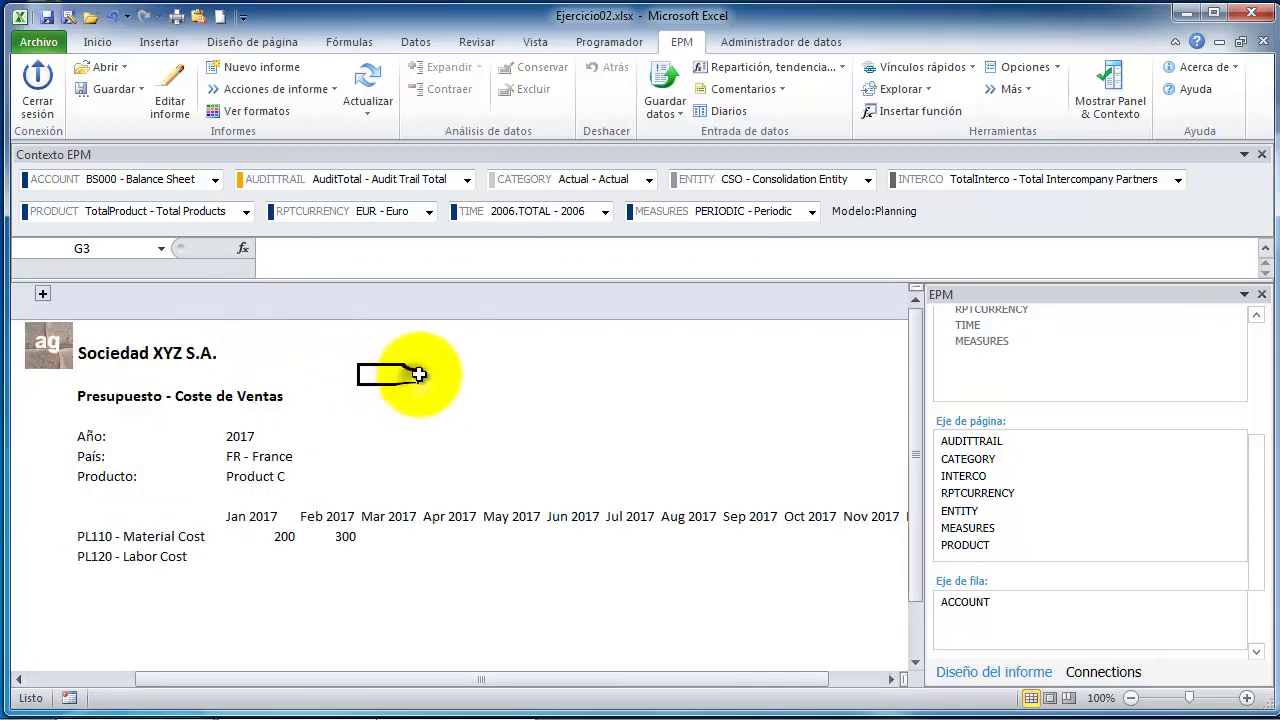